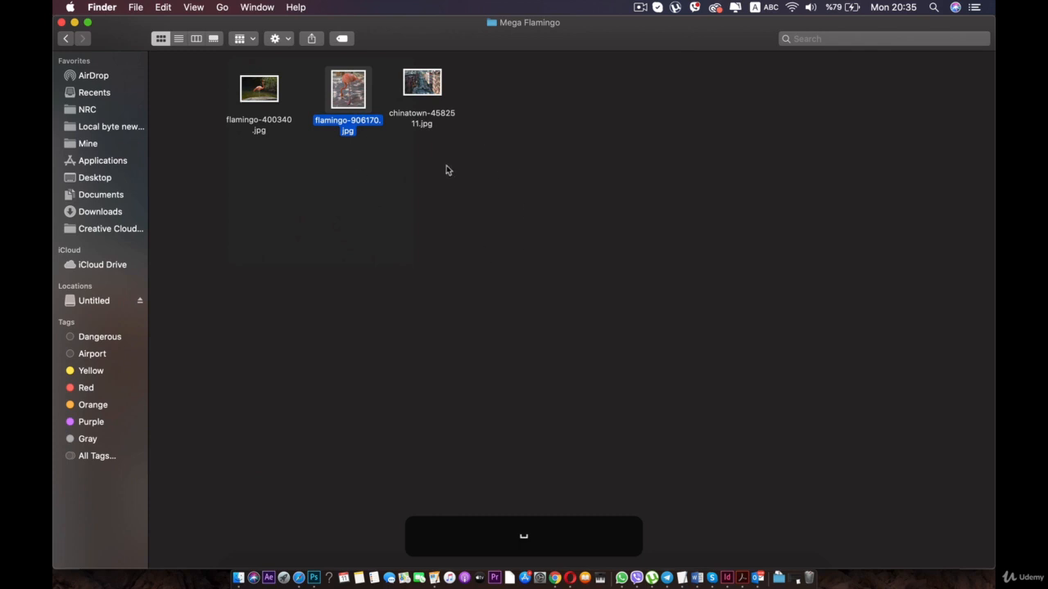
# - Preview the chinatown-4582511.jpg and flamingo-400340.jpg images in the Mega Flamingo folder
pyautogui.click(420, 92)
pyautogui.press('space')
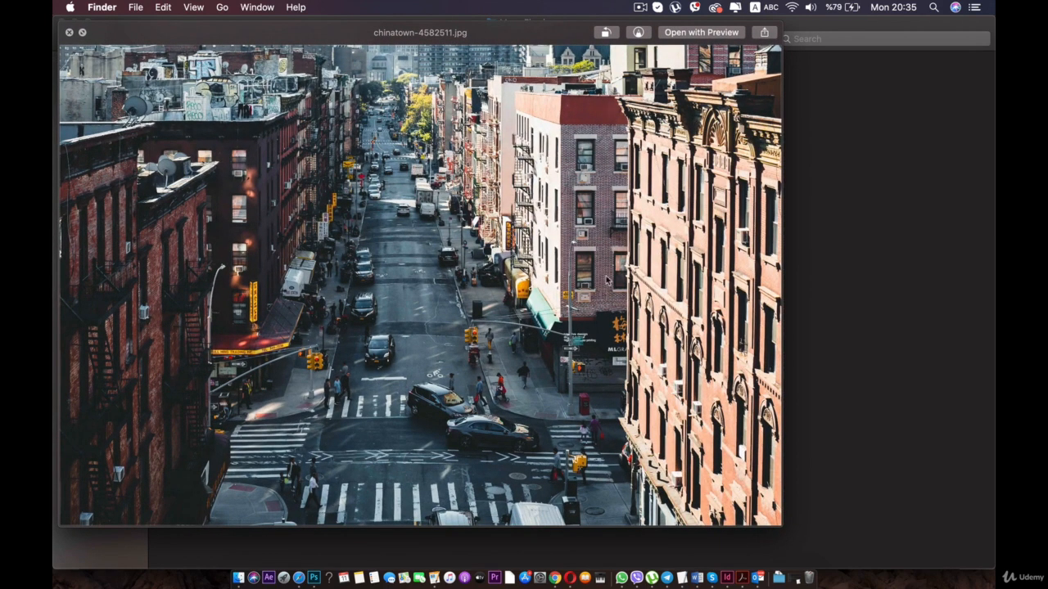
pyautogui.press('space')
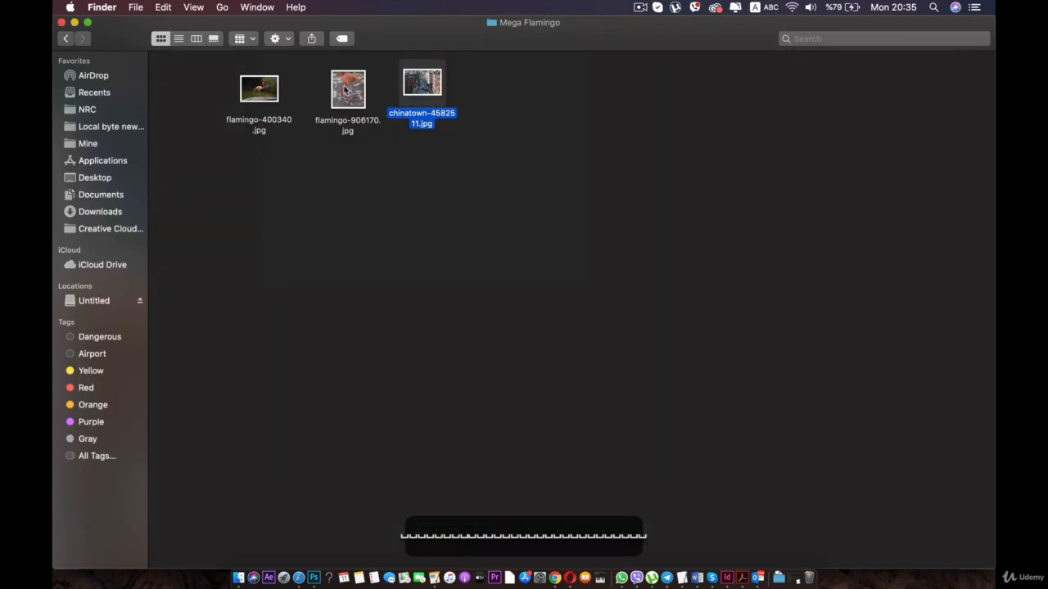
pyautogui.click(347, 87)
pyautogui.click(409, 87)
pyautogui.click(349, 91)
pyautogui.click(255, 88)
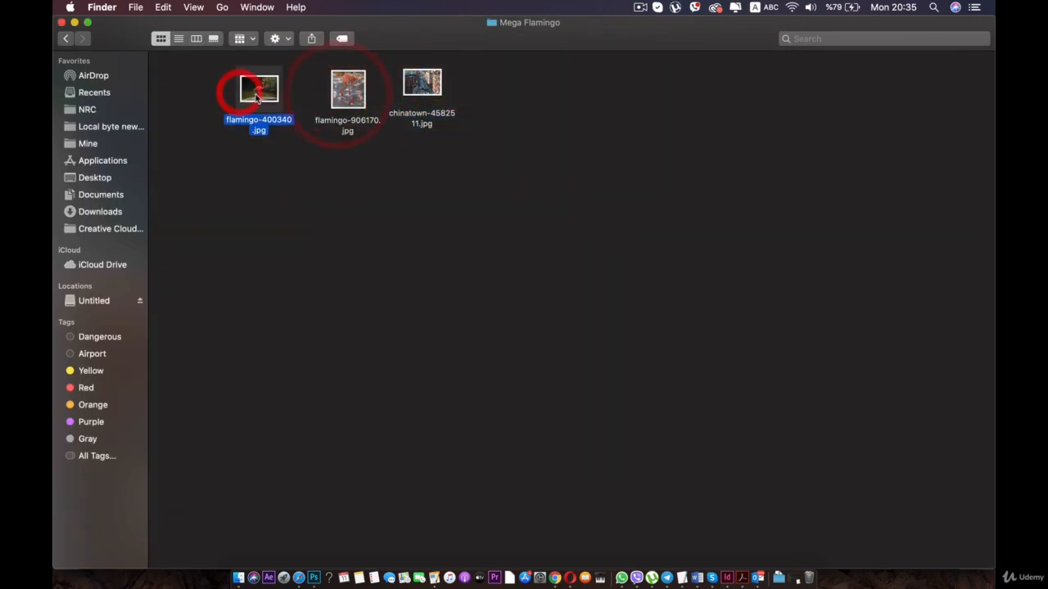
pyautogui.click(347, 91)
pyautogui.click(509, 98)
pyautogui.click(269, 86)
pyautogui.press('space')
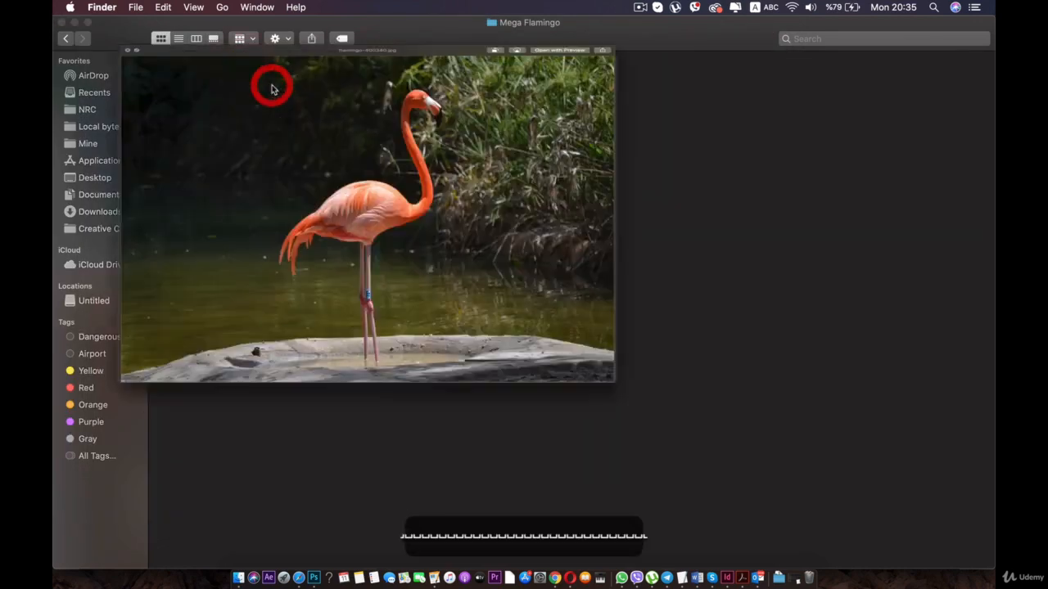
pyautogui.press('space')
pyautogui.click(333, 200)
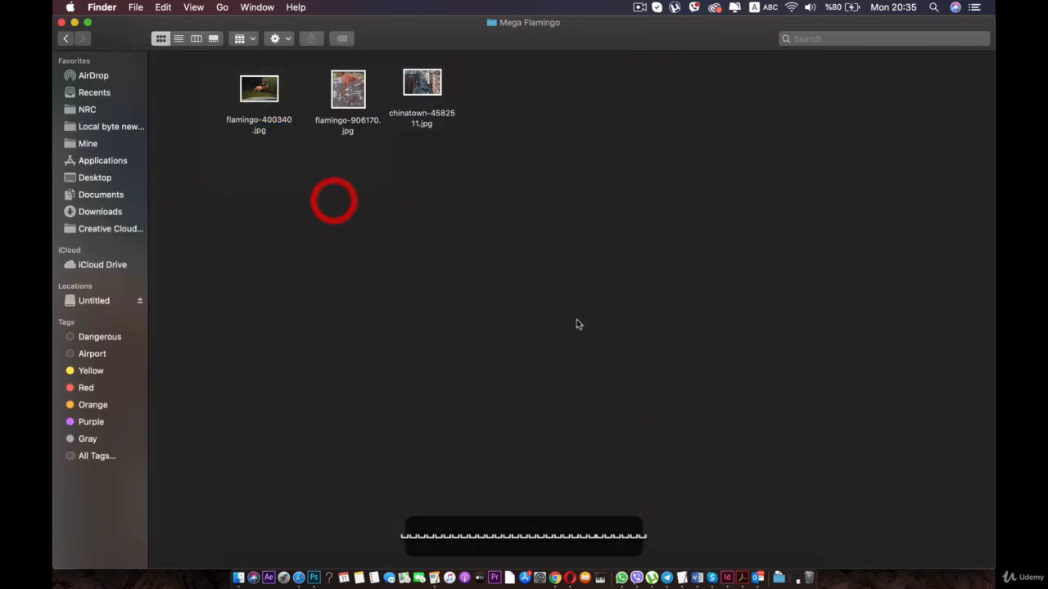
# - Open flamingo-906170.jpg in Adobe Photoshop CC 2019
pyautogui.click(342, 87)
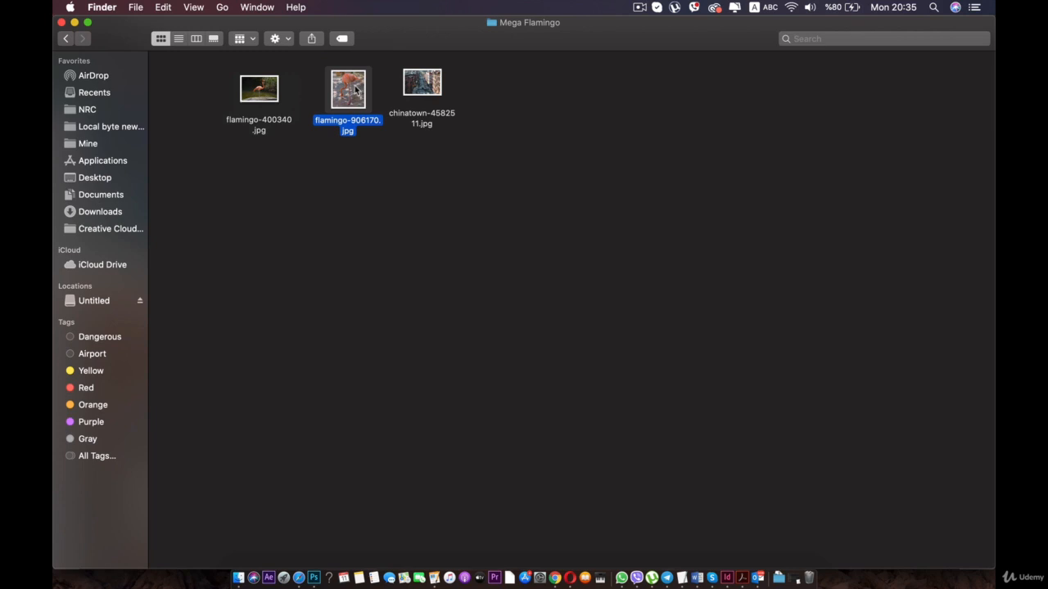
pyautogui.rightClick(350, 88)
pyautogui.moveTo(458, 103)
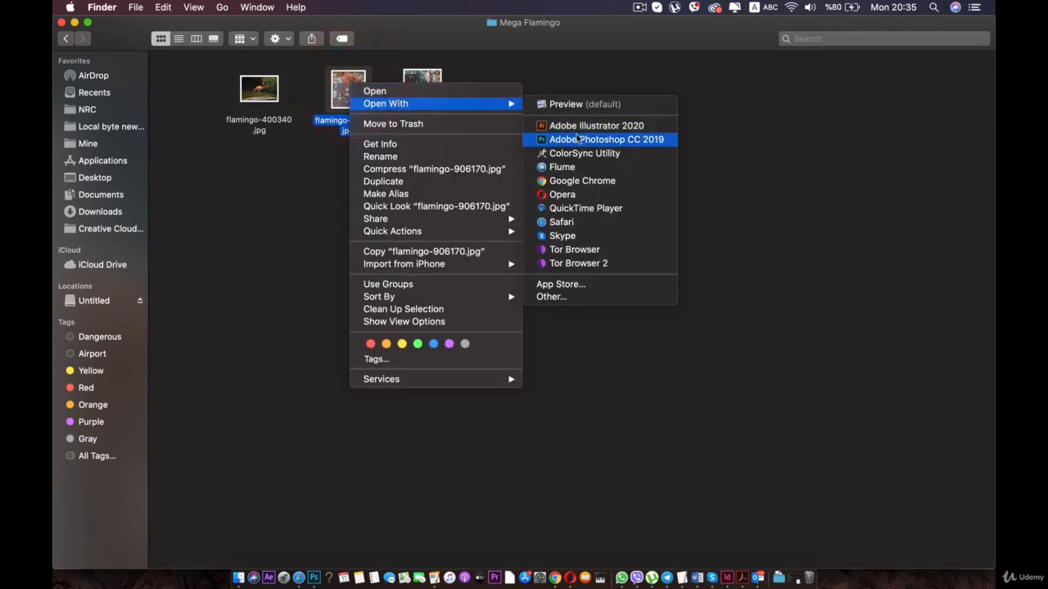
pyautogui.click(578, 140)
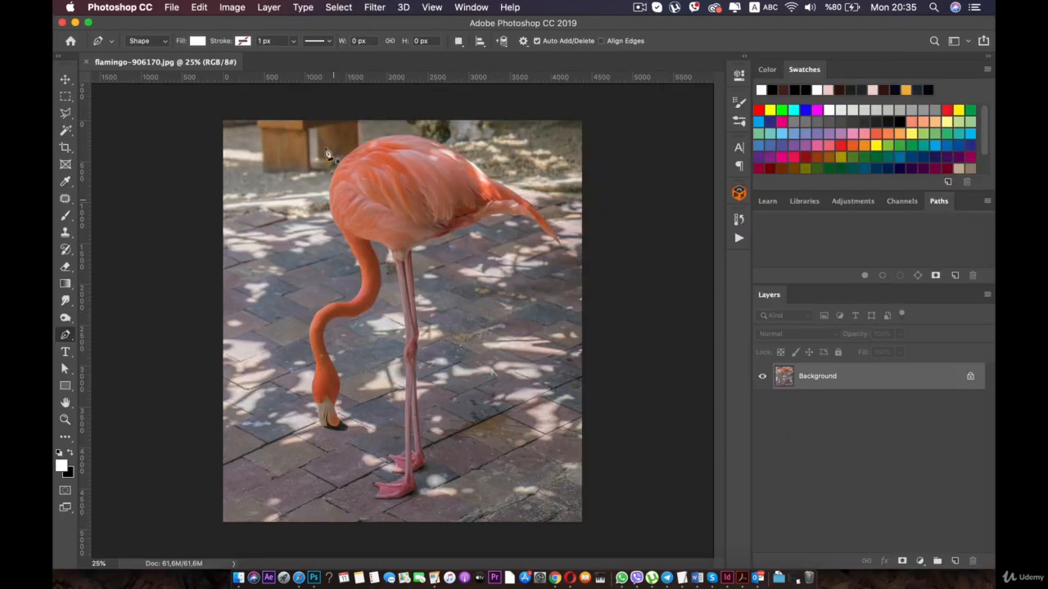
# - Choose the Pen tool and inspect the flamingo's head and beak up close
pyautogui.scroll(5, 304, 374)
pyautogui.press('space')
pyautogui.moveTo(289, 379); pyautogui.dragTo(315, 242)
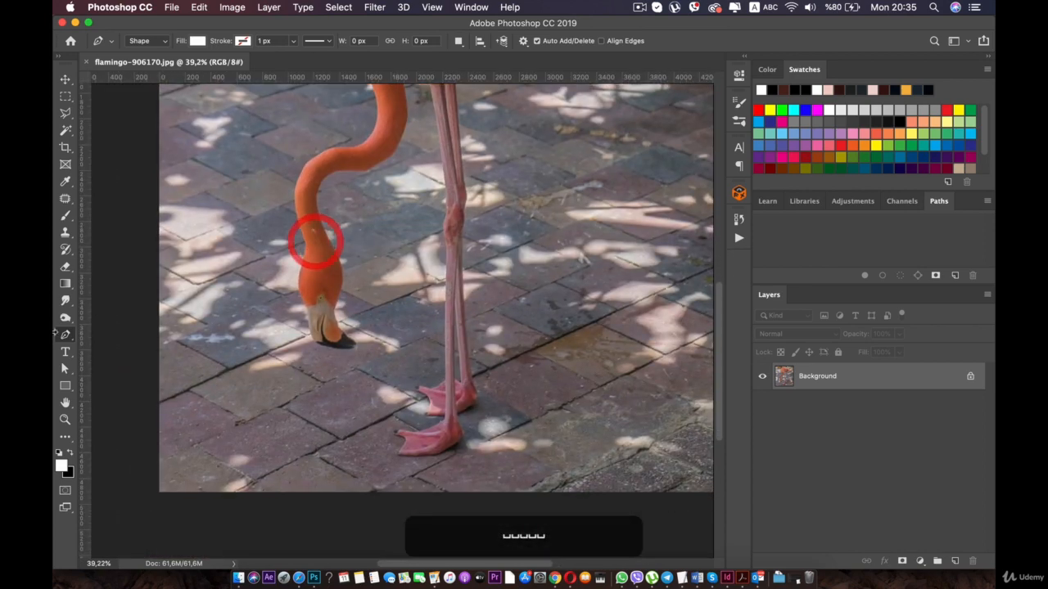
pyautogui.click(67, 335)
pyautogui.click(68, 323)
pyautogui.click(66, 334)
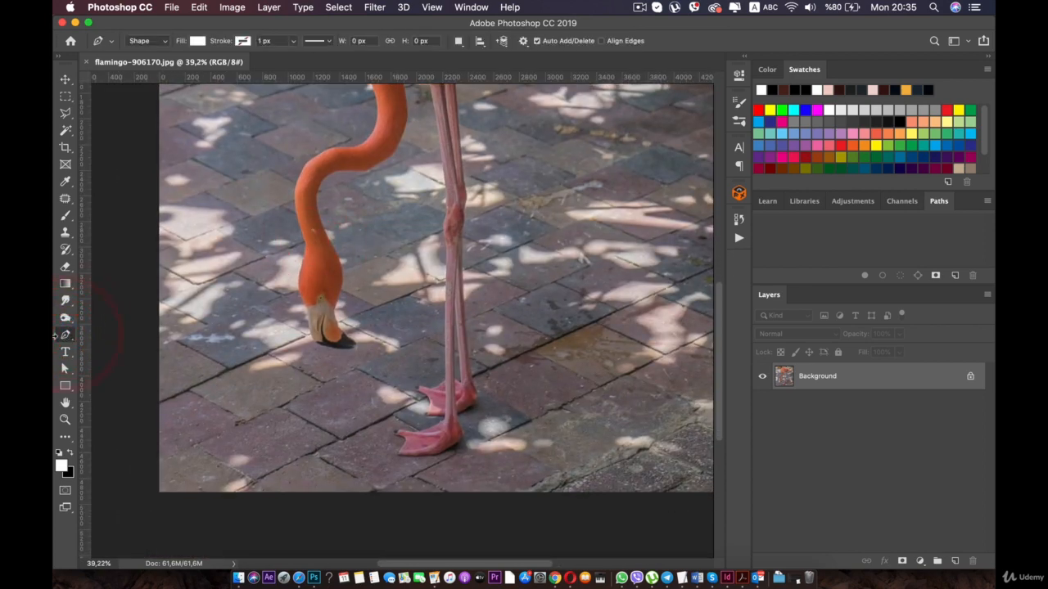
pyautogui.scroll(8, 292, 348)
pyautogui.press('space')
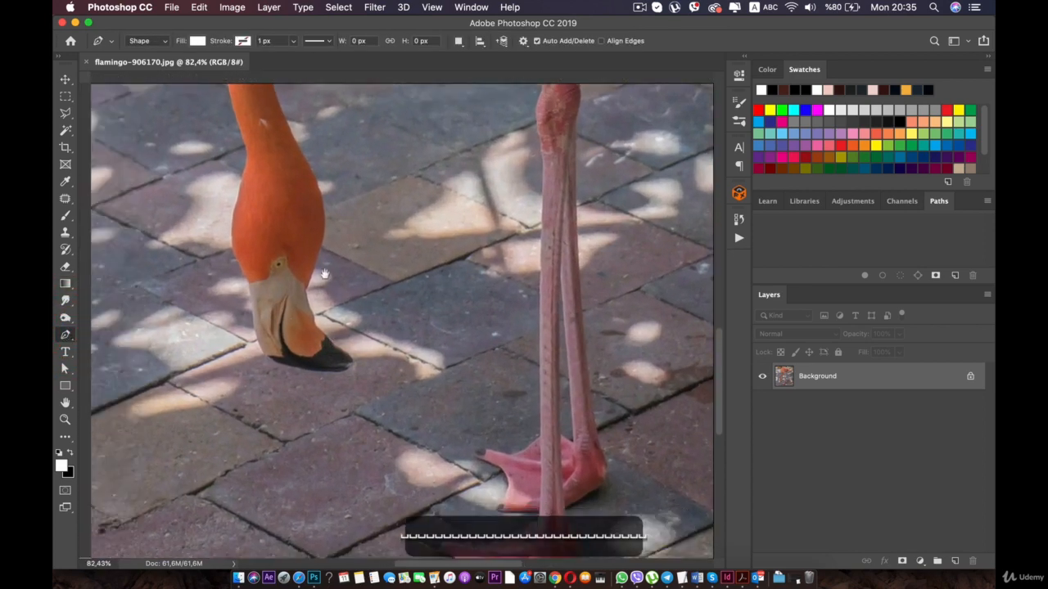
pyautogui.moveTo(266, 286); pyautogui.dragTo(386, 265)
pyautogui.scroll(1, 409, 291)
pyautogui.scroll(7, 436, 293)
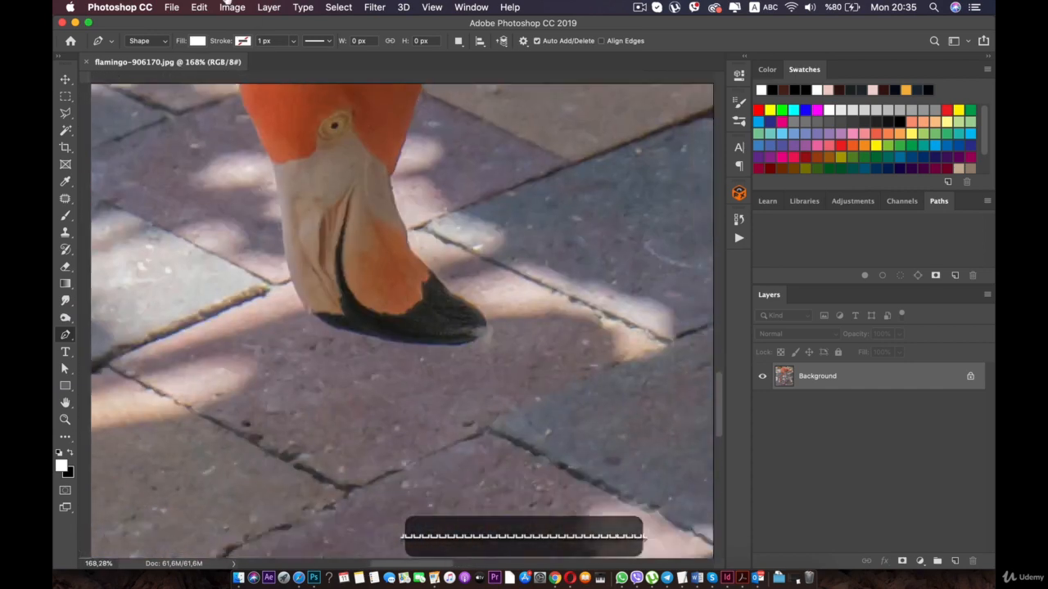
# - Start a Pen tool shape along the upper webbing edge of the flamingo's front foot and set its layer opacity to 2%
pyautogui.moveTo(227, 2); pyautogui.dragTo(255, 7)
pyautogui.moveTo(523, 381); pyautogui.dragTo(320, 291)
pyautogui.scroll(2, 423, 310)
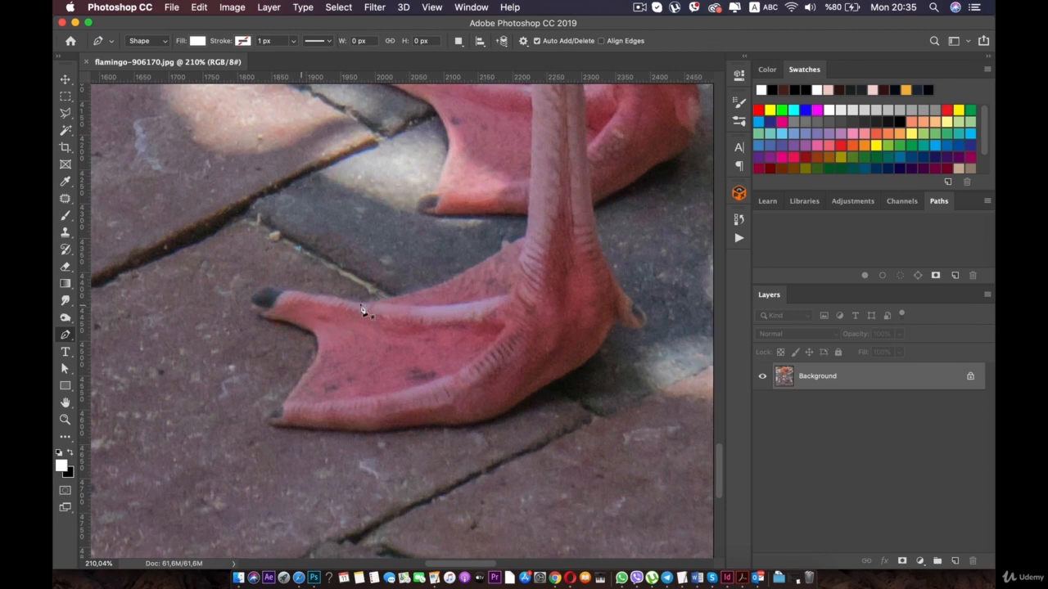
pyautogui.moveTo(510, 259); pyautogui.dragTo(475, 302)
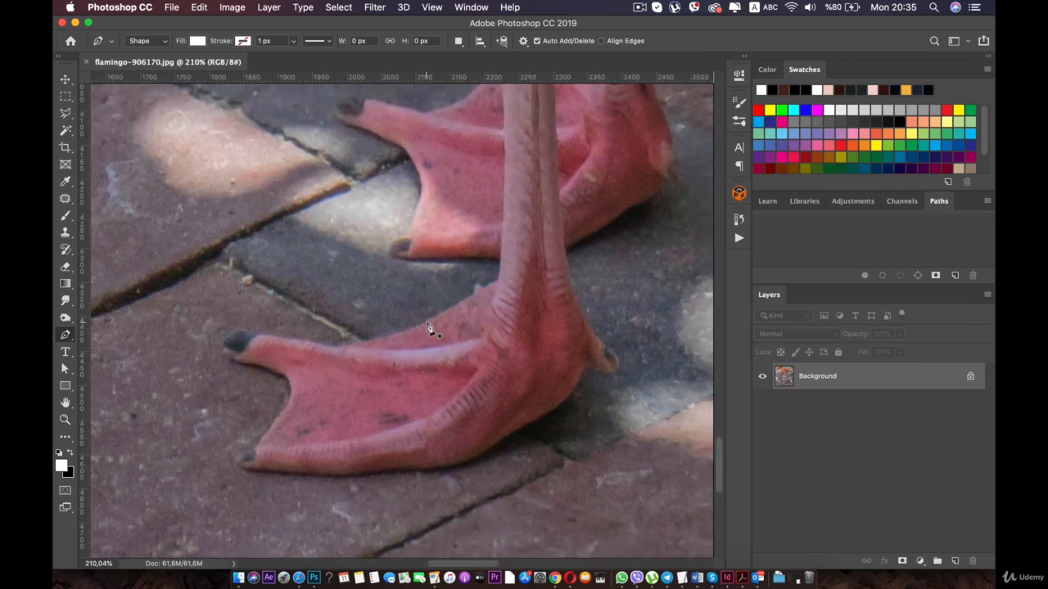
pyautogui.click(426, 323)
pyautogui.scroll(4, 470, 306)
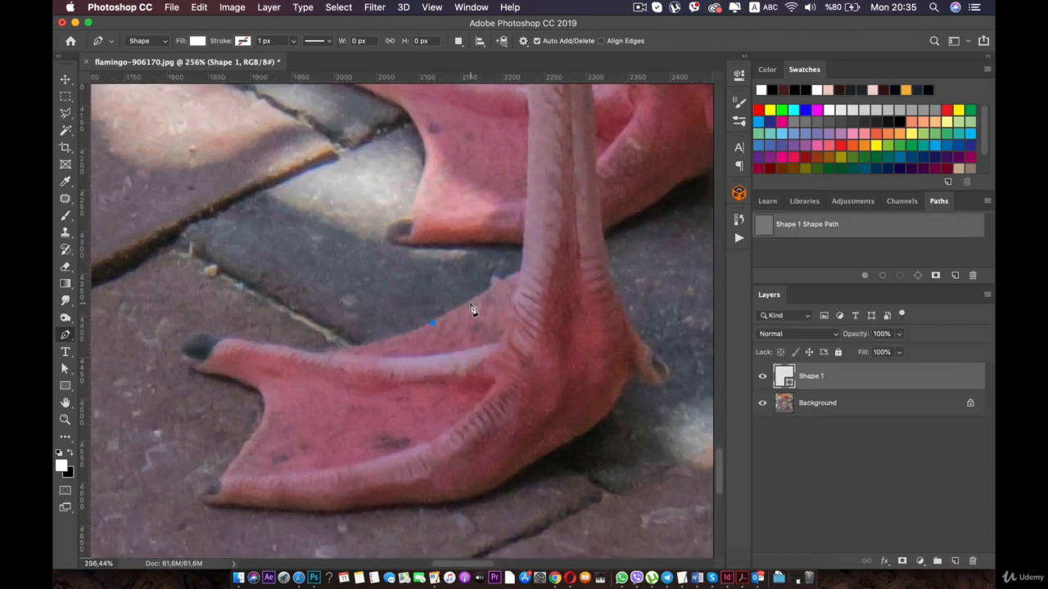
pyautogui.moveTo(459, 313); pyautogui.dragTo(387, 331)
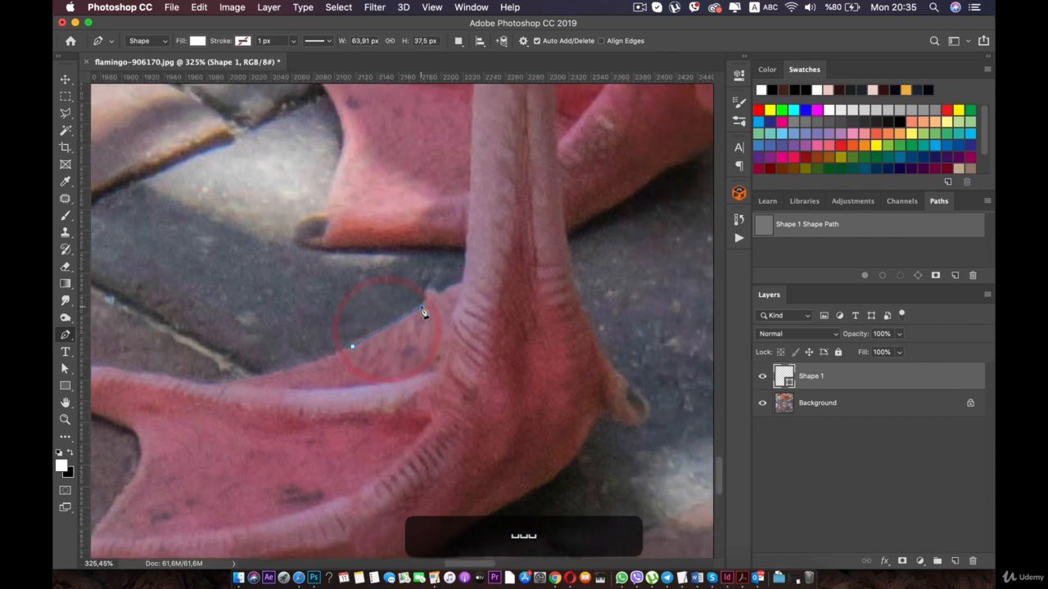
pyautogui.click(432, 296)
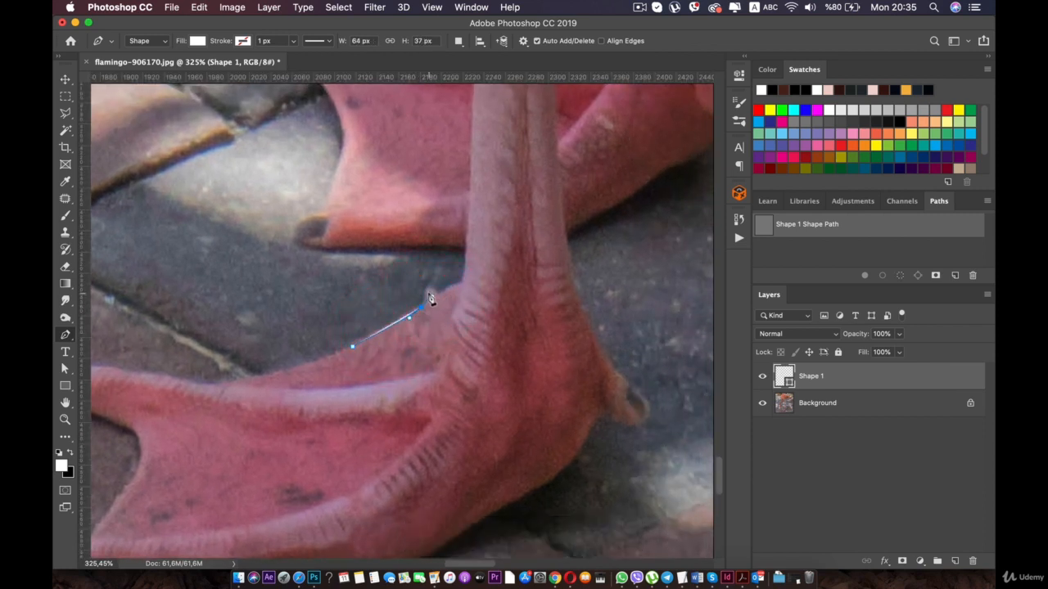
pyautogui.click(429, 290)
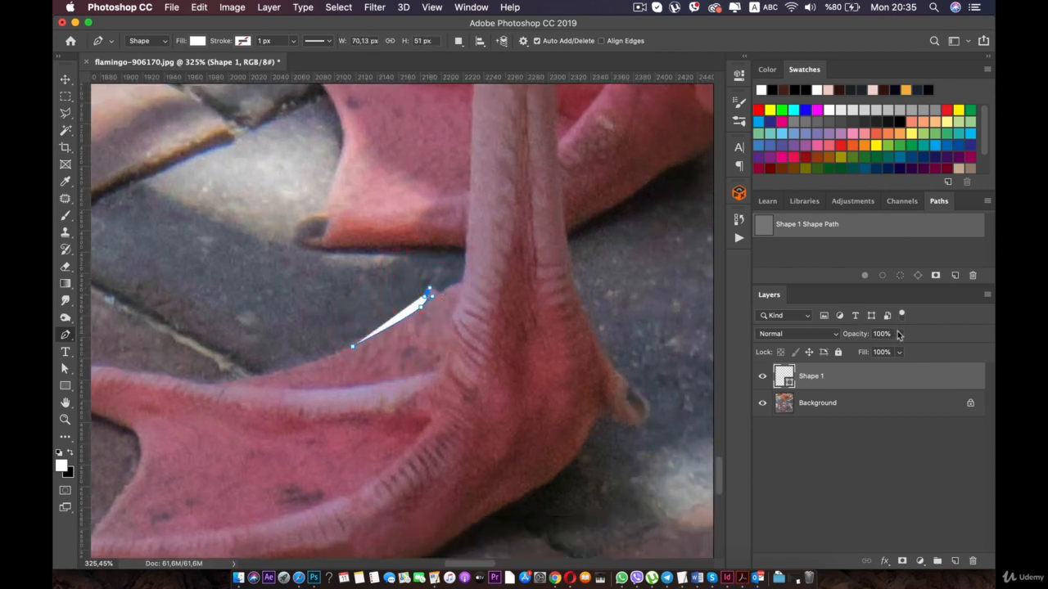
pyautogui.moveTo(843, 350); pyautogui.dragTo(839, 354)
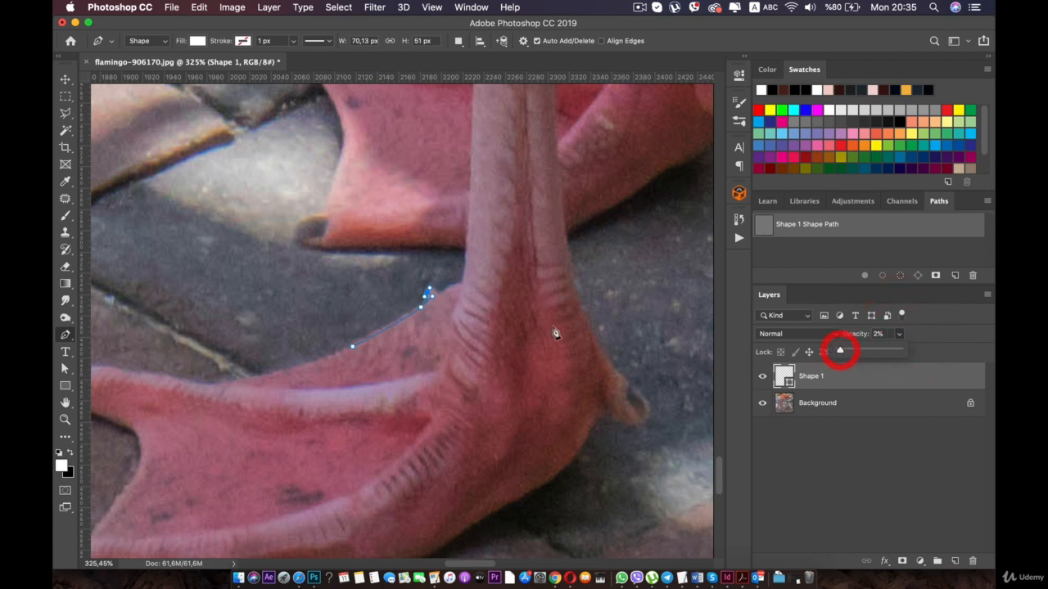
# - Continue the outline over the small bump on the front foot's webbing and up the leg to the rear foot's lower edge
pyautogui.scroll(4, 469, 278)
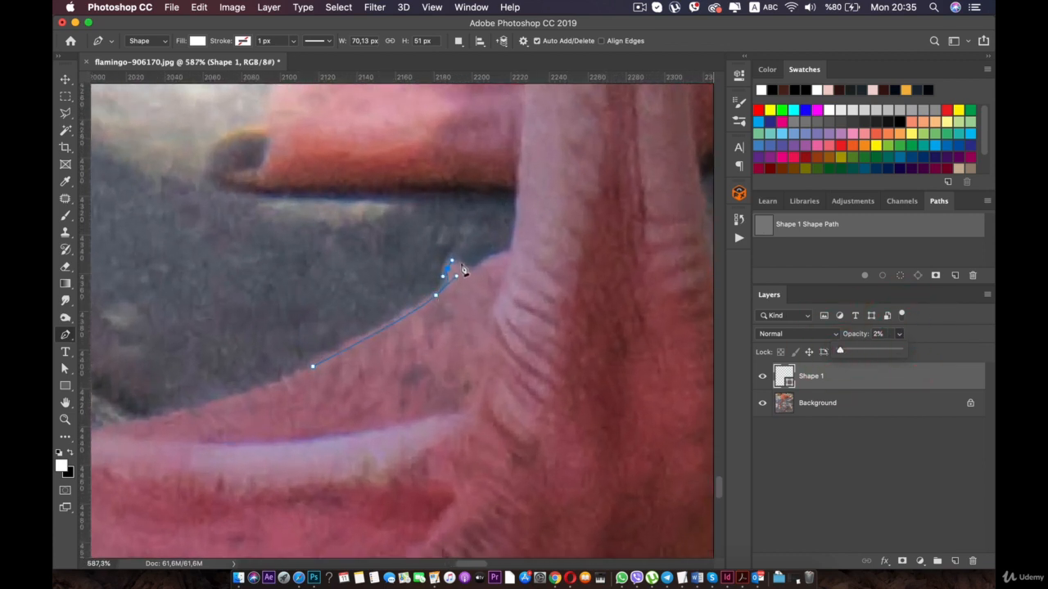
pyautogui.click(487, 263)
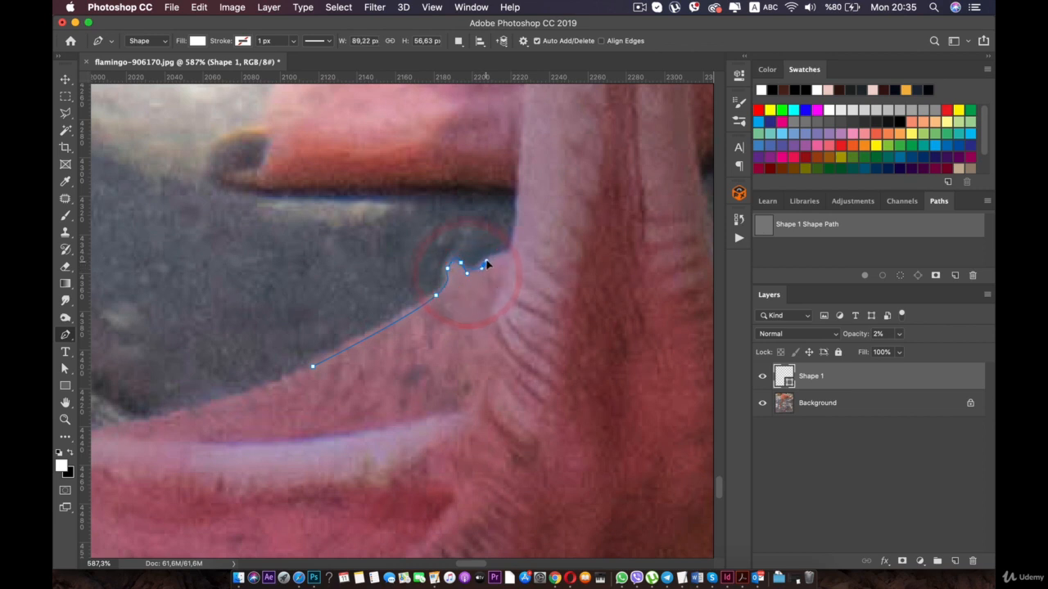
pyautogui.click(509, 252)
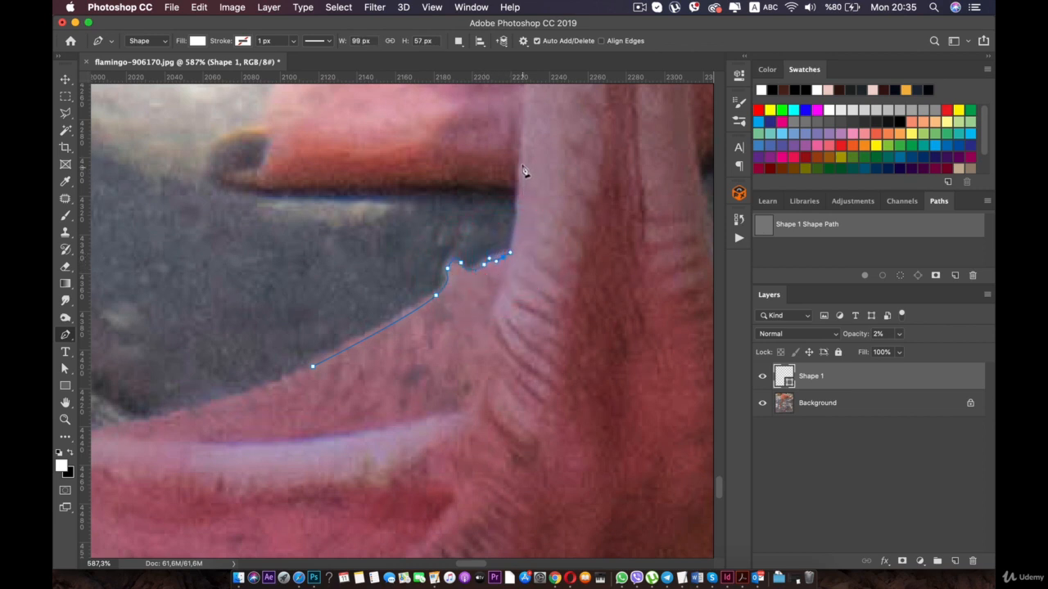
pyautogui.press('super+z')
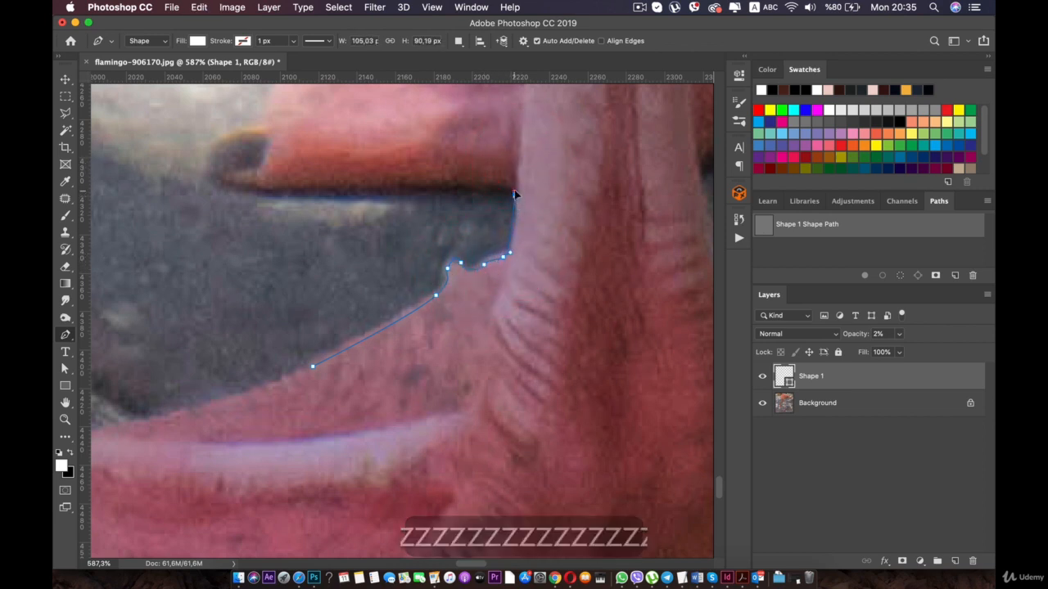
pyautogui.click(519, 194)
pyautogui.click(516, 183)
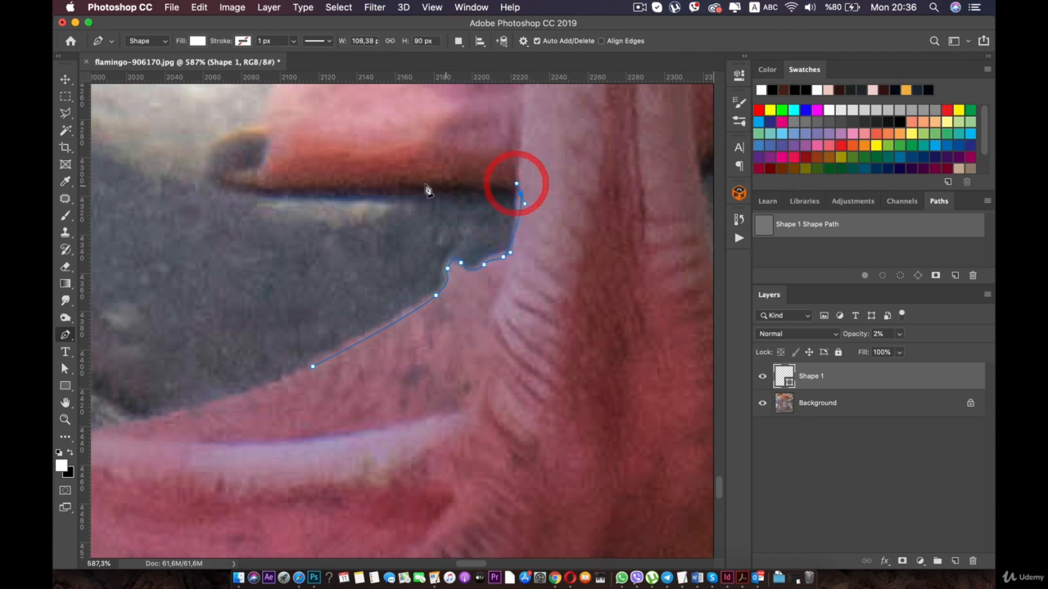
# - Trace the lower edge of the rear foot and around the dark claw of its lower toe
pyautogui.moveTo(407, 182); pyautogui.dragTo(391, 187)
pyautogui.click(384, 184)
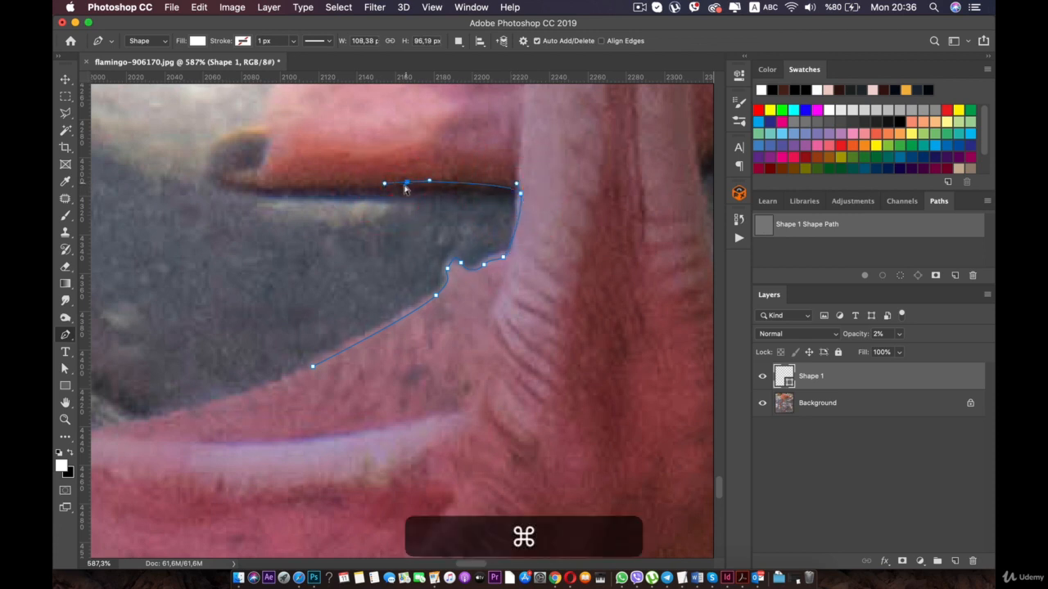
pyautogui.moveTo(243, 191); pyautogui.dragTo(318, 401)
pyautogui.press('space')
pyautogui.click(282, 387)
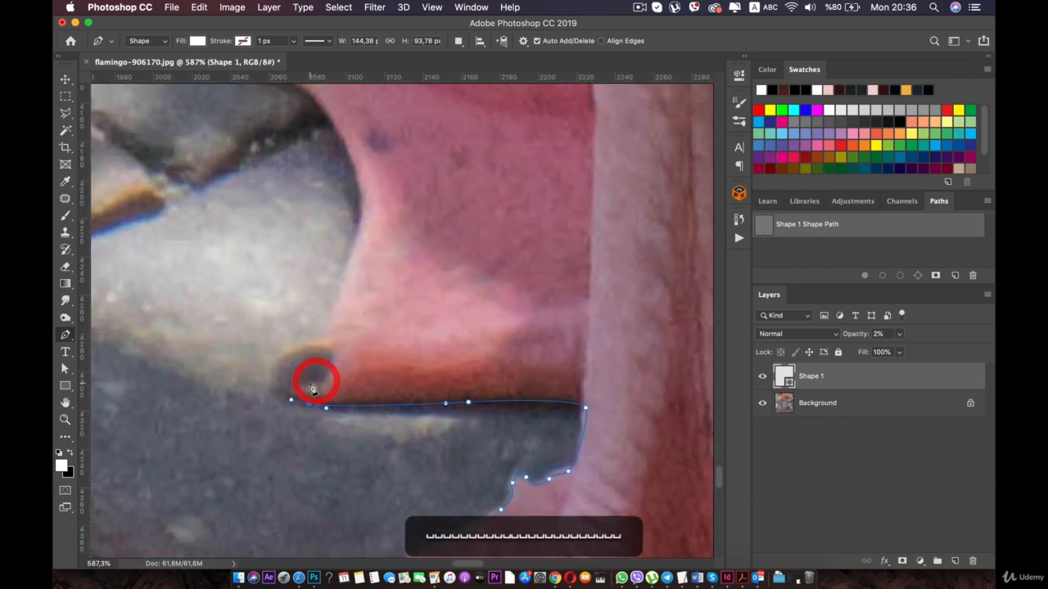
pyautogui.moveTo(279, 368); pyautogui.dragTo(343, 332)
# - Trace the webbing edge above the rear foot's lower toe and shift the anchor beside the claw to fit the contour
pyautogui.moveTo(366, 214); pyautogui.dragTo(368, 205)
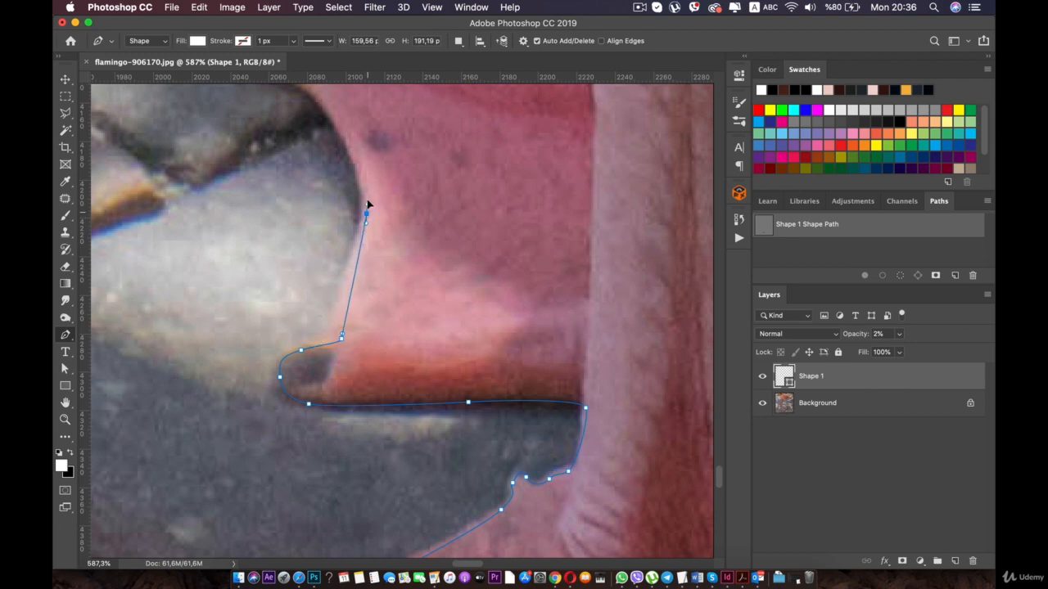
pyautogui.moveTo(365, 151); pyautogui.dragTo(365, 148)
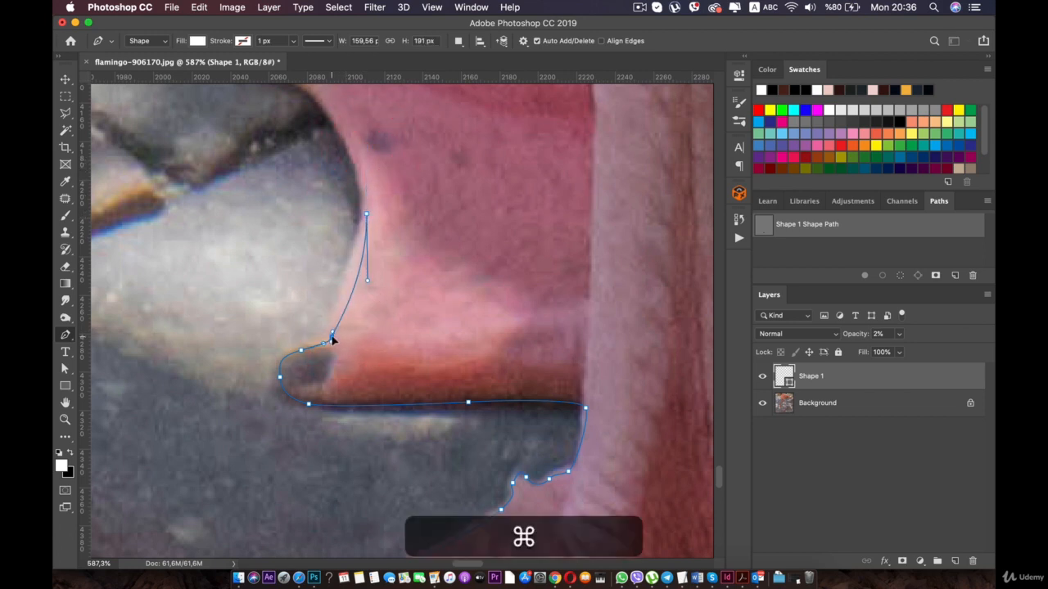
pyautogui.keyDown('super'); pyautogui.click(331, 338); pyautogui.keyUp('super')
pyautogui.press('space')
pyautogui.moveTo(349, 209); pyautogui.dragTo(379, 361)
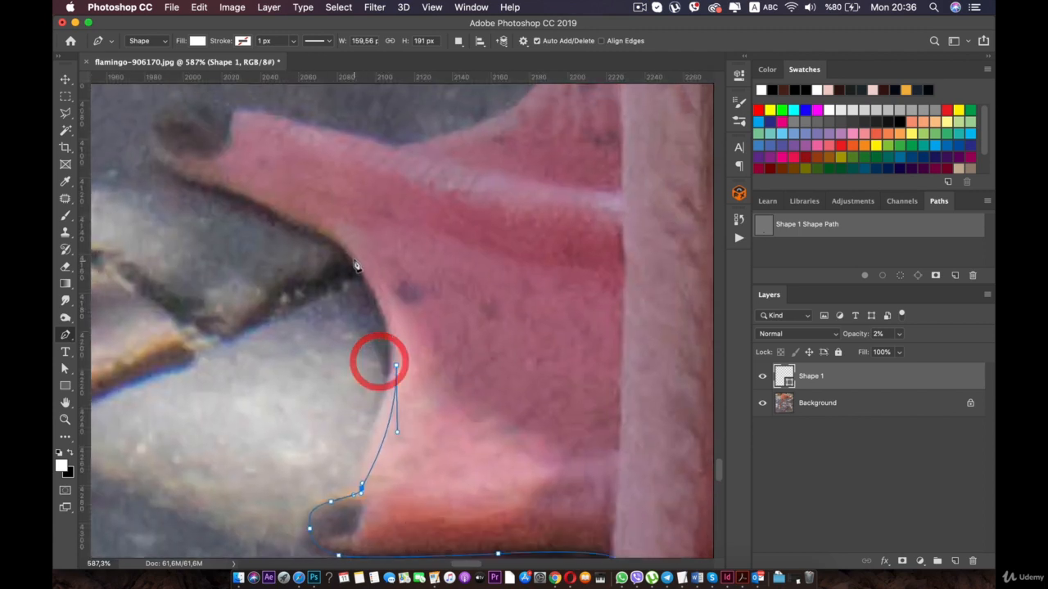
pyautogui.moveTo(354, 254); pyautogui.dragTo(341, 239)
pyautogui.press('space')
pyautogui.moveTo(260, 113); pyautogui.dragTo(421, 296)
pyautogui.moveTo(432, 383); pyautogui.dragTo(405, 319)
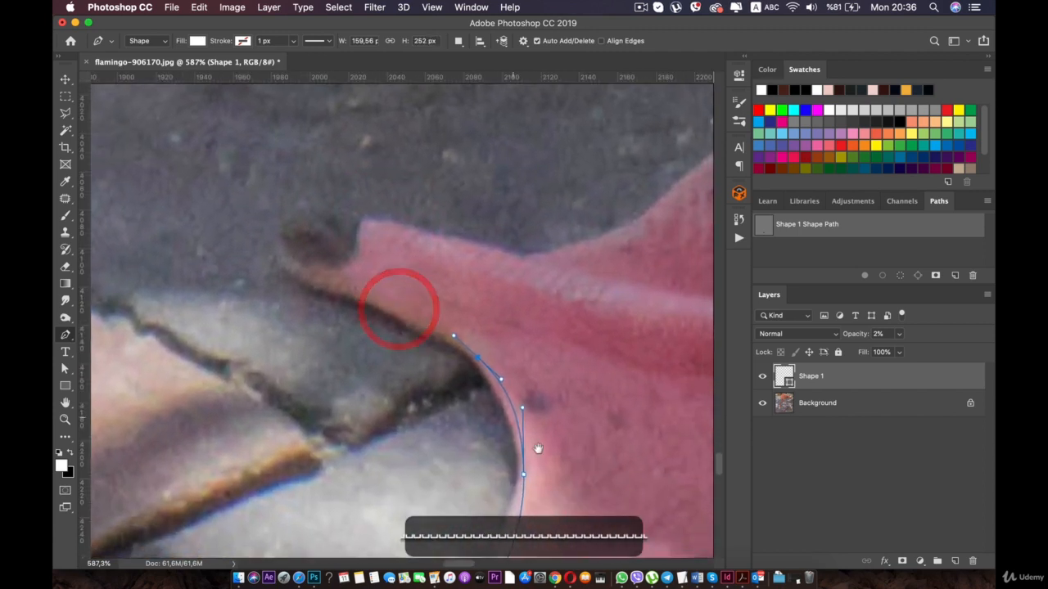
pyautogui.press('super+z')
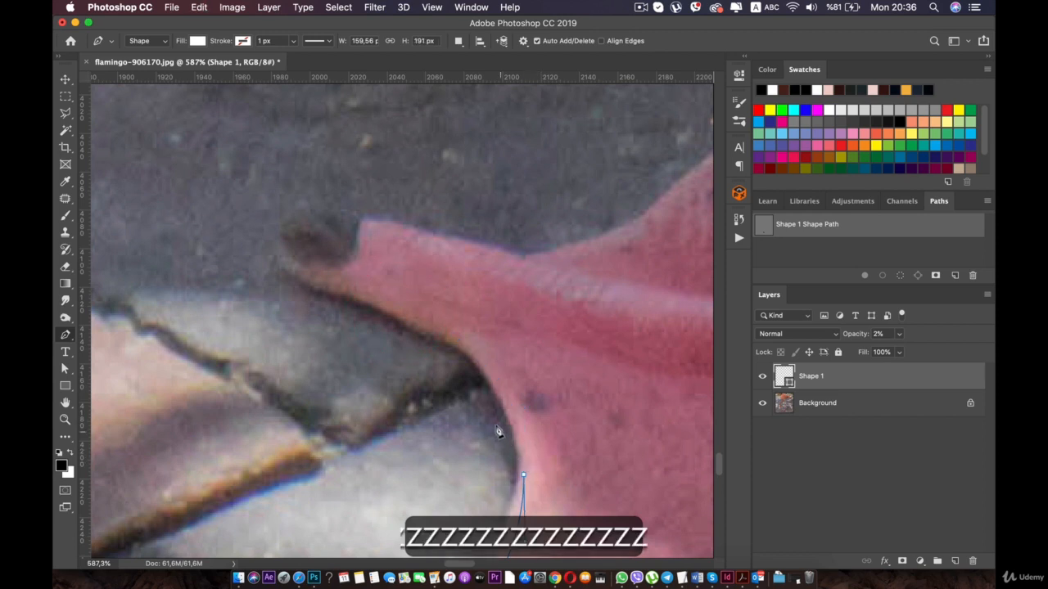
# - Extend the outline along the rear foot's webbing curve and the underside of its upper toe to the claw
pyautogui.click(482, 369)
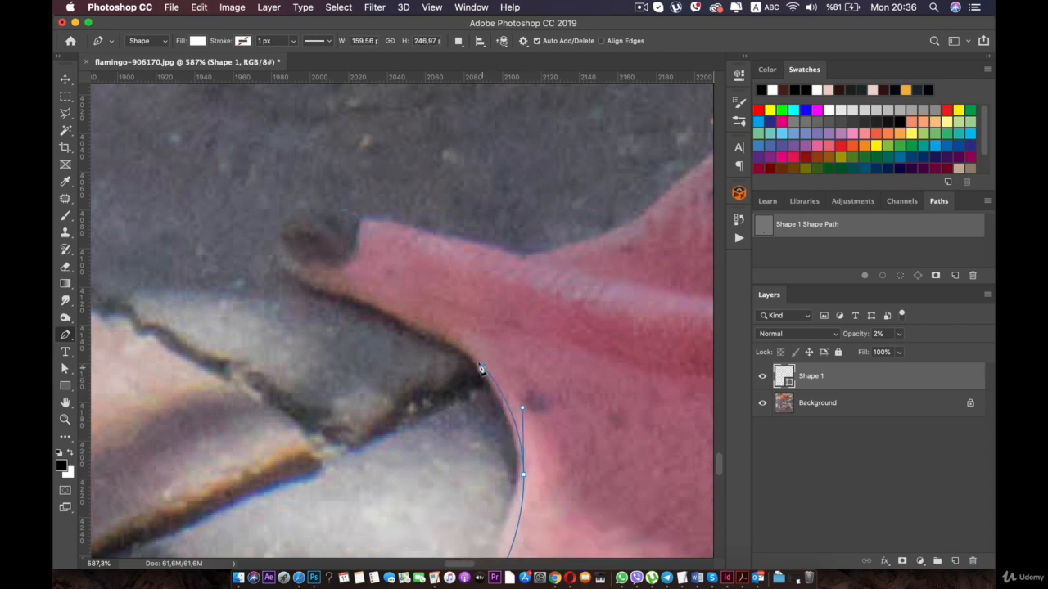
pyautogui.click(351, 299)
pyautogui.moveTo(329, 292); pyautogui.dragTo(298, 282)
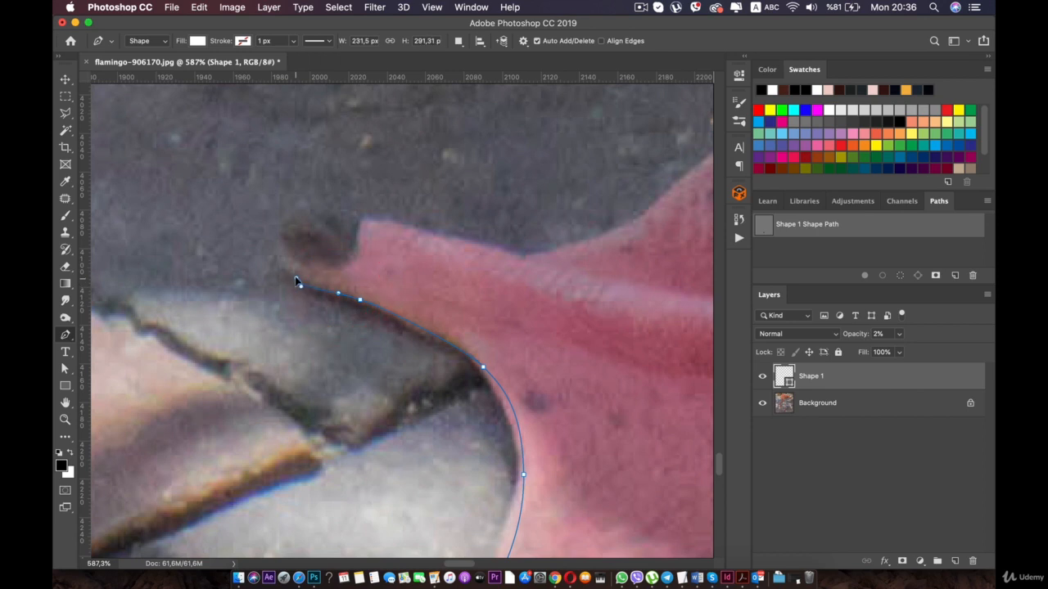
pyautogui.click(290, 268)
# - Trace around the upper toe's claw and along the toe's top edge to where the webbing begins
pyautogui.click(281, 236)
pyautogui.moveTo(372, 227); pyautogui.dragTo(376, 222)
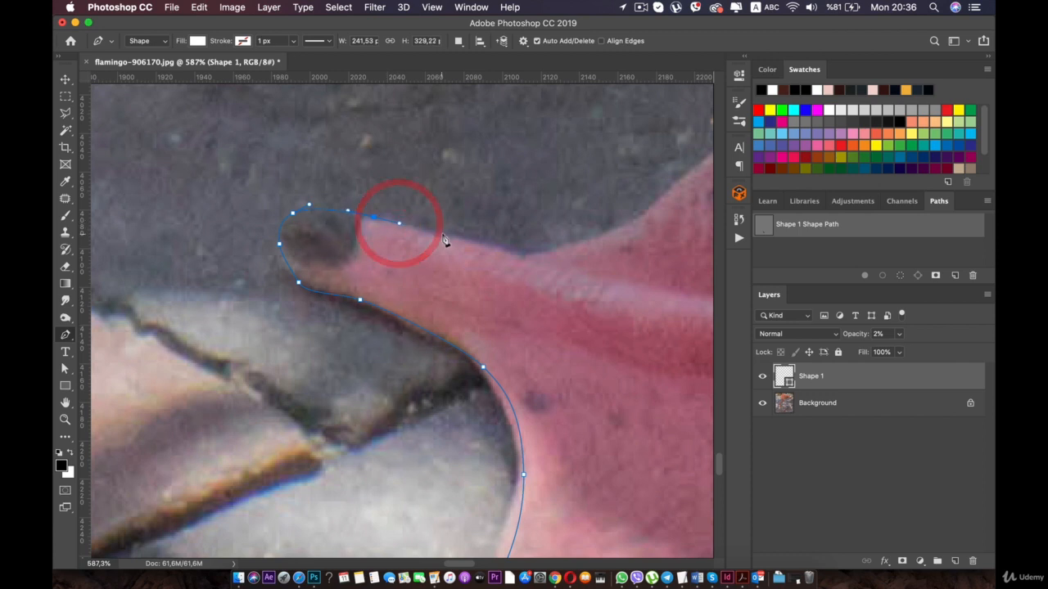
pyautogui.moveTo(444, 234); pyautogui.dragTo(462, 240)
pyautogui.moveTo(522, 254); pyautogui.dragTo(541, 259)
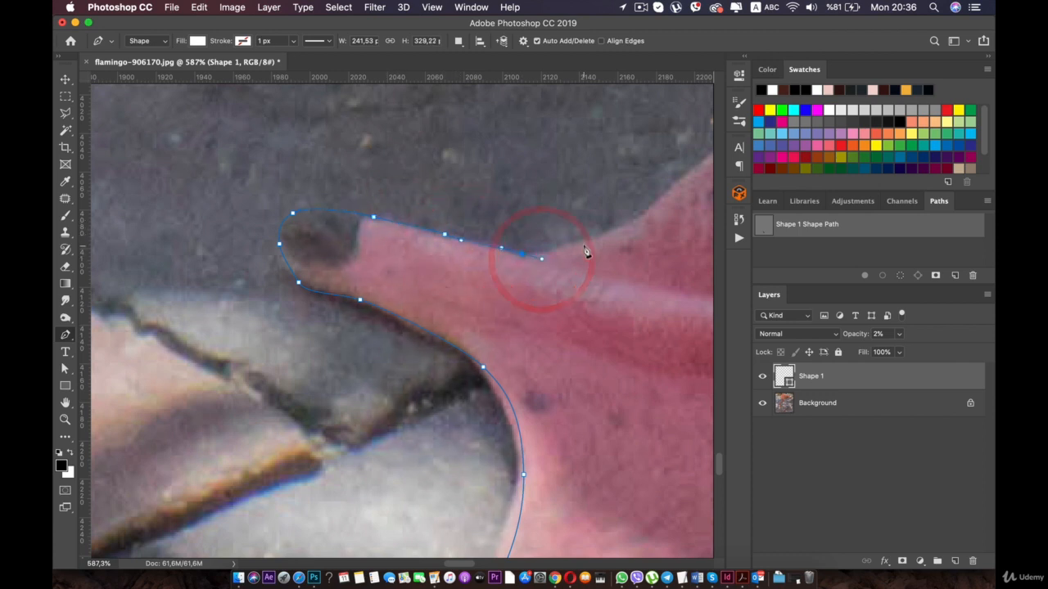
# - Trace the webbing's top edge from the rear foot's upper toe up to where it meets the leg
pyautogui.moveTo(608, 237); pyautogui.dragTo(617, 236)
pyautogui.press('space')
pyautogui.moveTo(552, 248); pyautogui.dragTo(364, 332)
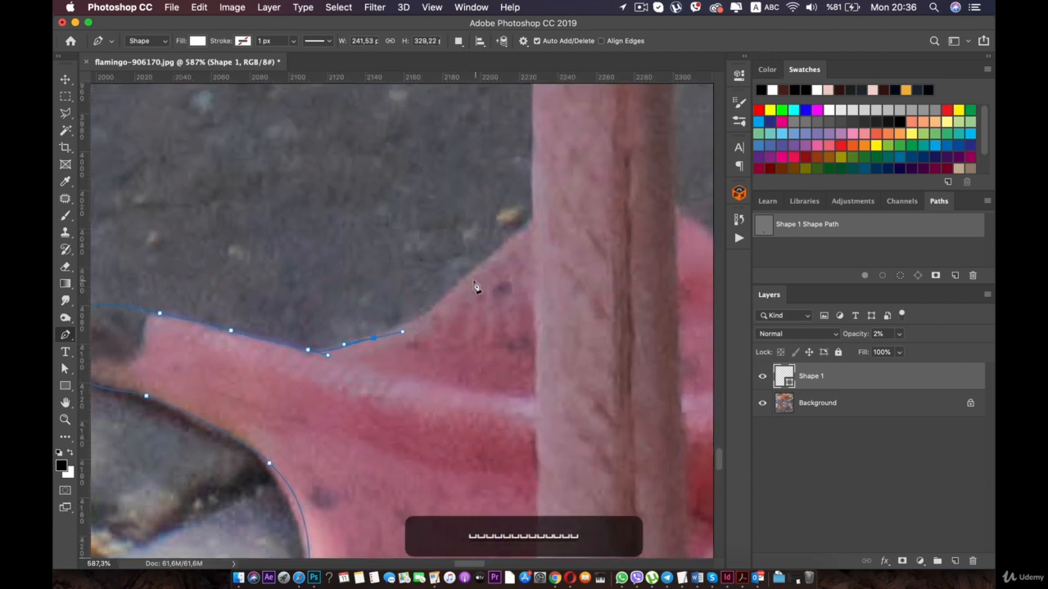
pyautogui.moveTo(456, 286); pyautogui.dragTo(480, 265)
pyautogui.moveTo(529, 225); pyautogui.dragTo(535, 206)
pyautogui.press('super+z')
pyautogui.scroll(3, 536, 226)
pyautogui.press('space')
pyautogui.moveTo(540, 157); pyautogui.dragTo(442, 331)
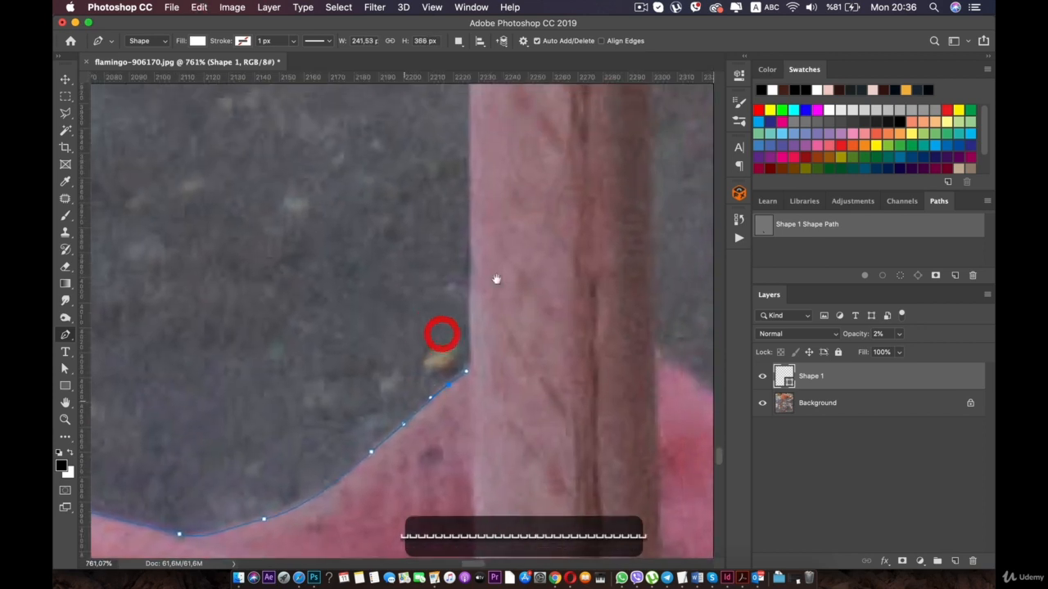
# - Carry the outline from the webbing up the left edge of the lower leg, replacing misplaced anchors
pyautogui.moveTo(470, 257); pyautogui.dragTo(470, 237)
pyautogui.press('super+z')
pyautogui.moveTo(472, 352); pyautogui.dragTo(473, 323)
pyautogui.press('space')
pyautogui.moveTo(385, 222); pyautogui.dragTo(393, 486)
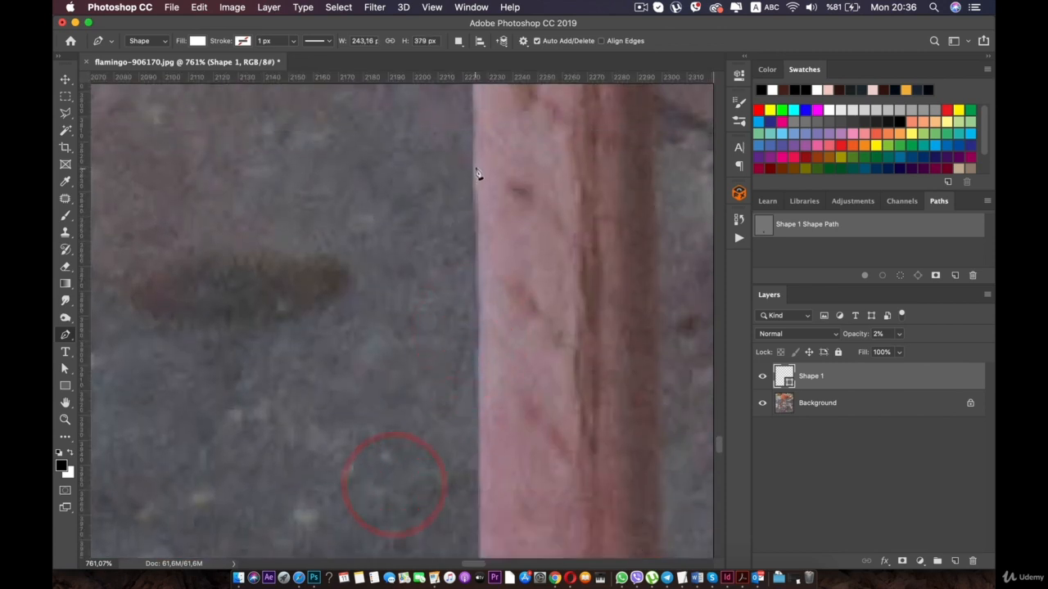
pyautogui.press('super+z')
pyautogui.moveTo(476, 187); pyautogui.dragTo(478, 166)
pyautogui.press('space')
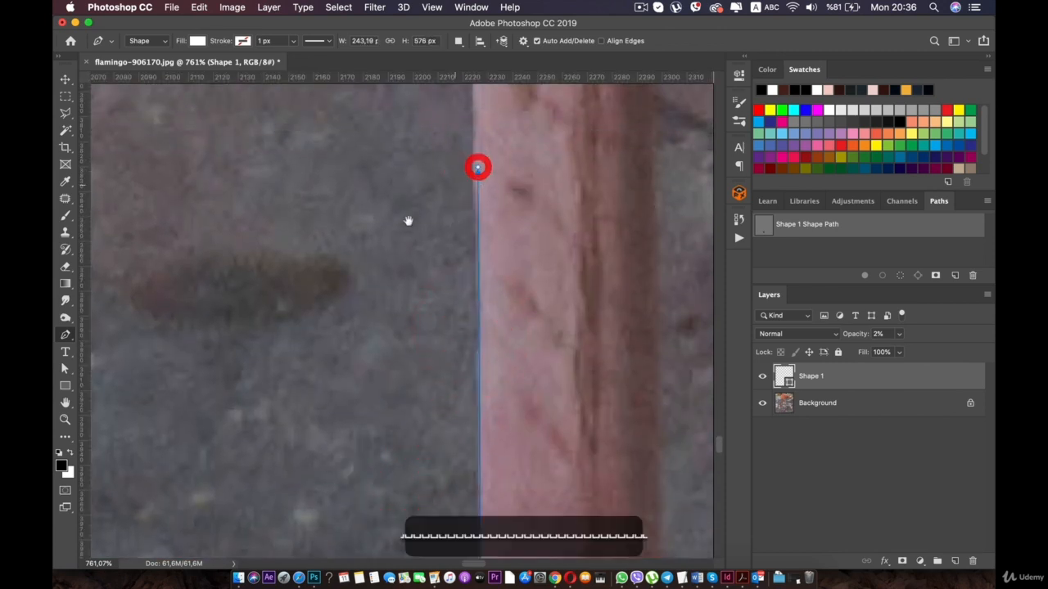
pyautogui.moveTo(406, 223); pyautogui.dragTo(363, 382)
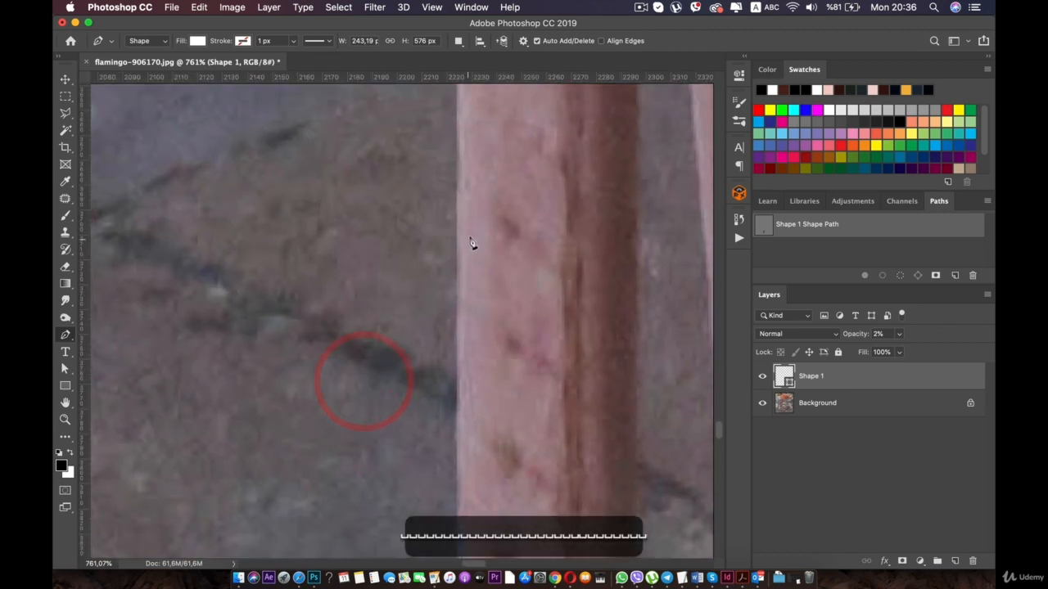
# - Extend the outline farther up the shin's left edge and re-place its last anchor on the contour
pyautogui.press('space')
pyautogui.moveTo(412, 251); pyautogui.dragTo(412, 358)
pyautogui.moveTo(412, 169); pyautogui.dragTo(402, 311)
pyautogui.click(440, 127)
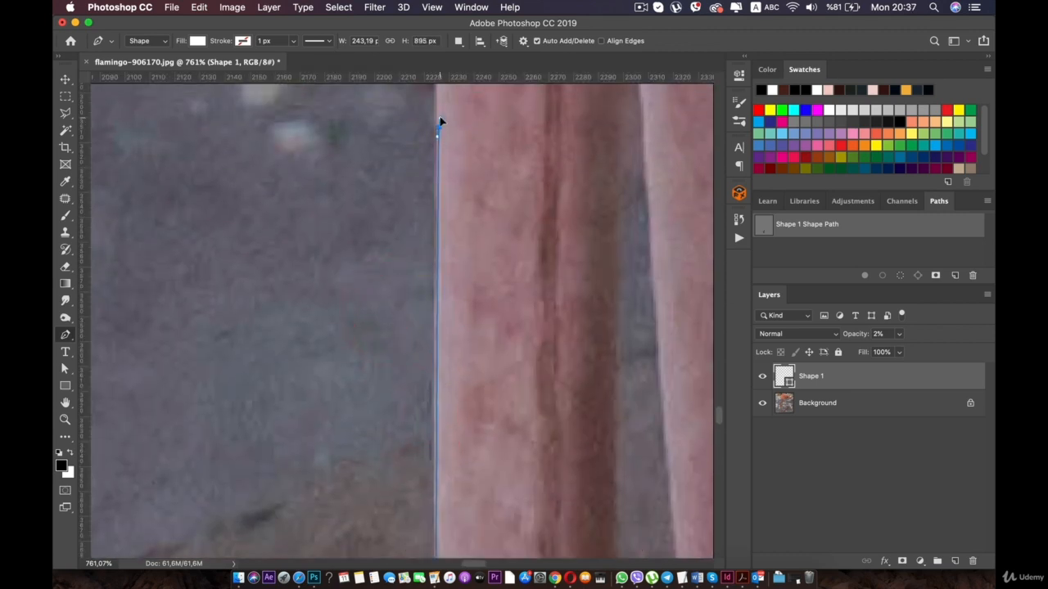
pyautogui.moveTo(440, 118); pyautogui.dragTo(441, 117)
pyautogui.press('space')
pyautogui.keyDown('super'); pyautogui.click(439, 117); pyautogui.keyUp('super')
pyautogui.press('super+z')
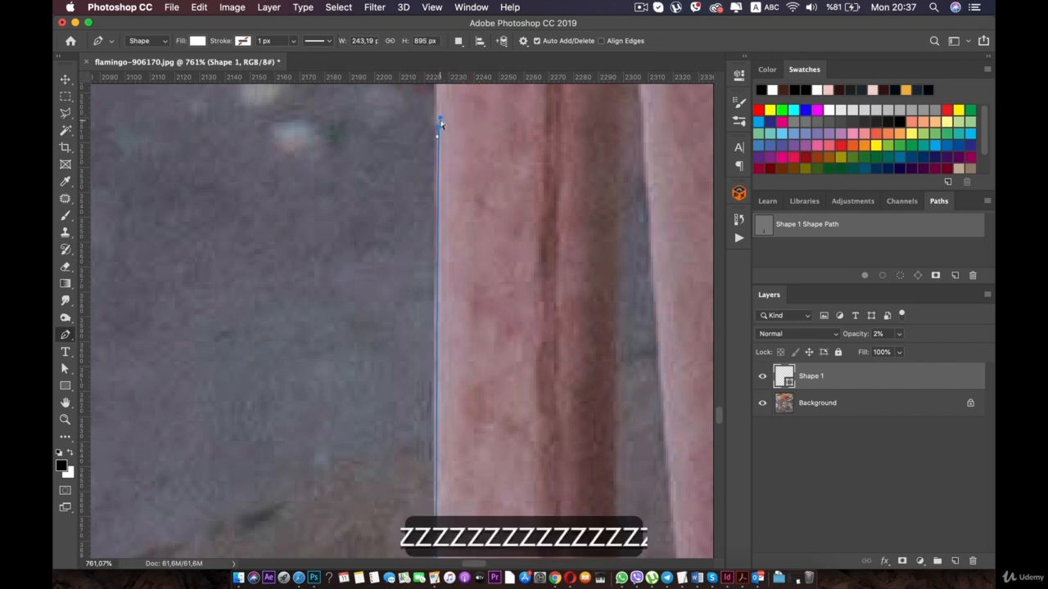
pyautogui.click(439, 117)
pyautogui.press('space')
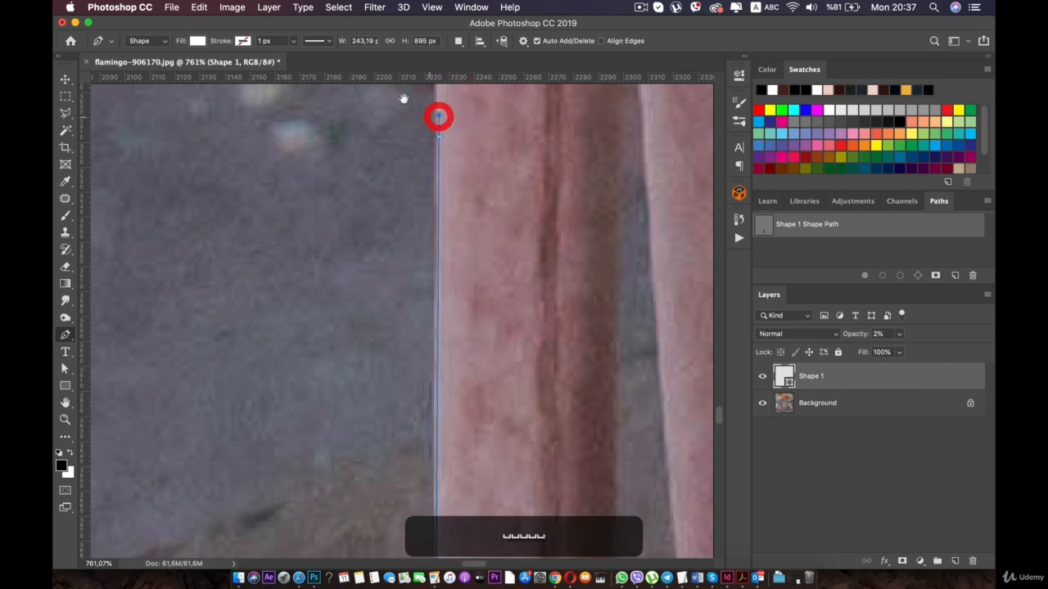
pyautogui.moveTo(403, 123); pyautogui.dragTo(397, 386)
# - Trace the rest of the shin's left edge up to just below the knee joint
pyautogui.scroll(-5, 418, 368)
pyautogui.scroll(-3, 417, 366)
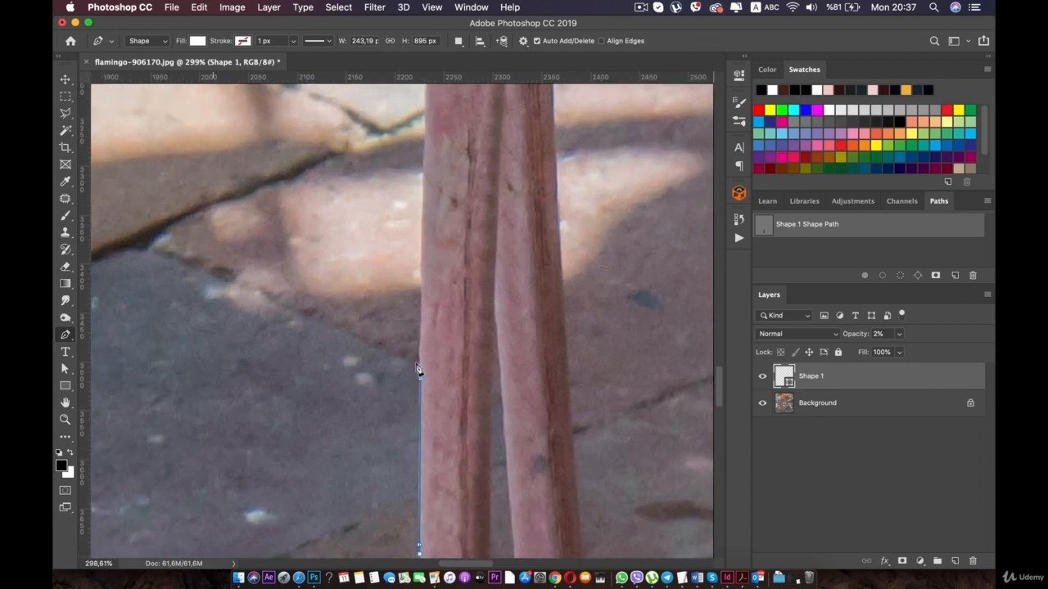
pyautogui.scroll(2, 396, 188)
pyautogui.press('space')
pyautogui.moveTo(390, 165); pyautogui.dragTo(383, 234)
pyautogui.moveTo(422, 205); pyautogui.dragTo(376, 385)
pyautogui.press('space')
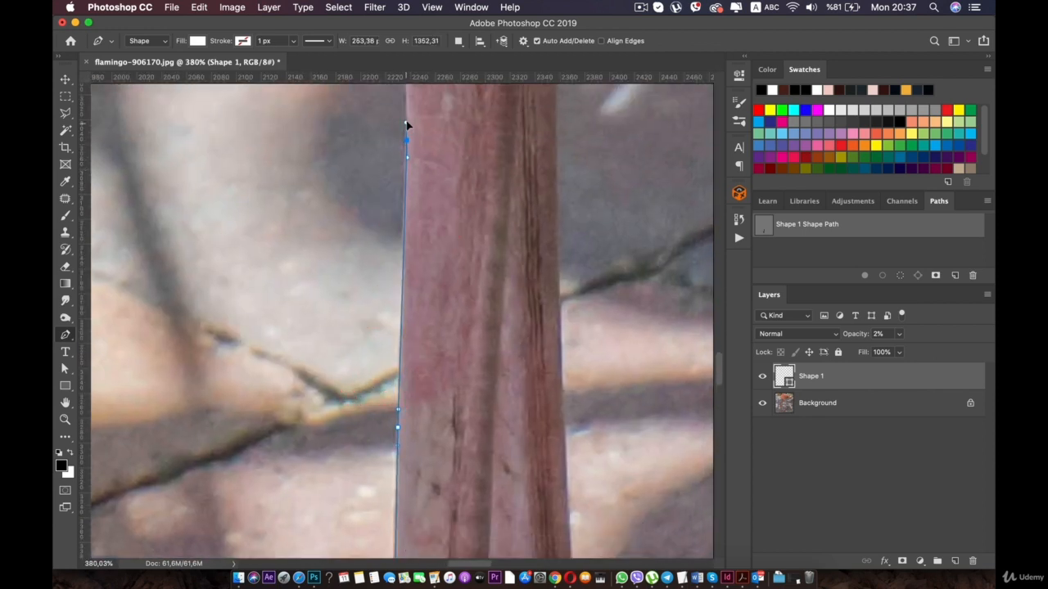
pyautogui.press('space')
pyautogui.moveTo(407, 123); pyautogui.dragTo(379, 417)
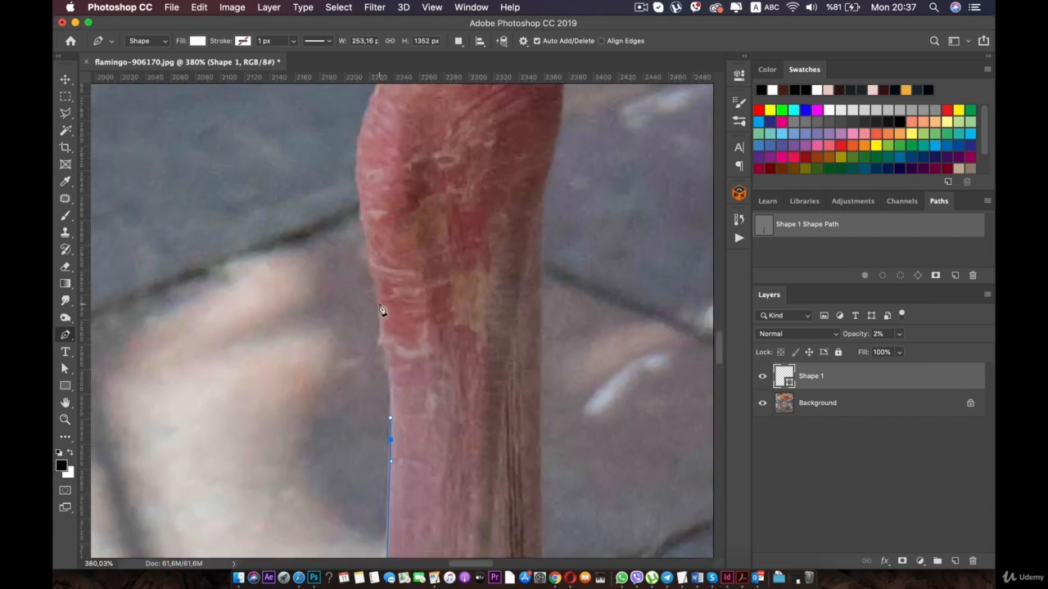
# - Trace the curved left side of the knee joint from its base over the main bulge
pyautogui.press('super+z')
pyautogui.press('super+z')
pyautogui.click(384, 341)
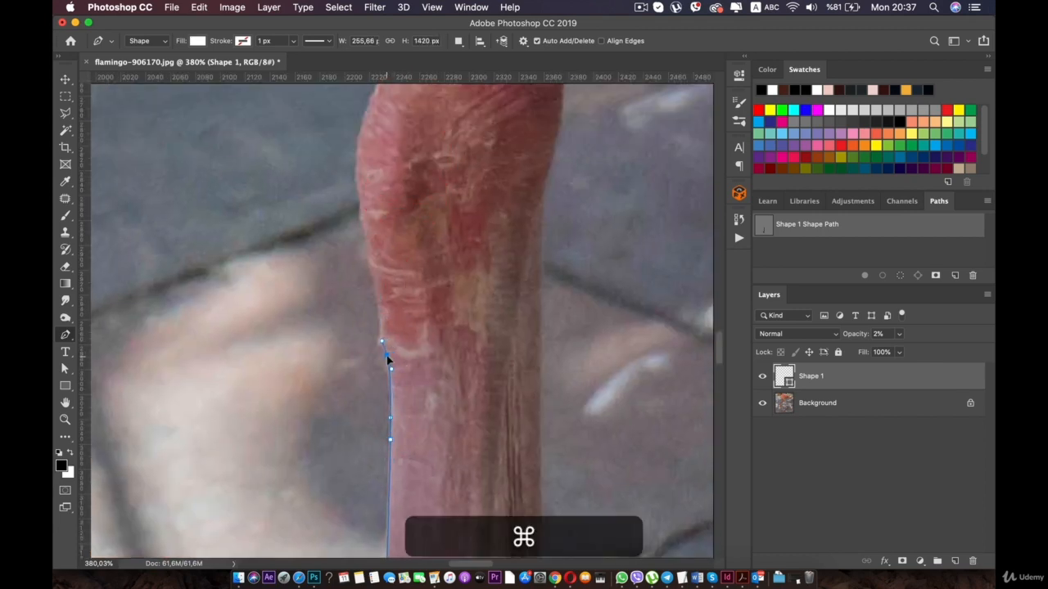
pyautogui.moveTo(388, 357); pyautogui.dragTo(386, 354)
pyautogui.moveTo(375, 273); pyautogui.dragTo(372, 264)
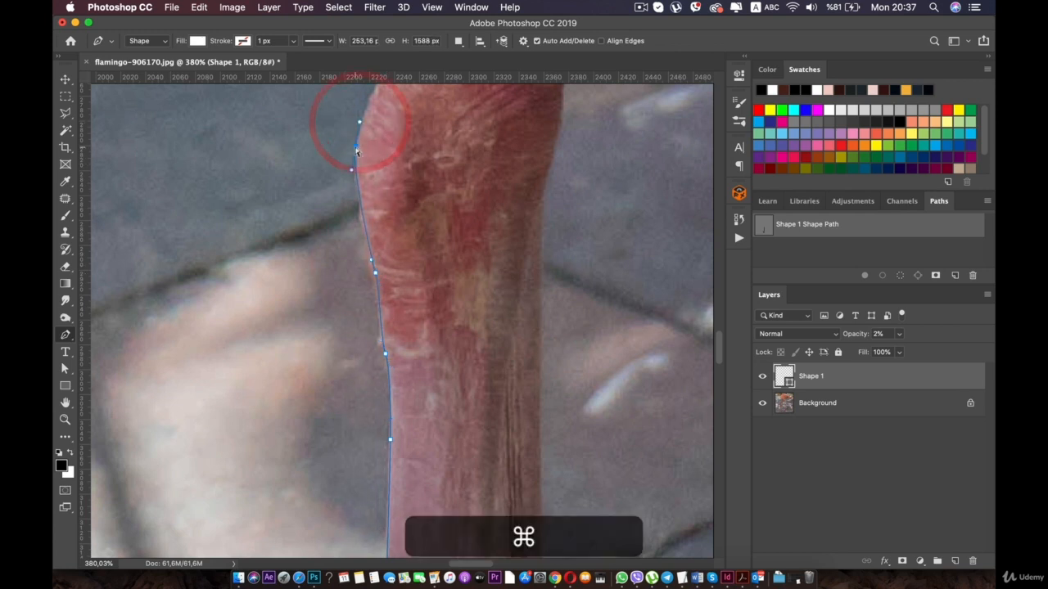
pyautogui.moveTo(360, 124); pyautogui.dragTo(319, 270)
pyautogui.click(321, 257)
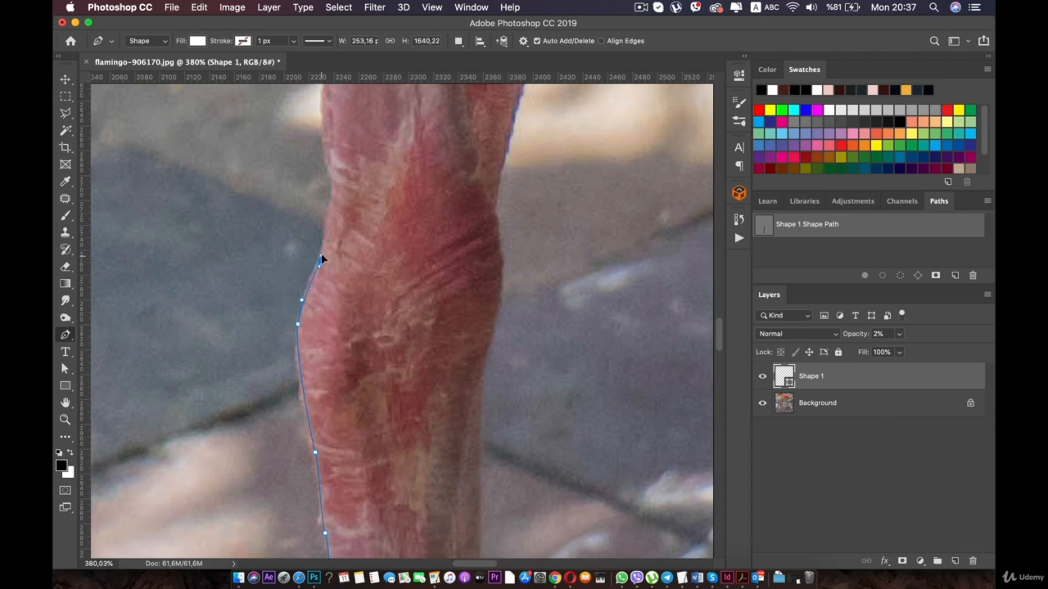
# - Outline the hollow and small bump above the knee joint to the start of the upper leg
pyautogui.click(332, 172)
pyautogui.moveTo(308, 110); pyautogui.dragTo(303, 286)
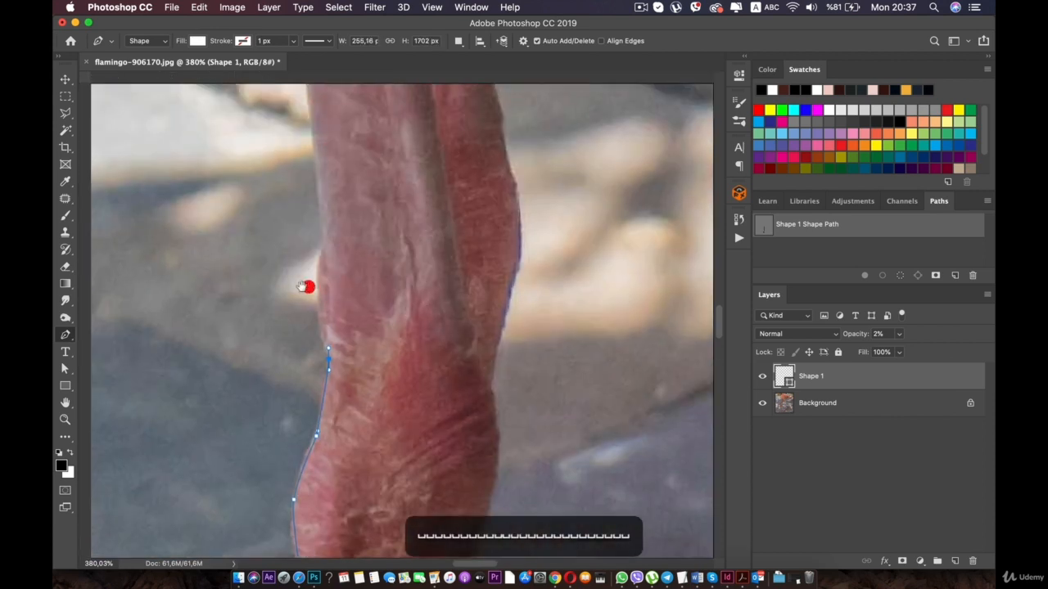
pyautogui.click(317, 275)
pyautogui.click(324, 235)
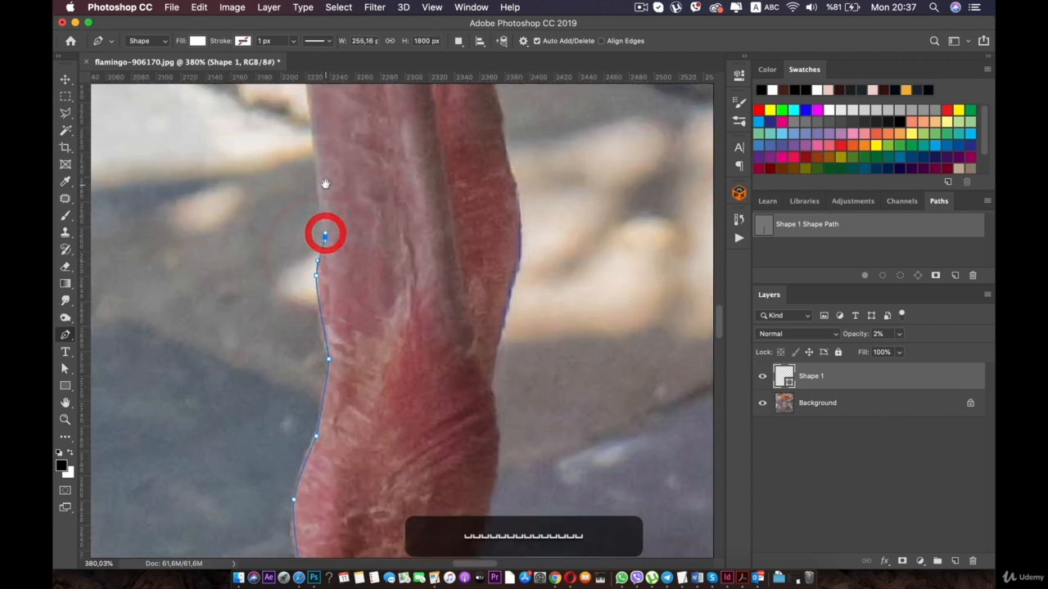
pyautogui.moveTo(324, 235); pyautogui.dragTo(355, 374)
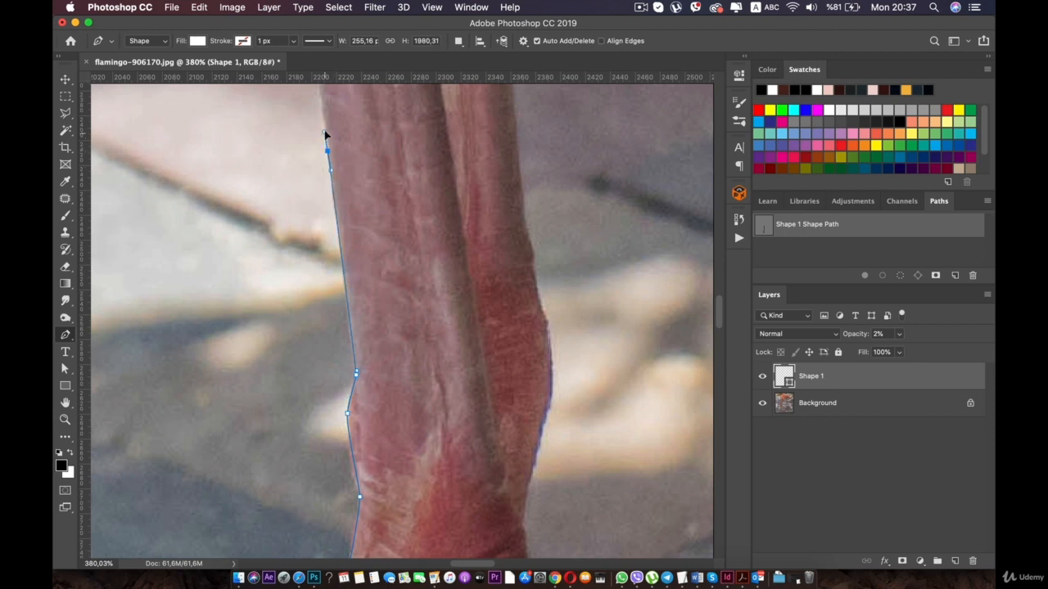
# - Trace the long straight left edge of the upper leg up to just below the feathers
pyautogui.click(325, 131)
pyautogui.moveTo(299, 174); pyautogui.dragTo(323, 412)
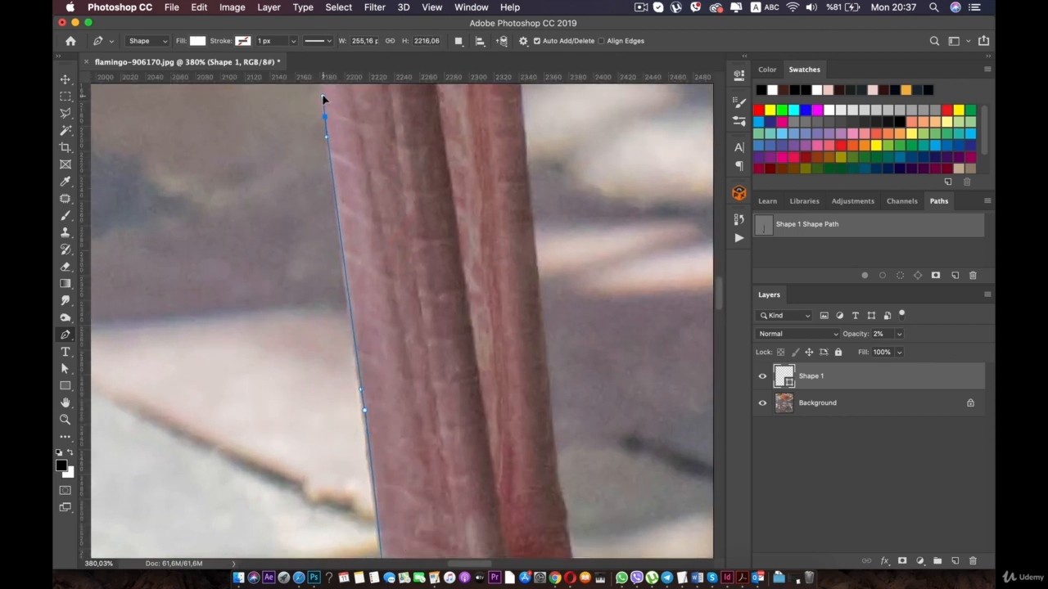
pyautogui.moveTo(322, 98); pyautogui.dragTo(332, 341)
pyautogui.click(316, 96)
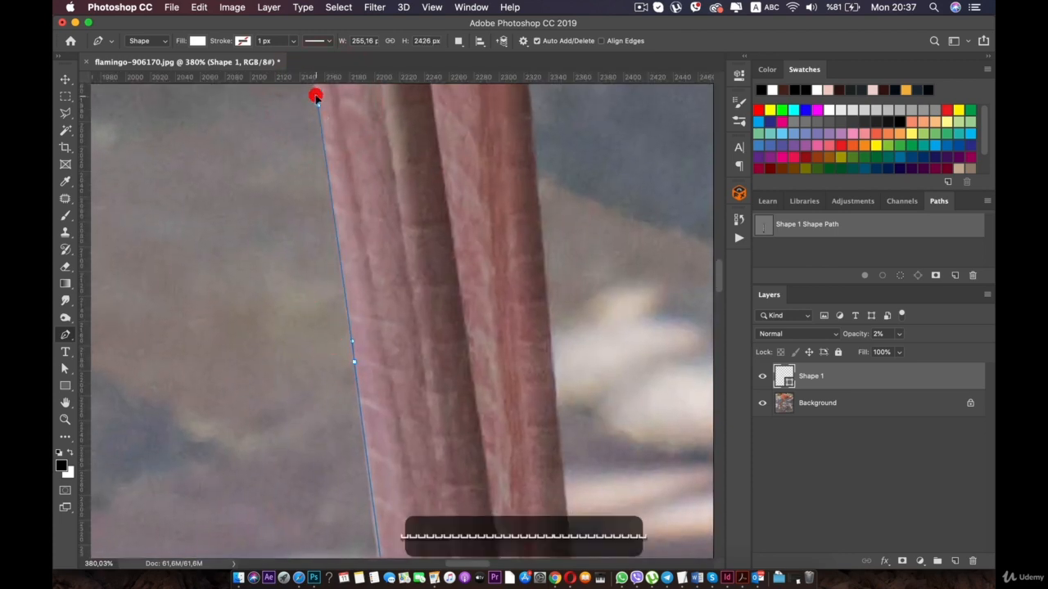
pyautogui.moveTo(316, 96); pyautogui.dragTo(379, 391)
pyautogui.click(330, 123)
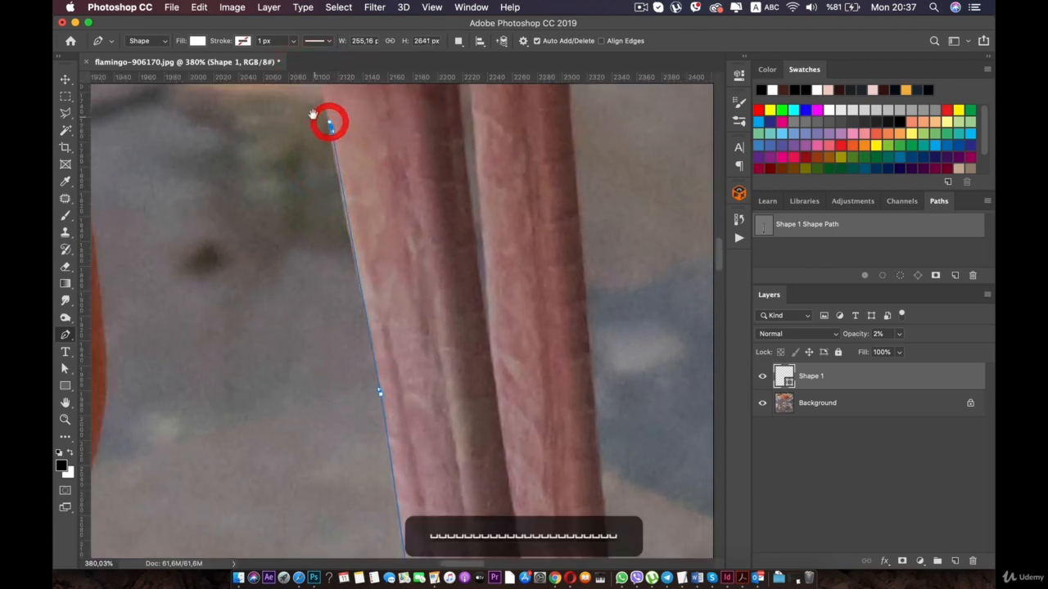
pyautogui.moveTo(313, 115); pyautogui.dragTo(353, 340)
# - Trace around the feathered top of the leg and along the belly's underside to where it meets the neck
pyautogui.click(361, 304)
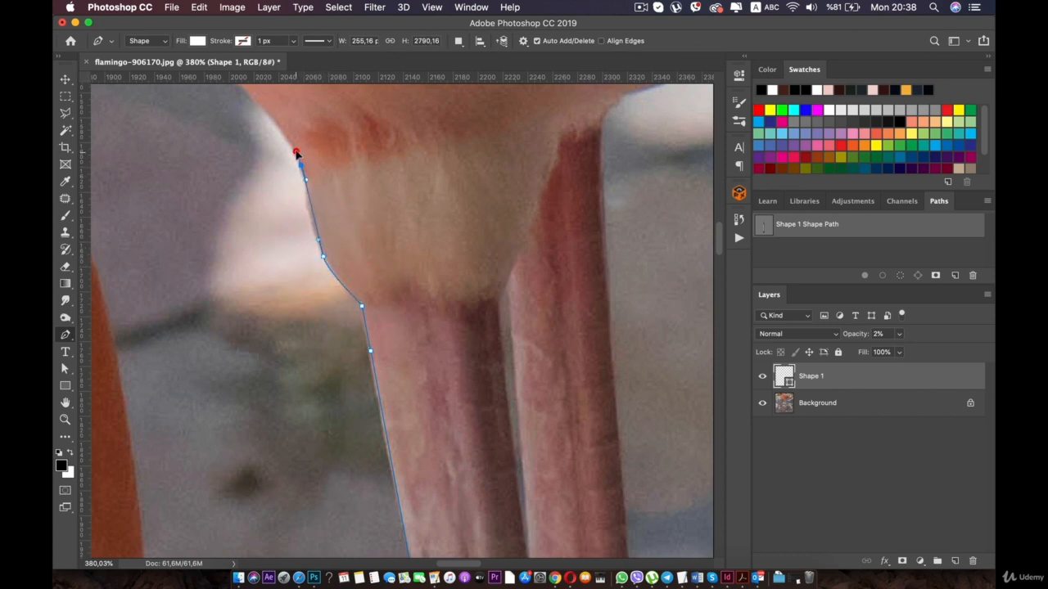
pyautogui.moveTo(297, 154); pyautogui.dragTo(339, 210)
pyautogui.press('super+z')
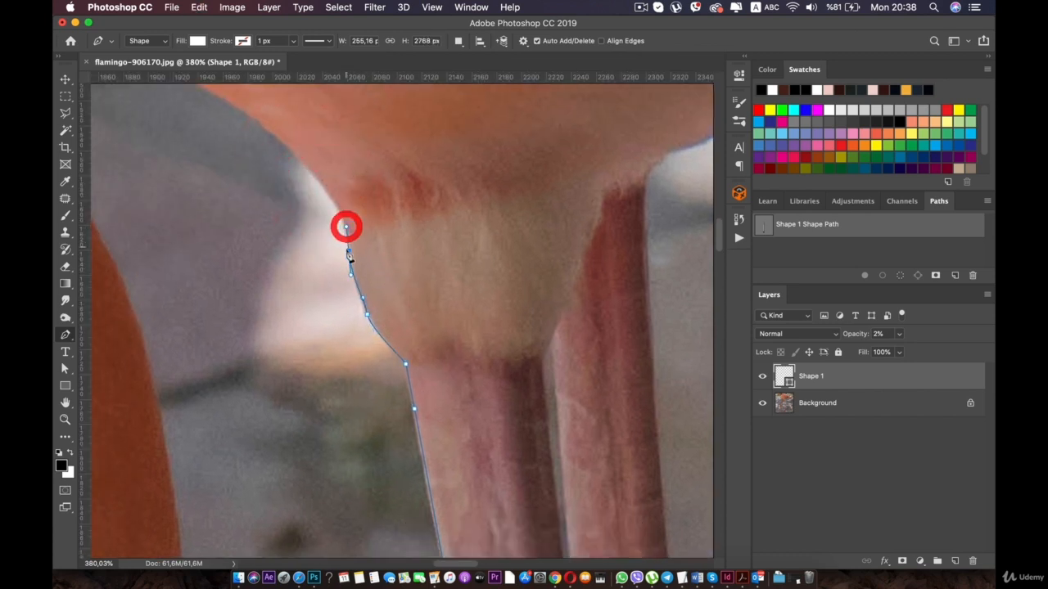
pyautogui.moveTo(347, 251); pyautogui.dragTo(351, 244)
pyautogui.moveTo(284, 153); pyautogui.dragTo(363, 279)
pyautogui.moveTo(331, 241); pyautogui.dragTo(496, 270)
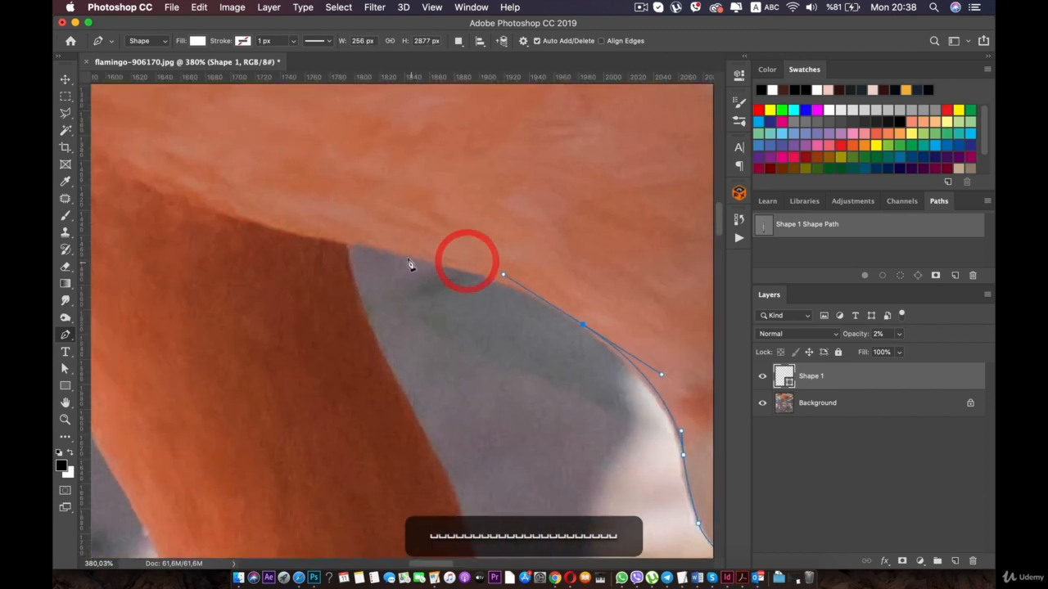
pyautogui.click(345, 244)
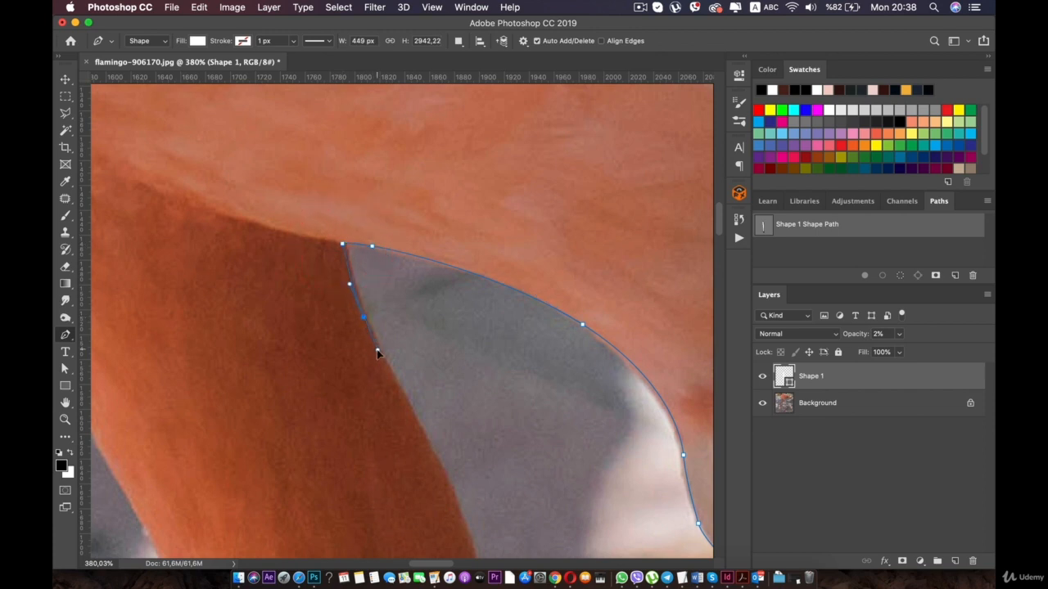
# - Trace the right edge of the neck downward from the belly along its upper stretch
pyautogui.moveTo(378, 380); pyautogui.dragTo(295, 200)
pyautogui.click(359, 292)
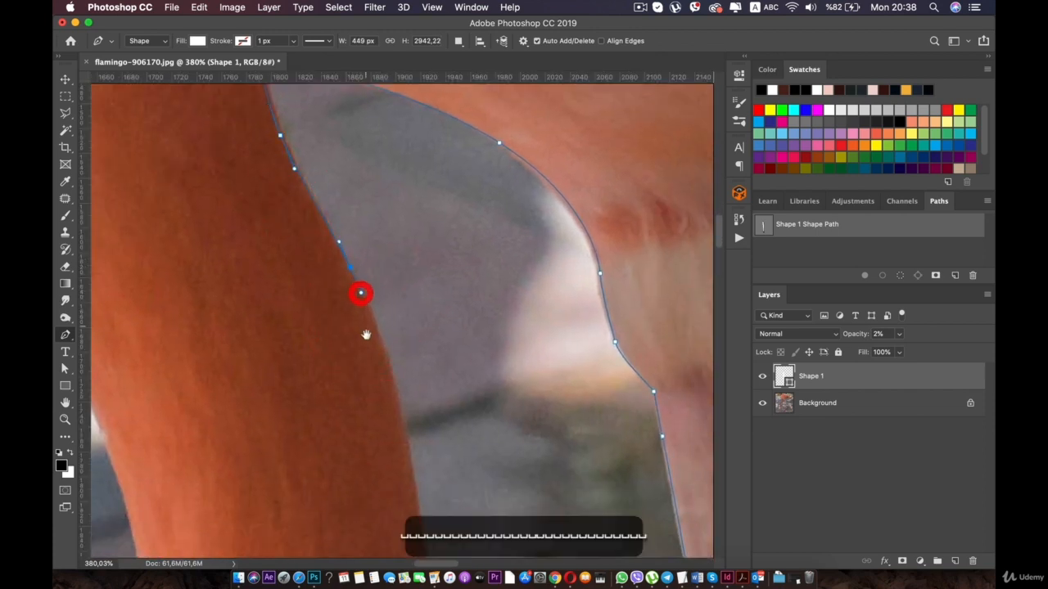
pyautogui.moveTo(358, 292); pyautogui.dragTo(335, 180)
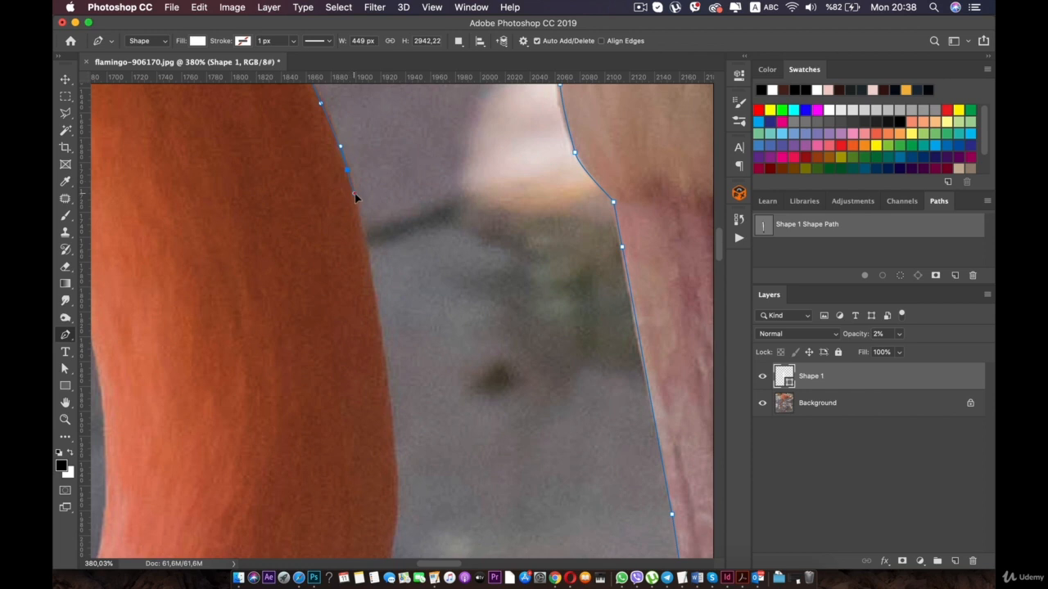
pyautogui.moveTo(371, 310); pyautogui.dragTo(337, 241)
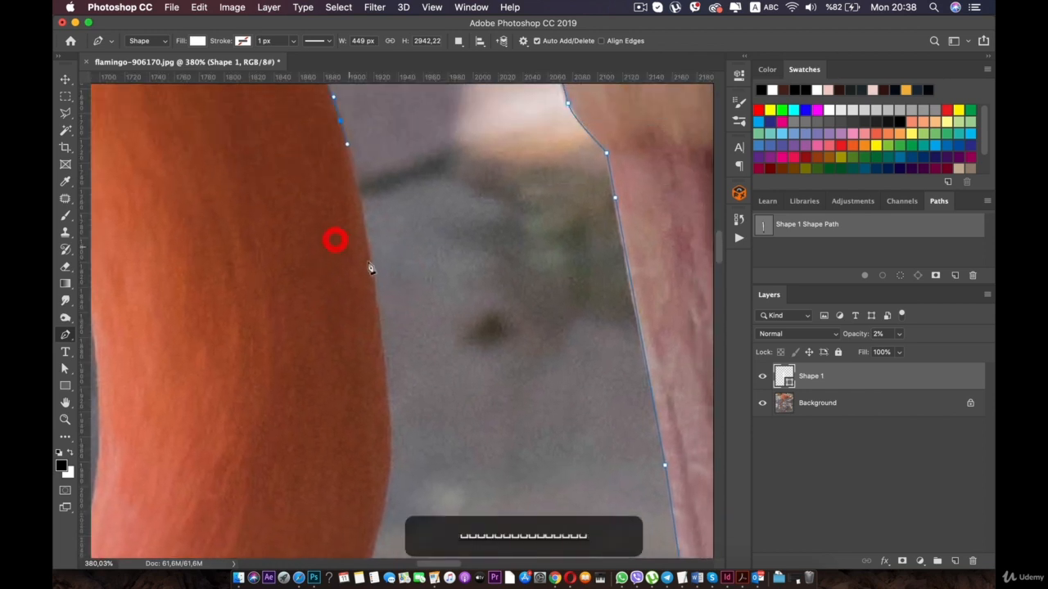
pyautogui.click(374, 297)
pyautogui.moveTo(374, 297); pyautogui.dragTo(365, 123)
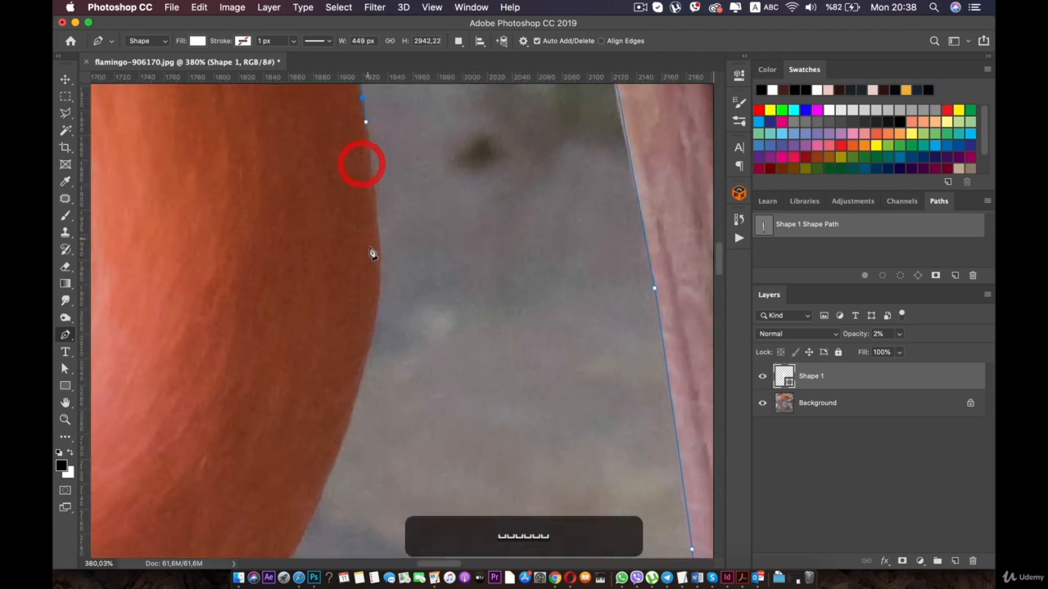
# - Trace the neck's outward bulge and follow its edge down into the lower bend
pyautogui.moveTo(379, 266); pyautogui.dragTo(399, 72)
pyautogui.moveTo(339, 121); pyautogui.dragTo(326, 213)
pyautogui.click(348, 297)
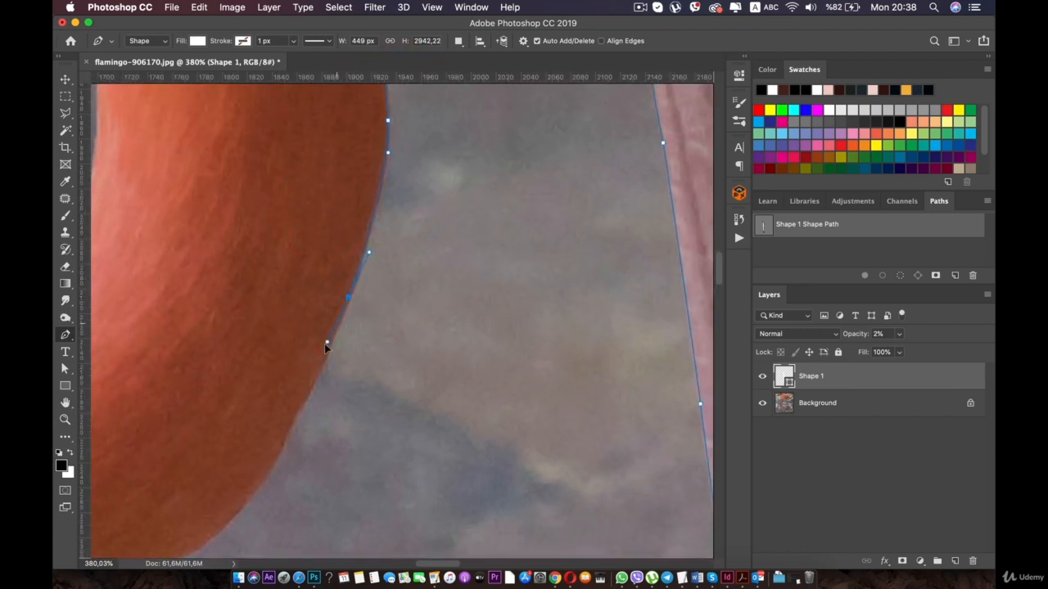
pyautogui.moveTo(325, 355); pyautogui.dragTo(403, 138)
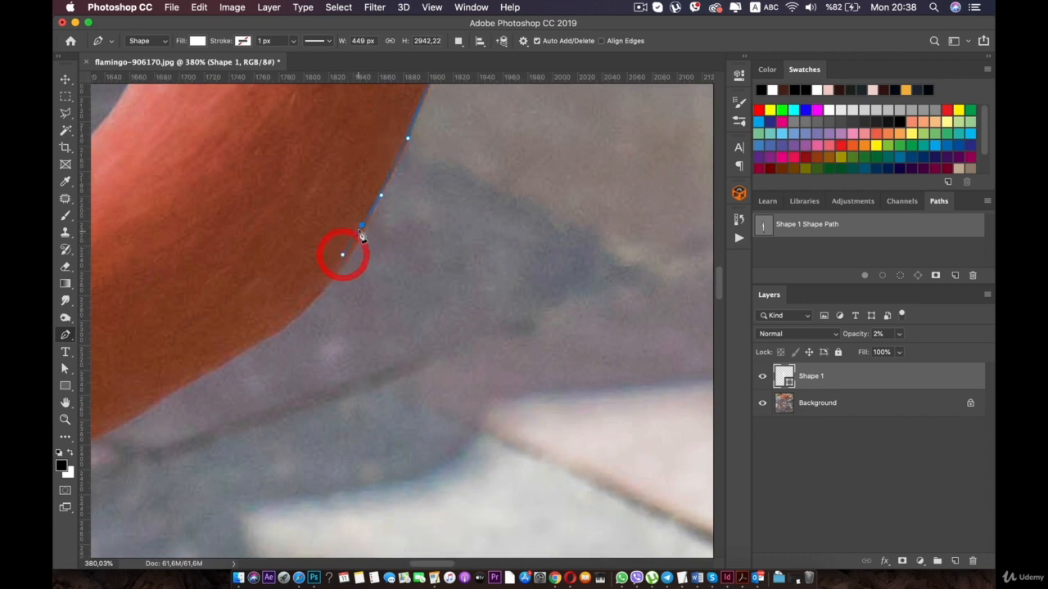
pyautogui.press('super')
pyautogui.moveTo(335, 222); pyautogui.dragTo(425, 137)
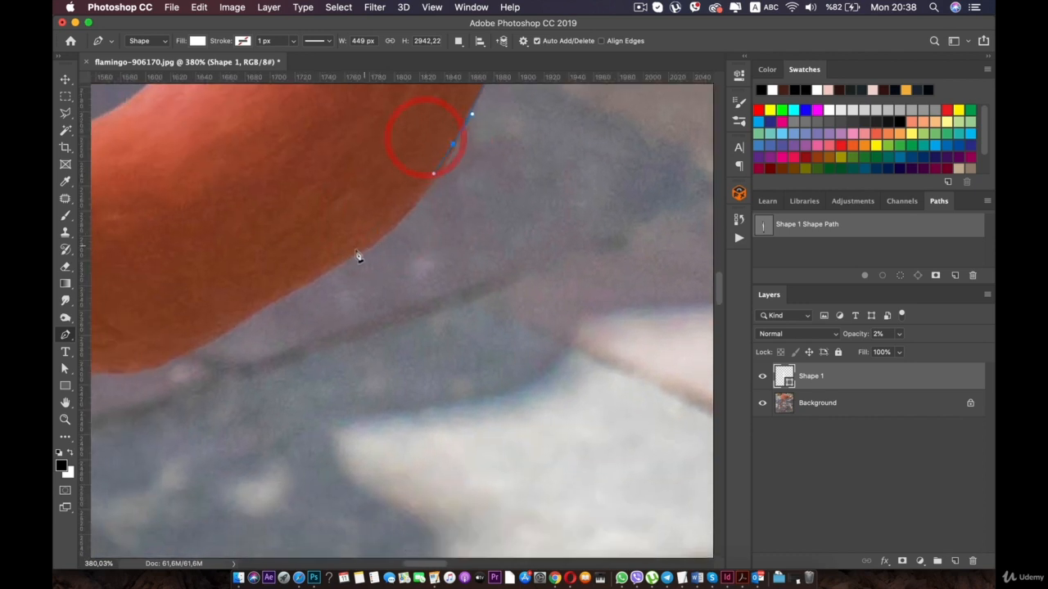
# - Trace the underside of the neck's lower bend, shifting an anchor to fit the contour
pyautogui.click(291, 282)
pyautogui.press('super')
pyautogui.moveTo(352, 251); pyautogui.dragTo(345, 256)
pyautogui.moveTo(280, 244); pyautogui.dragTo(469, 165)
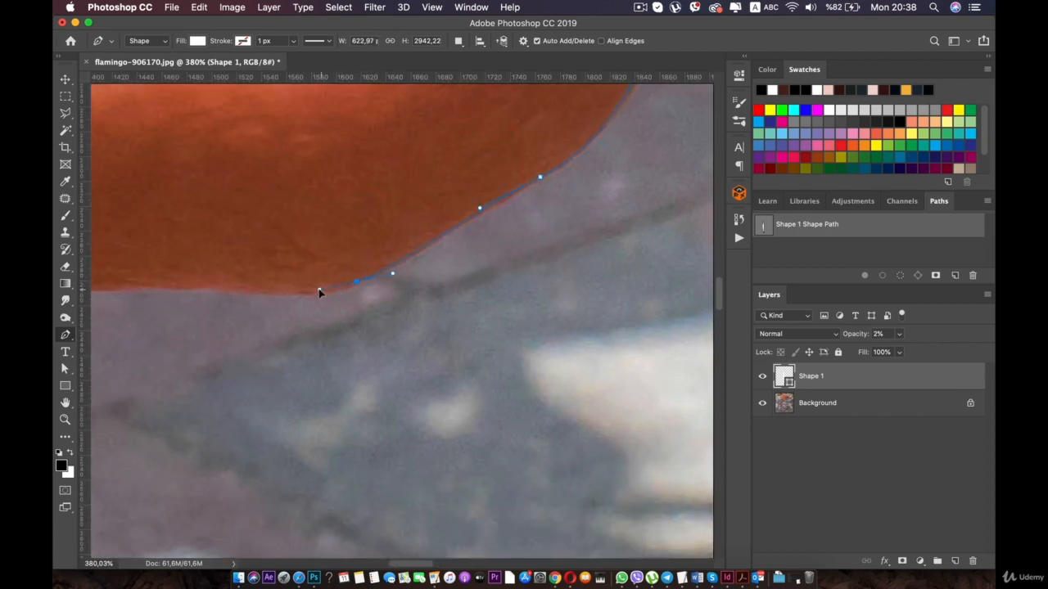
pyautogui.moveTo(309, 264); pyautogui.dragTo(554, 253)
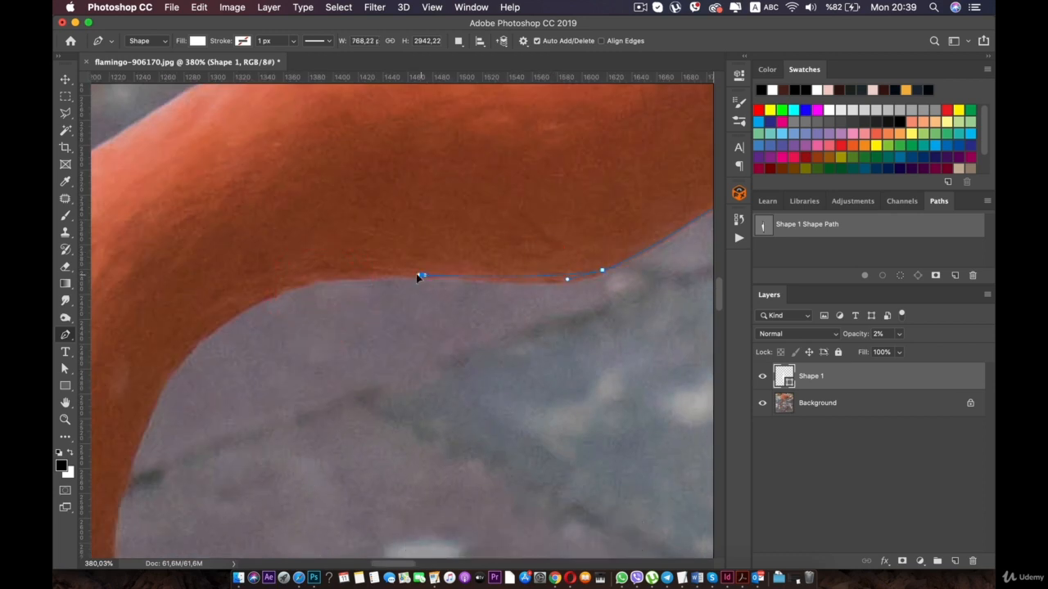
# - Redo the anchors along the neck's level underside up to the start of the next bend
pyautogui.keyDown('super'); pyautogui.click(313, 271); pyautogui.keyUp('super')
pyautogui.press('super+z')
pyautogui.press('super+z')
pyautogui.press('super+z')
pyautogui.press('super+z')
pyautogui.press('super+z')
pyautogui.press('super+z')
pyautogui.press('super+z')
pyautogui.press('super+z')
pyautogui.press('super+z')
pyautogui.press('super+z')
pyautogui.press('super+z')
pyautogui.press('super+z')
pyautogui.press('super+z')
pyautogui.press('super+z')
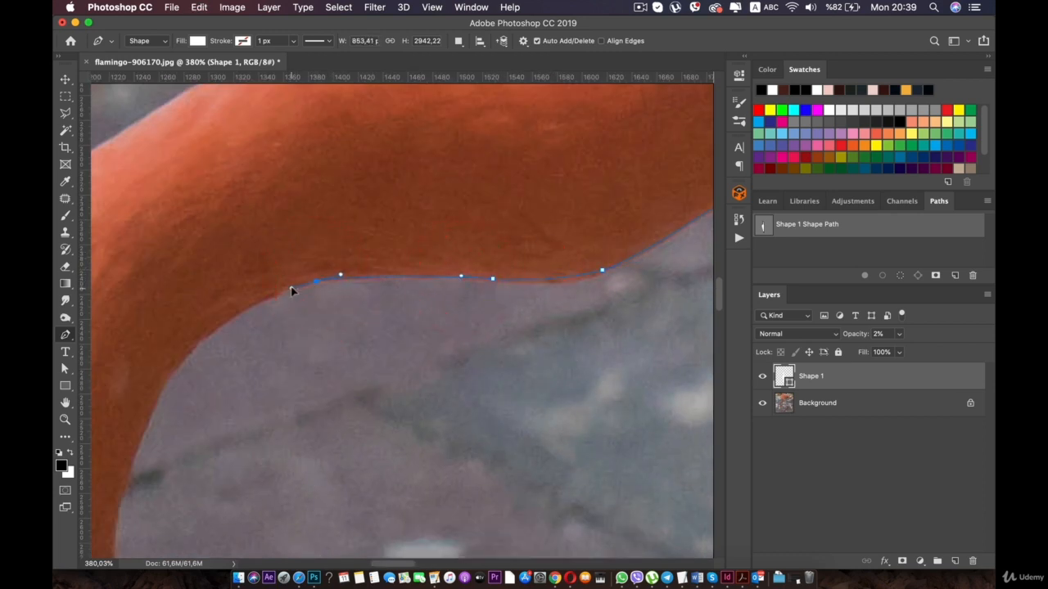
pyautogui.moveTo(236, 290); pyautogui.dragTo(389, 151)
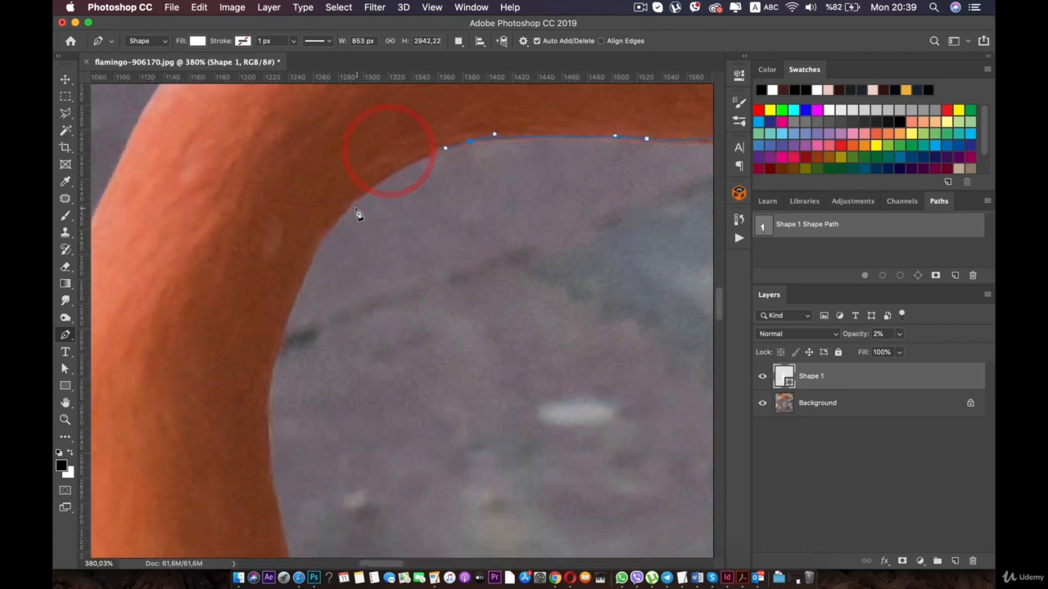
# - Redo the curve around the inside of the neck's next bend and down its inner edge
pyautogui.keyDown('super'); pyautogui.click(316, 268); pyautogui.keyUp('super')
pyautogui.press('super+z')
pyautogui.press('super+z')
pyautogui.press('super+z')
pyautogui.press('super+z')
pyautogui.press('super+z')
pyautogui.press('super+z')
pyautogui.press('super+z')
pyautogui.press('super+z')
pyautogui.press('super+z')
pyautogui.press('super+z')
pyautogui.press('super+z')
pyautogui.press('super+z')
pyautogui.press('super+z')
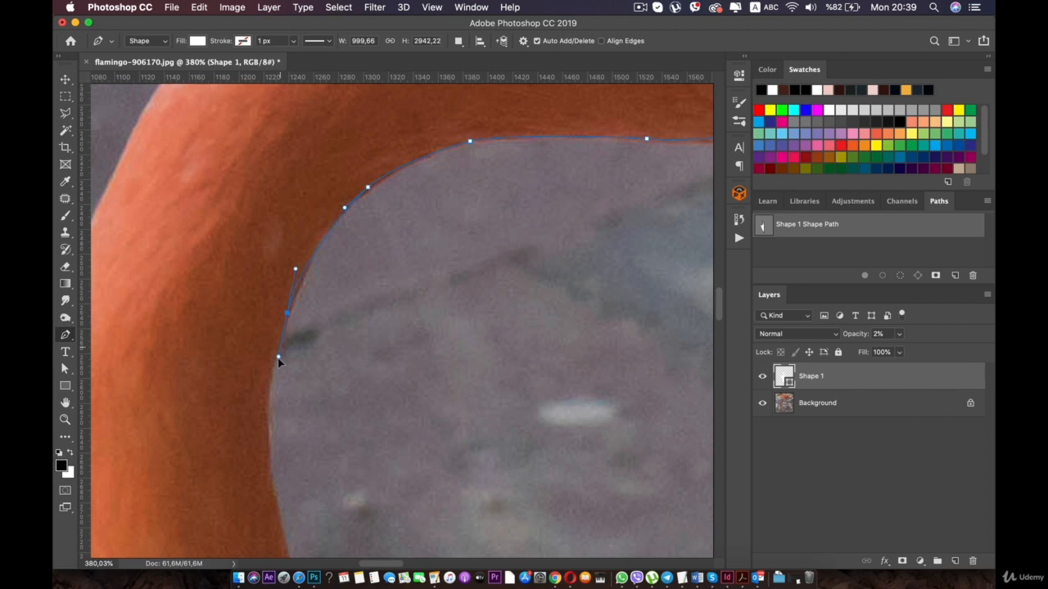
pyautogui.moveTo(268, 392); pyautogui.dragTo(296, 154)
pyautogui.keyDown('super'); pyautogui.click(348, 424); pyautogui.keyUp('super')
pyautogui.press('super+z')
pyautogui.press('super+z')
pyautogui.press('super+z')
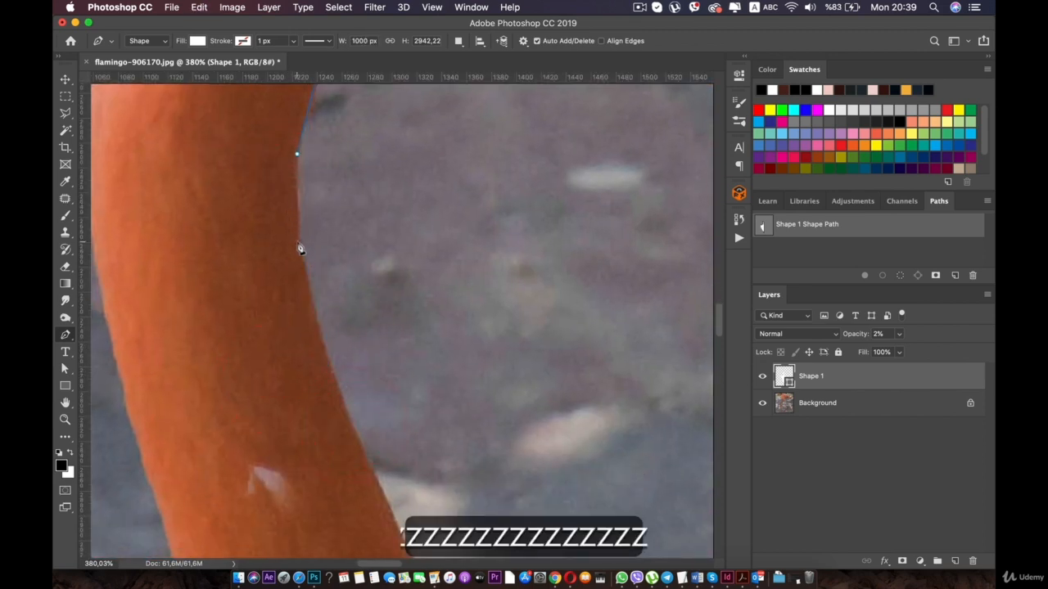
# - Redo the anchor on the neck's inner edge below the bend and shift the previous anchor to fit the contour
pyautogui.click(297, 244)
pyautogui.press('super+z')
pyautogui.moveTo(312, 318); pyautogui.dragTo(320, 360)
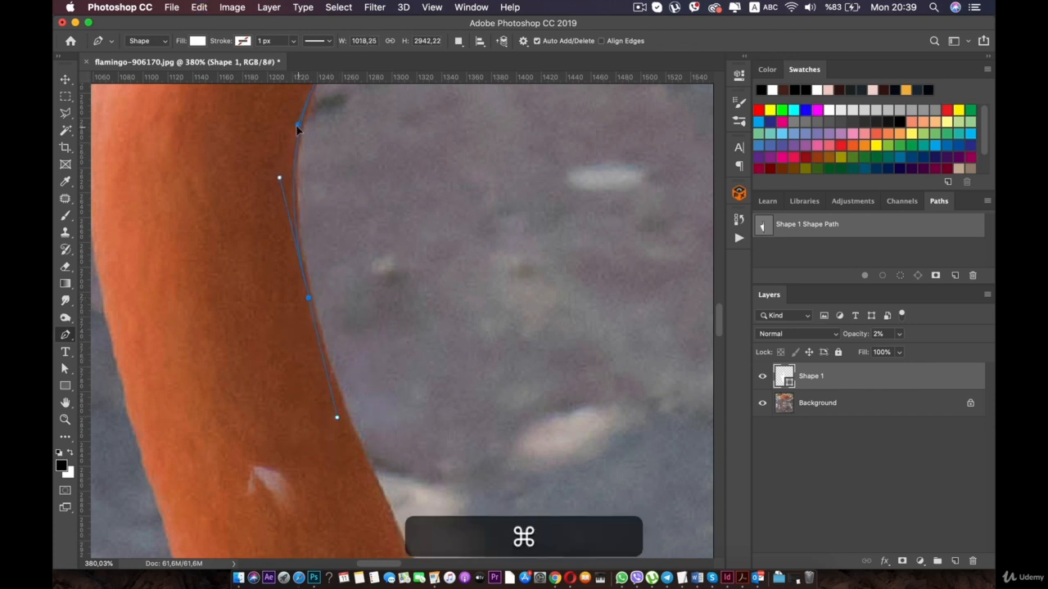
pyautogui.moveTo(298, 129); pyautogui.dragTo(295, 126)
# - Continue the outline down the neck's inner edge with smooth anchors, as far as the pale patch of ground
pyautogui.moveTo(246, 78); pyautogui.dragTo(218, 206)
pyautogui.moveTo(251, 131); pyautogui.dragTo(272, 280)
pyautogui.moveTo(254, 329); pyautogui.dragTo(257, 299)
pyautogui.moveTo(247, 332); pyautogui.dragTo(201, 192)
pyautogui.moveTo(249, 360); pyautogui.dragTo(242, 301)
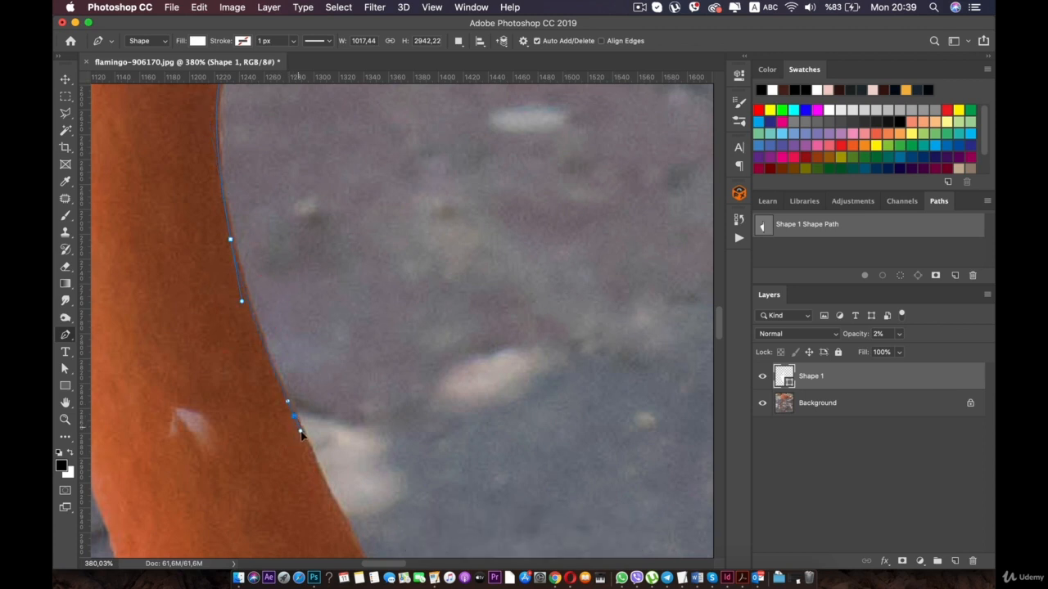
# - Trace the inner edge from the neck down into the head and around its bulge beside the eye
pyautogui.moveTo(305, 443); pyautogui.dragTo(233, 207)
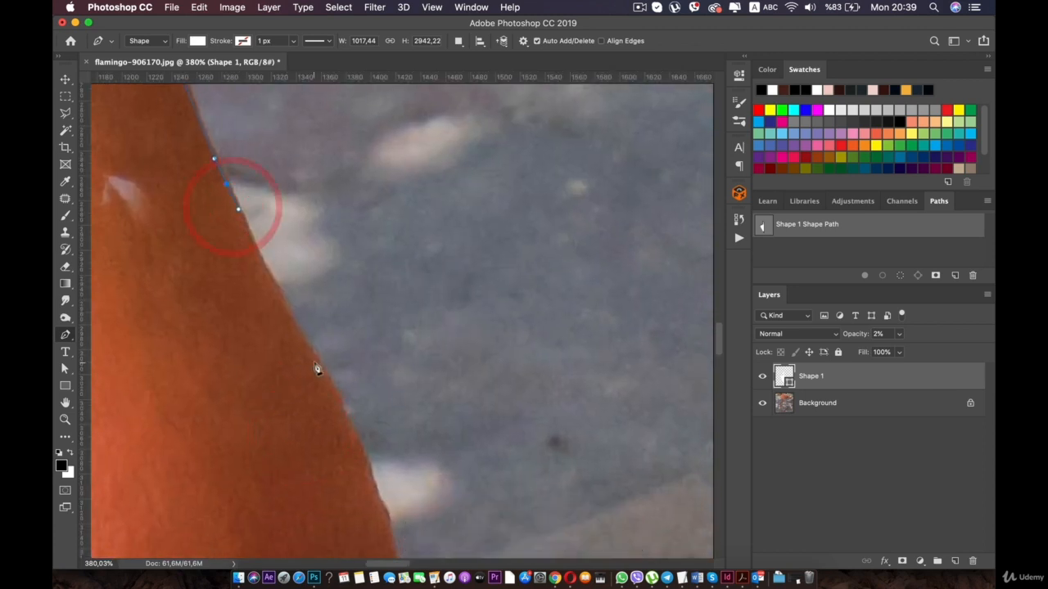
pyautogui.moveTo(338, 428); pyautogui.dragTo(283, 260)
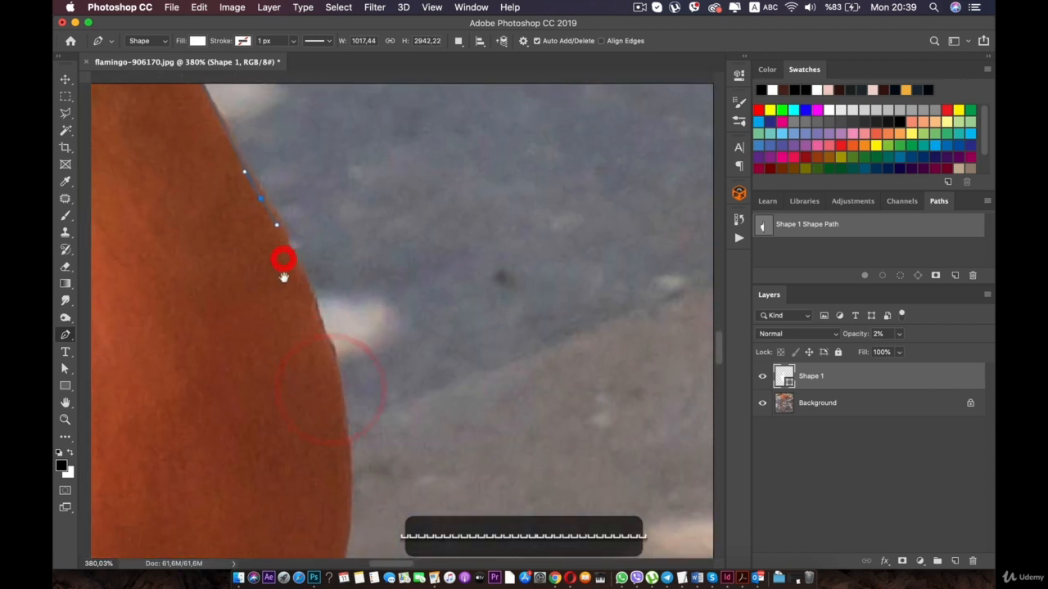
pyautogui.moveTo(319, 331); pyautogui.dragTo(319, 216)
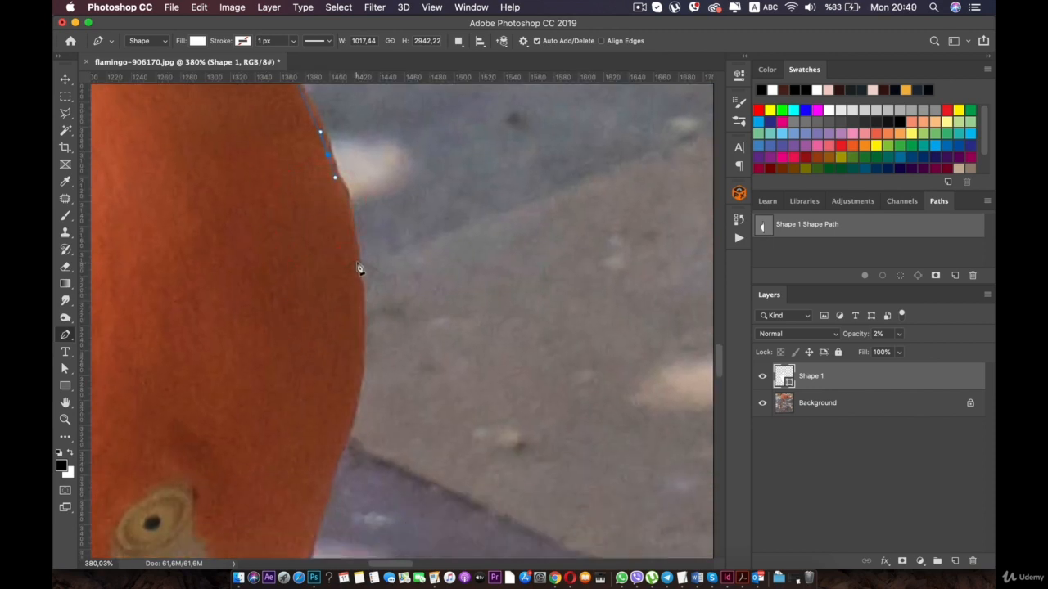
pyautogui.moveTo(361, 304); pyautogui.dragTo(344, 159)
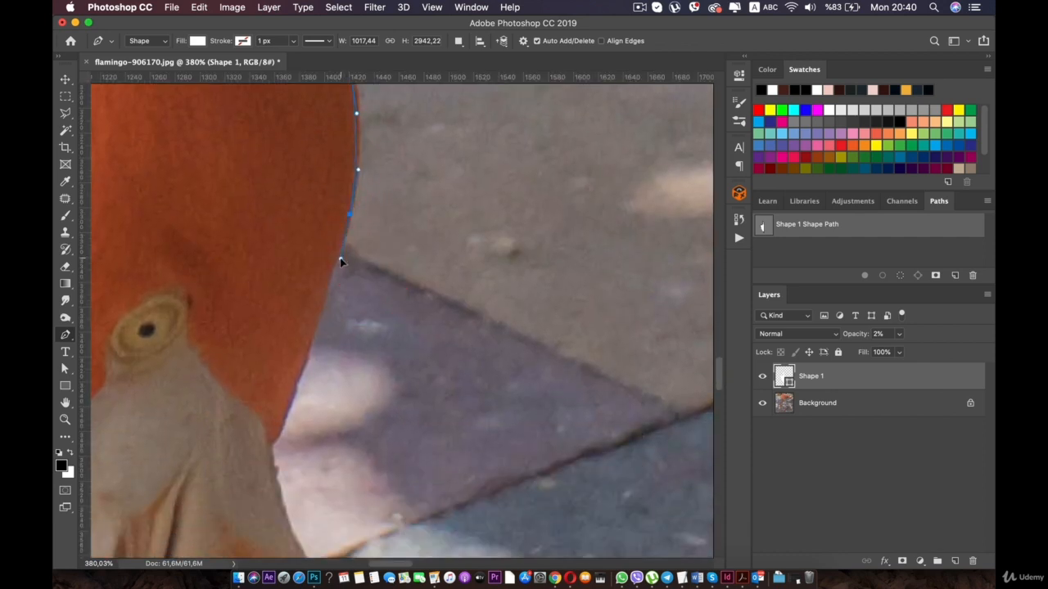
pyautogui.moveTo(337, 260); pyautogui.dragTo(357, 71)
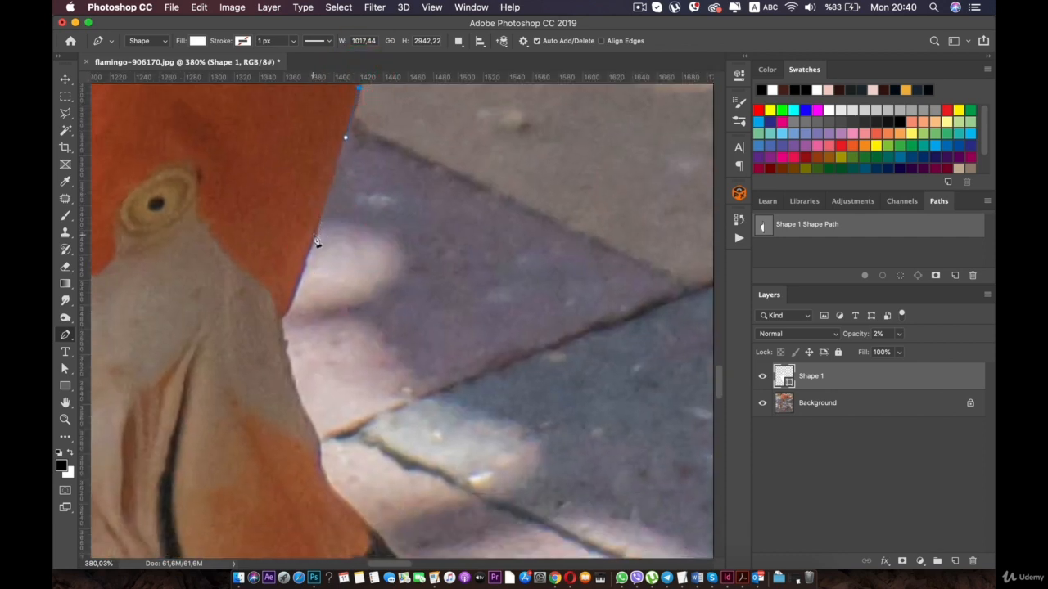
# - Place anchors down the head's edge to where the orange ends and on along the beak's inner edge
pyautogui.click(300, 276)
pyautogui.click(289, 308)
pyautogui.click(279, 327)
pyautogui.moveTo(304, 418); pyautogui.dragTo(255, 270)
pyautogui.scroll(4, 255, 269)
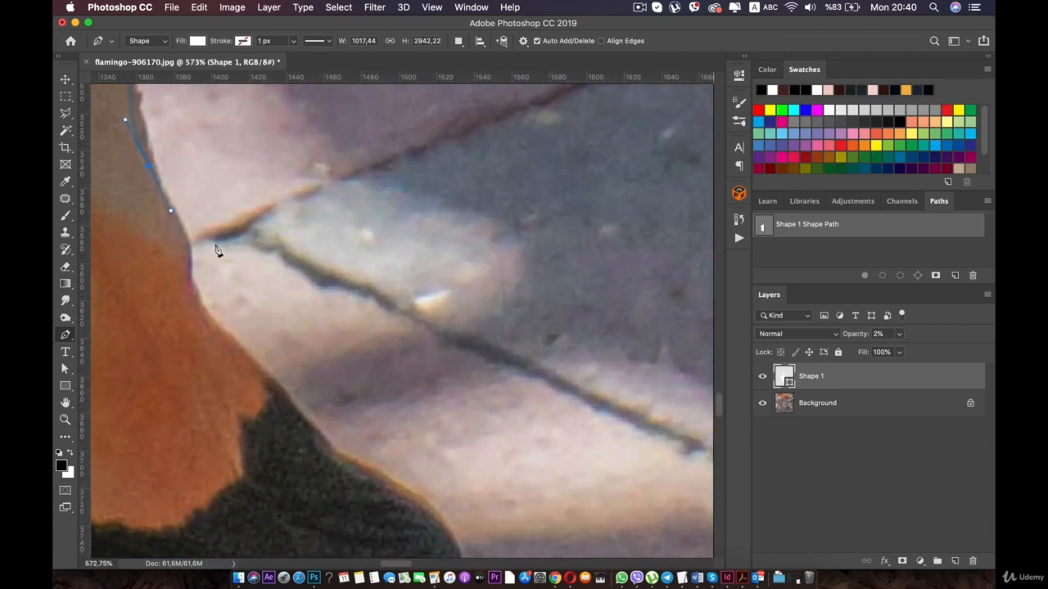
# - Trace the beak's inner edge around the small notch and along the black part to the tip
pyautogui.moveTo(173, 226); pyautogui.dragTo(250, 218)
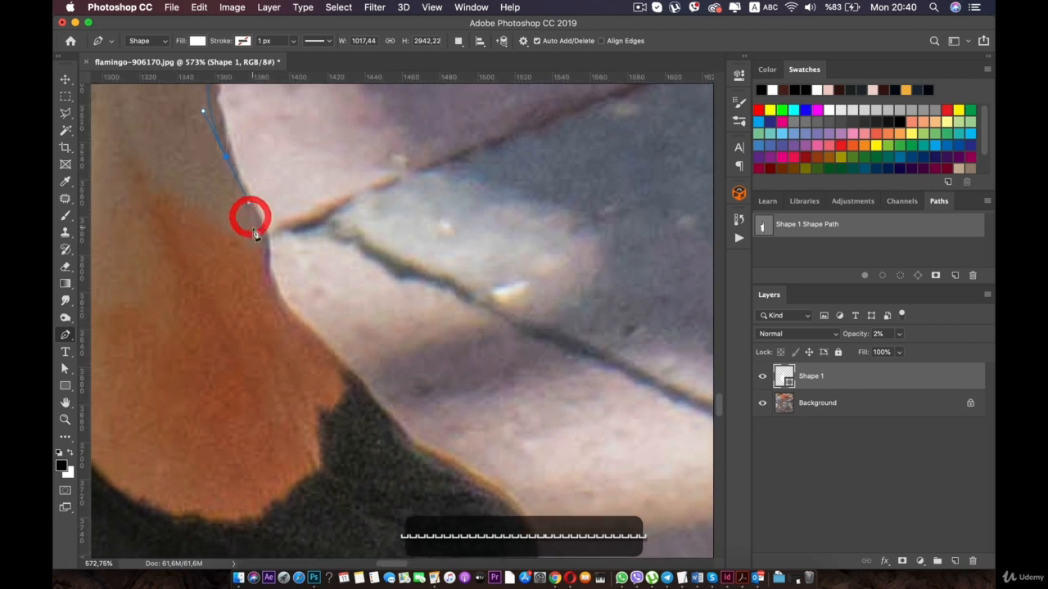
pyautogui.click(276, 295)
pyautogui.moveTo(343, 371); pyautogui.dragTo(384, 414)
pyautogui.moveTo(465, 473); pyautogui.dragTo(384, 235)
pyautogui.moveTo(432, 285); pyautogui.dragTo(435, 300)
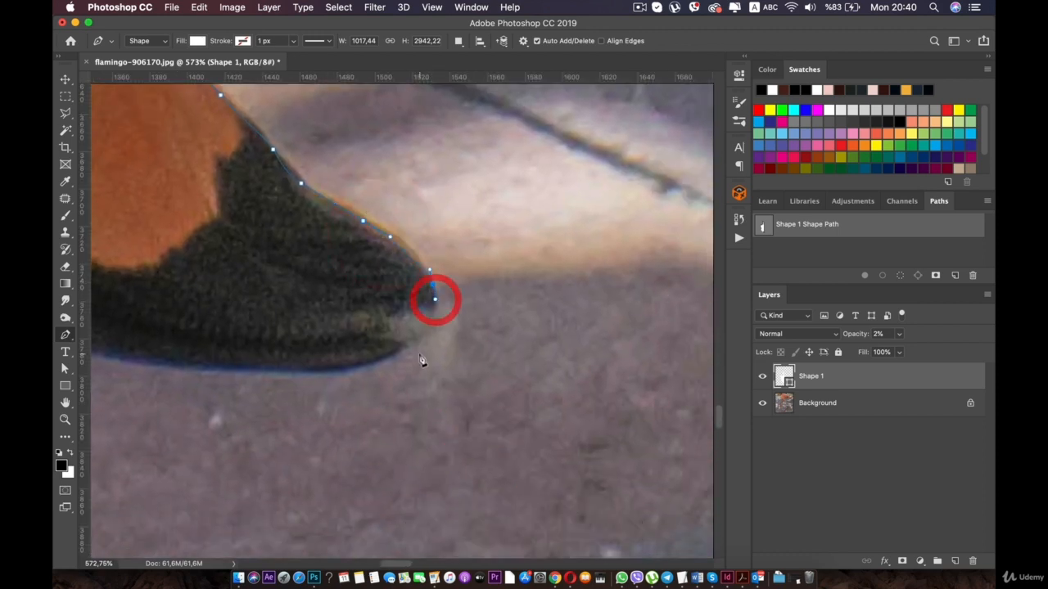
# - Redo the curve around the beak's black tip onto its underside
pyautogui.moveTo(377, 359); pyautogui.dragTo(379, 360)
pyautogui.press('super+z')
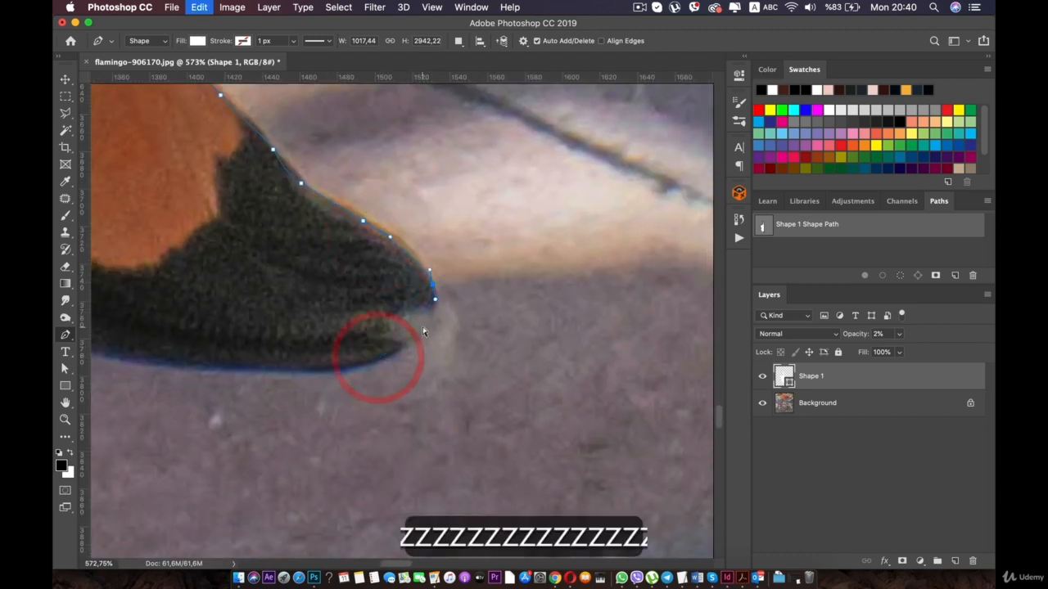
pyautogui.moveTo(432, 317); pyautogui.dragTo(526, 300)
pyautogui.press('super+z')
pyautogui.press('space')
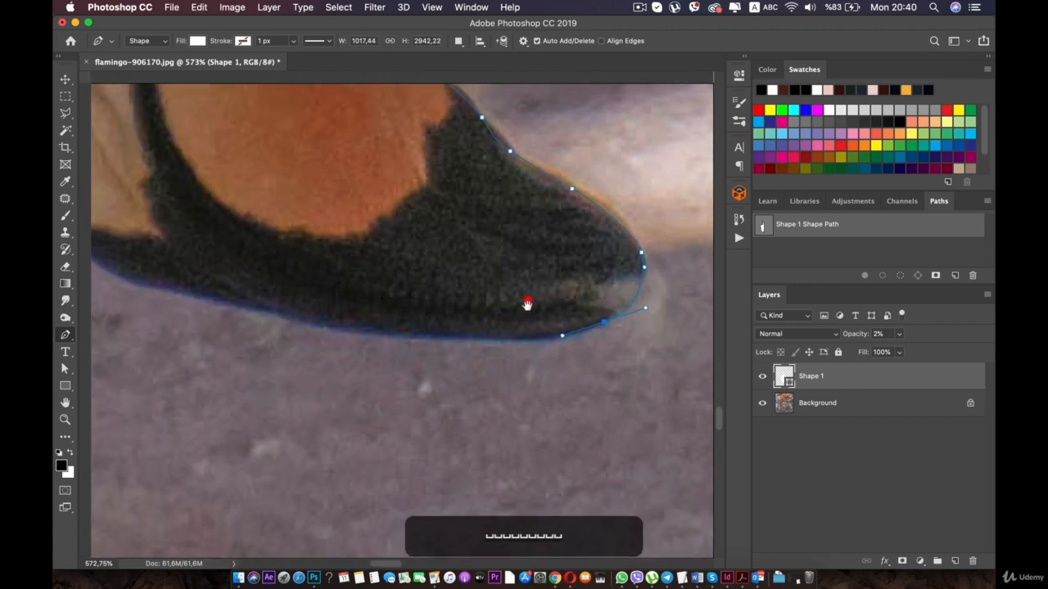
pyautogui.press('super+z')
# - Trace the beak's black underside to where the black ends, redoing the last anchor to fit the rounded corner
pyautogui.moveTo(387, 337); pyautogui.dragTo(171, 293)
pyautogui.press('super+z')
pyautogui.press('space')
pyautogui.moveTo(153, 217); pyautogui.dragTo(351, 299)
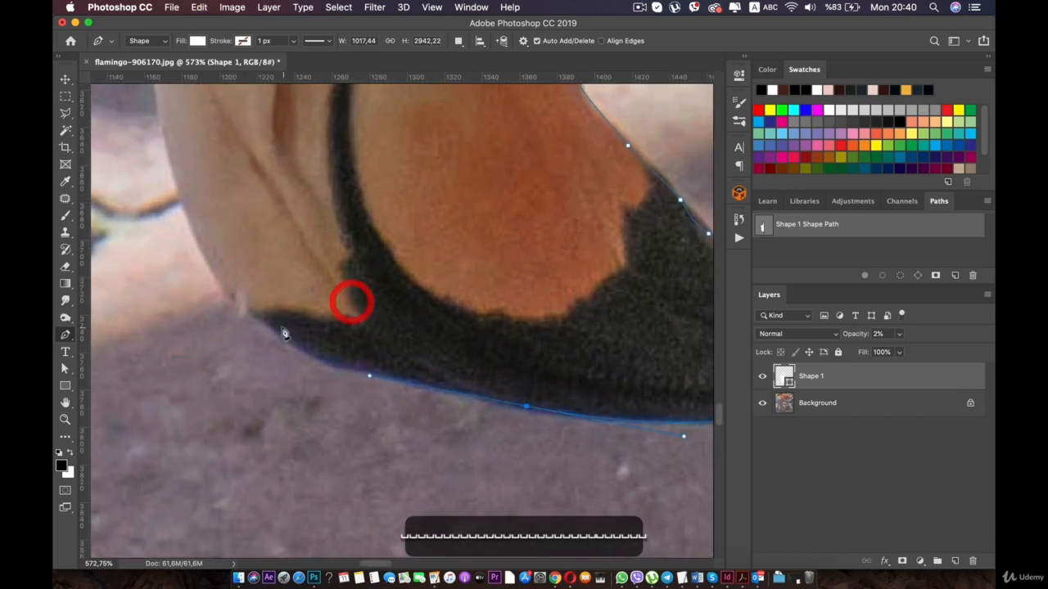
pyautogui.moveTo(259, 318); pyautogui.dragTo(247, 310)
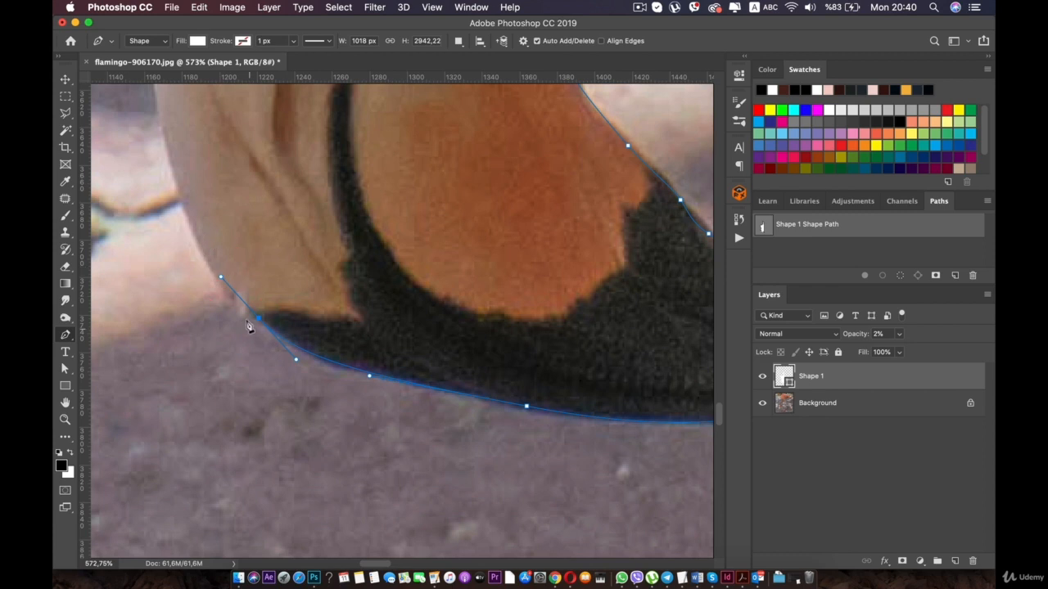
pyautogui.press('alt+super+z')
pyautogui.moveTo(292, 342); pyautogui.dragTo(255, 316)
# - Trace the beak's outer side upward to where it meets the orange of the head
pyautogui.press('space')
pyautogui.moveTo(193, 191); pyautogui.dragTo(235, 270)
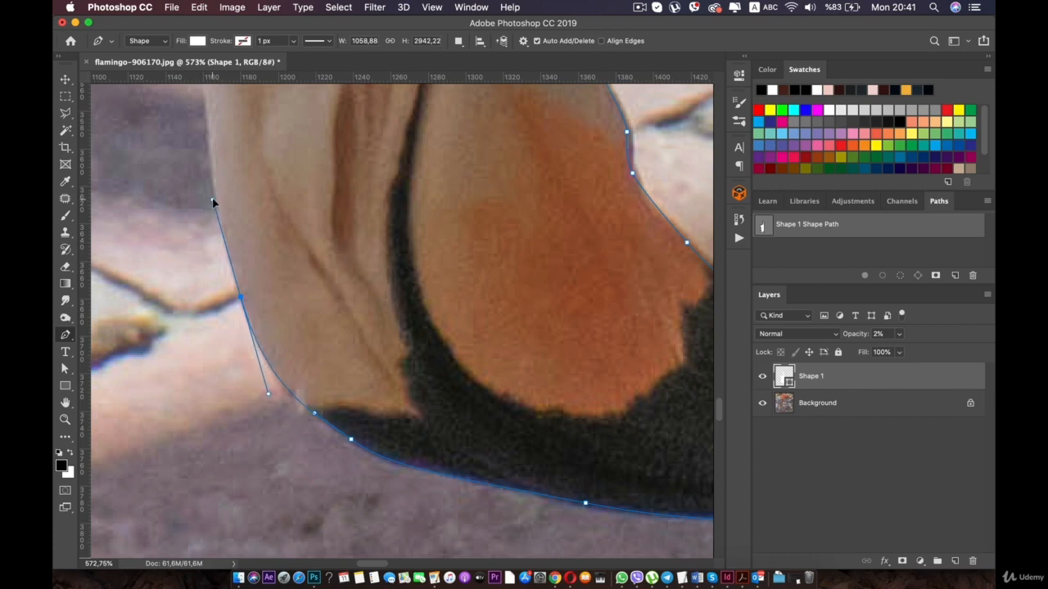
pyautogui.moveTo(212, 202); pyautogui.dragTo(212, 201)
pyautogui.press('space')
pyautogui.moveTo(236, 208); pyautogui.dragTo(300, 367)
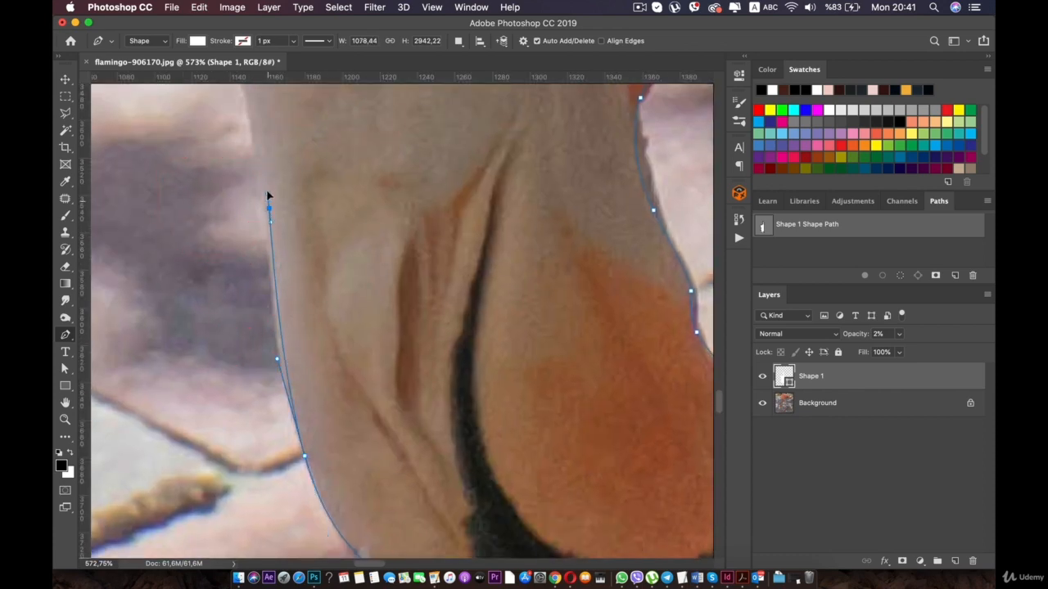
pyautogui.press('space')
pyautogui.moveTo(265, 181); pyautogui.dragTo(334, 401)
pyautogui.click(309, 278)
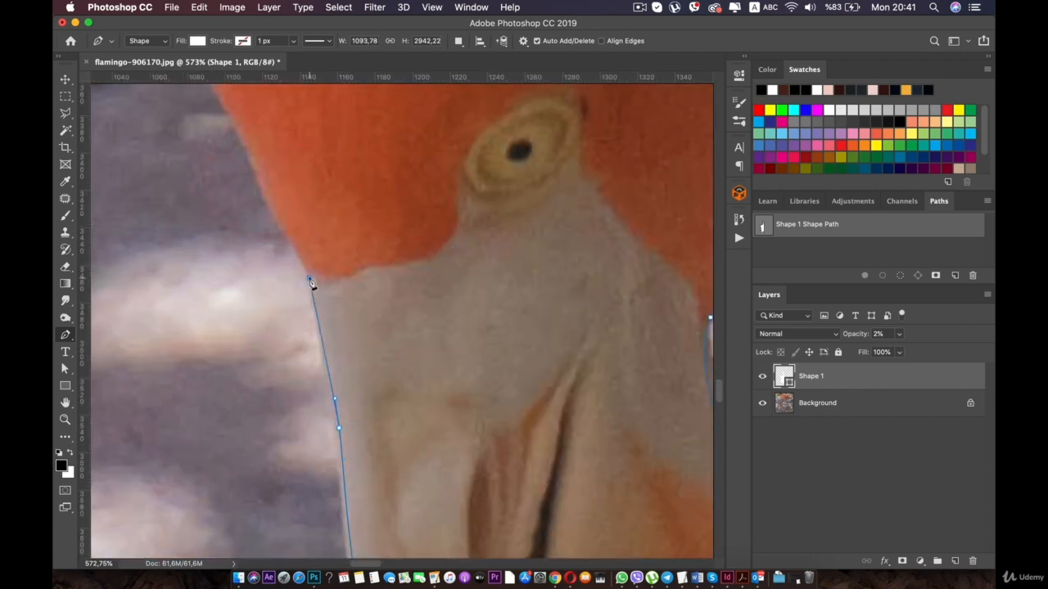
# - Trace the outer edge of the orange head from the beak upward, following its bulge toward the neck
pyautogui.press('space')
pyautogui.moveTo(298, 249); pyautogui.dragTo(386, 384)
pyautogui.click(319, 245)
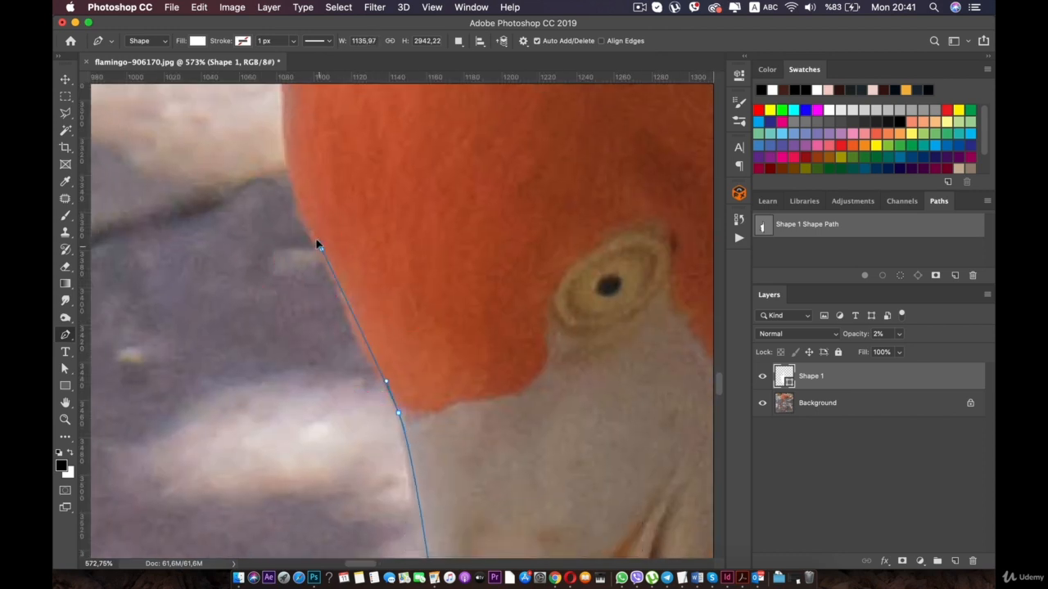
pyautogui.press('space')
pyautogui.moveTo(303, 213); pyautogui.dragTo(372, 321)
pyautogui.click(312, 167)
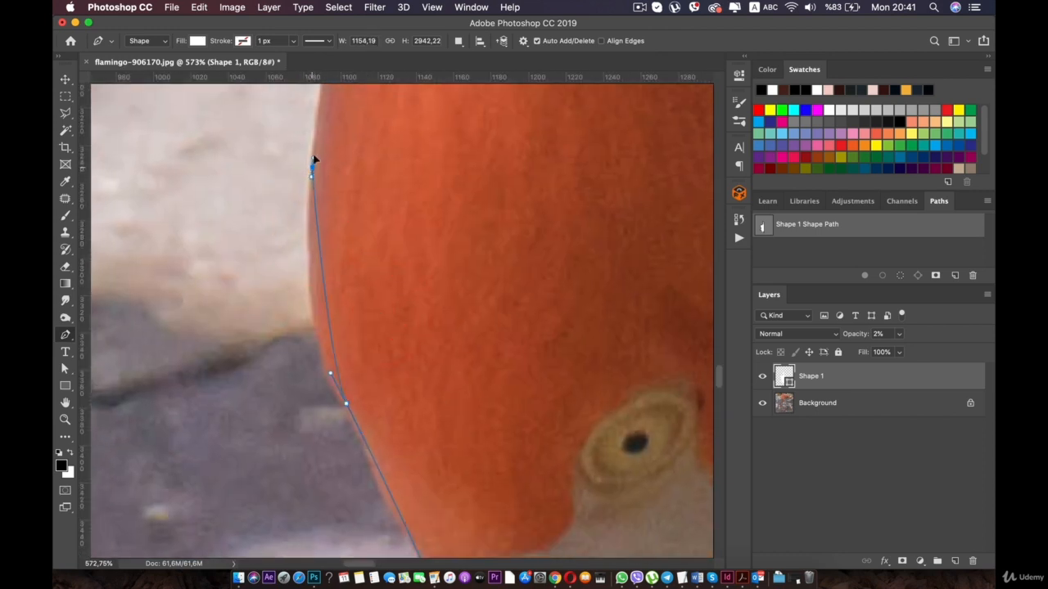
pyautogui.moveTo(317, 112)
pyautogui.mouseDown()
pyautogui.moveTo(322, 82)
pyautogui.moveTo(330, 96)
pyautogui.mouseUp()
pyautogui.press('space')
pyautogui.moveTo(313, 142); pyautogui.dragTo(318, 354)
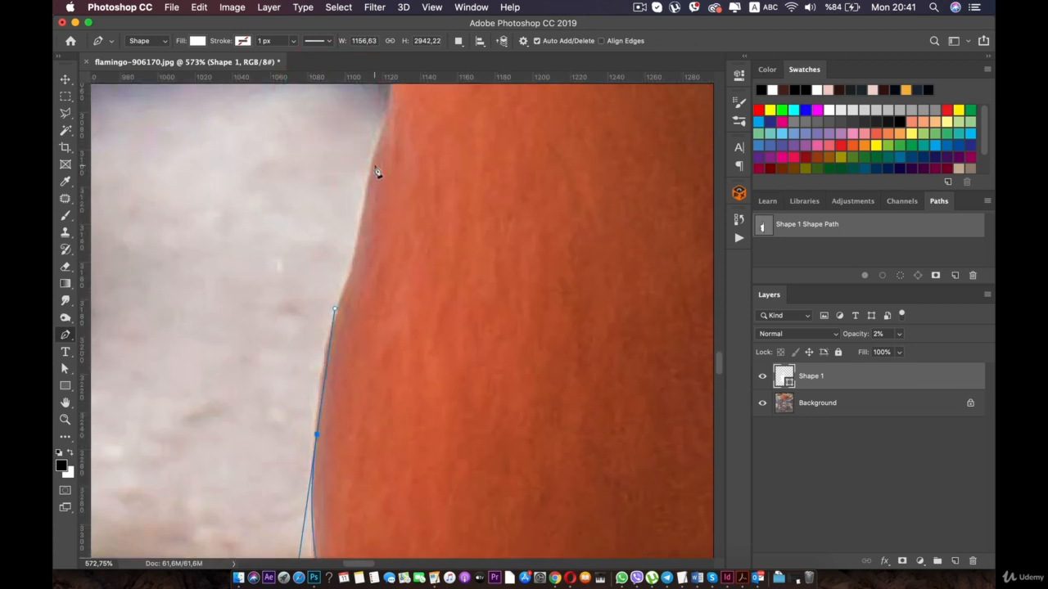
# - Trace the outer edge through the narrowing between head and neck and start up the neck
pyautogui.moveTo(383, 134); pyautogui.dragTo(385, 132)
pyautogui.press('space')
pyautogui.moveTo(378, 145); pyautogui.dragTo(389, 354)
pyautogui.moveTo(424, 228); pyautogui.dragTo(443, 367)
pyautogui.press('space')
pyautogui.moveTo(441, 317); pyautogui.dragTo(435, 300)
pyautogui.press('space')
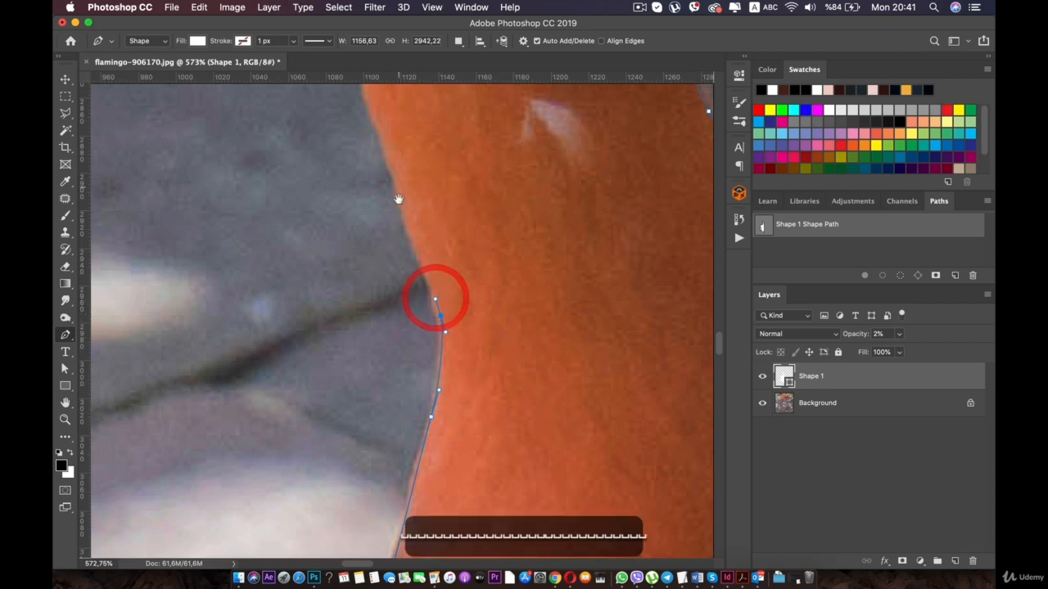
pyautogui.moveTo(399, 176); pyautogui.dragTo(400, 300)
pyautogui.click(356, 178)
# - Continue the outline up the neck's outer edge to the start of the upper bend
pyautogui.press('space')
pyautogui.moveTo(348, 132); pyautogui.dragTo(401, 384)
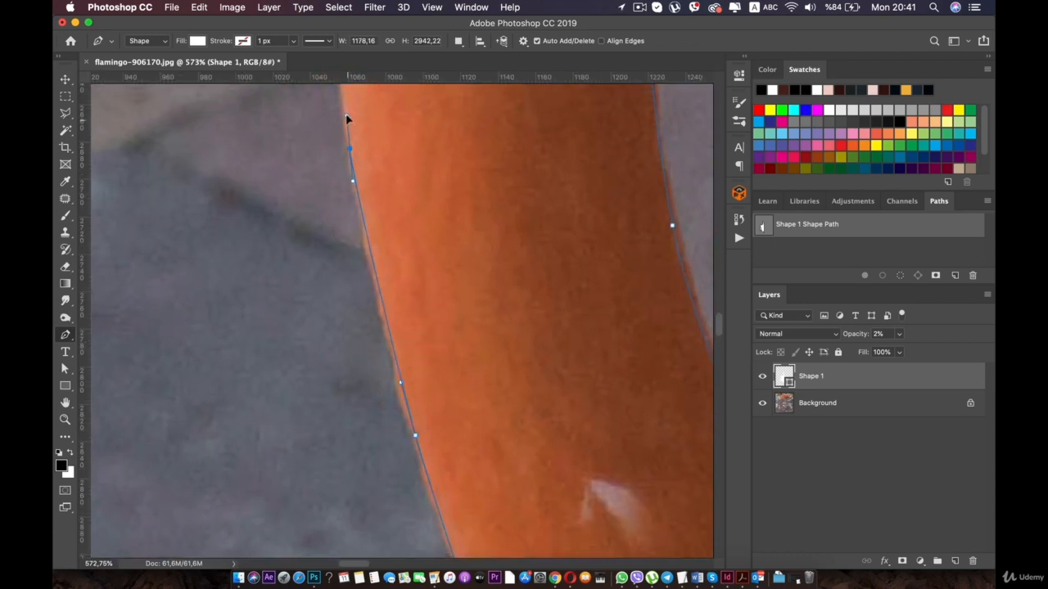
pyautogui.press('space')
pyautogui.moveTo(345, 113); pyautogui.dragTo(388, 368)
pyautogui.click(383, 164)
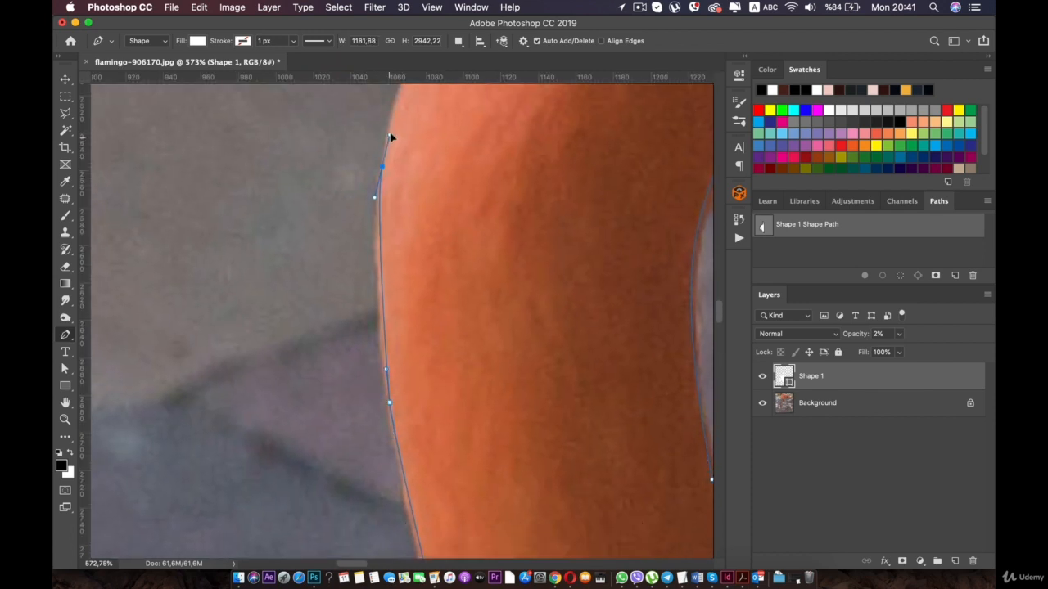
pyautogui.press('space')
pyautogui.moveTo(385, 117); pyautogui.dragTo(356, 396)
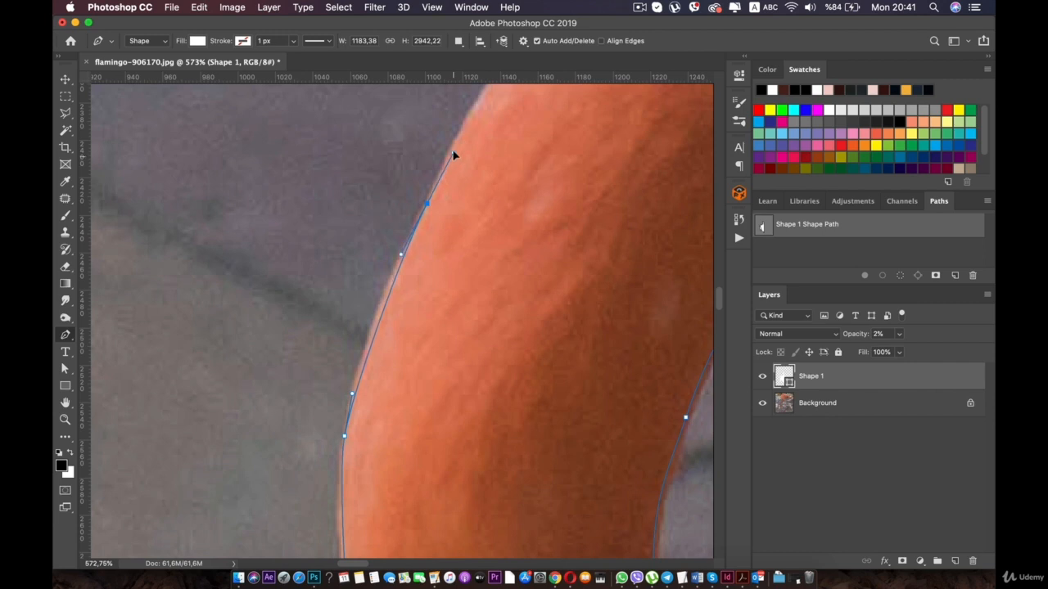
# - Trace the neck's outer edge over the upper bend and onto its level top
pyautogui.press('space')
pyautogui.moveTo(453, 150); pyautogui.dragTo(342, 440)
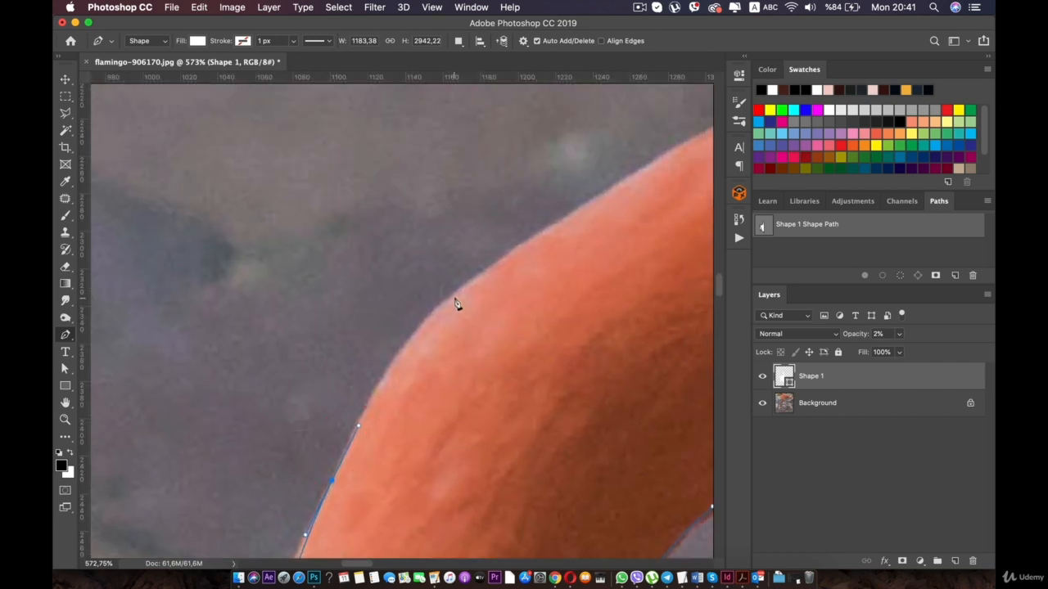
pyautogui.moveTo(469, 297); pyautogui.dragTo(524, 243)
pyautogui.press('space')
pyautogui.moveTo(500, 305); pyautogui.dragTo(326, 429)
pyautogui.moveTo(479, 304); pyautogui.dragTo(515, 283)
pyautogui.press('space')
pyautogui.moveTo(603, 335); pyautogui.dragTo(295, 394)
pyautogui.moveTo(371, 319); pyautogui.dragTo(408, 326)
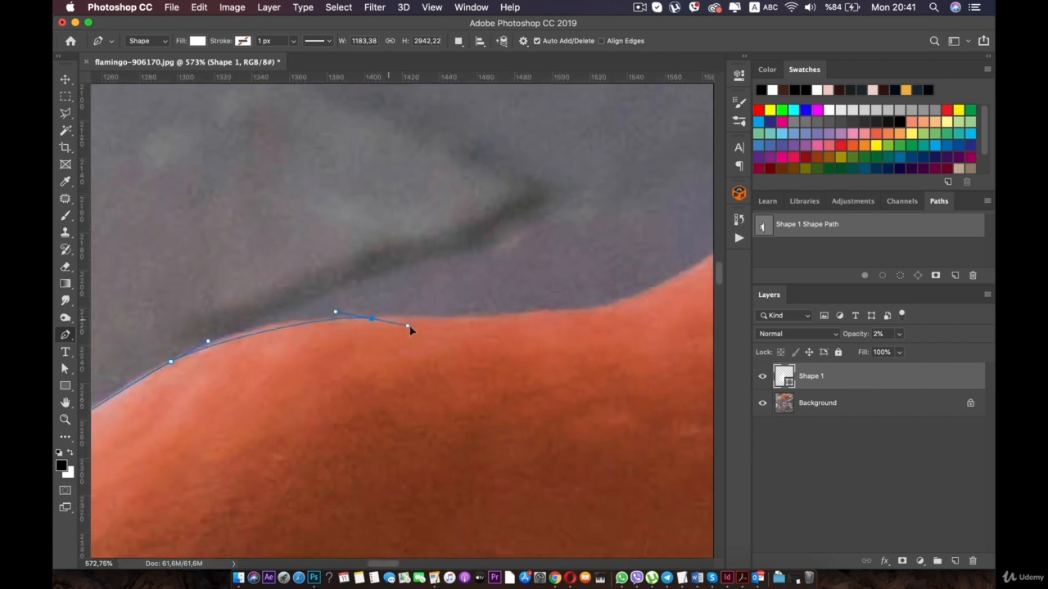
# - Redo the anchors along the neck's level top and carry the outline into the upward inside curve
pyautogui.press('space')
pyautogui.moveTo(604, 334); pyautogui.dragTo(496, 333)
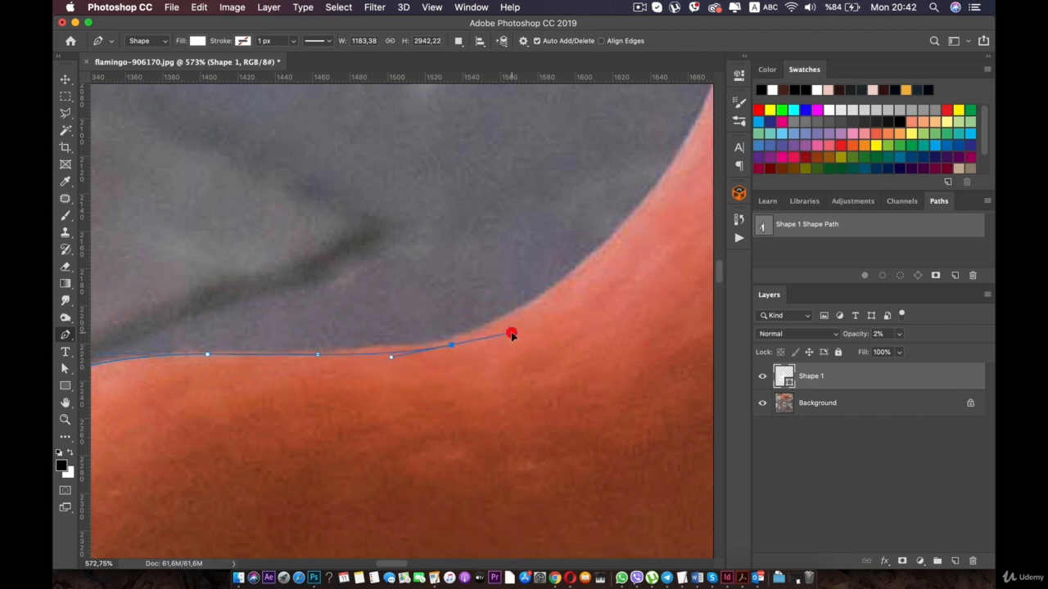
pyautogui.press('super+z')
pyautogui.press('super+z')
pyautogui.moveTo(576, 288); pyautogui.dragTo(338, 453)
pyautogui.keyDown('super'); pyautogui.click(526, 306); pyautogui.keyUp('super')
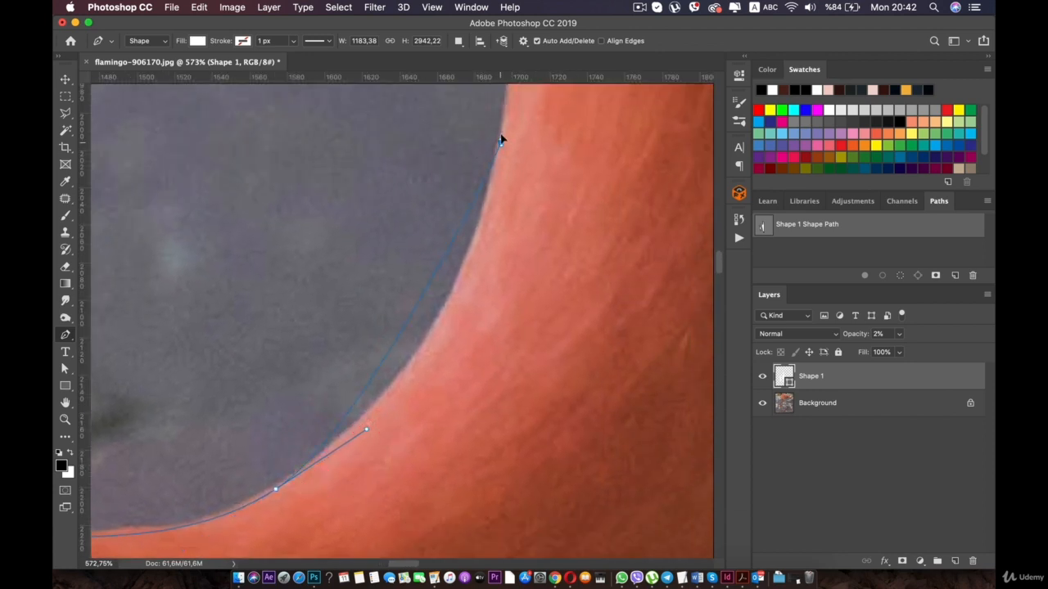
# - Redo the anchor on the neck's inside curve, adjusting its handle and position to fit the edge
pyautogui.moveTo(501, 139)
pyautogui.mouseDown()
pyautogui.moveTo(547, 34)
pyautogui.moveTo(504, 156)
pyautogui.mouseUp()
pyautogui.moveTo(449, 204); pyautogui.dragTo(489, 34)
pyautogui.press('super+z')
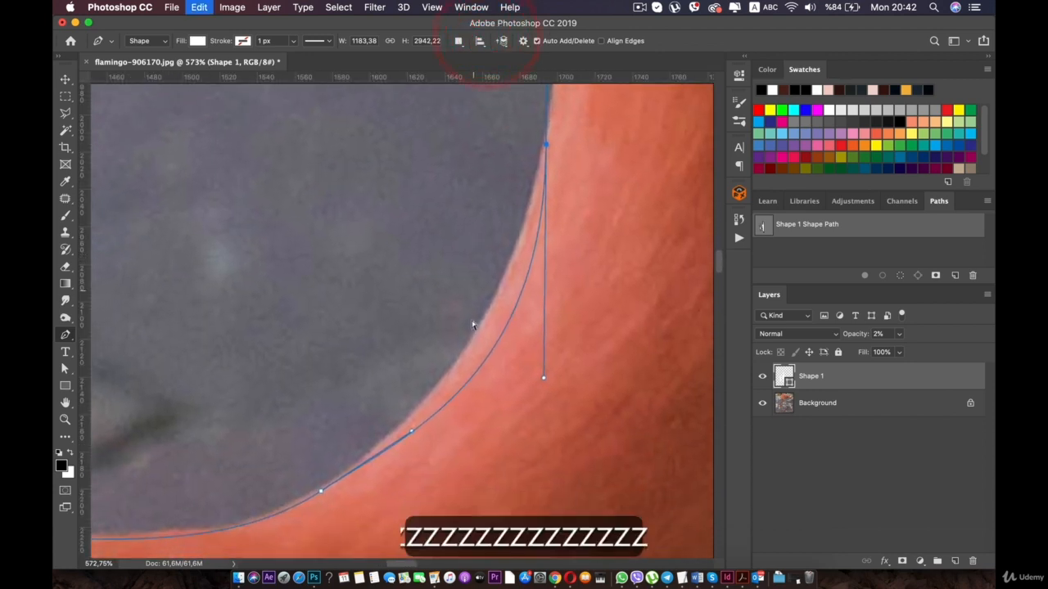
pyautogui.press('super+z')
pyautogui.moveTo(562, 140); pyautogui.dragTo(564, 127)
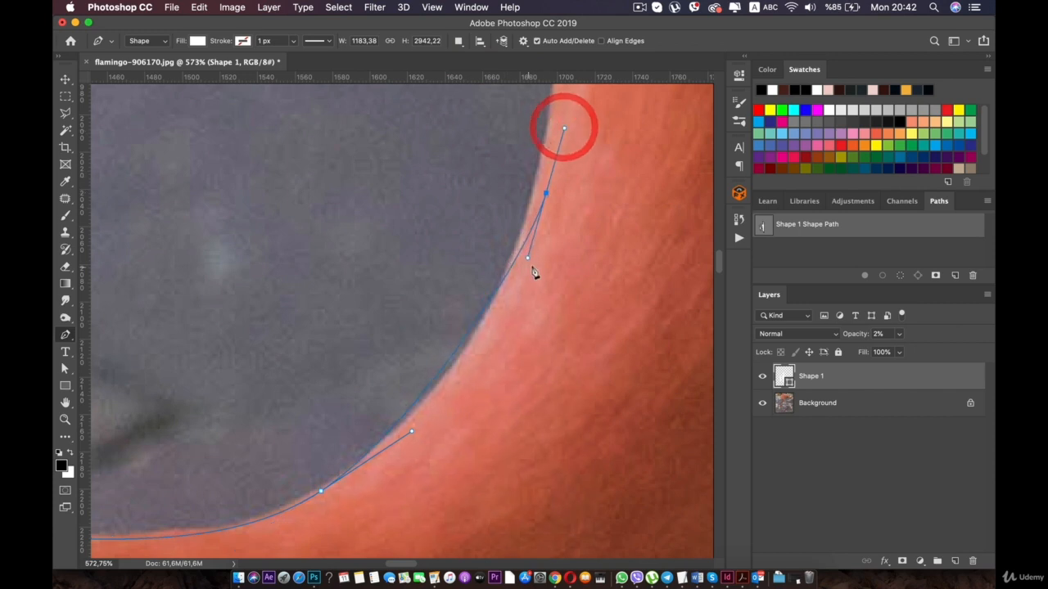
pyautogui.moveTo(528, 259); pyautogui.dragTo(477, 389)
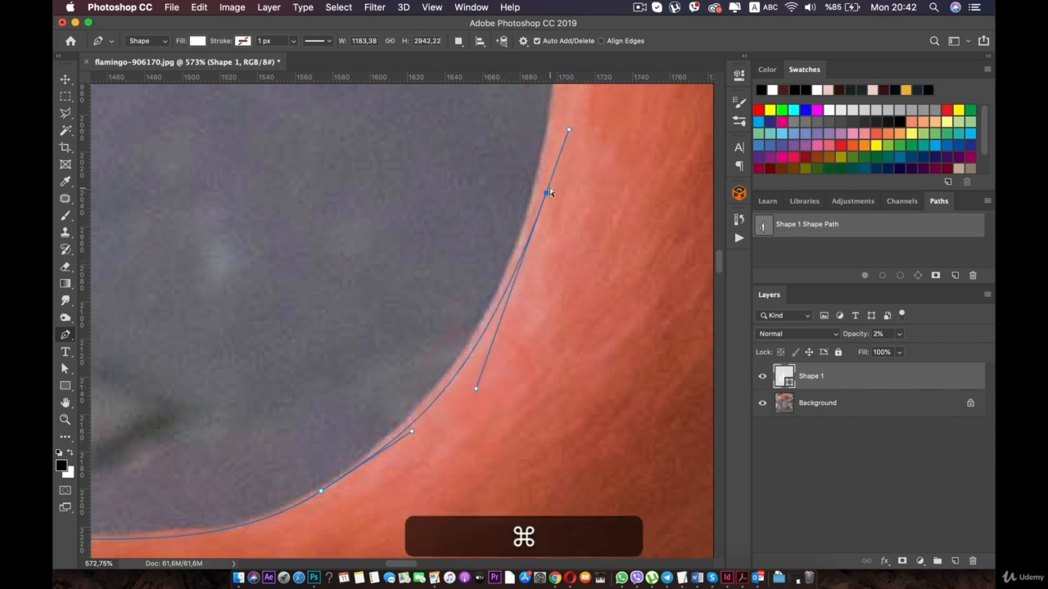
pyautogui.moveTo(546, 193); pyautogui.dragTo(541, 193)
# - Trace the neck's edge upward from the inside curve to the bright patch of ground with two smooth anchors
pyautogui.press('space')
pyautogui.moveTo(474, 133); pyautogui.dragTo(446, 346)
pyautogui.moveTo(524, 151); pyautogui.dragTo(521, 140)
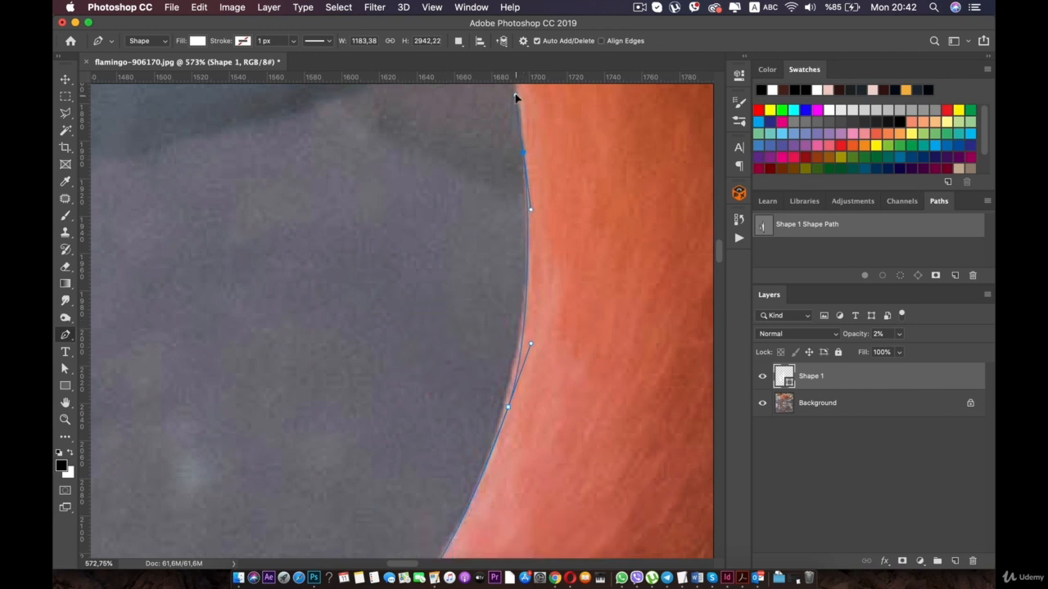
pyautogui.moveTo(515, 97); pyautogui.dragTo(516, 94)
pyautogui.press('space')
pyautogui.moveTo(524, 150); pyautogui.dragTo(489, 413)
pyautogui.moveTo(452, 149); pyautogui.dragTo(448, 126)
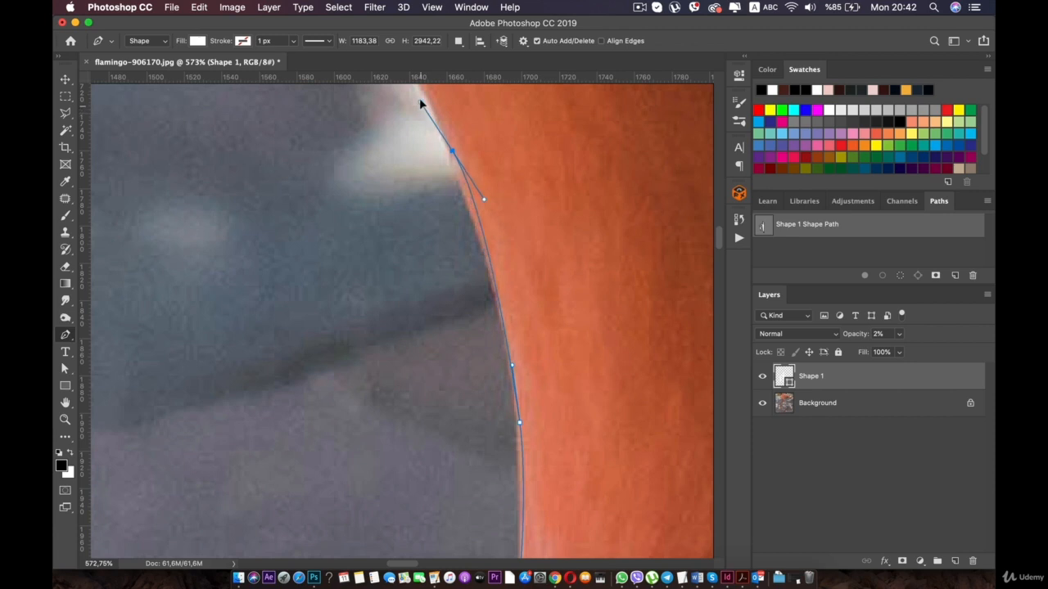
# - Extend the outline up the neck past the bright patch with a smooth anchor, redoing it and fine-tuning its handle
pyautogui.press('space')
pyautogui.moveTo(420, 91); pyautogui.dragTo(433, 402)
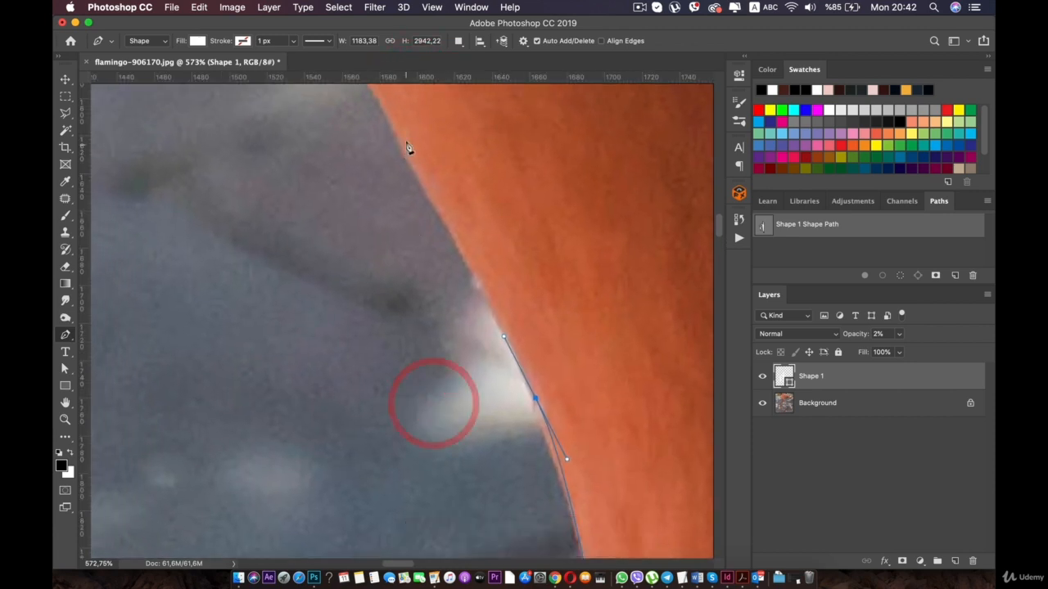
pyautogui.moveTo(399, 134); pyautogui.dragTo(402, 104)
pyautogui.press('super+z')
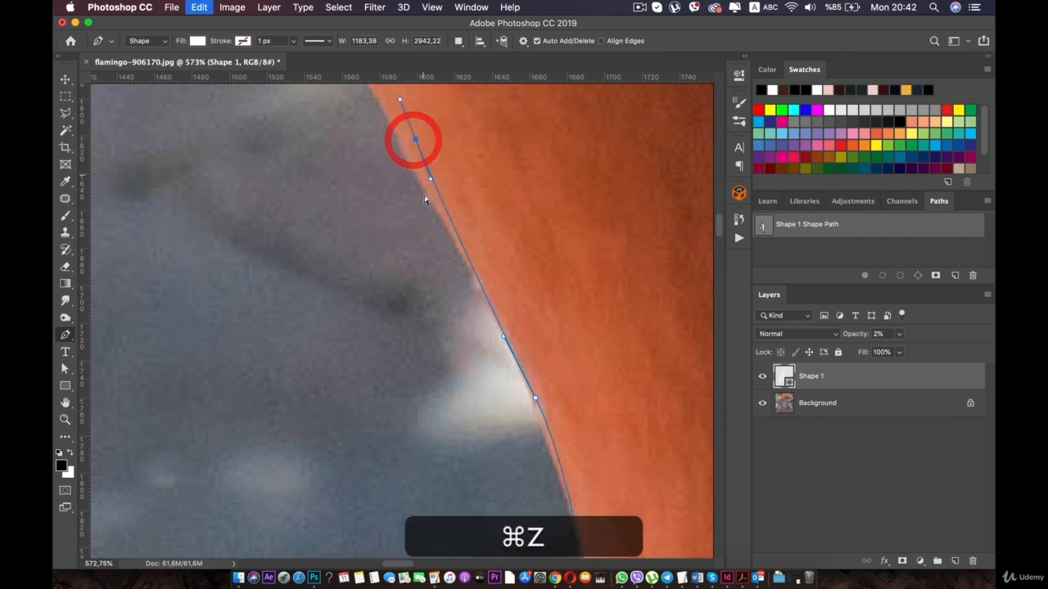
pyautogui.press('super+z')
pyautogui.moveTo(412, 160); pyautogui.dragTo(383, 97)
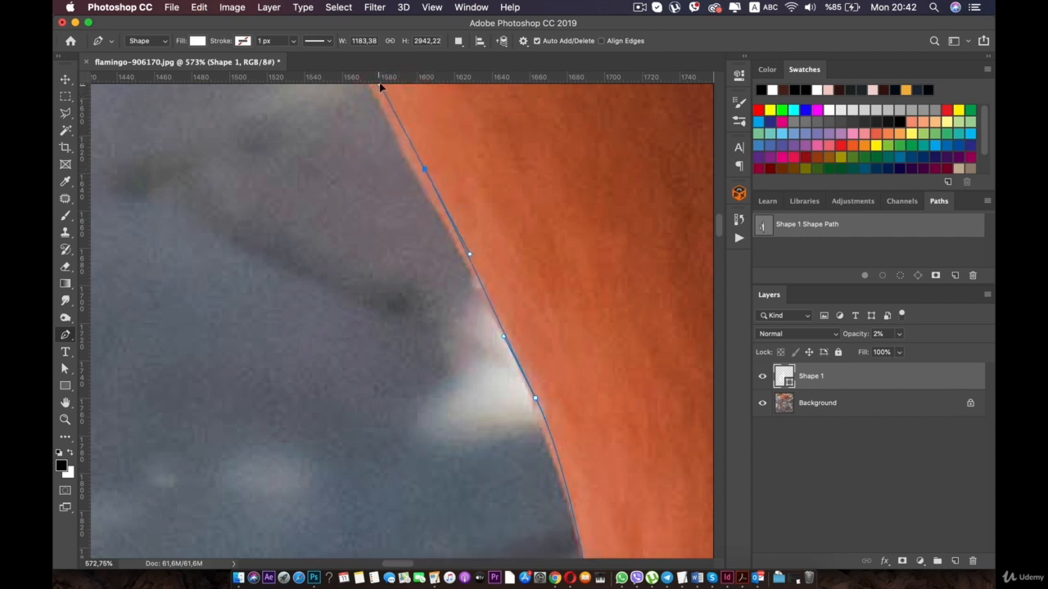
pyautogui.press('space')
pyautogui.moveTo(377, 135); pyautogui.dragTo(403, 314)
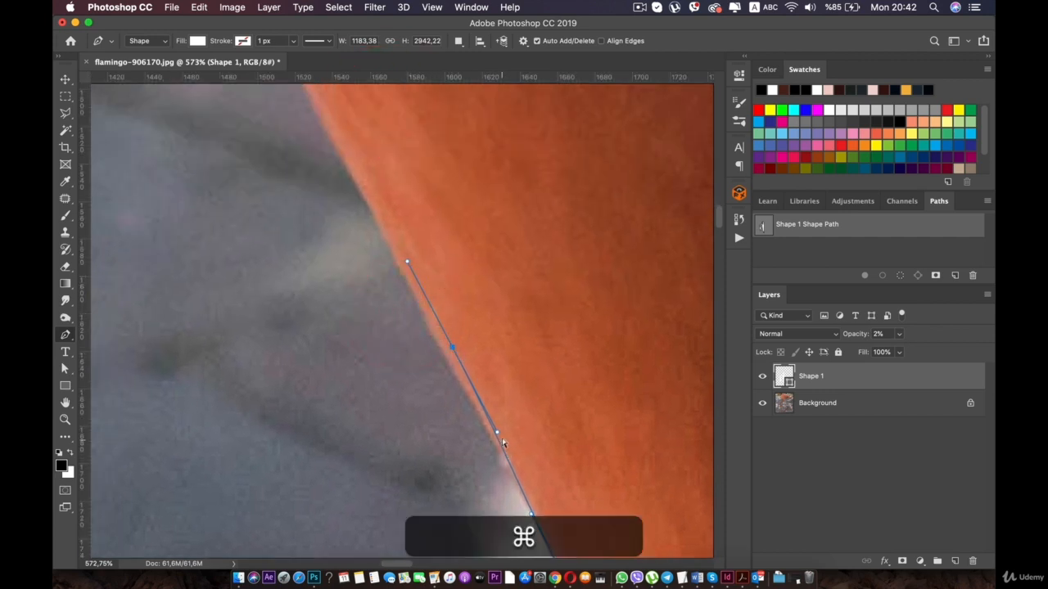
pyautogui.moveTo(496, 431); pyautogui.dragTo(499, 429)
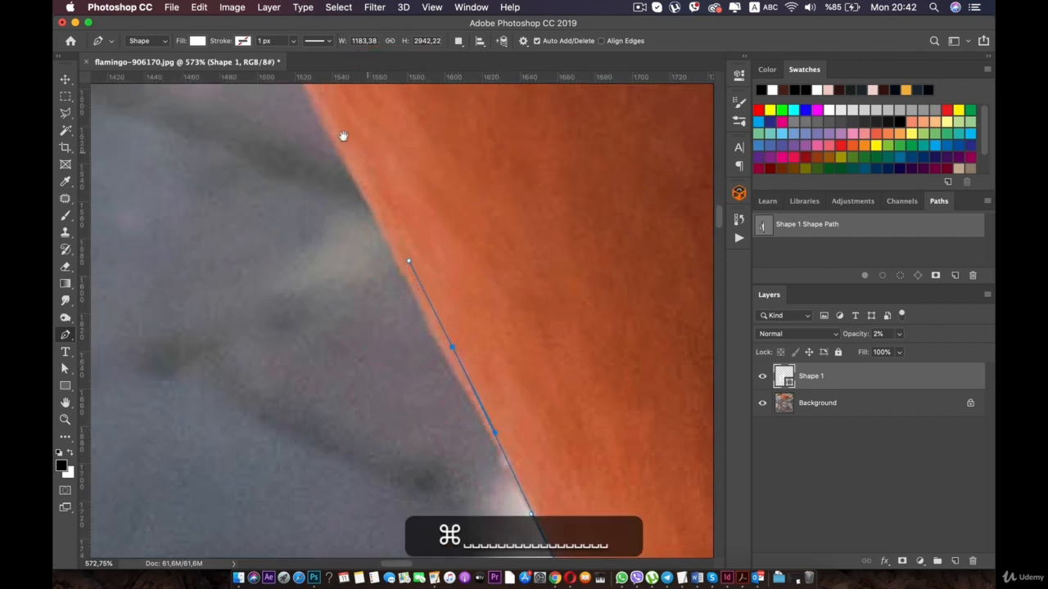
# - Trace the neck's edge further up to the base of the breast with smooth anchors
pyautogui.press('space')
pyautogui.moveTo(337, 129); pyautogui.dragTo(416, 276)
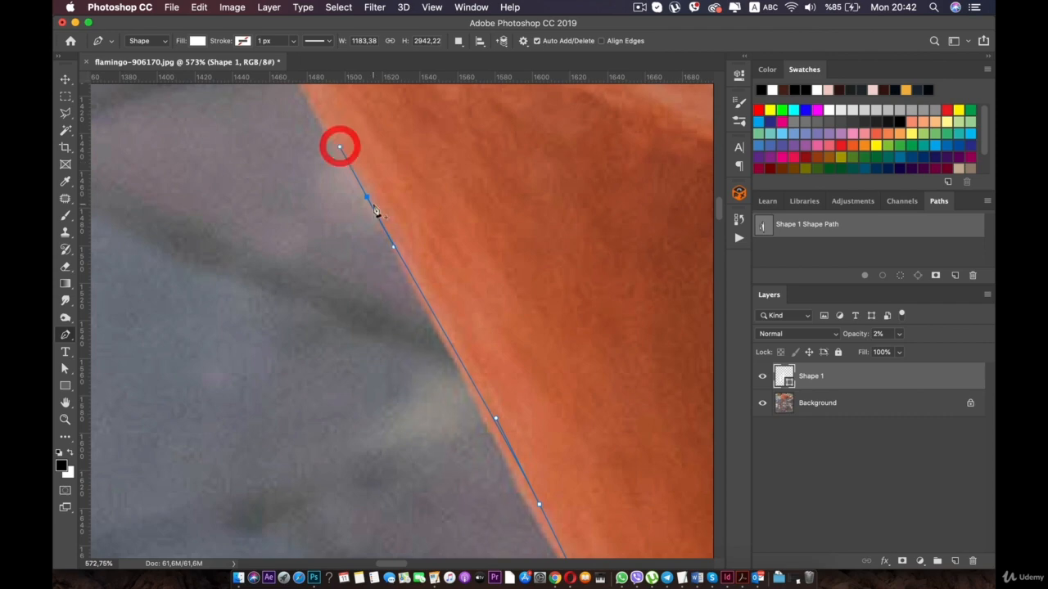
pyautogui.moveTo(364, 196); pyautogui.dragTo(347, 338)
pyautogui.scroll(-10, 373, 210)
pyautogui.scroll(3, 374, 210)
pyautogui.scroll(2, 373, 210)
pyautogui.press('space')
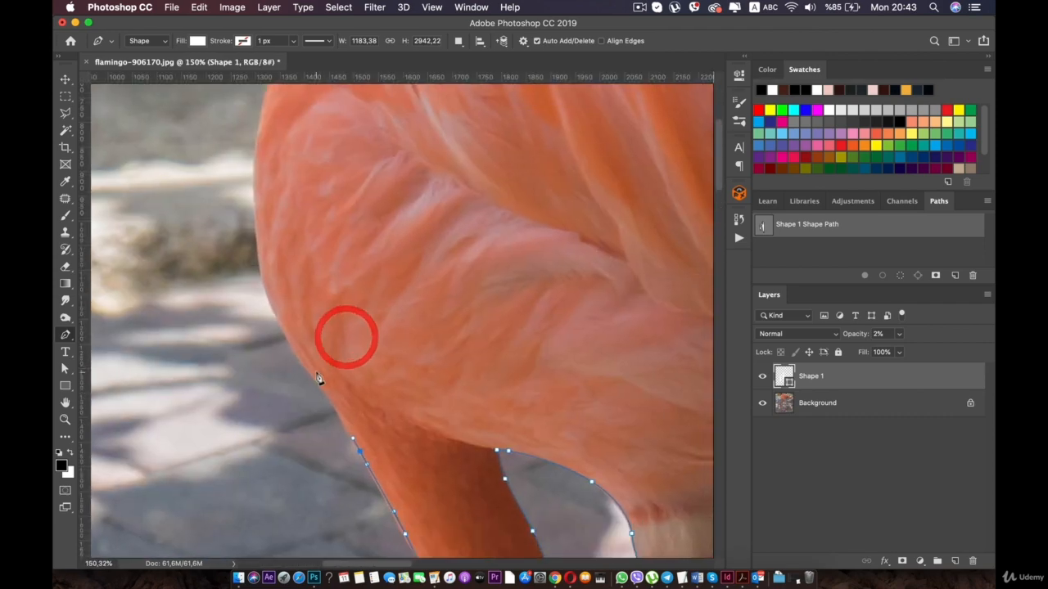
pyautogui.scroll(4, 347, 338)
pyautogui.press('space')
pyautogui.moveTo(308, 398); pyautogui.dragTo(376, 289)
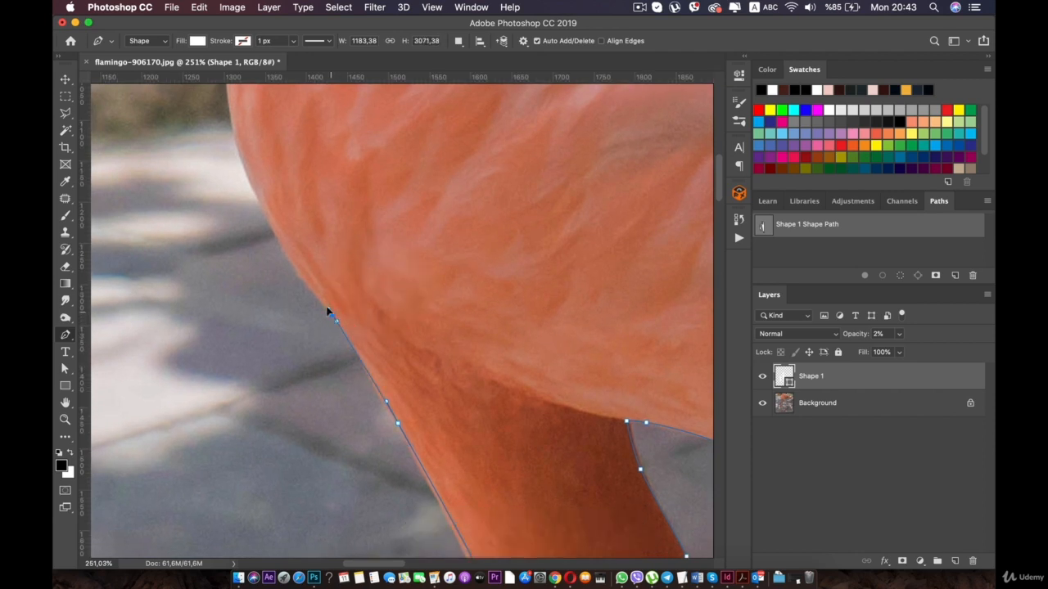
# - Trace the lower breast edge from the neck junction up to its outermost bulge, placing smooth anchors along the curve
pyautogui.click(318, 299)
pyautogui.click(246, 177)
pyautogui.press('super')
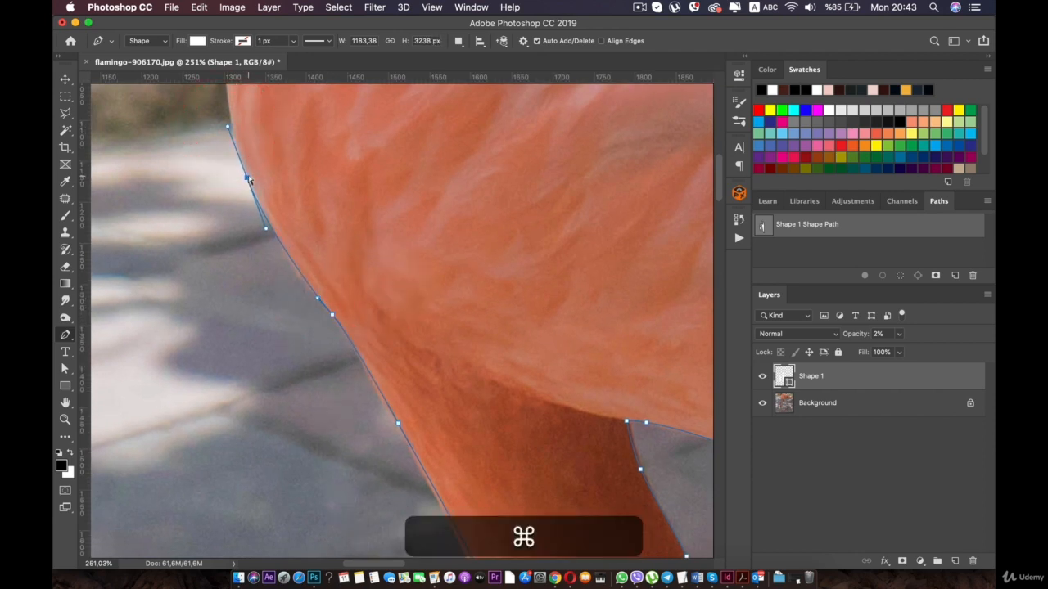
pyautogui.press('space')
pyautogui.moveTo(250, 174); pyautogui.dragTo(335, 472)
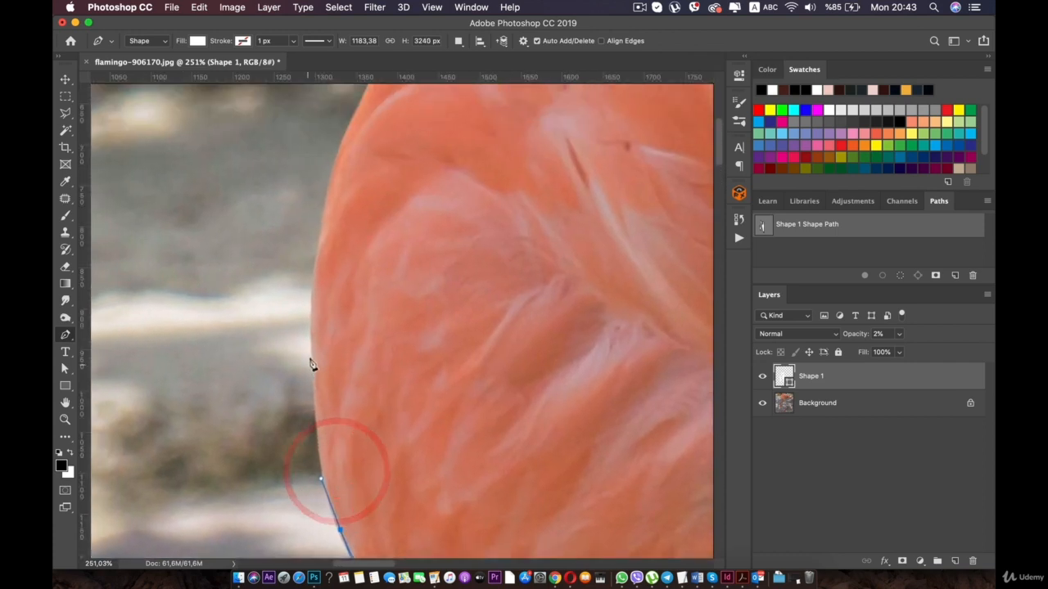
pyautogui.moveTo(311, 349); pyautogui.dragTo(312, 311)
# - Trace the breast's upper curve with smooth anchors up to where the edge bends onto the back against the brown background
pyautogui.scroll(3, 333, 229)
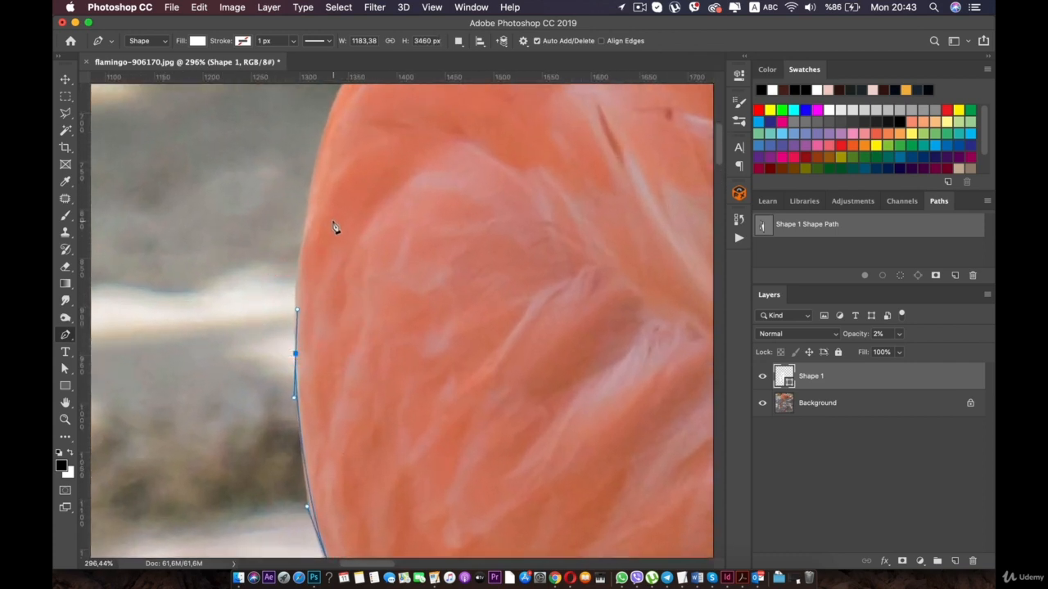
pyautogui.press('space')
pyautogui.moveTo(335, 227); pyautogui.dragTo(344, 330)
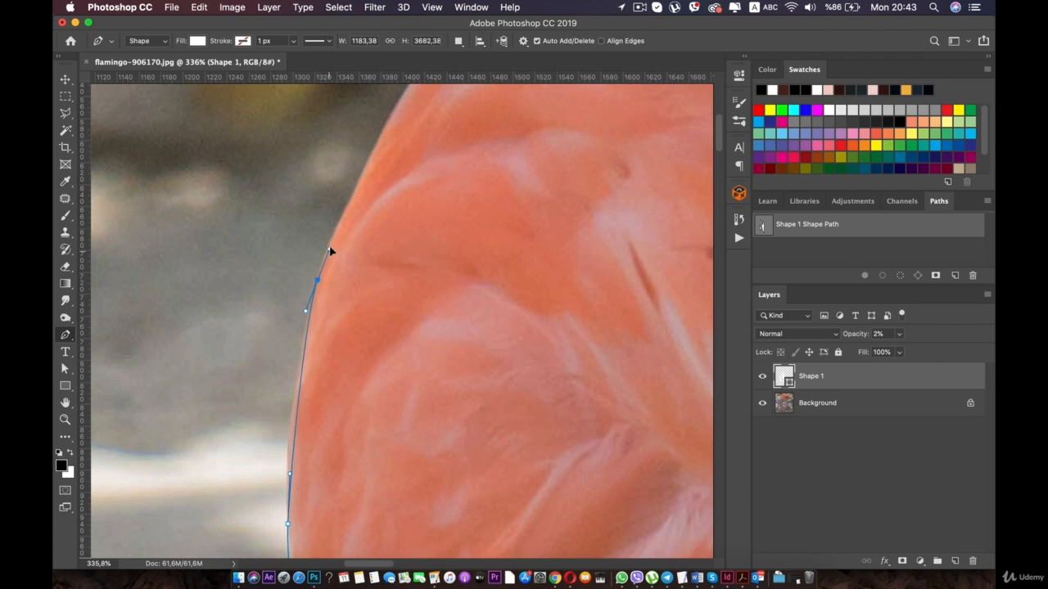
pyautogui.moveTo(337, 232); pyautogui.dragTo(278, 424)
pyautogui.press('space')
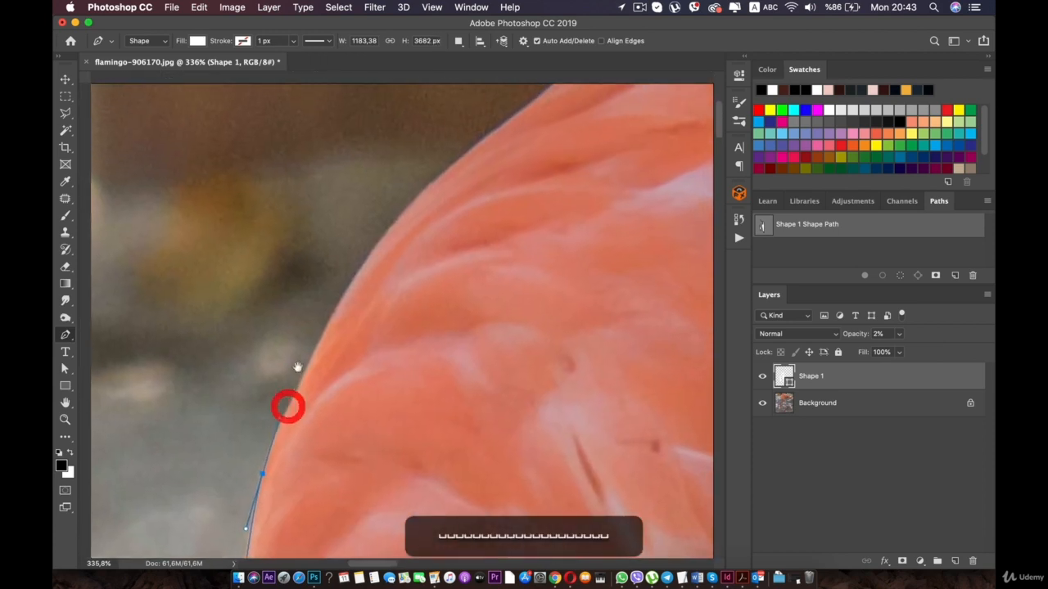
pyautogui.moveTo(423, 193); pyautogui.dragTo(491, 123)
pyautogui.keyDown('super'); pyautogui.click(423, 195); pyautogui.keyUp('super')
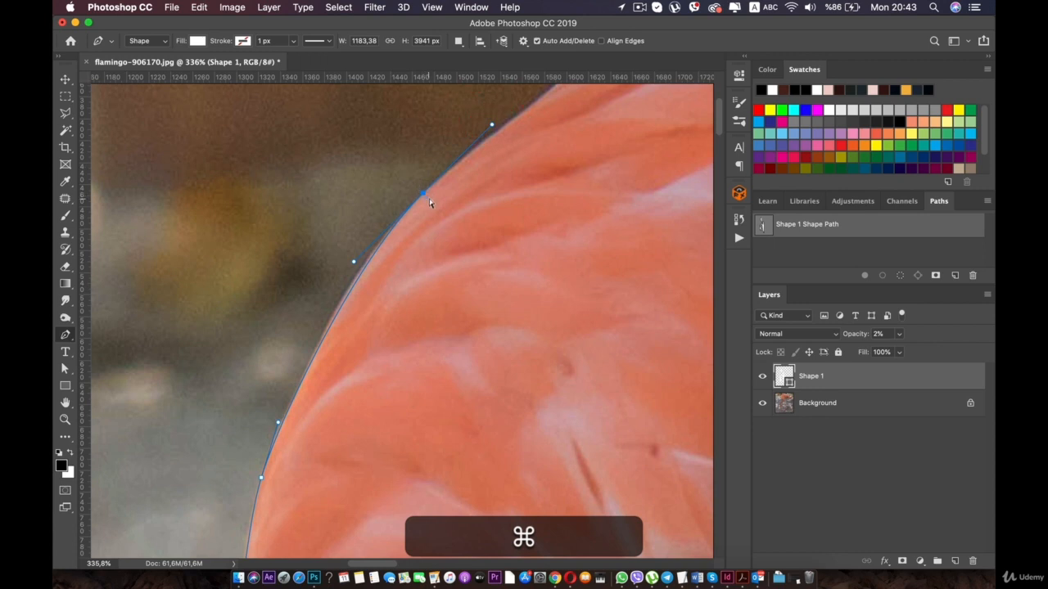
pyautogui.moveTo(424, 196); pyautogui.dragTo(358, 378)
pyautogui.press('space')
pyautogui.moveTo(566, 291); pyautogui.dragTo(417, 292)
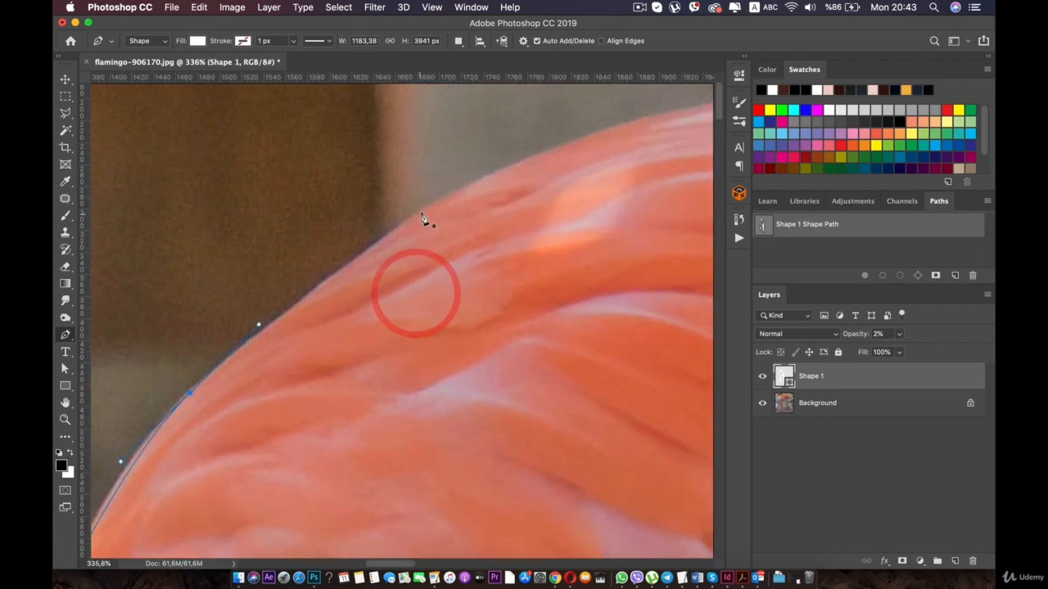
pyautogui.moveTo(424, 212); pyautogui.dragTo(477, 188)
pyautogui.press('super+z')
pyautogui.click(190, 394)
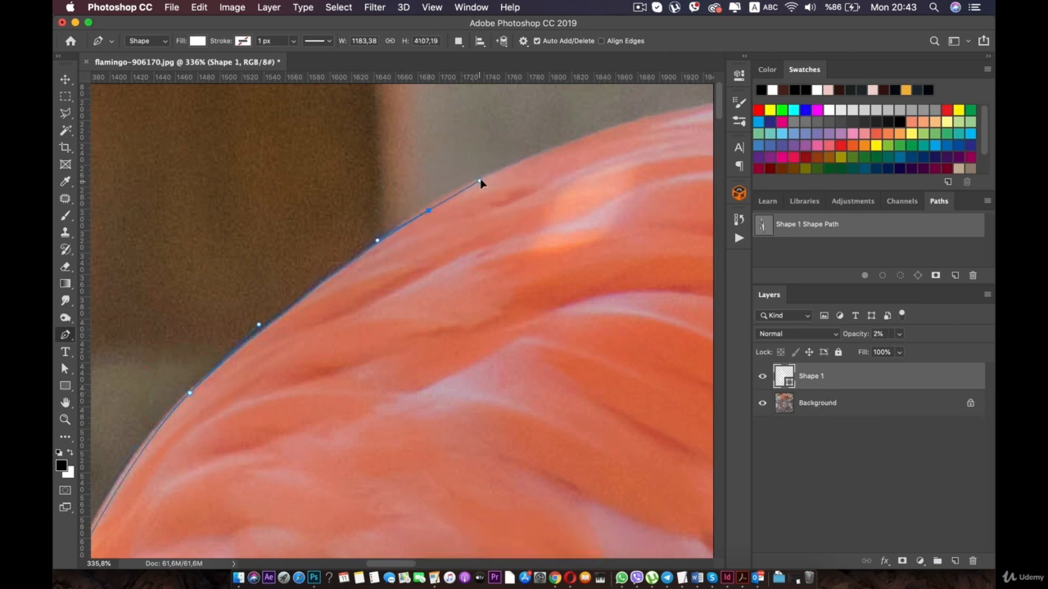
pyautogui.moveTo(483, 179); pyautogui.dragTo(483, 178)
pyautogui.press('super+z')
# - Pick up the Shape 1 outline at its last anchor and add a smooth anchor on the back just past the brown background
pyautogui.click(66, 84)
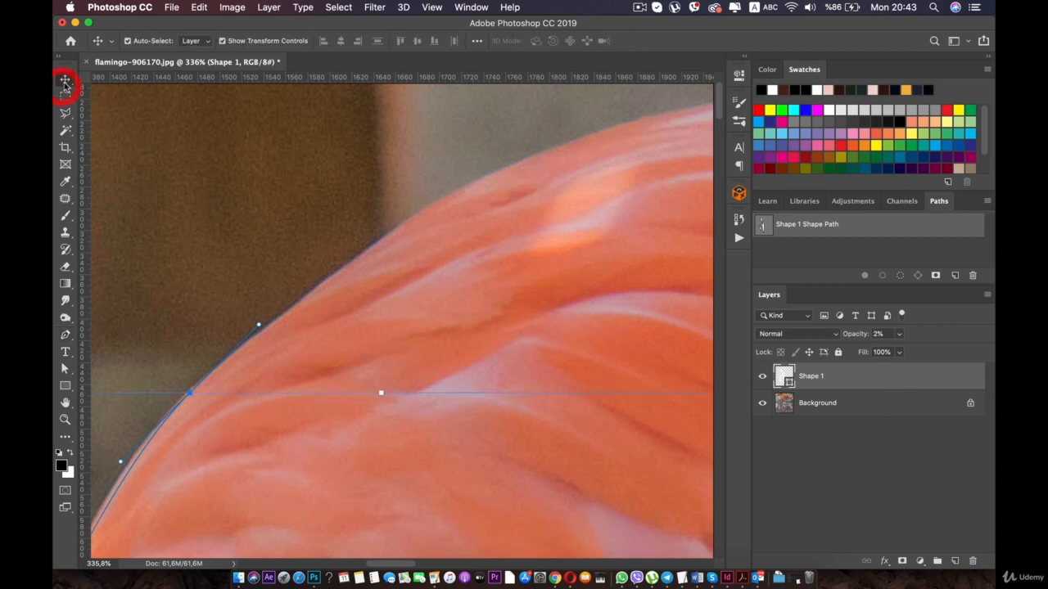
pyautogui.click(309, 366)
pyautogui.click(169, 416)
pyautogui.click(790, 376)
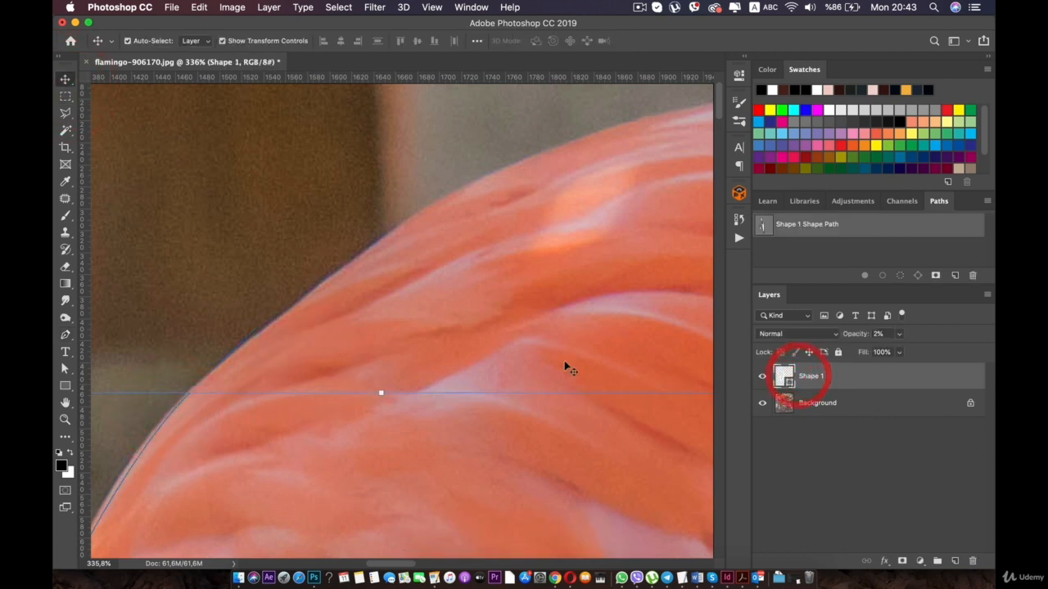
pyautogui.click(66, 336)
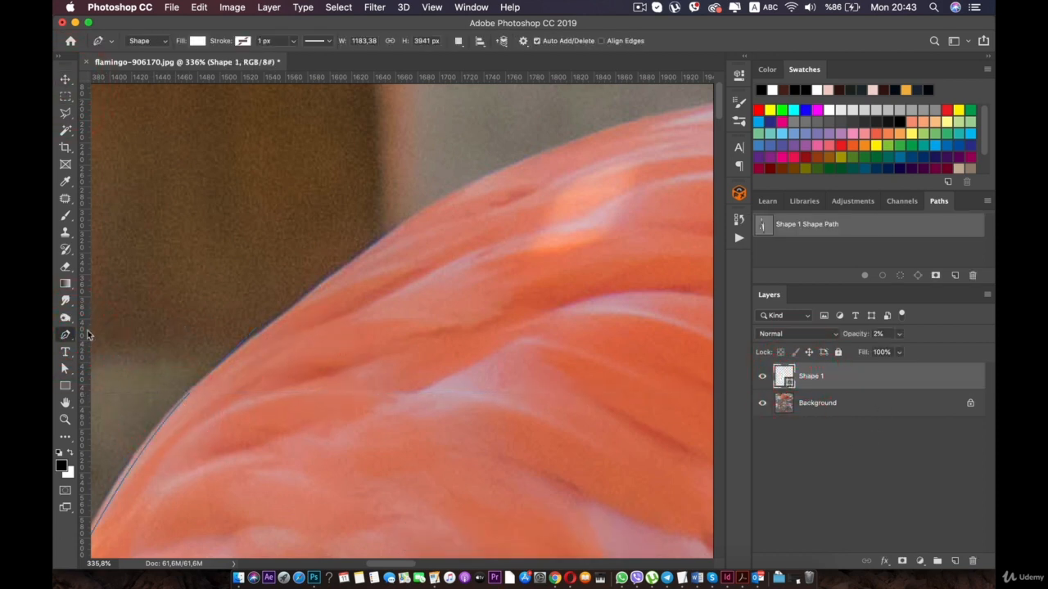
pyautogui.keyDown('super'); pyautogui.click(187, 398); pyautogui.keyUp('super')
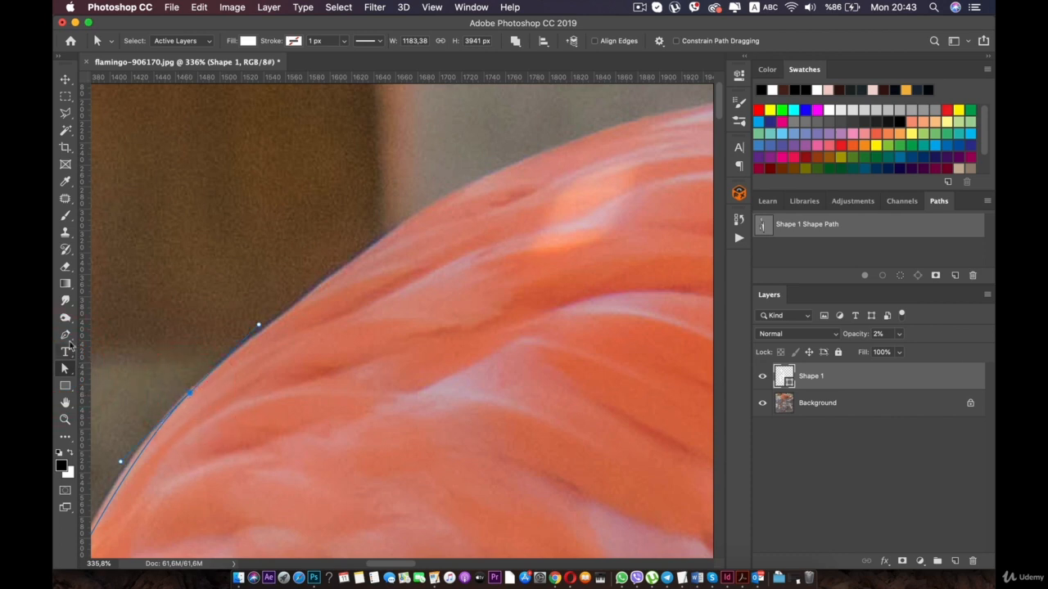
pyautogui.click(191, 394)
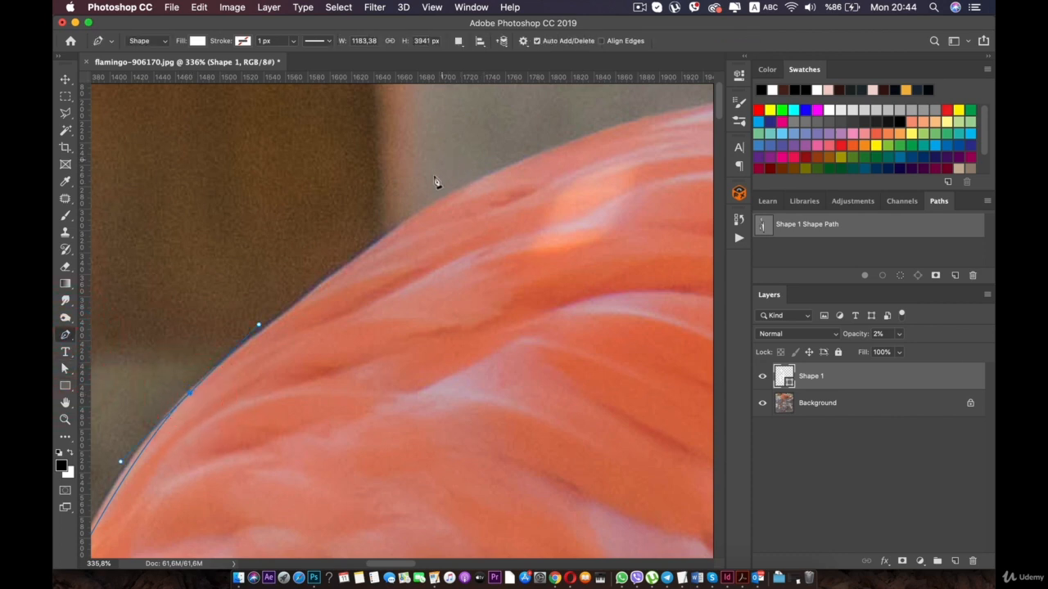
pyautogui.moveTo(467, 192); pyautogui.dragTo(246, 321)
pyautogui.press('space')
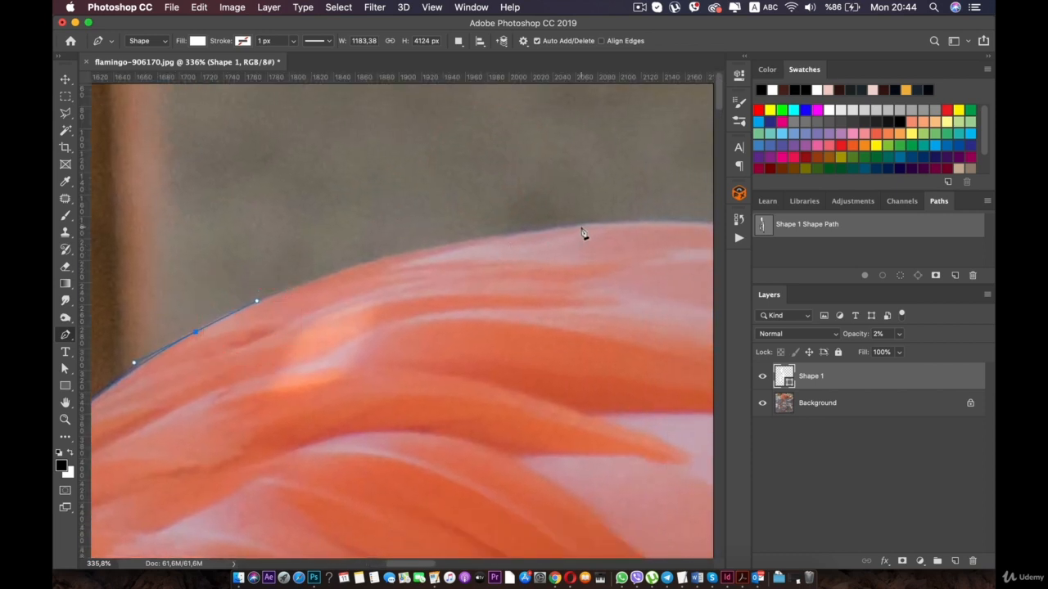
pyautogui.moveTo(582, 233); pyautogui.dragTo(711, 207)
pyautogui.press('space')
pyautogui.moveTo(578, 249); pyautogui.dragTo(230, 223)
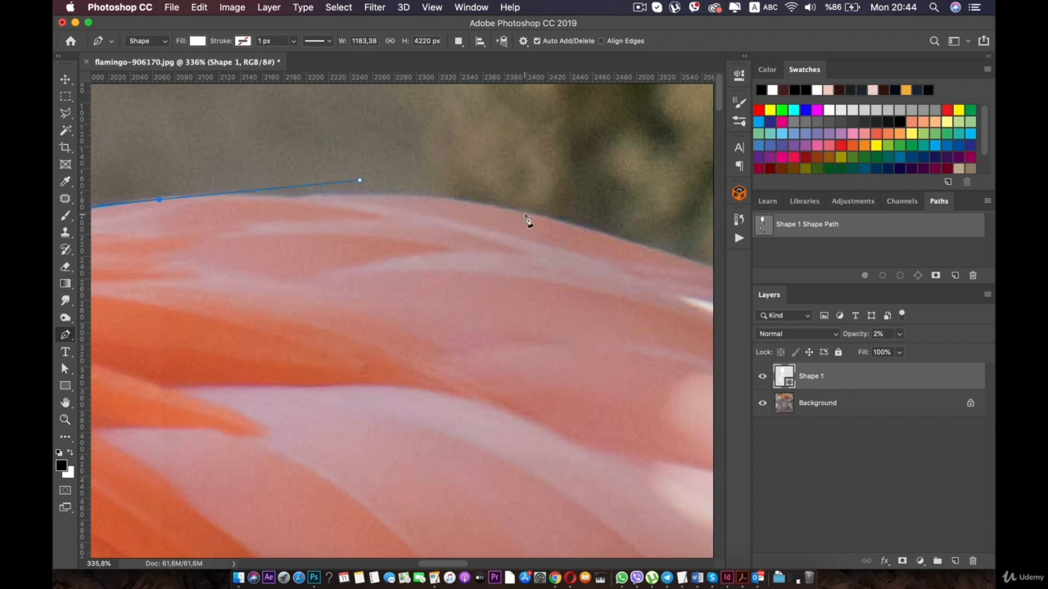
pyautogui.moveTo(619, 230); pyautogui.dragTo(617, 226)
pyautogui.press('super+z')
pyautogui.press('super+z')
# - Trace over the top of the back with a smooth anchor and another where it starts descending, redoing the second one
pyautogui.press('space')
pyautogui.moveTo(202, 218); pyautogui.dragTo(537, 256)
pyautogui.moveTo(402, 257); pyautogui.dragTo(325, 255)
pyautogui.press('space')
pyautogui.moveTo(471, 235); pyautogui.dragTo(506, 238)
pyautogui.press('space')
pyautogui.moveTo(502, 235); pyautogui.dragTo(582, 287)
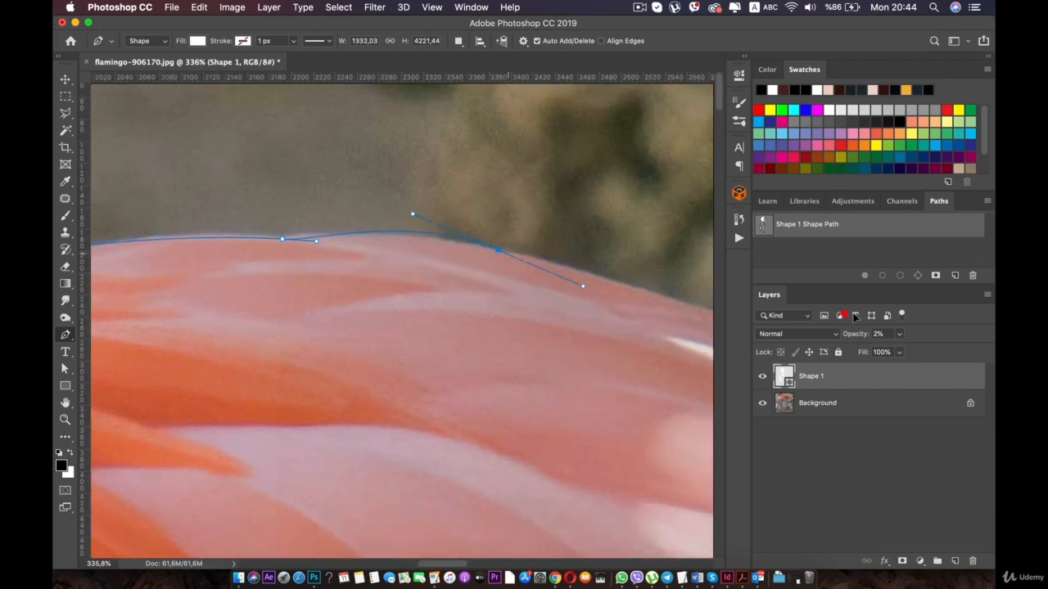
pyautogui.press('super+z')
pyautogui.moveTo(499, 252); pyautogui.dragTo(386, 221)
# - Trace the back's descending edge past the dark foliage and along the rocky background with two smooth anchors
pyautogui.press('space')
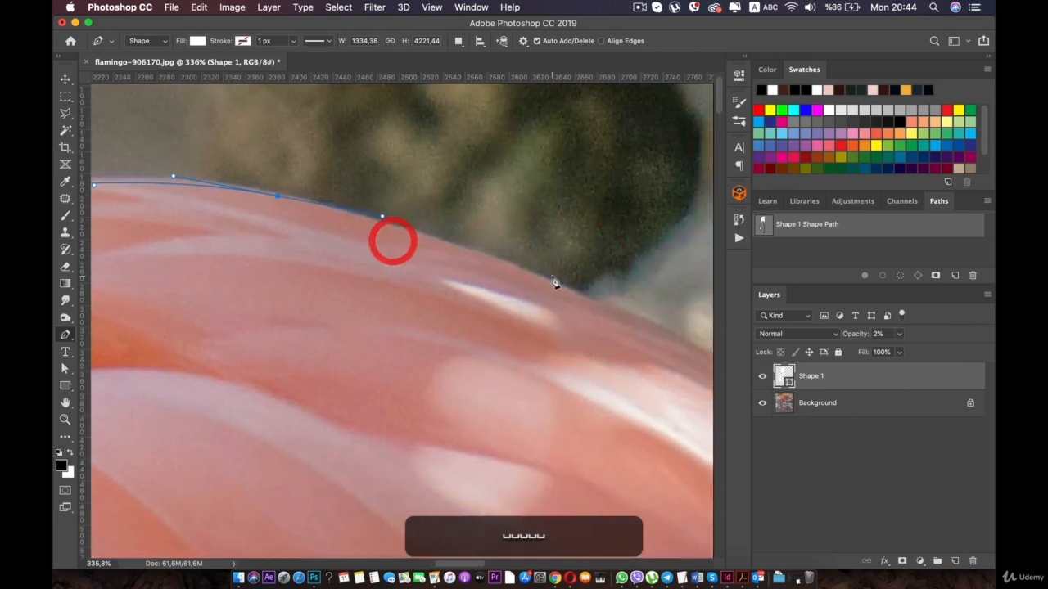
pyautogui.press('space')
pyautogui.moveTo(620, 321); pyautogui.dragTo(363, 278)
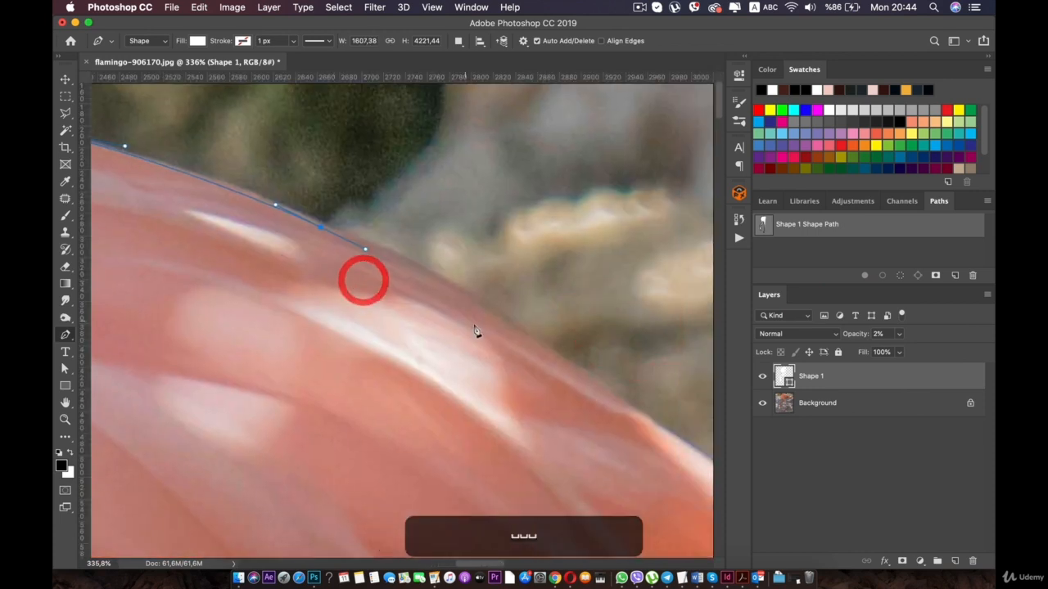
pyautogui.moveTo(519, 334); pyautogui.dragTo(531, 350)
pyautogui.moveTo(299, 276); pyautogui.dragTo(299, 278)
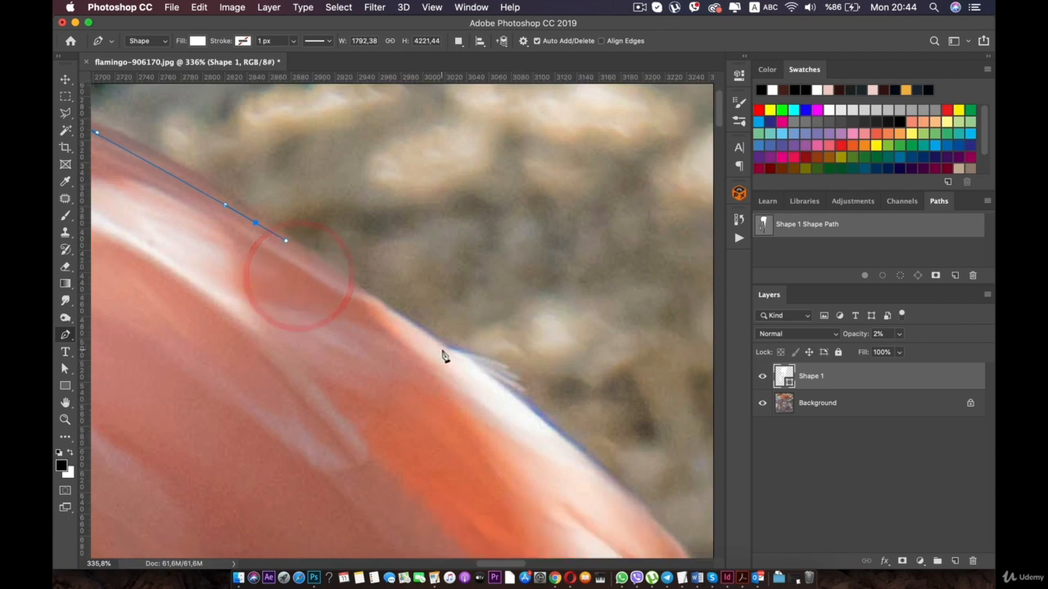
# - Carry the outline beneath the small white feather tuft and around the notch where the back meets the tail
pyautogui.moveTo(449, 352); pyautogui.dragTo(474, 370)
pyautogui.press('space')
pyautogui.moveTo(496, 410); pyautogui.dragTo(321, 244)
pyautogui.moveTo(446, 325); pyautogui.dragTo(464, 339)
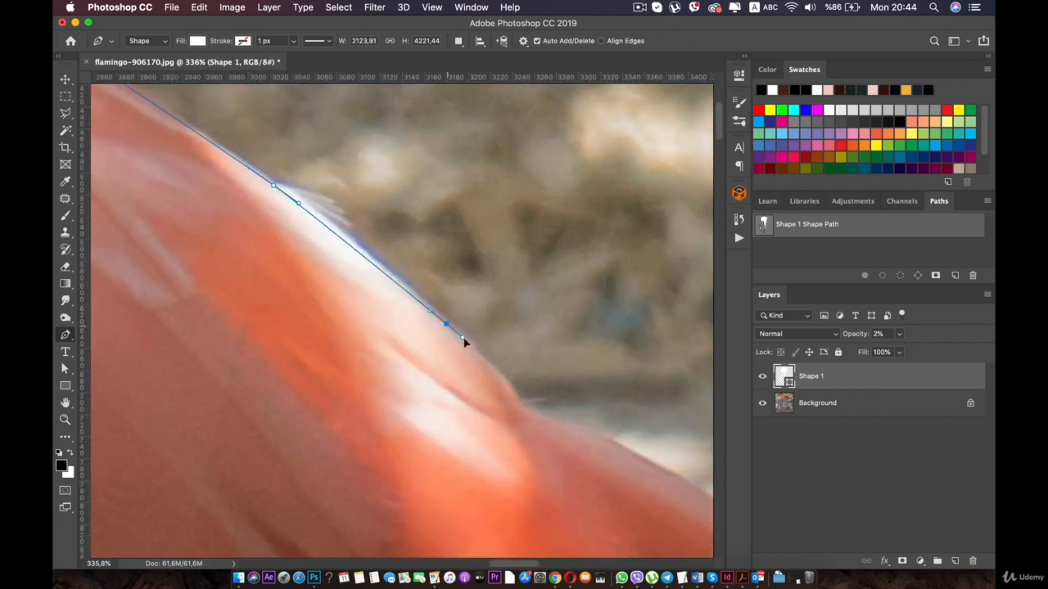
pyautogui.moveTo(513, 398); pyautogui.dragTo(576, 429)
pyautogui.press('space')
pyautogui.moveTo(600, 446); pyautogui.dragTo(382, 319)
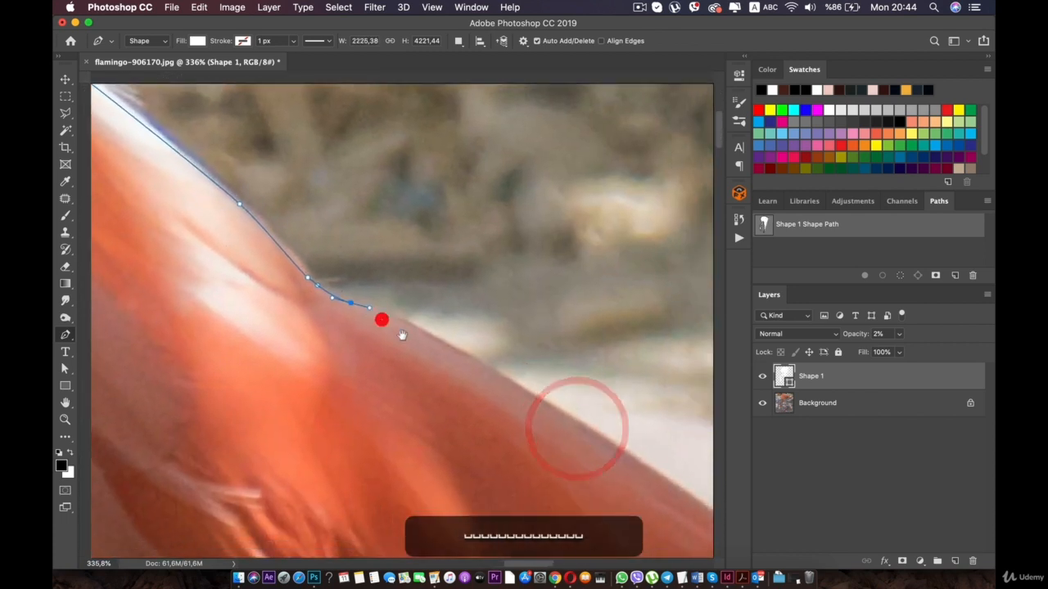
# - Trace the tail's upper edge with smooth anchors, passing inside the dark feather to just beyond its end
pyautogui.moveTo(450, 349); pyautogui.dragTo(308, 273)
pyautogui.press('space')
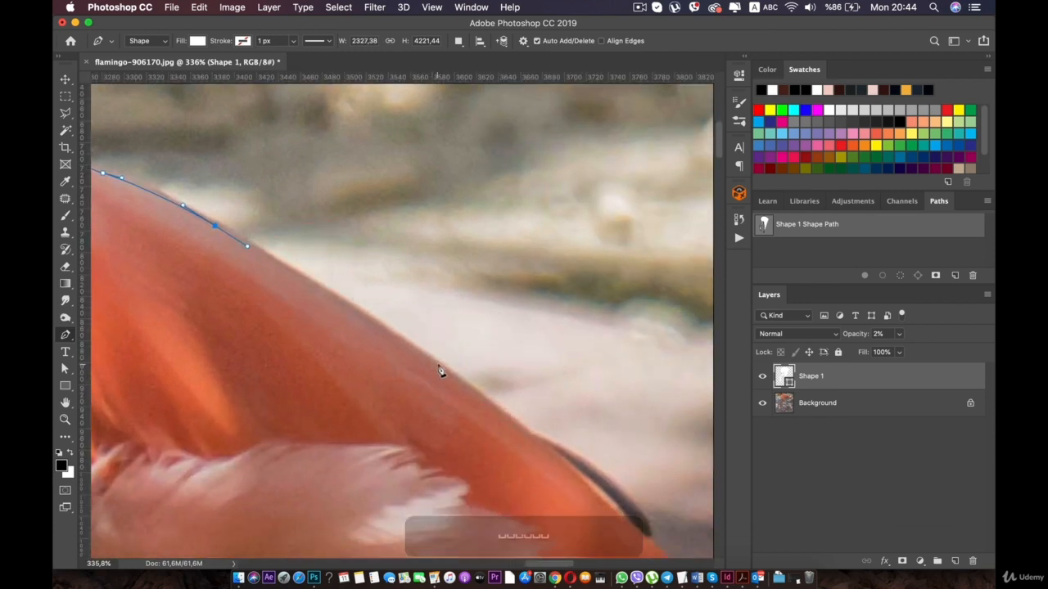
pyautogui.moveTo(441, 367); pyautogui.dragTo(351, 250)
pyautogui.press('space')
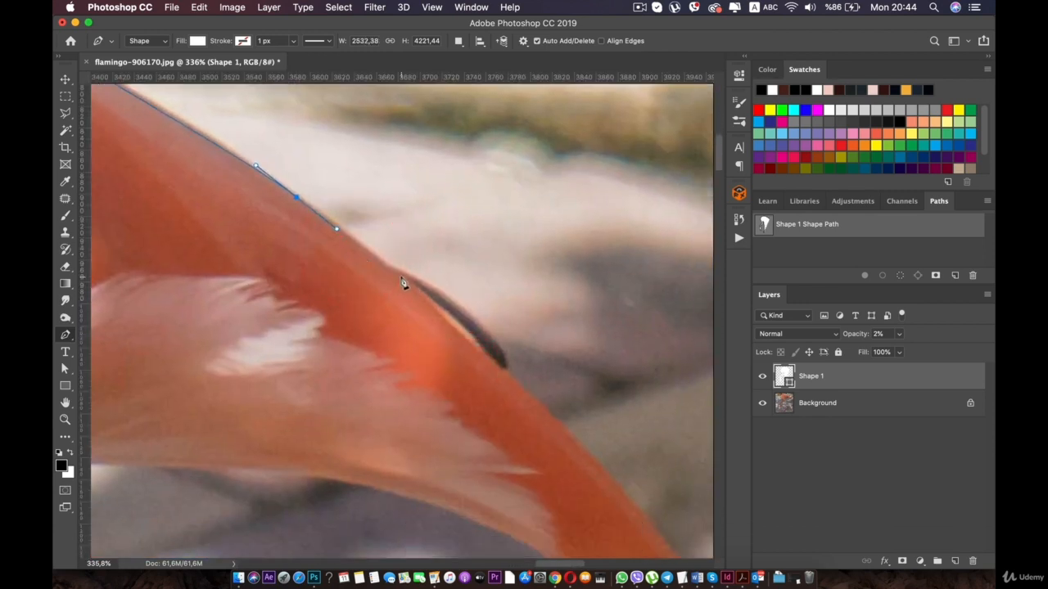
pyautogui.moveTo(524, 388); pyautogui.dragTo(355, 246)
# - Trace the tail's outer edge down to its pointed tip with smooth anchors, following the slight curve
pyautogui.click(575, 447)
pyautogui.press('space')
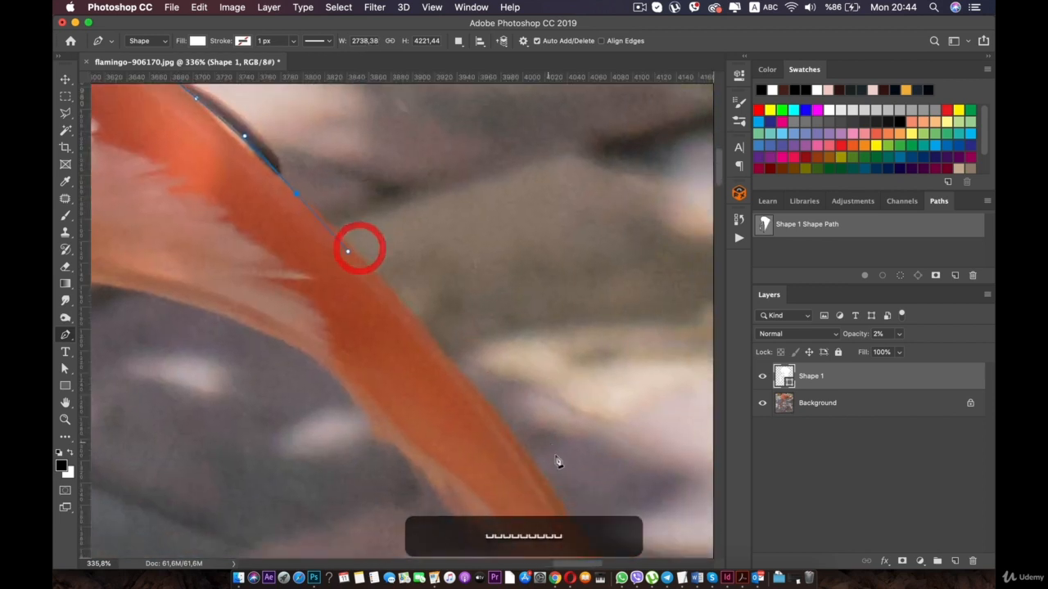
pyautogui.moveTo(546, 479); pyautogui.dragTo(556, 501)
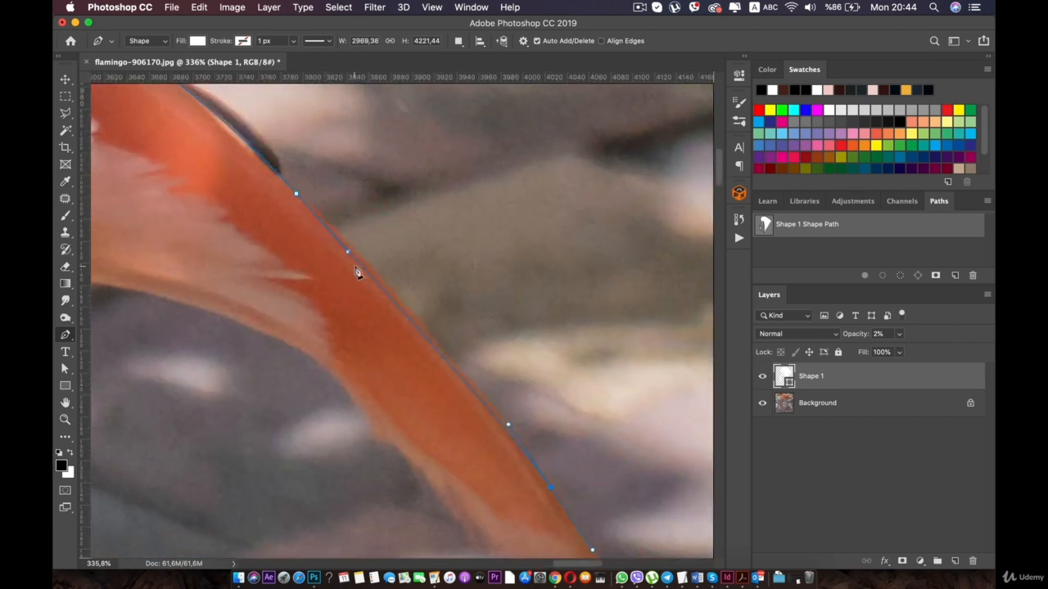
pyautogui.moveTo(349, 253); pyautogui.dragTo(352, 250)
pyautogui.press('space')
pyautogui.moveTo(389, 361); pyautogui.dragTo(270, 164)
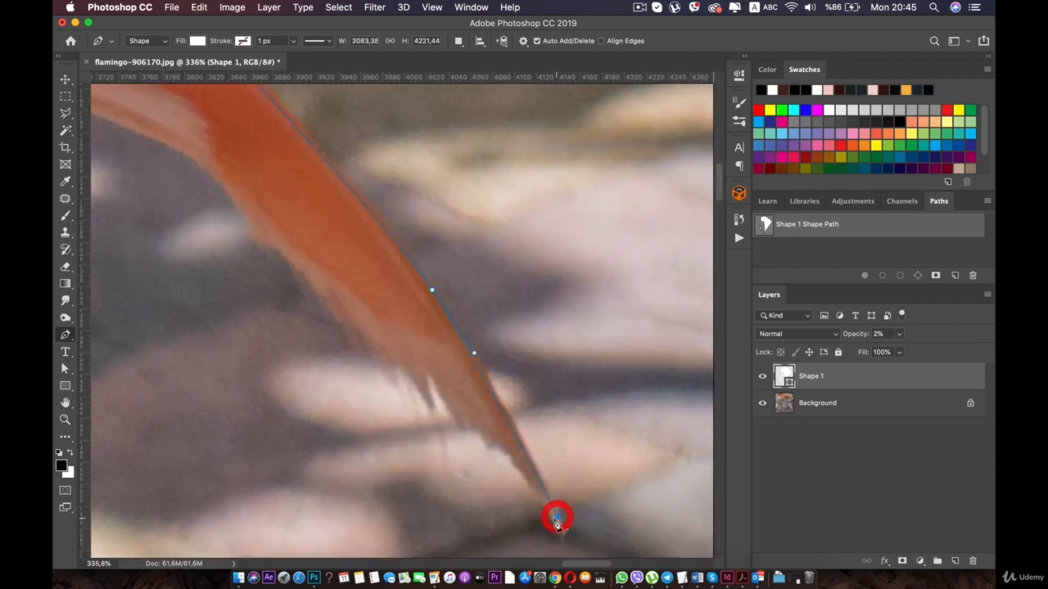
# - Trace the ragged underside of the tail tip, stepping in and out around its small feather notches
pyautogui.click(494, 442)
pyautogui.click(462, 423)
pyautogui.click(429, 372)
pyautogui.press('super+z')
pyautogui.press('super+z')
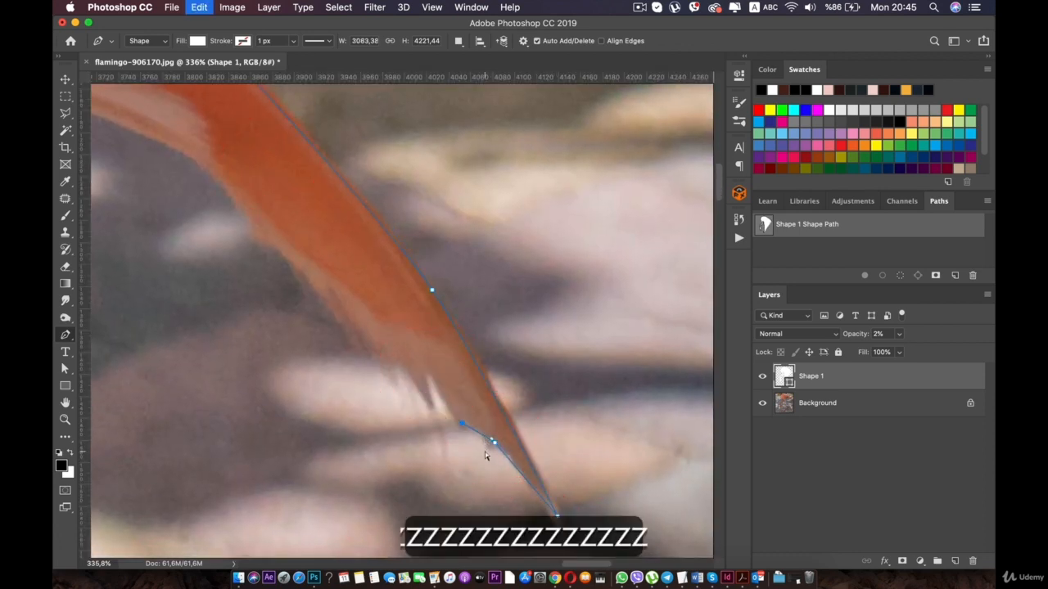
pyautogui.click(429, 377)
pyautogui.click(427, 402)
pyautogui.click(398, 367)
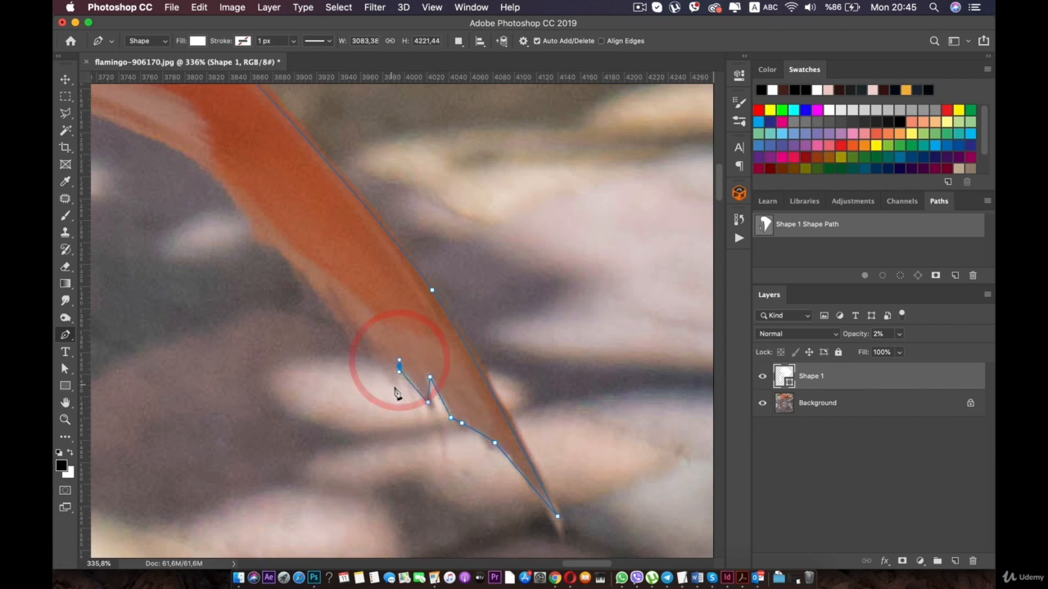
pyautogui.click(394, 387)
pyautogui.click(357, 339)
# - Trace the tail's lower edge up from the feather notches and over the pale stone with smooth anchors
pyautogui.moveTo(273, 248); pyautogui.dragTo(268, 239)
pyautogui.moveTo(235, 197); pyautogui.dragTo(455, 249)
pyautogui.press('space')
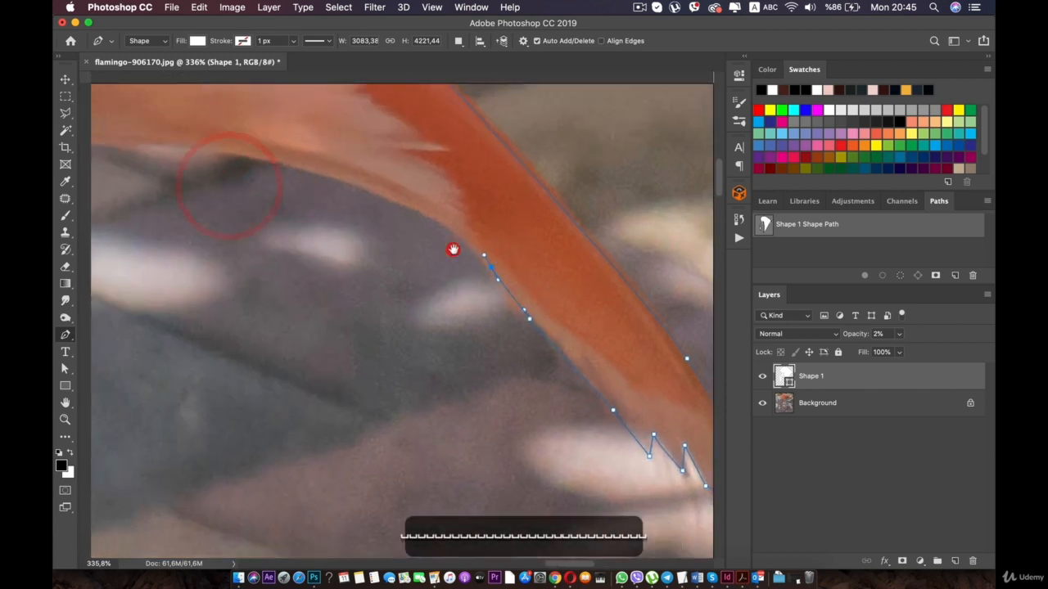
pyautogui.moveTo(598, 283); pyautogui.dragTo(578, 261)
pyautogui.moveTo(483, 214); pyautogui.dragTo(566, 274)
pyautogui.press('space')
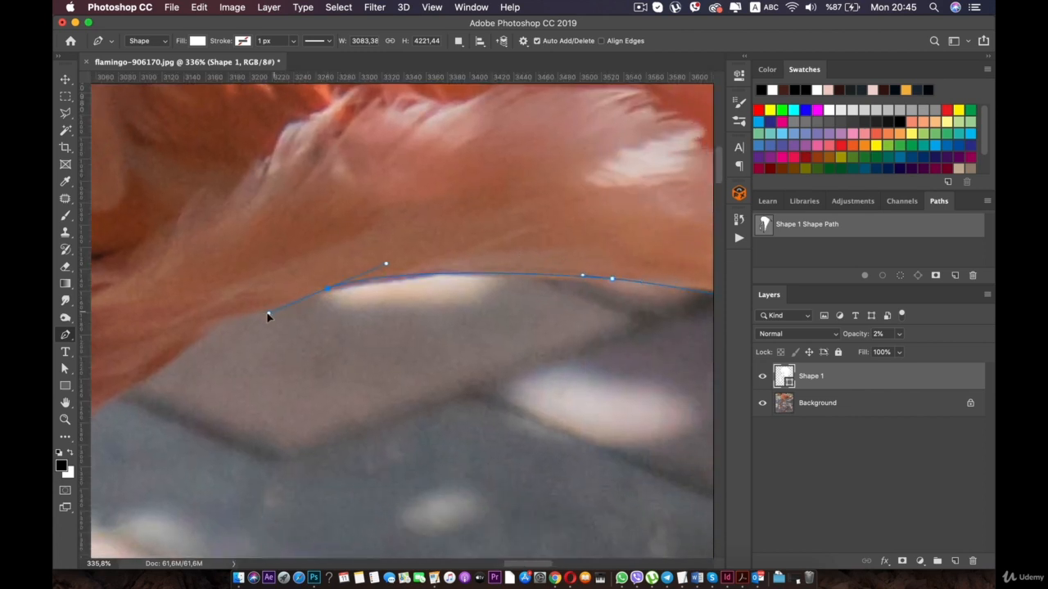
# - Continue the outline along the body's underside, from the pale stone down the gentle slope beside the brown slab
pyautogui.moveTo(248, 310); pyautogui.dragTo(248, 311)
pyautogui.moveTo(192, 338); pyautogui.dragTo(182, 345)
pyautogui.press('space')
pyautogui.moveTo(274, 262); pyautogui.dragTo(483, 178)
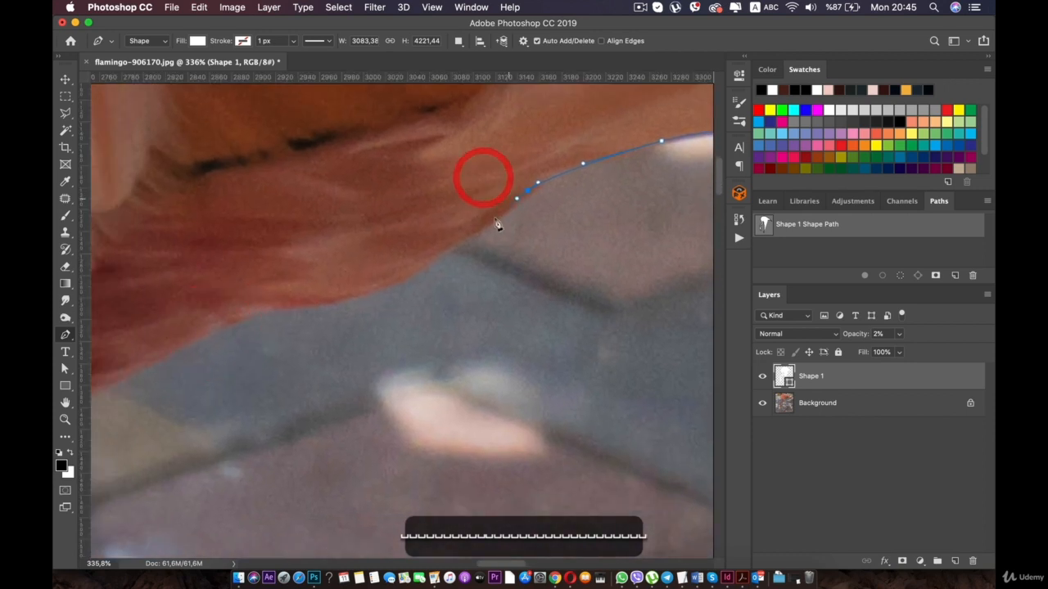
pyautogui.click(401, 272)
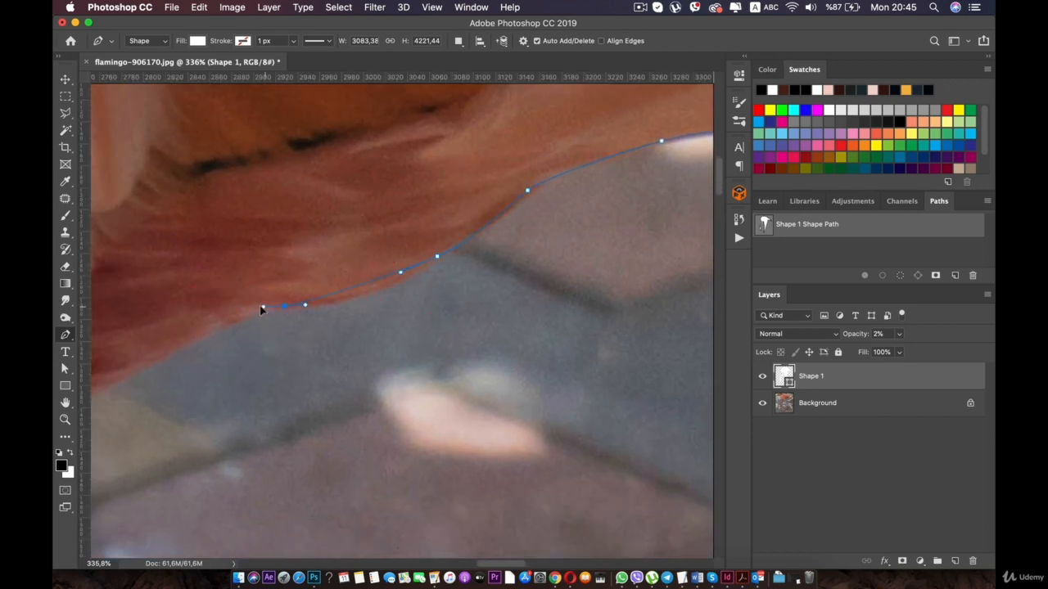
pyautogui.press('space')
pyautogui.moveTo(344, 273); pyautogui.dragTo(591, 242)
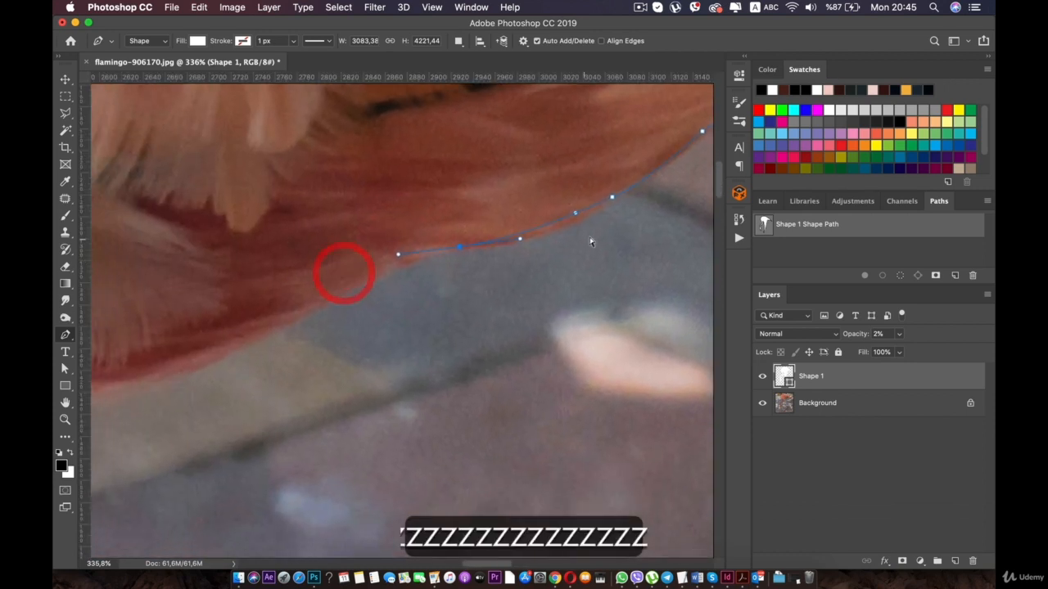
pyautogui.moveTo(524, 238); pyautogui.dragTo(467, 243)
pyautogui.press('super+z')
pyautogui.press('super+z')
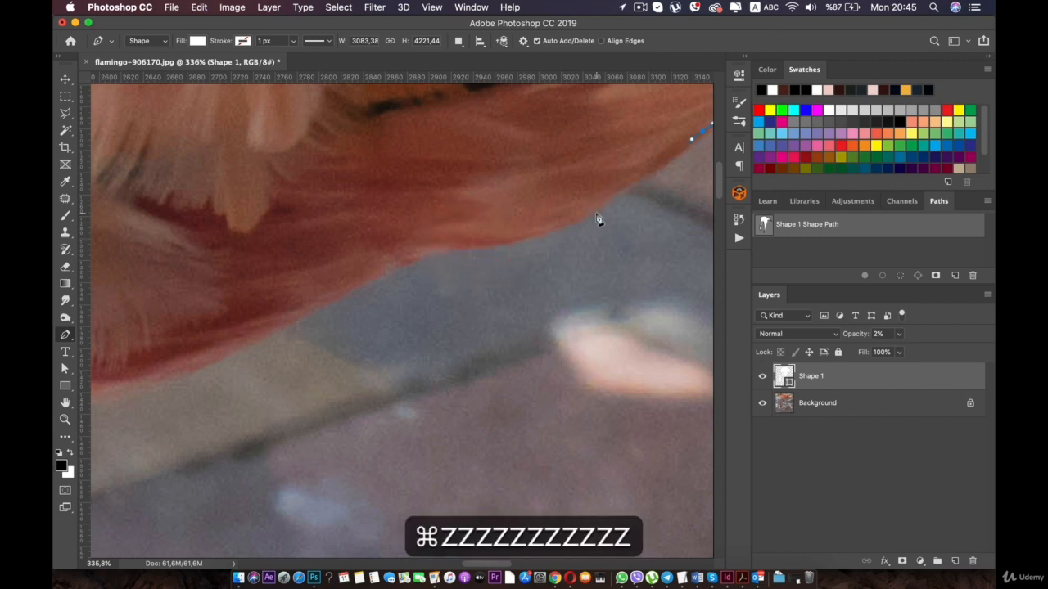
# - Trace the body's dark red lower edge along the grey and tan slabs with smooth anchors
pyautogui.moveTo(551, 231); pyautogui.dragTo(495, 243)
pyautogui.moveTo(430, 254); pyautogui.dragTo(417, 256)
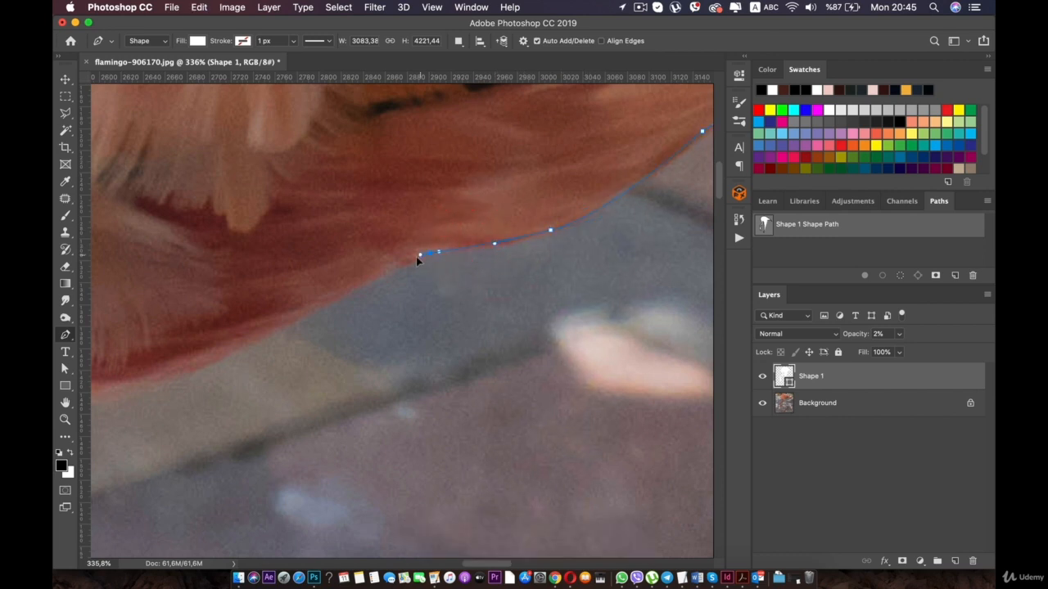
pyautogui.moveTo(258, 338); pyautogui.dragTo(457, 247)
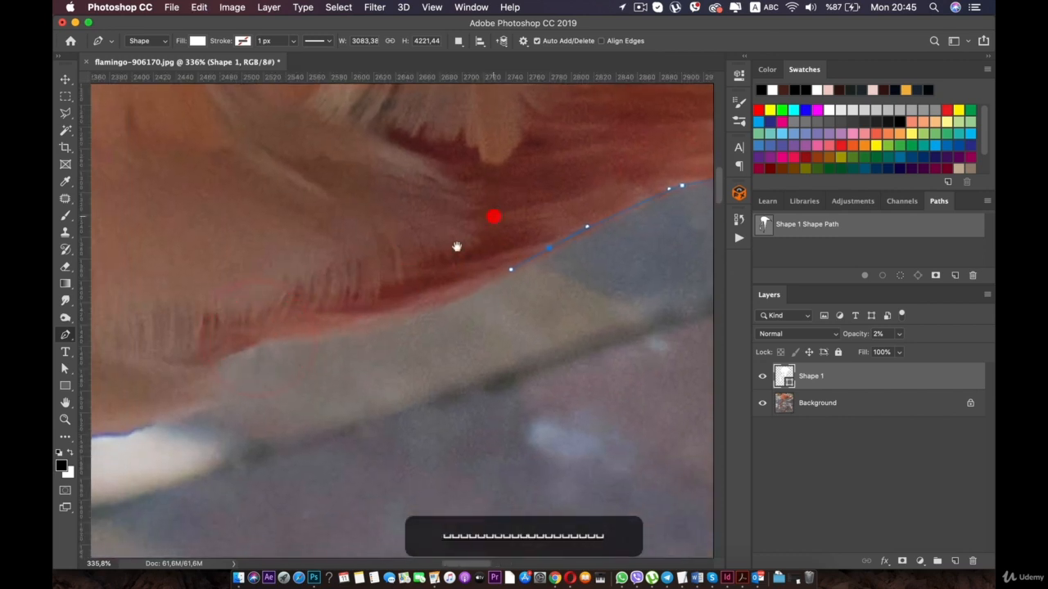
pyautogui.moveTo(348, 329); pyautogui.dragTo(298, 336)
# - Carry the outline around the rounded belly notch and along the white patch to the top of the rear leg
pyautogui.moveTo(227, 355); pyautogui.dragTo(155, 421)
pyautogui.click(198, 370)
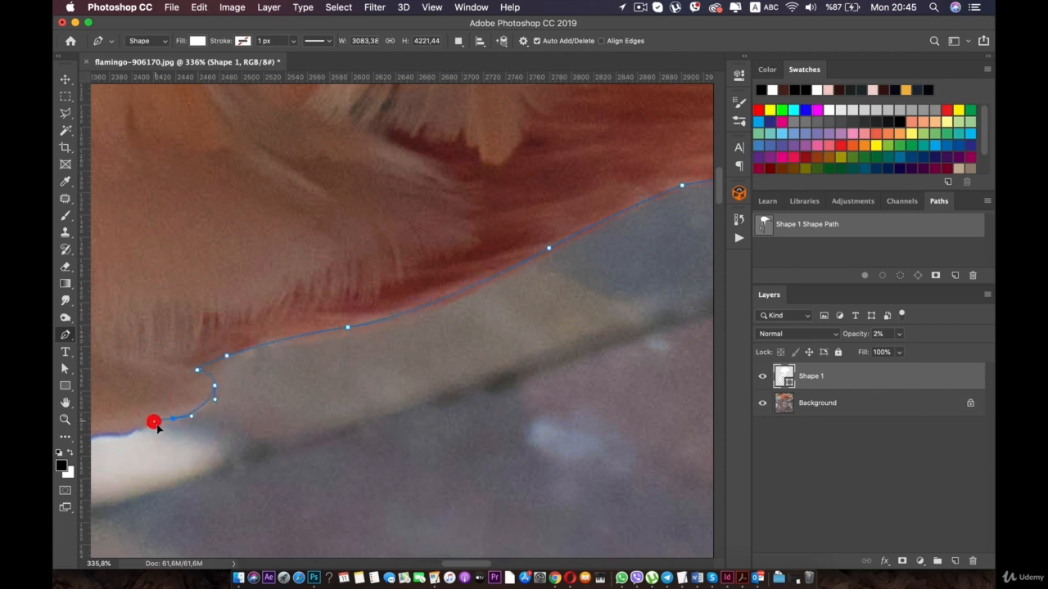
pyautogui.moveTo(149, 319); pyautogui.dragTo(495, 233)
pyautogui.moveTo(470, 349); pyautogui.dragTo(404, 366)
pyautogui.click(426, 357)
pyautogui.press('super+z')
pyautogui.click(386, 372)
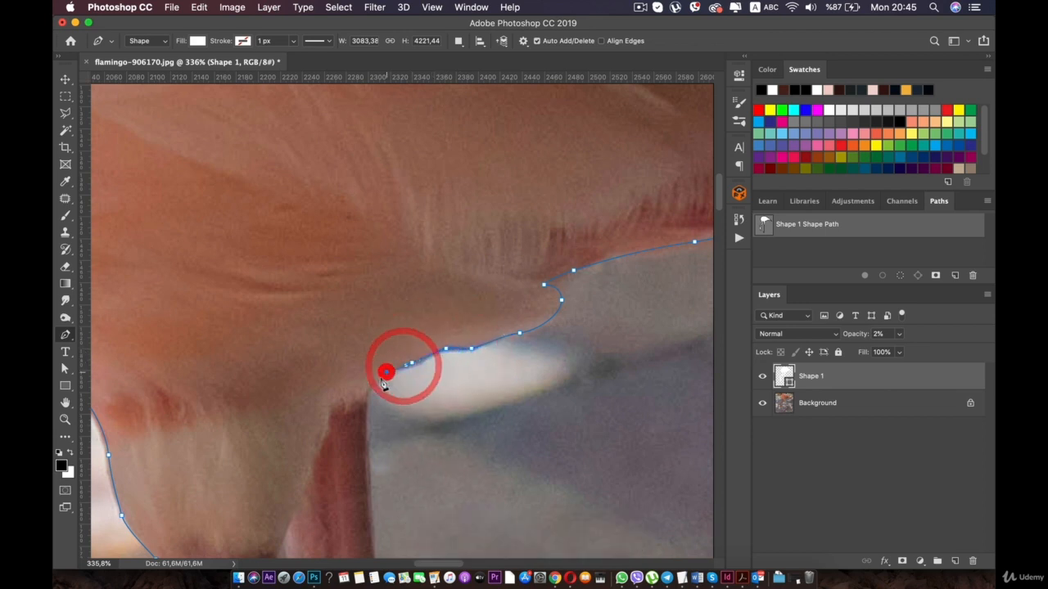
pyautogui.click(367, 388)
# - Trace the outer edge of the rear leg from the belly down to just above the knee joint
pyautogui.moveTo(365, 409); pyautogui.dragTo(366, 426)
pyautogui.moveTo(353, 333); pyautogui.dragTo(337, 166)
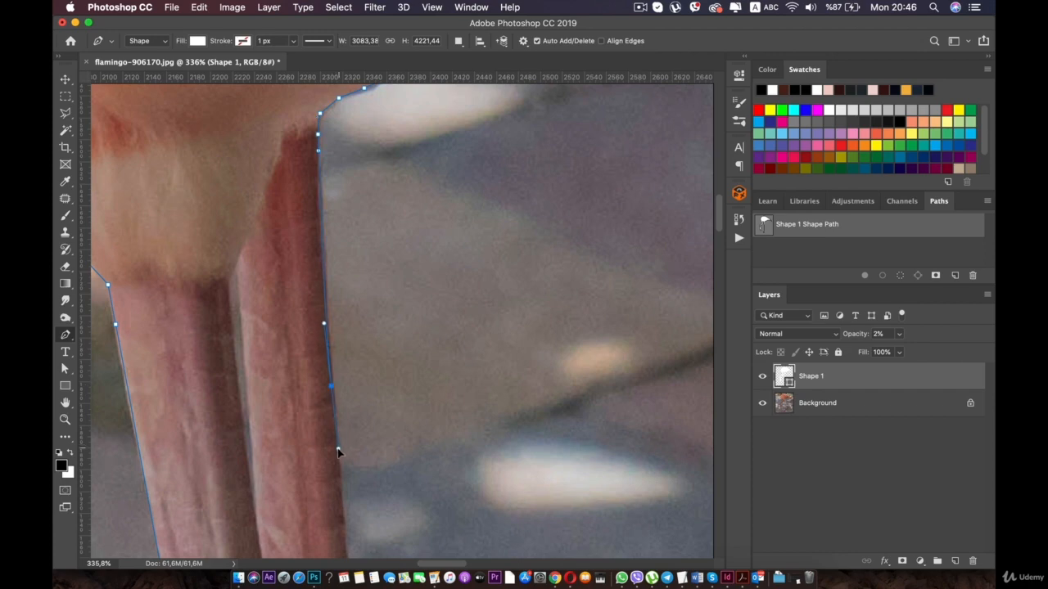
pyautogui.moveTo(336, 450); pyautogui.dragTo(298, 165)
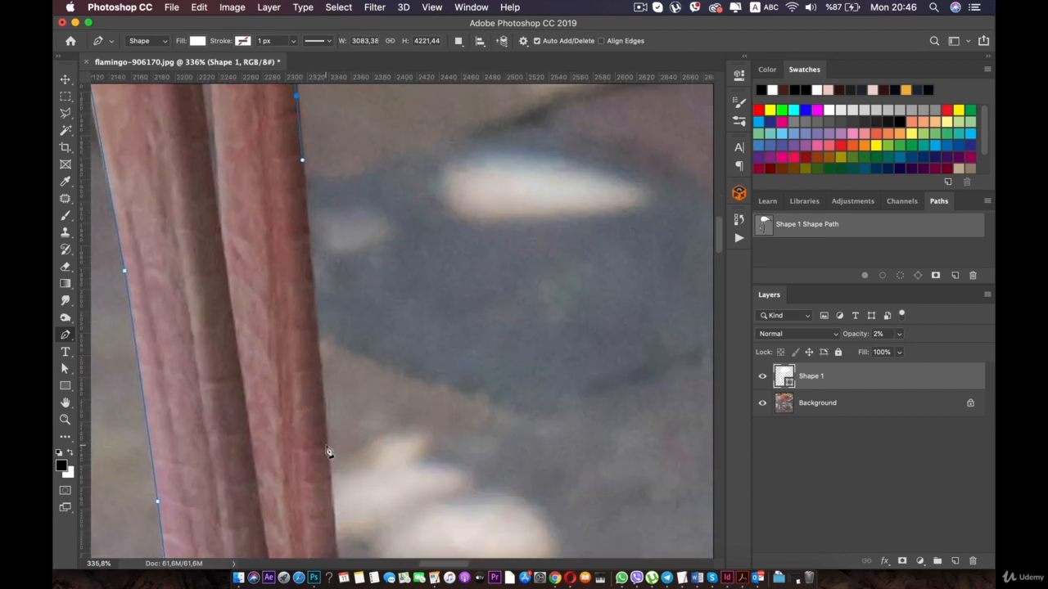
pyautogui.moveTo(328, 473); pyautogui.dragTo(293, 129)
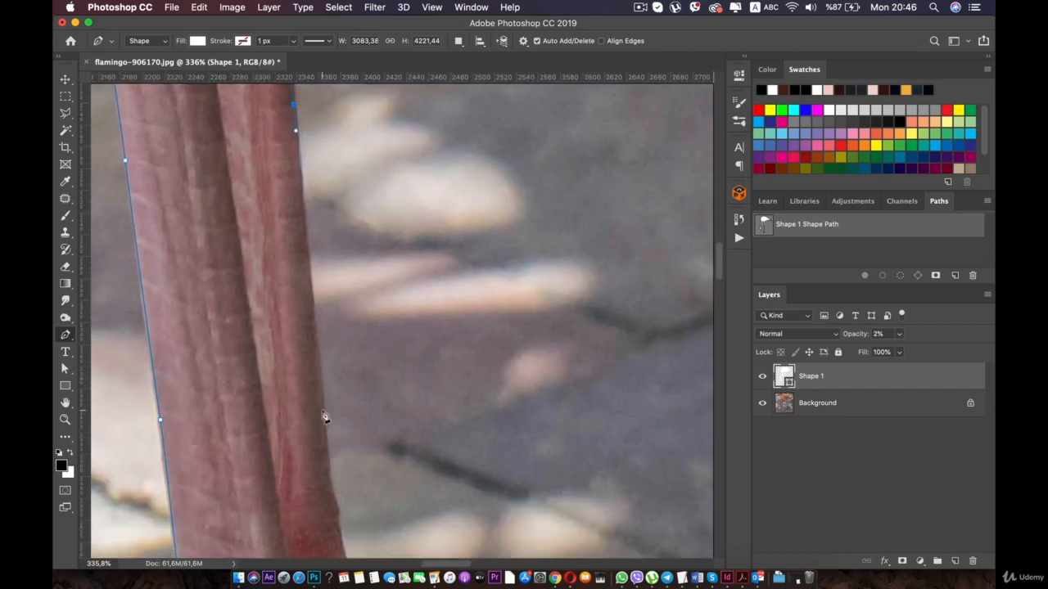
pyautogui.moveTo(330, 474); pyautogui.dragTo(312, 205)
pyautogui.click(325, 241)
# - Redo the anchors at the top of the knee joint and follow its outer bulge beside the pale stones
pyautogui.scroll(4, 382, 257)
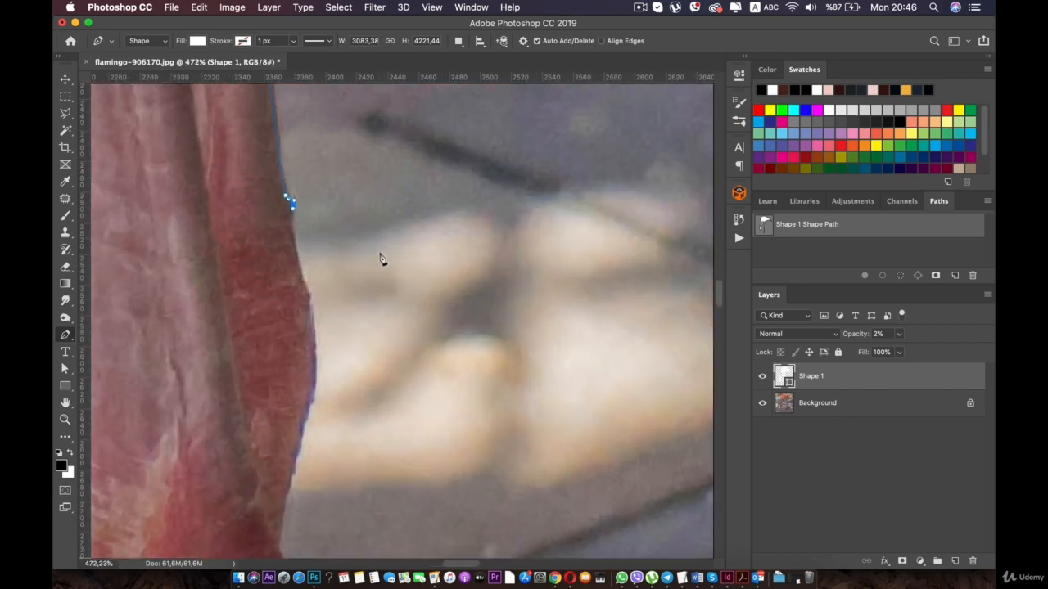
pyautogui.moveTo(270, 160); pyautogui.dragTo(348, 216)
pyautogui.press('super+z')
pyautogui.press('super+z')
pyautogui.press('super+z')
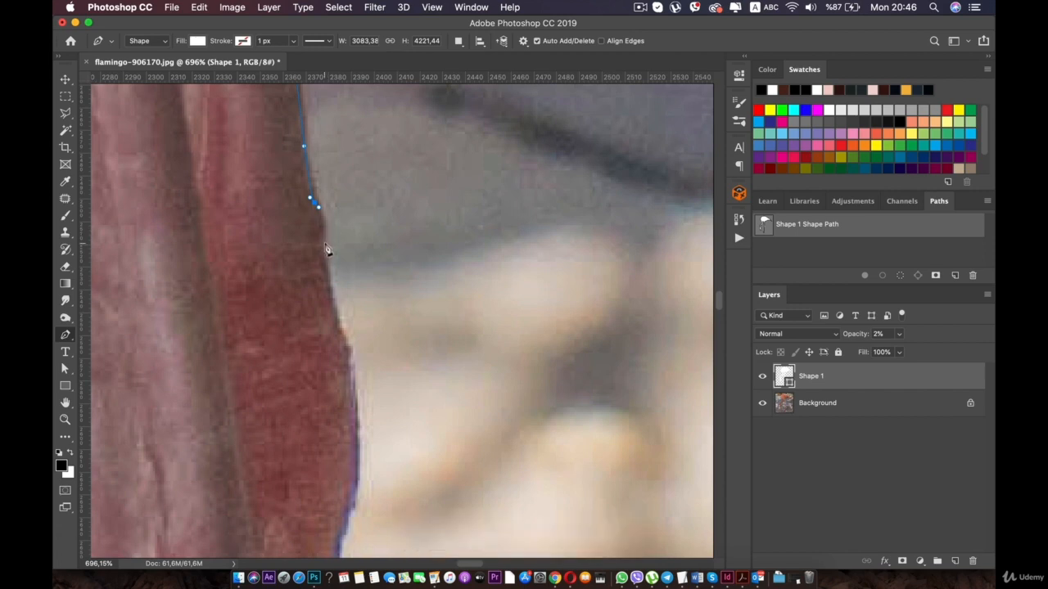
pyautogui.click(332, 317)
pyautogui.moveTo(347, 351); pyautogui.dragTo(422, 259)
pyautogui.click(400, 326)
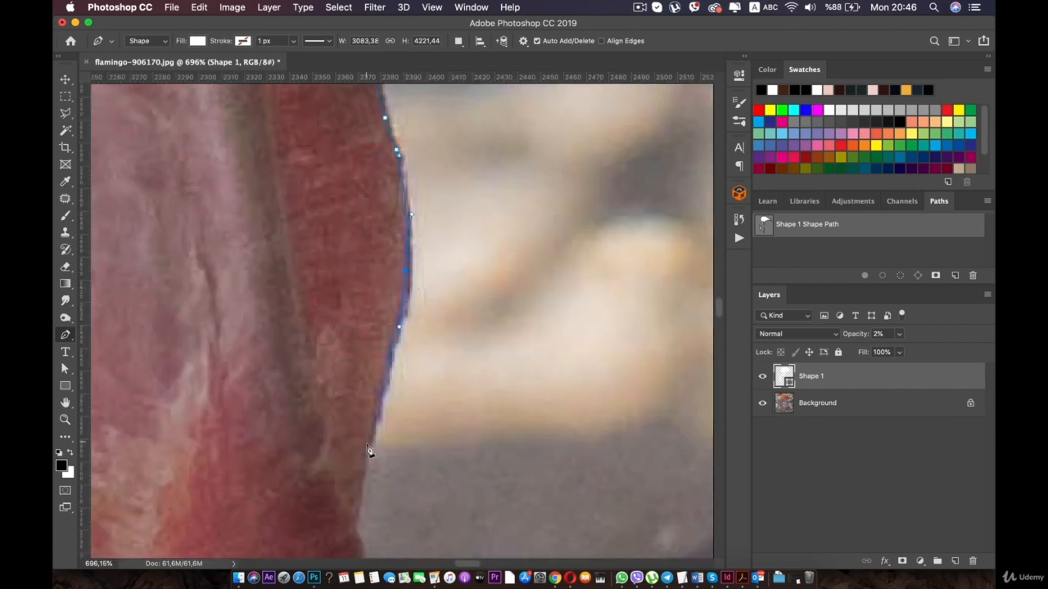
# - Trace the lower half of the knee joint around its second bulge to where the leg narrows
pyautogui.moveTo(357, 517); pyautogui.dragTo(331, 214)
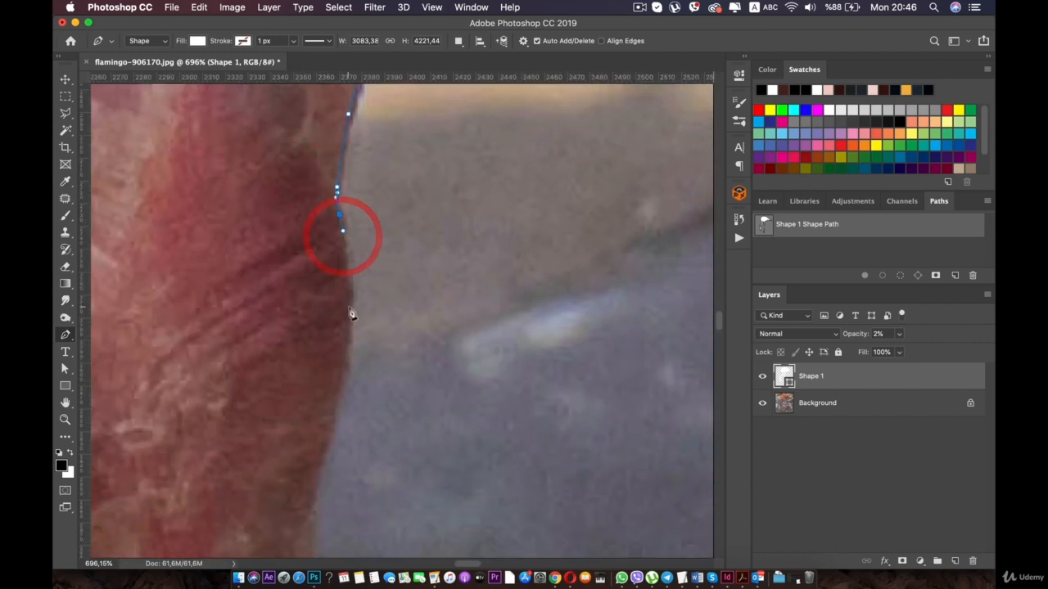
pyautogui.click(332, 429)
pyautogui.moveTo(332, 434); pyautogui.dragTo(334, 273)
pyautogui.click(330, 329)
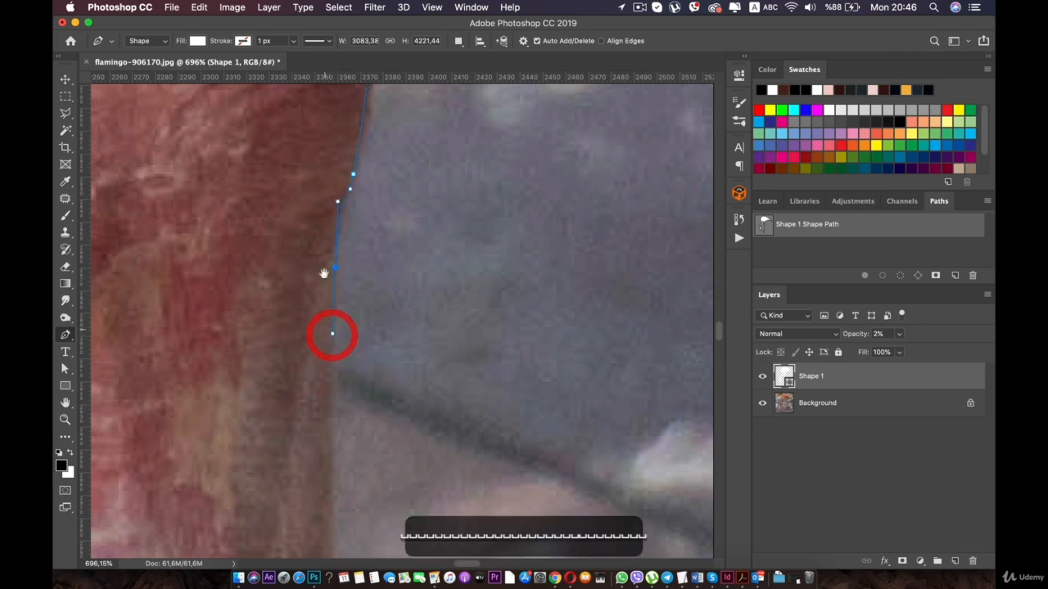
# - Trace the straight outer edge of the leg below the knee, down past the pale sunlit patches
pyautogui.moveTo(330, 333); pyautogui.dragTo(320, 271)
pyautogui.moveTo(323, 424); pyautogui.dragTo(319, 234)
pyautogui.moveTo(340, 421); pyautogui.dragTo(333, 302)
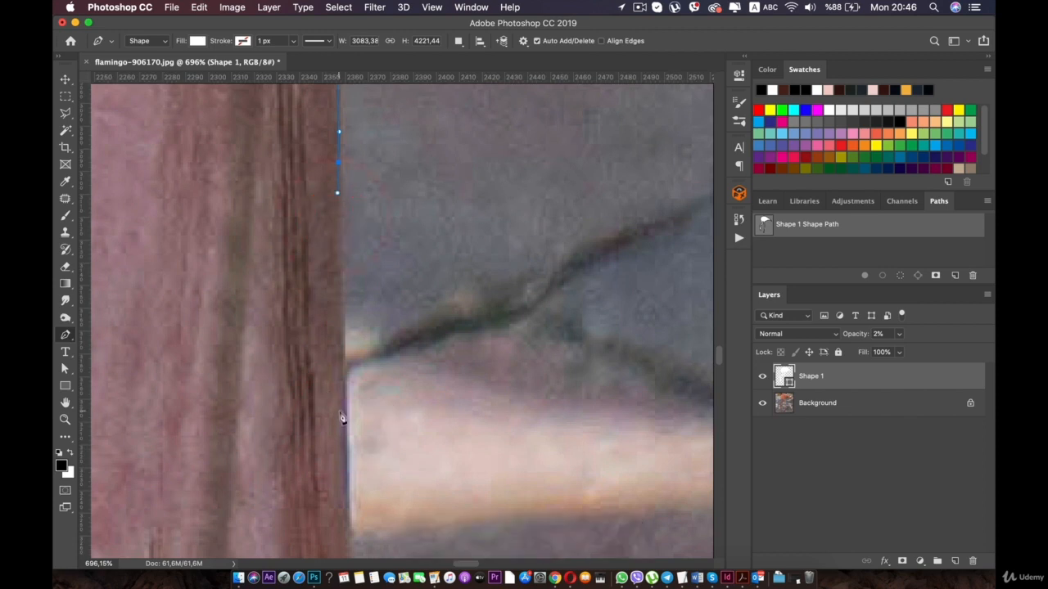
pyautogui.moveTo(342, 457); pyautogui.dragTo(340, 461)
pyautogui.moveTo(341, 461); pyautogui.dragTo(336, 247)
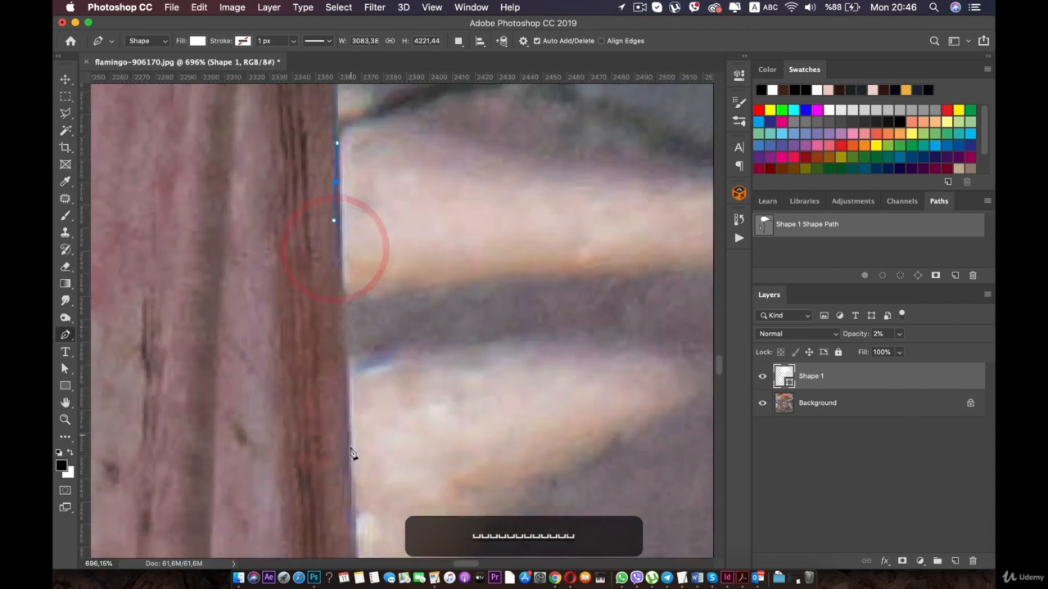
pyautogui.moveTo(347, 455); pyautogui.dragTo(350, 471)
pyautogui.moveTo(348, 510); pyautogui.dragTo(330, 264)
pyautogui.scroll(-10, 342, 460)
pyautogui.scroll(8, 345, 425)
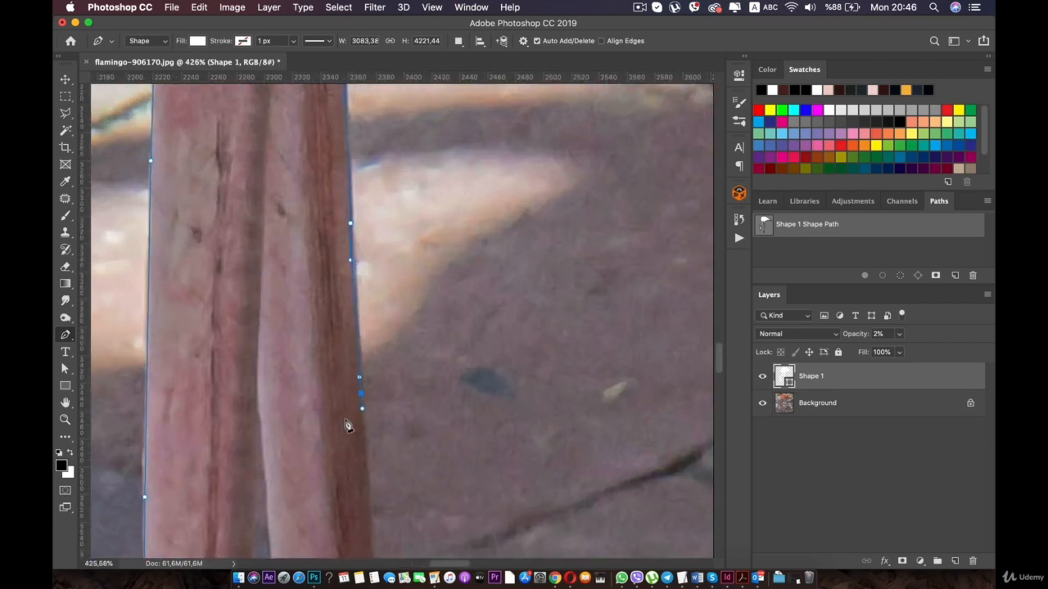
# - Trace the slanting lower section of the rear leg beside the dark paving with smooth anchors
pyautogui.moveTo(349, 424); pyautogui.dragTo(295, 235)
pyautogui.scroll(2, 301, 238)
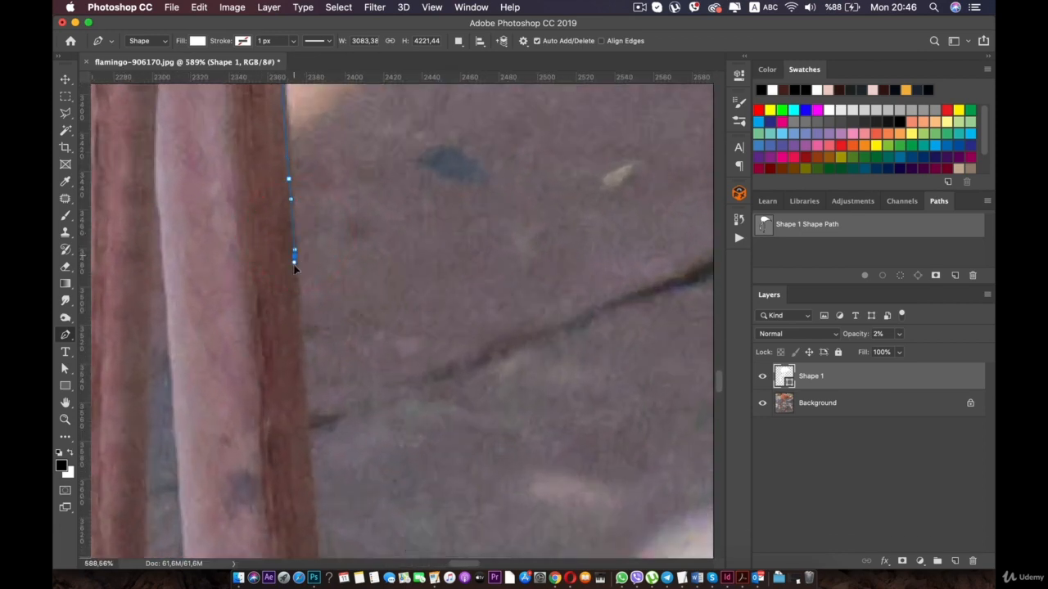
pyautogui.moveTo(298, 292); pyautogui.dragTo(299, 143)
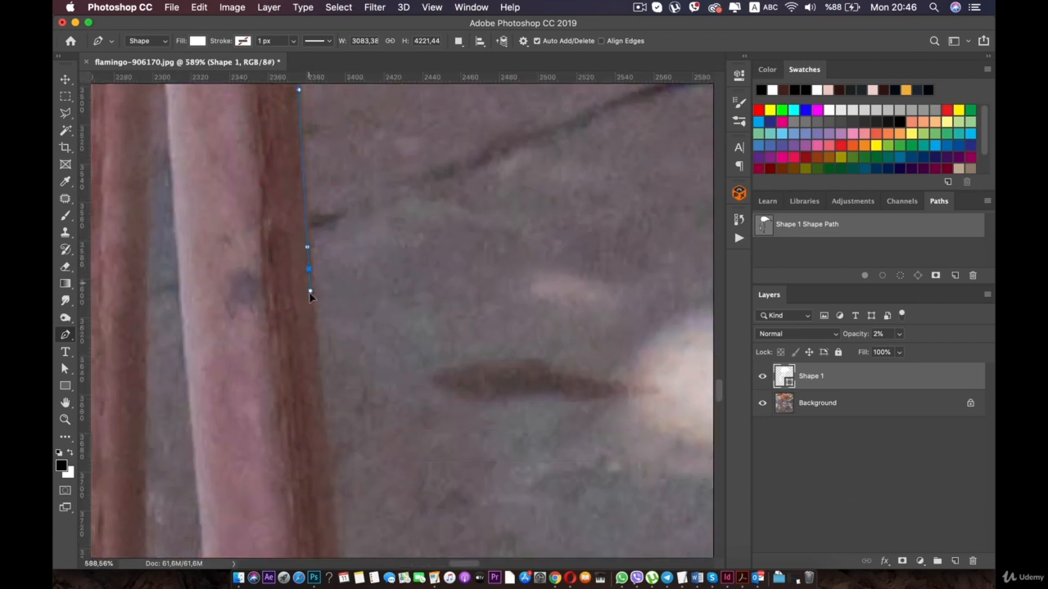
pyautogui.moveTo(325, 471)
pyautogui.mouseDown()
pyautogui.moveTo(328, 484)
pyautogui.moveTo(311, 246)
pyautogui.mouseUp()
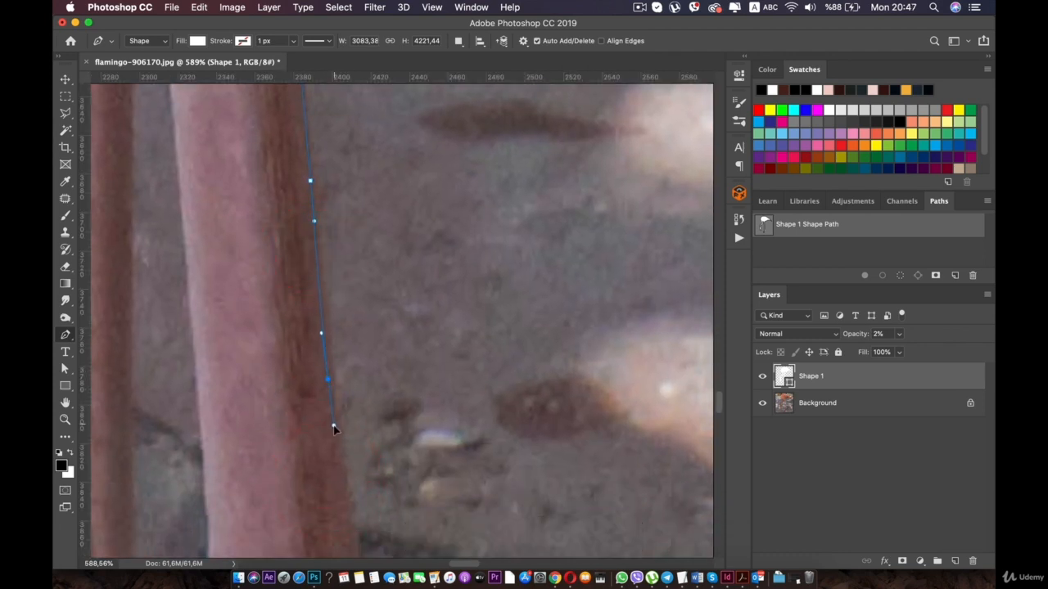
pyautogui.moveTo(333, 428); pyautogui.dragTo(319, 240)
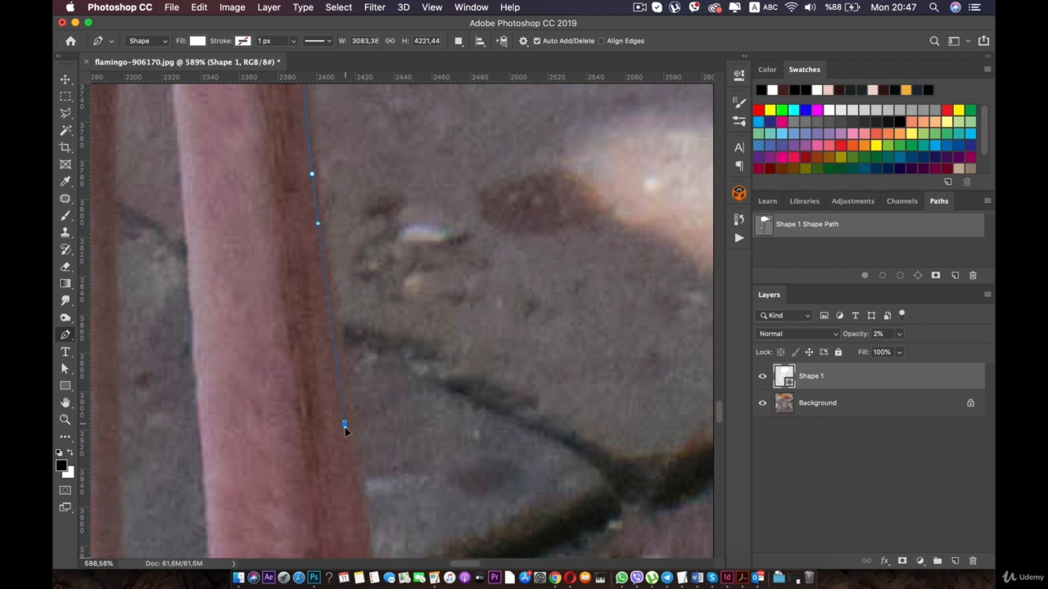
# - Trace the rear foot's ankle and heel, looping around the small hind toe
pyautogui.moveTo(348, 461); pyautogui.dragTo(343, 253)
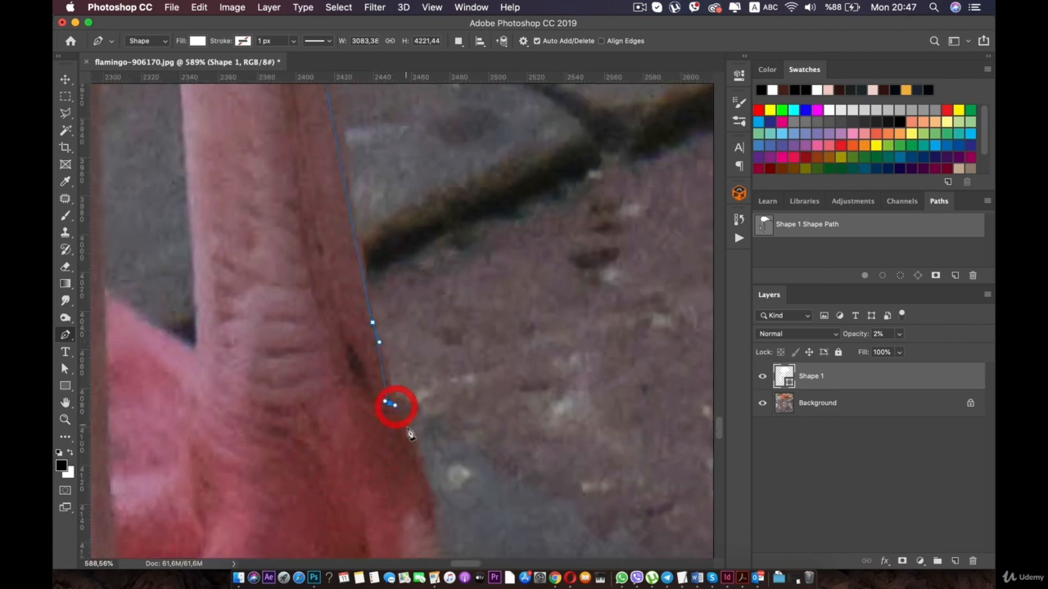
pyautogui.moveTo(433, 484); pyautogui.dragTo(444, 308)
pyautogui.moveTo(443, 330); pyautogui.dragTo(456, 400)
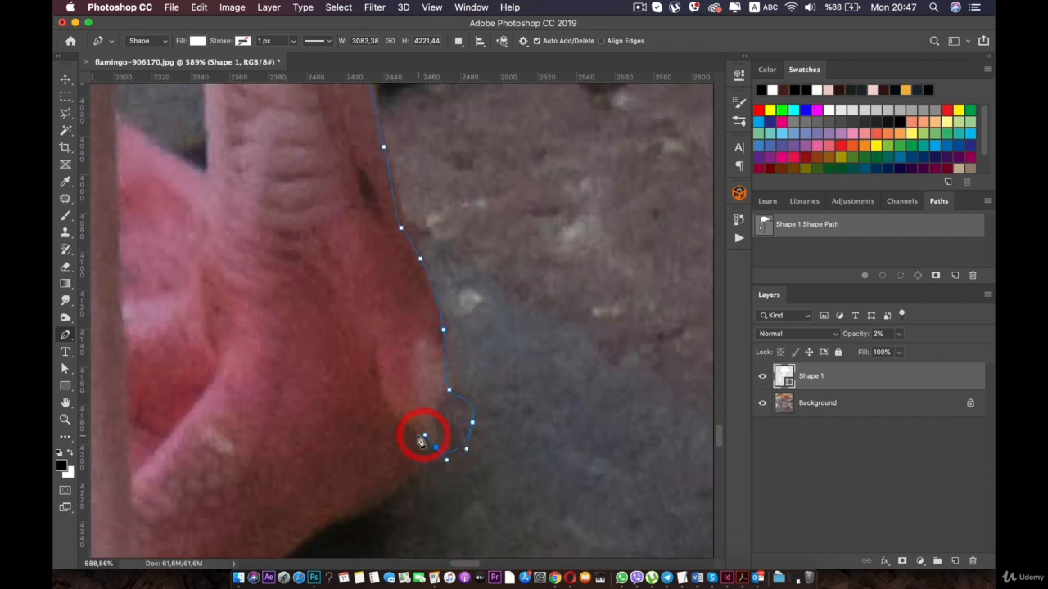
pyautogui.moveTo(419, 472); pyautogui.dragTo(412, 483)
# - Trace the rear foot's underside along its shadow to the front leg and begin down that leg's edge
pyautogui.moveTo(411, 483); pyautogui.dragTo(475, 287)
pyautogui.moveTo(448, 326); pyautogui.dragTo(429, 330)
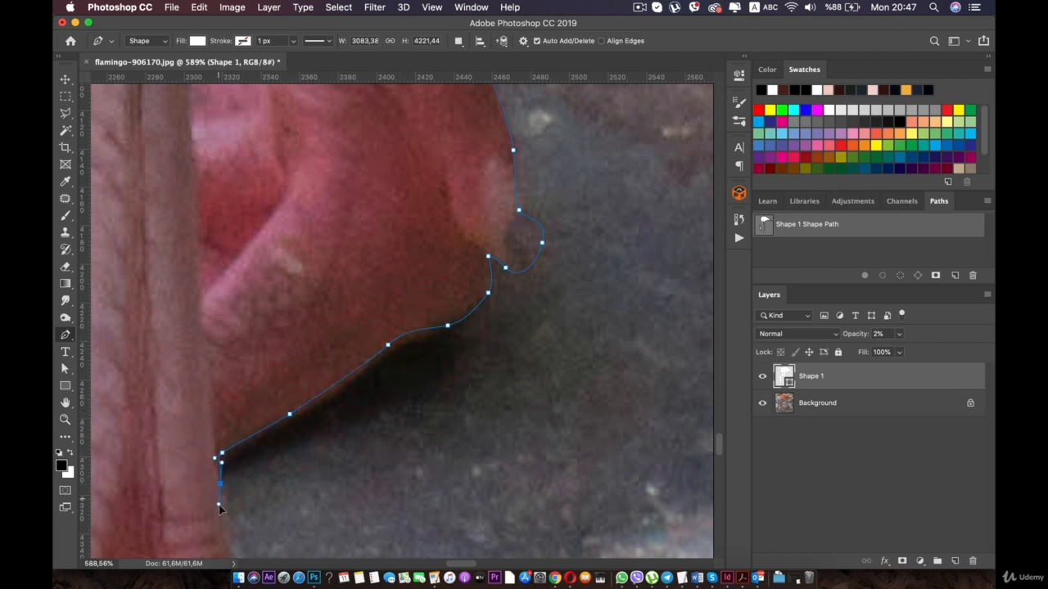
pyautogui.moveTo(219, 505)
pyautogui.mouseDown()
pyautogui.moveTo(221, 496)
pyautogui.moveTo(223, 505)
pyautogui.mouseUp()
pyautogui.press('super+z')
pyautogui.moveTo(223, 505); pyautogui.dragTo(232, 253)
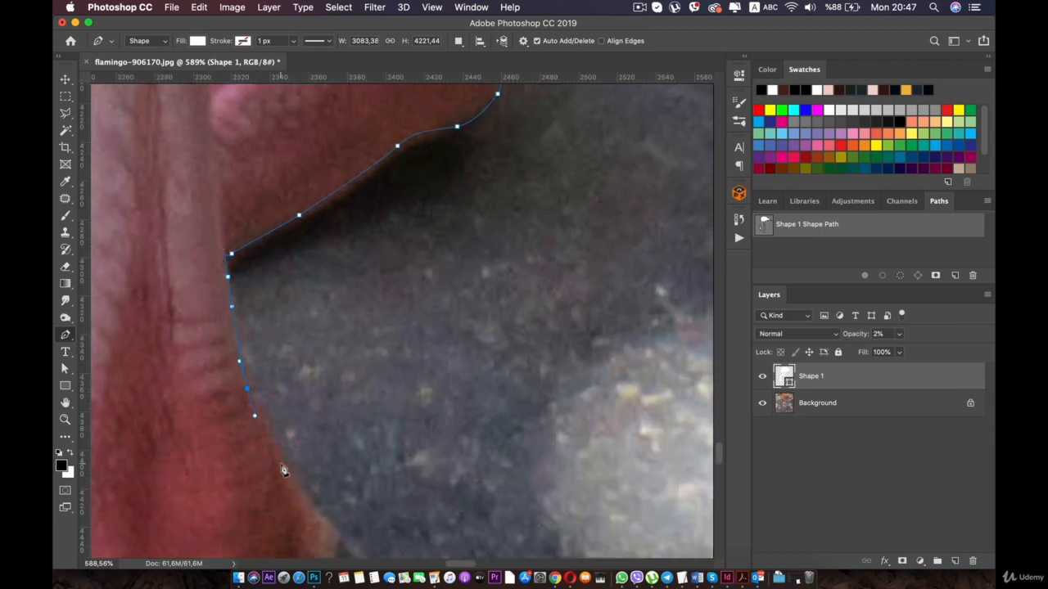
# - Trace the front foot's heel and go around its protruding hind toe
pyautogui.moveTo(336, 535); pyautogui.dragTo(410, 351)
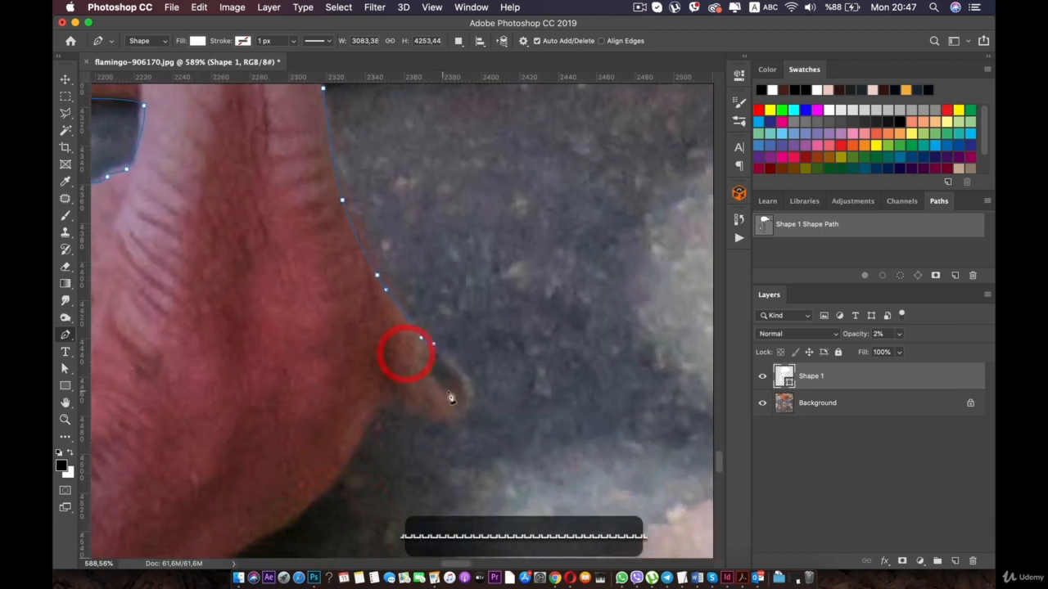
pyautogui.click(471, 386)
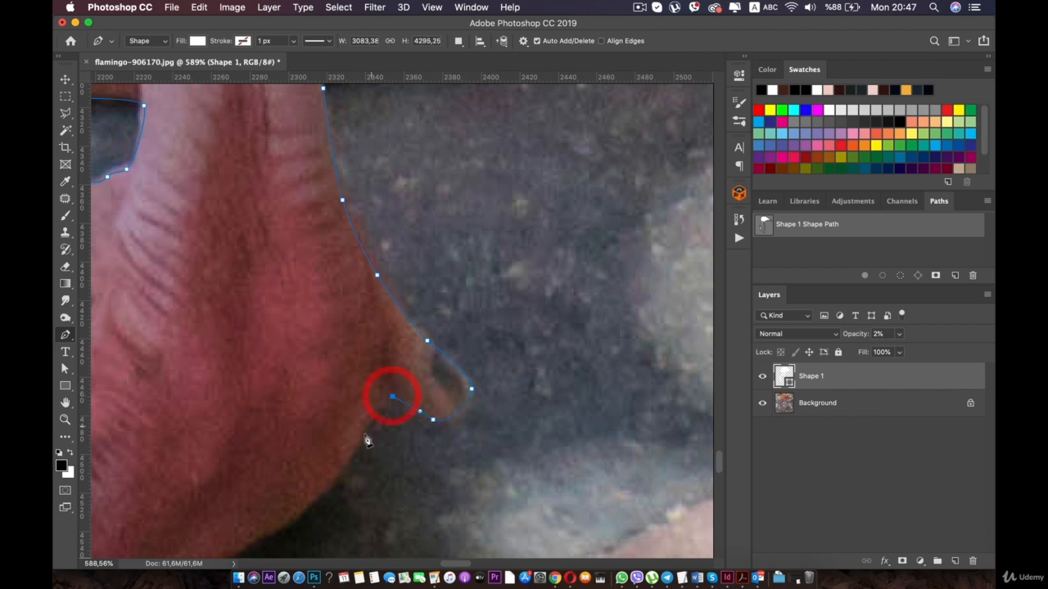
pyautogui.click(351, 469)
# - Trace the front foot's underside from the heel along the shadow to the lower toe with smooth anchors
pyautogui.moveTo(296, 485); pyautogui.dragTo(400, 306)
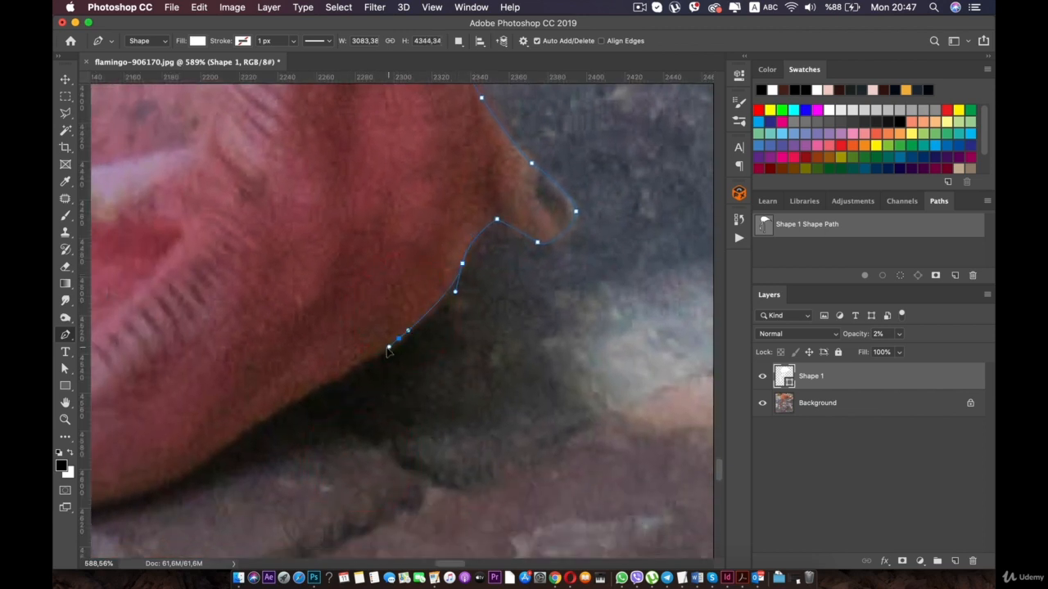
pyautogui.moveTo(389, 351); pyautogui.dragTo(378, 353)
pyautogui.click(236, 435)
pyautogui.moveTo(196, 451); pyautogui.dragTo(450, 303)
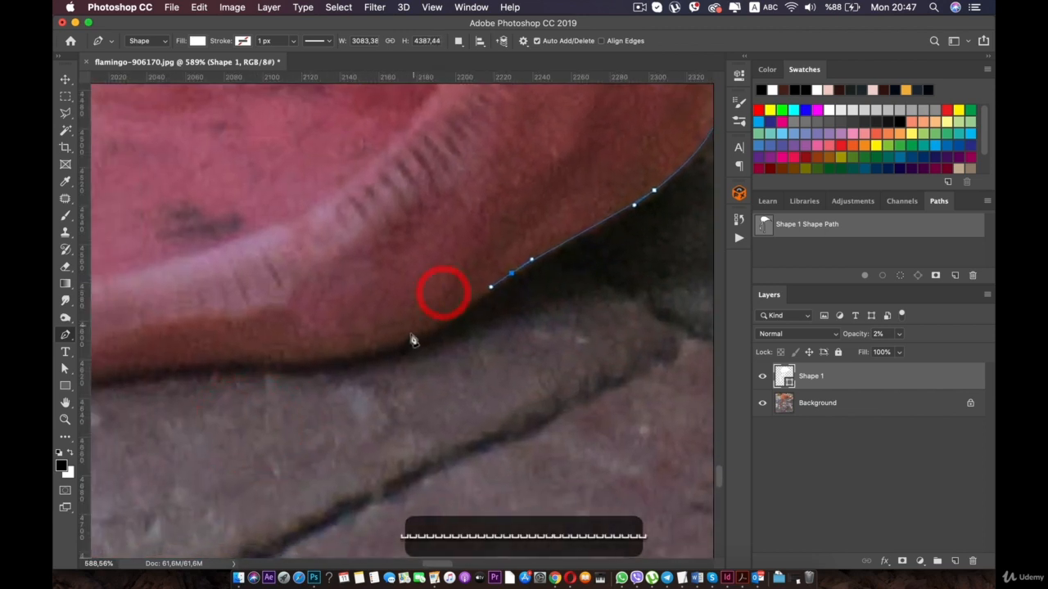
pyautogui.click(401, 345)
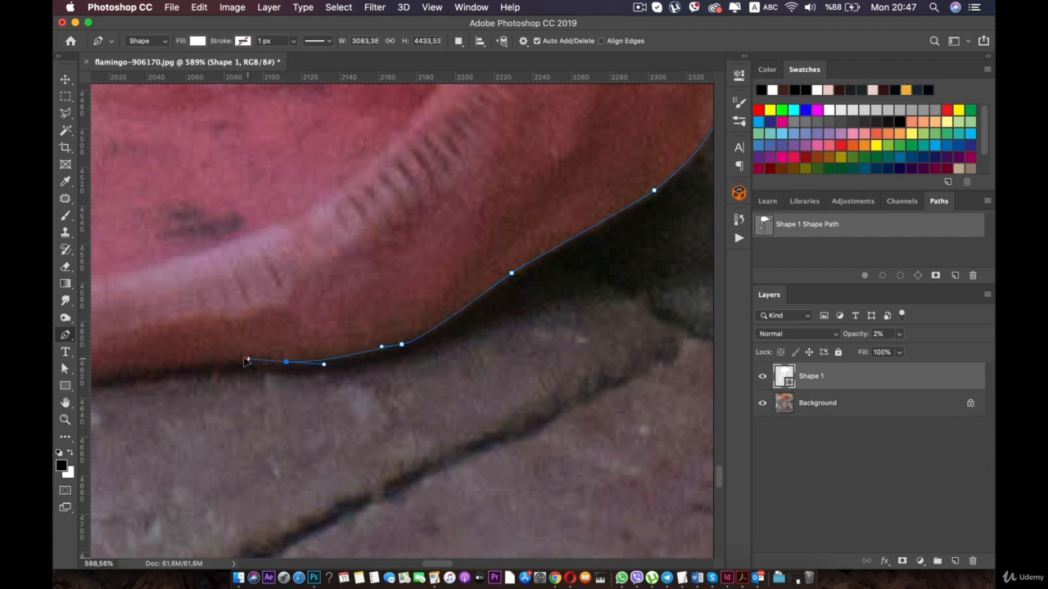
pyautogui.moveTo(206, 340); pyautogui.dragTo(386, 341)
pyautogui.moveTo(332, 388); pyautogui.dragTo(304, 388)
pyautogui.moveTo(176, 339); pyautogui.dragTo(311, 381)
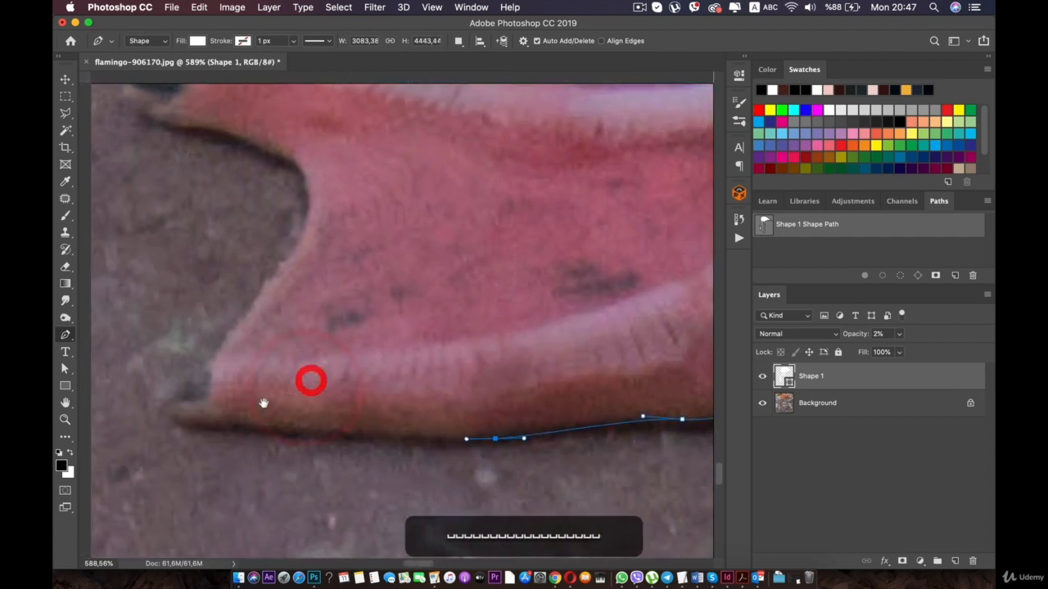
# - Trace around the tip of the front foot's lower toe and up the concave edge of the webbing
pyautogui.moveTo(249, 425); pyautogui.dragTo(182, 407)
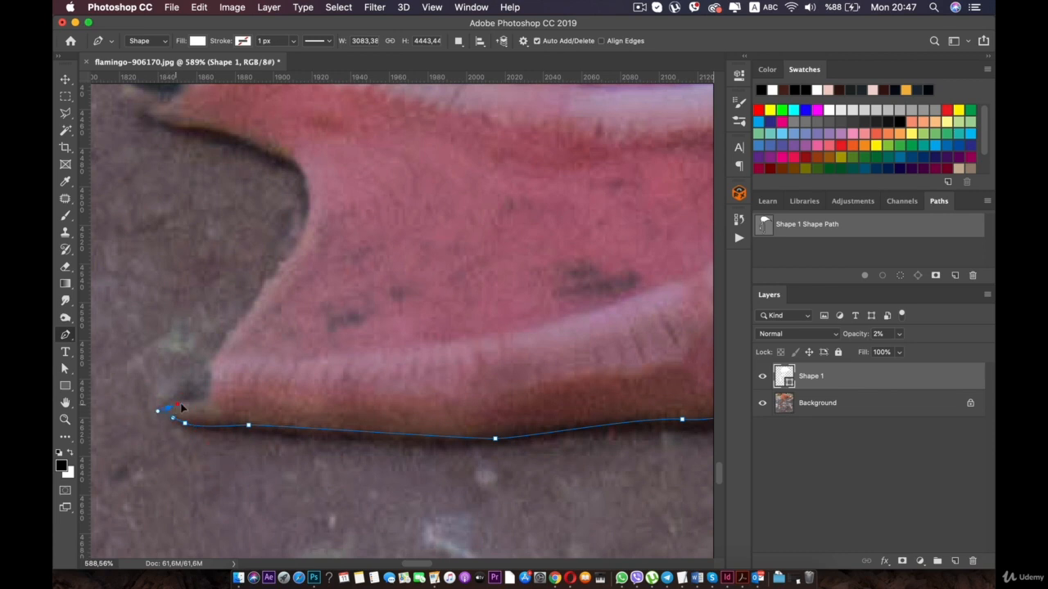
pyautogui.click(286, 255)
pyautogui.click(308, 199)
pyautogui.moveTo(308, 199); pyautogui.dragTo(366, 298)
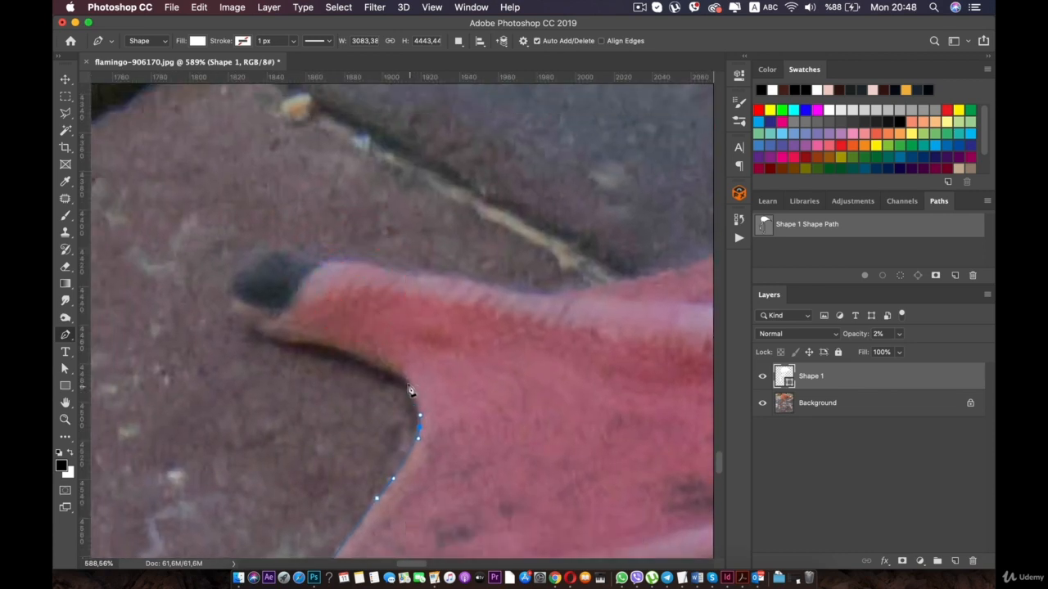
# - Trace around the dark claw of the front foot's upper toe and along its upper edge, closing the flamingo outline
pyautogui.moveTo(352, 355); pyautogui.dragTo(235, 260)
pyautogui.click(273, 243)
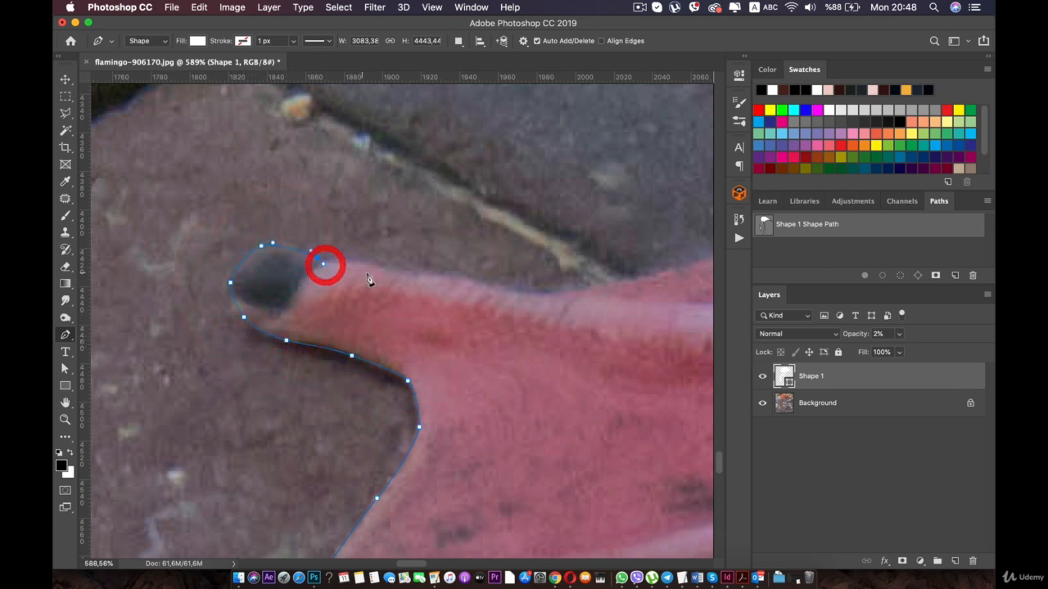
pyautogui.moveTo(456, 277); pyautogui.dragTo(280, 328)
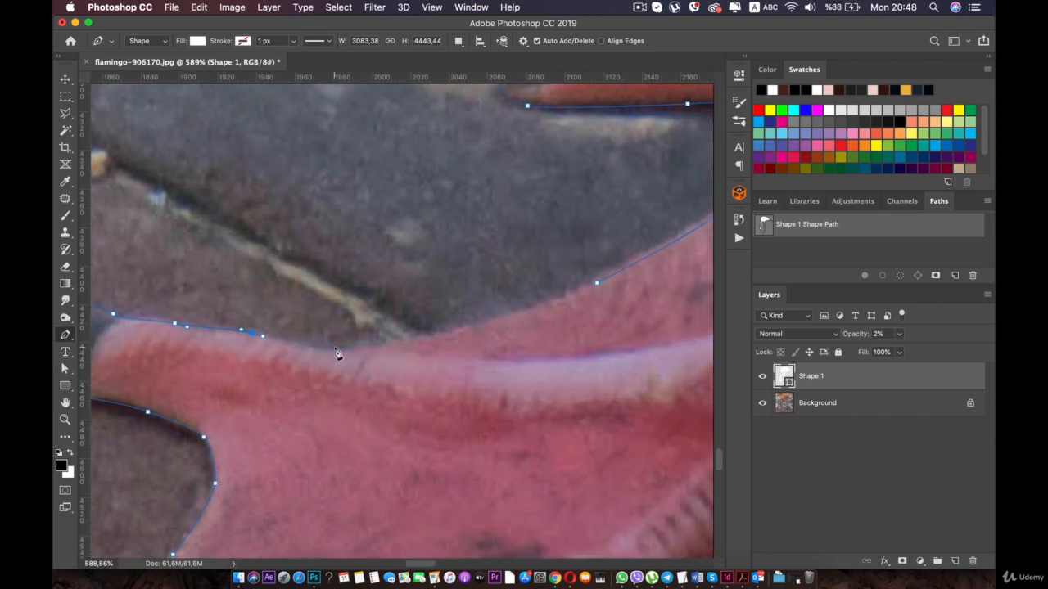
pyautogui.click(358, 354)
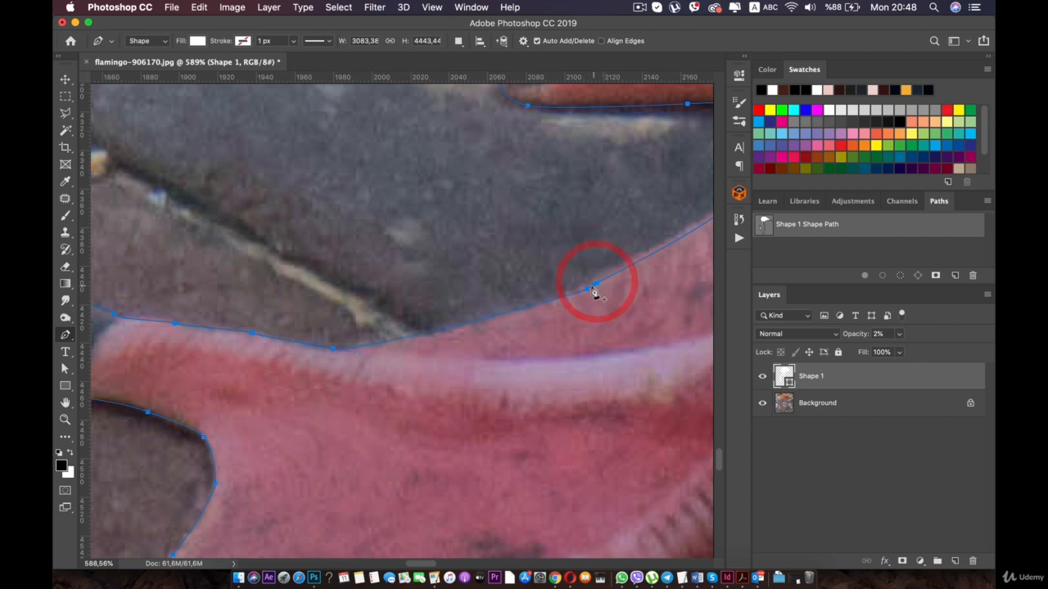
# - Examine the closed outline around the whole flamingo and the background gap between its lower legs
pyautogui.scroll(-3, 574, 300)
pyautogui.scroll(-8, 574, 303)
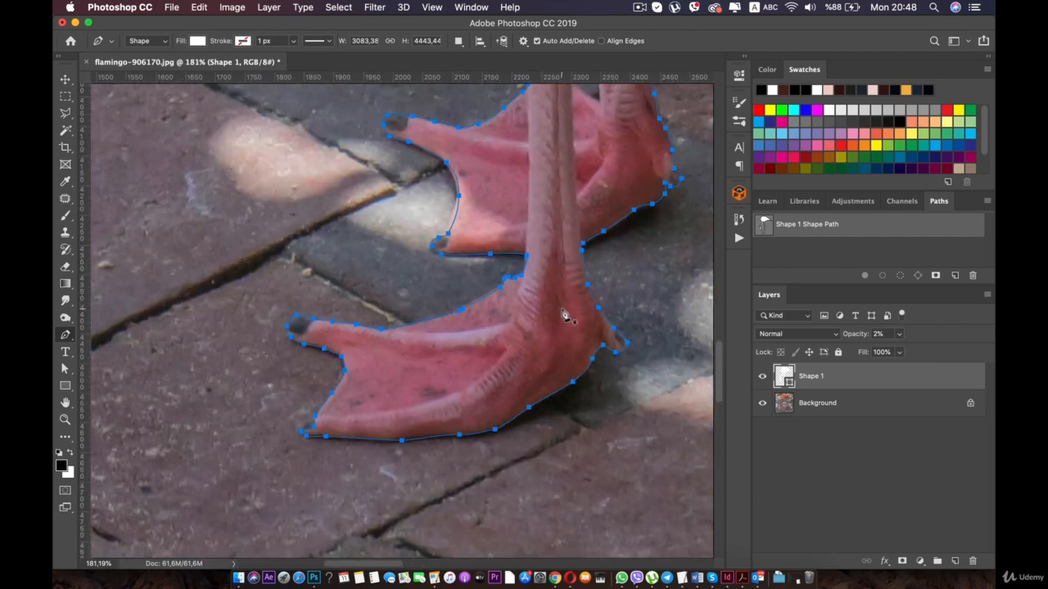
pyautogui.scroll(-2, 561, 315)
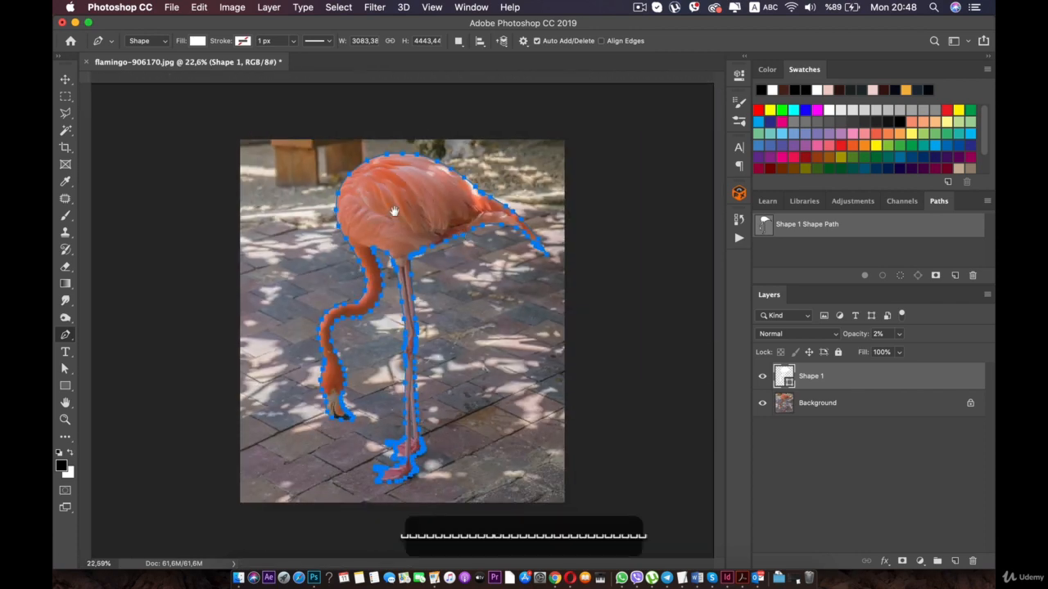
pyautogui.click(458, 231)
pyautogui.scroll(3, 398, 337)
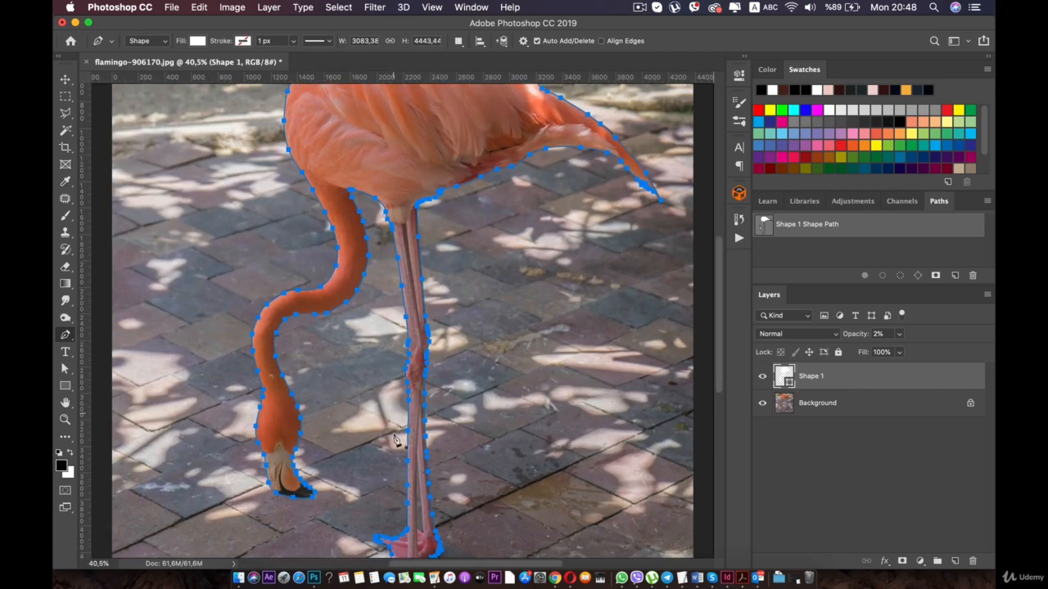
pyautogui.scroll(1, 398, 438)
pyautogui.press('space')
pyautogui.moveTo(371, 363); pyautogui.dragTo(344, 271)
pyautogui.scroll(3, 370, 367)
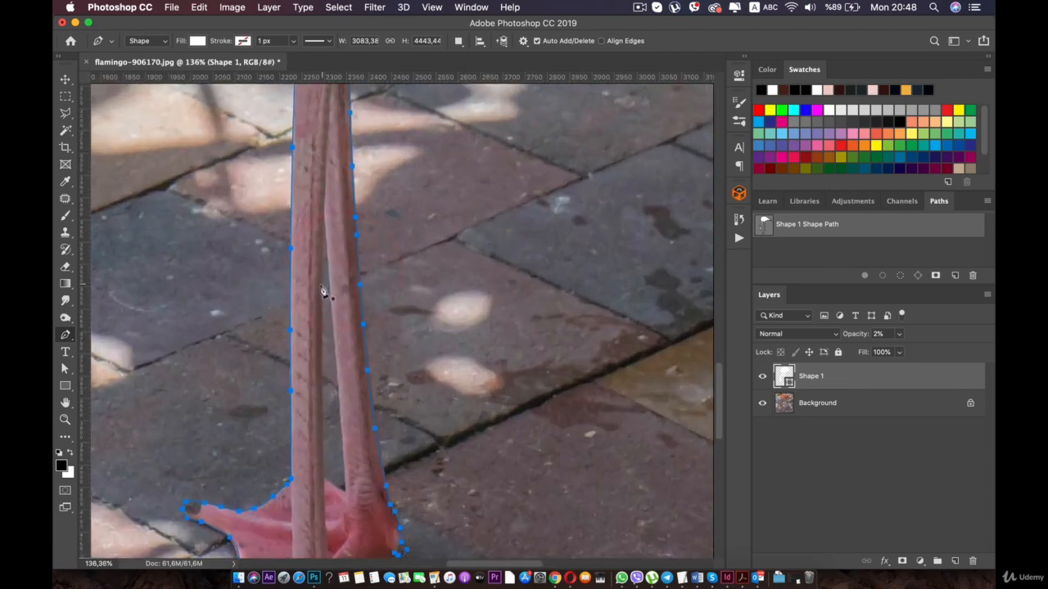
pyautogui.scroll(2, 327, 251)
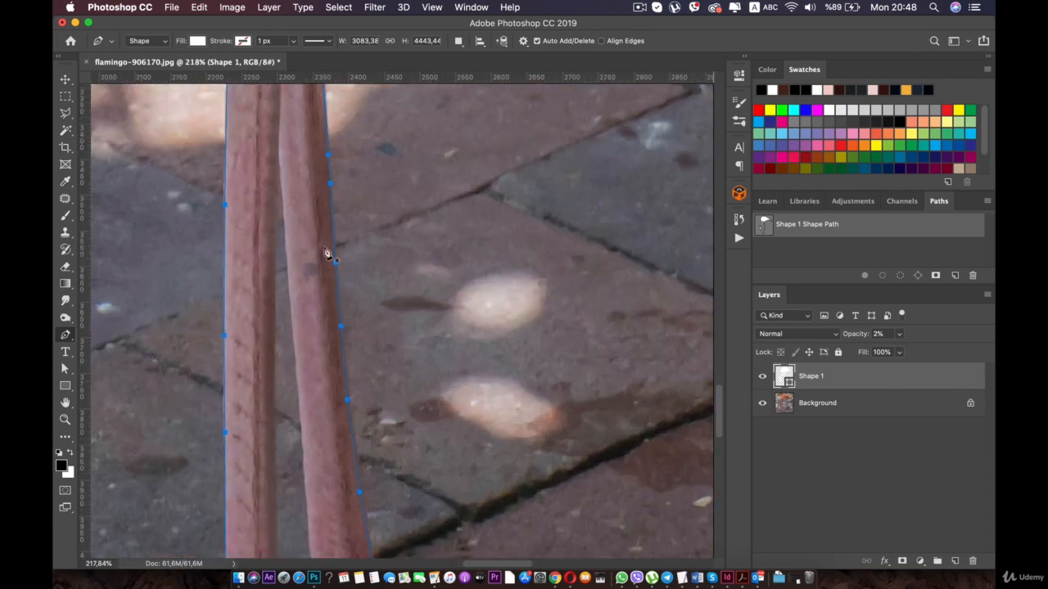
pyautogui.scroll(-5, 303, 221)
pyautogui.scroll(2, 363, 303)
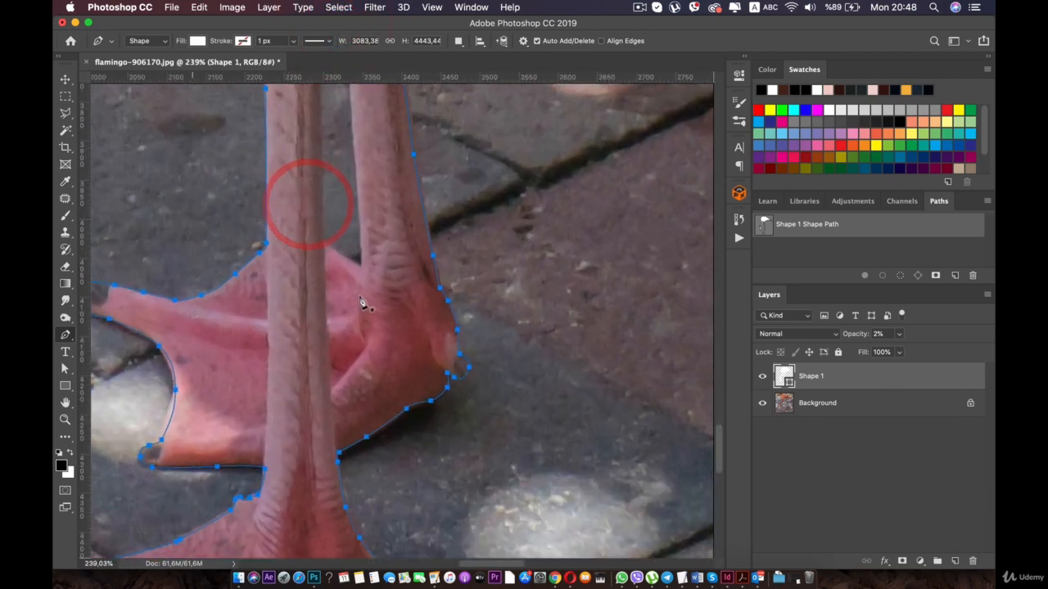
# - Start a new Pen shape at the bottom of the gap between the legs and trace up the rear leg's inner edge
pyautogui.moveTo(346, 225); pyautogui.dragTo(357, 316)
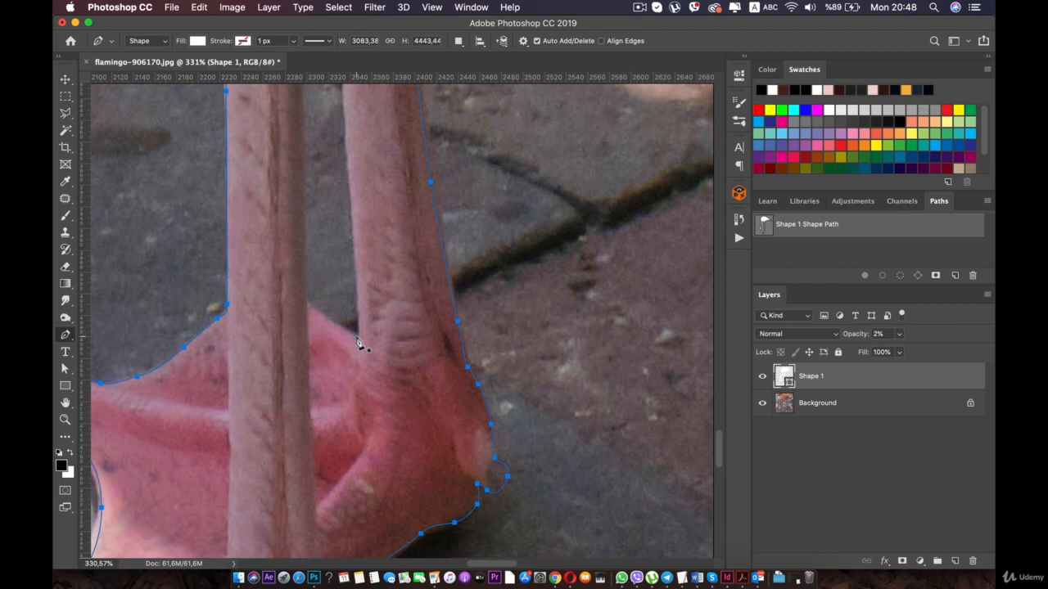
pyautogui.scroll(1, 358, 342)
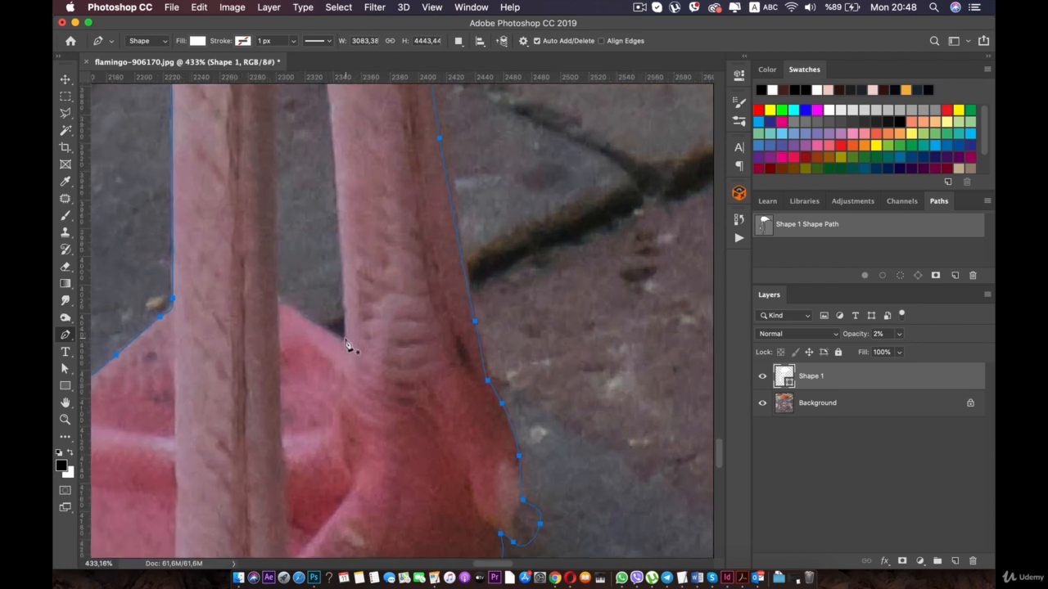
pyautogui.click(344, 337)
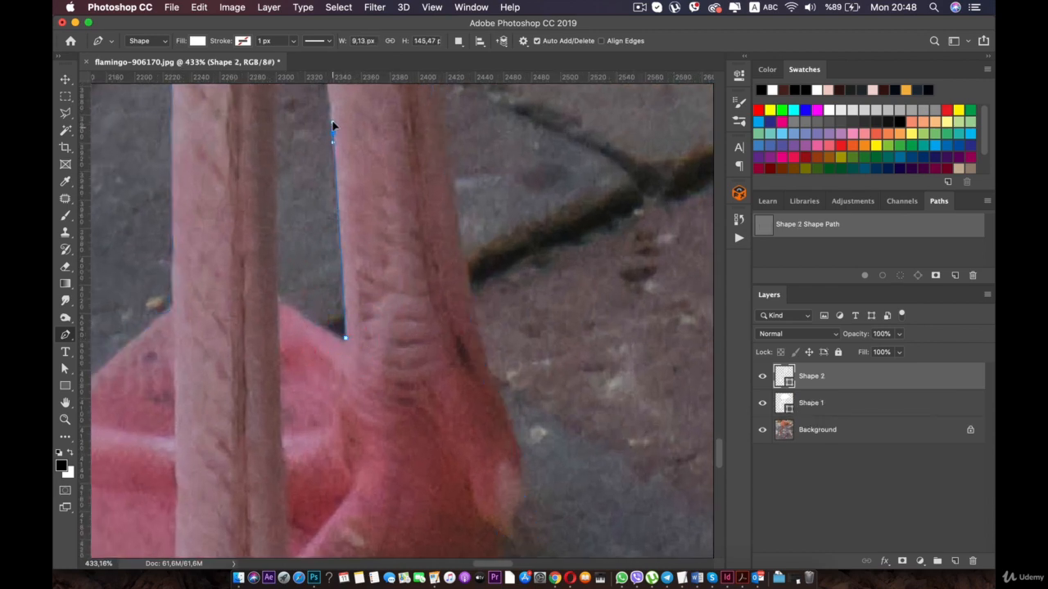
pyautogui.press('space')
pyautogui.moveTo(333, 122); pyautogui.dragTo(353, 333)
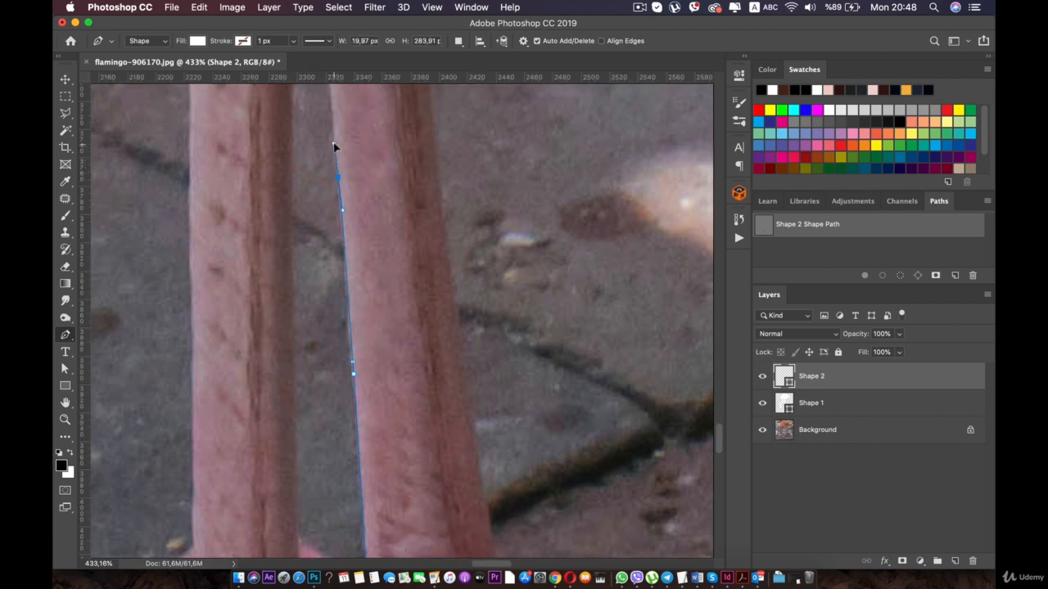
pyautogui.press('space')
pyautogui.moveTo(334, 142); pyautogui.dragTo(331, 342)
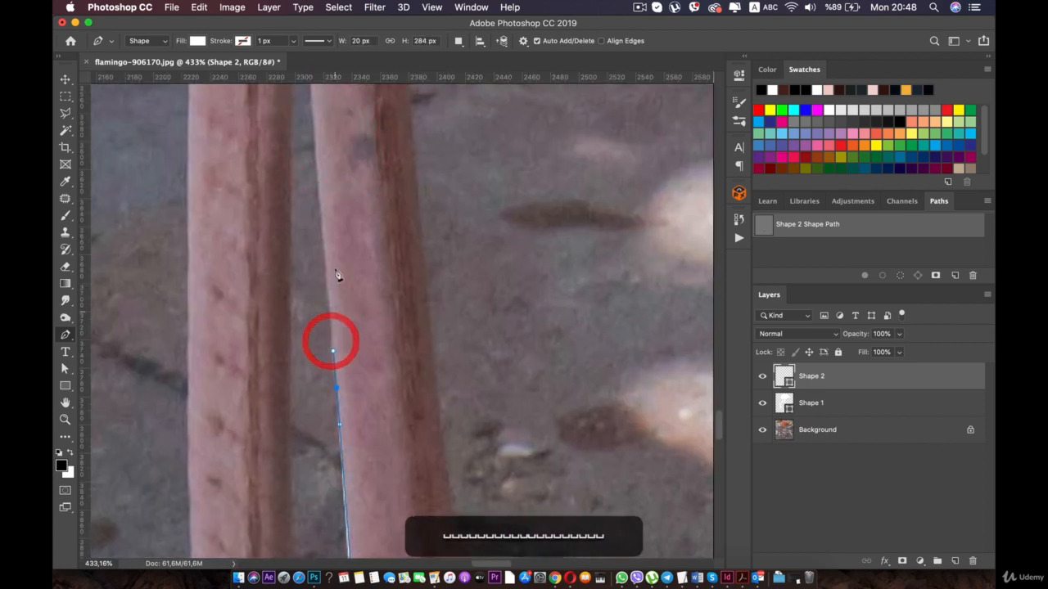
# - Set the Shape 2 layer's opacity to 2%
pyautogui.moveTo(336, 178); pyautogui.dragTo(343, 259)
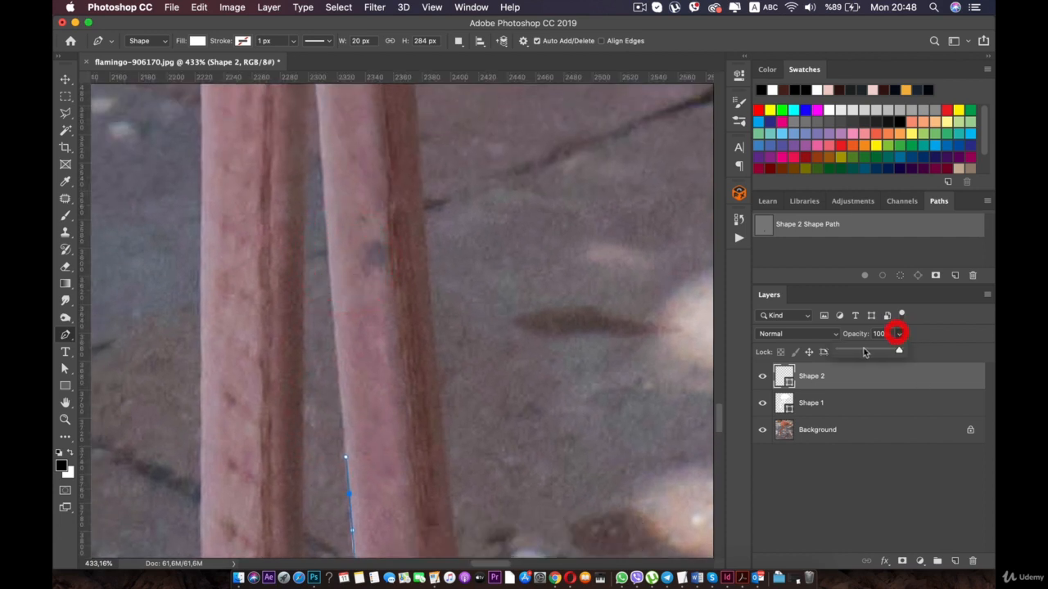
pyautogui.moveTo(864, 352); pyautogui.dragTo(839, 352)
pyautogui.press('space')
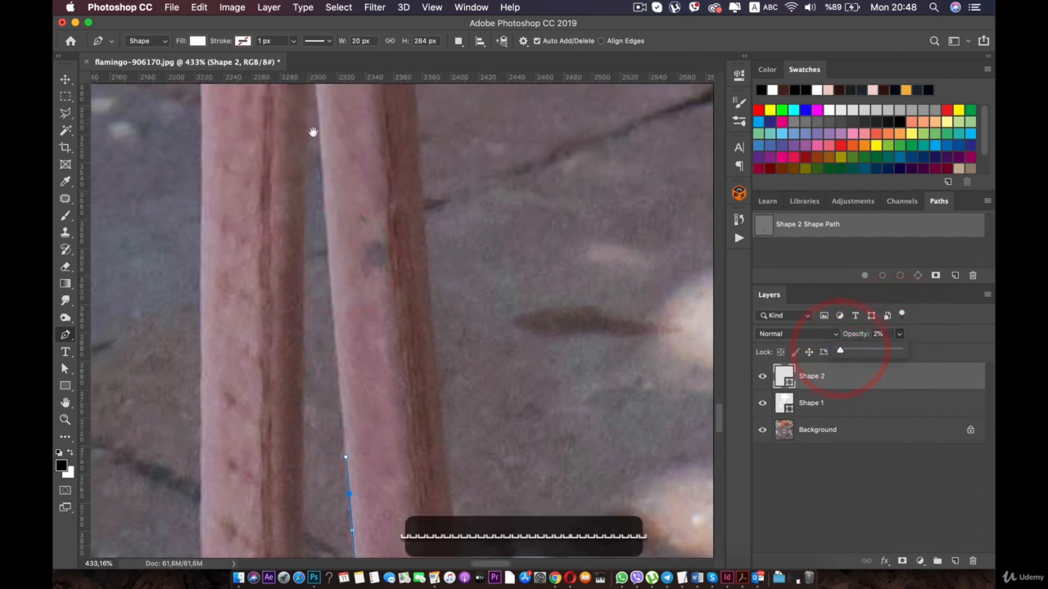
# - Trace across the narrow top of the gap between the legs and down the front leg's inner edge
pyautogui.moveTo(313, 115); pyautogui.dragTo(316, 172)
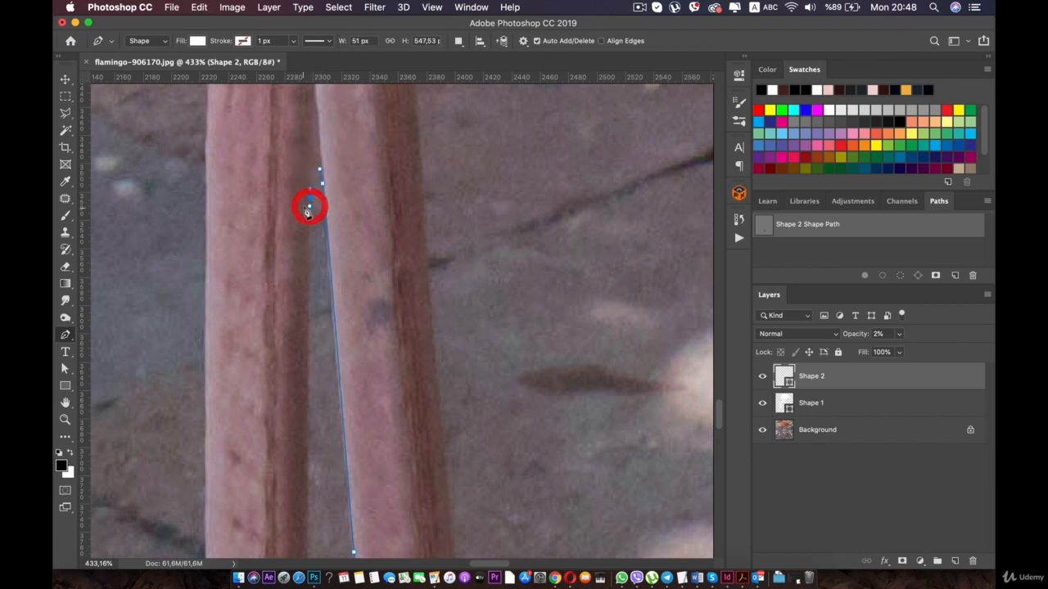
pyautogui.click(309, 205)
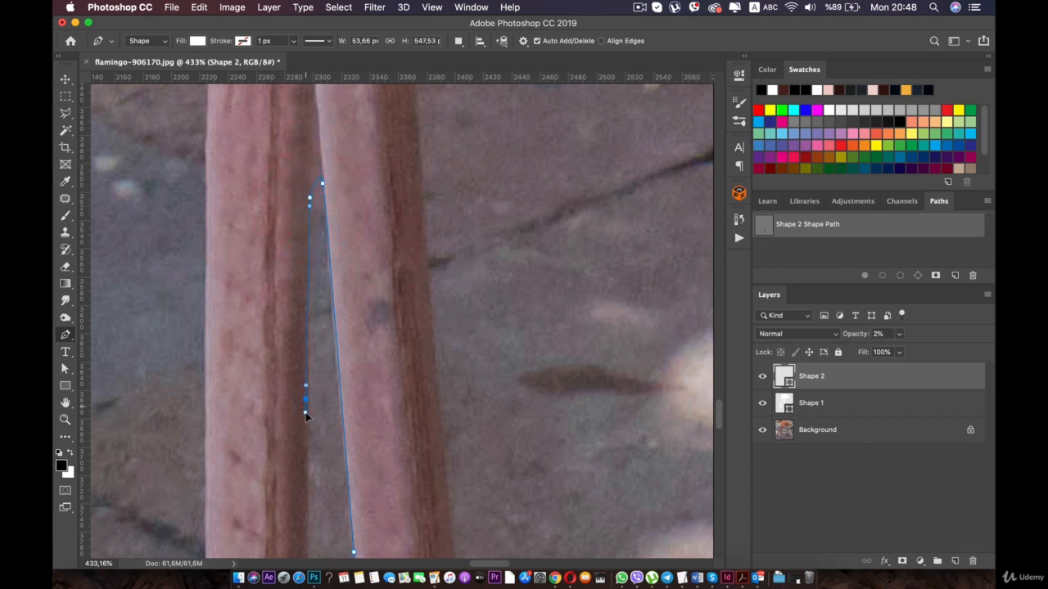
pyautogui.press('space')
pyautogui.moveTo(305, 420); pyautogui.dragTo(315, 165)
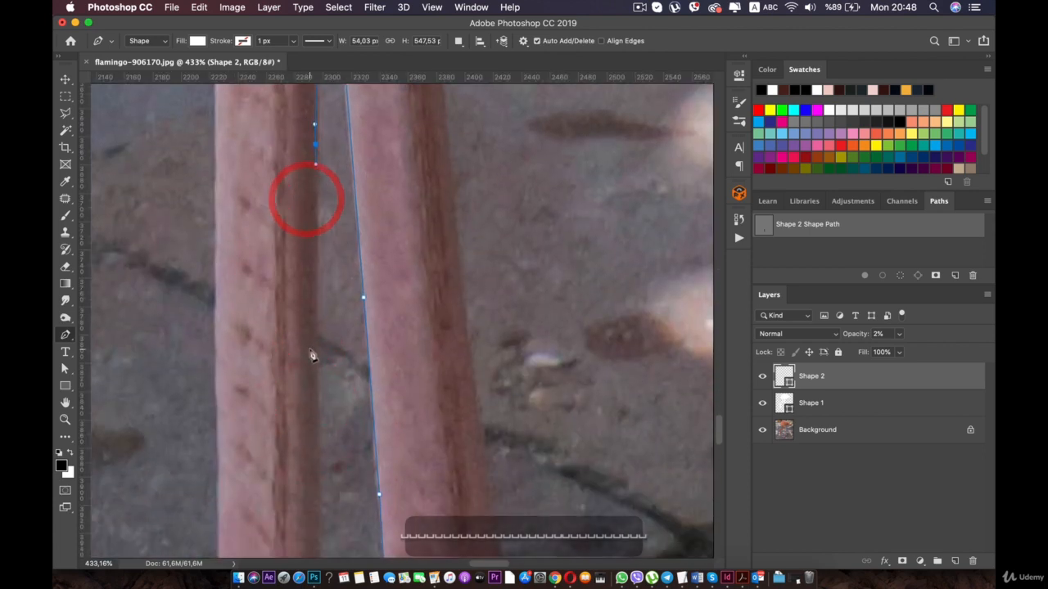
pyautogui.click(314, 400)
pyautogui.moveTo(317, 365); pyautogui.dragTo(295, 128)
pyautogui.press('space')
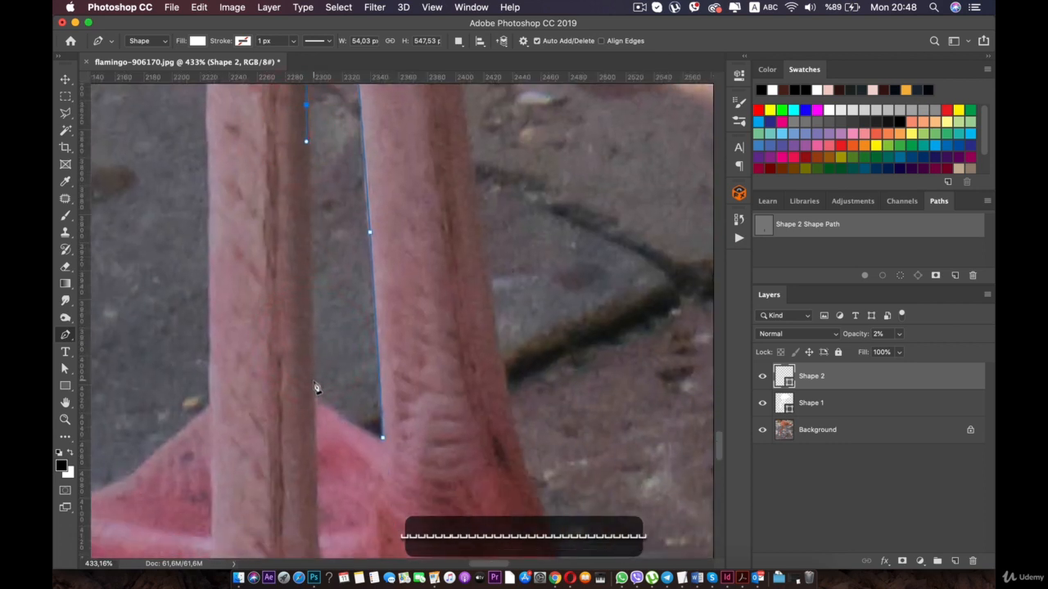
# - Trace the bottom of the gap along the rear foot's pink edge and close the shape at its starting anchor
pyautogui.click(315, 391)
pyautogui.click(334, 412)
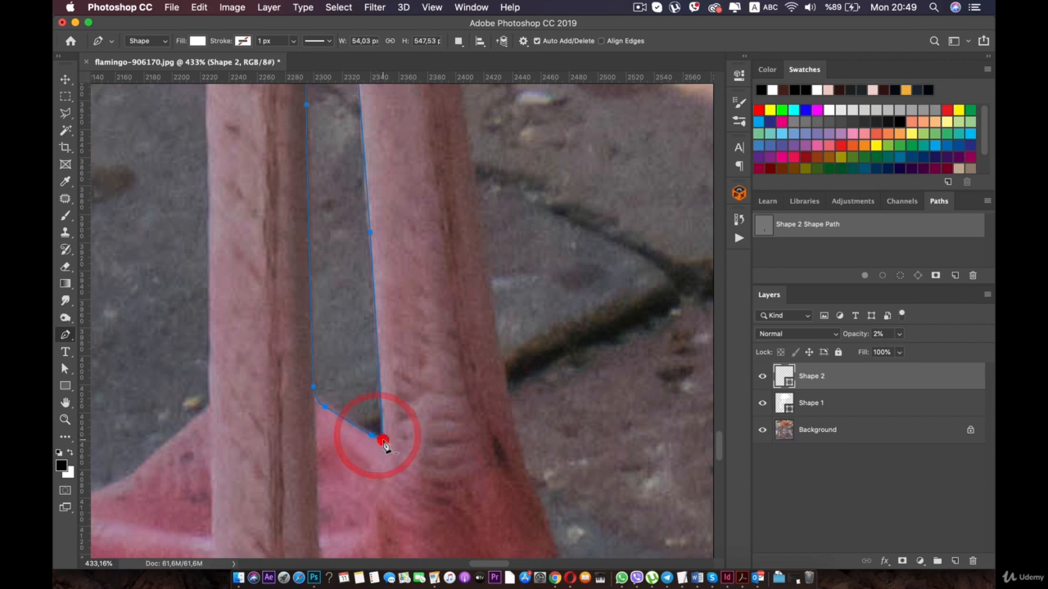
pyautogui.scroll(-6, 381, 447)
pyautogui.scroll(-4, 371, 406)
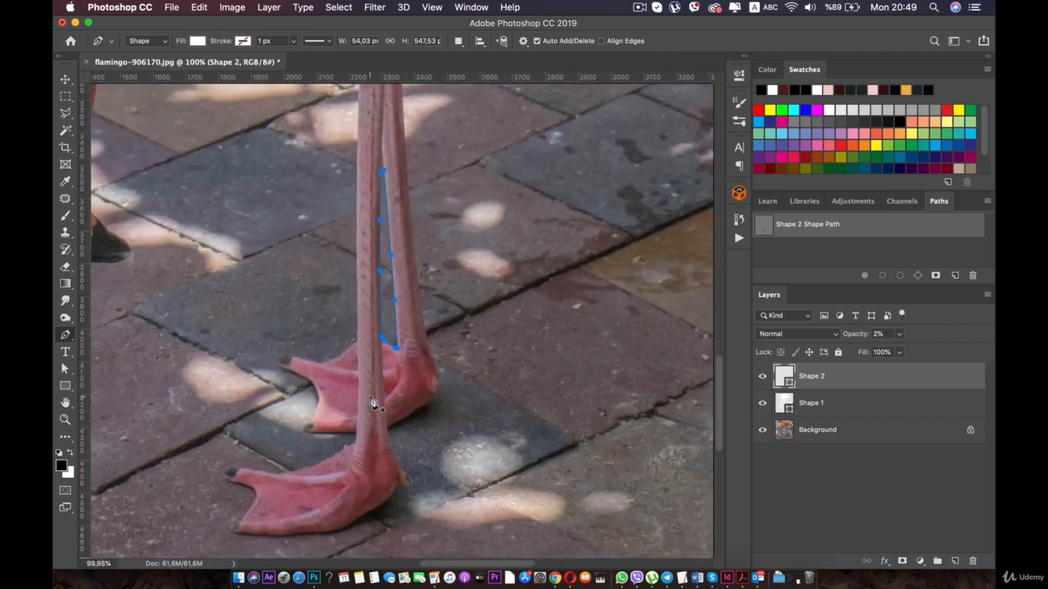
# - Rename the Shape 1 layer as "Flamingo selection 1"
pyautogui.click(823, 402)
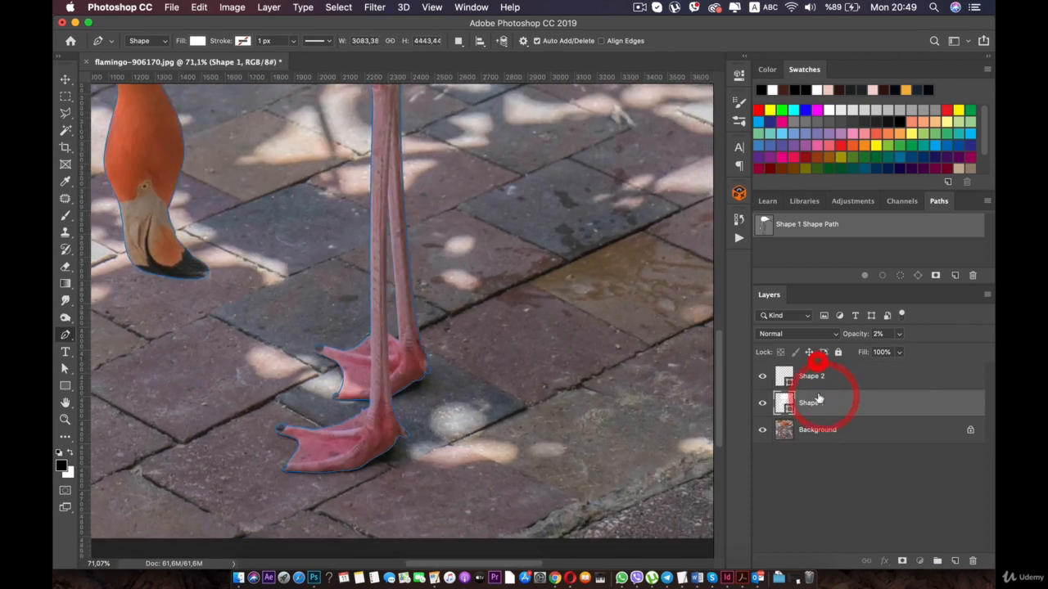
pyautogui.click(815, 377)
pyautogui.click(814, 402)
pyautogui.scroll(-4, 811, 410)
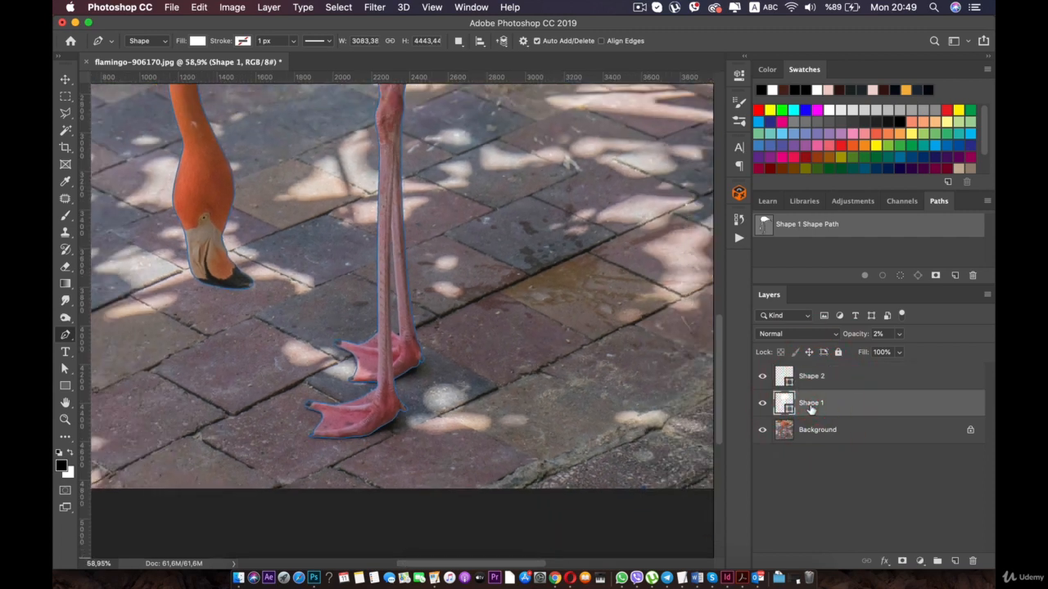
pyautogui.click(808, 403)
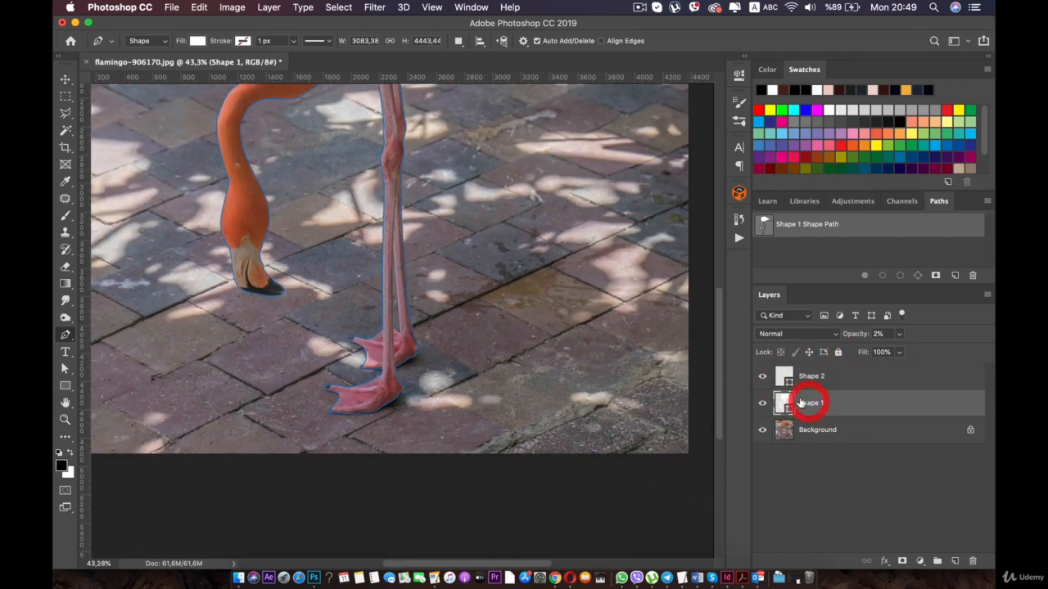
pyautogui.press('Return')
pyautogui.press('Return')
pyautogui.press('Return')
pyautogui.press('Return')
pyautogui.press('Return')
pyautogui.press('Return')
pyautogui.press('Return')
pyautogui.press('Return')
pyautogui.doubleClick(802, 403)
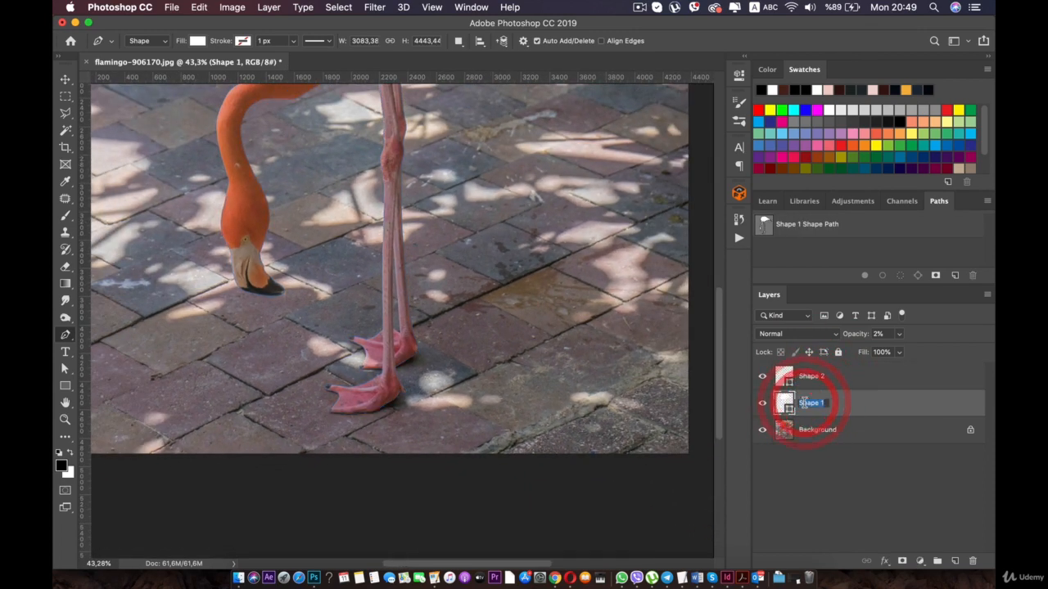
pyautogui.write('Flamingo s')
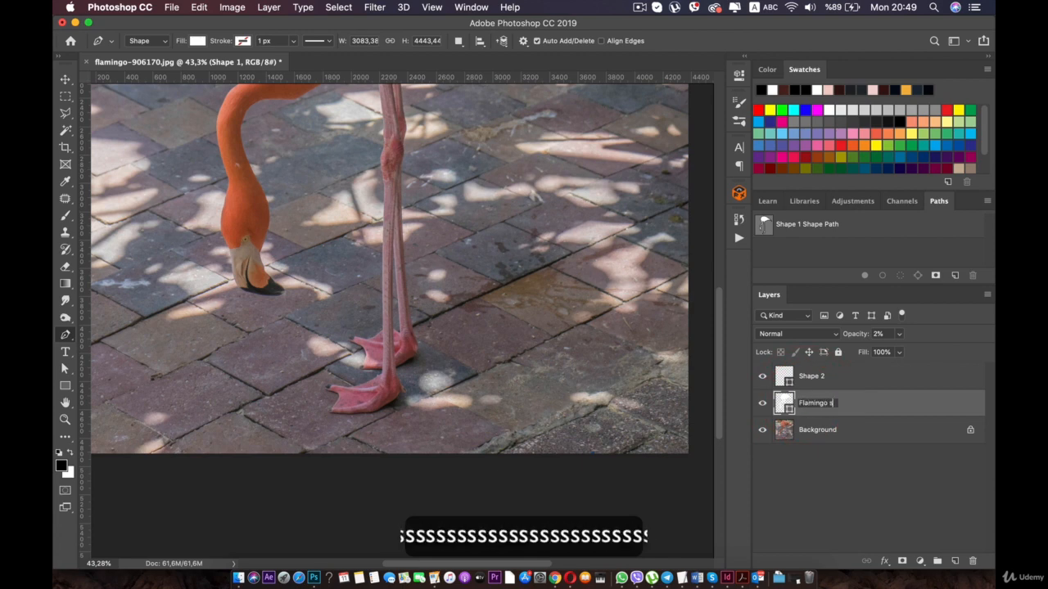
pyautogui.write('election 1')
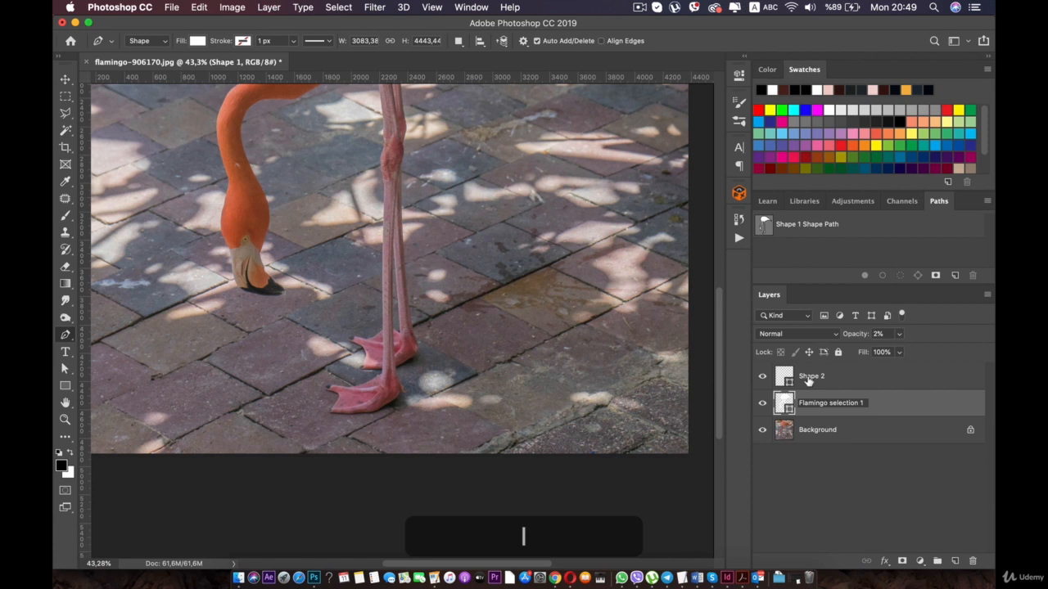
# - Rename the Shape 2 layer as "Flamingo selection 2"
pyautogui.doubleClick(810, 376)
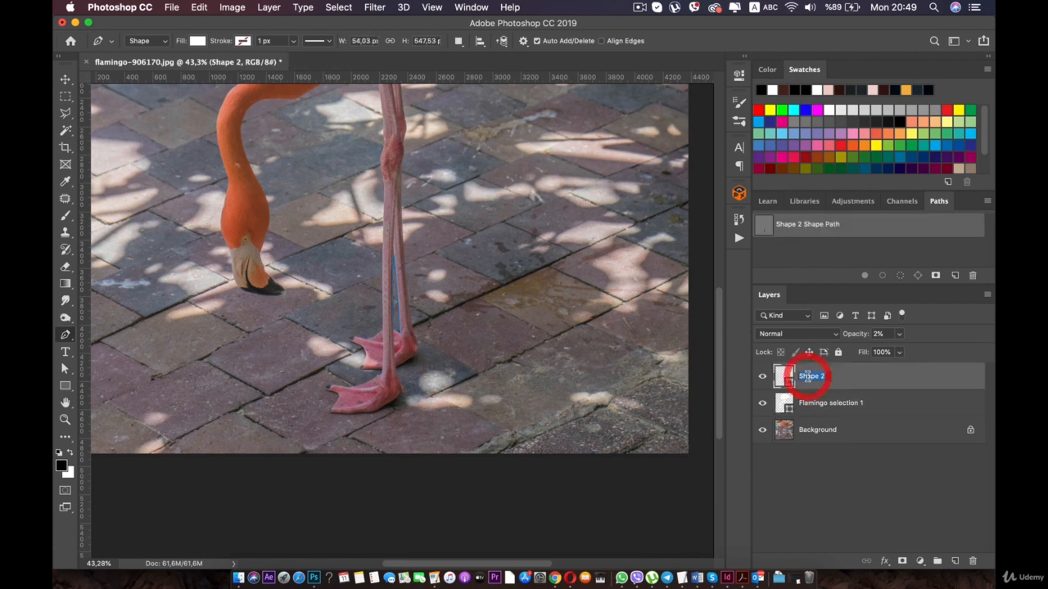
pyautogui.write('Flam')
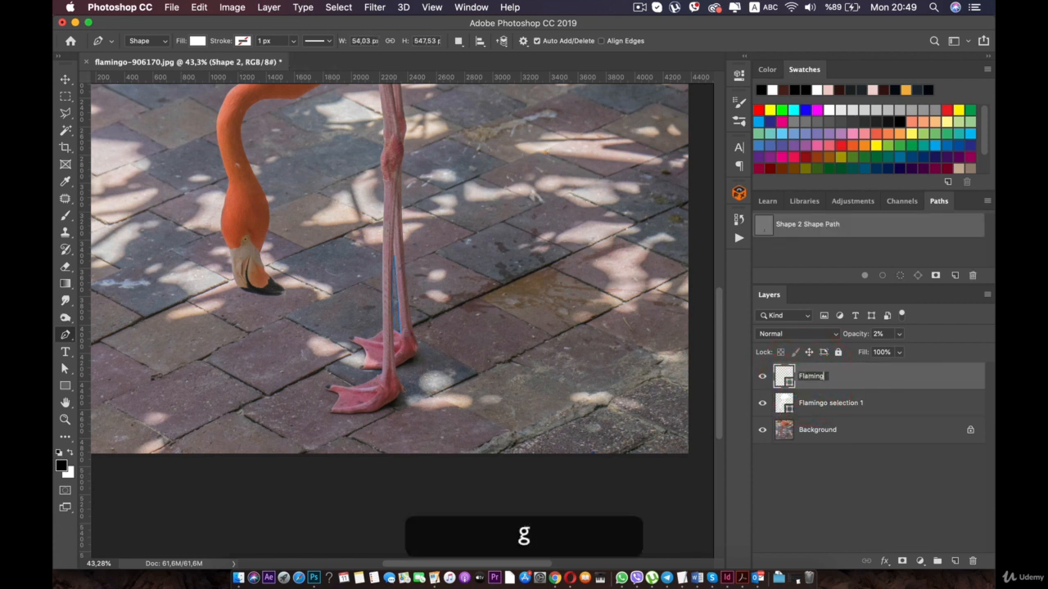
pyautogui.write('ingo selection 2')
pyautogui.press('Return')
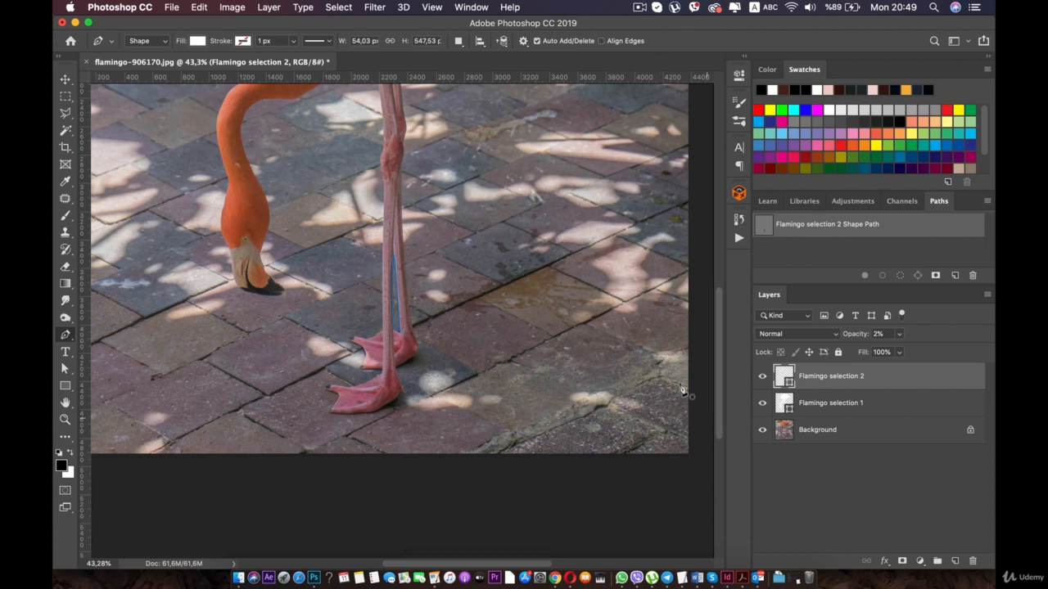
# - Load the Flamingo selection 1 shape as a selection and use it to mask the unlocked Background layer
pyautogui.click(807, 402)
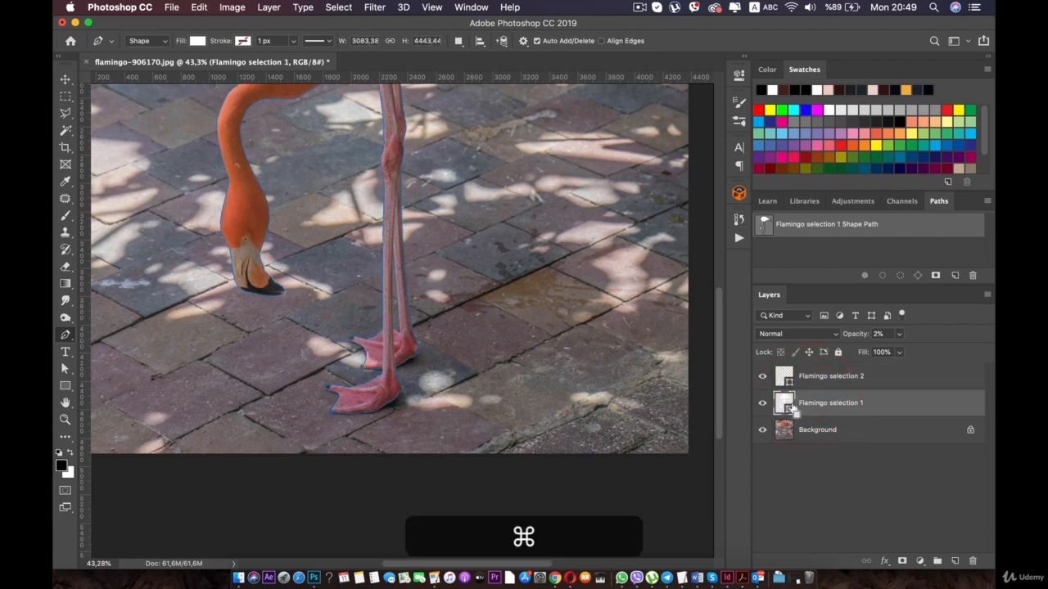
pyautogui.keyDown('super'); pyautogui.click(787, 405); pyautogui.keyUp('super')
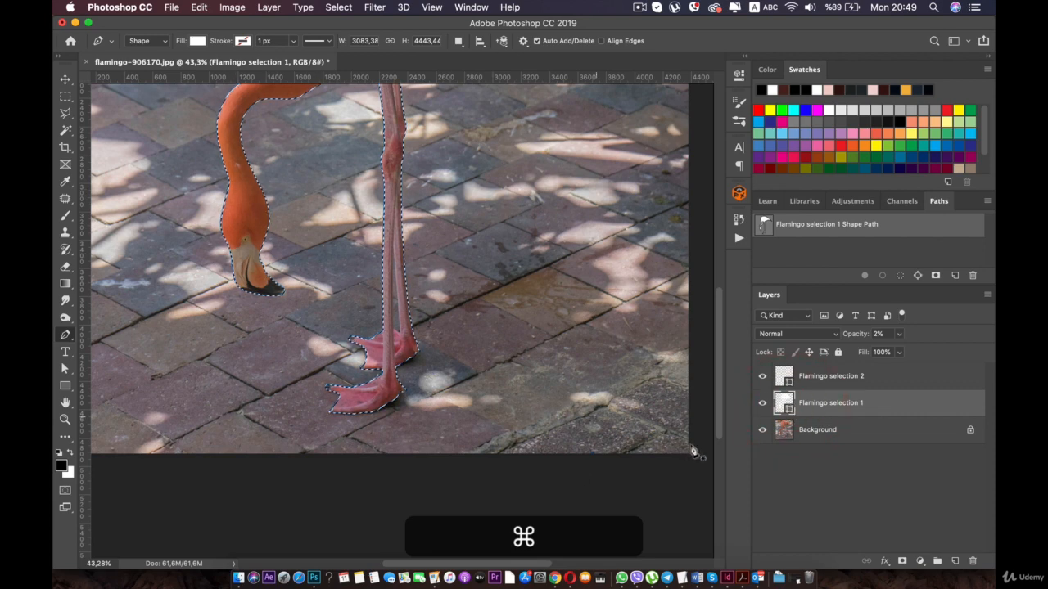
pyautogui.click(791, 430)
pyautogui.click(970, 430)
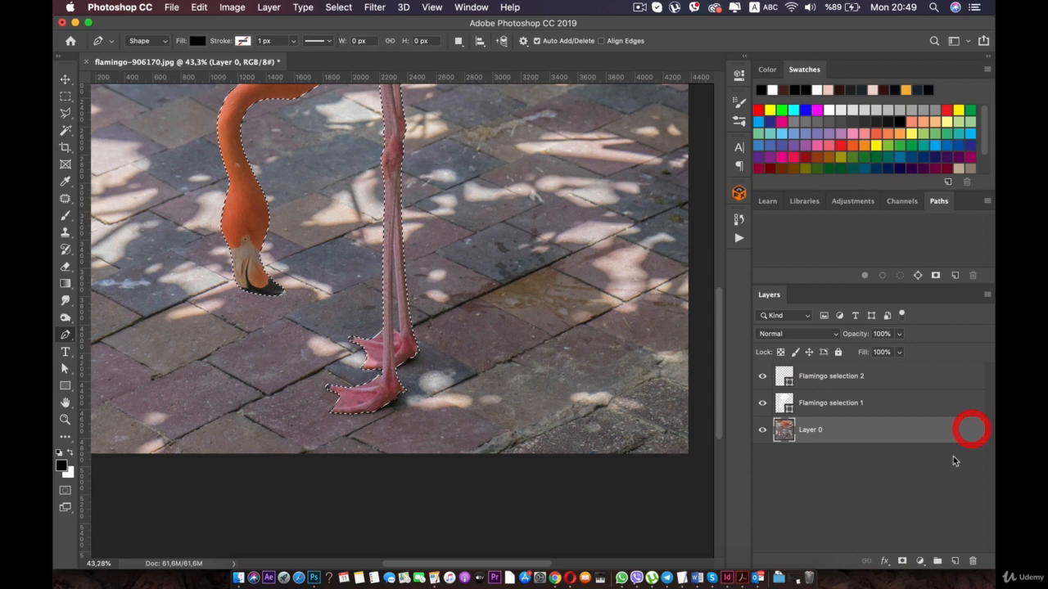
pyautogui.click(784, 429)
pyautogui.click(902, 562)
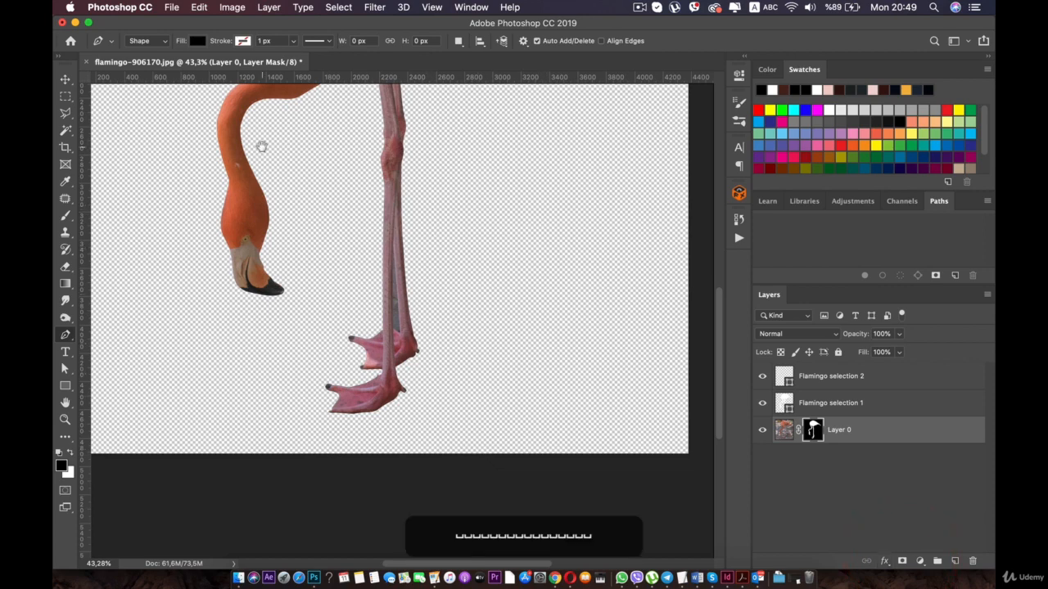
# - Load the Flamingo selection 2 shape as a selection and target Layer 0's mask
pyautogui.moveTo(264, 148); pyautogui.dragTo(340, 289)
pyautogui.scroll(2, 295, 231)
pyautogui.scroll(6, 296, 235)
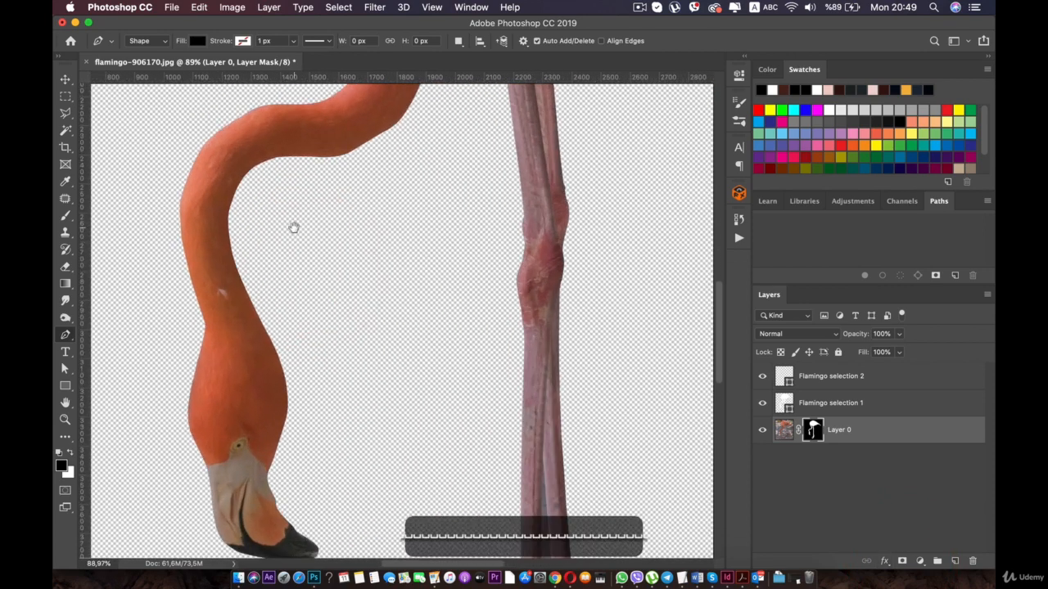
pyautogui.scroll(-4, 263, 227)
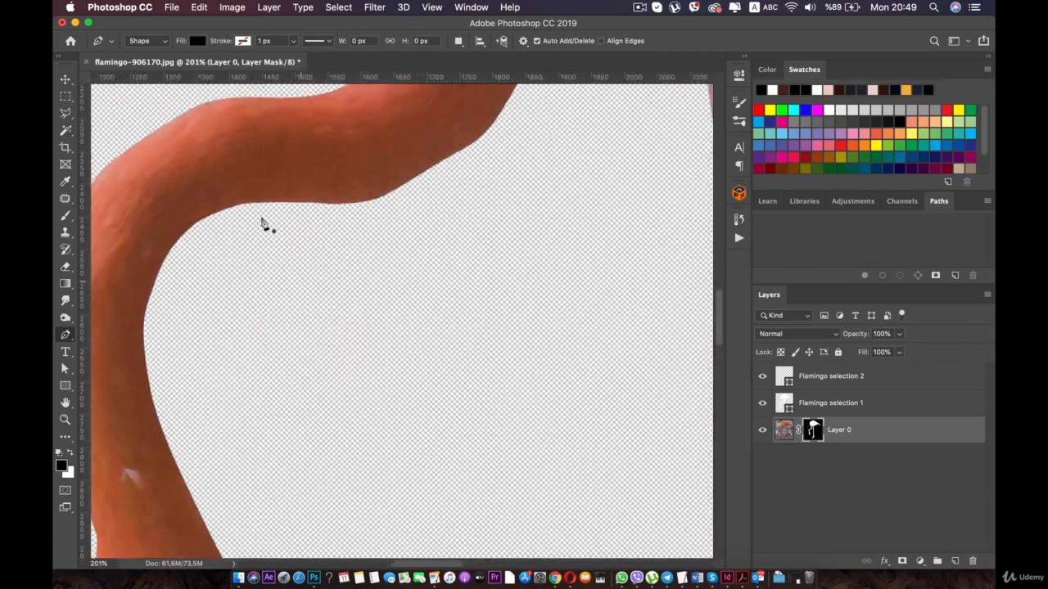
pyautogui.moveTo(477, 332); pyautogui.dragTo(344, 140)
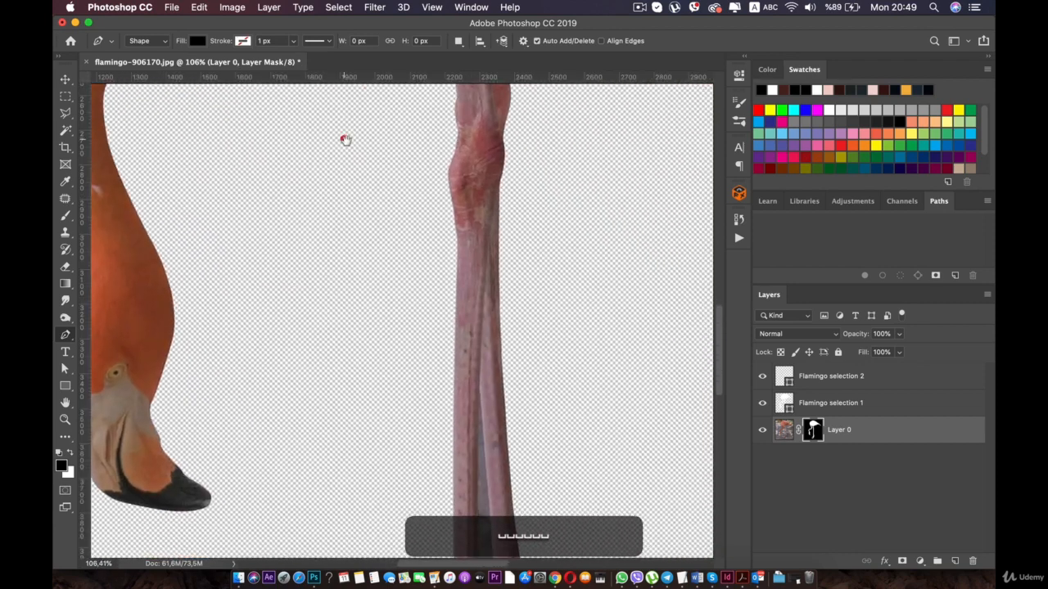
pyautogui.moveTo(455, 315); pyautogui.dragTo(437, 147)
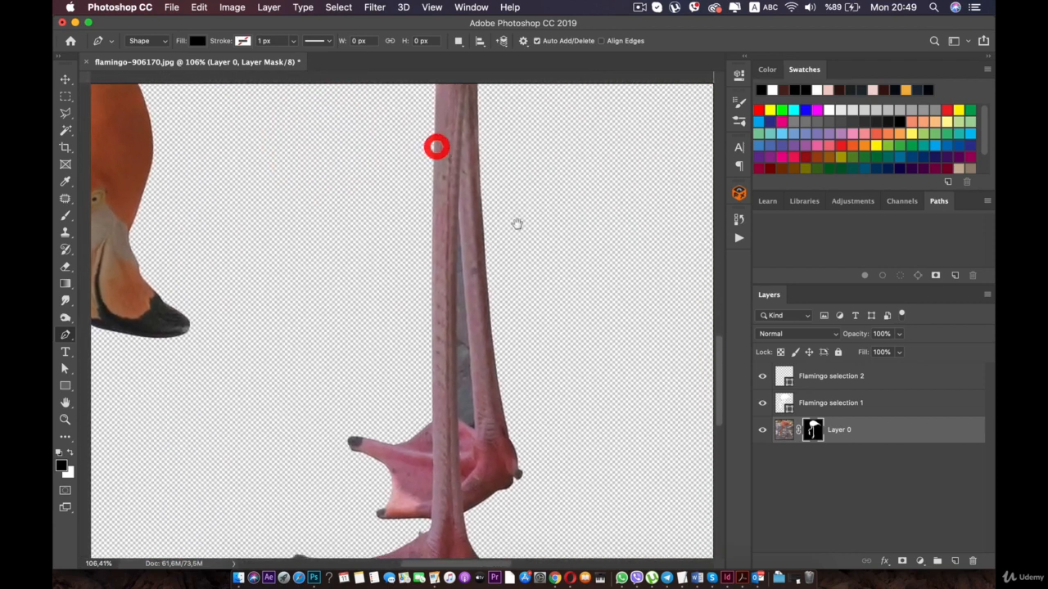
pyautogui.keyDown('super'); pyautogui.click(785, 377); pyautogui.keyUp('super')
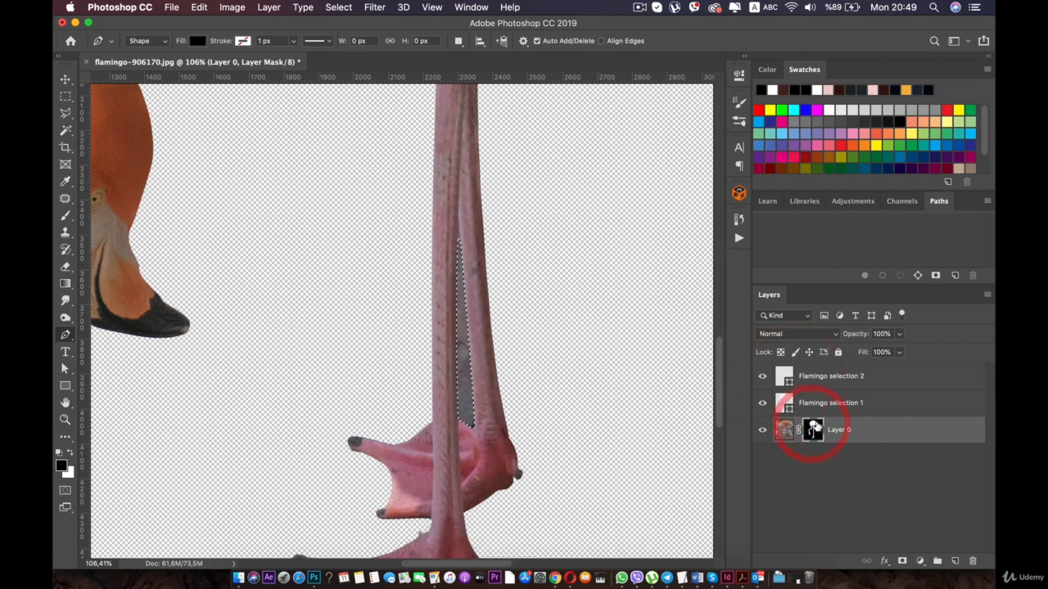
pyautogui.click(813, 427)
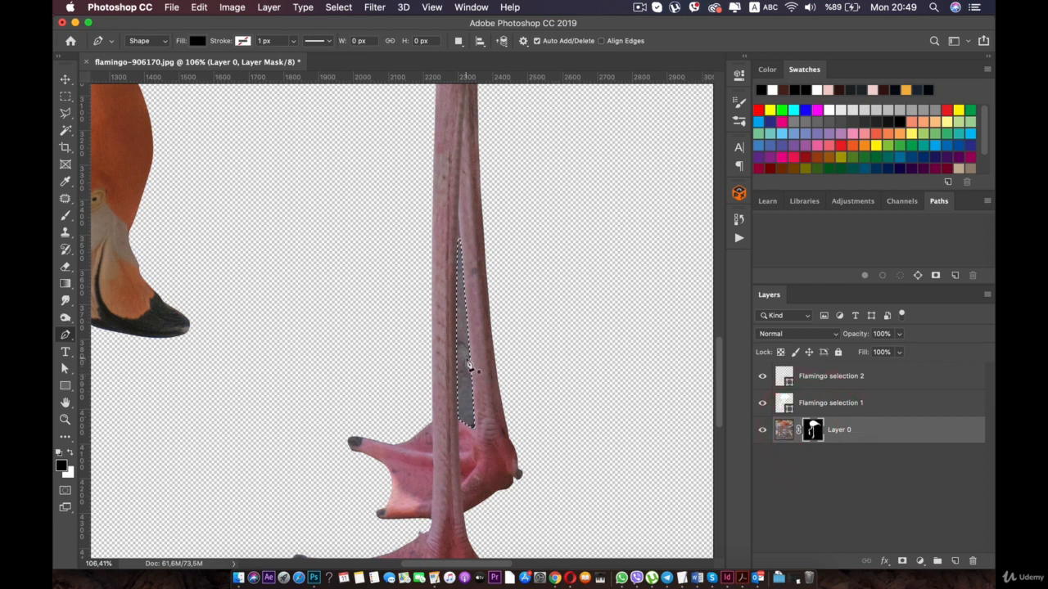
# - Try to delete the selected gap between the legs from Layer 0's mask
pyautogui.press('BackSpace')
pyautogui.press('BackSpace')
pyautogui.press('BackSpace')
pyautogui.press('BackSpace')
pyautogui.press('BackSpace')
pyautogui.press('BackSpace')
pyautogui.press('BackSpace')
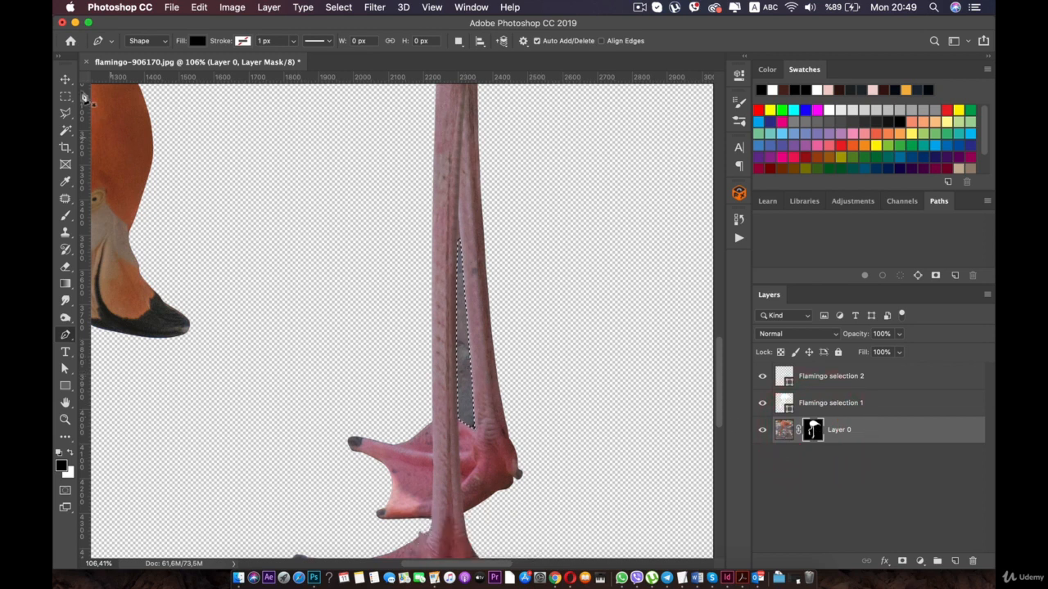
pyautogui.click(66, 79)
pyautogui.press('BackSpace')
pyautogui.press('BackSpace')
pyautogui.press('BackSpace')
pyautogui.press('BackSpace')
pyautogui.press('BackSpace')
pyautogui.press('BackSpace')
pyautogui.press('BackSpace')
pyautogui.press('BackSpace')
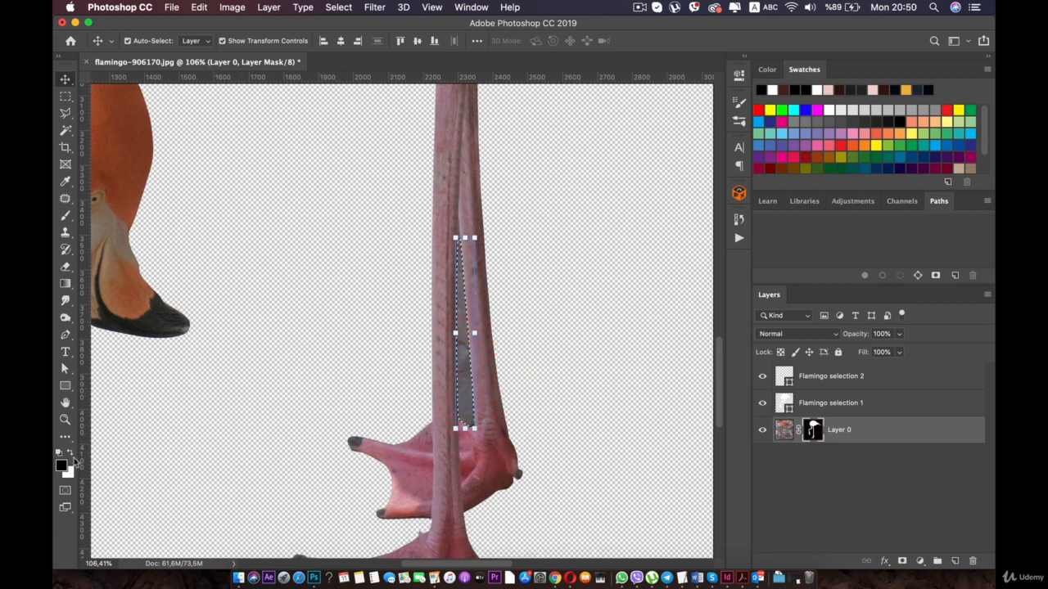
# - Paint the selected leg gap black on Layer 0's mask with the Brush at 100% opacity, and deselect
pyautogui.click(67, 215)
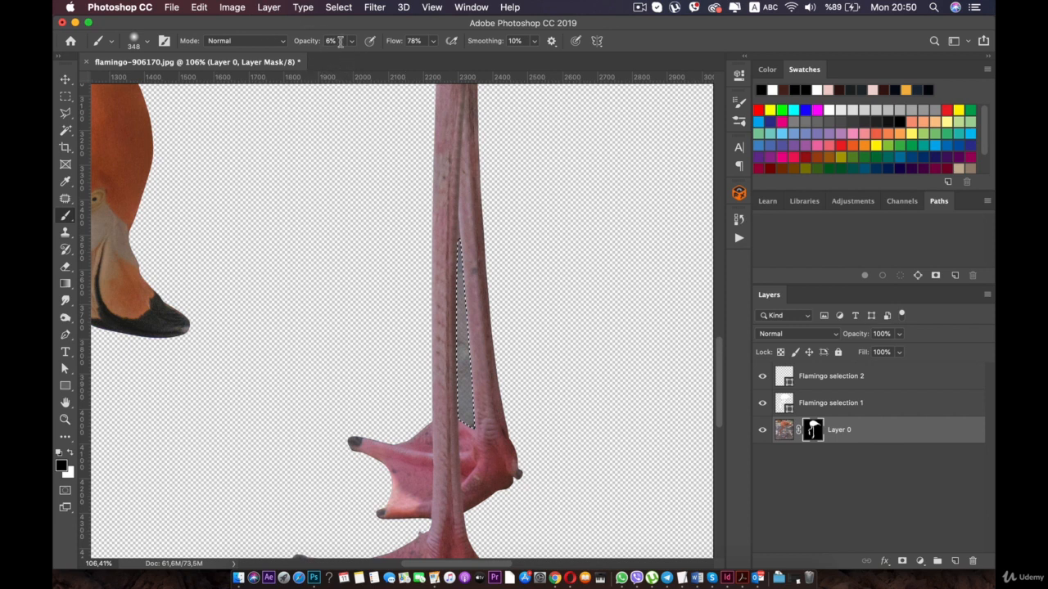
pyautogui.moveTo(354, 44); pyautogui.dragTo(493, 99)
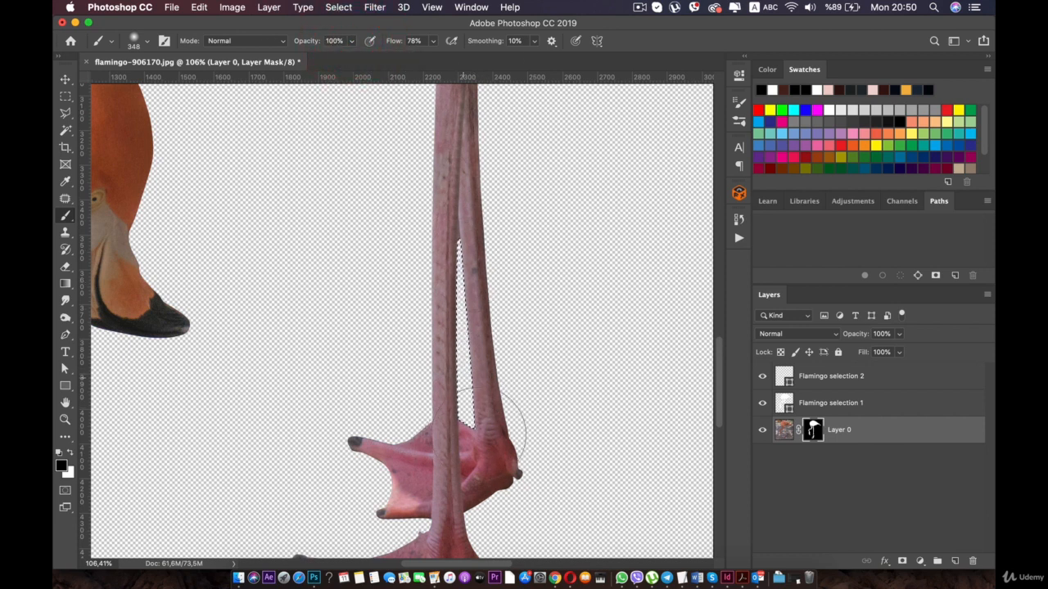
pyautogui.press('m')
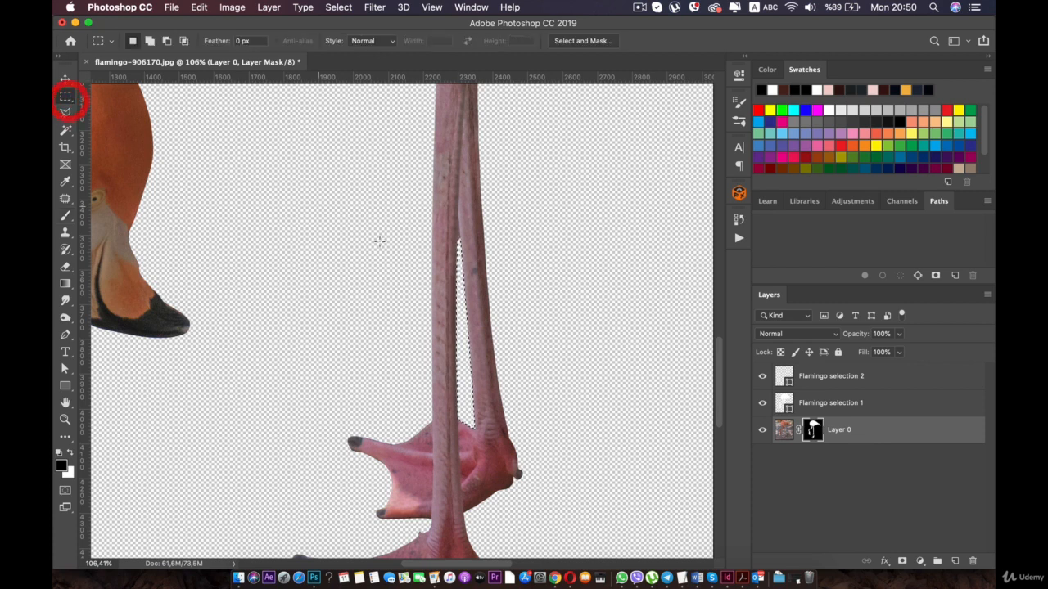
pyautogui.click(382, 244)
# - Open Select and Mask for Layer 0's mask and set the edge detection radius to 1 px
pyautogui.scroll(-3, 380, 248)
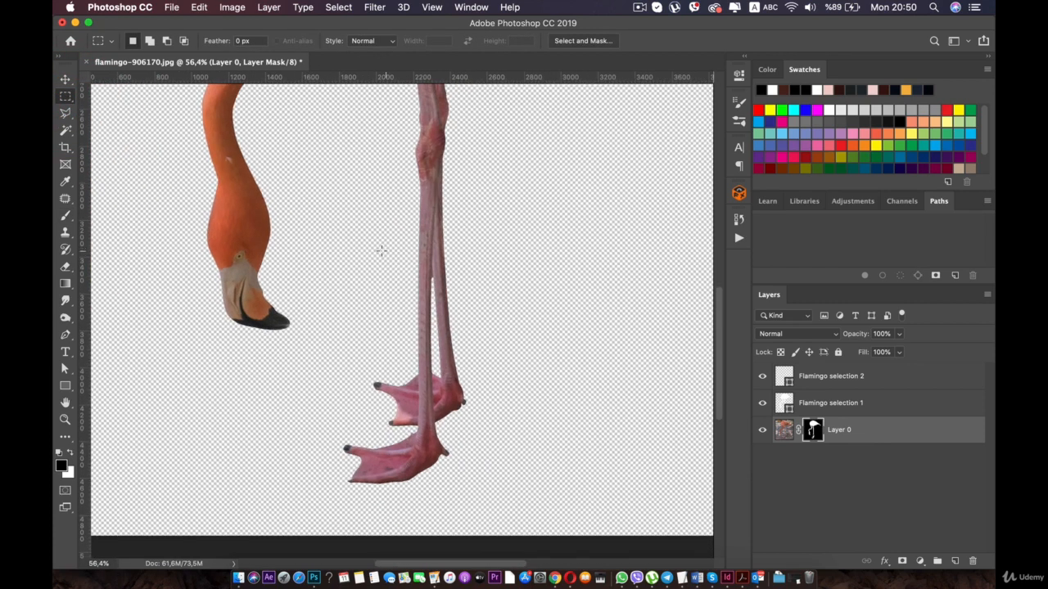
pyautogui.scroll(-1, 381, 250)
pyautogui.press('v')
pyautogui.moveTo(300, 169); pyautogui.dragTo(312, 280)
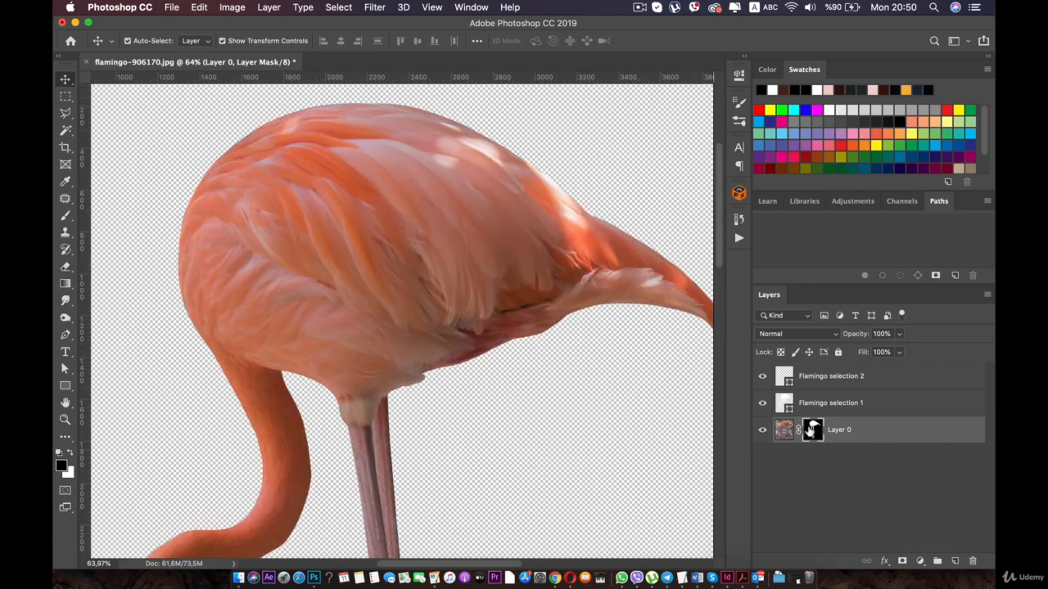
pyautogui.doubleClick(810, 429)
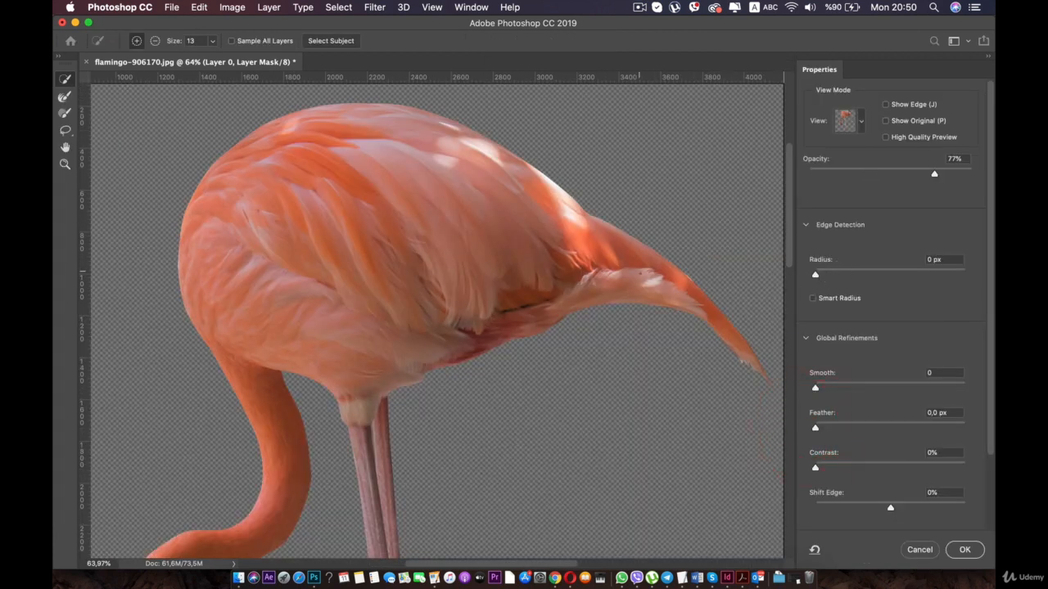
pyautogui.scroll(5, 446, 319)
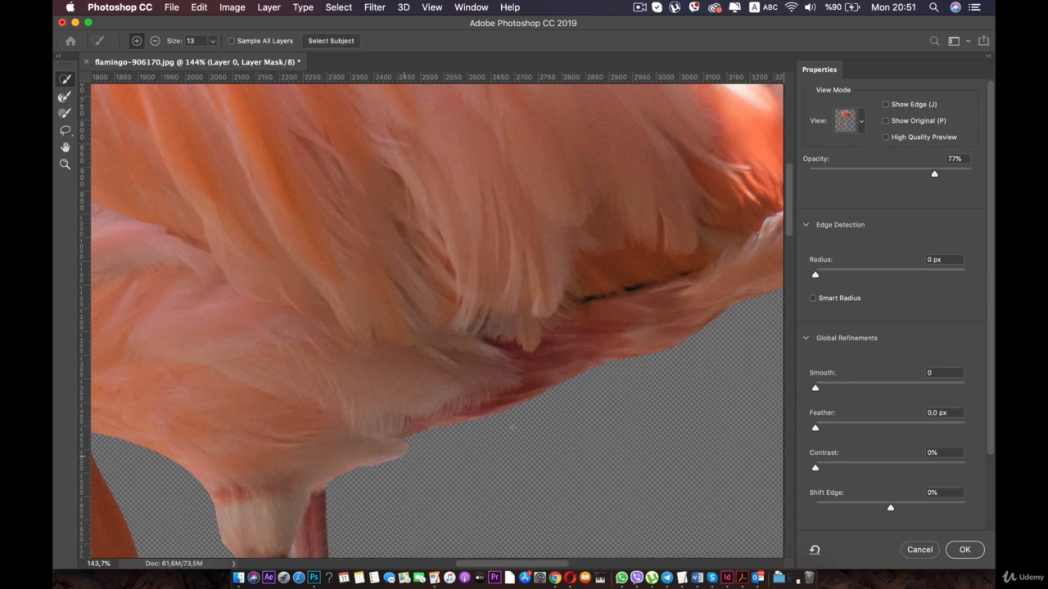
pyautogui.moveTo(816, 280); pyautogui.dragTo(822, 282)
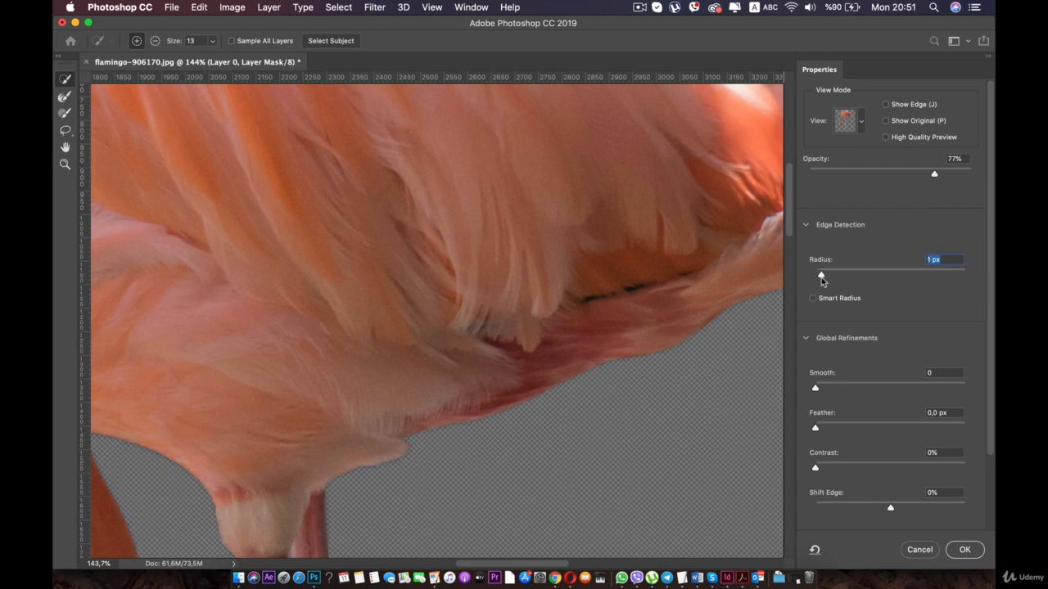
pyautogui.click(822, 281)
pyautogui.moveTo(827, 276); pyautogui.dragTo(829, 277)
# - Set the mask's Feather to 2.0 px and Smooth to 14, and apply the refinements
pyautogui.moveTo(827, 429); pyautogui.dragTo(828, 429)
pyautogui.click(818, 390)
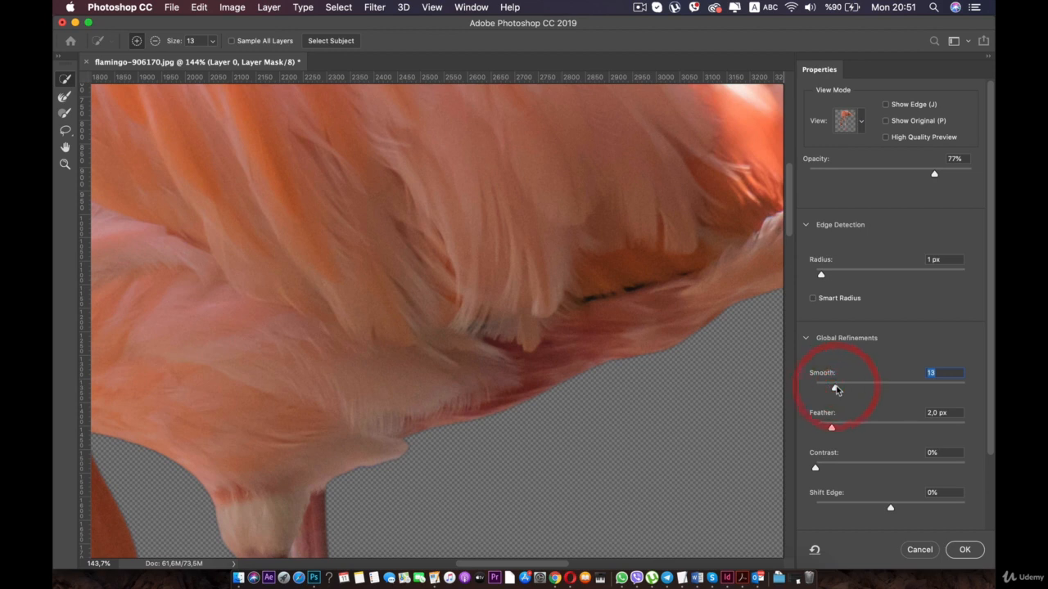
pyautogui.scroll(-5, 585, 398)
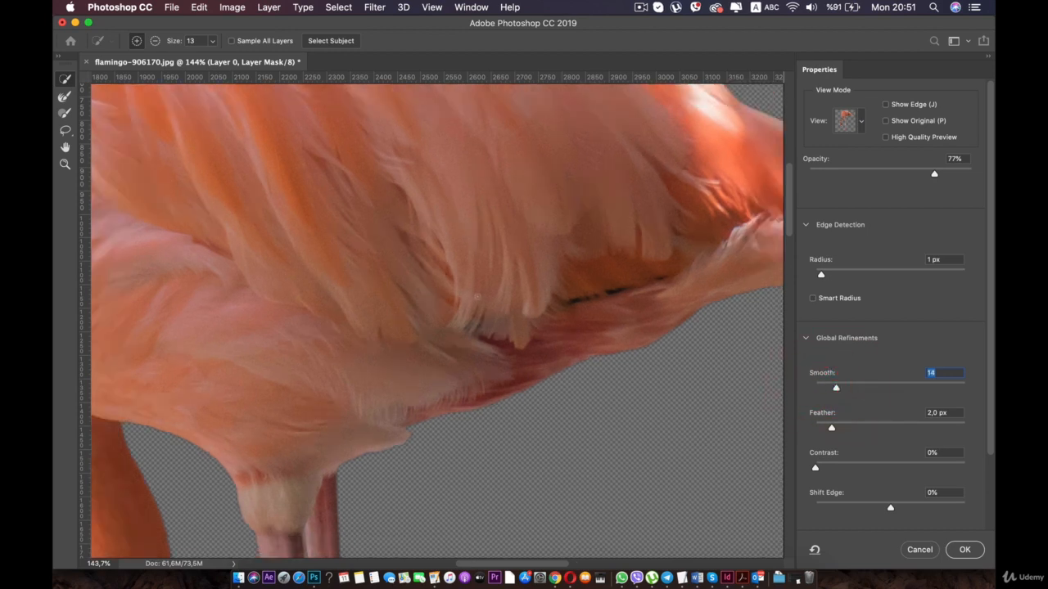
pyautogui.scroll(-3, 585, 398)
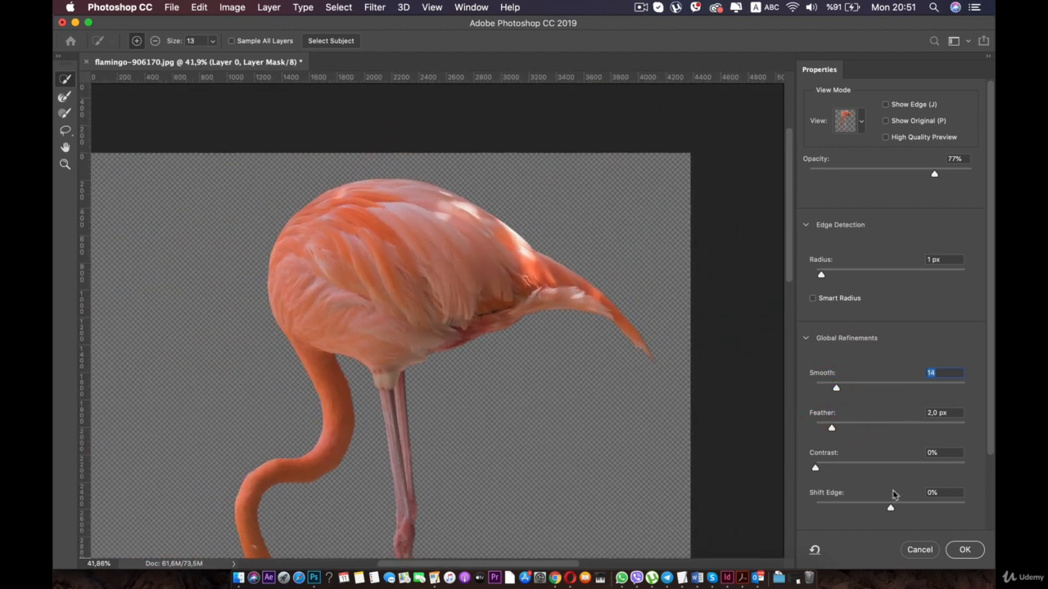
pyautogui.click(962, 551)
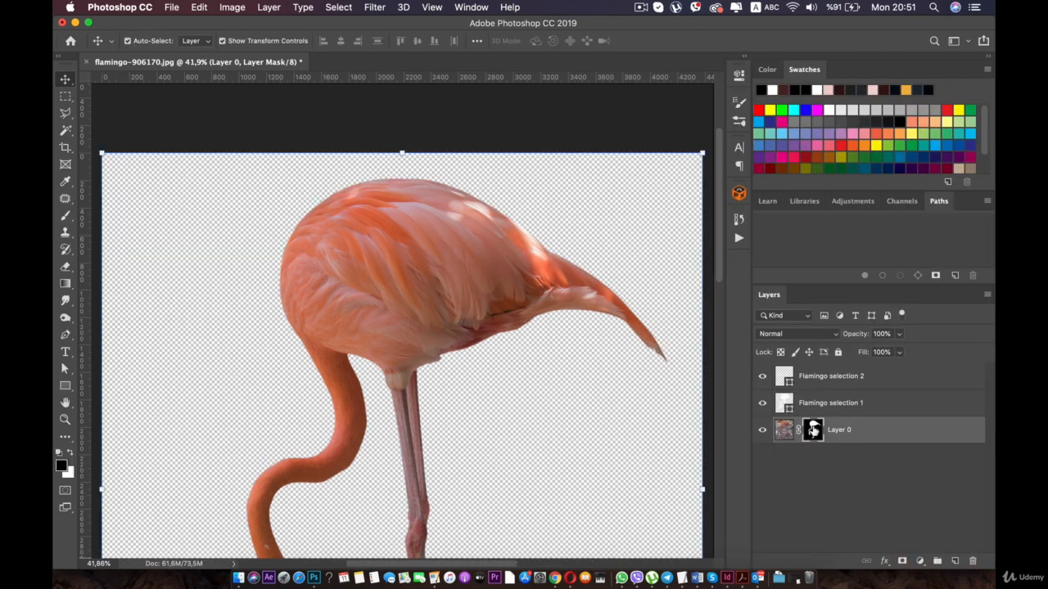
# - Try hiding the tail with black and revealing the background with white on Layer 0's mask, undoing each brush stroke
pyautogui.click(66, 216)
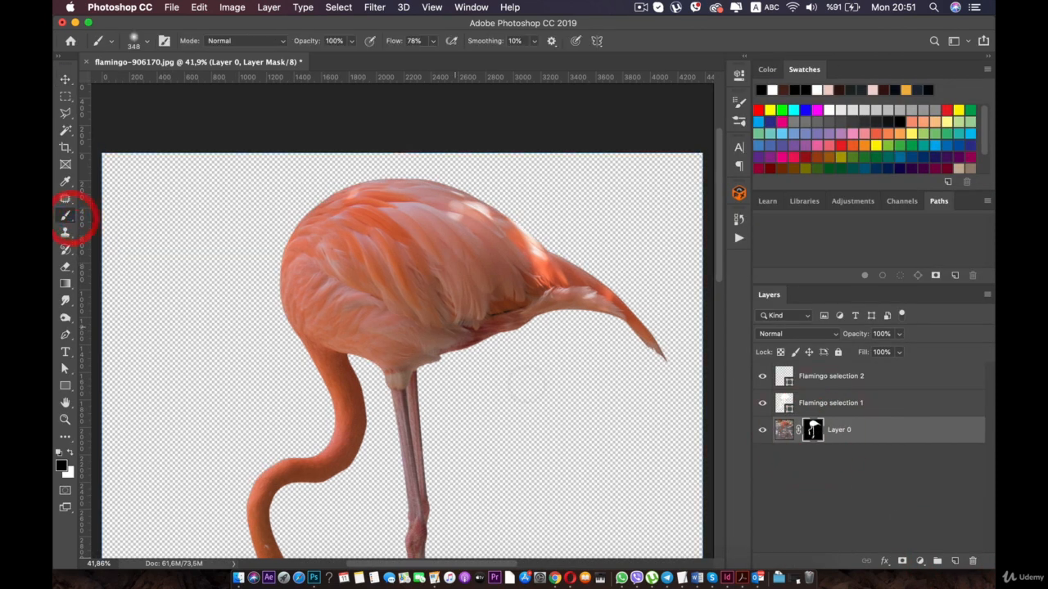
pyautogui.moveTo(618, 313); pyautogui.dragTo(647, 331)
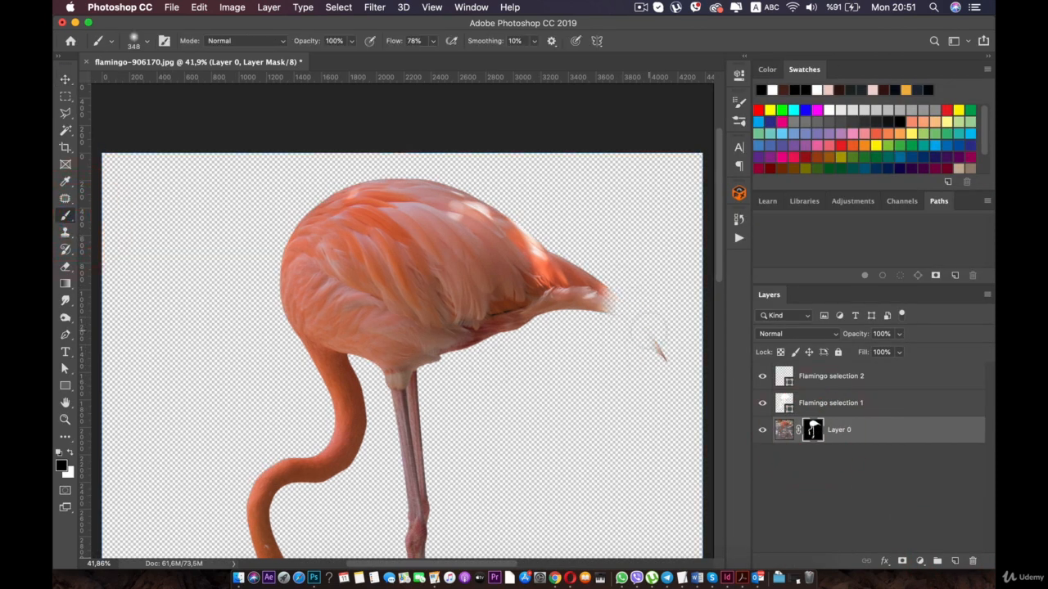
pyautogui.press('super+z')
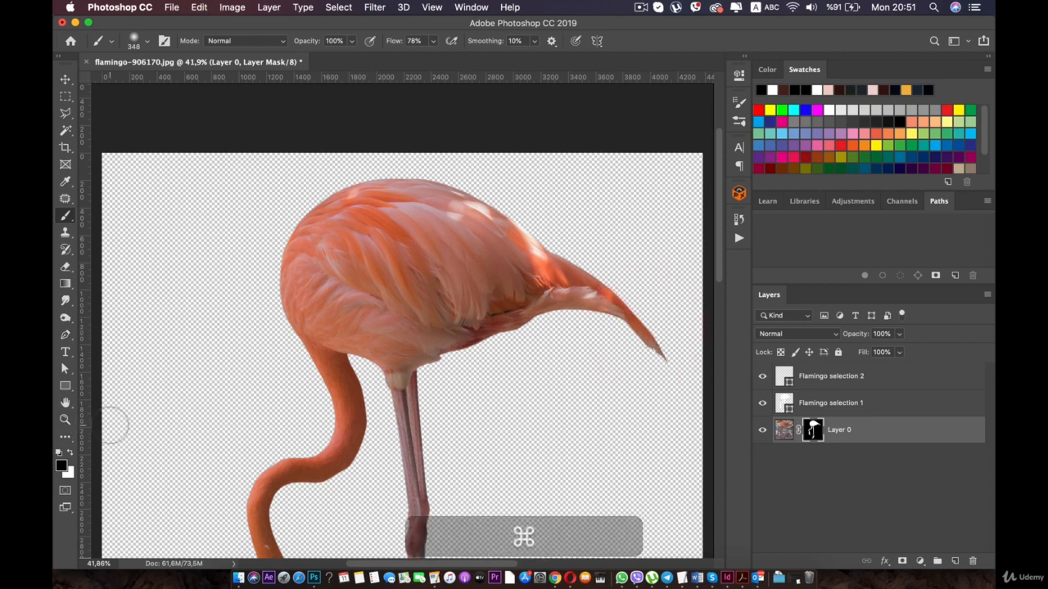
pyautogui.press('x')
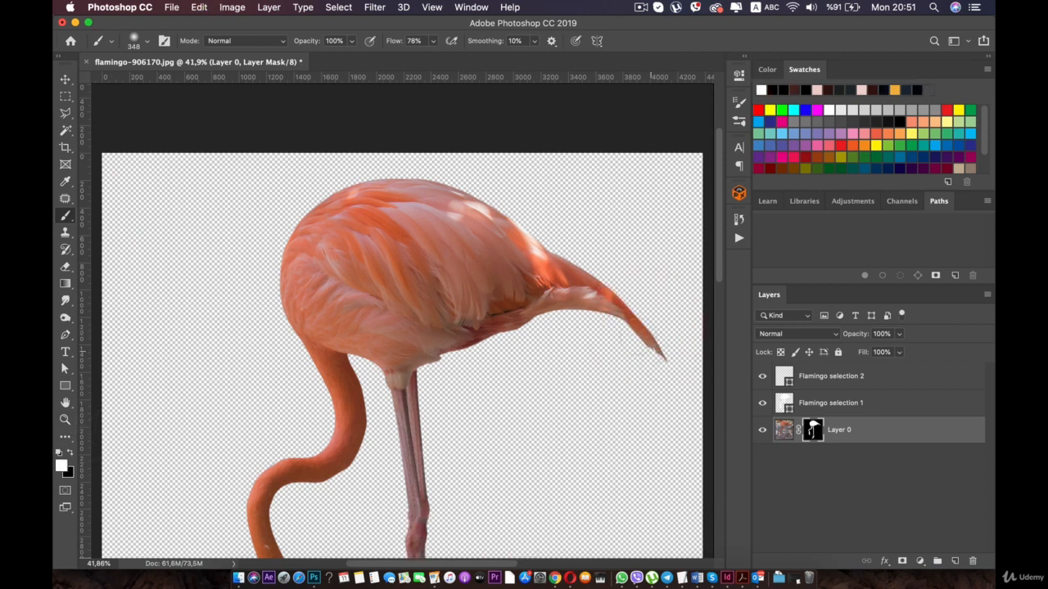
pyautogui.moveTo(639, 319)
pyautogui.mouseDown()
pyautogui.moveTo(625, 360)
pyautogui.moveTo(508, 307)
pyautogui.moveTo(629, 337)
pyautogui.moveTo(453, 338)
pyautogui.moveTo(395, 458)
pyautogui.moveTo(413, 537)
pyautogui.mouseUp()
pyautogui.press('super+z')
# - Try a black stroke with the large brush beneath the tail on Layer 0's mask, and undo it
pyautogui.scroll(3, 632, 364)
pyautogui.scroll(5, 632, 364)
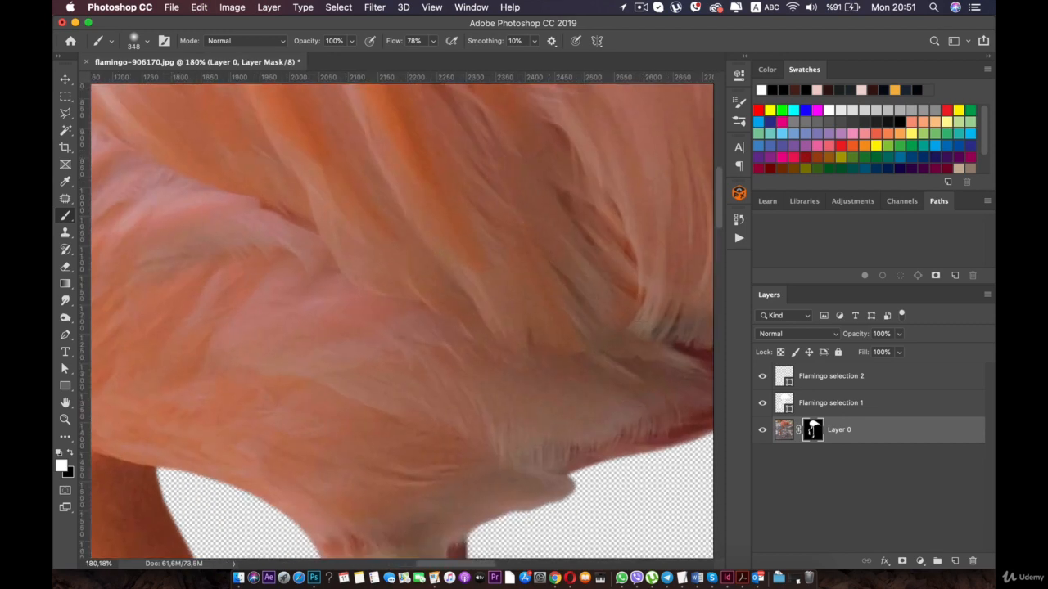
pyautogui.moveTo(622, 356); pyautogui.dragTo(136, 246)
pyautogui.moveTo(429, 312); pyautogui.dragTo(211, 309)
pyautogui.scroll(1, 600, 281)
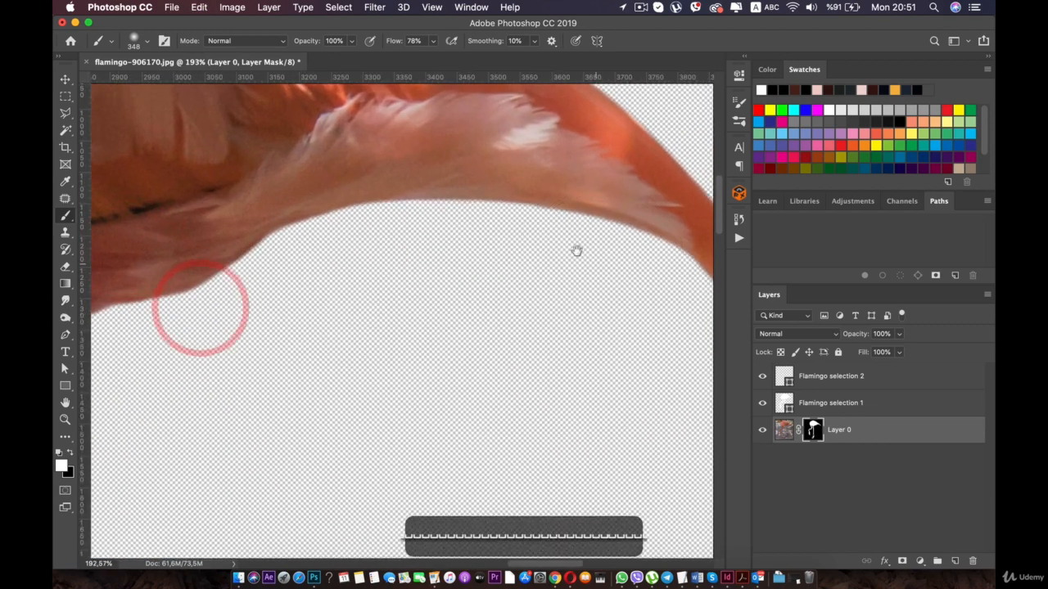
pyautogui.moveTo(579, 252)
pyautogui.mouseDown()
pyautogui.moveTo(262, 201)
pyautogui.moveTo(564, 271)
pyautogui.moveTo(648, 262)
pyautogui.moveTo(197, 246)
pyautogui.mouseUp()
pyautogui.press('super+r')
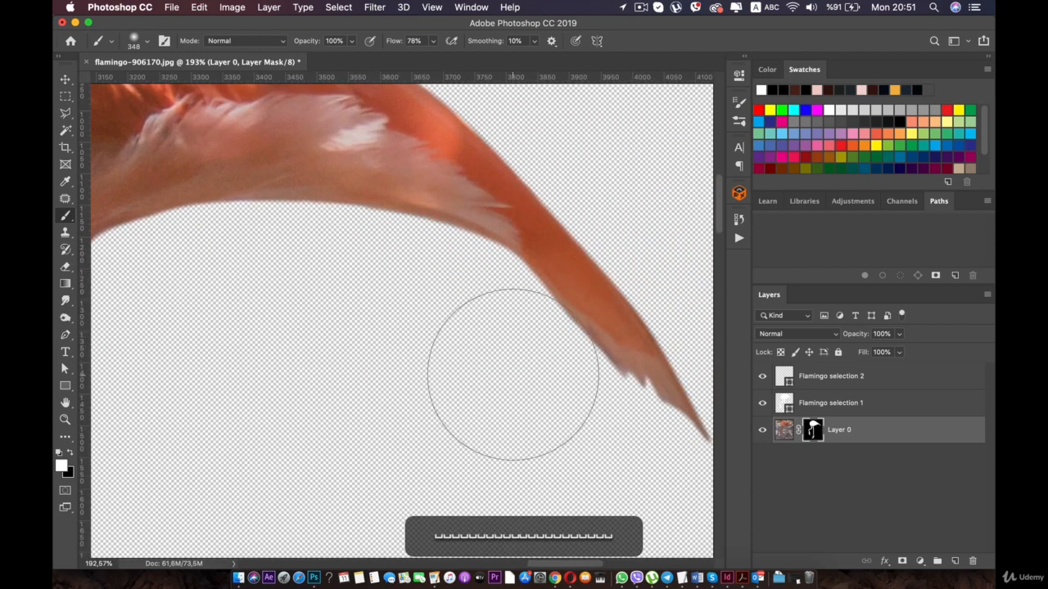
pyautogui.press('x')
pyautogui.moveTo(500, 371); pyautogui.dragTo(546, 434)
pyautogui.press('super+z')
# - Set the brush size to 27 px and paint black along the tail's ragged lower edge on Layer 0's mask
pyautogui.rightClick(440, 306)
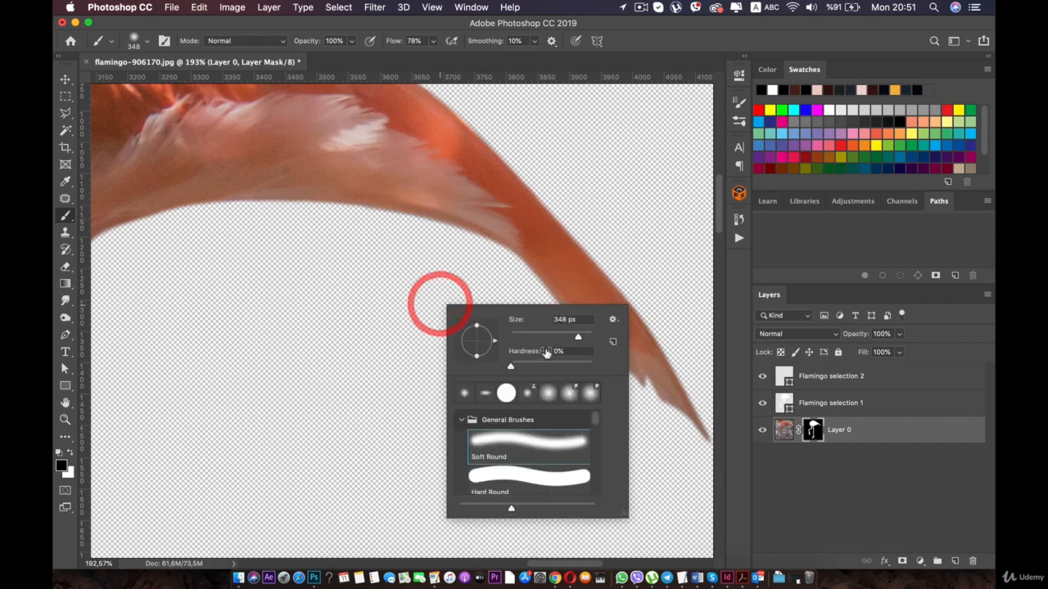
pyautogui.moveTo(557, 337); pyautogui.dragTo(519, 343)
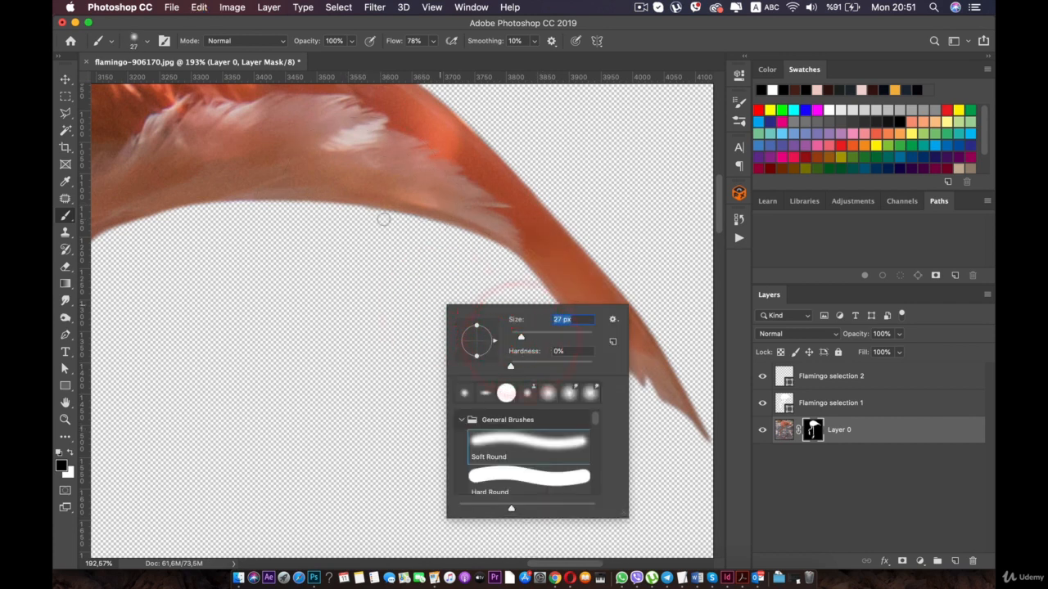
pyautogui.click(393, 229)
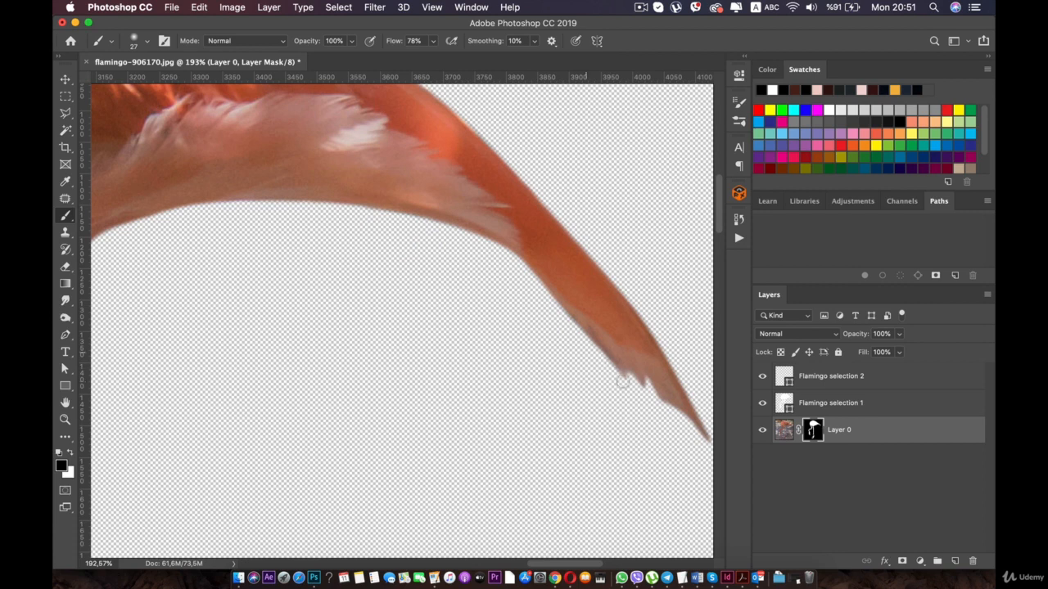
pyautogui.moveTo(612, 367); pyautogui.dragTo(567, 315)
pyautogui.keyDown('alt'); pyautogui.click(480, 265); pyautogui.keyUp('alt')
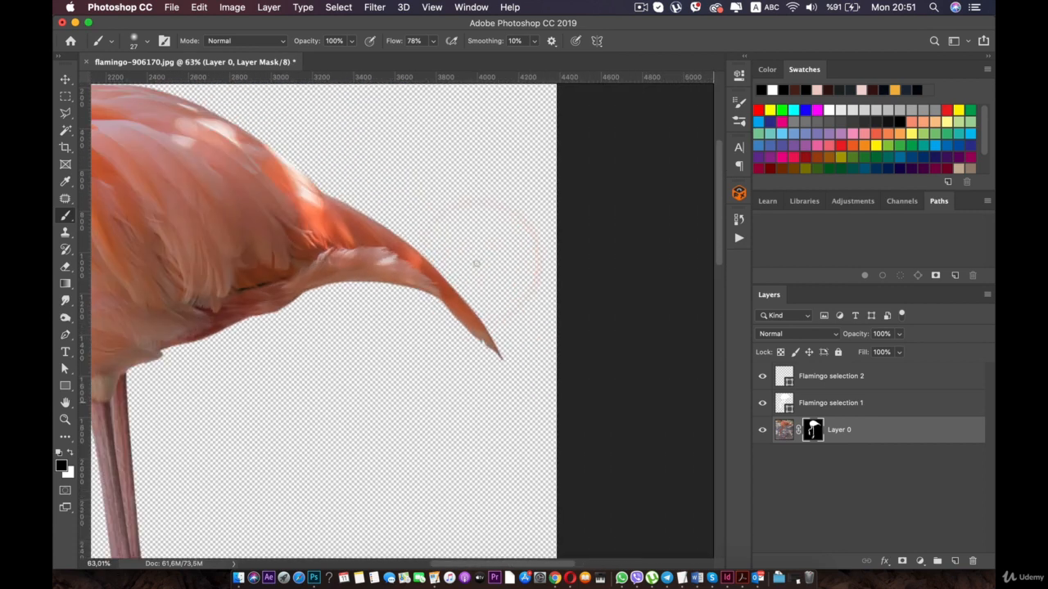
# - Shrink the brush to a few pixels and paint black just above the gap between the flamingo's legs on Layer 0's mask
pyautogui.press('space')
pyautogui.moveTo(293, 280); pyautogui.dragTo(412, 191)
pyautogui.moveTo(281, 322); pyautogui.dragTo(316, 237)
pyautogui.moveTo(336, 370); pyautogui.dragTo(336, 331)
pyautogui.scroll(5, 337, 331)
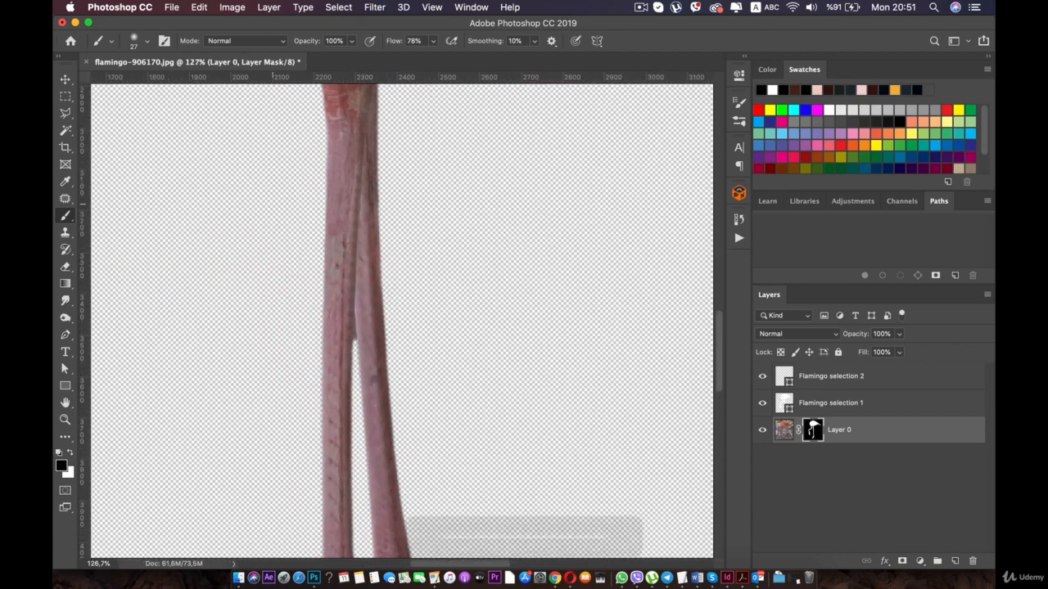
pyautogui.scroll(8, 402, 321)
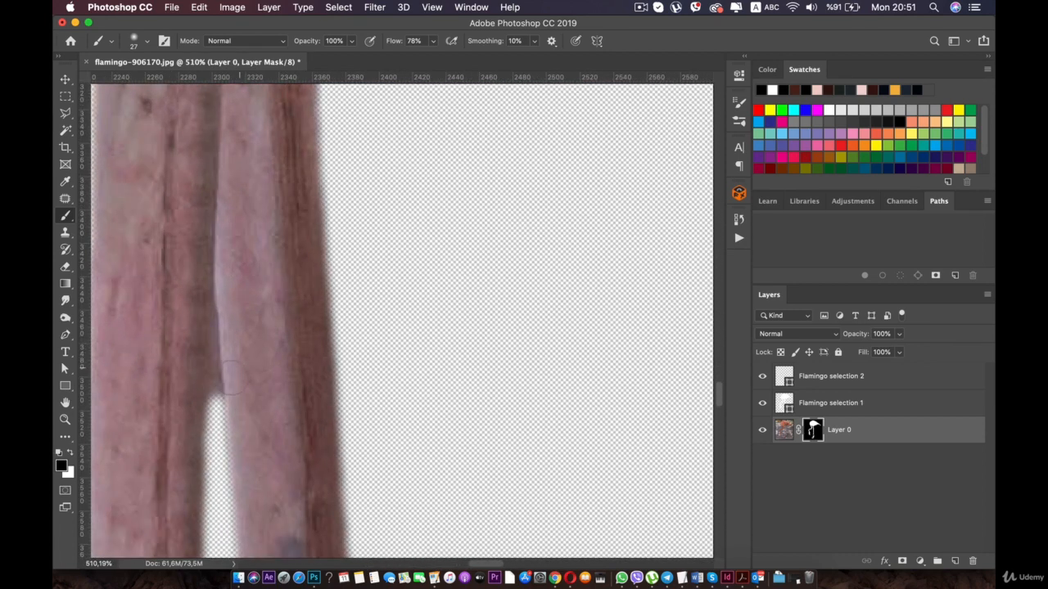
pyautogui.scroll(5, 223, 380)
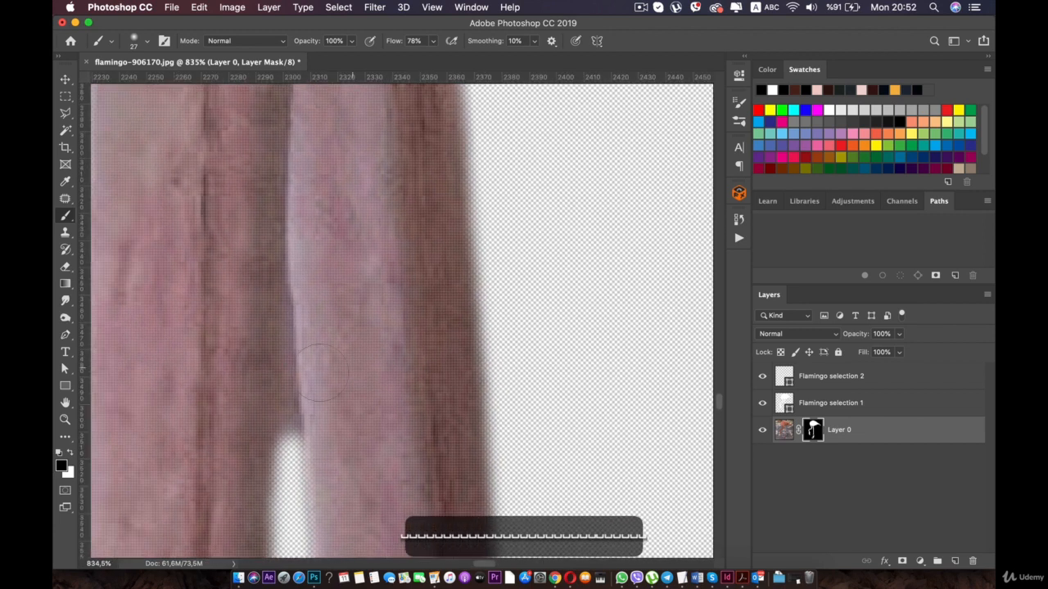
pyautogui.rightClick(262, 371)
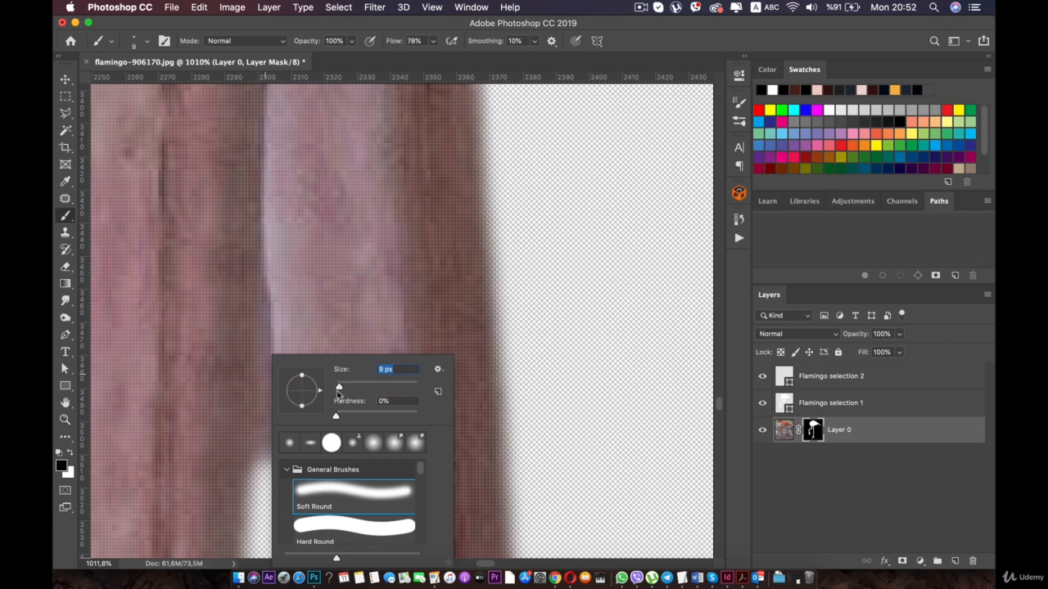
pyautogui.moveTo(261, 400); pyautogui.dragTo(272, 450)
# - Set the brush size to 3 px and extend the gap between the legs upward with black on Layer 0's mask
pyautogui.rightClick(261, 436)
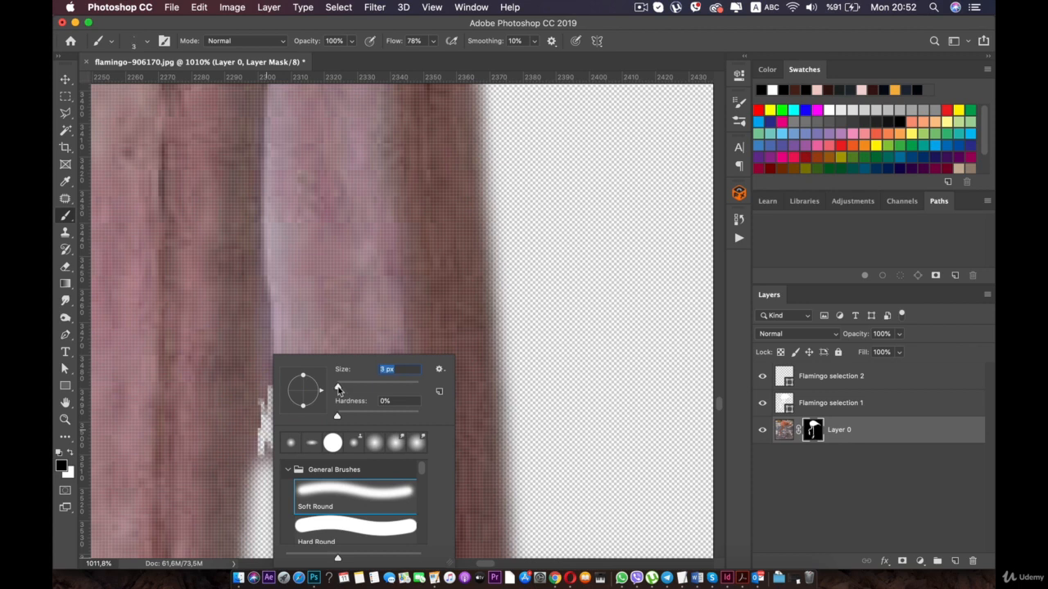
pyautogui.click(338, 389)
pyautogui.moveTo(262, 392); pyautogui.dragTo(261, 365)
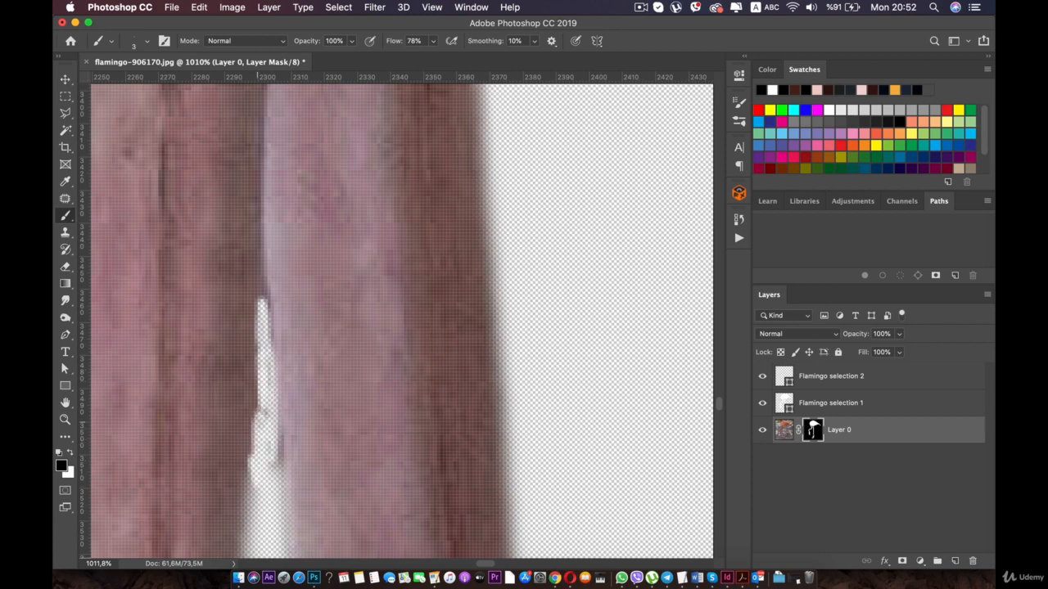
pyautogui.scroll(-10, 260, 298)
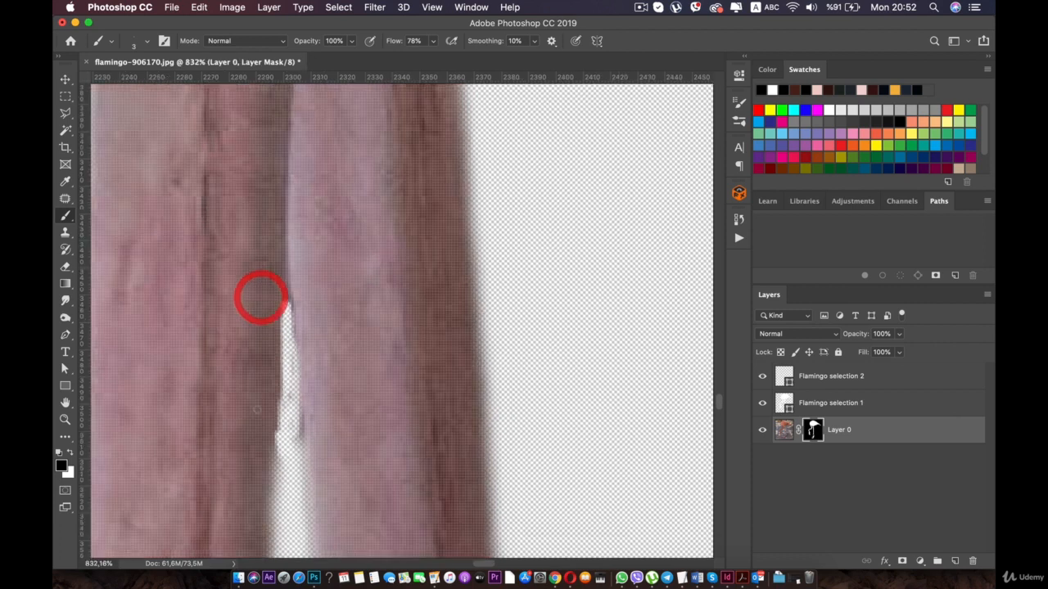
pyautogui.scroll(8, 412, 323)
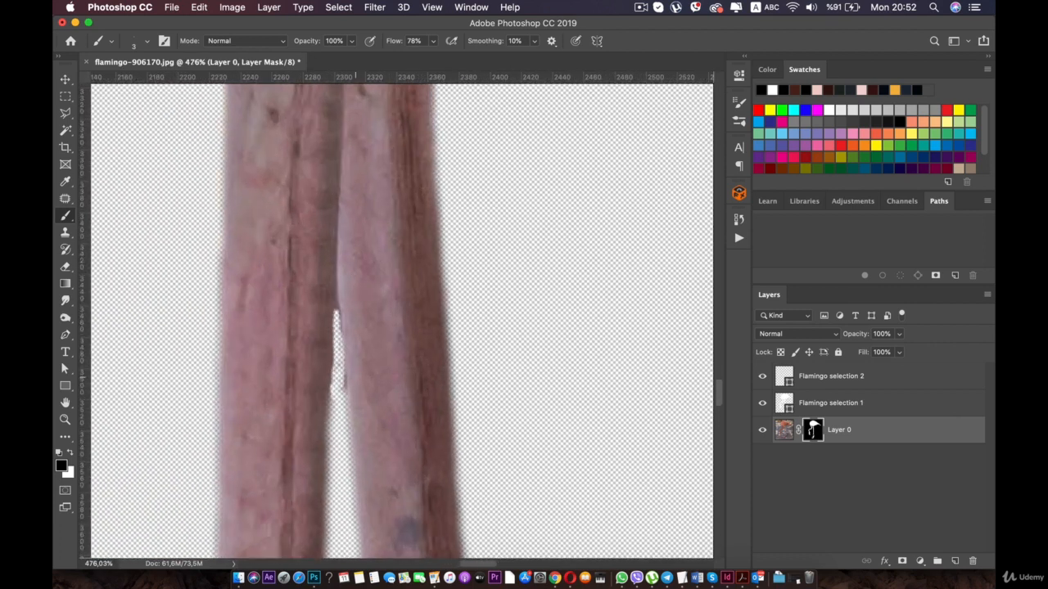
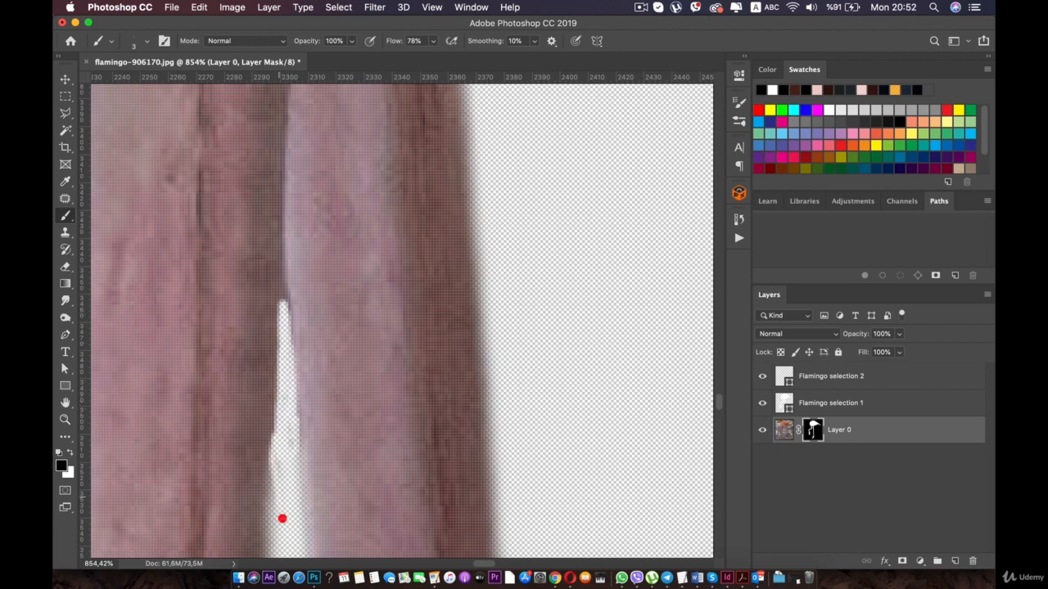
# - Switch to the Move tool and leave no layer selected in the finished flamingo cutout
pyautogui.scroll(-10, 282, 518)
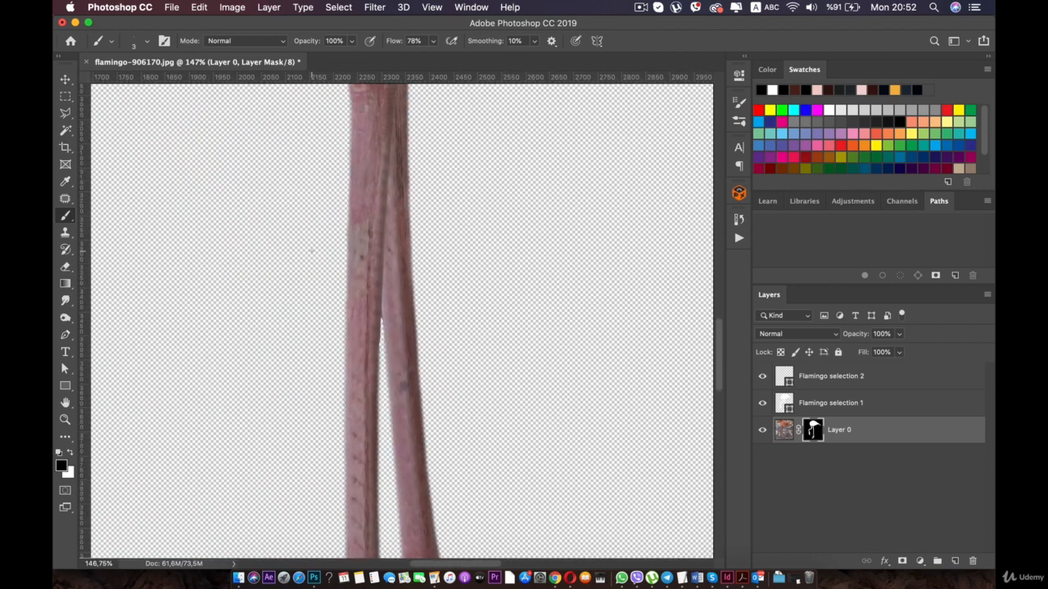
pyautogui.scroll(-8, 311, 252)
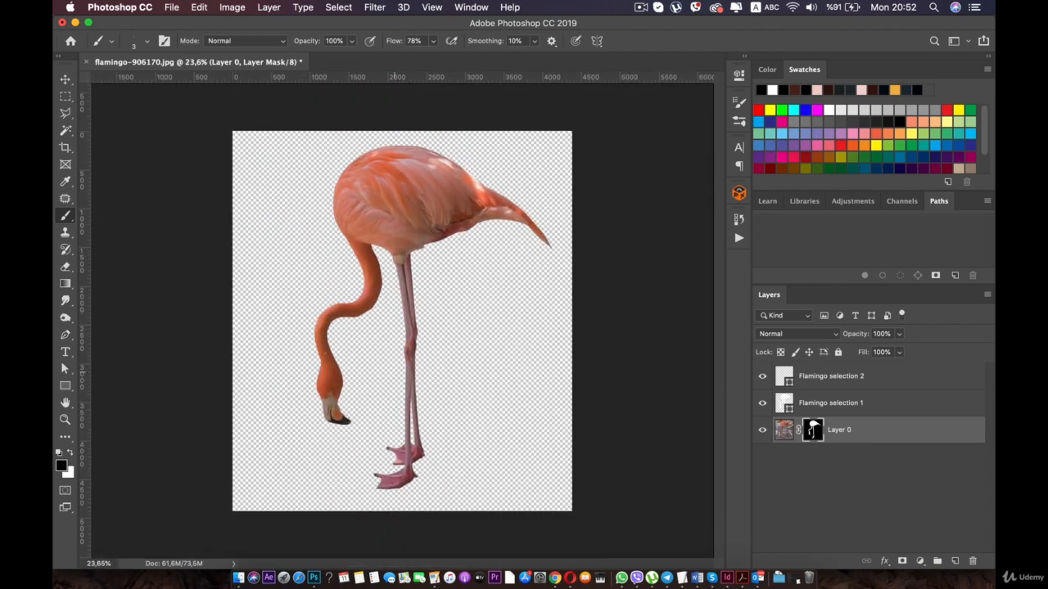
pyautogui.click(64, 80)
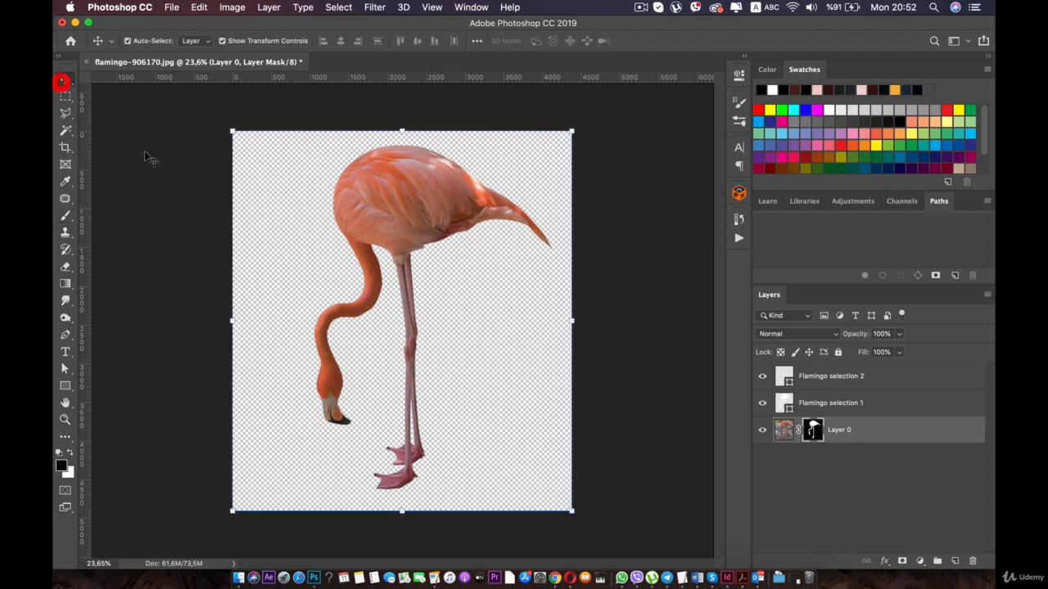
pyautogui.click(615, 288)
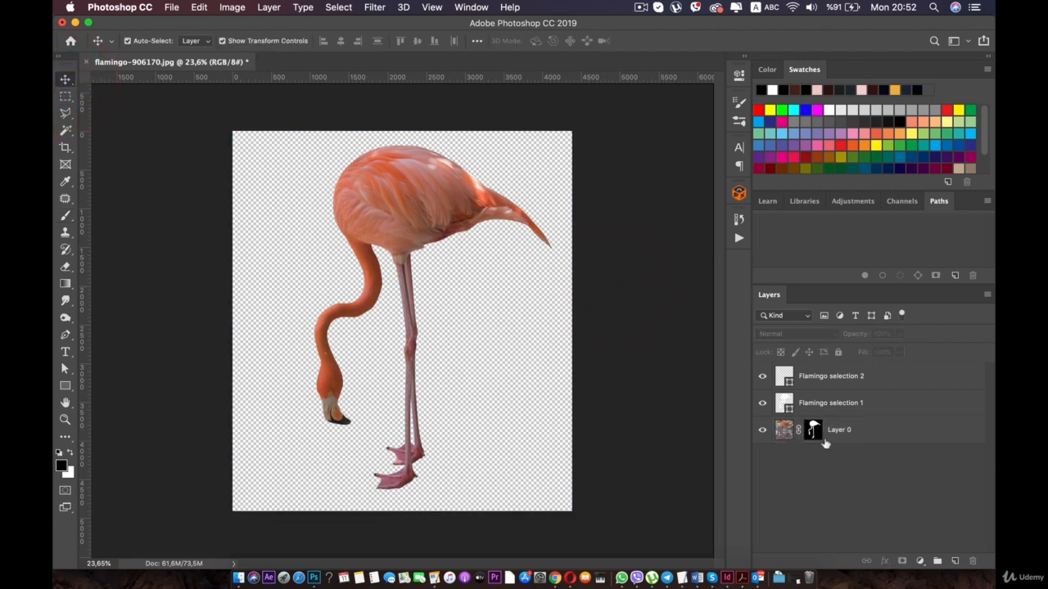
pyautogui.click(855, 432)
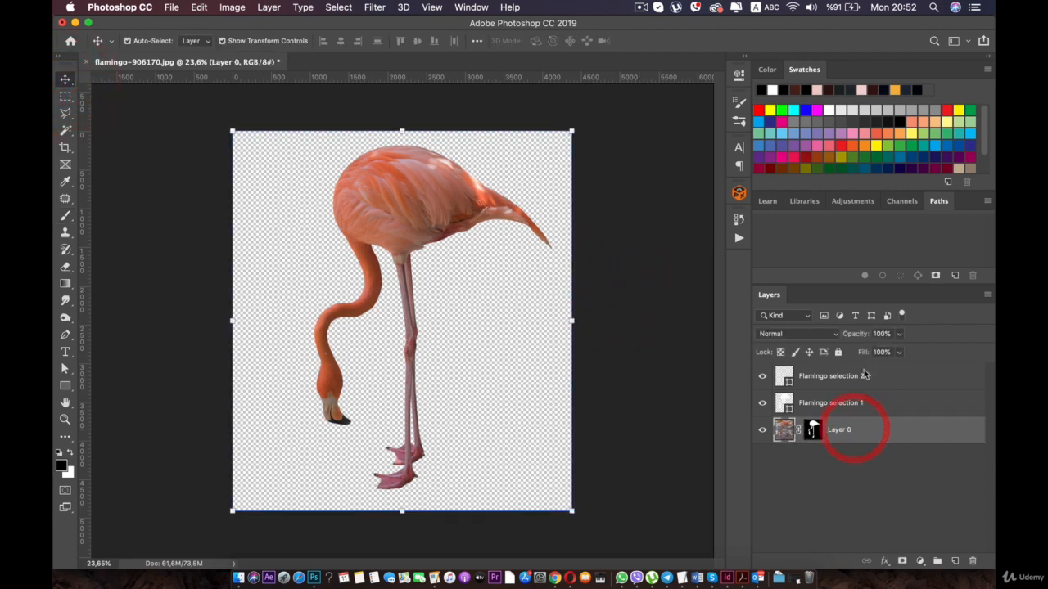
pyautogui.click(837, 479)
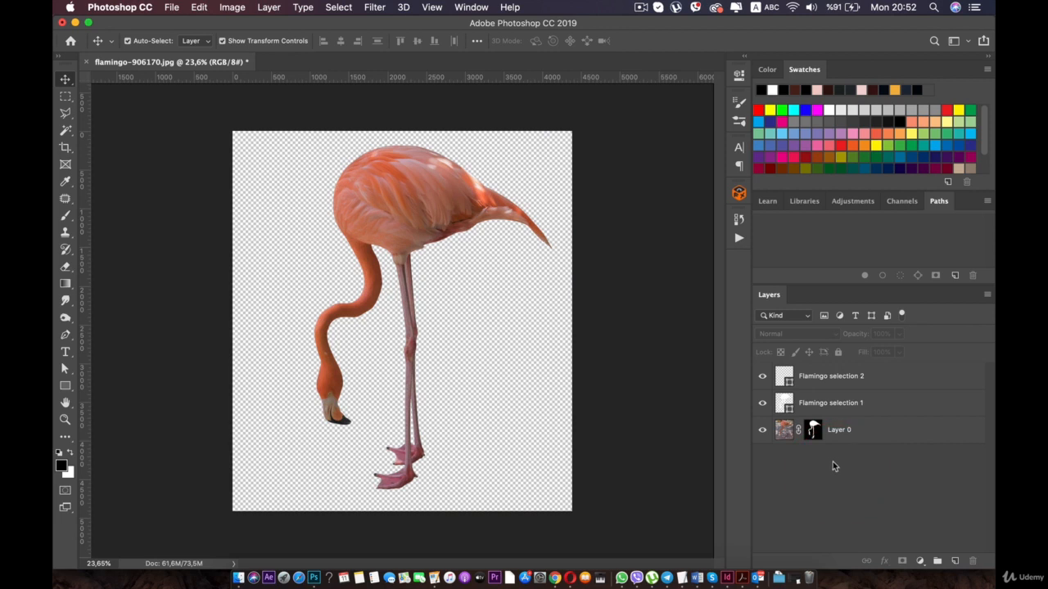
# - Preview chinatown-4582511.jpg in the Mega Flamingo folder in Finder and open it in Photoshop
pyautogui.click(238, 578)
pyautogui.click(424, 84)
pyautogui.press('space')
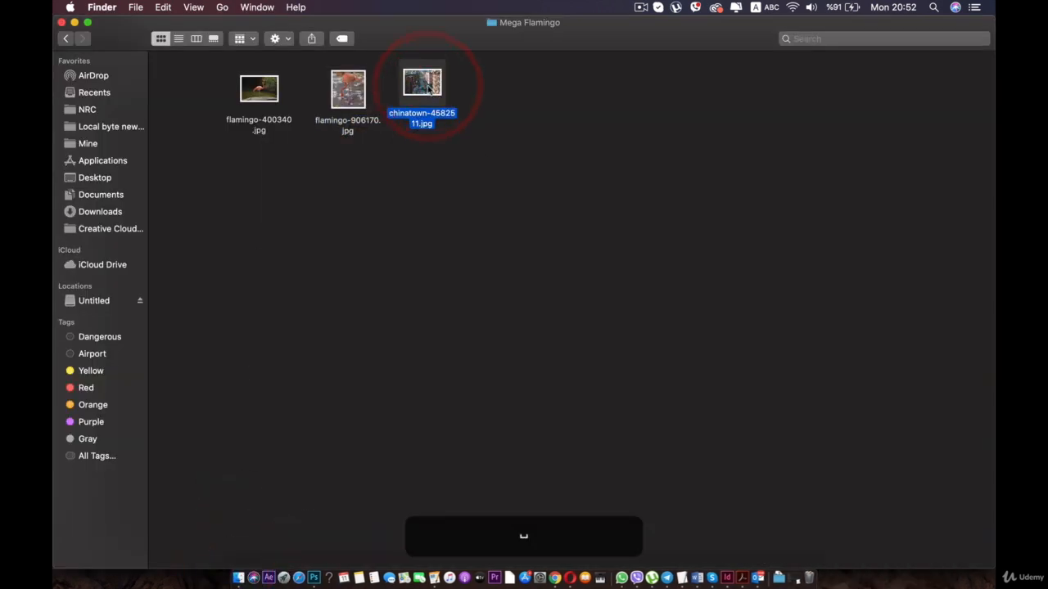
pyautogui.press('space')
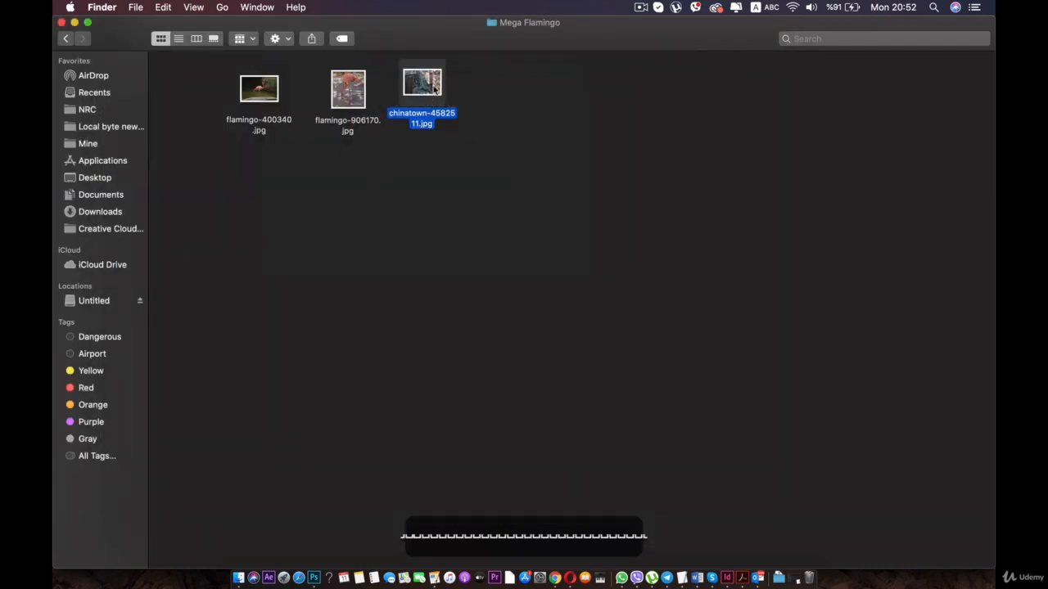
pyautogui.rightClick(430, 82)
pyautogui.moveTo(452, 102)
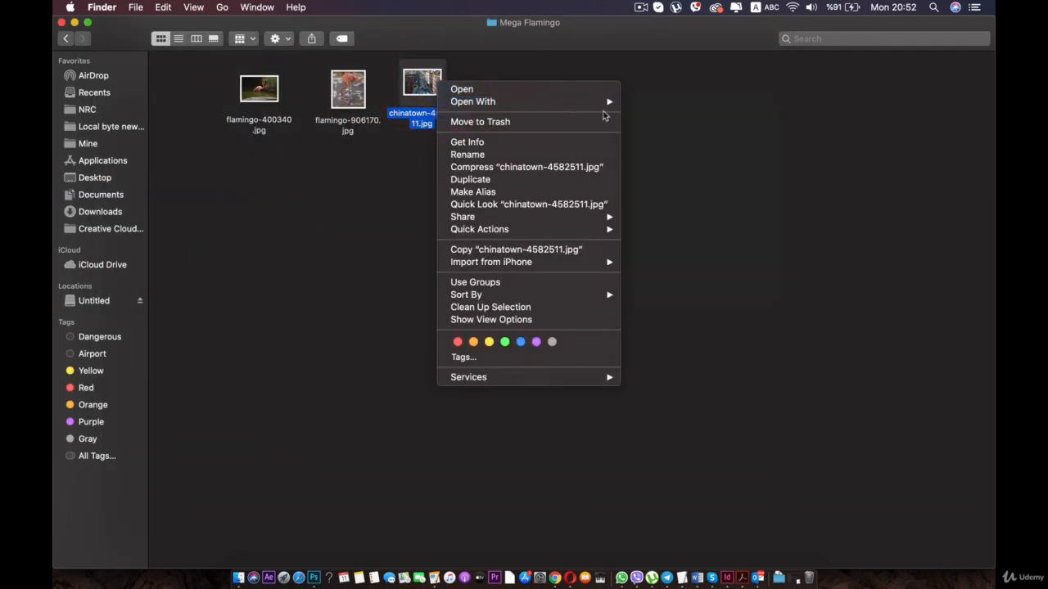
pyautogui.click(686, 141)
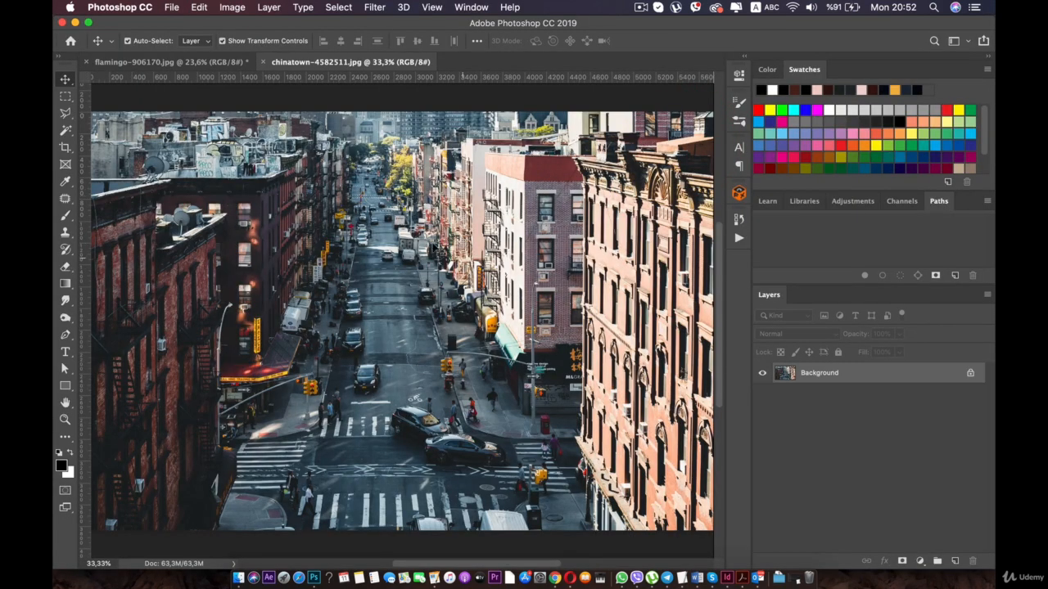
# - Copy the masked flamingo on Layer 0 of flamingo-906170.jpg and paste it into chinatown-4582511.jpg
pyautogui.click(196, 62)
pyautogui.click(368, 195)
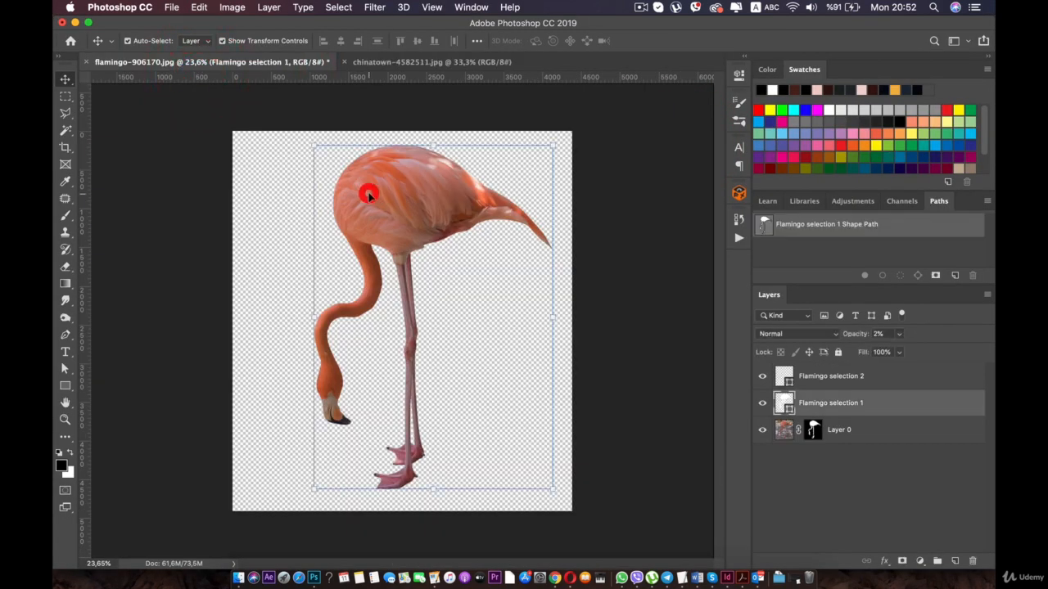
pyautogui.click(863, 434)
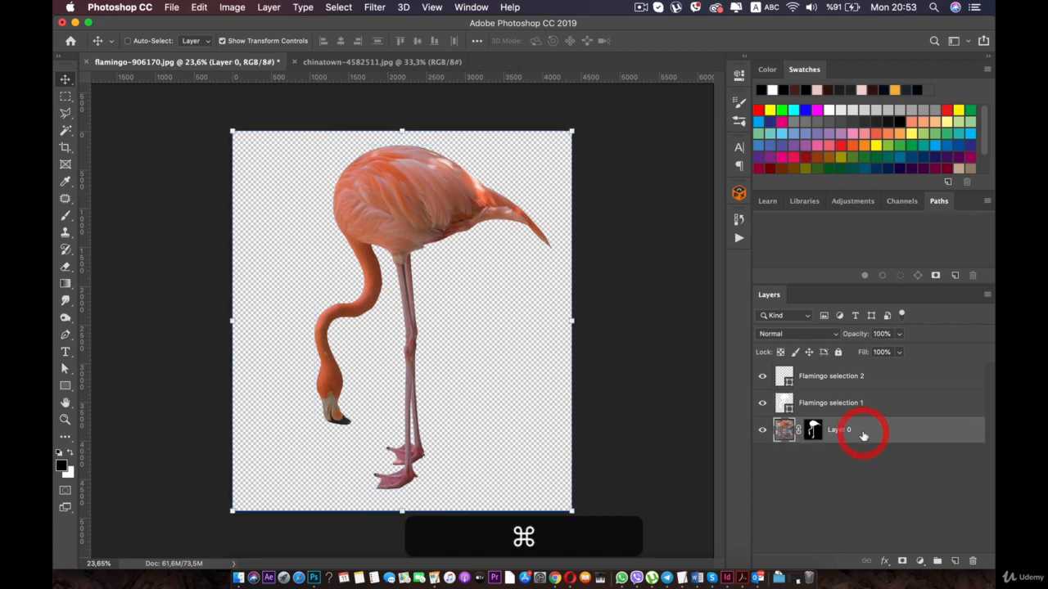
pyautogui.press('super+c')
pyautogui.click(352, 62)
pyautogui.press('super+v')
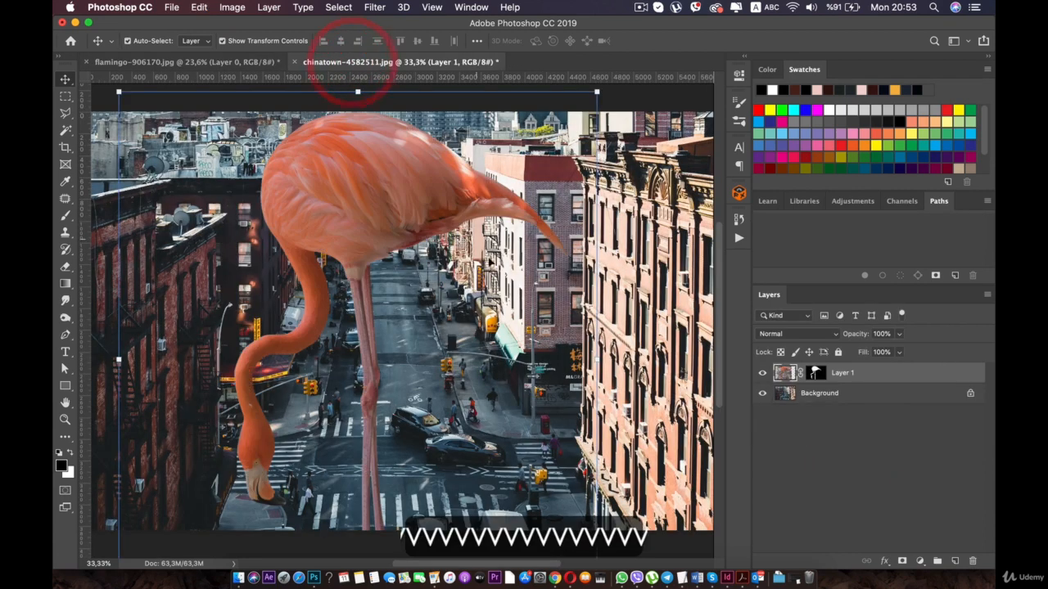
# - Try the pasted flamingo standing beside the corner building, and on the opposite side of the street
pyautogui.moveTo(397, 219); pyautogui.dragTo(551, 119)
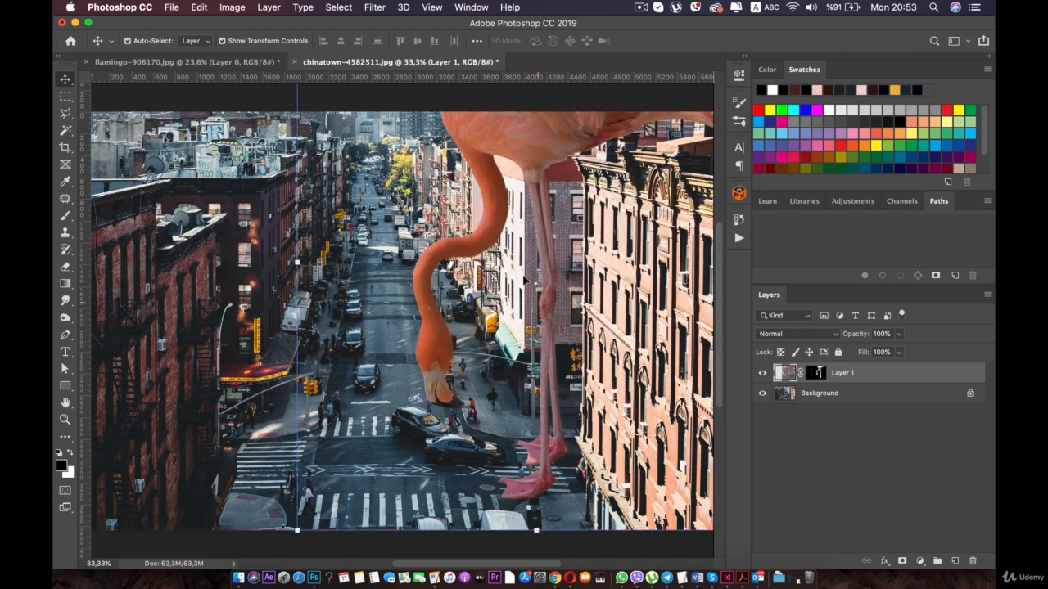
pyautogui.scroll(1, 509, 315)
pyautogui.moveTo(537, 168); pyautogui.dragTo(522, 240)
pyautogui.moveTo(595, 188); pyautogui.dragTo(303, 175)
pyautogui.click(578, 274)
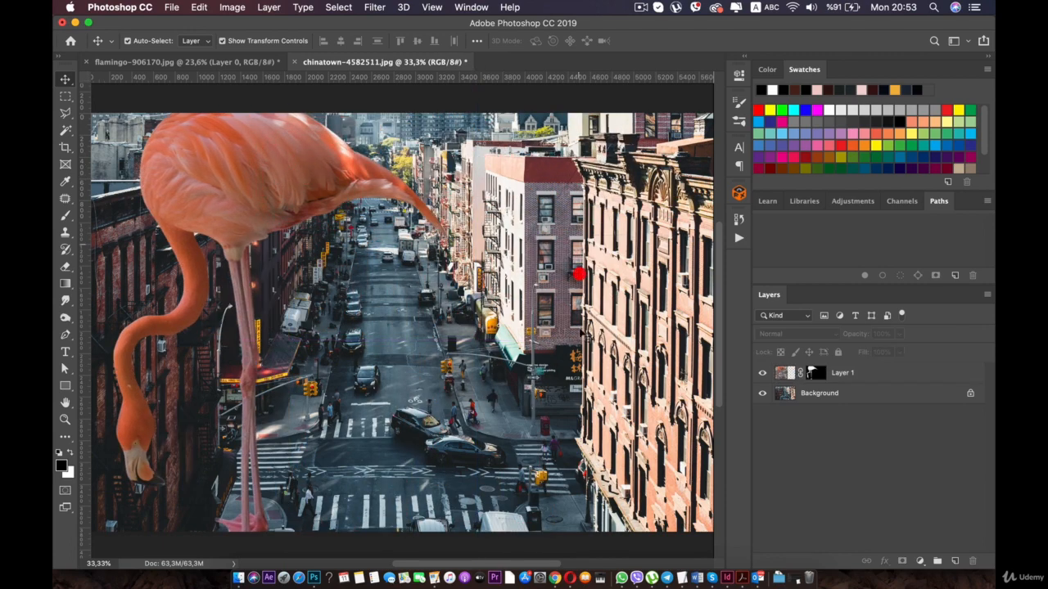
pyautogui.click(578, 400)
pyautogui.click(579, 477)
pyautogui.click(583, 493)
# - Move the flamingo over the sunlit brick building, and delete its layer from the street document
pyautogui.click(270, 180)
pyautogui.moveTo(270, 180); pyautogui.dragTo(573, 334)
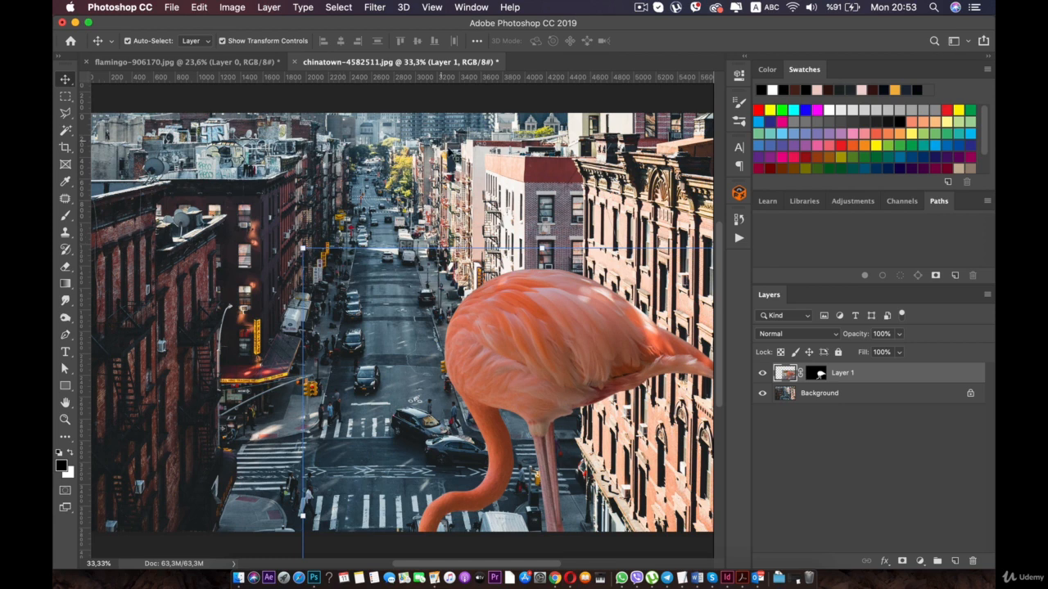
pyautogui.moveTo(559, 359); pyautogui.dragTo(482, 234)
pyautogui.press('BackSpace')
pyautogui.press('BackSpace')
pyautogui.press('BackSpace')
pyautogui.press('BackSpace')
pyautogui.press('BackSpace')
pyautogui.press('BackSpace')
pyautogui.press('BackSpace')
pyautogui.press('BackSpace')
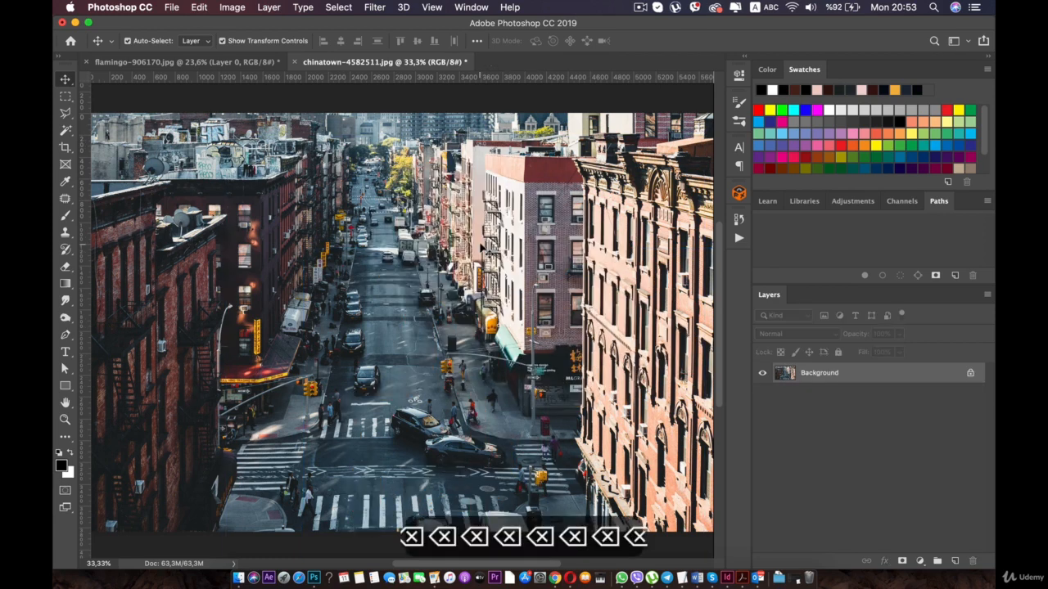
# - Convert the street photo's Background to a regular layer, lock all its attributes and deselect it
pyautogui.click(972, 375)
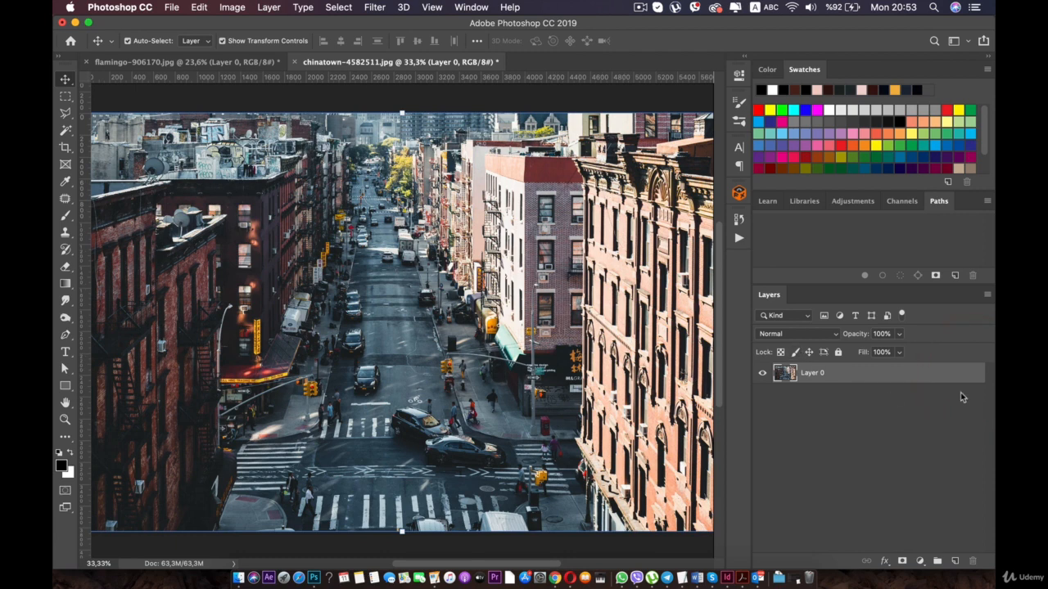
pyautogui.click(837, 353)
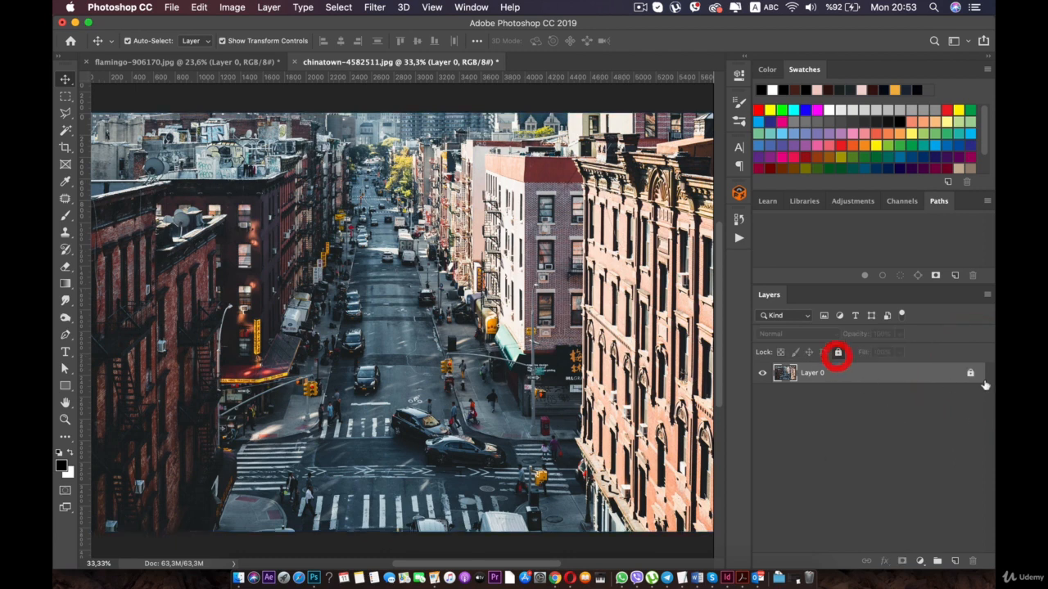
pyautogui.click(628, 229)
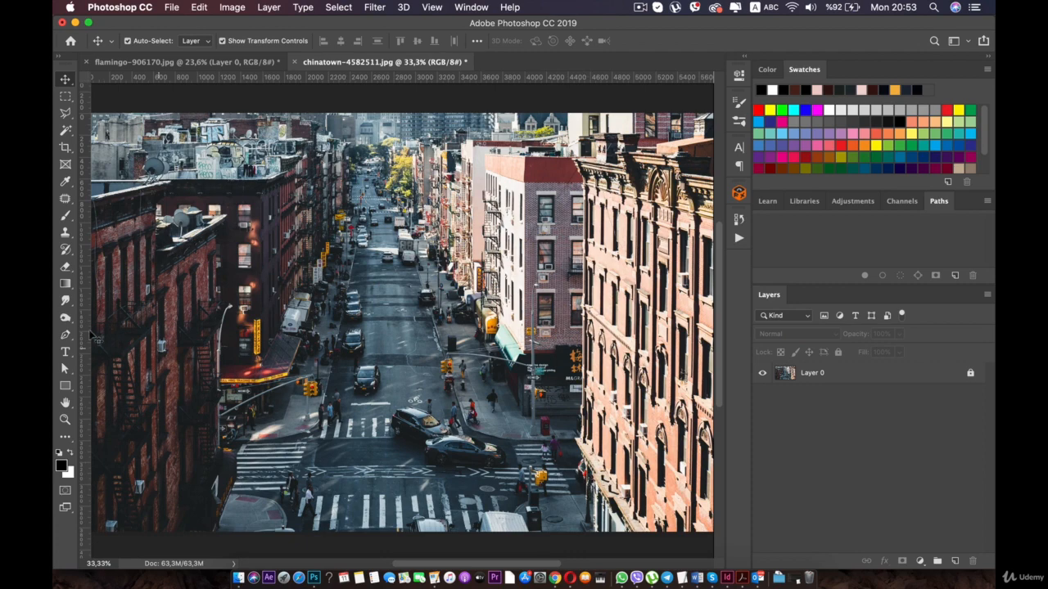
# - Choose the Pen tool and find the low curb by the street pole at the foot of the sunlit brick building
pyautogui.click(66, 335)
pyautogui.scroll(5, 306, 260)
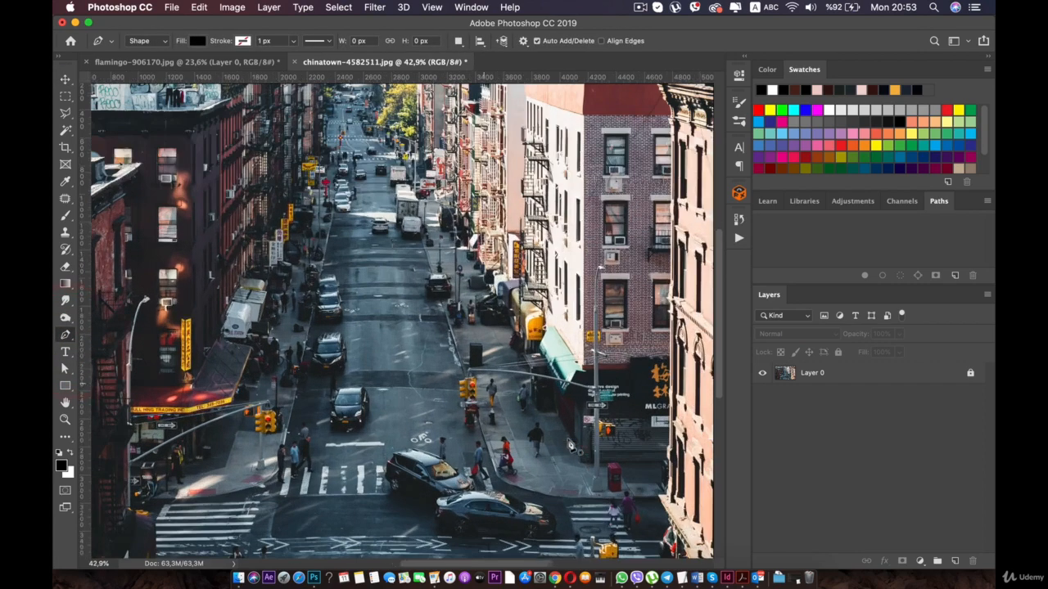
pyautogui.scroll(8, 397, 317)
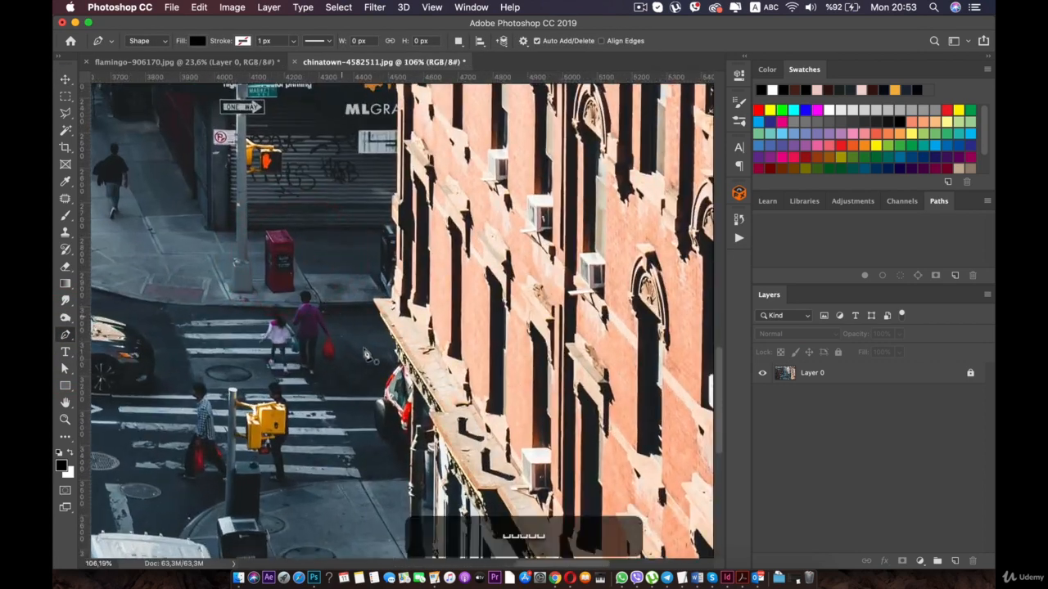
pyautogui.moveTo(367, 354); pyautogui.dragTo(351, 284)
pyautogui.scroll(4, 351, 288)
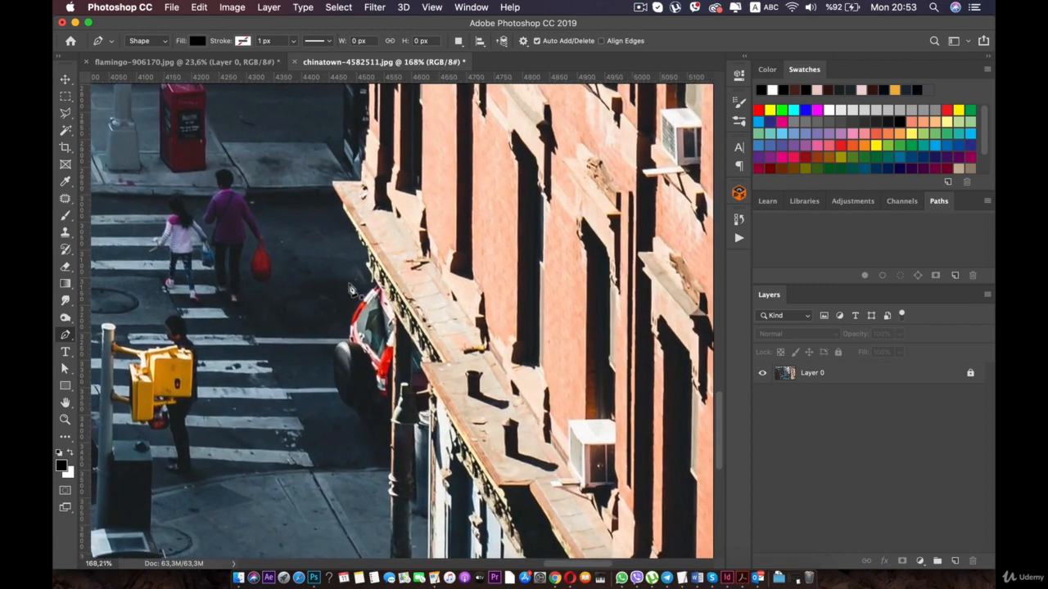
pyautogui.moveTo(319, 262); pyautogui.dragTo(379, 158)
pyautogui.moveTo(390, 311); pyautogui.dragTo(364, 344)
pyautogui.scroll(4, 391, 390)
pyautogui.scroll(6, 360, 397)
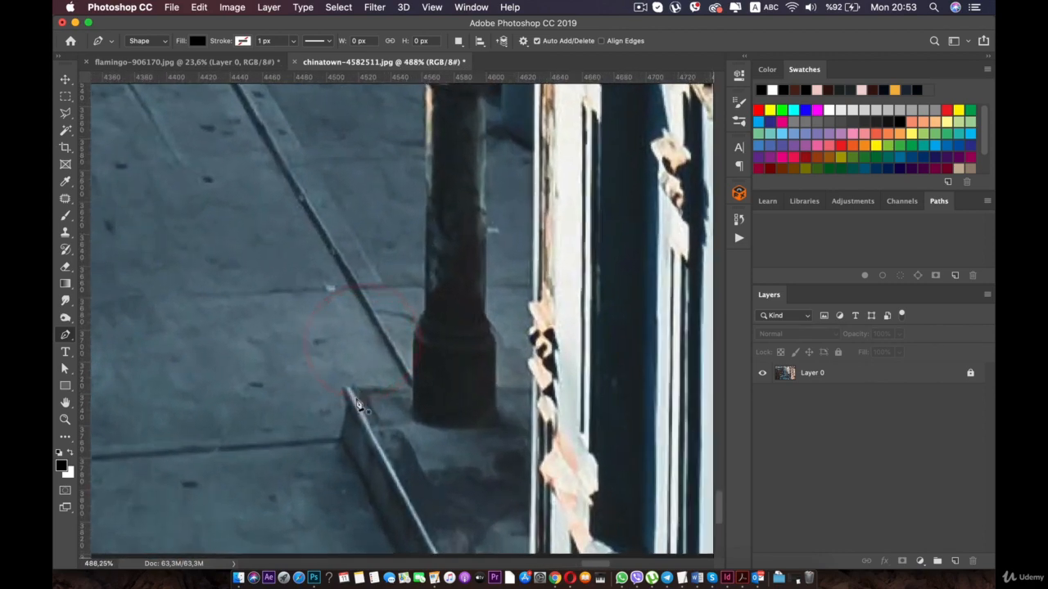
pyautogui.click(344, 447)
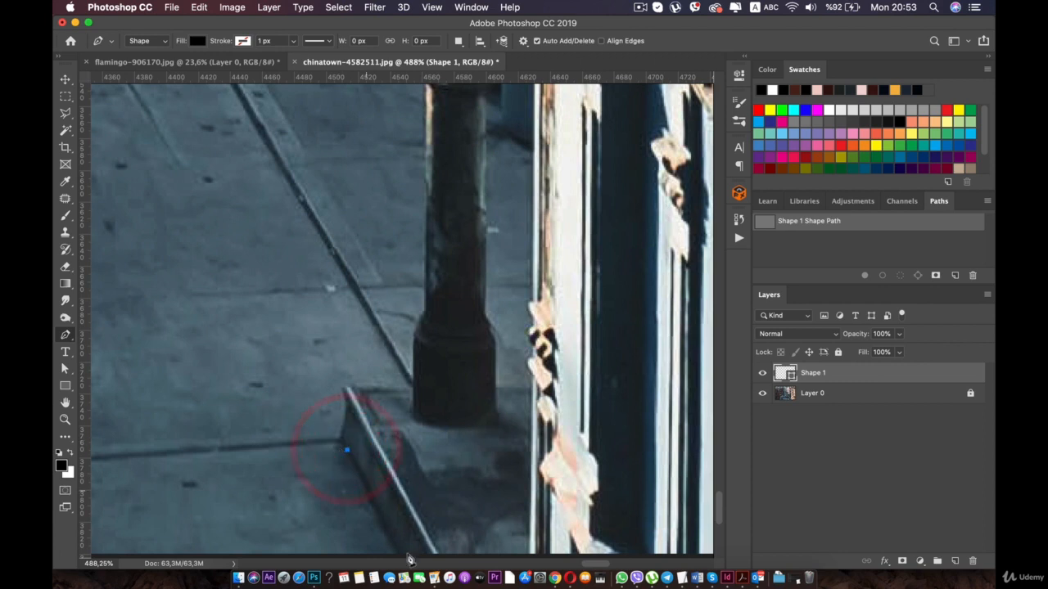
pyautogui.press('super+z')
pyautogui.press('super+z')
pyautogui.press('super+z')
pyautogui.press('super+z')
pyautogui.press('super+z')
pyautogui.press('super+z')
pyautogui.press('super+z')
pyautogui.press('super+z')
pyautogui.press('super+z')
pyautogui.press('super+z')
pyautogui.press('super+z')
pyautogui.press('super+z')
pyautogui.press('super+z')
pyautogui.press('super+z')
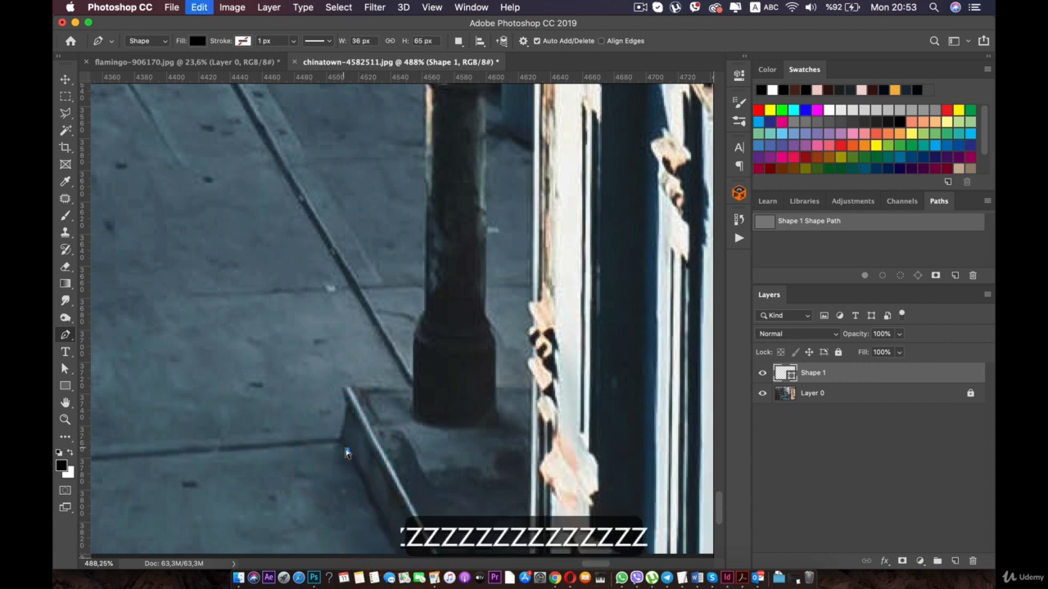
# - Draw a Pen shape from below the photo's lower edge up the curb, around its tip and across to the pole's base
pyautogui.click(401, 560)
pyautogui.press('space')
pyautogui.moveTo(369, 483); pyautogui.dragTo(364, 426)
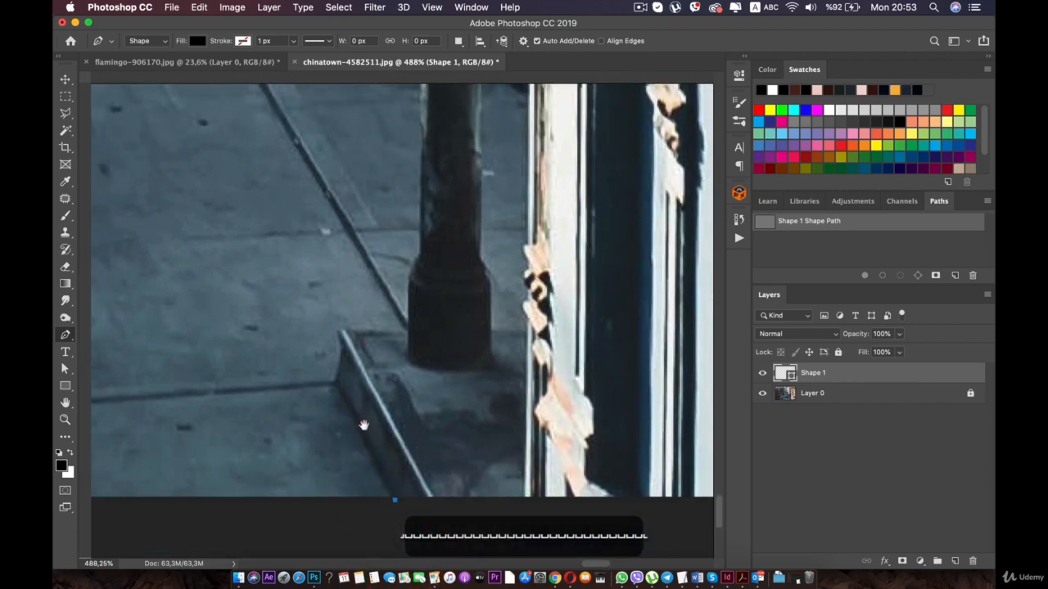
pyautogui.scroll(5, 338, 364)
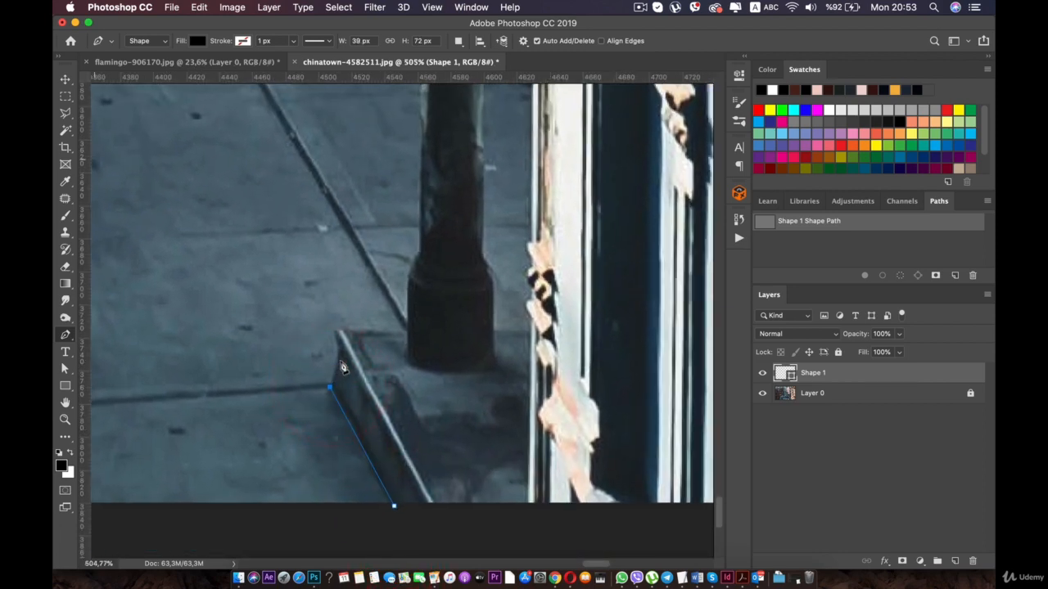
pyautogui.click(285, 375)
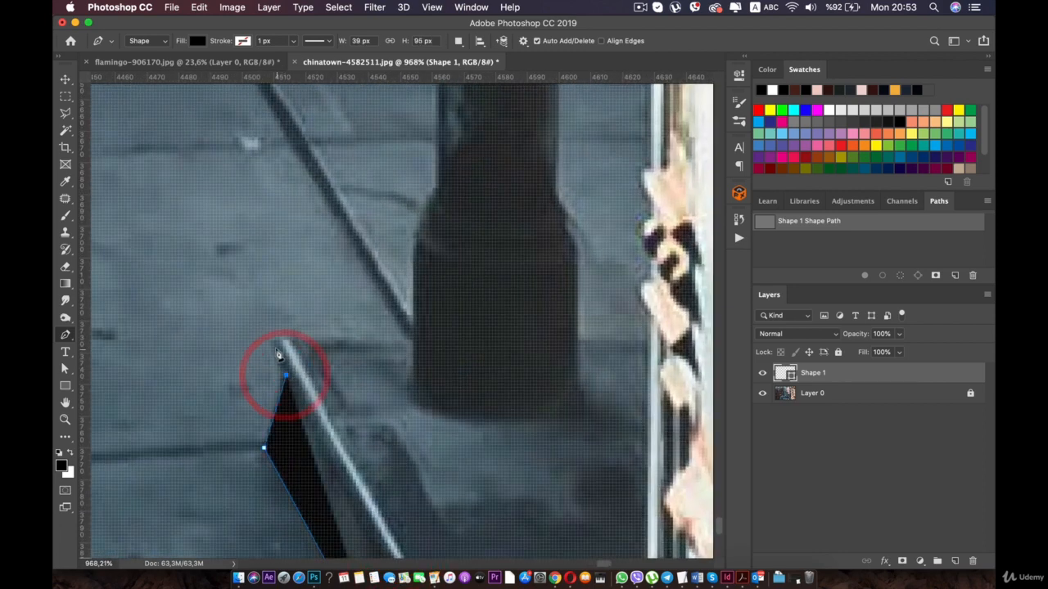
pyautogui.click(273, 346)
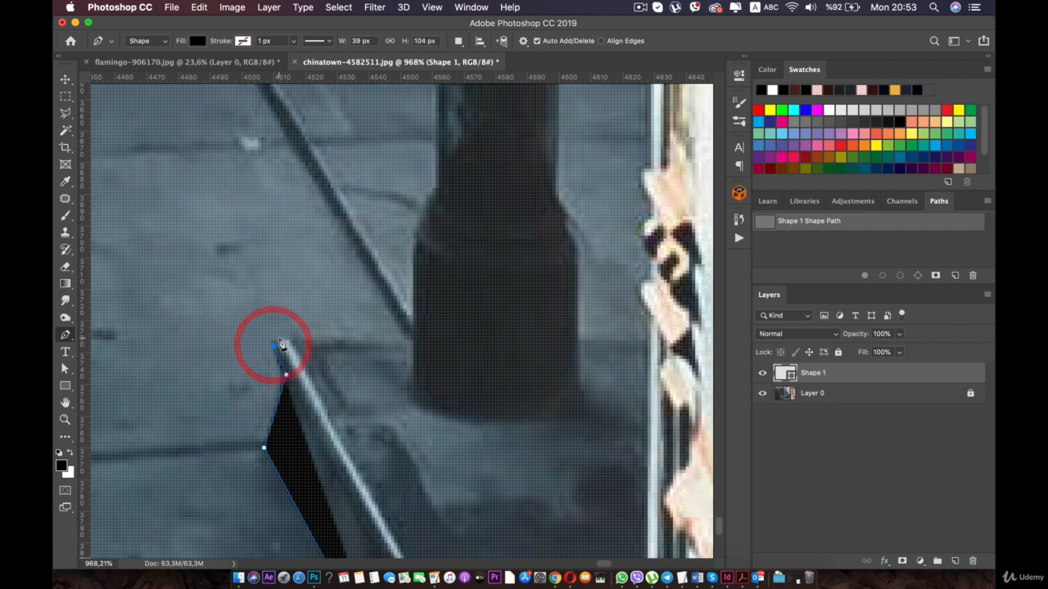
pyautogui.click(409, 340)
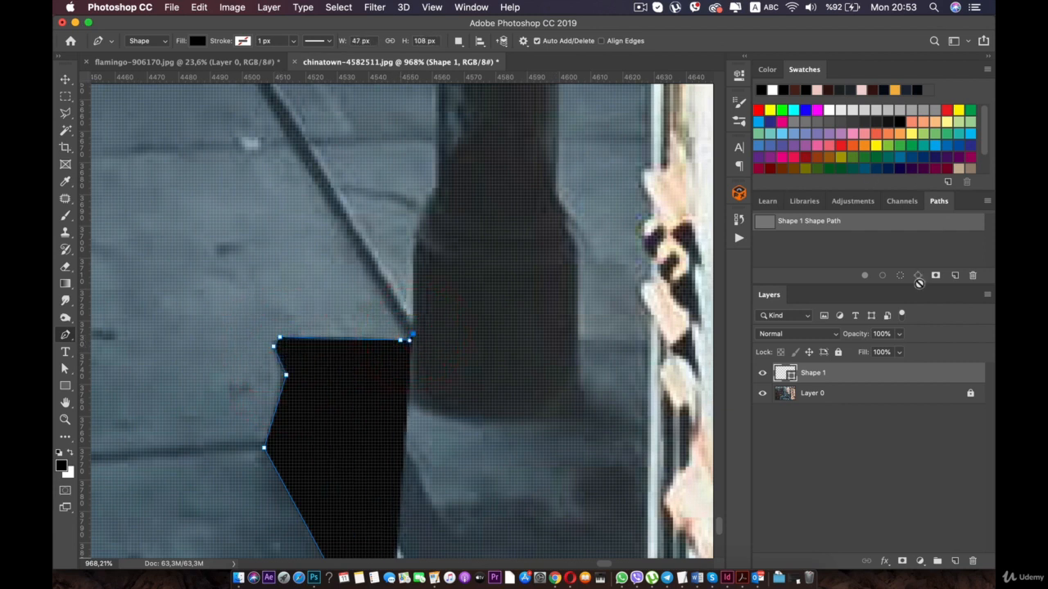
# - Set Shape 1's opacity to 0% and extend its path up the side of the pole's flared base
pyautogui.moveTo(849, 352); pyautogui.dragTo(839, 352)
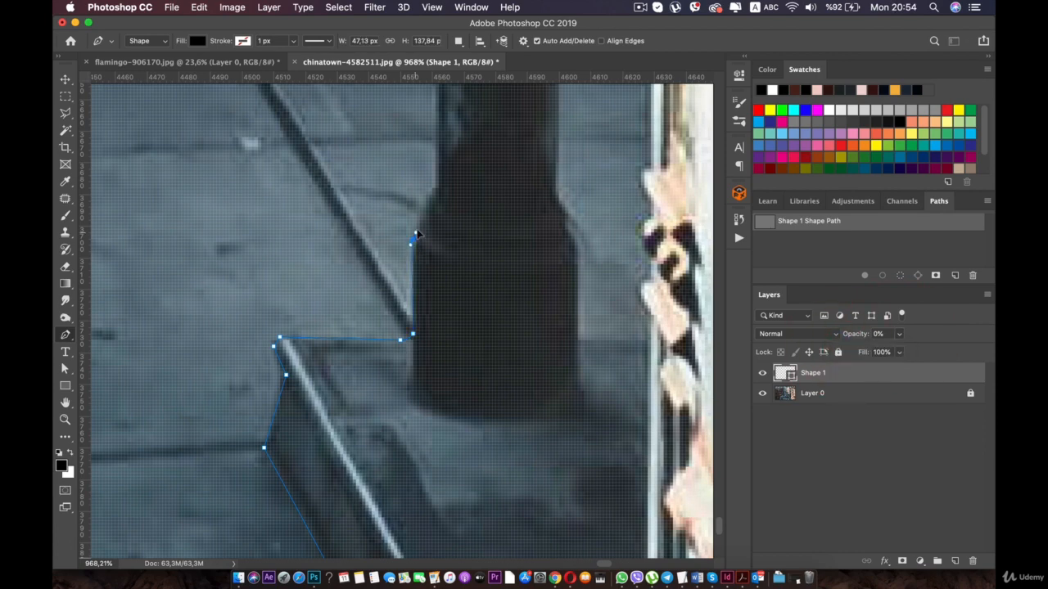
pyautogui.scroll(-10, 417, 229)
pyautogui.press('space')
pyautogui.moveTo(406, 254); pyautogui.dragTo(407, 340)
pyautogui.scroll(5, 400, 322)
pyautogui.press('space')
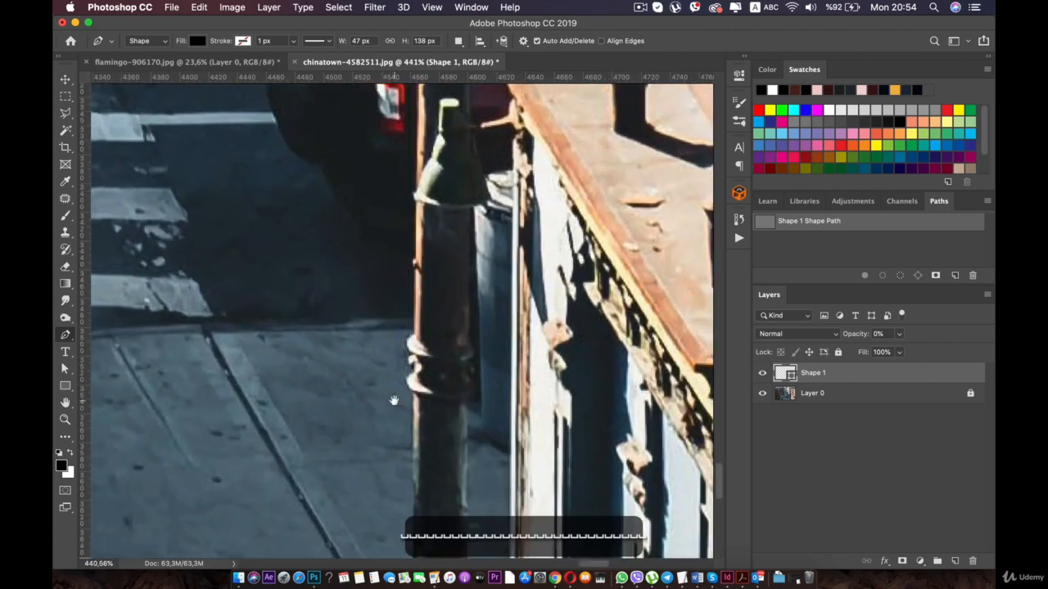
pyautogui.moveTo(393, 400); pyautogui.dragTo(379, 252)
pyautogui.scroll(4, 375, 392)
pyautogui.press('space')
pyautogui.moveTo(379, 474); pyautogui.dragTo(359, 372)
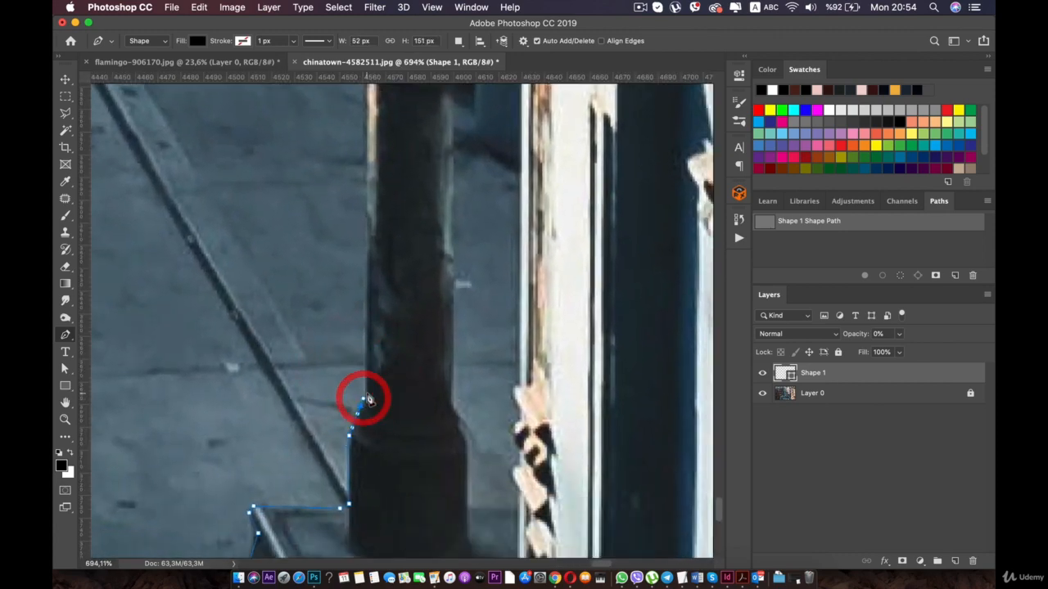
# - Extend Shape 1's path from the pole's flared base up its shaft and around the two light bulges of the ring
pyautogui.click(366, 396)
pyautogui.press('space')
pyautogui.moveTo(368, 140); pyautogui.dragTo(375, 322)
pyautogui.click(368, 347)
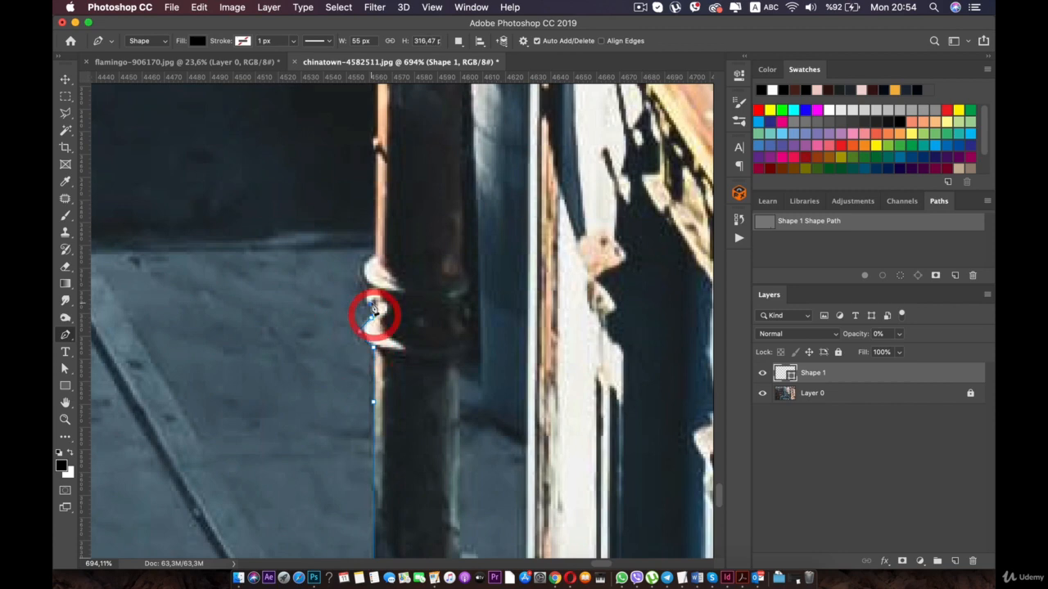
pyautogui.click(370, 290)
pyautogui.click(363, 267)
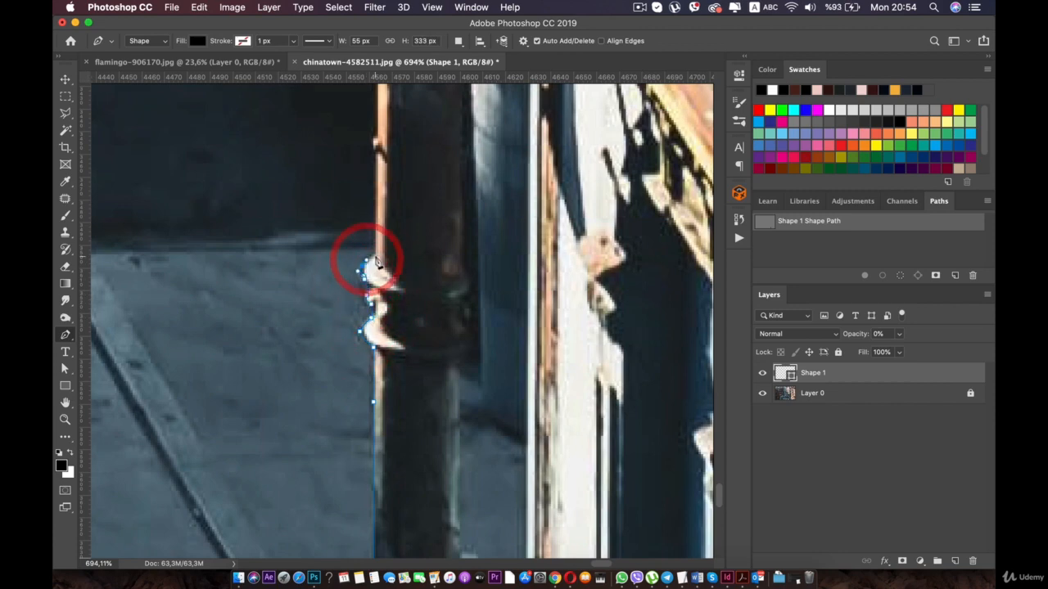
pyautogui.click(377, 257)
# - Continue the path up the pole, past the collar, to its upper end beside the red and white object
pyautogui.moveTo(377, 201); pyautogui.dragTo(396, 336)
pyautogui.click(393, 188)
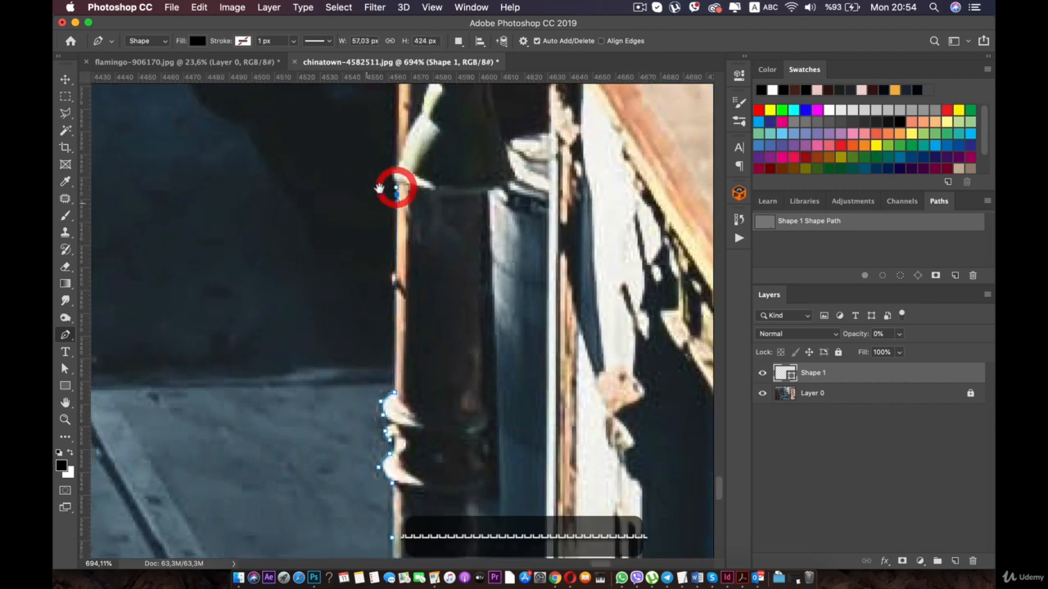
pyautogui.moveTo(393, 188); pyautogui.dragTo(405, 311)
pyautogui.moveTo(424, 154); pyautogui.dragTo(455, 401)
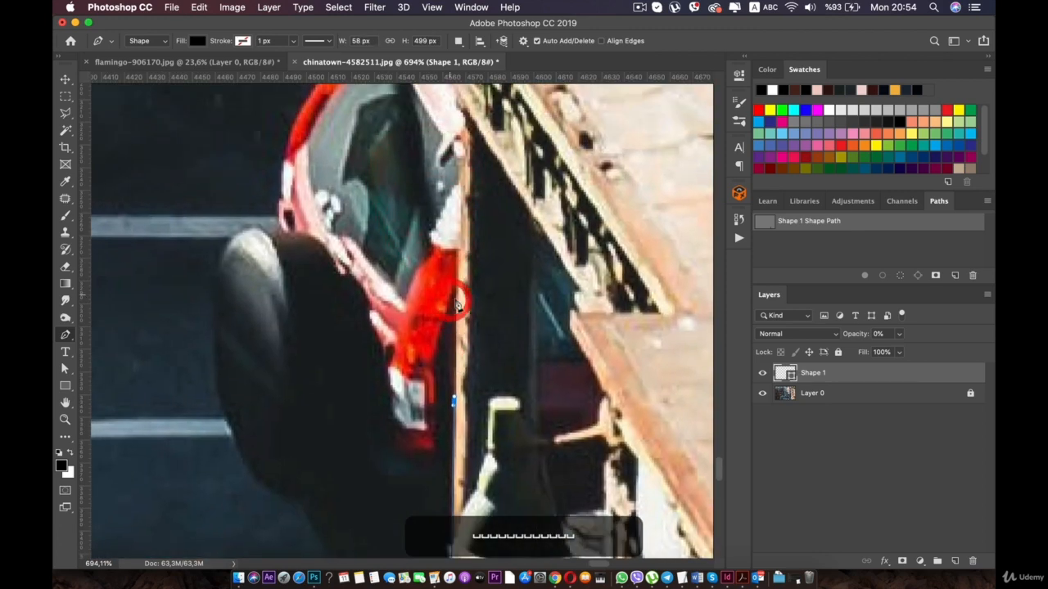
pyautogui.click(459, 164)
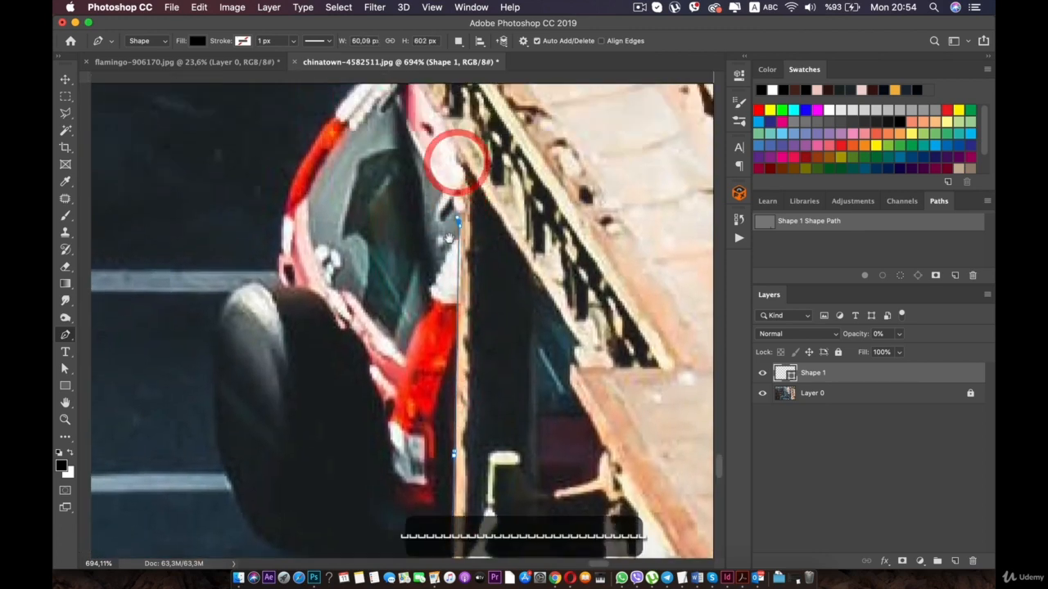
# - Run the path from the pole's upper end along the pink and white strip to the ornate cream trim
pyautogui.moveTo(456, 159); pyautogui.dragTo(443, 327)
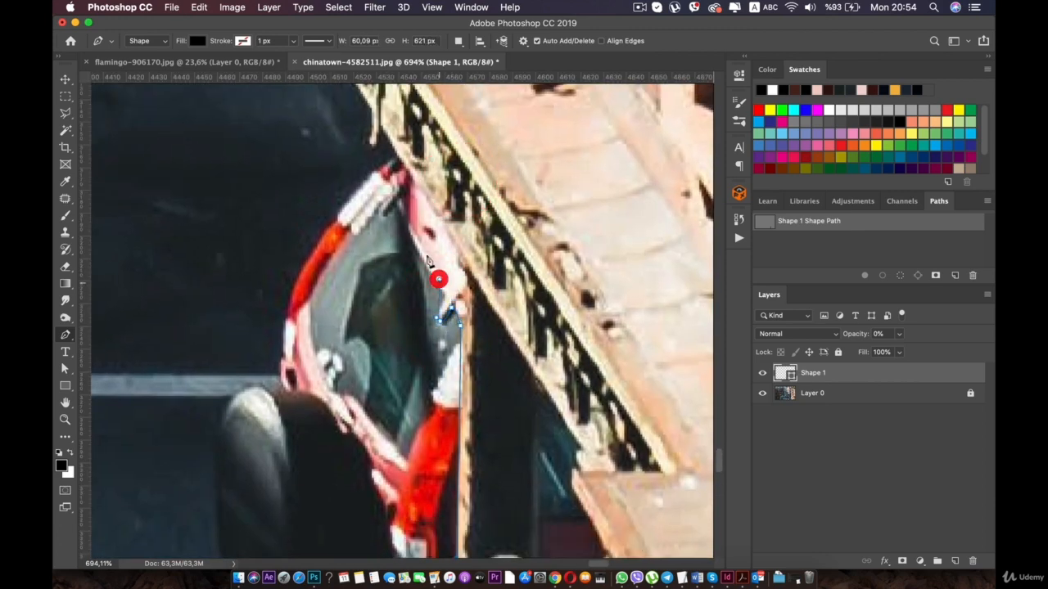
pyautogui.click(394, 190)
pyautogui.moveTo(395, 190); pyautogui.dragTo(450, 311)
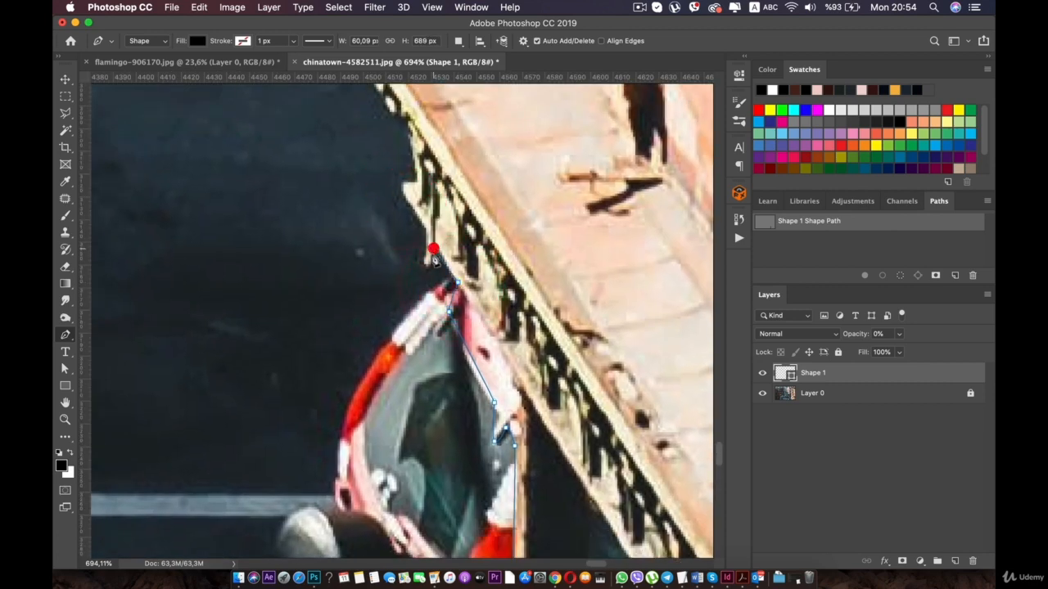
# - Trace the path around the ornate trim's hanging tip and pointed corner, undoing misplaced anchor points
pyautogui.click(401, 187)
pyautogui.moveTo(400, 194); pyautogui.dragTo(407, 309)
pyautogui.scroll(5, 407, 309)
pyautogui.press('super+z')
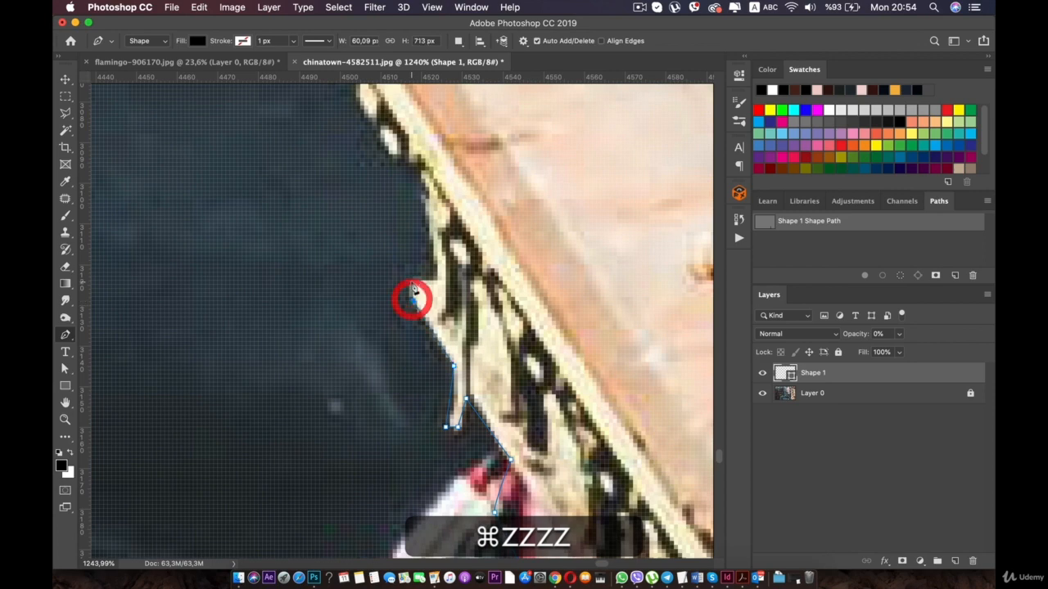
pyautogui.click(412, 281)
pyautogui.click(443, 280)
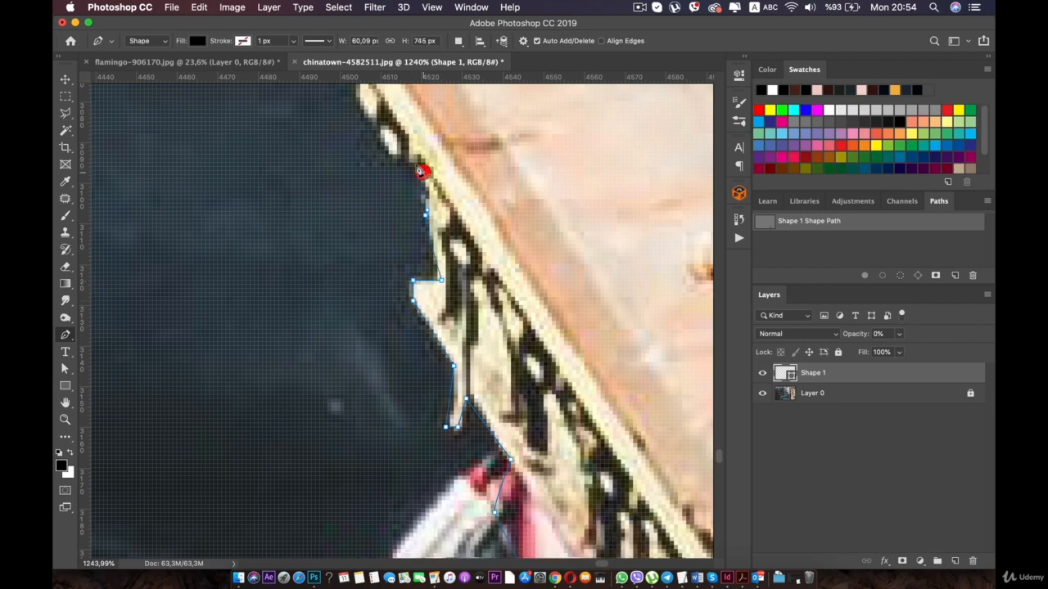
# - Trace the path along the trim's upper jagged edge and around its small rounded bump
pyautogui.click(405, 158)
pyautogui.moveTo(411, 131); pyautogui.dragTo(451, 222)
pyautogui.click(425, 238)
pyautogui.click(401, 196)
pyautogui.click(404, 168)
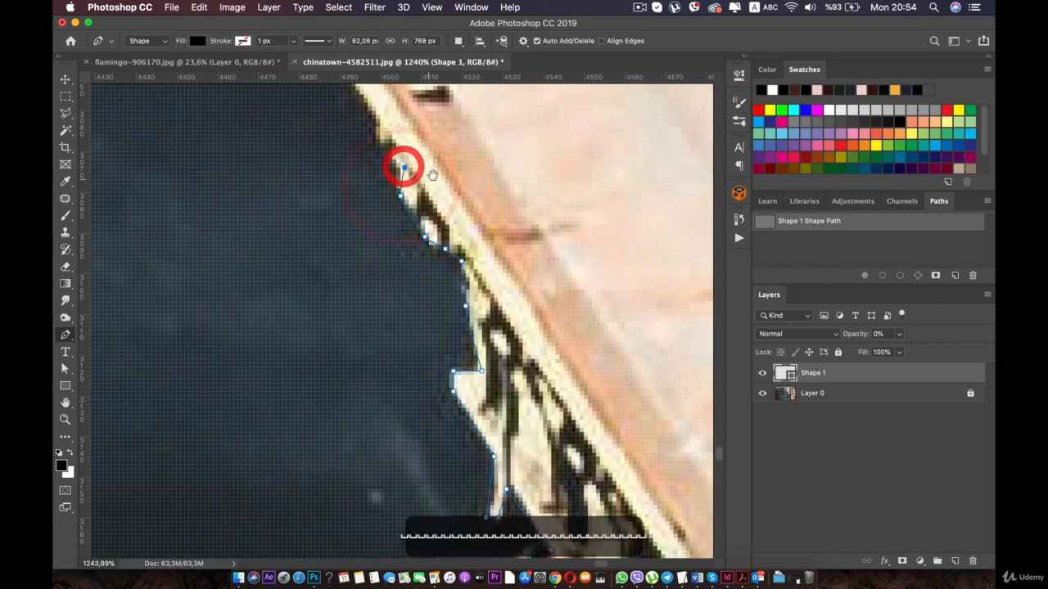
# - Extend the path along the slanted cream and orange edge up to the outer corner of the building's ledge
pyautogui.moveTo(426, 159); pyautogui.dragTo(487, 296)
pyautogui.click(393, 187)
pyautogui.moveTo(353, 143); pyautogui.dragTo(448, 299)
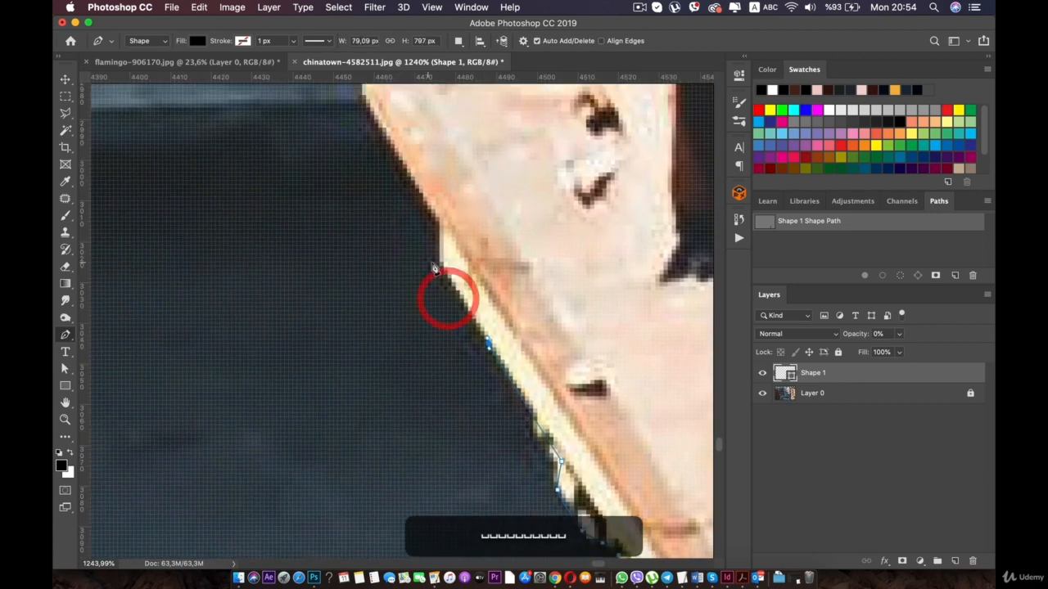
pyautogui.click(439, 257)
pyautogui.moveTo(403, 173); pyautogui.dragTo(423, 270)
pyautogui.click(409, 238)
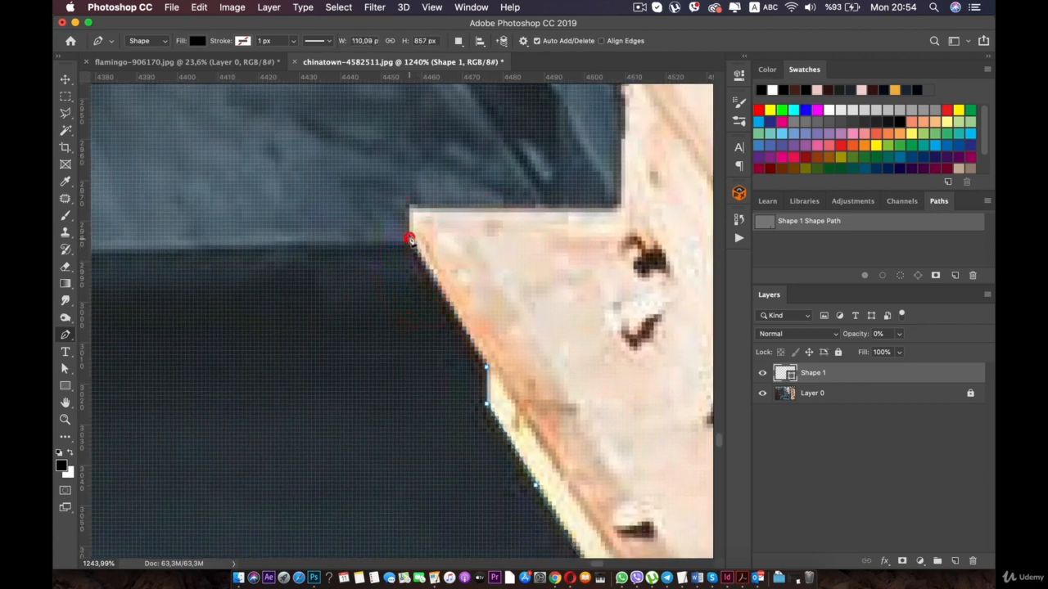
# - Carry the path across the ledge's top to the wall and up around the first small offset in the wall edge
pyautogui.moveTo(616, 214); pyautogui.dragTo(566, 422)
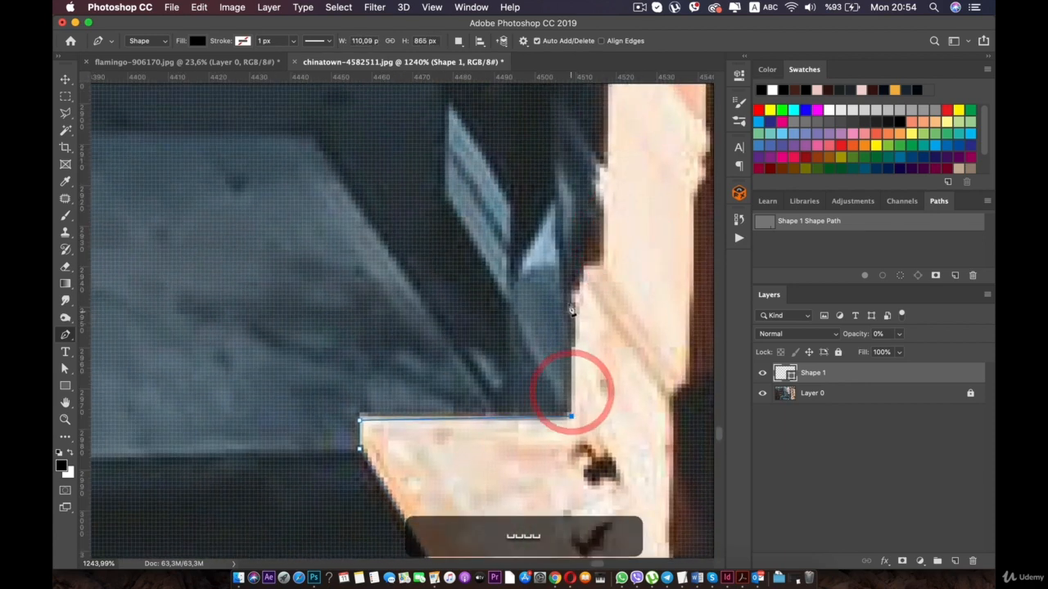
pyautogui.click(578, 293)
pyautogui.click(587, 270)
pyautogui.click(604, 267)
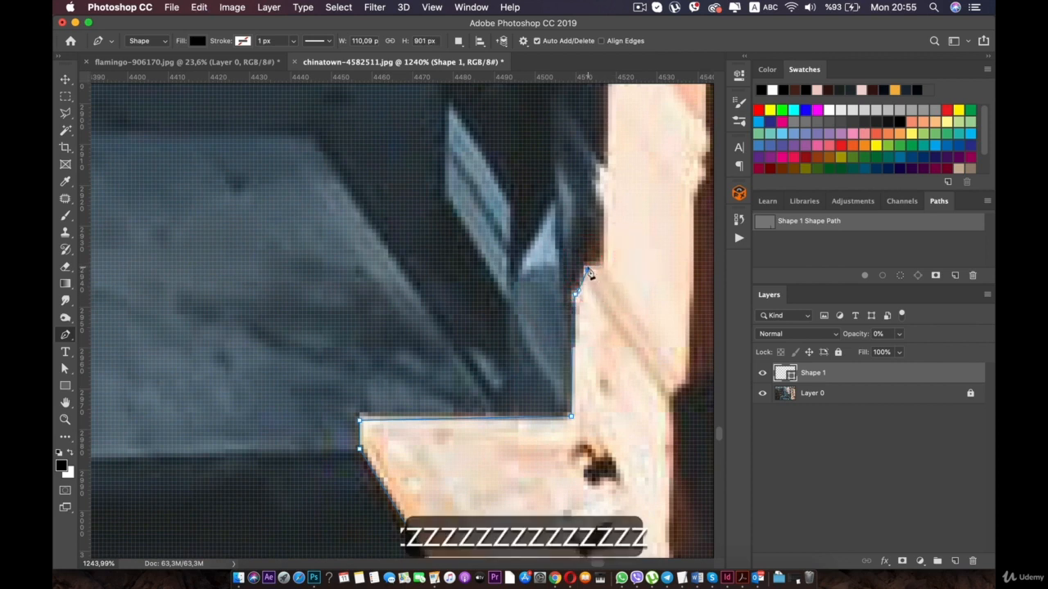
pyautogui.moveTo(601, 265); pyautogui.dragTo(538, 408)
# - Continue the path up the wall edge and around the small dark notch and protruding corner below the "AN" lettering
pyautogui.click(538, 321)
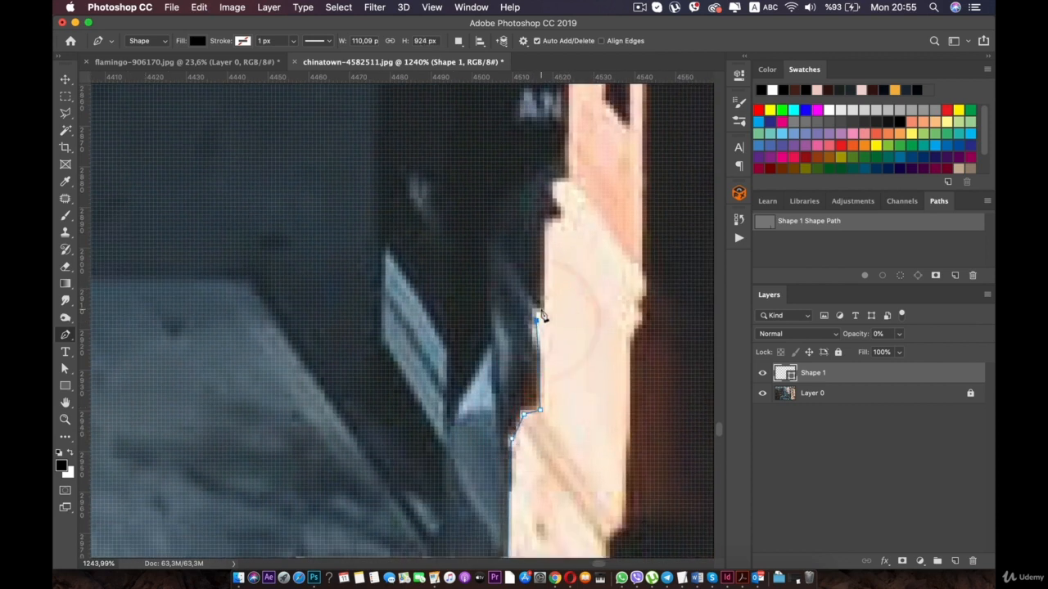
pyautogui.click(541, 309)
pyautogui.click(557, 223)
pyautogui.click(560, 206)
pyautogui.click(552, 194)
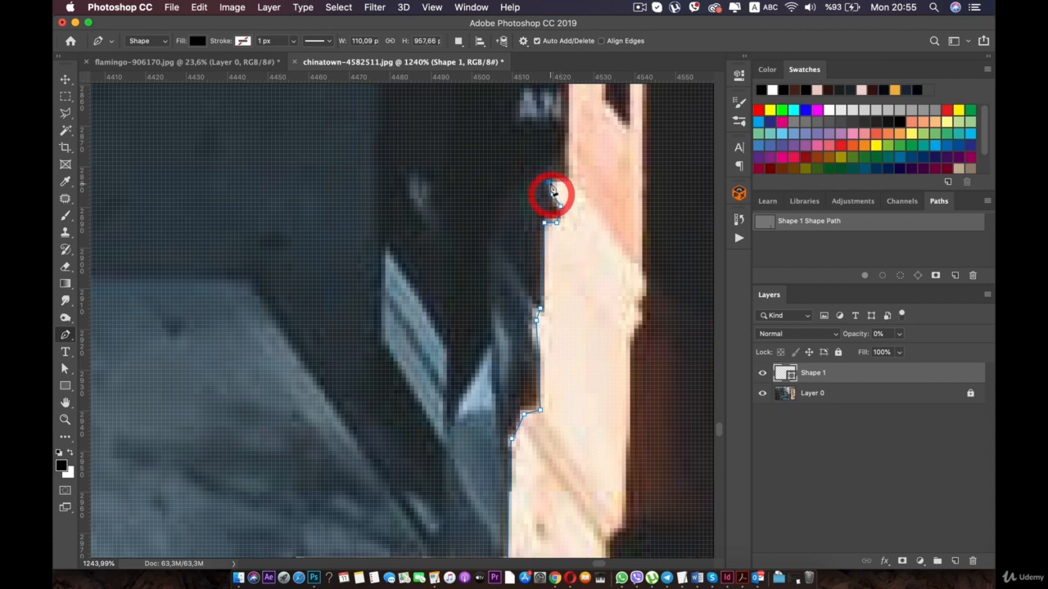
pyautogui.click(549, 182)
pyautogui.click(566, 183)
# - Extend the path straight up the wall edge and along the slanted underside of the projecting stone block
pyautogui.moveTo(569, 193); pyautogui.dragTo(542, 369)
pyautogui.click(538, 106)
pyautogui.moveTo(539, 106); pyautogui.dragTo(540, 383)
pyautogui.click(537, 187)
pyautogui.moveTo(522, 205); pyautogui.dragTo(534, 355)
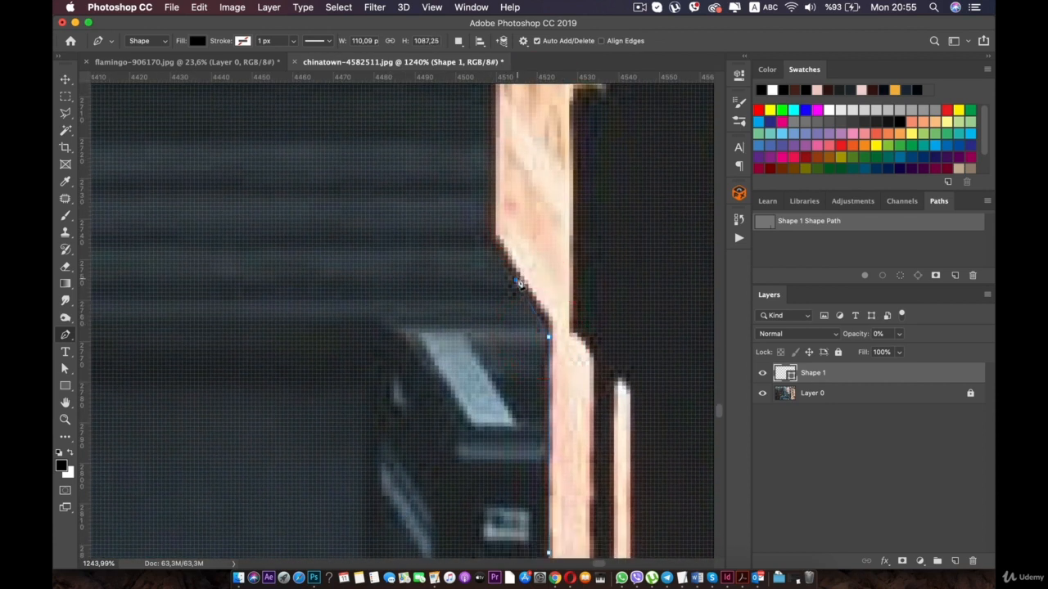
pyautogui.click(517, 277)
pyautogui.press('super+z')
pyautogui.click(509, 261)
pyautogui.moveTo(486, 234); pyautogui.dragTo(480, 367)
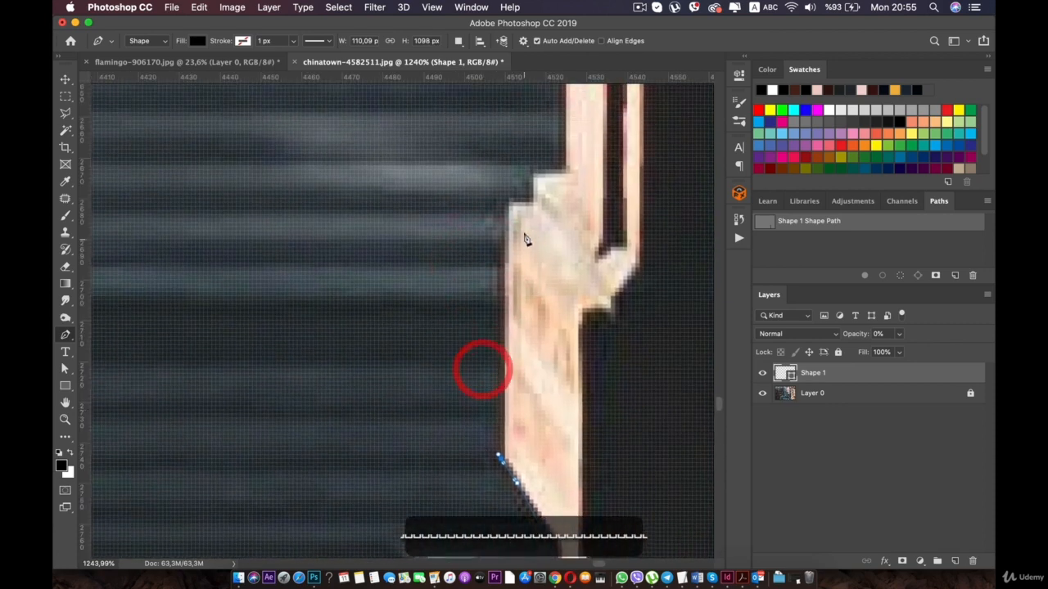
# - Trace the path up the projecting block's side and around its two-stepped top back to the wall
pyautogui.click(505, 205)
pyautogui.press('super+z')
pyautogui.click(534, 205)
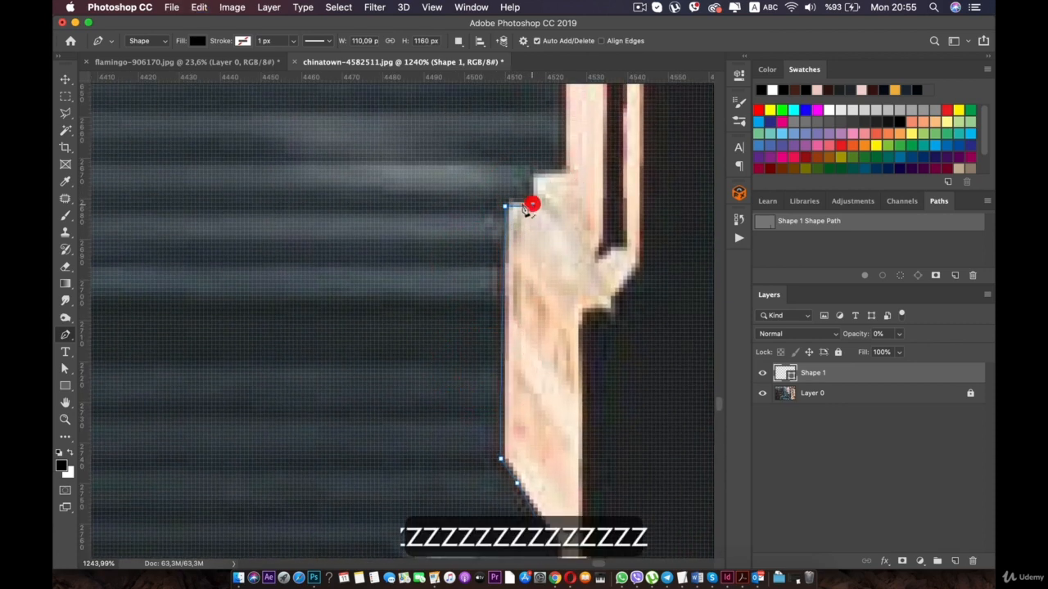
pyautogui.click(534, 173)
pyautogui.click(569, 172)
# - Extend the path straight up the wall edge beside the corrugated shutter and past the white shop sign lettering
pyautogui.scroll(-10, 575, 183)
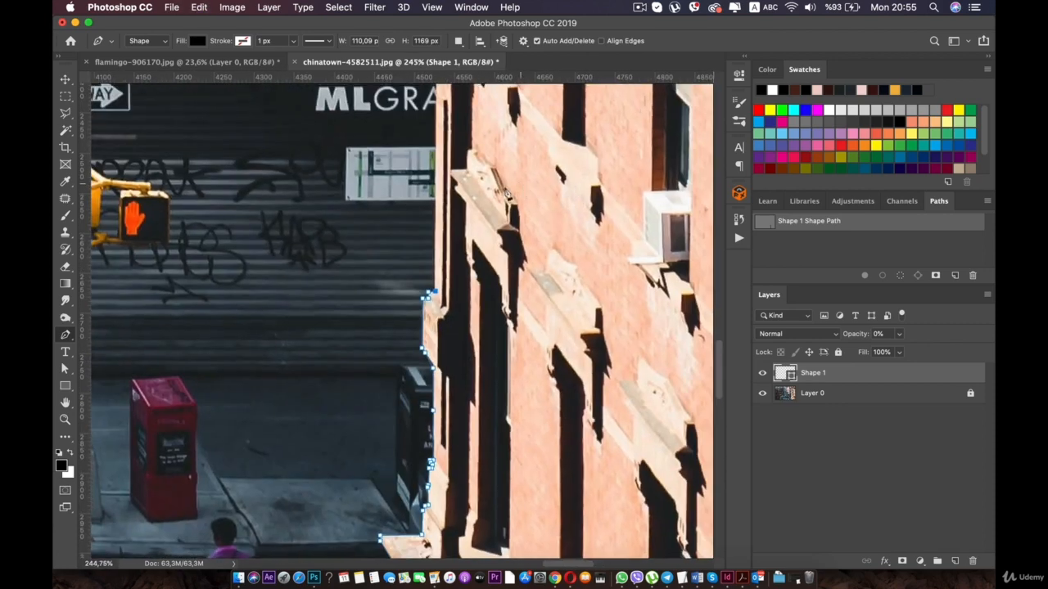
pyautogui.scroll(8, 503, 187)
pyautogui.moveTo(461, 167); pyautogui.dragTo(447, 287)
pyautogui.scroll(2, 423, 330)
pyautogui.click(463, 112)
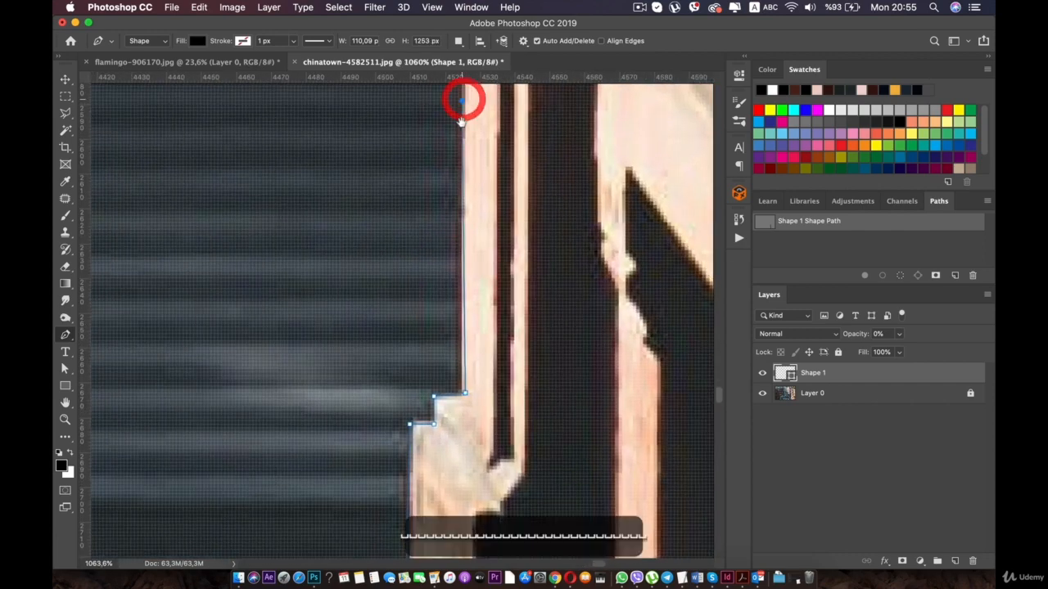
pyautogui.moveTo(463, 99); pyautogui.dragTo(449, 402)
pyautogui.click(454, 117)
pyautogui.moveTo(456, 121); pyautogui.dragTo(445, 445)
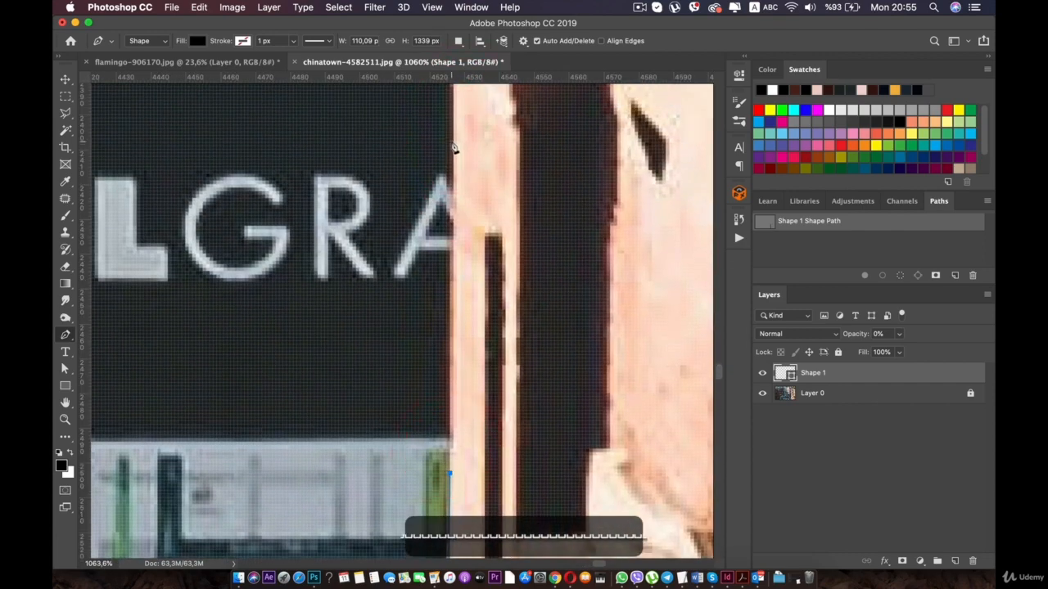
pyautogui.click(455, 147)
pyautogui.moveTo(456, 148); pyautogui.dragTo(458, 497)
# - Trace the path around the projecting stone block beside the orange sign characters, including its small notches
pyautogui.click(458, 428)
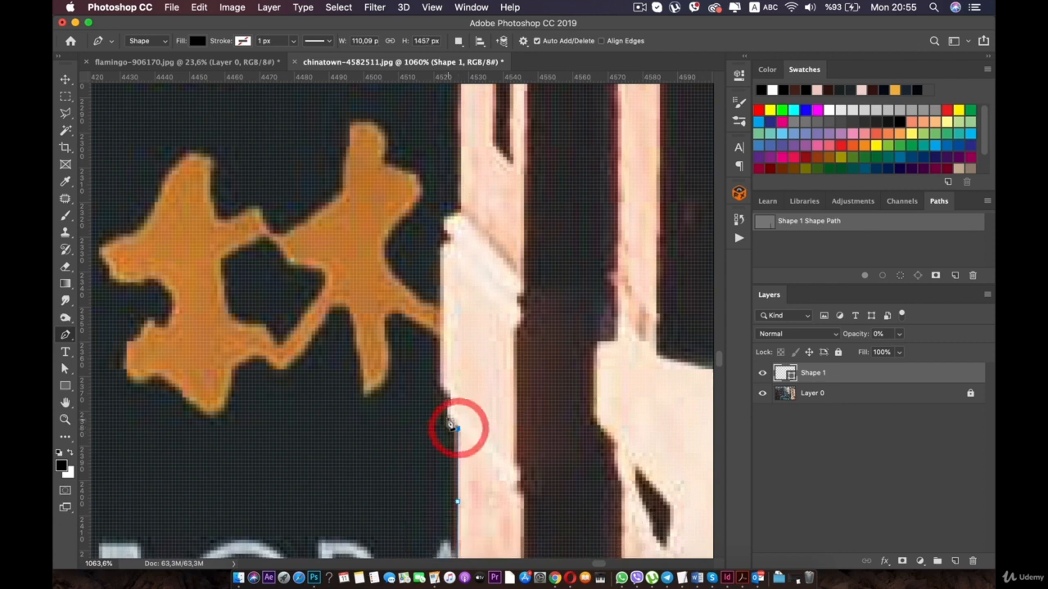
pyautogui.click(448, 415)
pyautogui.click(448, 400)
pyautogui.click(450, 397)
pyautogui.click(440, 390)
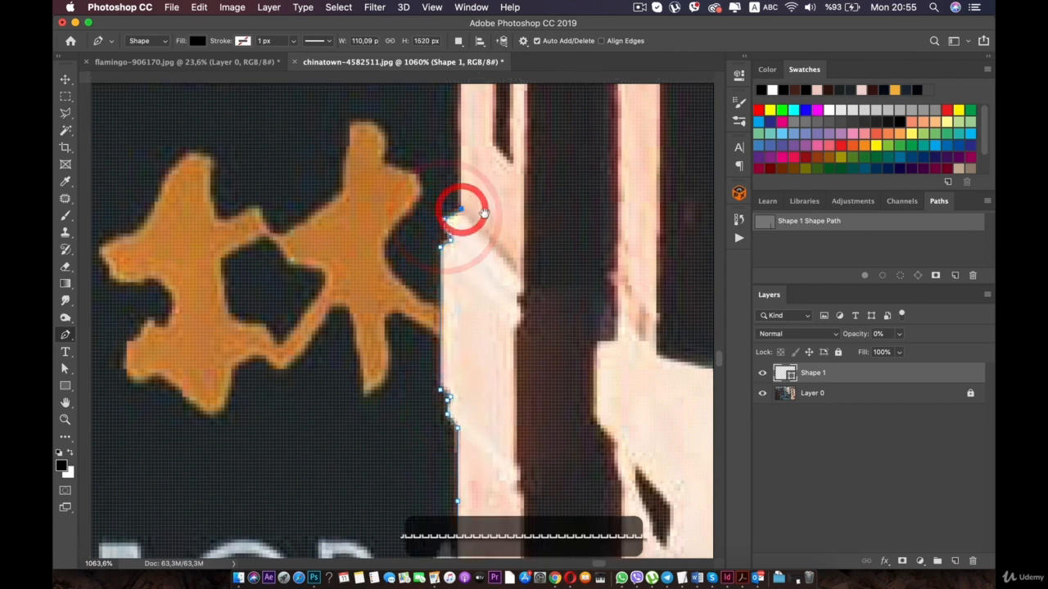
pyautogui.moveTo(458, 211); pyautogui.dragTo(507, 357)
# - Continue the path up the wall past the brick arch and around the rounded sill beside the dark window
pyautogui.moveTo(496, 105)
pyautogui.mouseDown()
pyautogui.moveTo(513, 349)
pyautogui.moveTo(508, 461)
pyautogui.mouseUp()
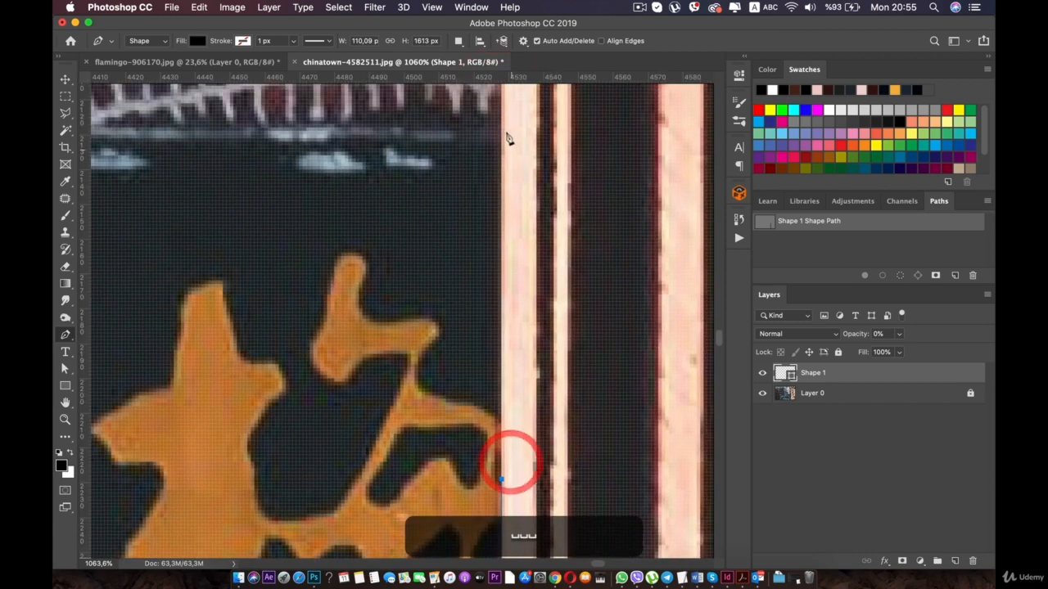
pyautogui.moveTo(499, 110); pyautogui.dragTo(510, 420)
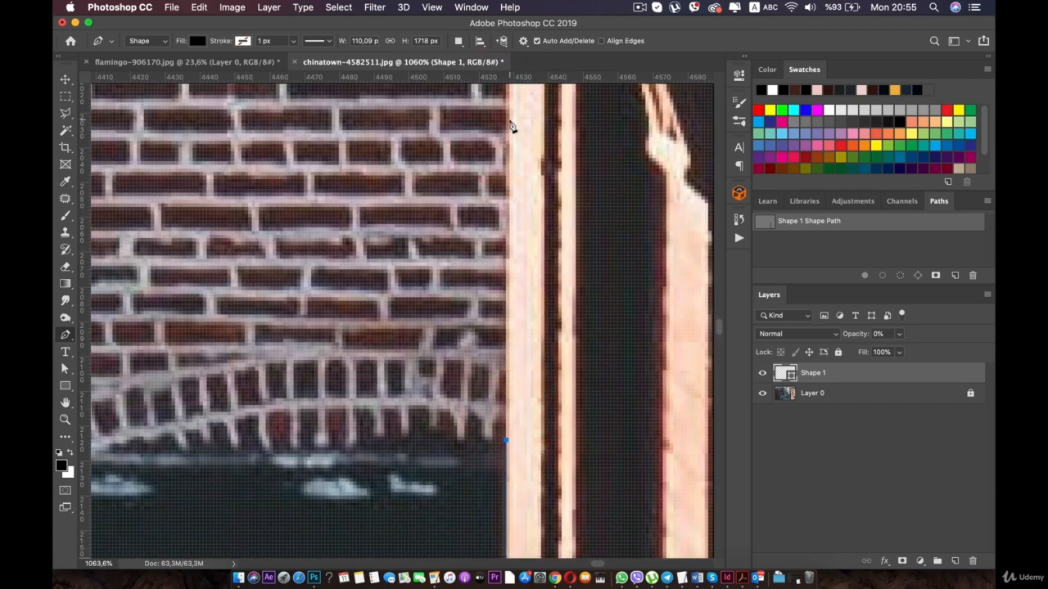
pyautogui.moveTo(511, 131); pyautogui.dragTo(488, 473)
pyautogui.moveTo(473, 128); pyautogui.dragTo(496, 479)
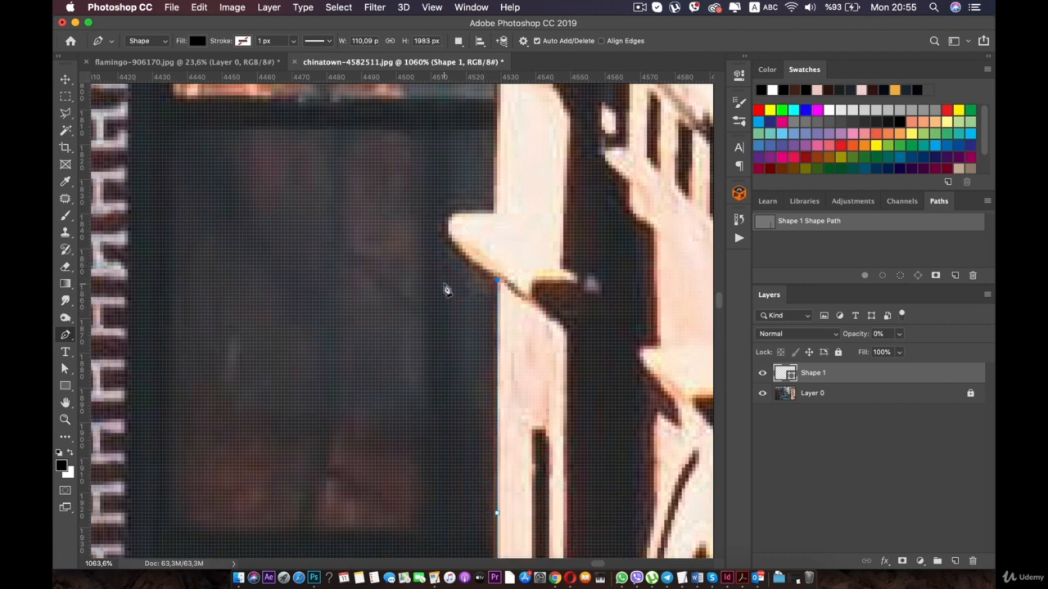
pyautogui.click(493, 215)
# - Trace the path up to the next pointed ledge, around its curved tip and over the step above it
pyautogui.moveTo(476, 213); pyautogui.dragTo(499, 350)
pyautogui.click(496, 266)
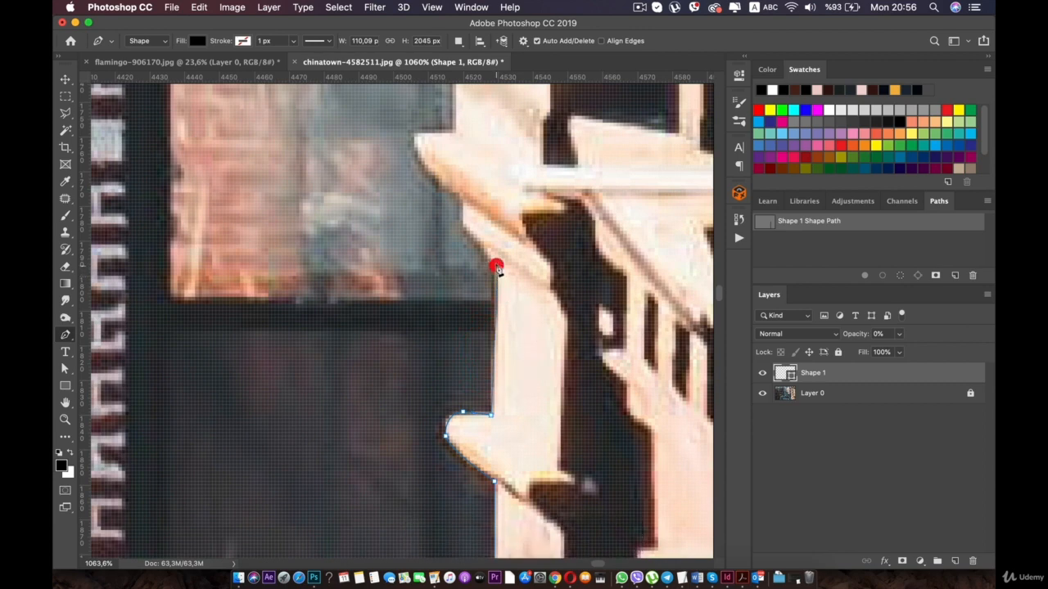
pyautogui.click(463, 200)
pyautogui.moveTo(463, 201); pyautogui.dragTo(497, 378)
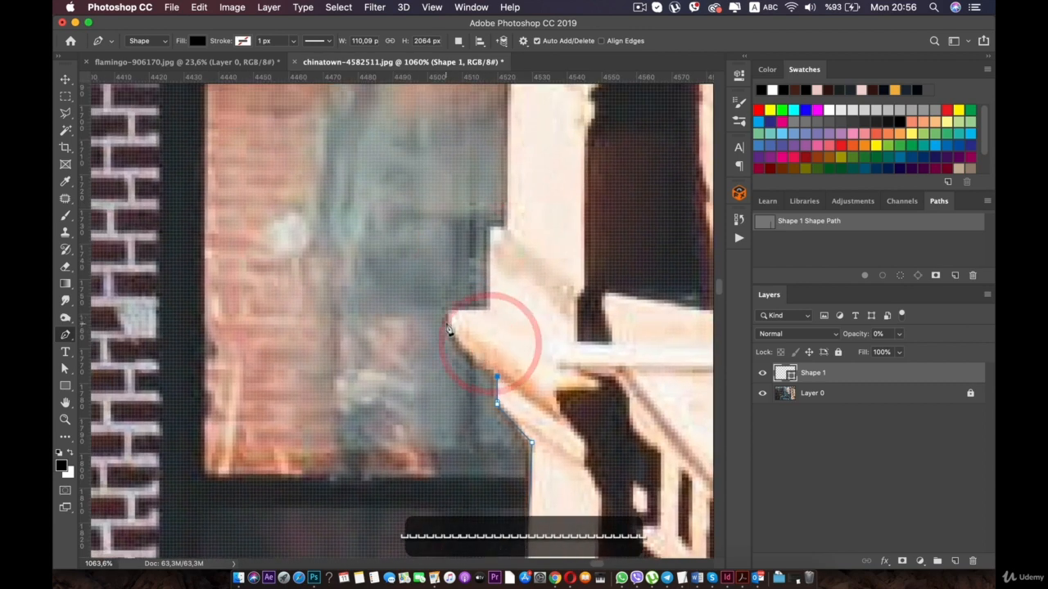
pyautogui.moveTo(449, 320); pyautogui.dragTo(453, 308)
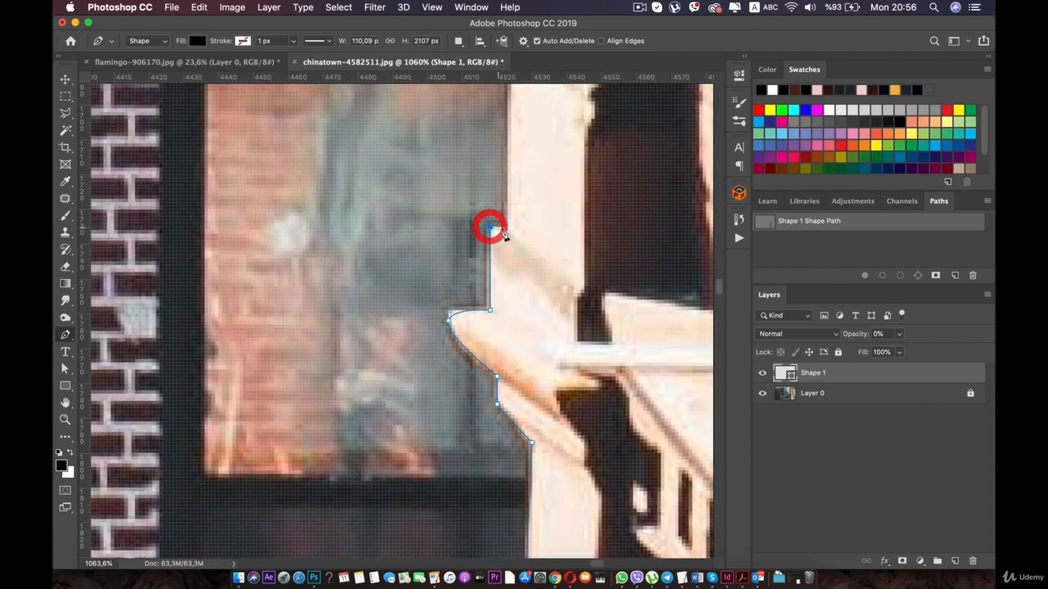
pyautogui.click(504, 228)
# - Extend the path up the wall edge and around the small white protrusion at the window's upper corner
pyautogui.moveTo(534, 195); pyautogui.dragTo(543, 442)
pyautogui.click(516, 316)
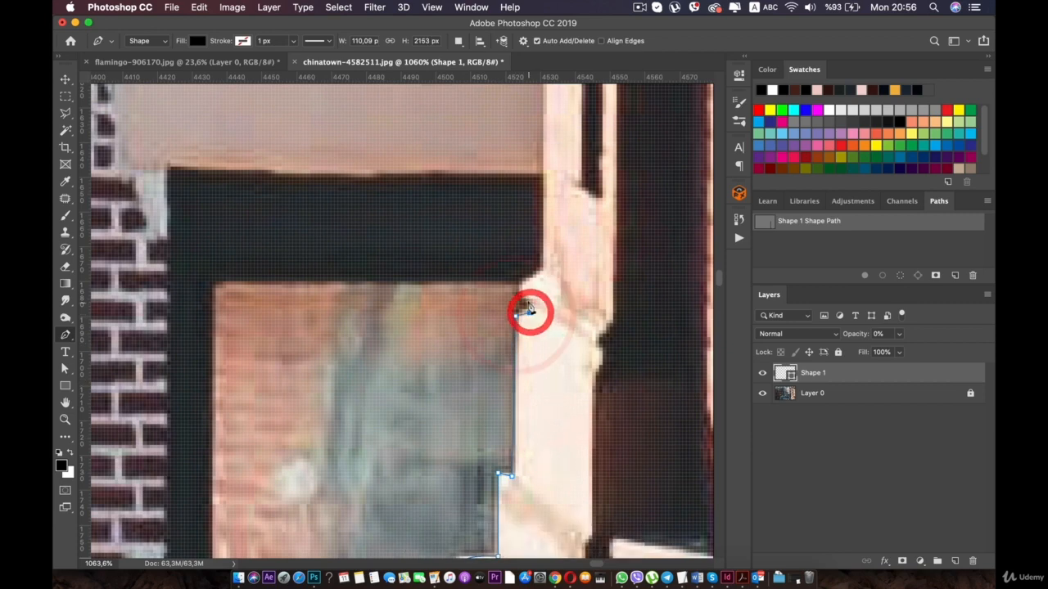
pyautogui.moveTo(539, 229); pyautogui.dragTo(568, 398)
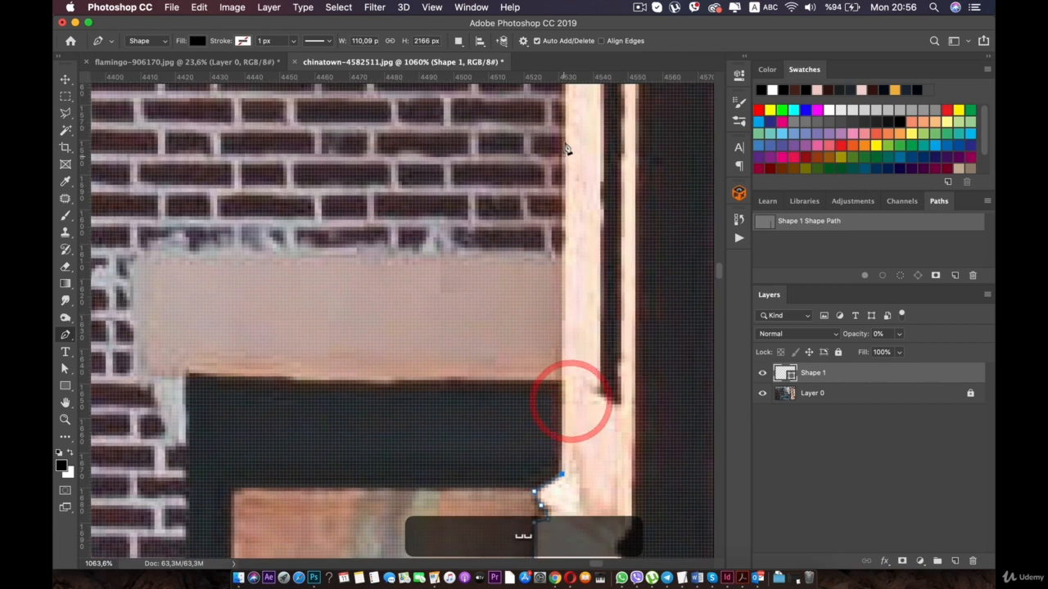
# - Continue the path straight up the wall past the brickwork and barred windows to just below the next projecting block
pyautogui.moveTo(566, 117); pyautogui.dragTo(557, 425)
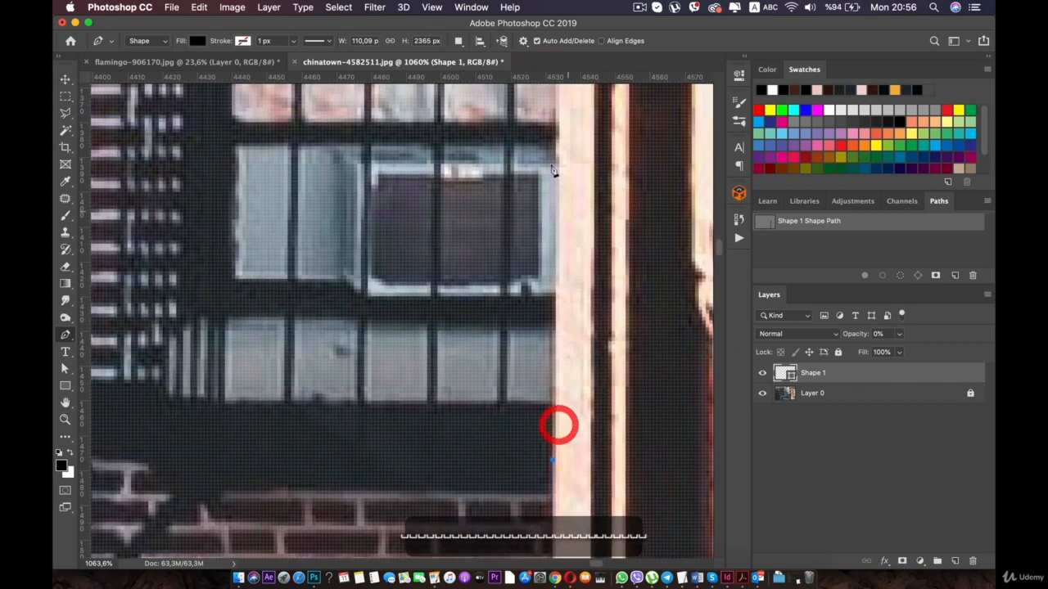
pyautogui.moveTo(557, 102); pyautogui.dragTo(538, 424)
pyautogui.click(541, 136)
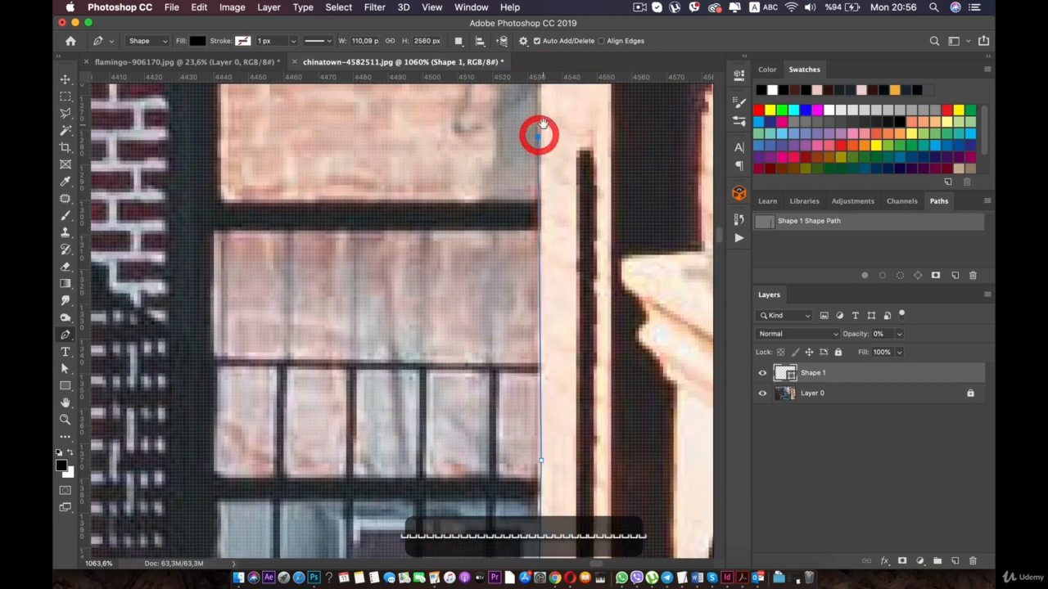
pyautogui.moveTo(543, 141); pyautogui.dragTo(511, 265)
pyautogui.press('super+z')
pyautogui.click(505, 208)
pyautogui.moveTo(520, 128); pyautogui.dragTo(529, 276)
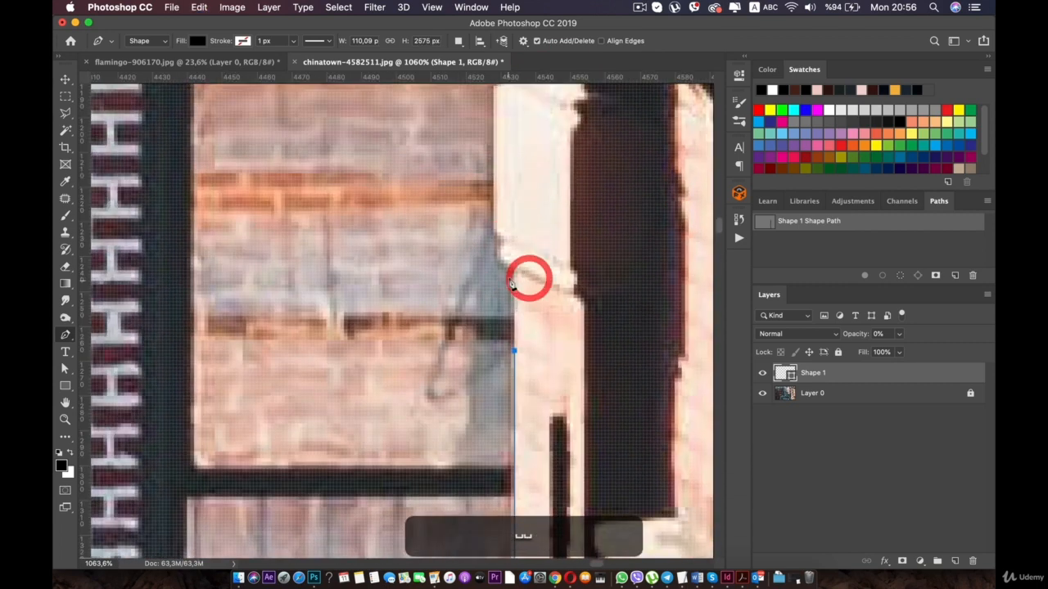
# - Trace the path around the pale projecting block beside the window, from its lower ledge up its side to its upper corner
pyautogui.click(513, 270)
pyautogui.moveTo(491, 227); pyautogui.dragTo(514, 339)
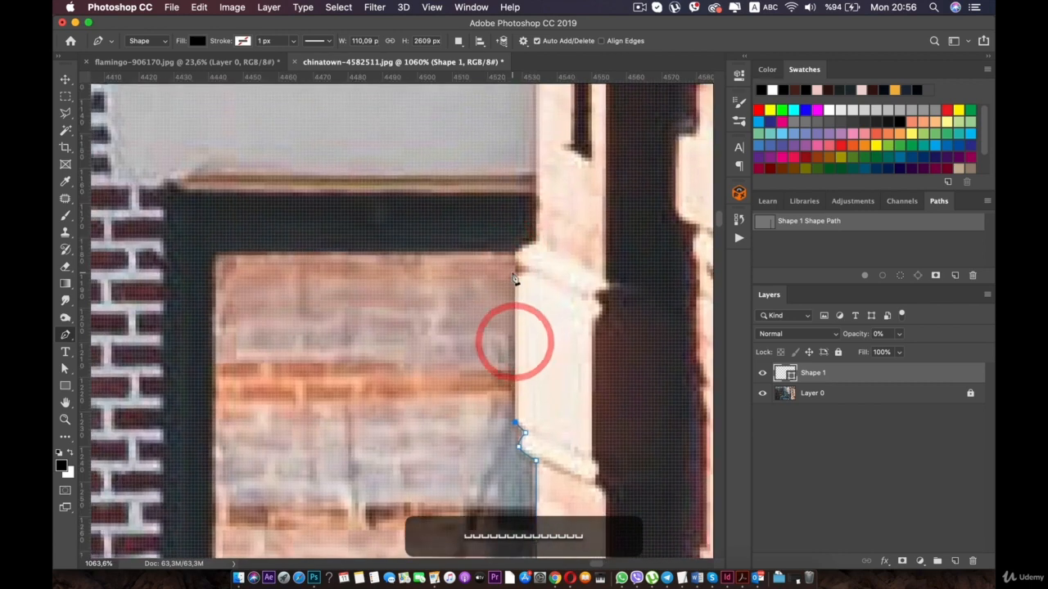
pyautogui.click(514, 277)
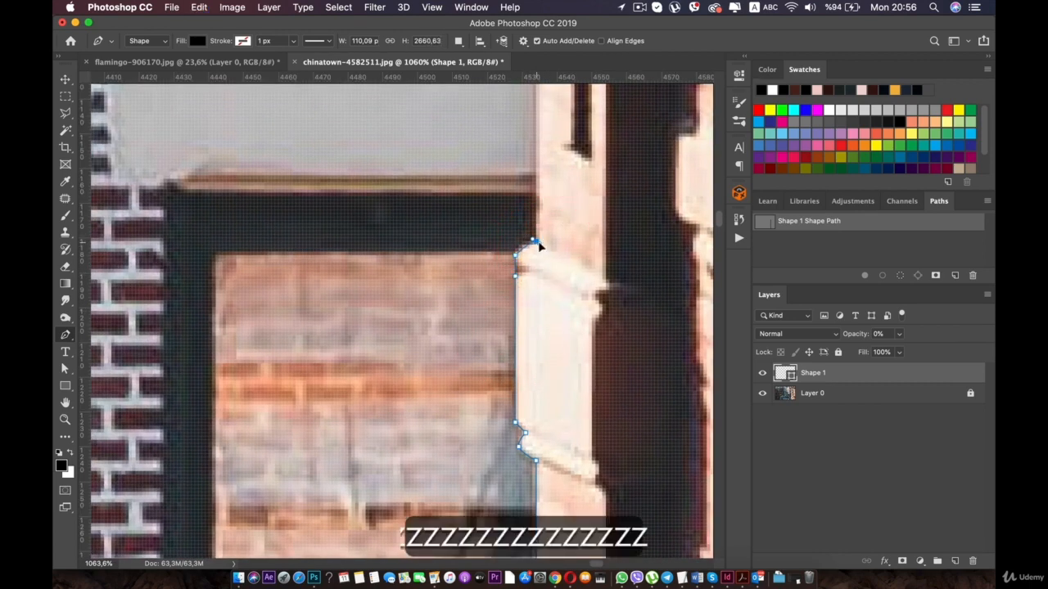
pyautogui.press('super+space')
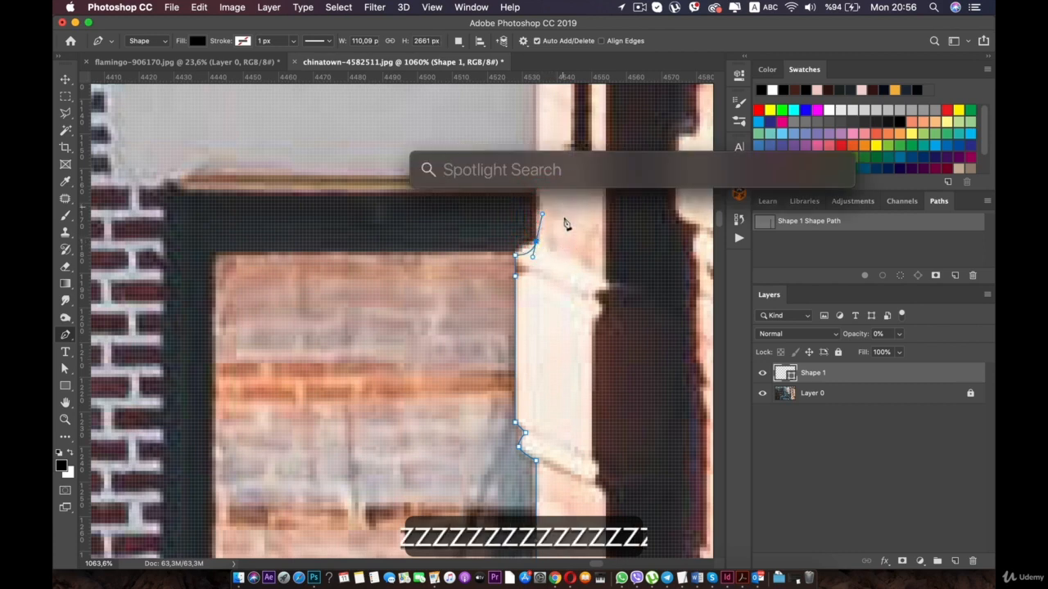
pyautogui.click(564, 217)
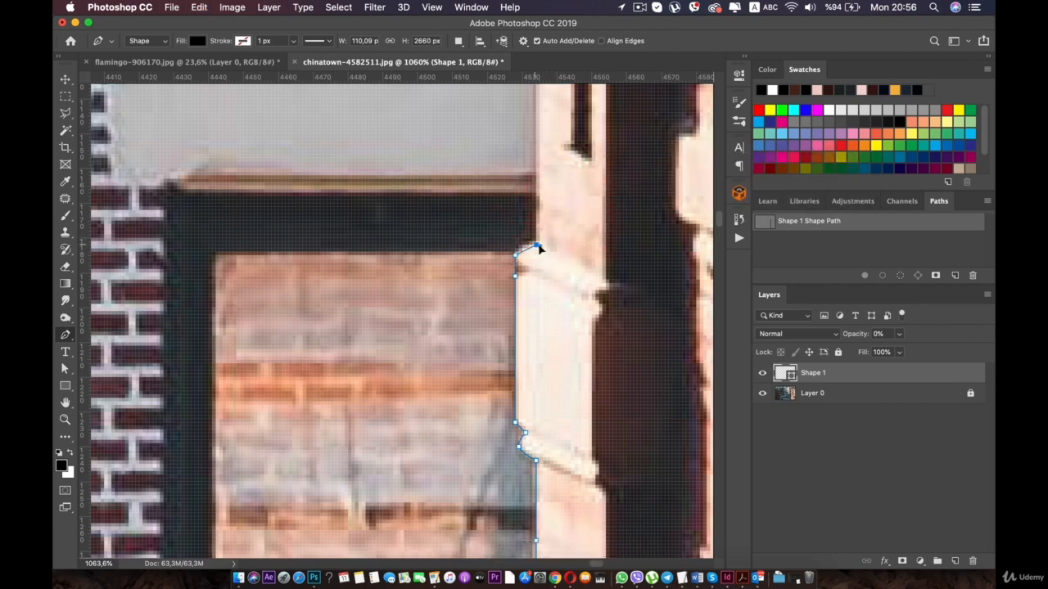
pyautogui.click(522, 245)
pyautogui.click(540, 242)
# - Extend the path straight up the pale wall edge, past the dark window frame and grey lintel, into the brickwork
pyautogui.press('space')
pyautogui.moveTo(545, 204); pyautogui.dragTo(558, 345)
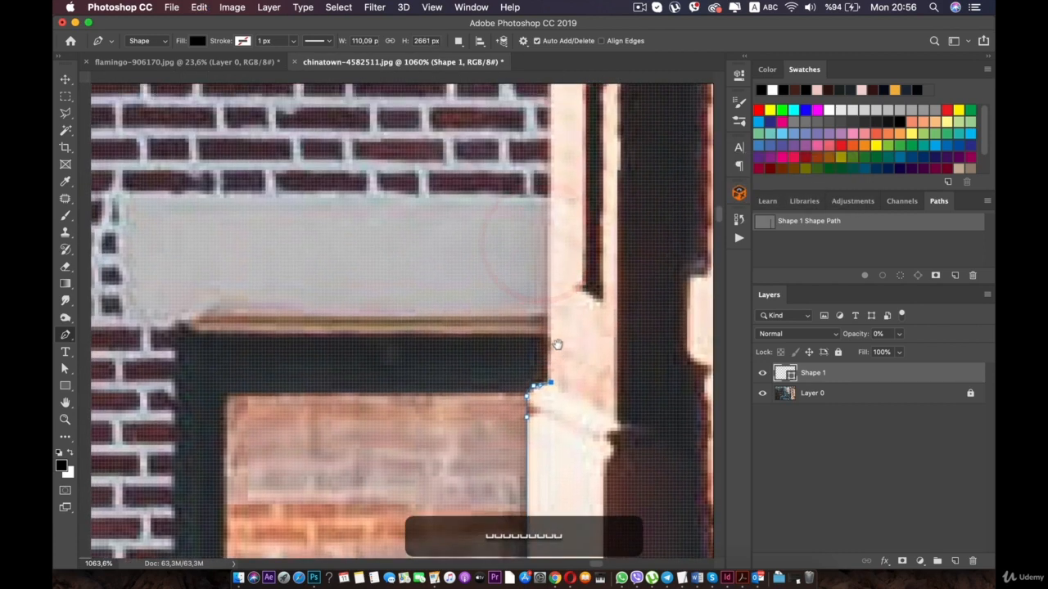
pyautogui.click(552, 96)
pyautogui.press('space')
pyautogui.moveTo(565, 214); pyautogui.dragTo(556, 369)
pyautogui.click(557, 106)
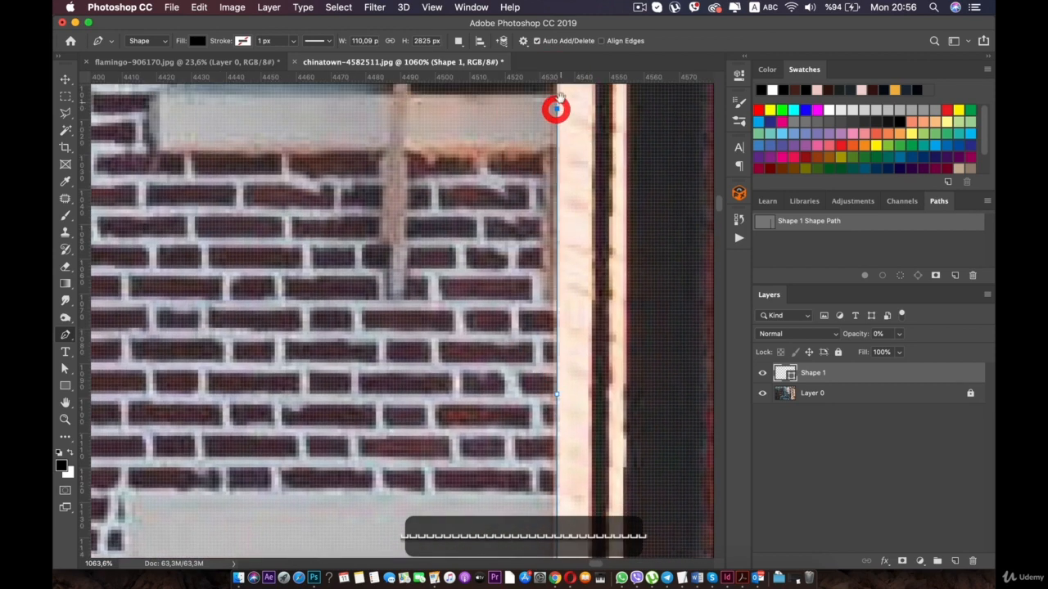
# - Continue the path up the wall edge alongside the next barred window to just beneath the small ledge at its upper corner
pyautogui.press('space')
pyautogui.moveTo(557, 105); pyautogui.dragTo(545, 386)
pyautogui.click(542, 121)
pyautogui.press('space')
pyautogui.moveTo(545, 106); pyautogui.dragTo(535, 409)
pyautogui.press('space')
pyautogui.moveTo(537, 112); pyautogui.dragTo(543, 421)
pyautogui.click(537, 202)
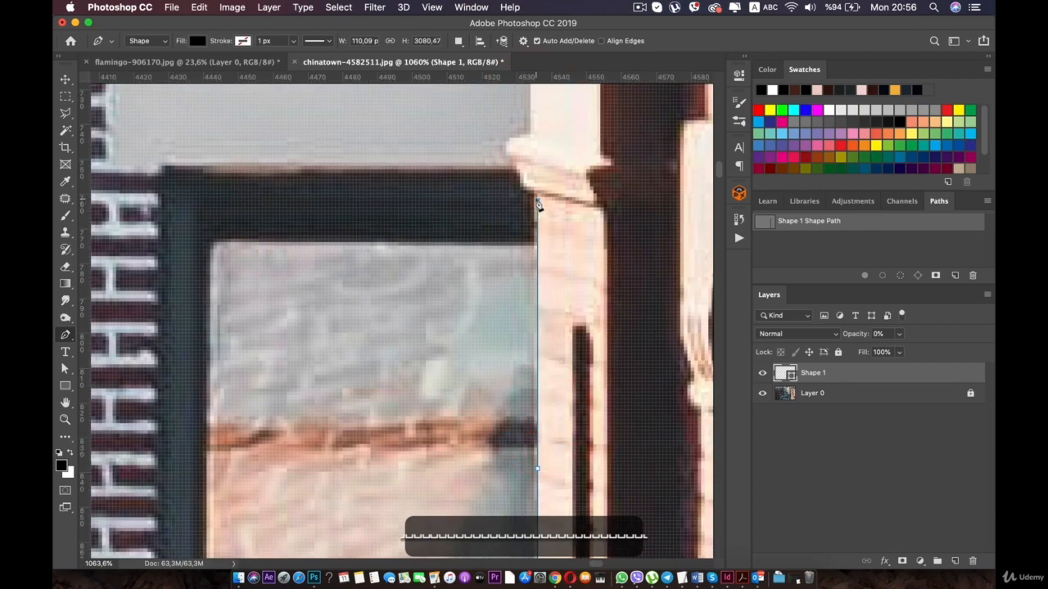
# - Trace the path around the small rounded ledge and up the wall edge past the grey lintel to the underside of the large bracket
pyautogui.scroll(-5, 537, 205)
pyautogui.scroll(6, 446, 270)
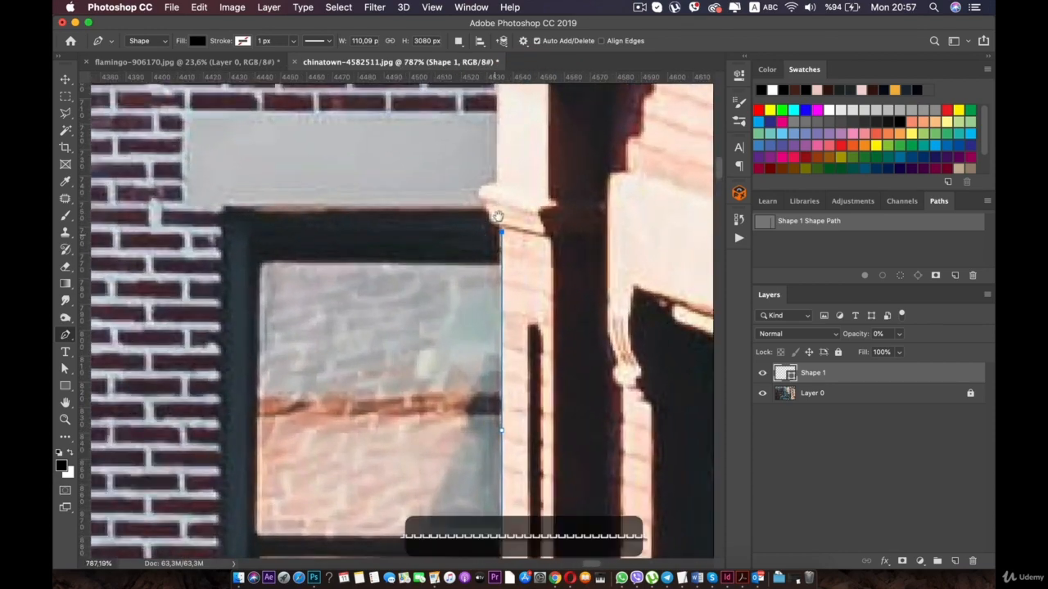
pyautogui.scroll(-2, 451, 260)
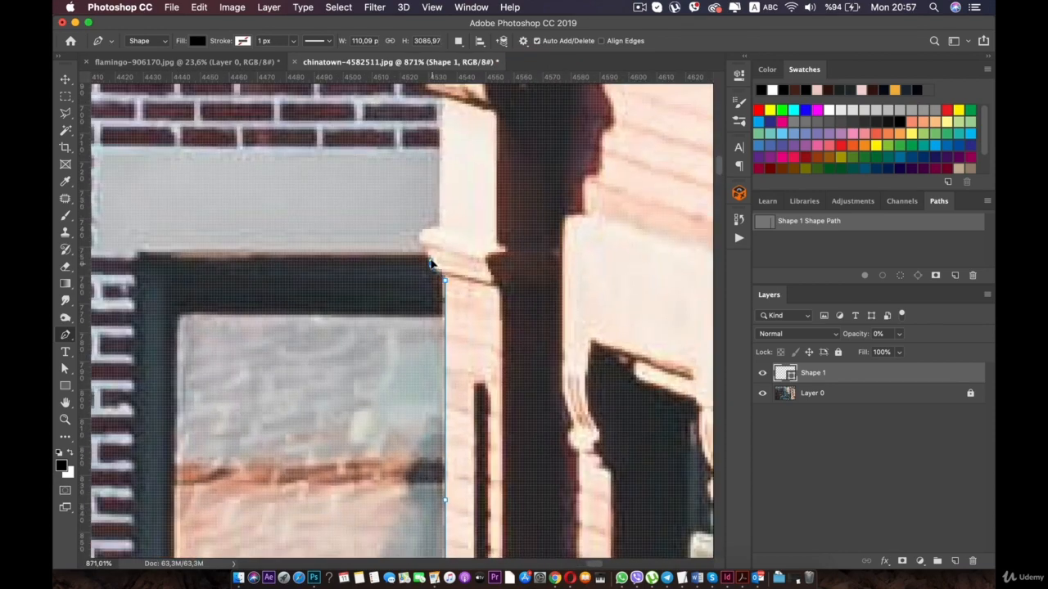
pyautogui.click(428, 253)
pyautogui.click(420, 235)
pyautogui.click(423, 227)
pyautogui.click(439, 226)
pyautogui.click(439, 99)
# - Outline the stepped side of the large bracket beside the brickwork, around its pointed tip and over its upper edge
pyautogui.moveTo(450, 89); pyautogui.dragTo(449, 243)
pyautogui.click(449, 220)
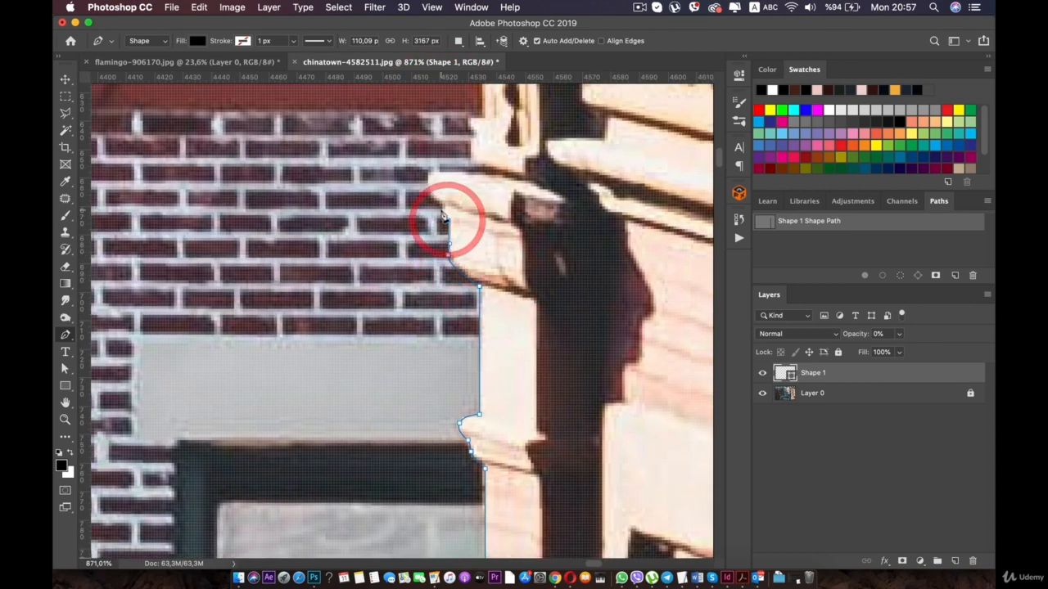
pyautogui.click(440, 210)
pyautogui.click(442, 204)
pyautogui.click(431, 191)
pyautogui.moveTo(428, 176); pyautogui.dragTo(435, 171)
pyautogui.click(467, 172)
# - Continue the path through the notch above the large bracket and up the curved pale moulding against the red wall
pyautogui.moveTo(516, 285); pyautogui.dragTo(565, 476)
pyautogui.press('super+r')
pyautogui.click(520, 342)
pyautogui.click(530, 303)
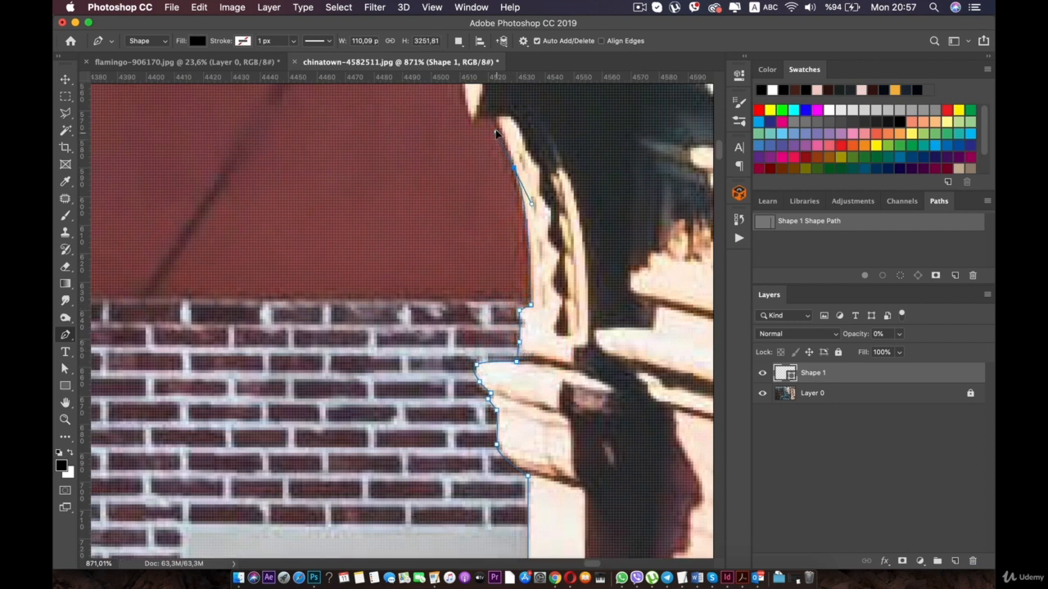
pyautogui.press('super+t')
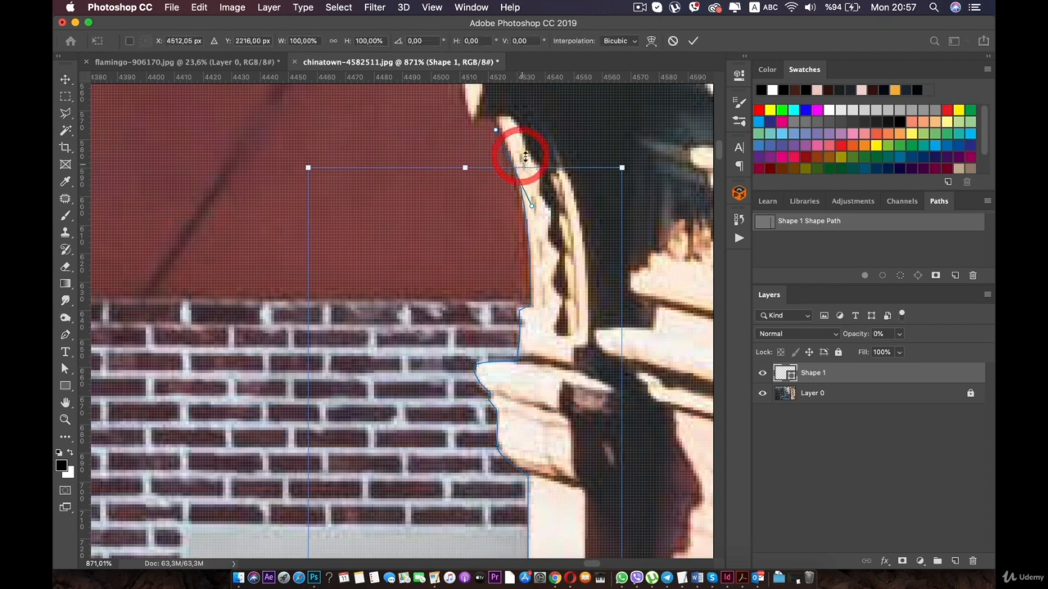
pyautogui.click(65, 368)
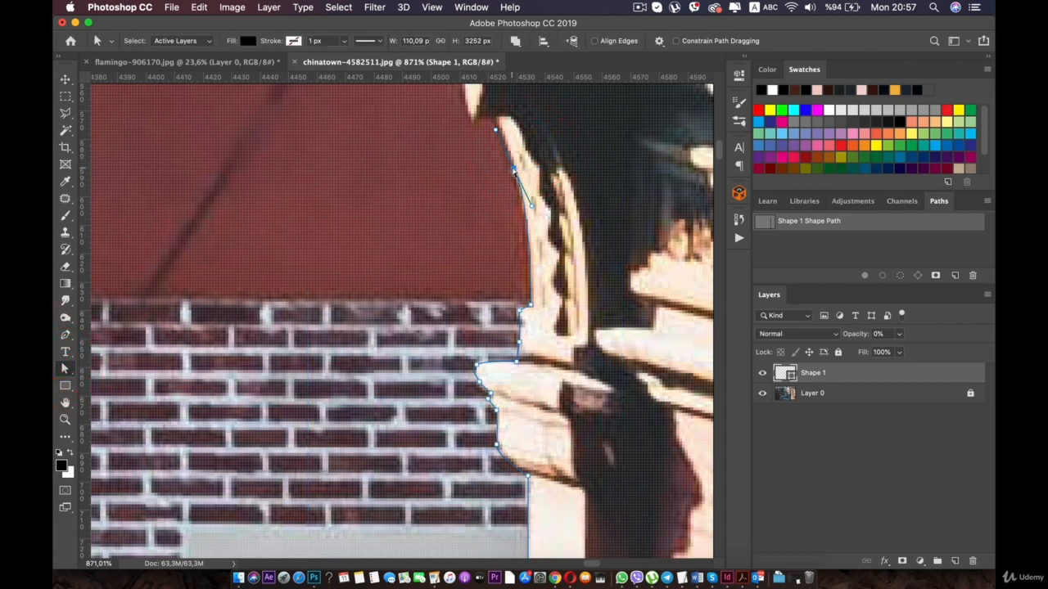
pyautogui.click(66, 335)
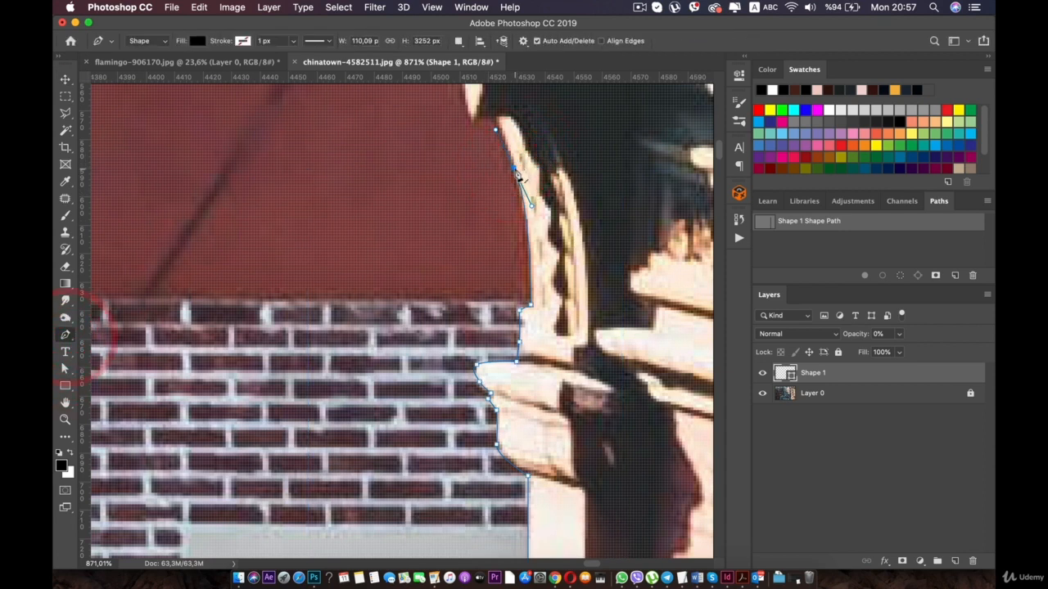
# - Trace the path over the tip of the curved moulding and up the small pointed highlights below the rounded block
pyautogui.click(495, 117)
pyautogui.press('super+z')
pyautogui.press('super+z')
pyautogui.moveTo(513, 165); pyautogui.dragTo(483, 244)
pyautogui.press('super+z')
pyautogui.press('super+z')
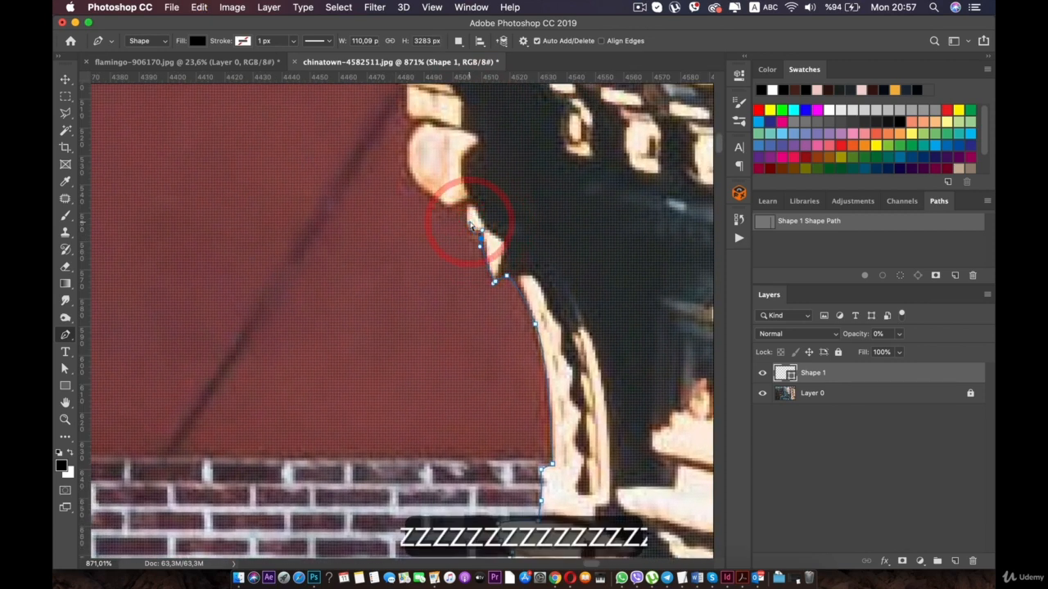
pyautogui.click(482, 237)
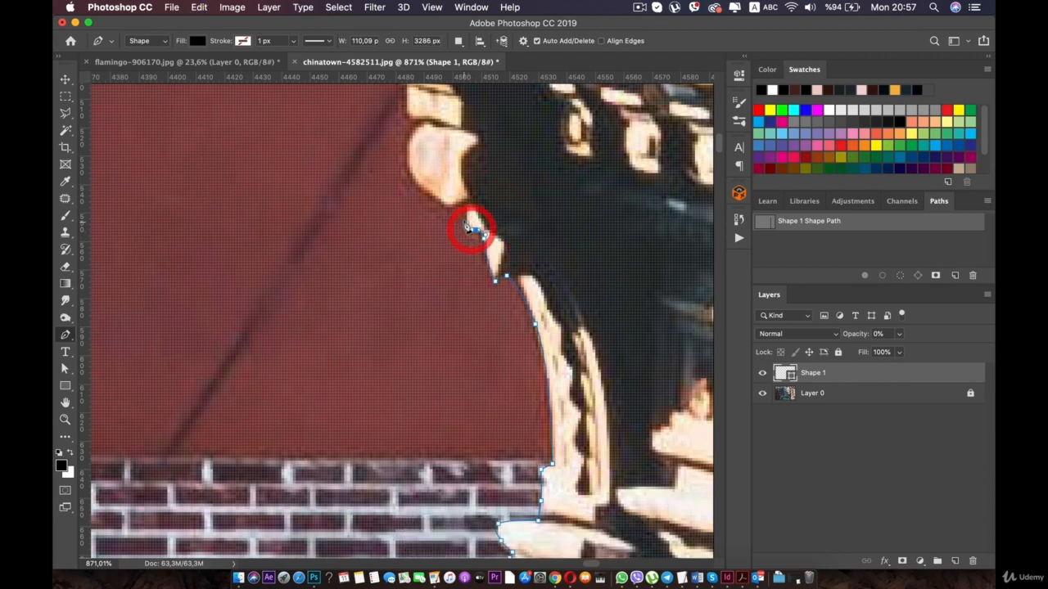
# - Outline the rounded block and the small stepped mouldings above it against the red wall
pyautogui.moveTo(420, 123); pyautogui.dragTo(461, 289)
pyautogui.click(447, 246)
pyautogui.moveTo(438, 253); pyautogui.dragTo(432, 240)
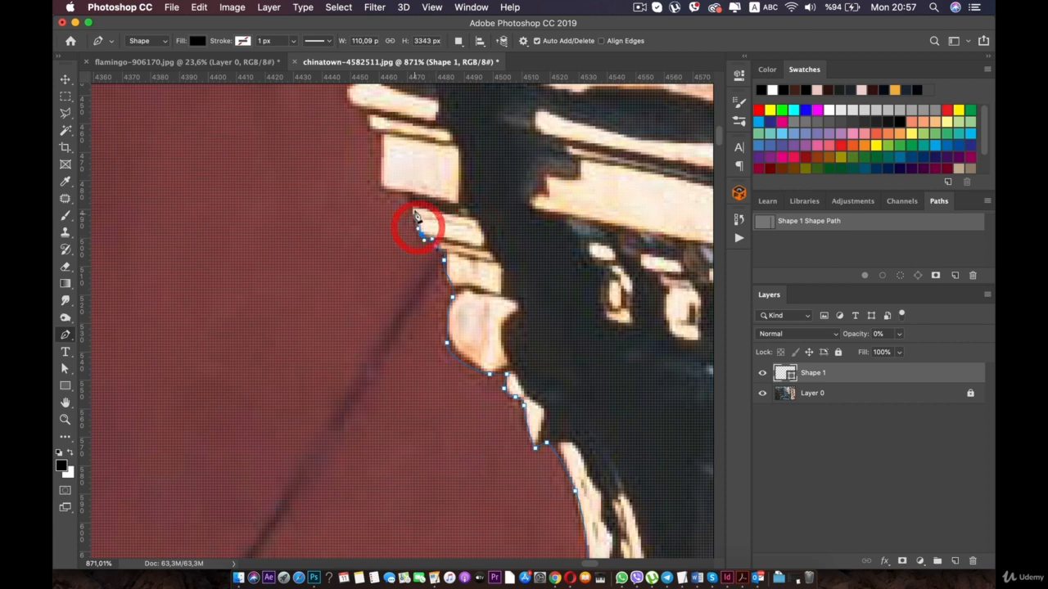
pyautogui.click(415, 211)
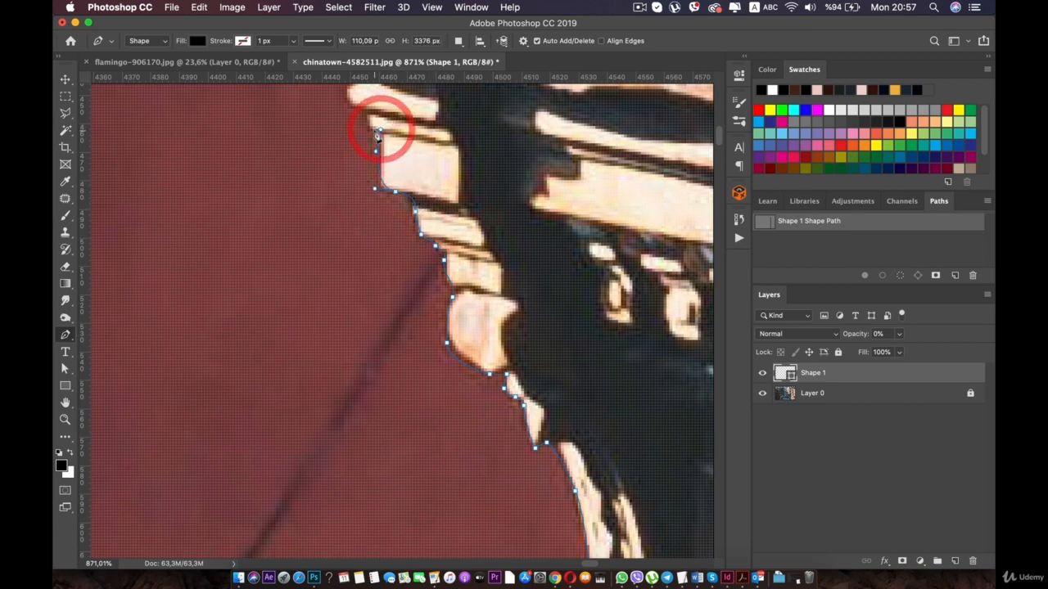
# - Continue the path past the square block and around the projecting mouldings just below the roof slab
pyautogui.moveTo(372, 129); pyautogui.dragTo(376, 256)
pyautogui.press('super+z')
pyautogui.click(387, 294)
pyautogui.click(367, 280)
pyautogui.click(370, 270)
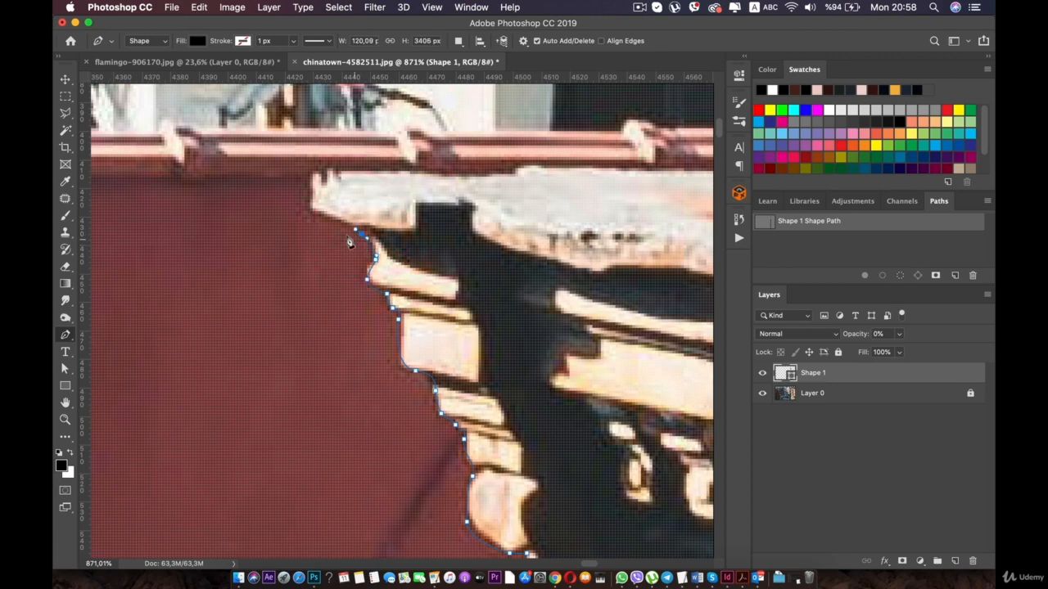
# - Trace the path around the roof slab's rounded end and along its upper edge to the small bump
pyautogui.scroll(3, 322, 179)
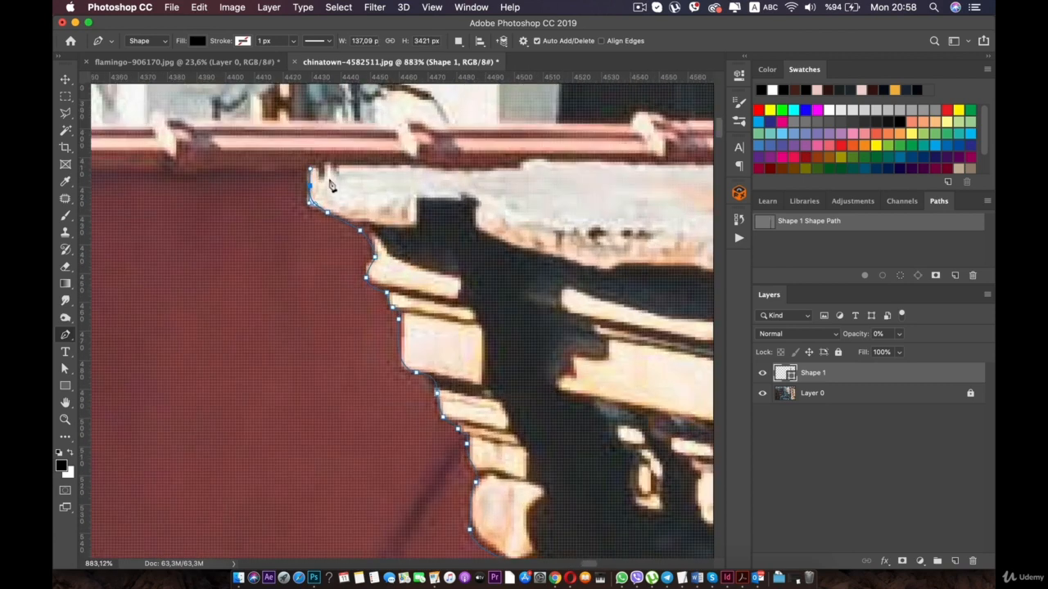
pyautogui.click(338, 165)
pyautogui.click(519, 167)
pyautogui.moveTo(532, 159); pyautogui.dragTo(540, 157)
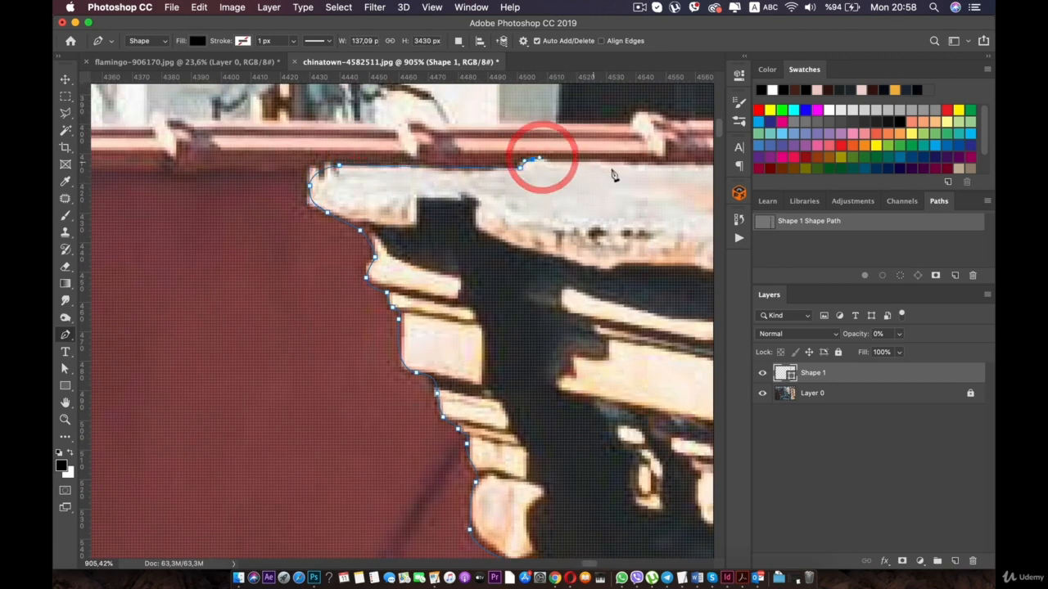
# - Extend the path along the roof slab's upper edge, below the red railing, to the base of the white plastered chimney
pyautogui.press('space')
pyautogui.moveTo(653, 160); pyautogui.dragTo(442, 221)
pyautogui.press('super+z')
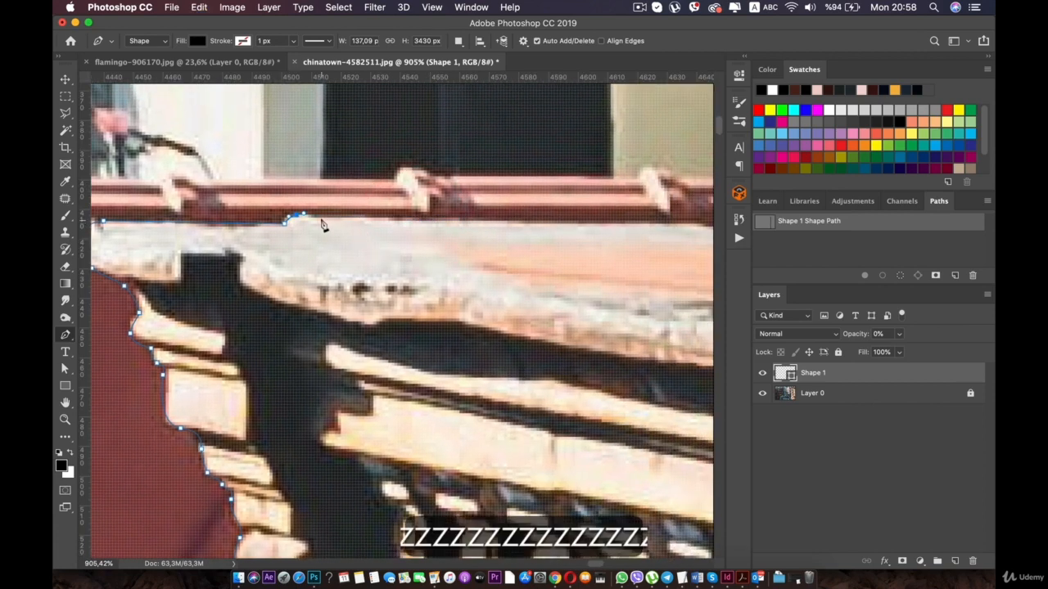
pyautogui.click(321, 219)
pyautogui.click(662, 225)
pyautogui.scroll(-4, 663, 225)
pyautogui.scroll(4, 665, 231)
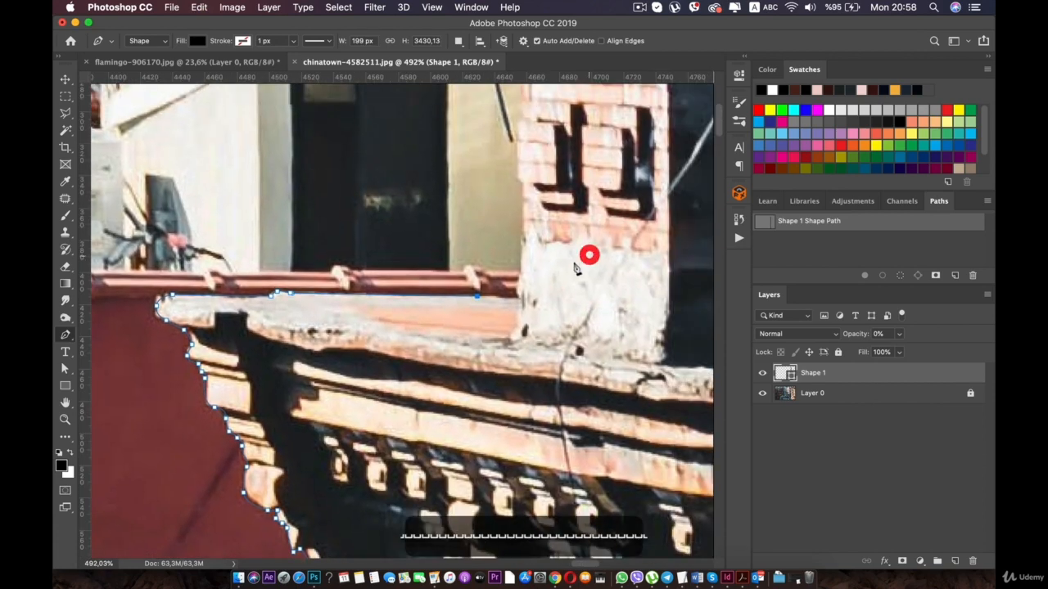
pyautogui.press('super+z')
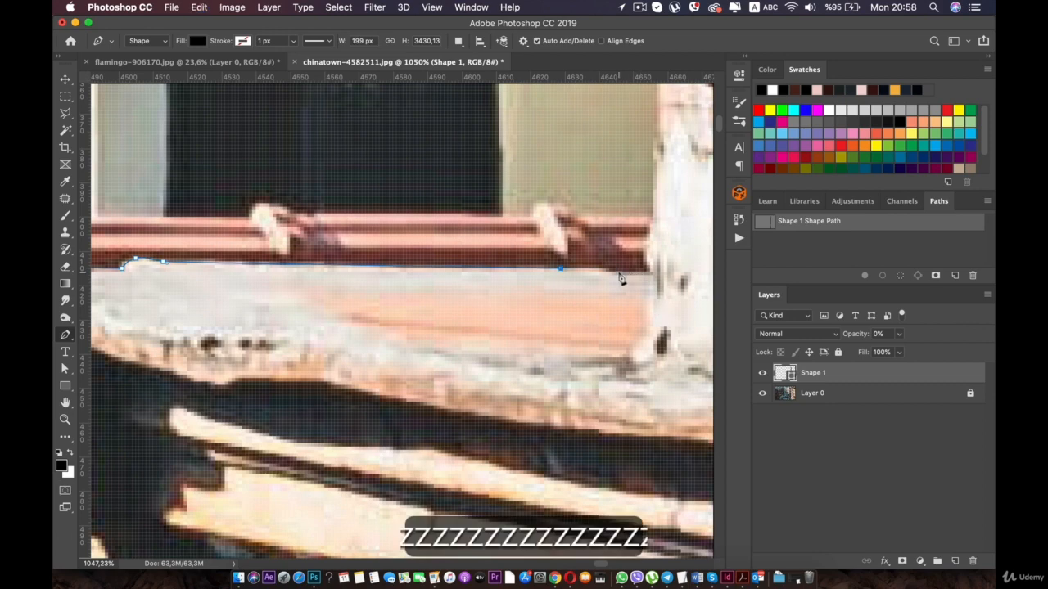
pyautogui.click(616, 271)
pyautogui.click(653, 271)
# - Trace the path up the chimney's side, past the plaster and pink brickwork, to just below the toothed brick course
pyautogui.press('space')
pyautogui.moveTo(645, 255); pyautogui.dragTo(463, 384)
pyautogui.click(475, 271)
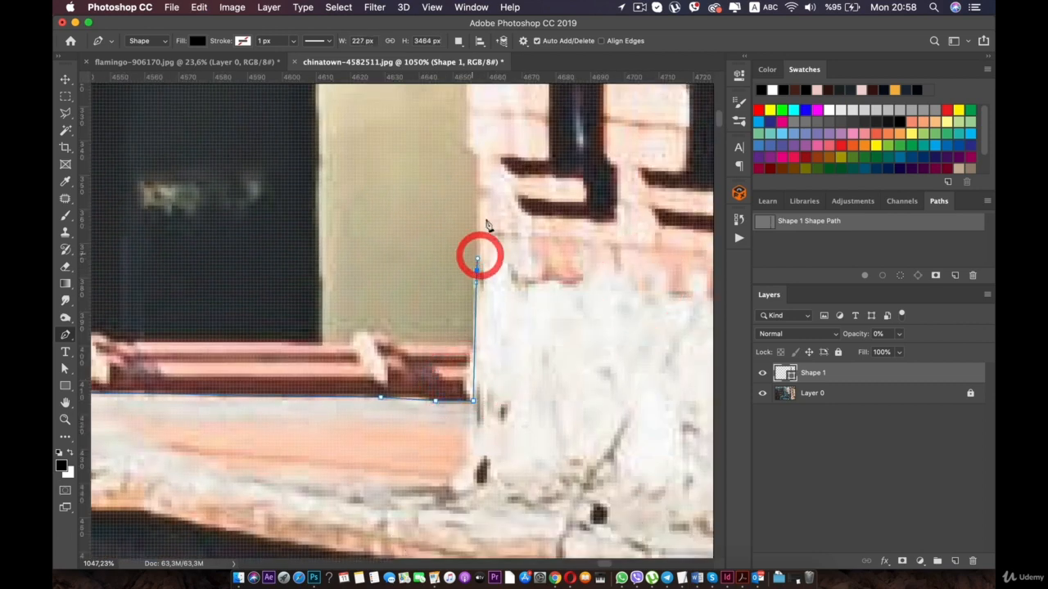
pyautogui.click(476, 157)
pyautogui.click(469, 143)
pyautogui.press('space')
pyautogui.moveTo(476, 101); pyautogui.dragTo(488, 227)
pyautogui.scroll(-4, 484, 228)
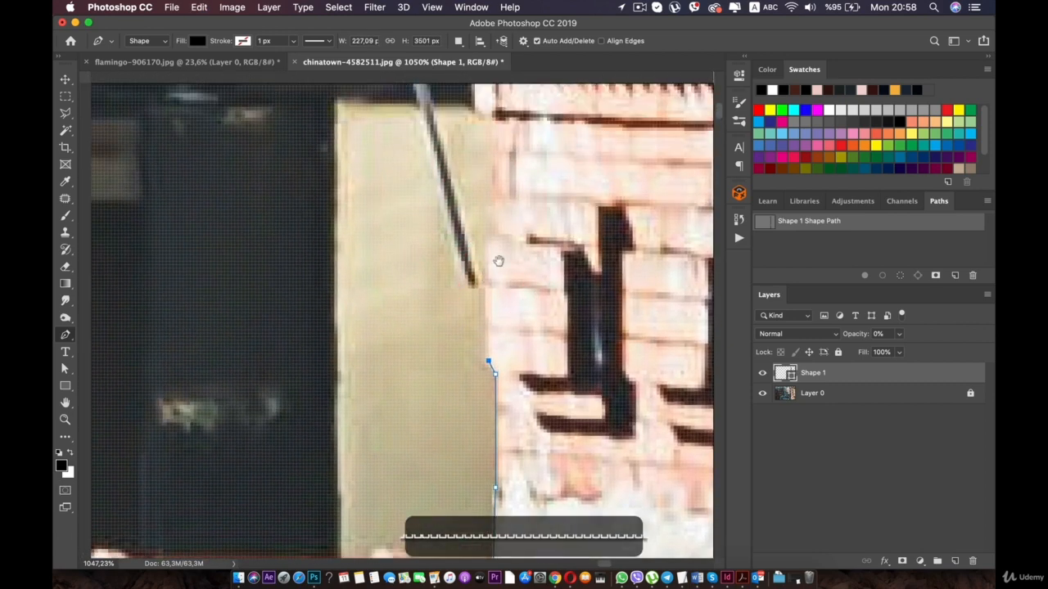
pyautogui.scroll(4, 501, 212)
pyautogui.press('space')
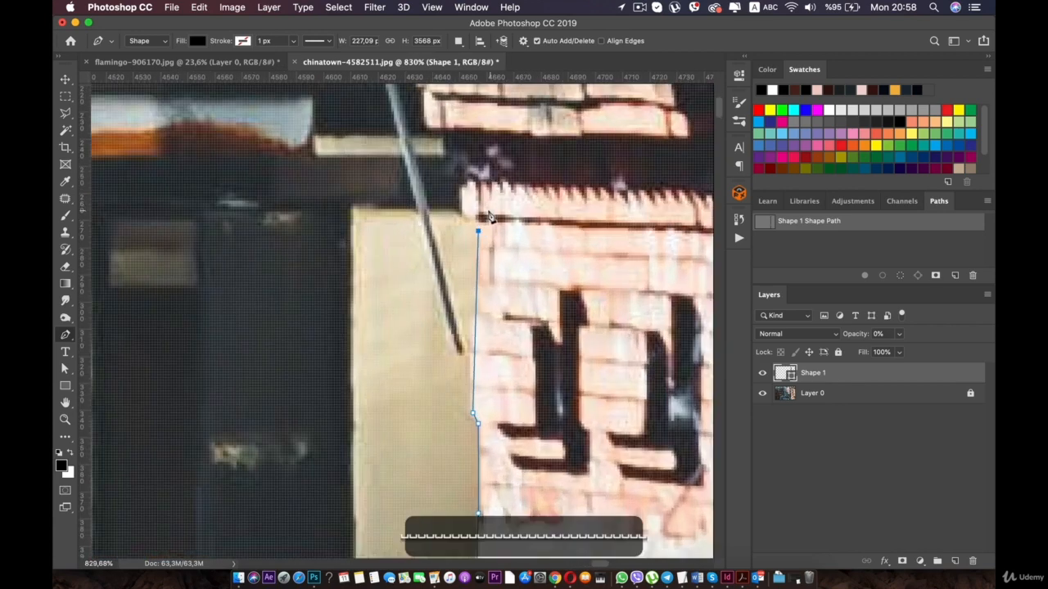
# - Outline the end of the toothed brick course and continue the path up the dark recess to the next projecting course
pyautogui.moveTo(487, 199); pyautogui.dragTo(487, 259)
pyautogui.moveTo(464, 263); pyautogui.dragTo(459, 251)
pyautogui.click(462, 254)
pyautogui.click(460, 234)
pyautogui.press('super+z')
pyautogui.press('super+z')
pyautogui.press('super+z')
pyautogui.click(460, 237)
pyautogui.click(457, 218)
pyautogui.moveTo(451, 209); pyautogui.dragTo(450, 201)
pyautogui.click(448, 166)
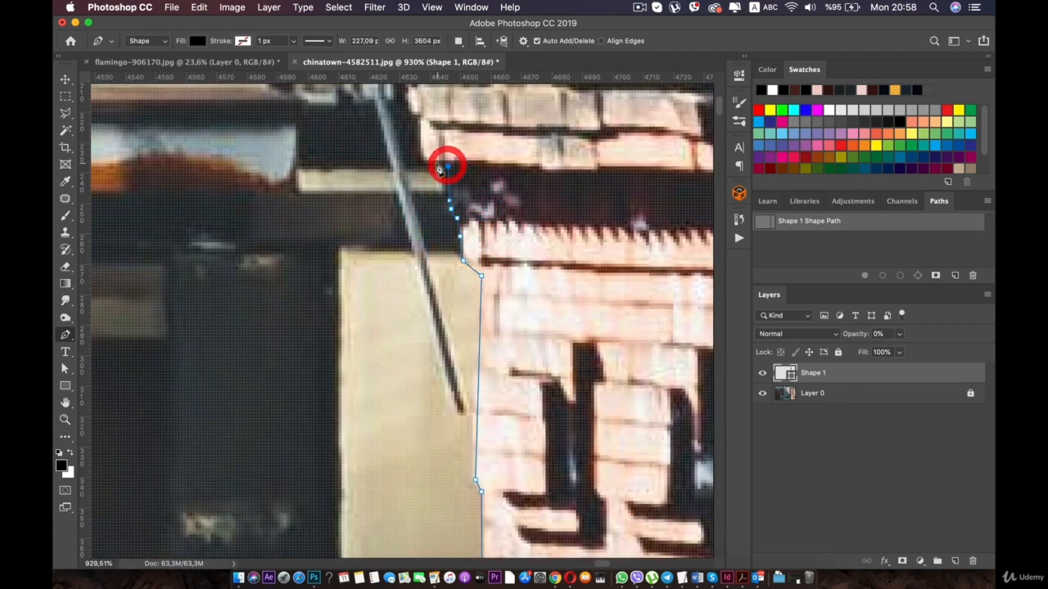
# - Trace the path around the lower corner and up the end of the projecting brick course above the dark recess
pyautogui.click(421, 116)
pyautogui.press('super+z')
pyautogui.press('super+z')
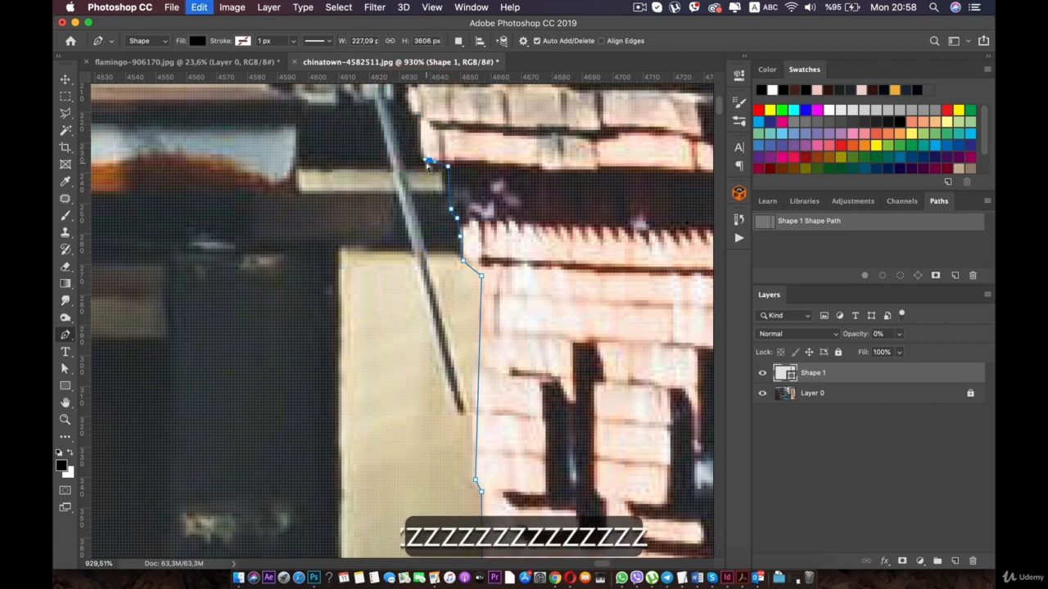
pyautogui.moveTo(424, 164); pyautogui.dragTo(419, 157)
pyautogui.click(421, 118)
pyautogui.moveTo(436, 120); pyautogui.dragTo(463, 276)
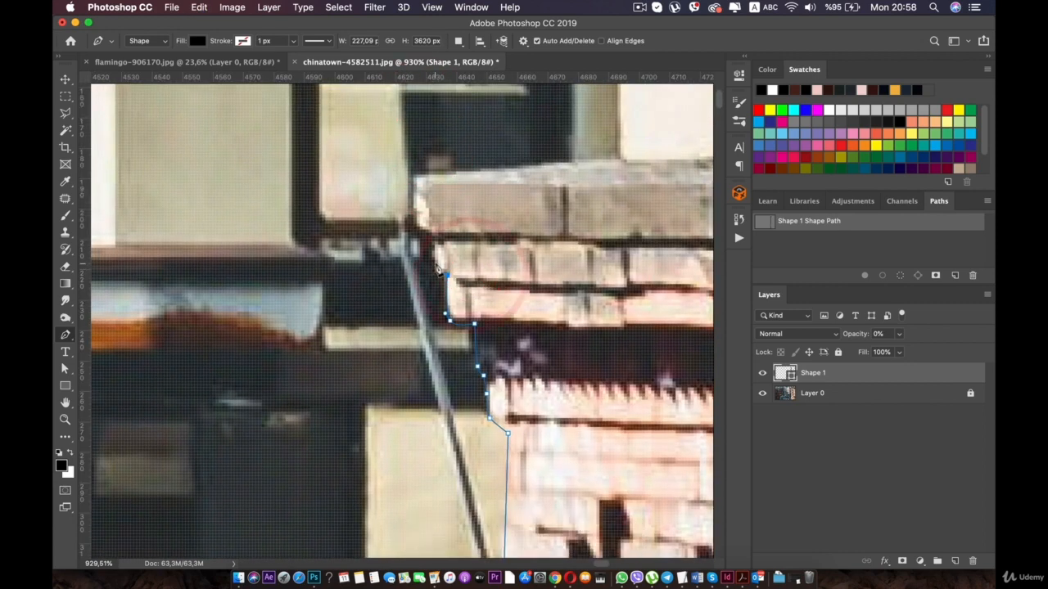
# - Continue the path around the uppermost brick course and up the end of the grey chimney cap to its top corner
pyautogui.click(434, 236)
pyautogui.click(415, 221)
pyautogui.click(417, 172)
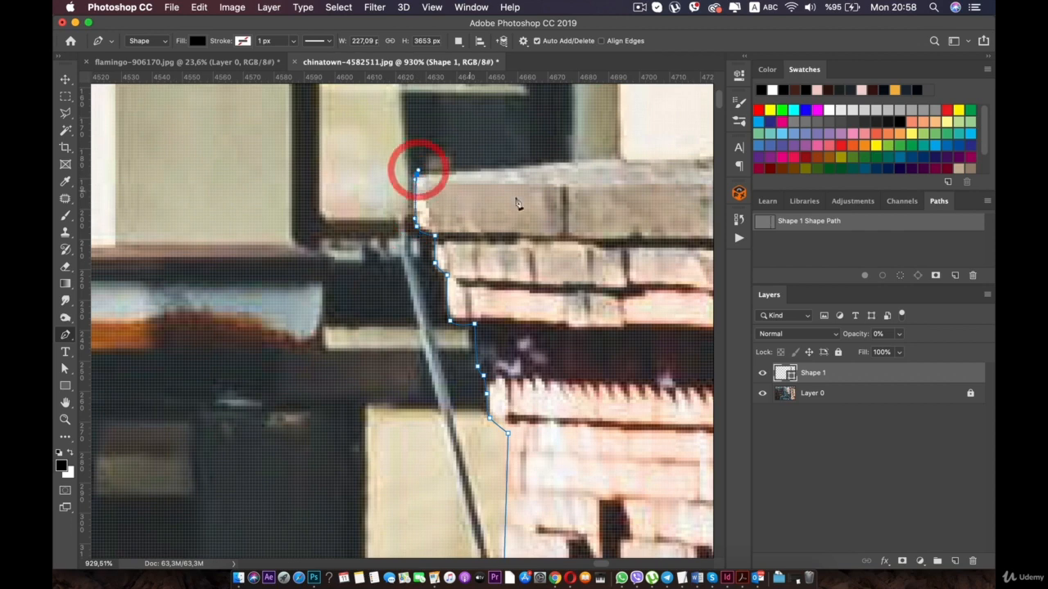
pyautogui.press('super+z')
pyautogui.press('super+z')
# - Extend the path along the top edge of the grey chimney cap, replacing misplaced points along the way
pyautogui.click(567, 161)
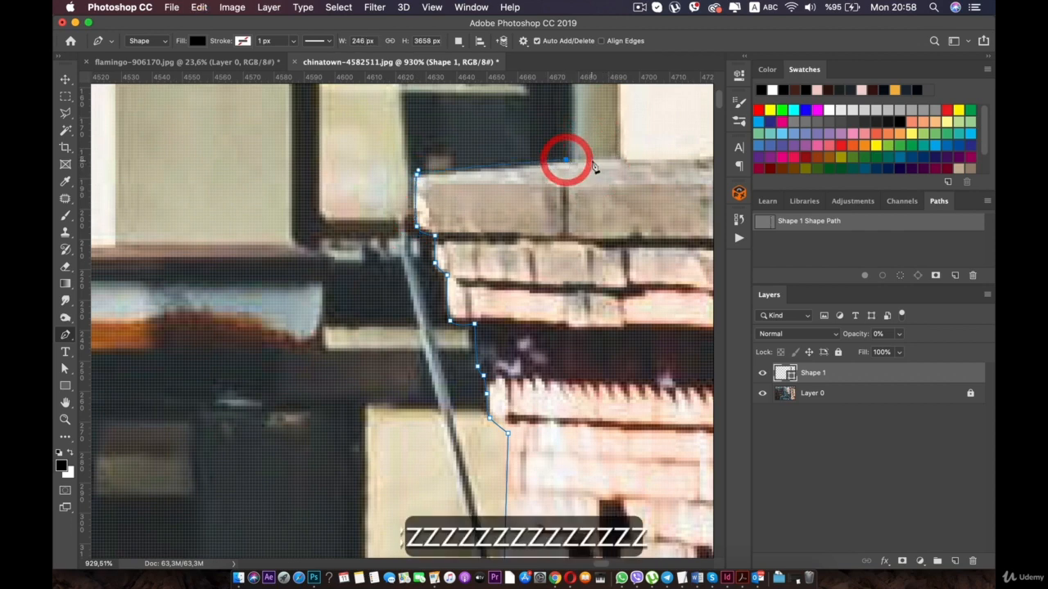
pyautogui.press('super+z')
pyautogui.click(582, 162)
pyautogui.click(649, 163)
pyautogui.press('super+z')
pyautogui.click(664, 157)
pyautogui.moveTo(698, 162); pyautogui.dragTo(463, 167)
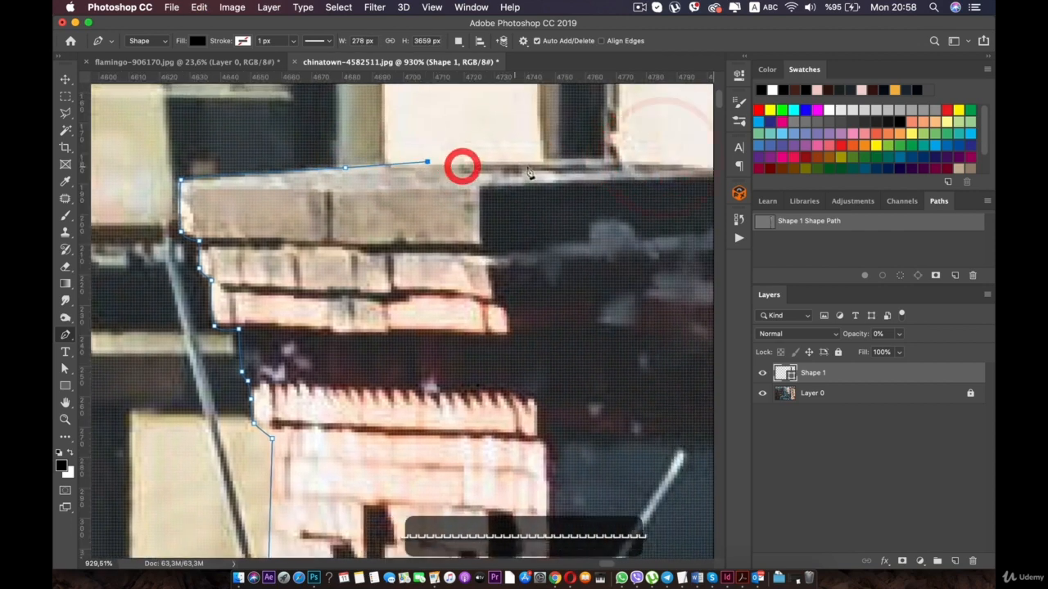
pyautogui.click(535, 165)
pyautogui.scroll(-8, 549, 180)
pyautogui.scroll(-10, 549, 184)
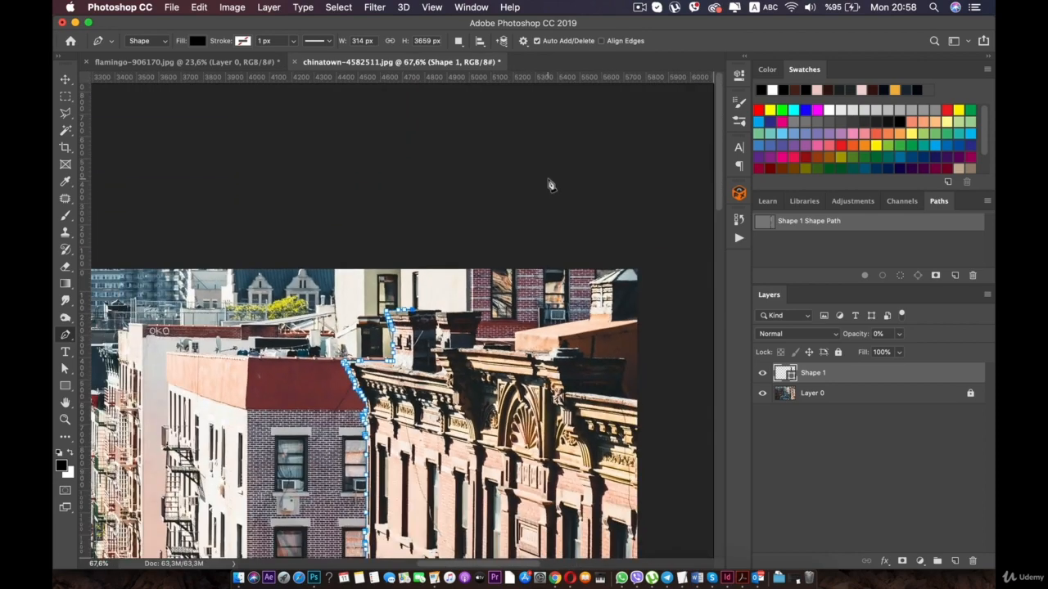
pyautogui.scroll(2, 549, 183)
pyautogui.scroll(1, 502, 316)
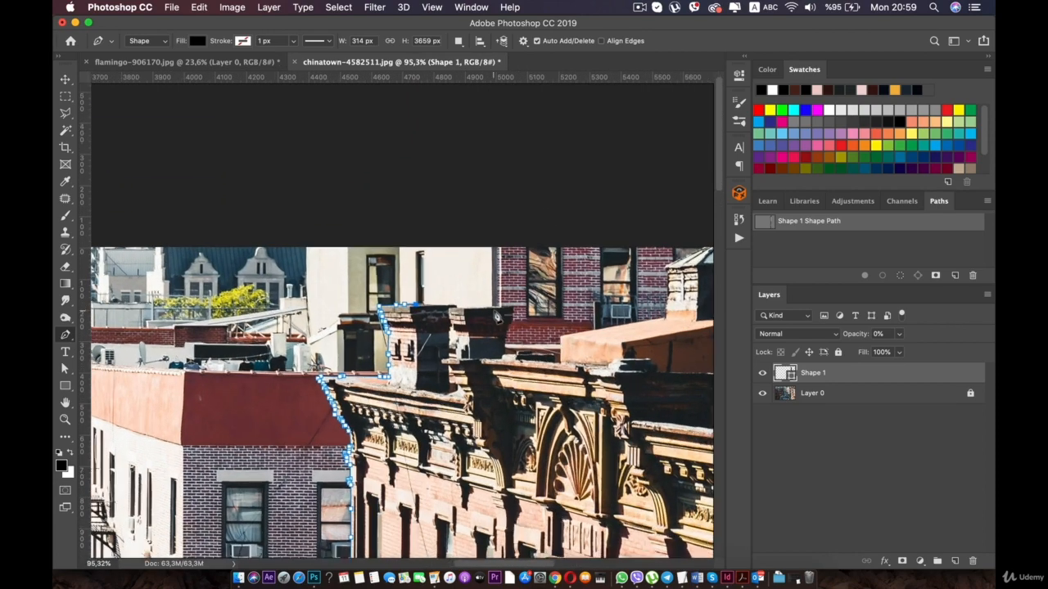
# - Continue the path across the chimney tops and down to the sloped roof, following it up the far chimney to the photo's upper edge
pyautogui.press('super+z')
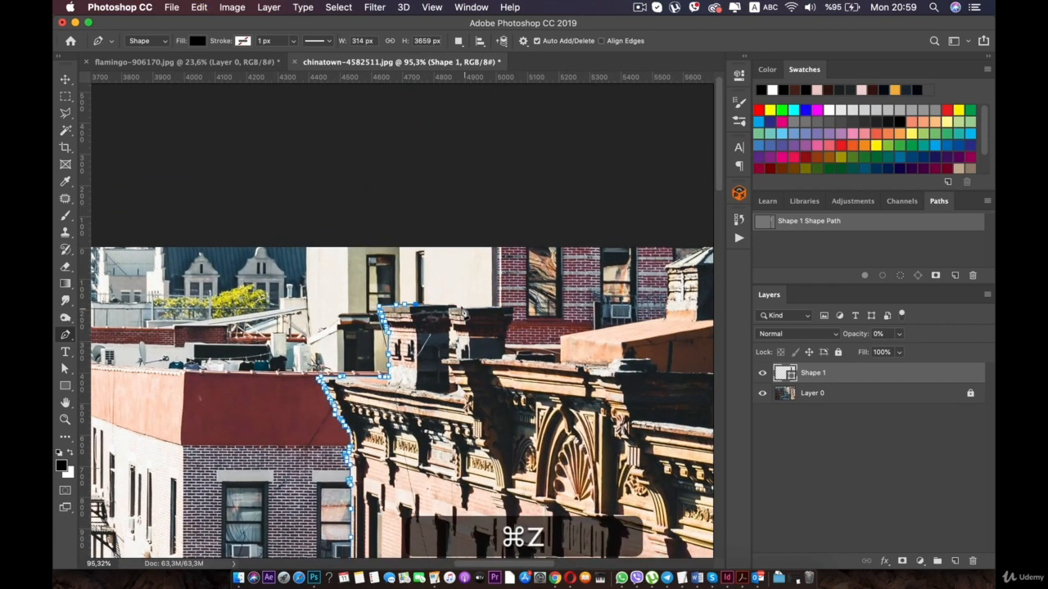
pyautogui.click(512, 306)
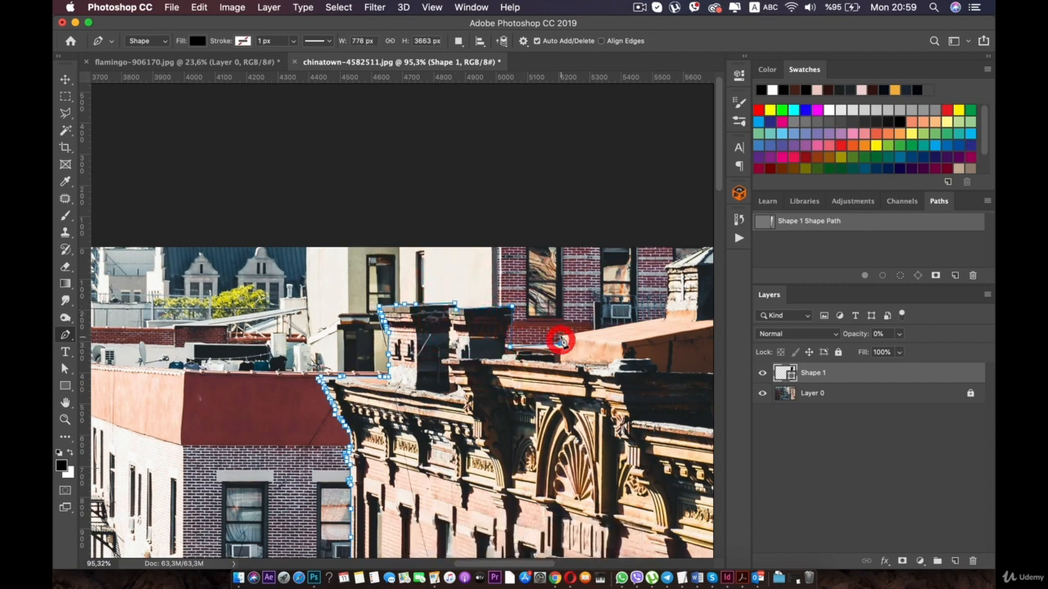
pyautogui.click(561, 336)
pyautogui.click(663, 316)
pyautogui.click(667, 266)
pyautogui.click(697, 251)
# - Carry the path from the far chimney's top out beyond the photo's right edge and start it downward
pyautogui.press('space')
pyautogui.moveTo(687, 253); pyautogui.dragTo(559, 203)
pyautogui.click(635, 193)
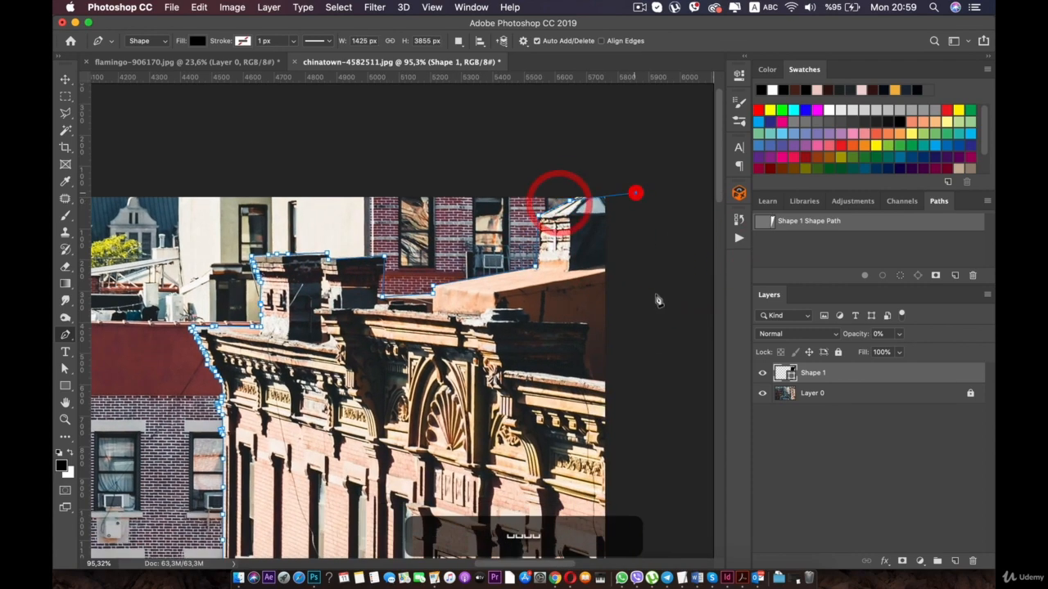
pyautogui.click(656, 360)
# - Run the path down outside the photo's right edge, around below the building, and close it at its starting point
pyautogui.press('space')
pyautogui.moveTo(619, 503); pyautogui.dragTo(592, 194)
pyautogui.scroll(-5, 617, 355)
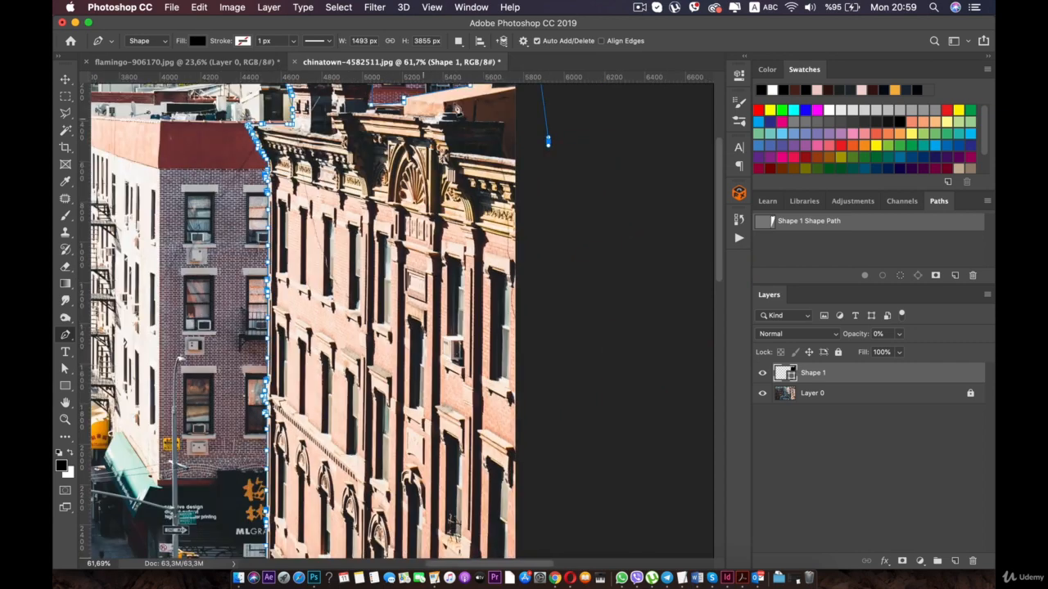
pyautogui.press('space')
pyautogui.moveTo(288, 401); pyautogui.dragTo(311, 165)
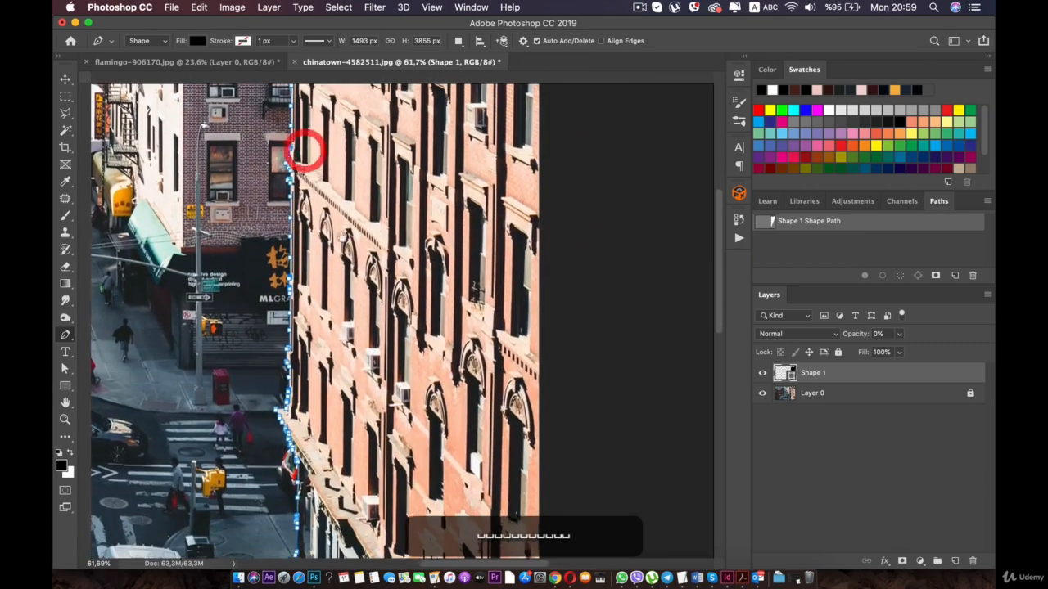
pyautogui.moveTo(404, 402); pyautogui.dragTo(375, 137)
pyautogui.click(593, 306)
pyautogui.moveTo(499, 367); pyautogui.dragTo(459, 357)
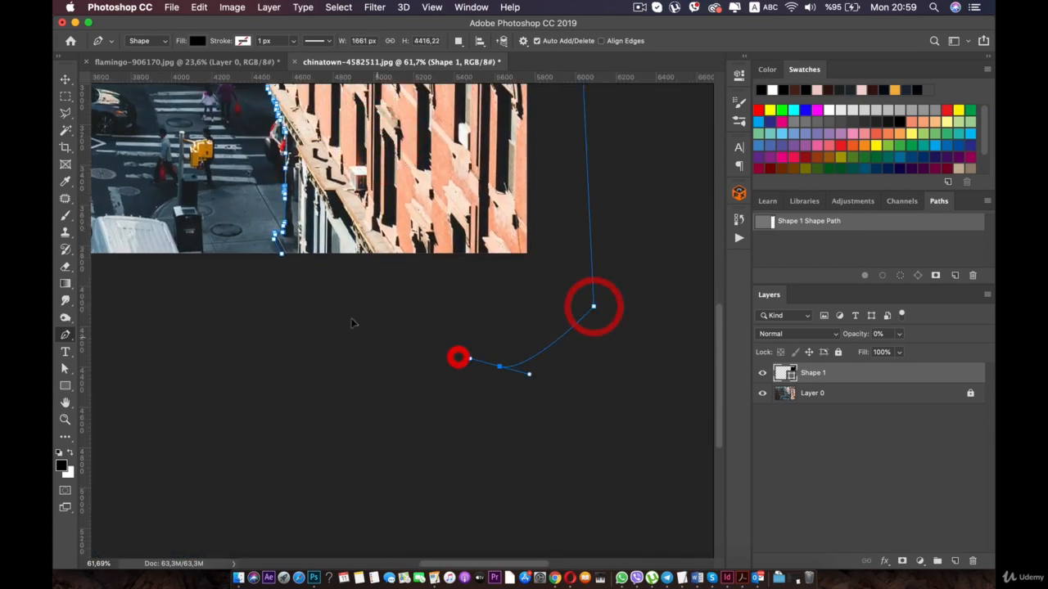
pyautogui.moveTo(359, 326); pyautogui.dragTo(346, 314)
pyautogui.moveTo(280, 276); pyautogui.dragTo(278, 266)
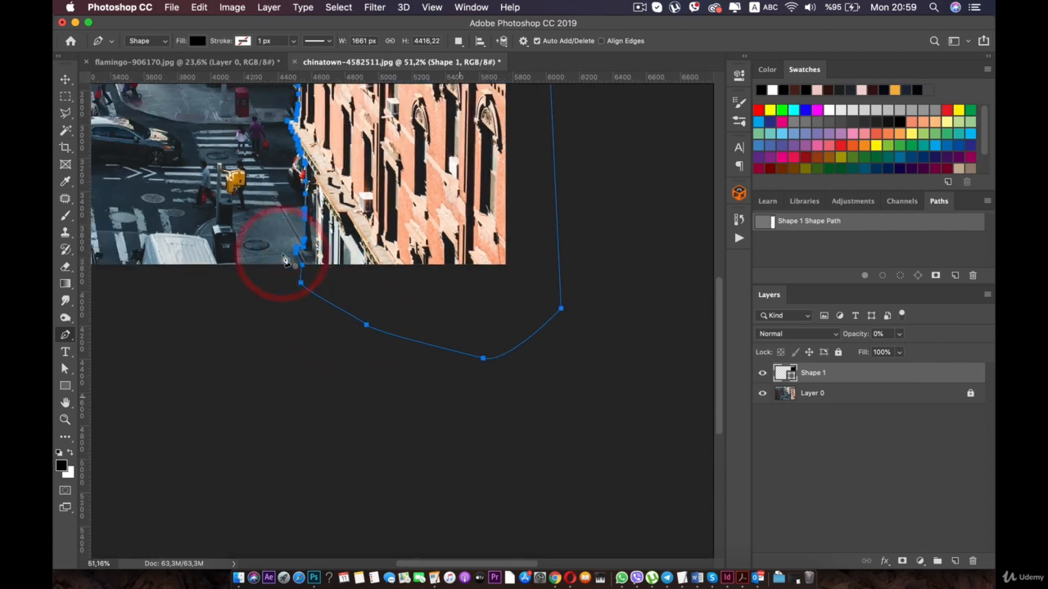
# - Examine the edge of the building row on the street's left side, from the rooftops down to the signs and awning
pyautogui.press('super+0')
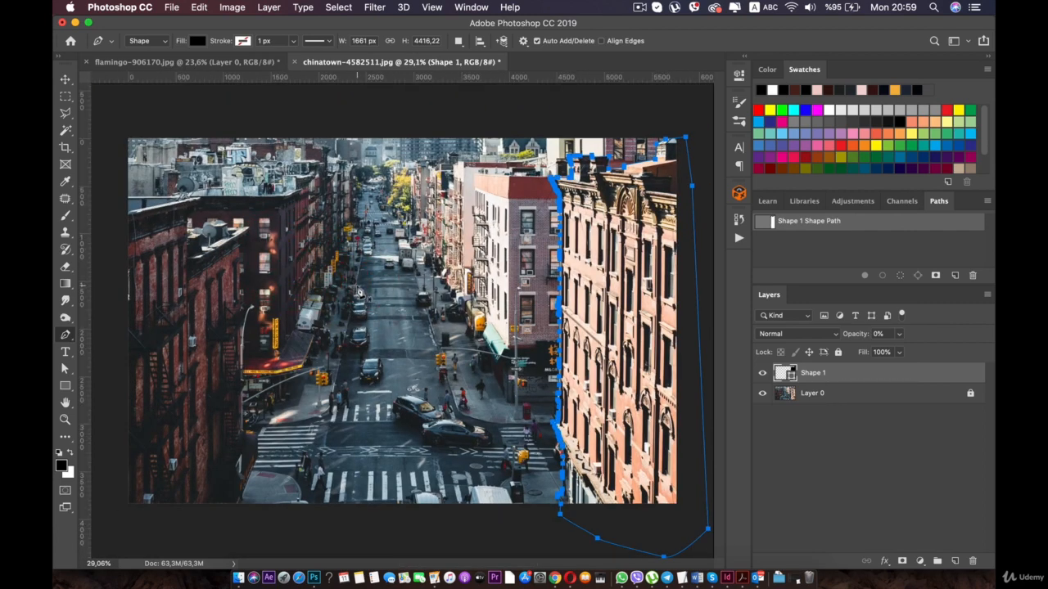
pyautogui.scroll(4, 357, 285)
pyautogui.moveTo(337, 291); pyautogui.dragTo(375, 365)
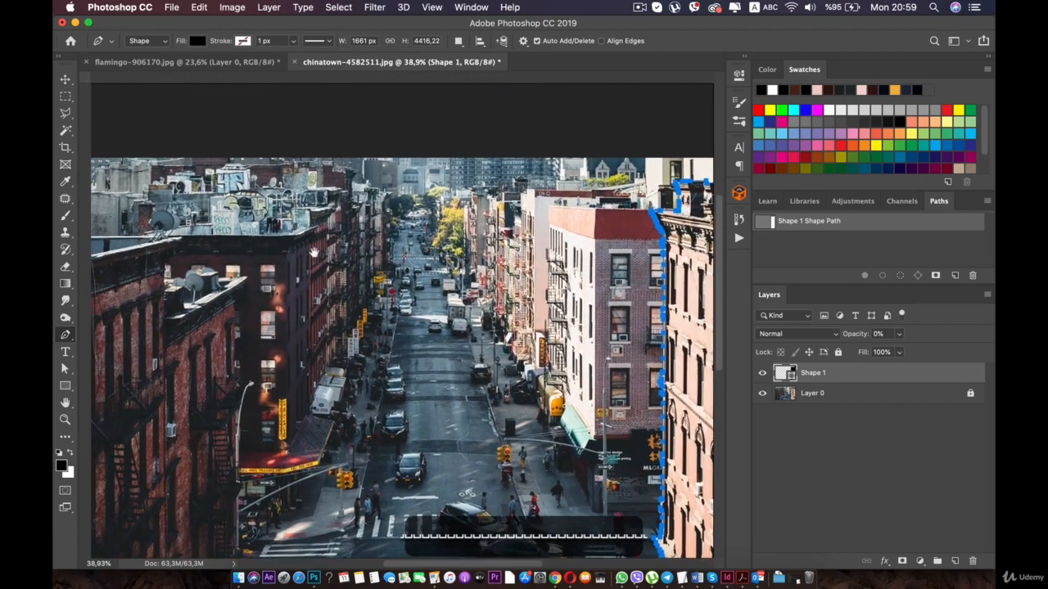
pyautogui.scroll(2, 327, 276)
pyautogui.scroll(4, 332, 283)
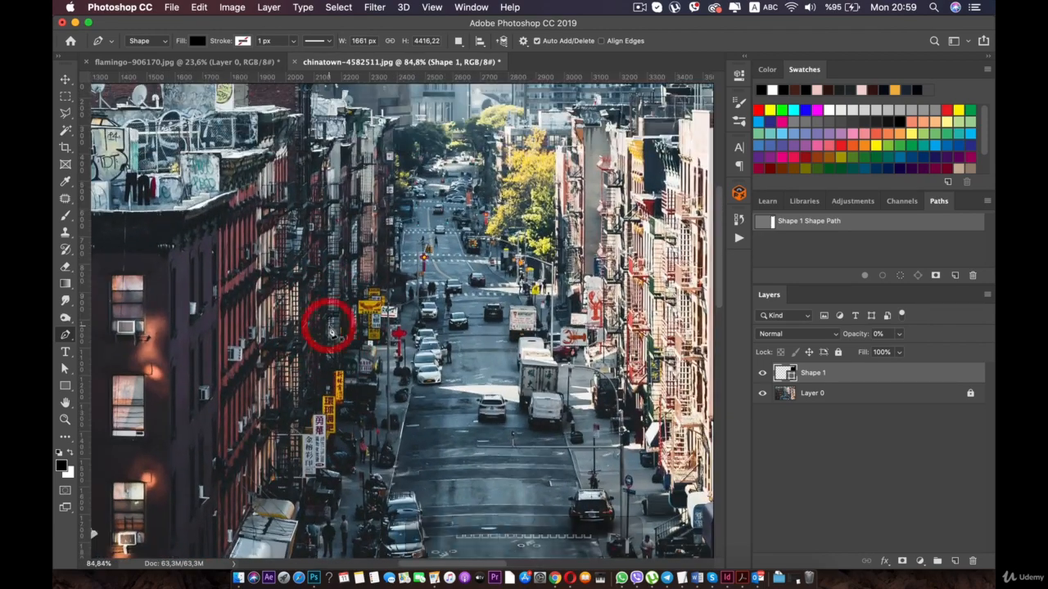
pyautogui.scroll(1, 331, 331)
pyautogui.scroll(2, 333, 333)
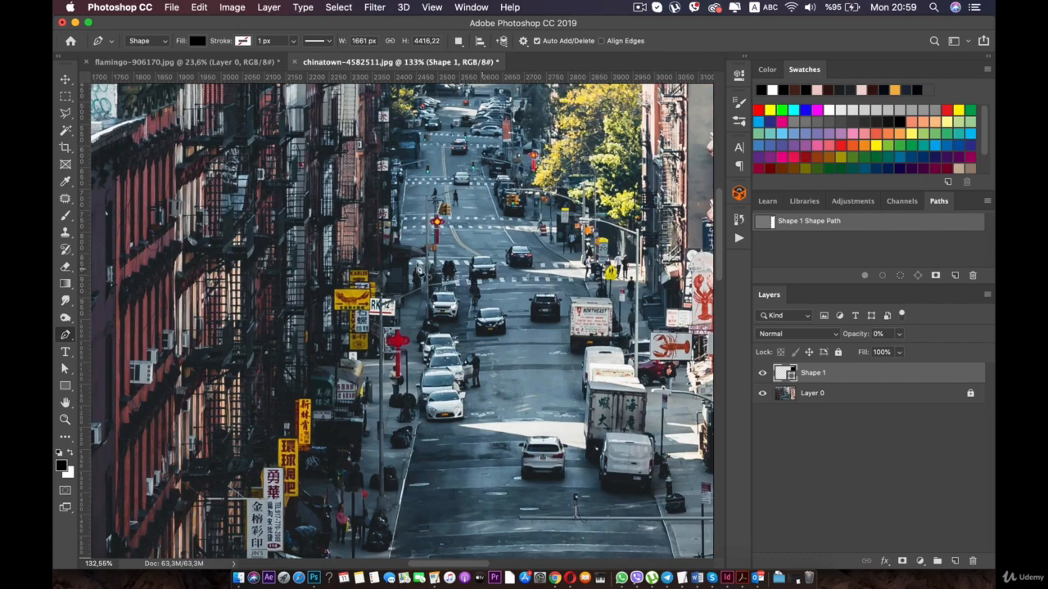
pyautogui.moveTo(529, 235); pyautogui.dragTo(541, 319)
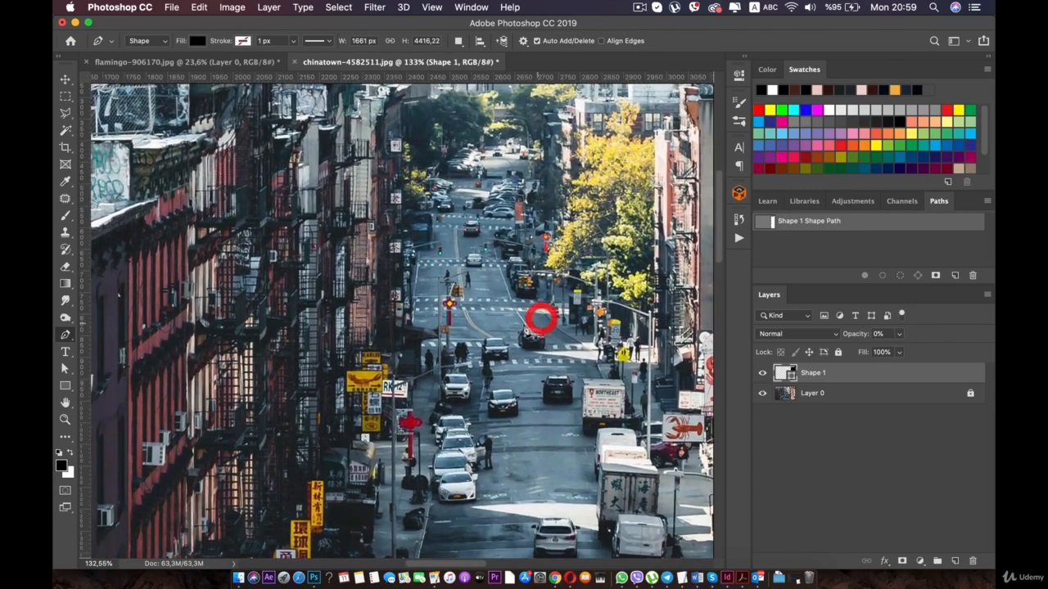
pyautogui.scroll(1, 515, 324)
pyautogui.scroll(3, 407, 323)
pyautogui.moveTo(358, 244); pyautogui.dragTo(321, 329)
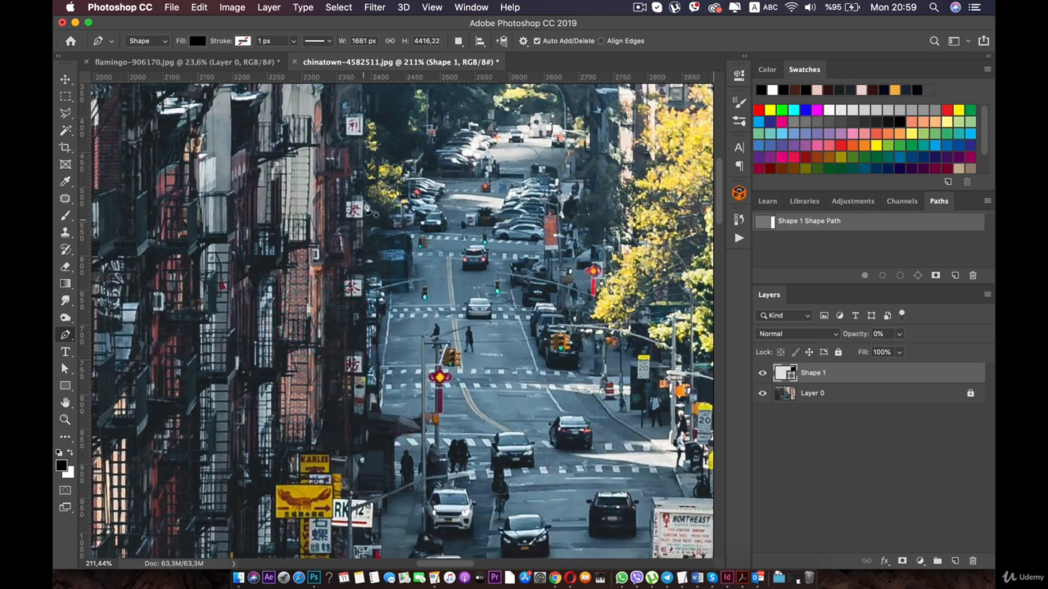
pyautogui.moveTo(336, 124); pyautogui.dragTo(332, 198)
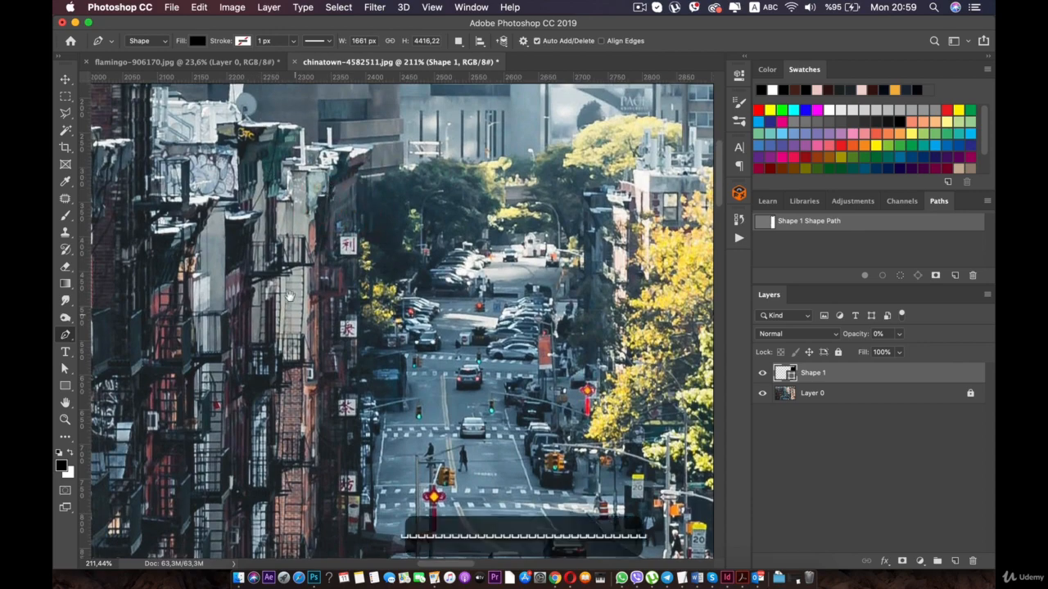
pyautogui.moveTo(298, 320); pyautogui.dragTo(253, 124)
pyautogui.moveTo(325, 338); pyautogui.dragTo(318, 306)
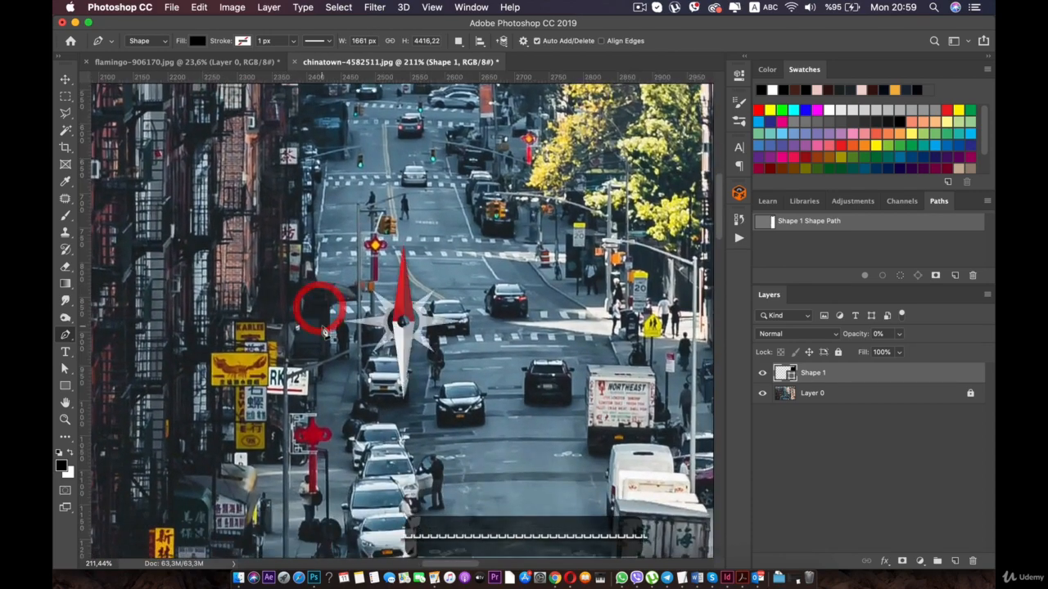
# - Start a new Pen shape at the dark storefront corner beside the standing pedestrian, tracing up and along the awning's underside
pyautogui.scroll(5, 331, 334)
pyautogui.moveTo(224, 335); pyautogui.dragTo(299, 308)
pyautogui.scroll(4, 270, 392)
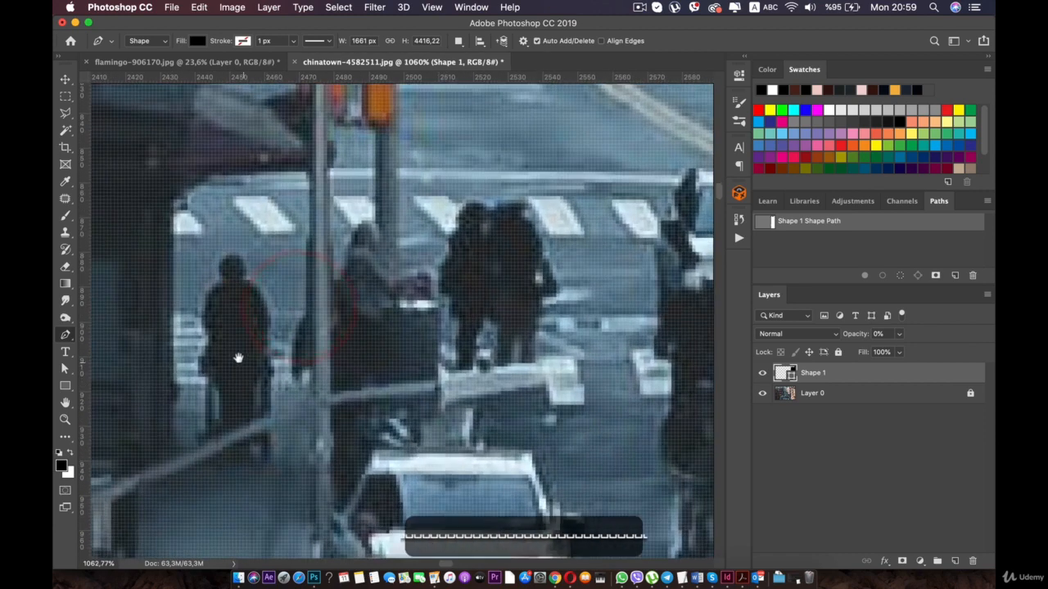
pyautogui.moveTo(236, 358); pyautogui.dragTo(366, 330)
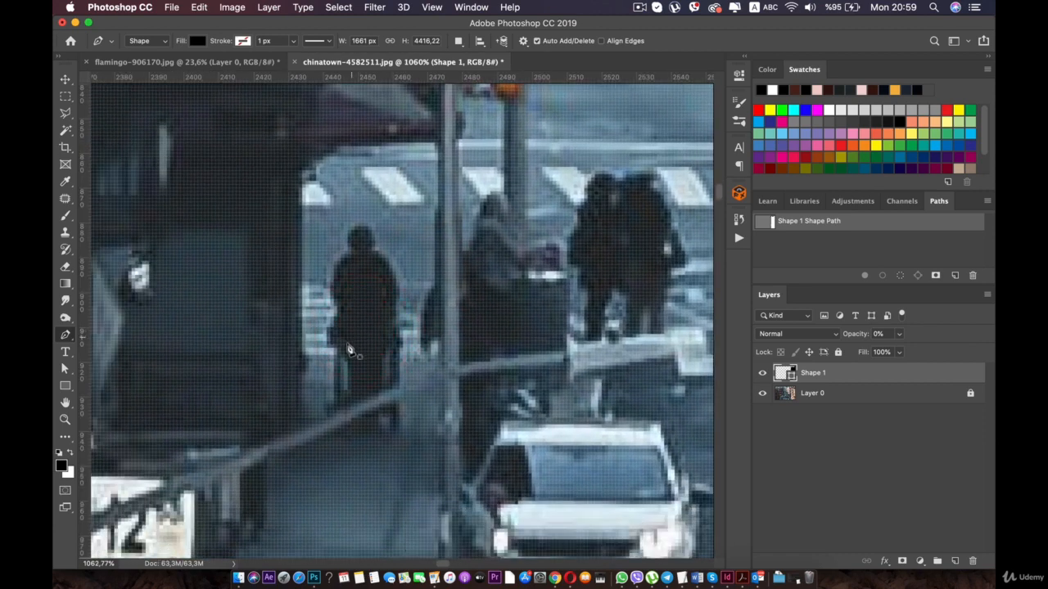
pyautogui.click(302, 404)
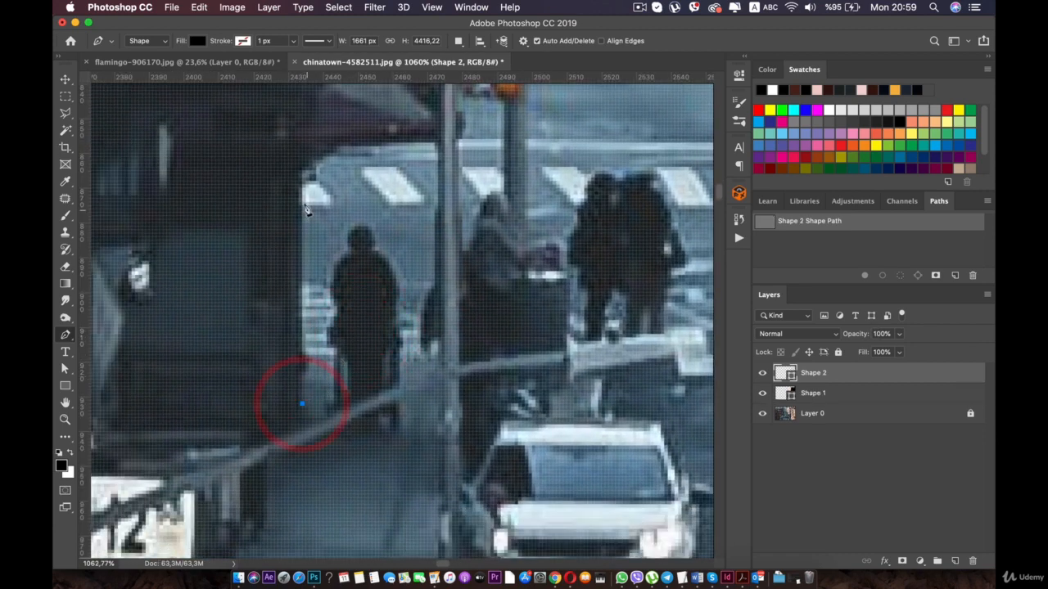
pyautogui.click(317, 155)
pyautogui.click(333, 143)
pyautogui.click(354, 142)
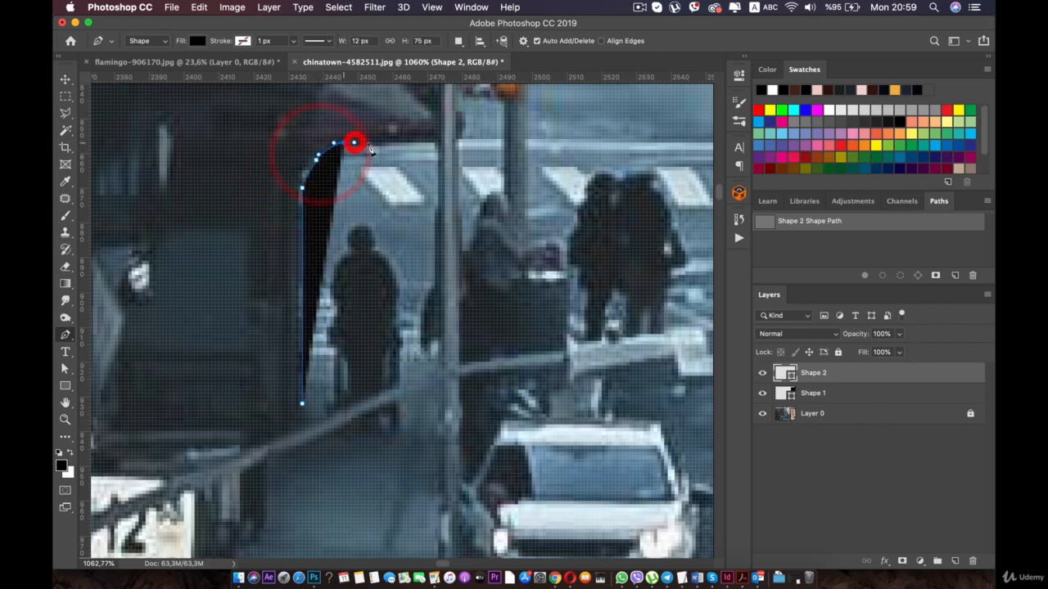
pyautogui.click(415, 142)
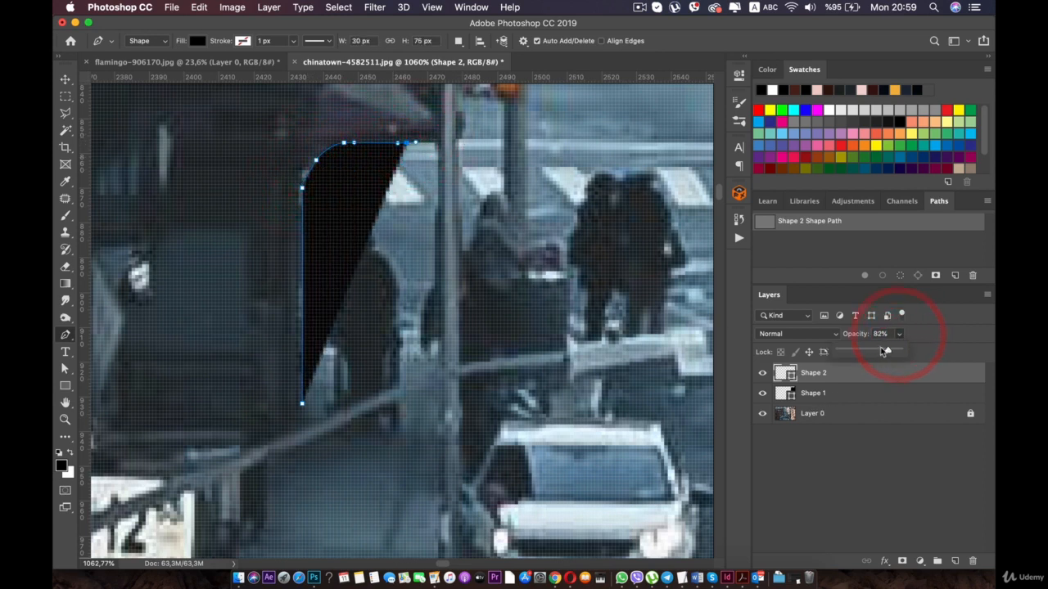
# - Set the Shape 2 layer's opacity to 3% and extend the path to the awning's outer tip behind the pole
pyautogui.moveTo(885, 351); pyautogui.dragTo(842, 350)
pyautogui.press('space')
pyautogui.moveTo(337, 198); pyautogui.dragTo(400, 350)
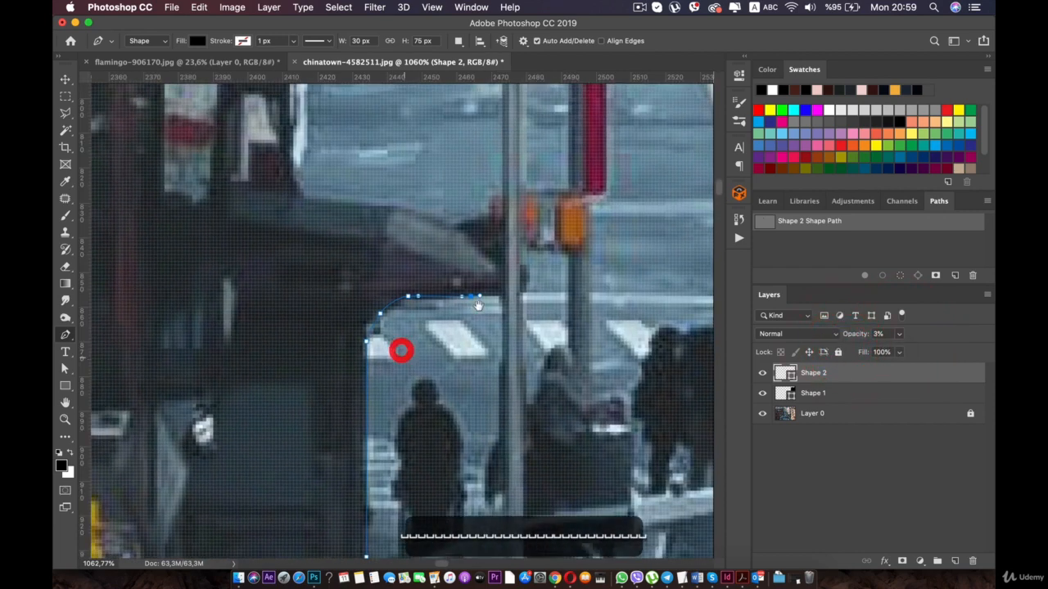
pyautogui.scroll(-5, 502, 290)
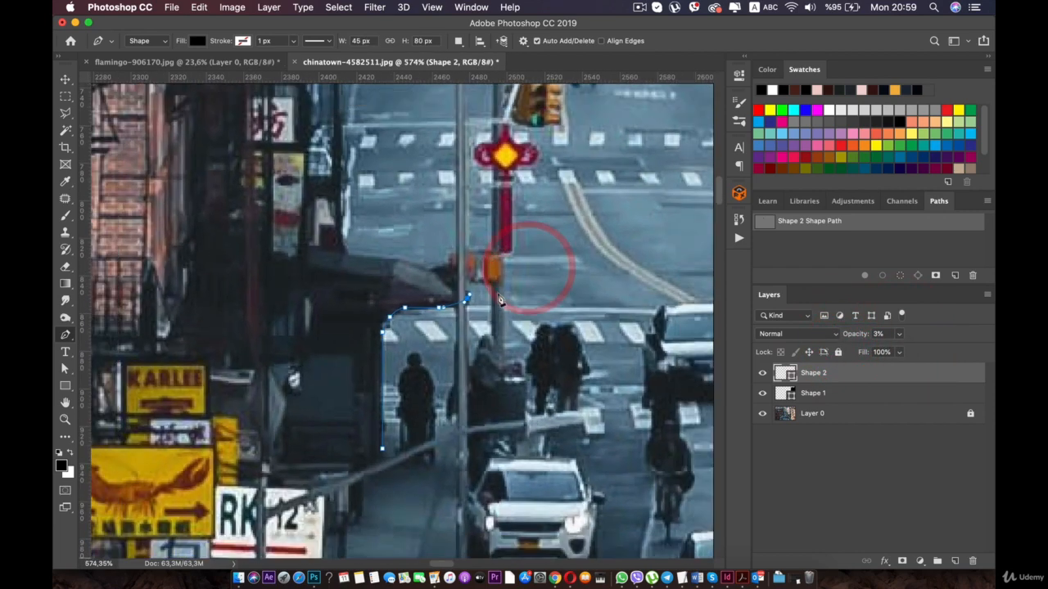
# - Trace the path around the awning's tip and back along its upper edge to the building wall
pyautogui.press('space')
pyautogui.moveTo(476, 271); pyautogui.dragTo(471, 443)
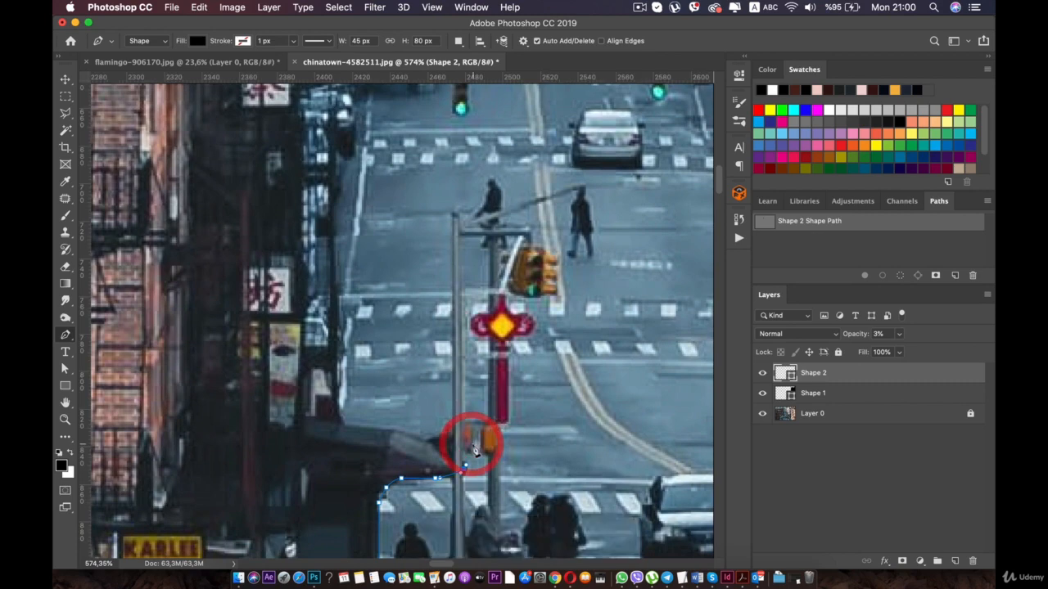
pyautogui.scroll(2, 470, 443)
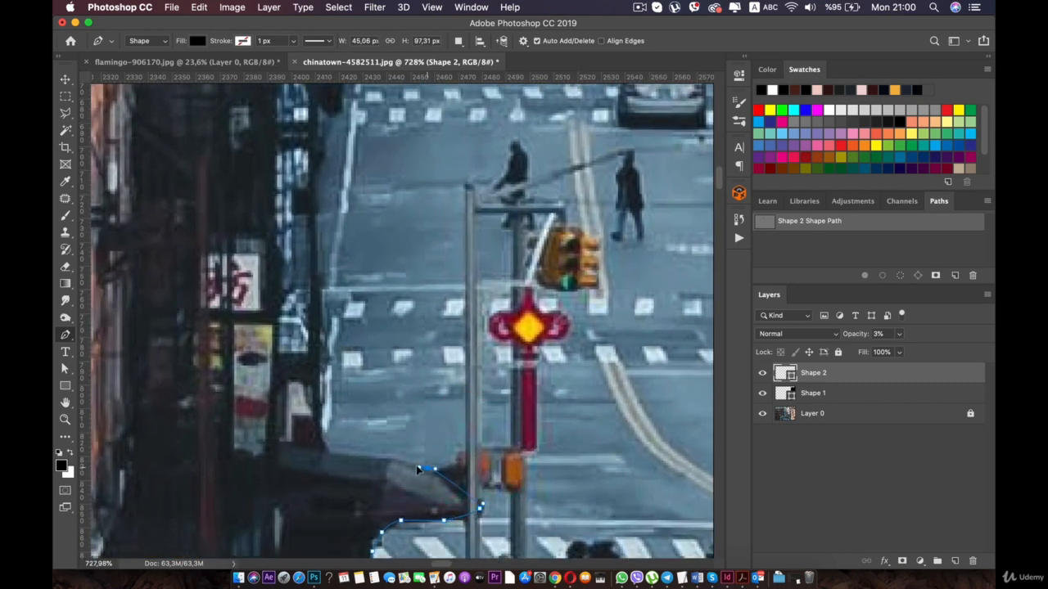
pyautogui.scroll(1, 409, 469)
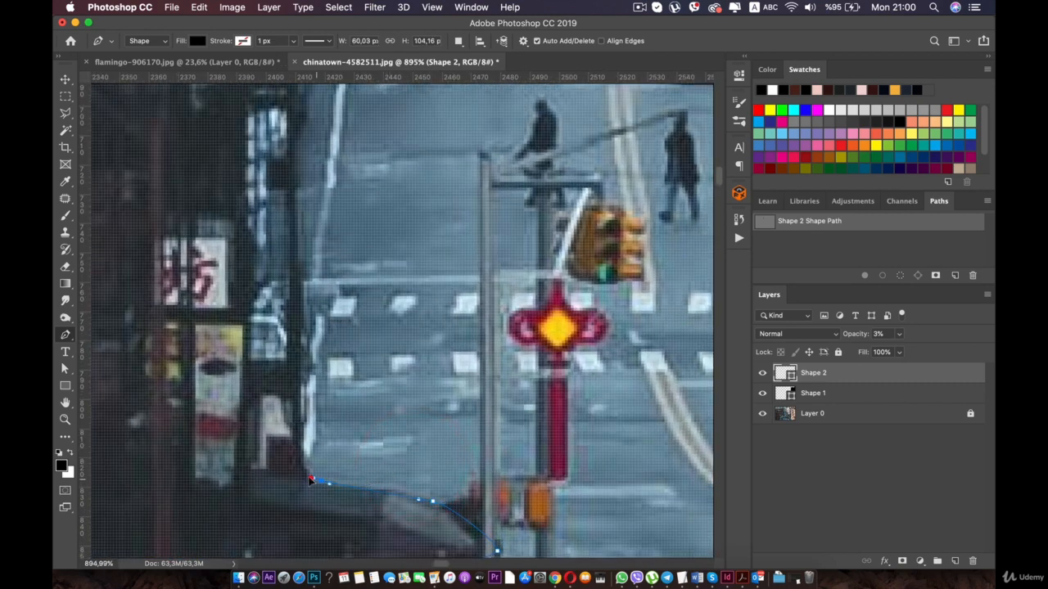
pyautogui.click(302, 463)
# - Continue the path up the dark building edge, step inward above the 茶 sign and follow the wall to the next sign
pyautogui.scroll(-8, 300, 242)
pyautogui.scroll(1, 300, 258)
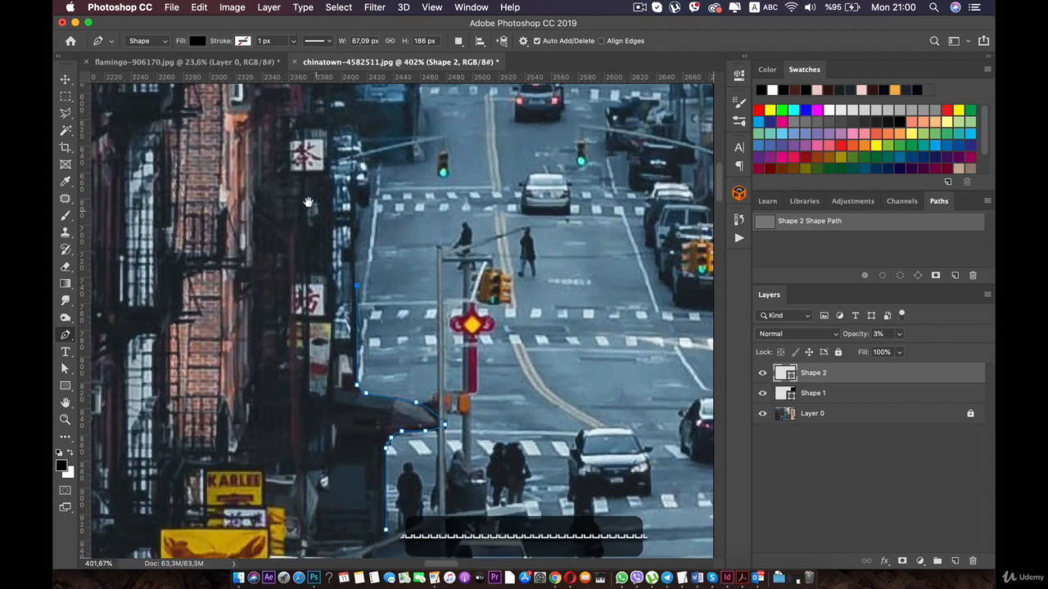
pyautogui.moveTo(311, 187); pyautogui.dragTo(300, 288)
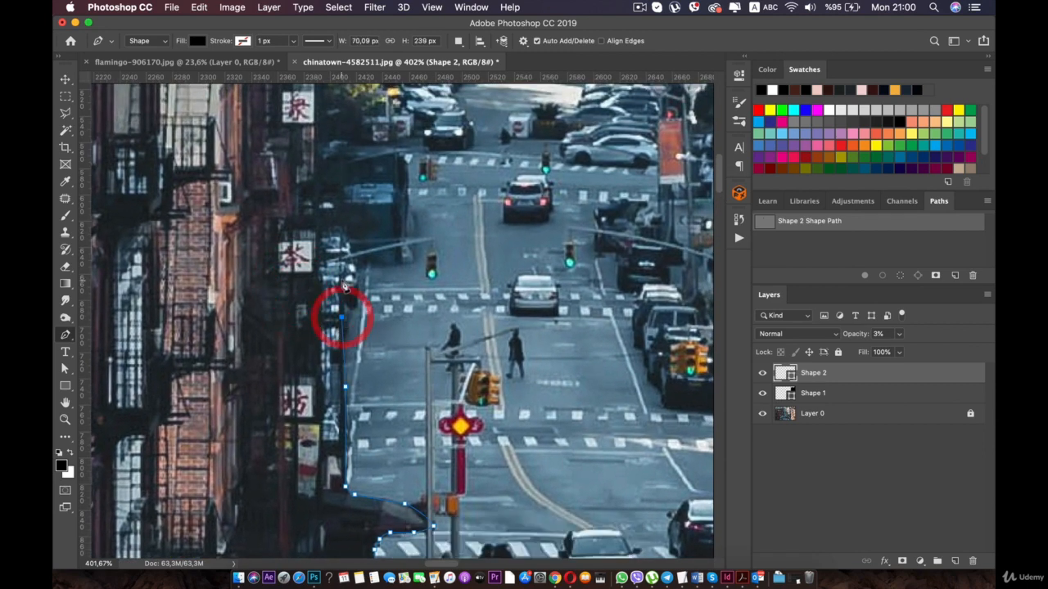
pyautogui.click(344, 252)
pyautogui.moveTo(341, 249); pyautogui.dragTo(327, 305)
pyautogui.scroll(1, 328, 288)
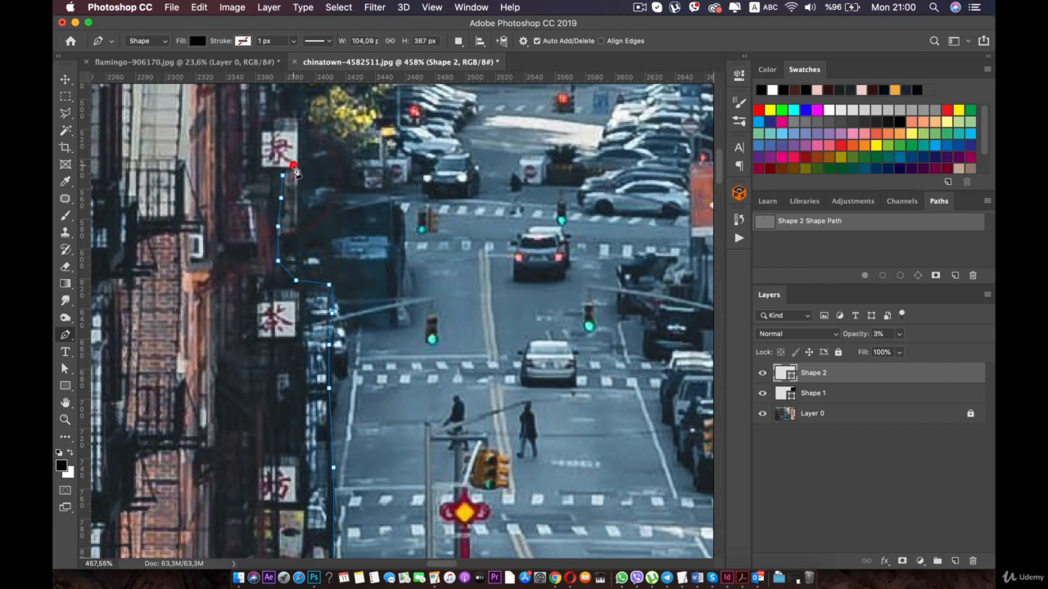
# - Outline the outer edge of the sign above 茶, replacing a misplaced point
pyautogui.moveTo(292, 166); pyautogui.dragTo(334, 318)
pyautogui.click(338, 288)
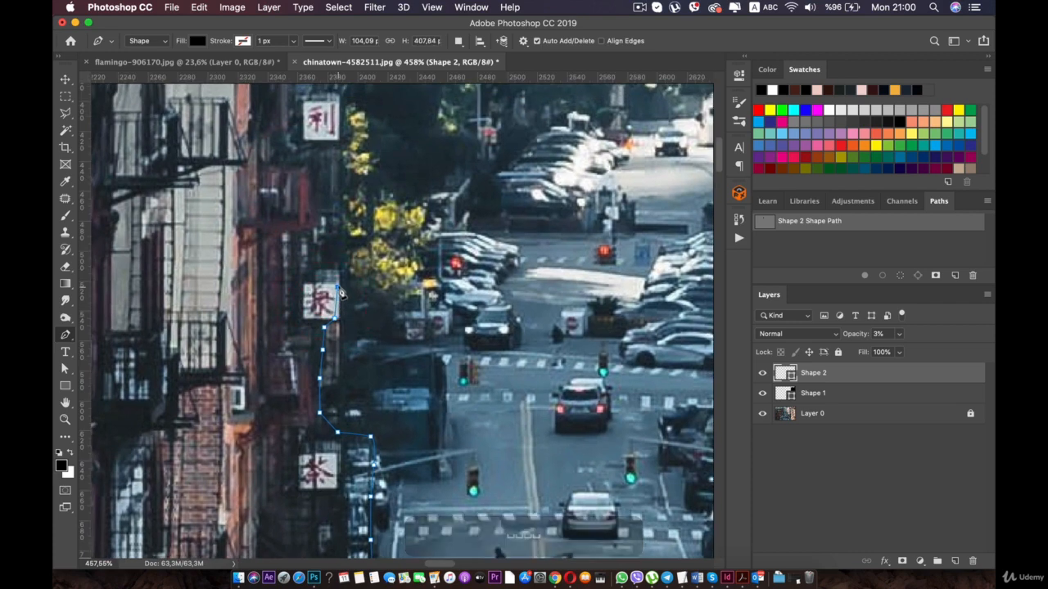
pyautogui.press('super+z')
pyautogui.moveTo(337, 318); pyautogui.dragTo(337, 272)
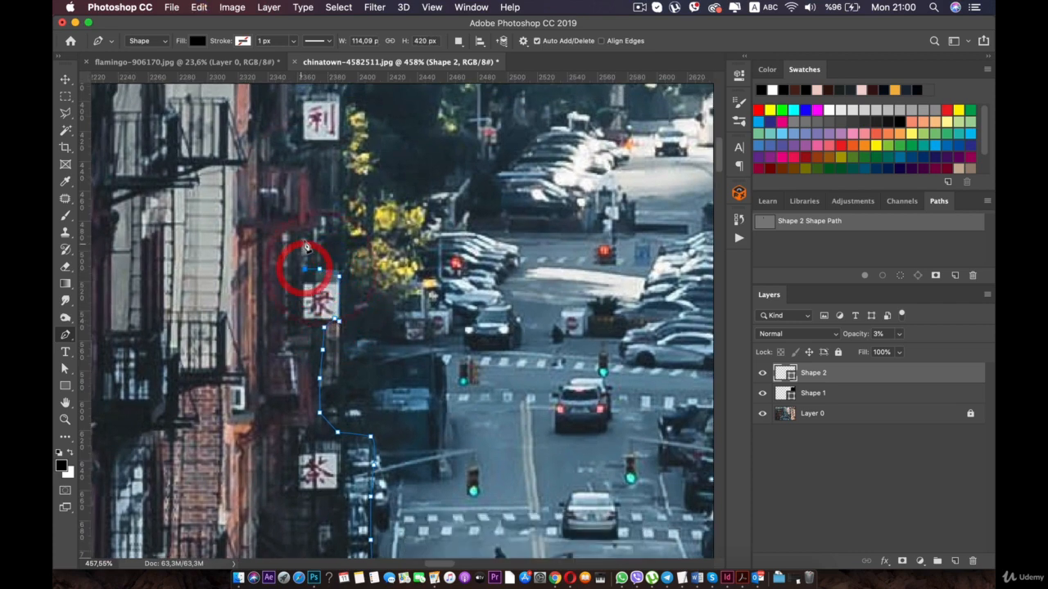
pyautogui.press('super+z')
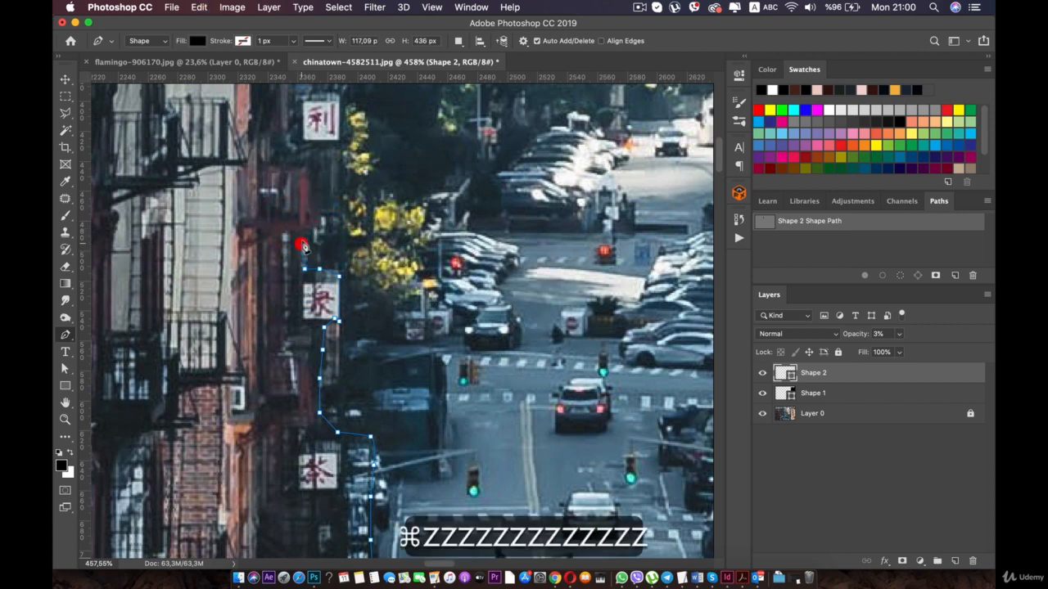
pyautogui.click(305, 230)
pyautogui.scroll(5, 305, 233)
pyautogui.moveTo(278, 227); pyautogui.dragTo(292, 301)
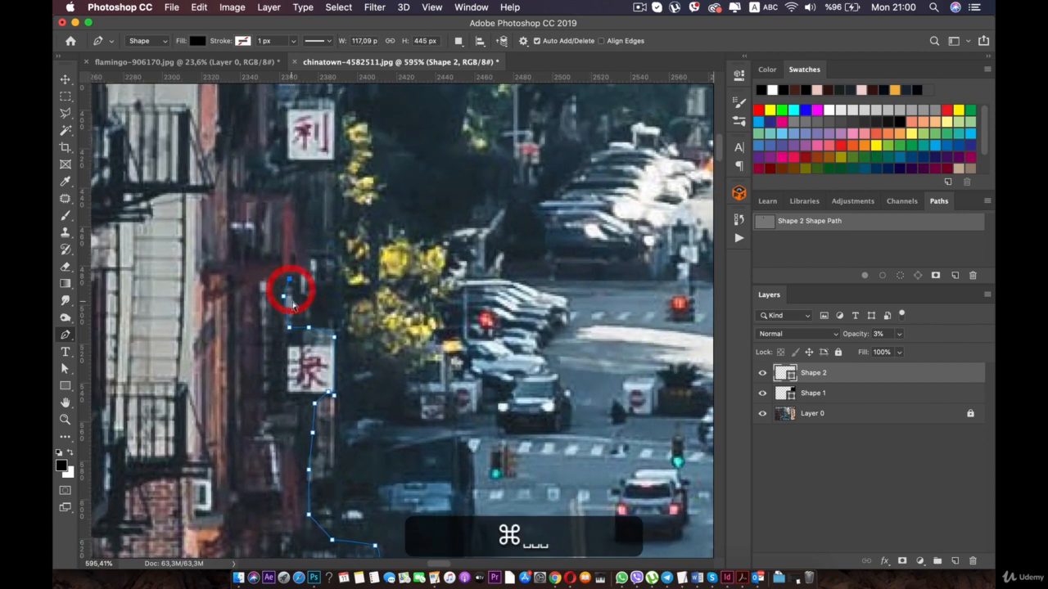
pyautogui.press('super+z')
pyautogui.press('super+z')
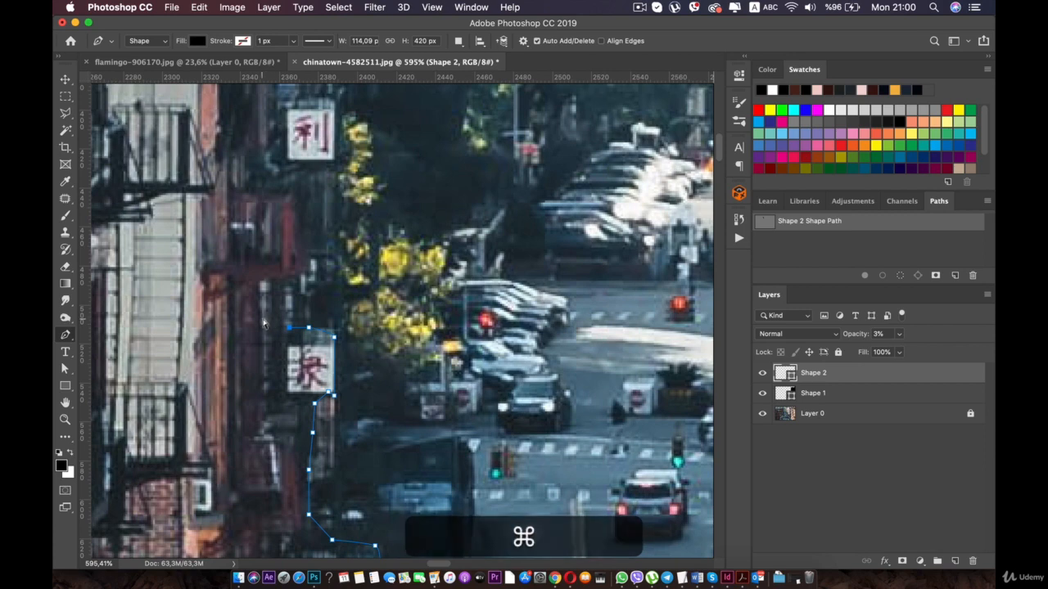
# - Redo the path inward above the sign, around the red balcony and out to the lower corner of the 利 sign
pyautogui.press('super+z')
pyautogui.click(264, 318)
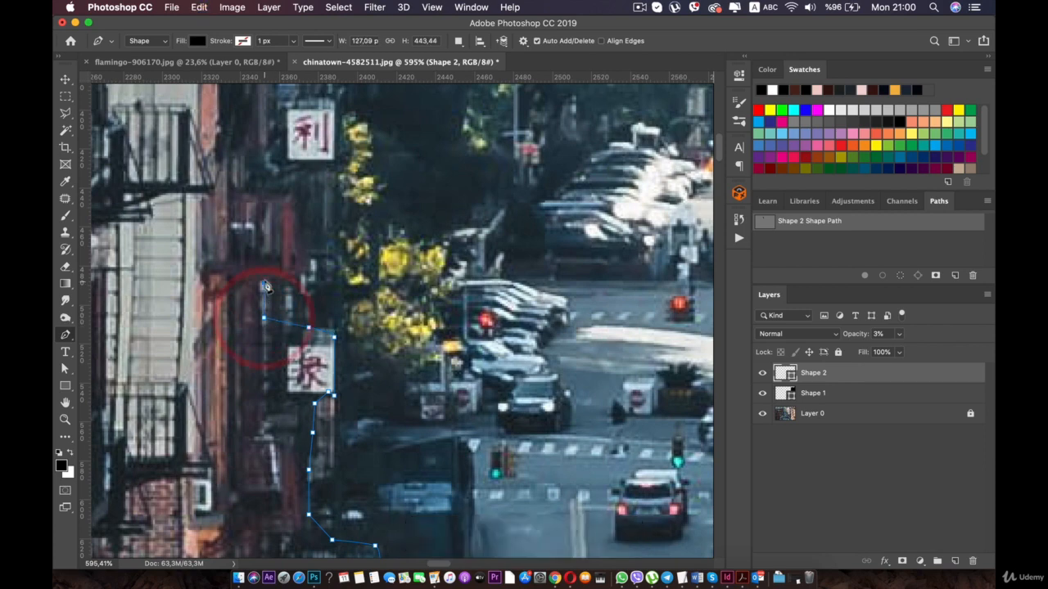
pyautogui.scroll(5, 297, 200)
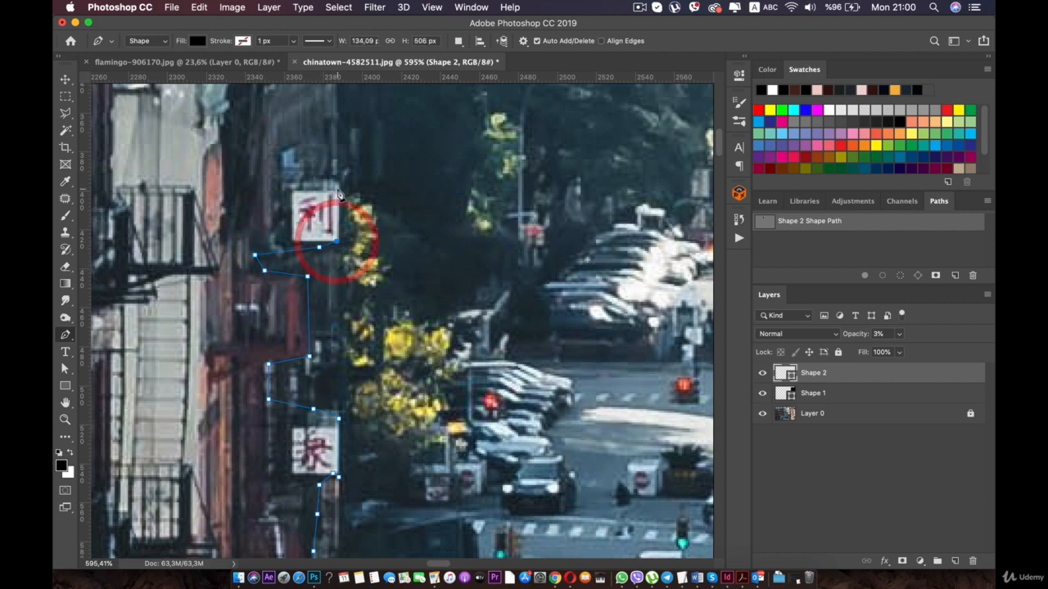
# - Bring the path around the upper corner of the 利 sign back to the building wall, undoing the misplaced point above it
pyautogui.moveTo(275, 193); pyautogui.dragTo(299, 305)
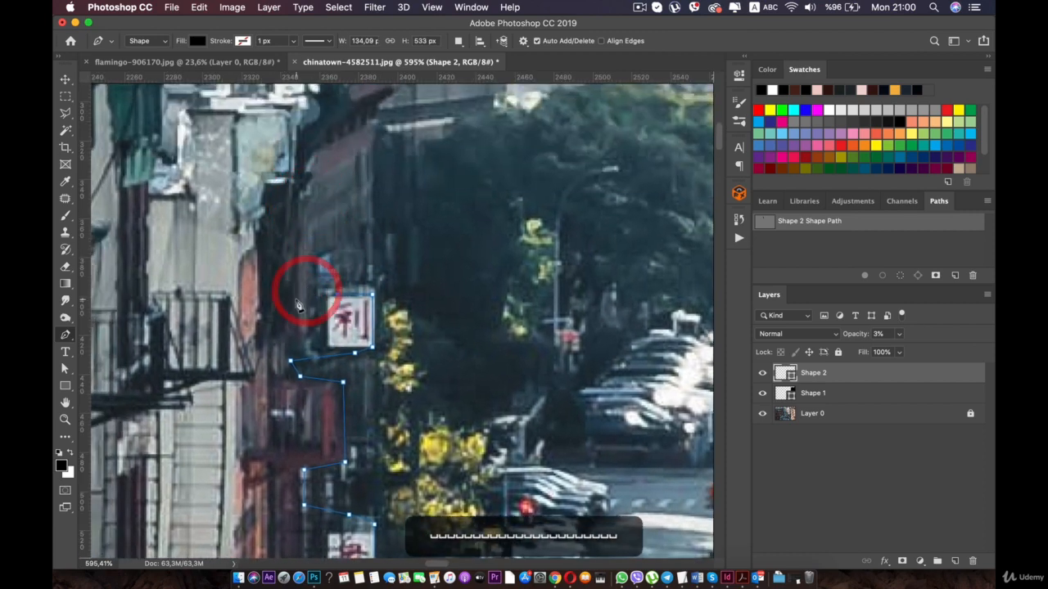
pyautogui.moveTo(290, 220); pyautogui.dragTo(289, 280)
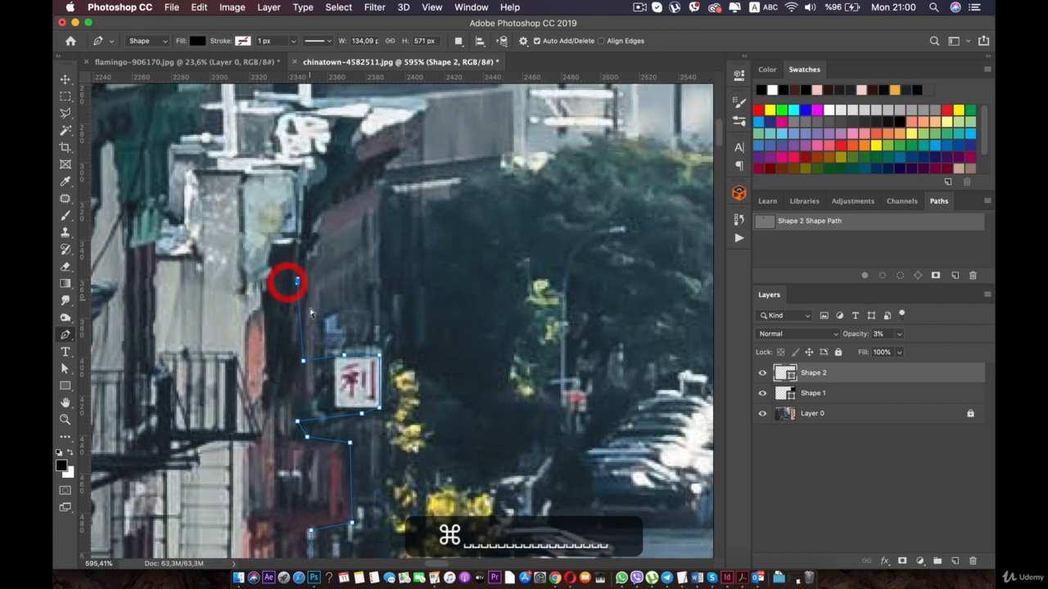
pyautogui.press('z')
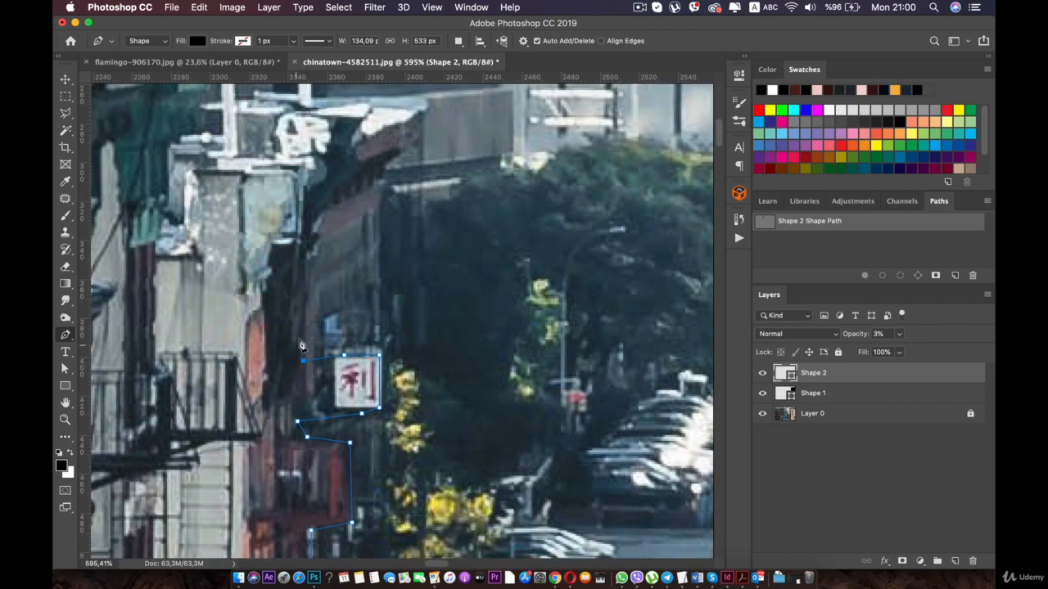
pyautogui.press('super')
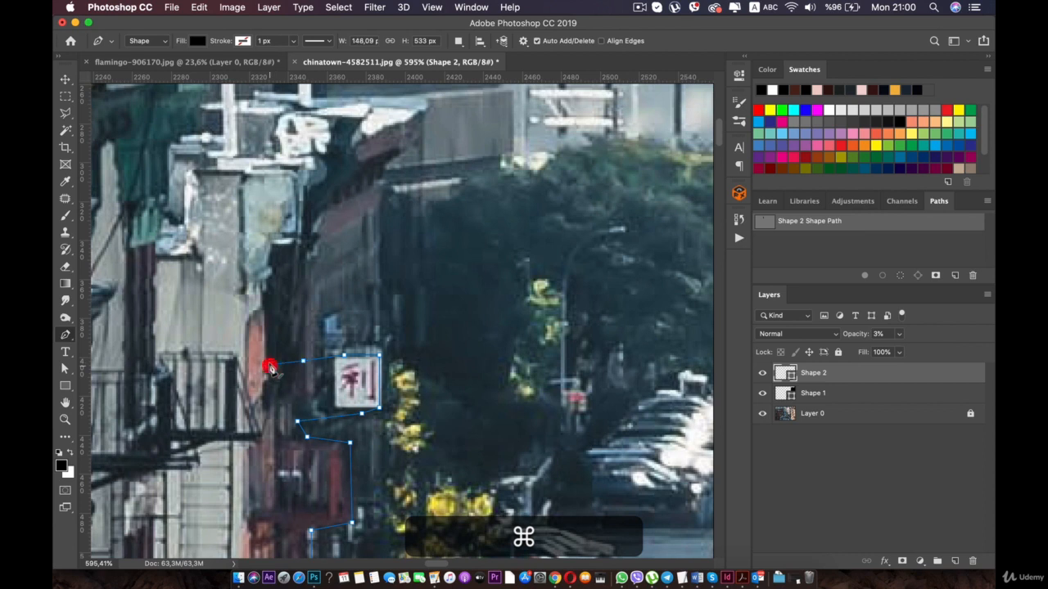
# - Trace the path from the wall behind the 利 sign up the building edge, around the ledge and over the rooftop corner
pyautogui.click(267, 309)
pyautogui.click(268, 281)
pyautogui.click(273, 260)
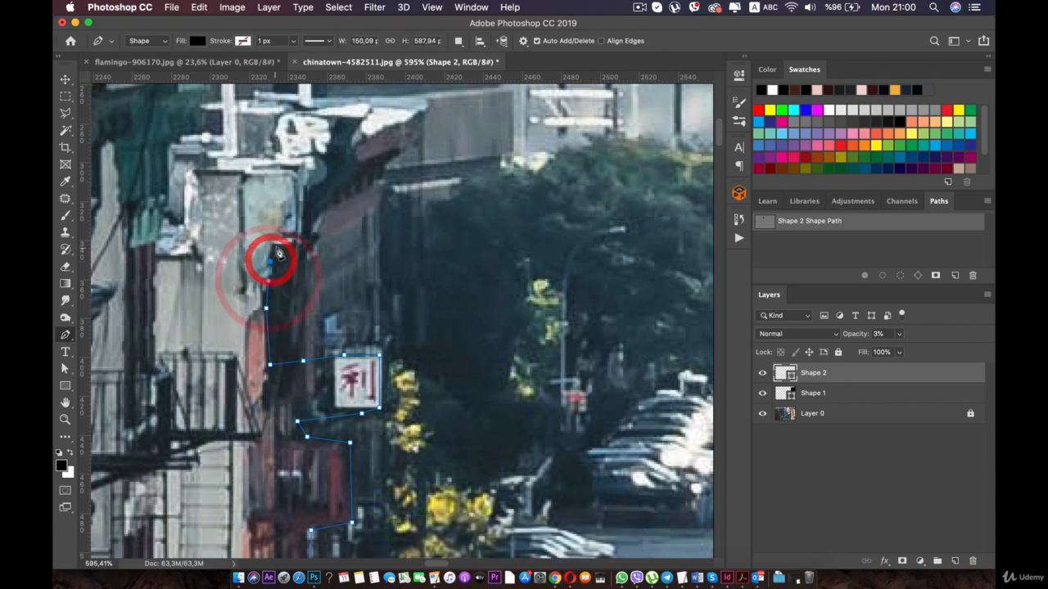
pyautogui.click(295, 243)
pyautogui.click(300, 236)
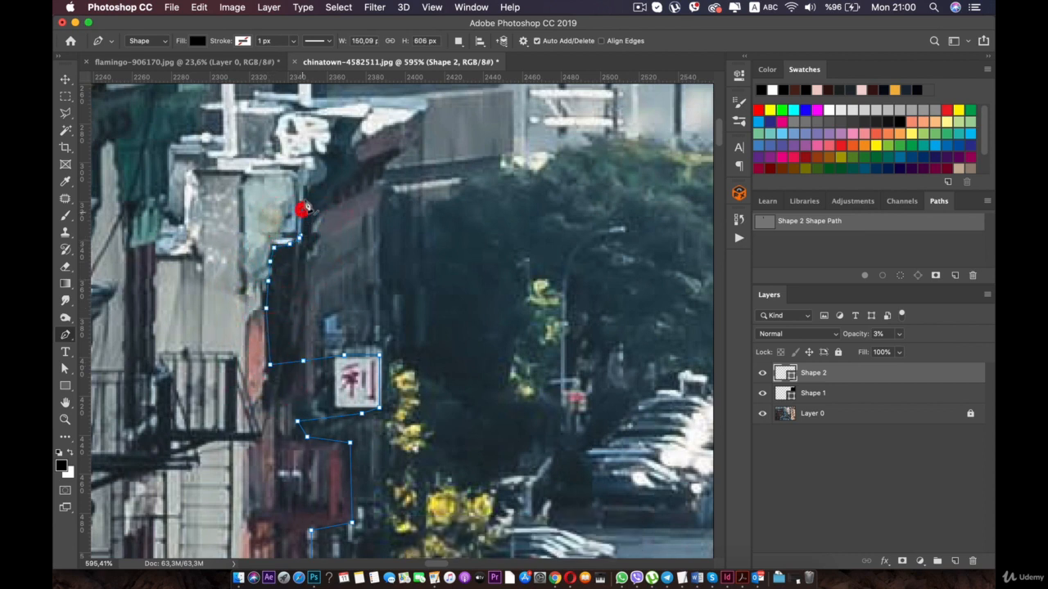
pyautogui.click(300, 214)
pyautogui.click(326, 164)
pyautogui.click(303, 153)
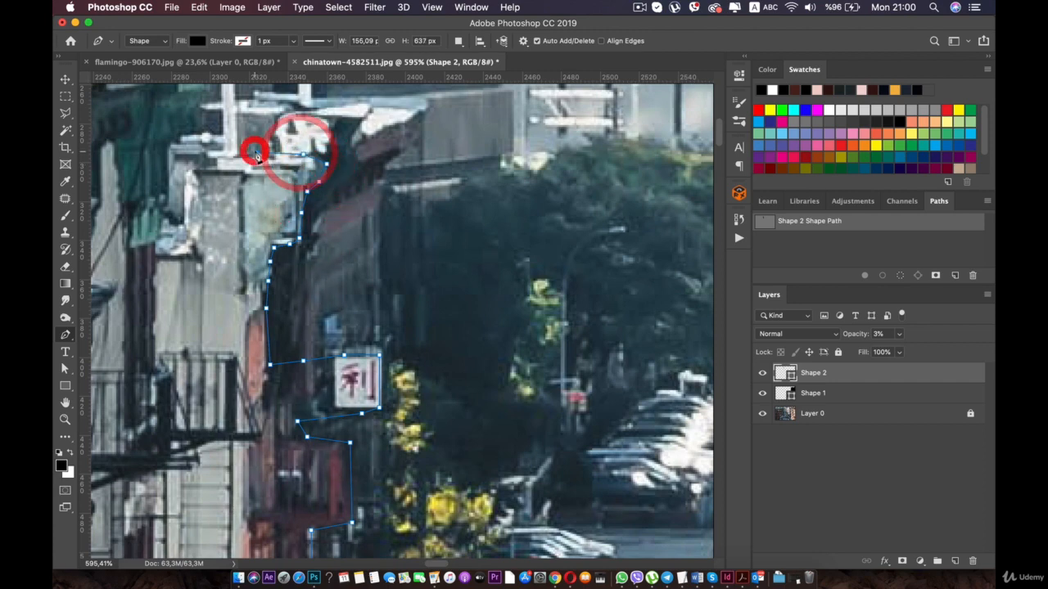
# - Continue the path along the rooftop edge and up to the corner of the green cornice beside the white pipe
pyautogui.scroll(-2, 254, 152)
pyautogui.moveTo(234, 151); pyautogui.dragTo(336, 260)
pyautogui.click(345, 286)
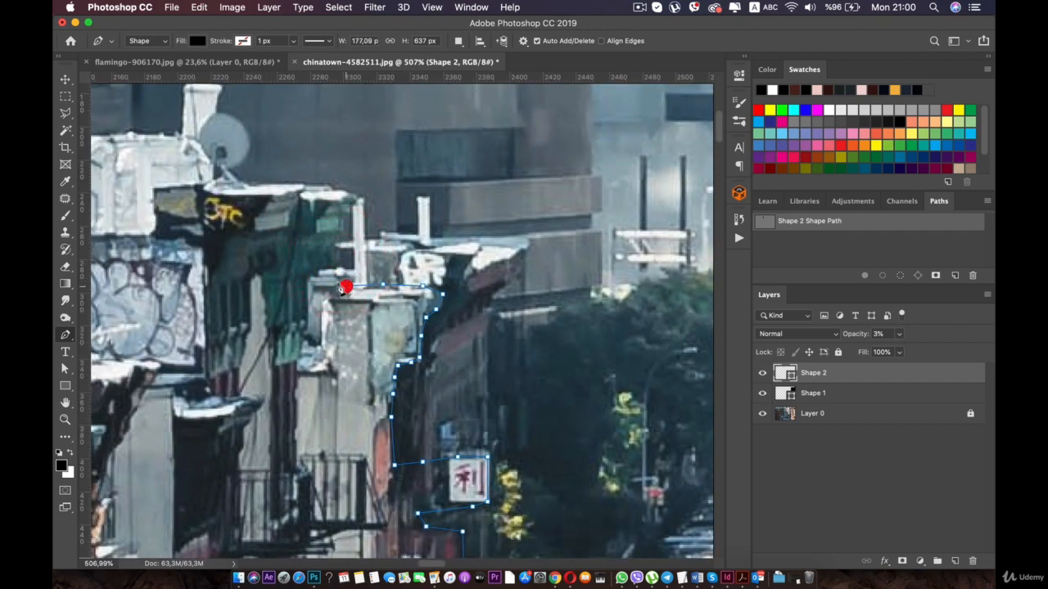
pyautogui.click(318, 270)
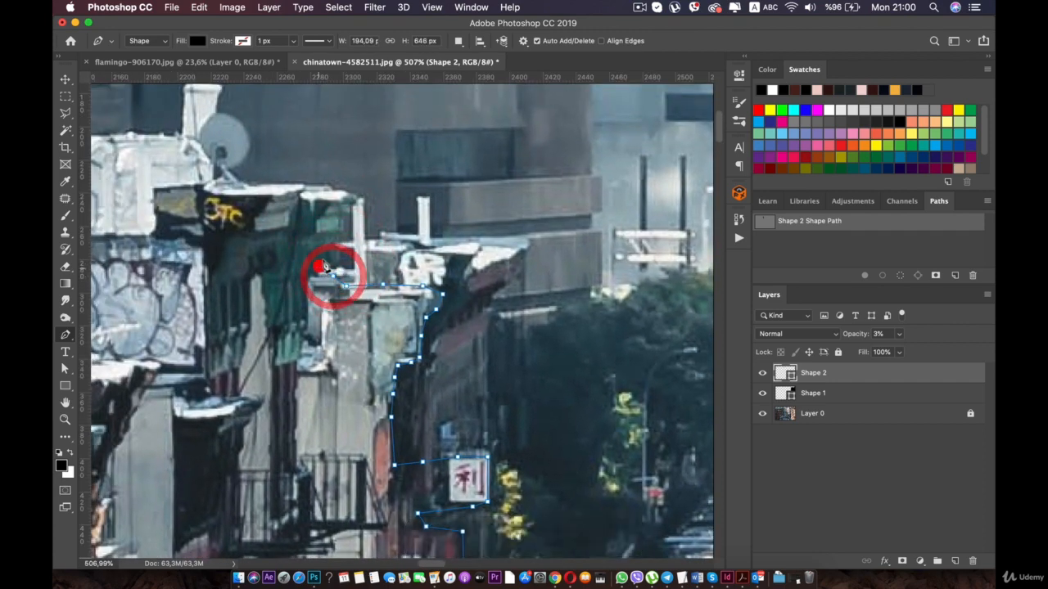
pyautogui.click(352, 210)
pyautogui.click(355, 197)
pyautogui.click(318, 182)
pyautogui.click(291, 179)
pyautogui.click(266, 179)
pyautogui.click(247, 181)
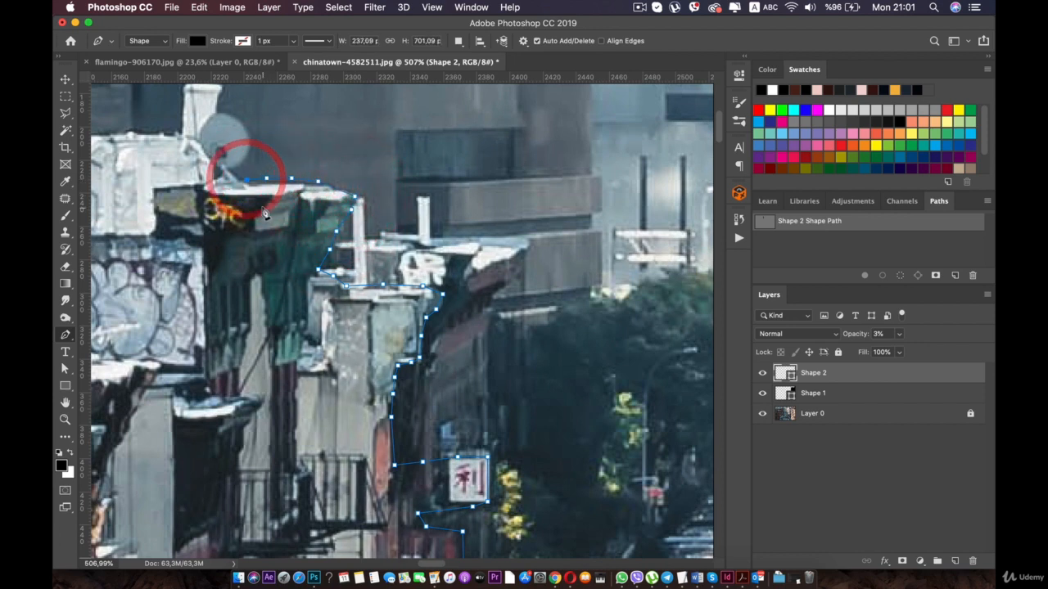
pyautogui.press('super+z')
pyautogui.press('super+z')
pyautogui.press('super+z')
pyautogui.press('super+z')
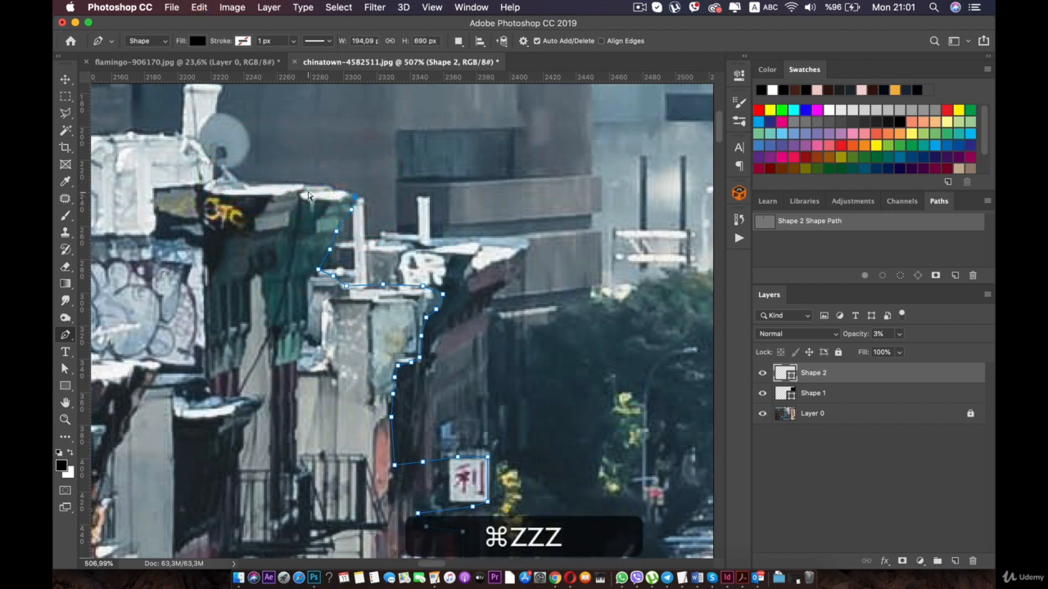
# - Trace the path along the snow-white roof edge above the green cornice to the base of the satellite dish
pyautogui.click(303, 185)
pyautogui.click(260, 182)
pyautogui.click(246, 182)
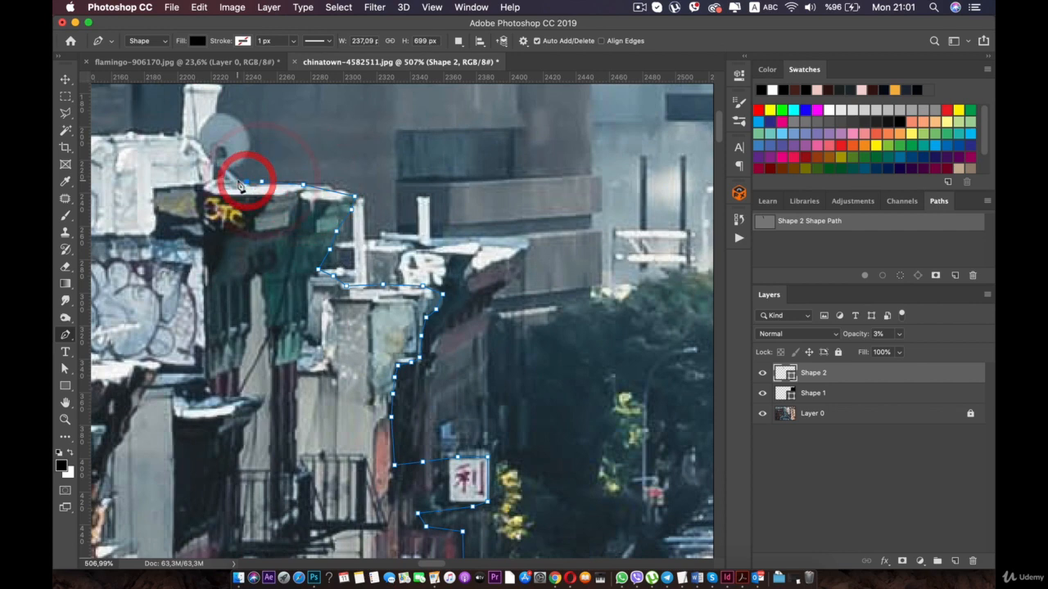
pyautogui.click(237, 182)
pyautogui.click(235, 164)
pyautogui.press('space')
pyautogui.moveTo(237, 166); pyautogui.dragTo(347, 245)
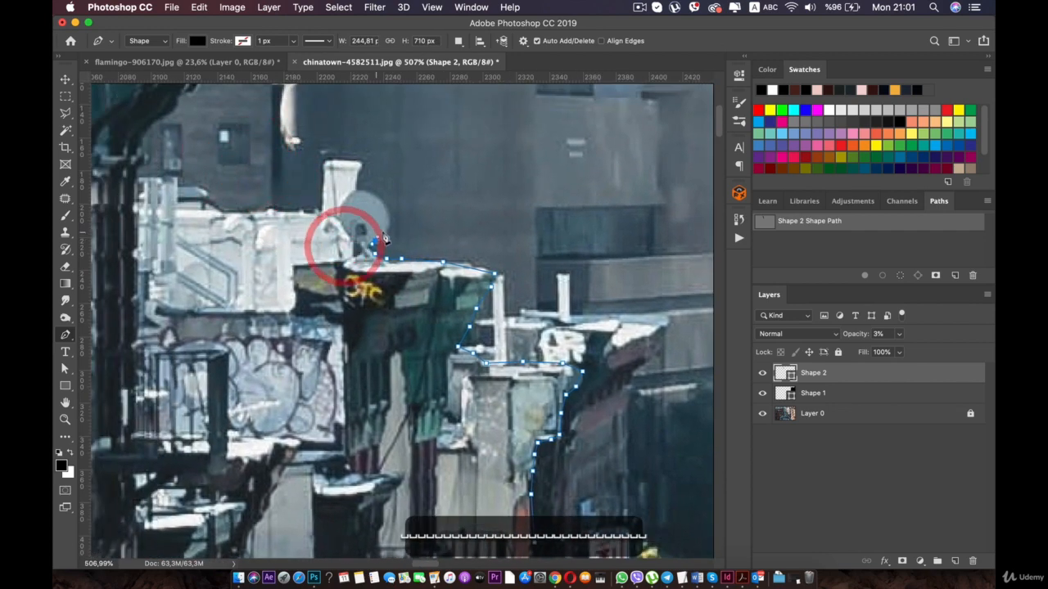
# - Outline the outer edge of the satellite dish up to the white chimney, undoing the points that cut across the chimney
pyautogui.click(389, 224)
pyautogui.click(375, 196)
pyautogui.click(331, 181)
pyautogui.click(248, 195)
pyautogui.press('super+z')
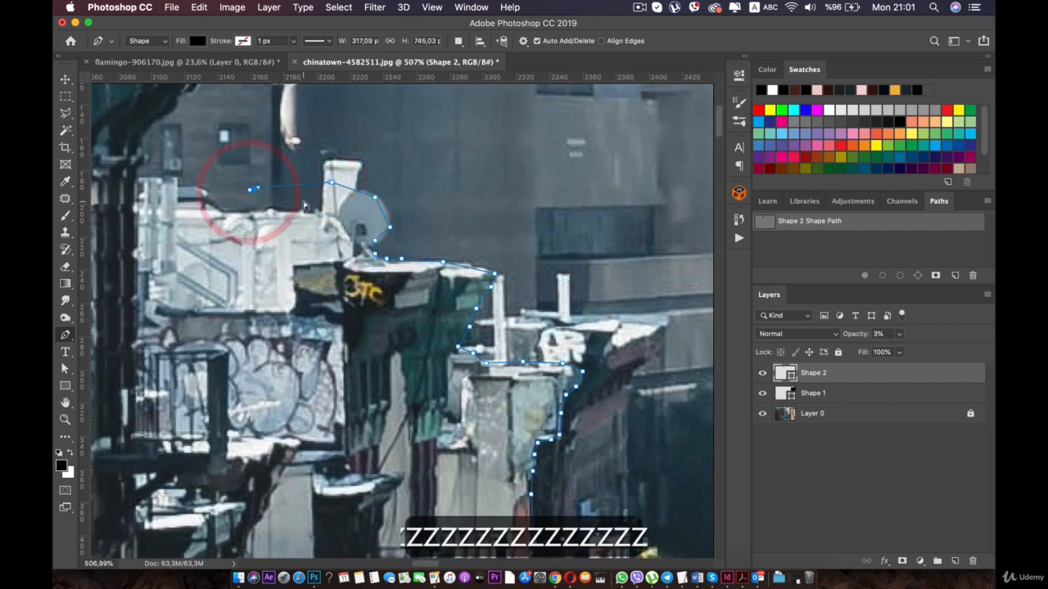
pyautogui.press('super+z')
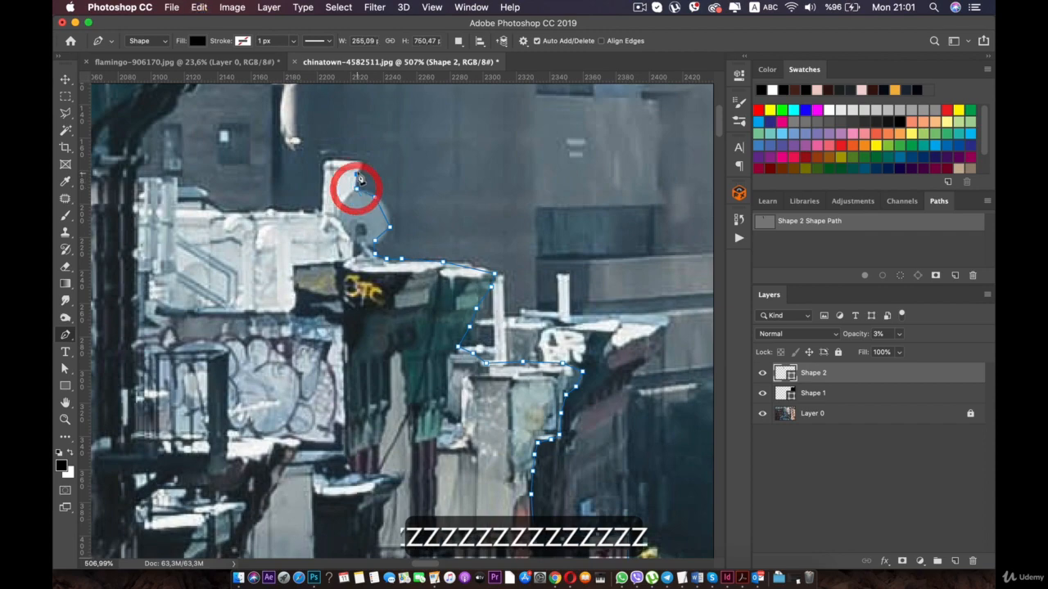
# - Trace the path around the white chimney's top and along the upper edge of the white rooftop structure
pyautogui.click(361, 166)
pyautogui.click(324, 158)
pyautogui.click(320, 211)
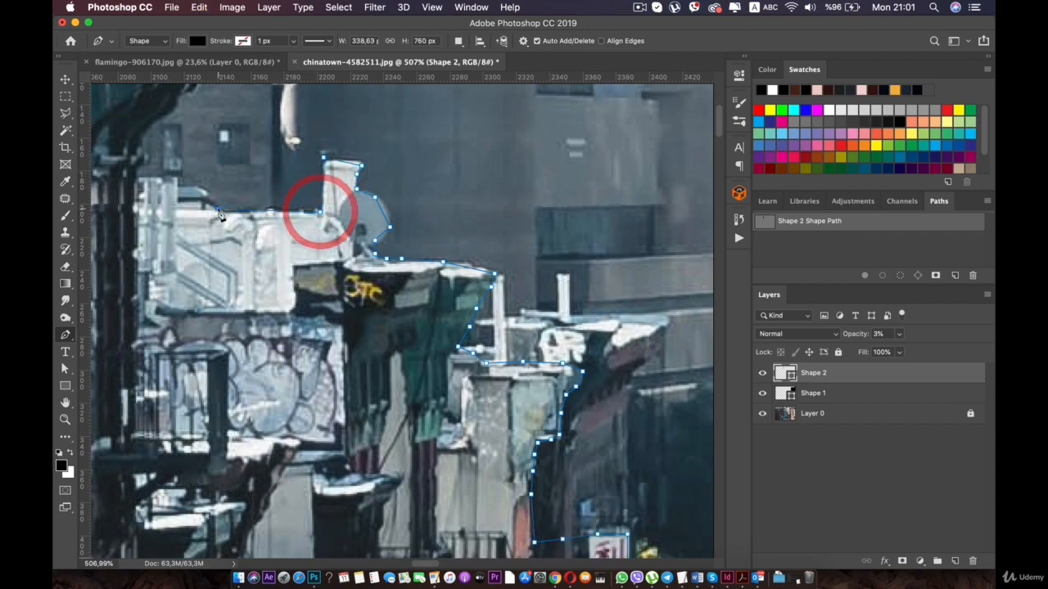
pyautogui.click(219, 213)
# - Close the building-row shape by running the path down through the building fronts and back to its starting point near the street
pyautogui.scroll(-10, 220, 213)
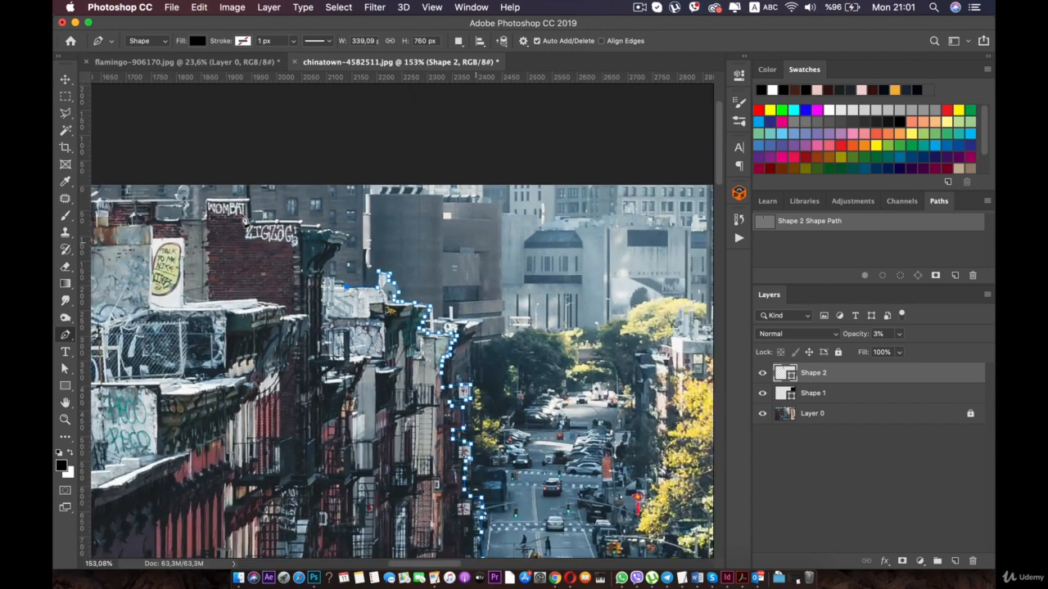
pyautogui.scroll(-2, 246, 219)
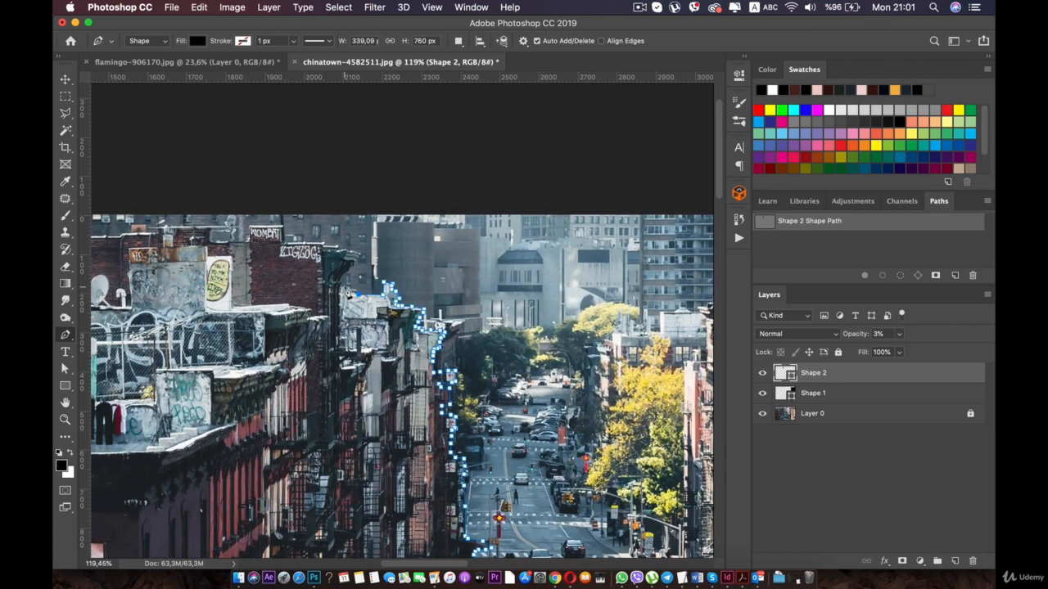
pyautogui.press('space')
pyautogui.moveTo(319, 311); pyautogui.dragTo(283, 235)
pyautogui.click(273, 284)
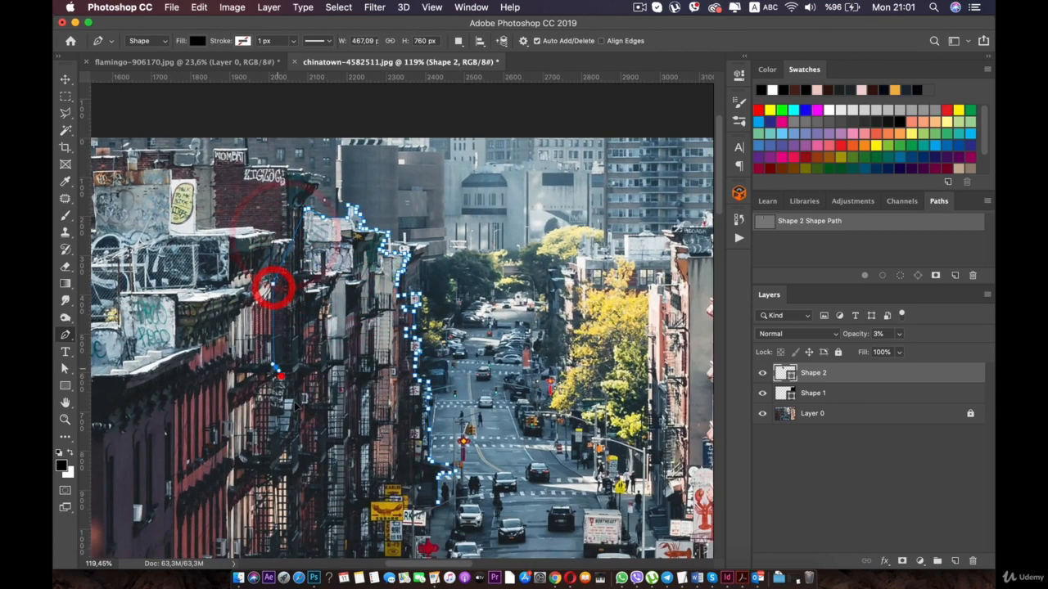
pyautogui.click(276, 368)
pyautogui.click(302, 428)
pyautogui.click(318, 459)
pyautogui.click(330, 482)
pyautogui.scroll(-3, 344, 487)
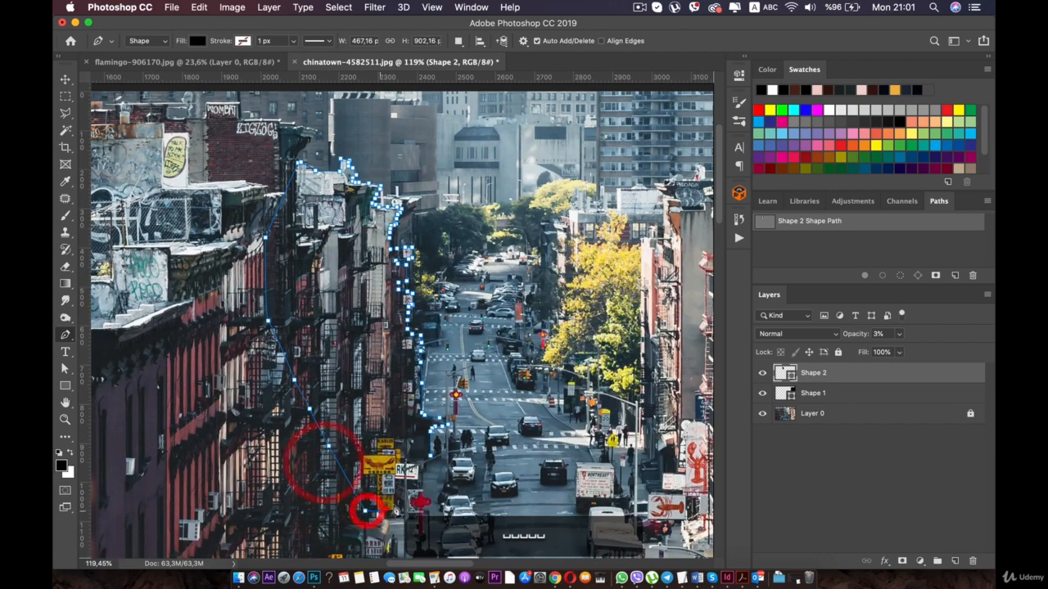
pyautogui.click(431, 455)
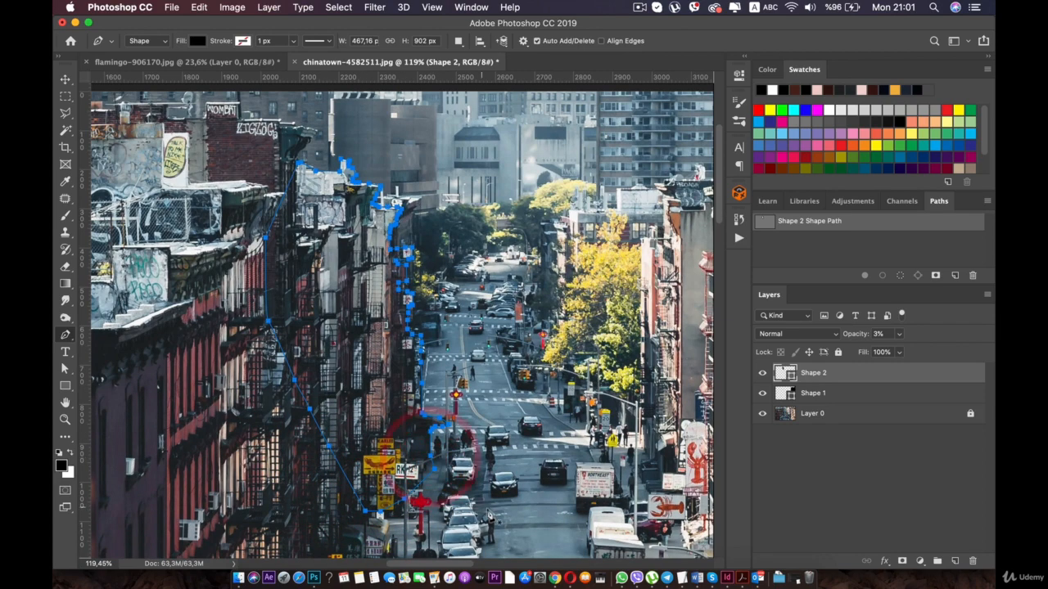
# - Start a new Pen shape along the yellow tree's lower street-side edge beside the red lantern and lower its layer opacity to 4%
pyautogui.press('space')
pyautogui.moveTo(544, 284); pyautogui.dragTo(335, 273)
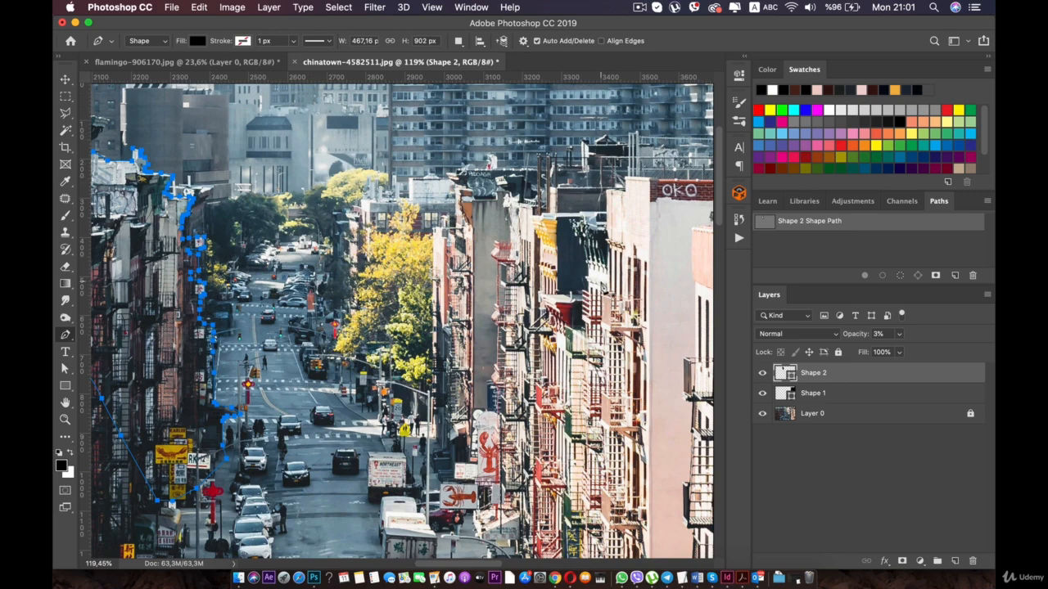
pyautogui.scroll(5, 328, 338)
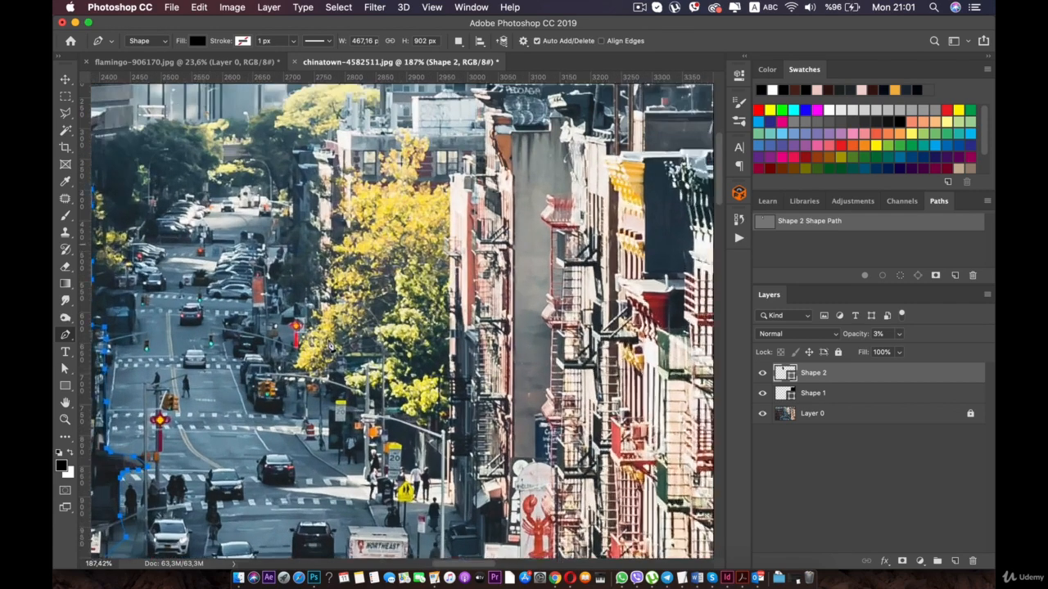
pyautogui.scroll(3, 279, 382)
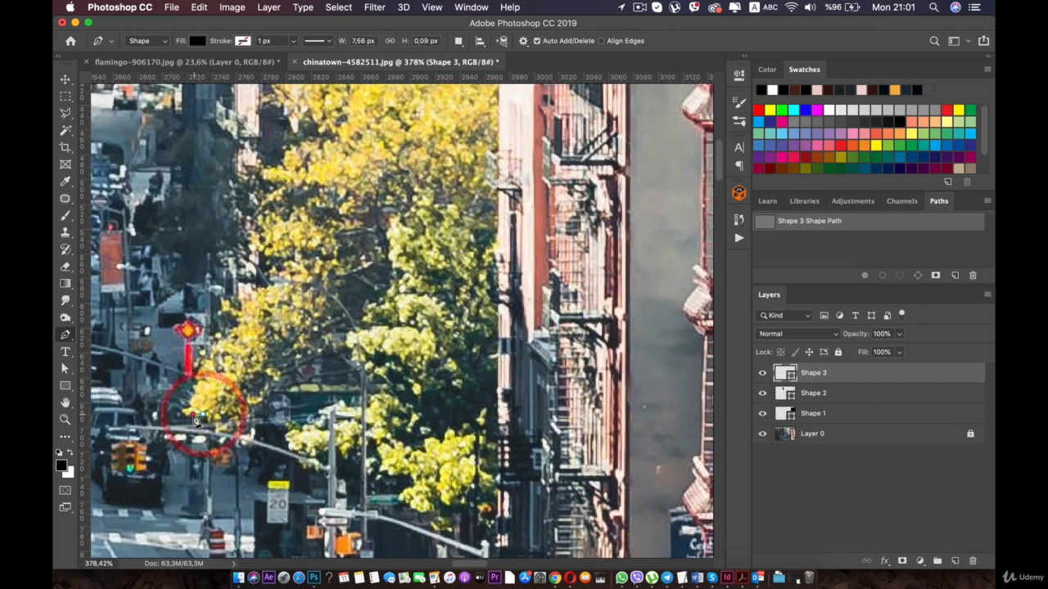
pyautogui.click(194, 415)
pyautogui.click(185, 413)
pyautogui.click(188, 404)
pyautogui.click(191, 399)
pyautogui.click(193, 389)
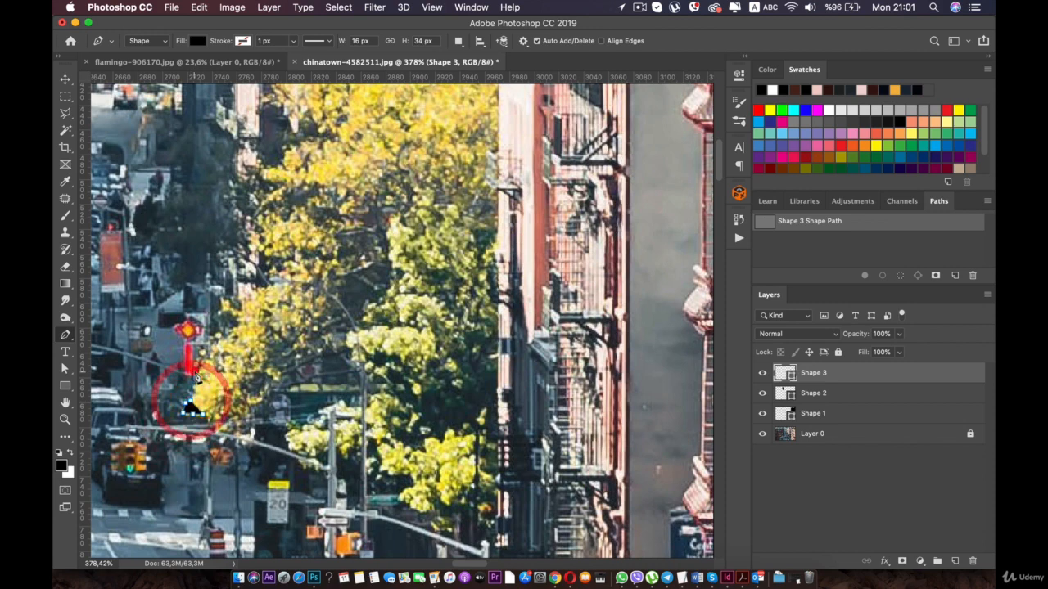
pyautogui.click(195, 371)
pyautogui.click(205, 361)
pyautogui.click(209, 357)
pyautogui.click(897, 354)
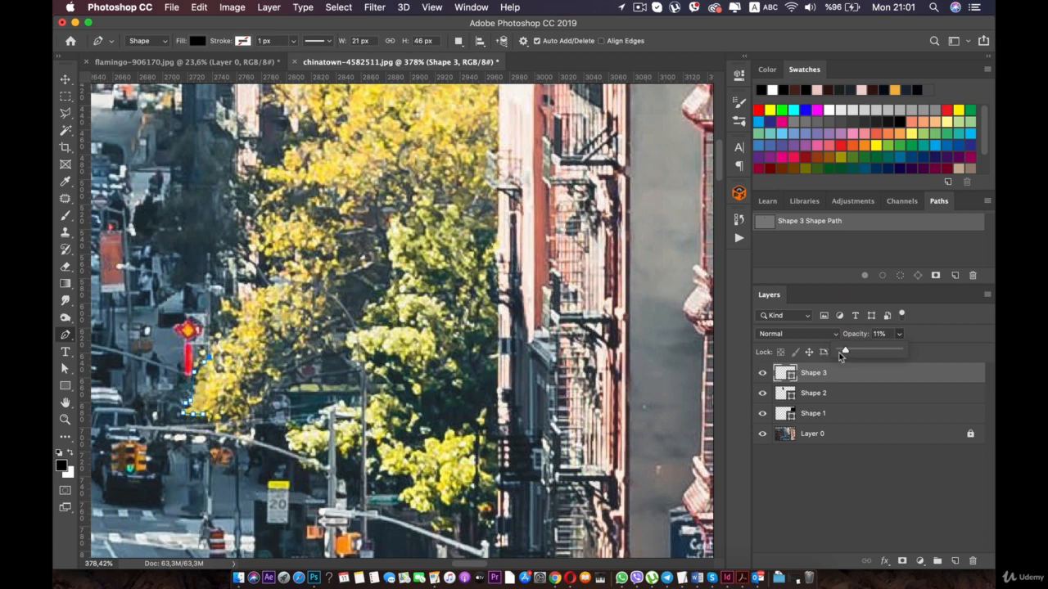
# - Continue the path up the tree's street-side edge and around the small tuft of leaves above the red lantern
pyautogui.scroll(2, 222, 339)
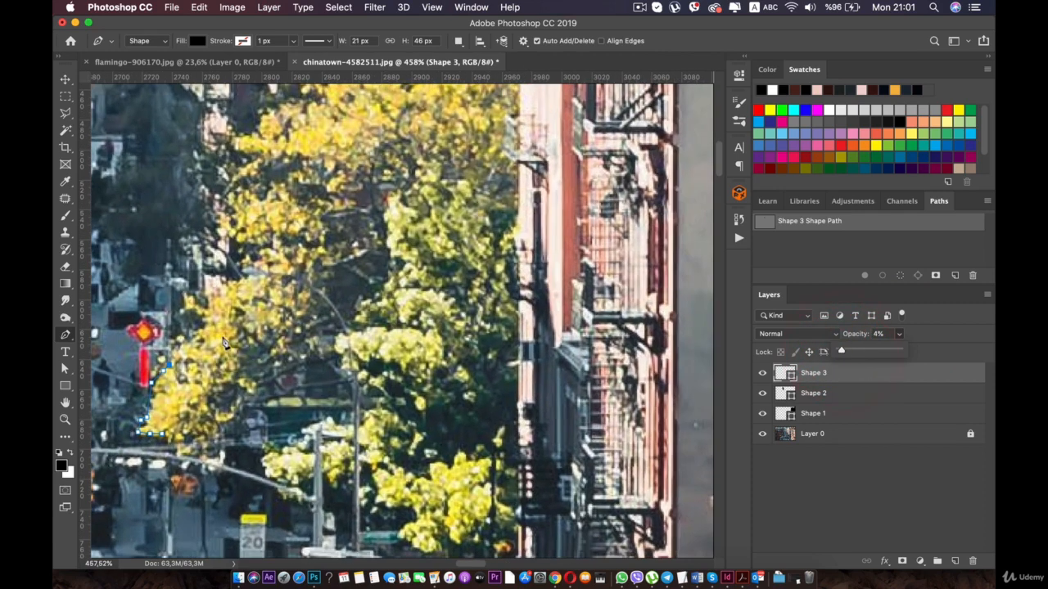
pyautogui.click(203, 328)
pyautogui.click(202, 315)
pyautogui.click(189, 306)
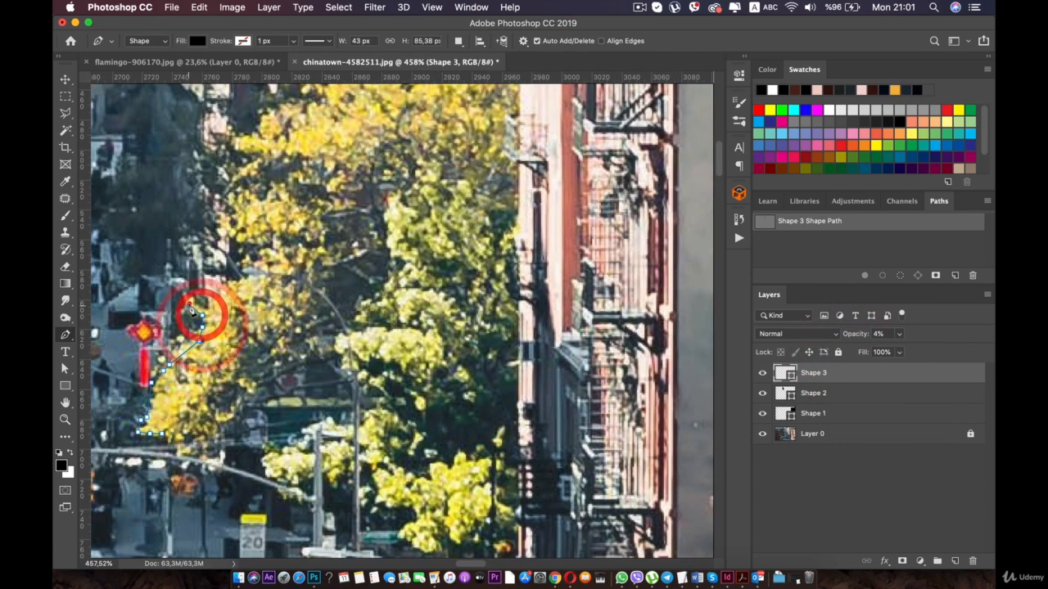
pyautogui.click(189, 291)
pyautogui.click(199, 297)
pyautogui.click(204, 302)
# - Trace the path into the gap in the foliage above the tuft and back out along the yellow leaves
pyautogui.scroll(1, 206, 308)
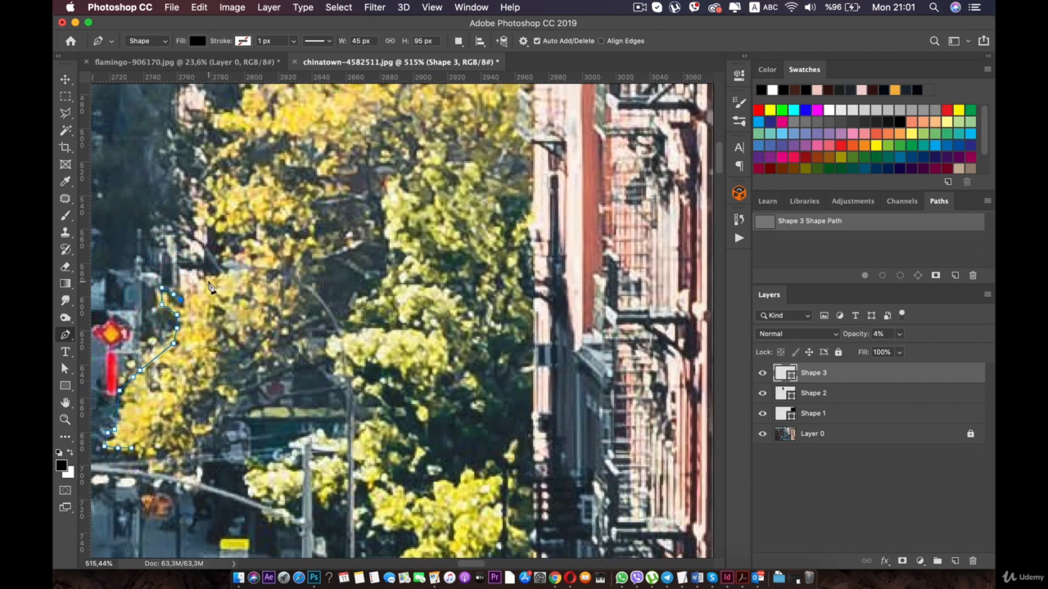
pyautogui.click(211, 279)
pyautogui.click(232, 275)
pyautogui.click(251, 268)
pyautogui.click(228, 236)
pyautogui.click(212, 211)
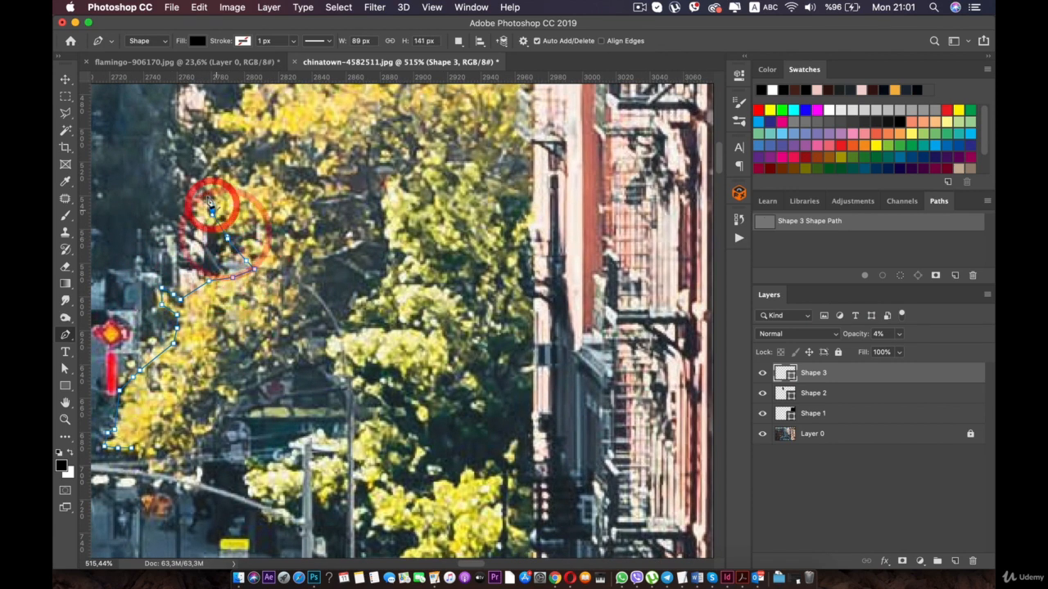
# - Follow the tree's uneven street-side edge upward around the next clusters of yellow leaves
pyautogui.click(199, 170)
pyautogui.click(215, 155)
pyautogui.click(223, 116)
pyautogui.click(235, 111)
pyautogui.press('space')
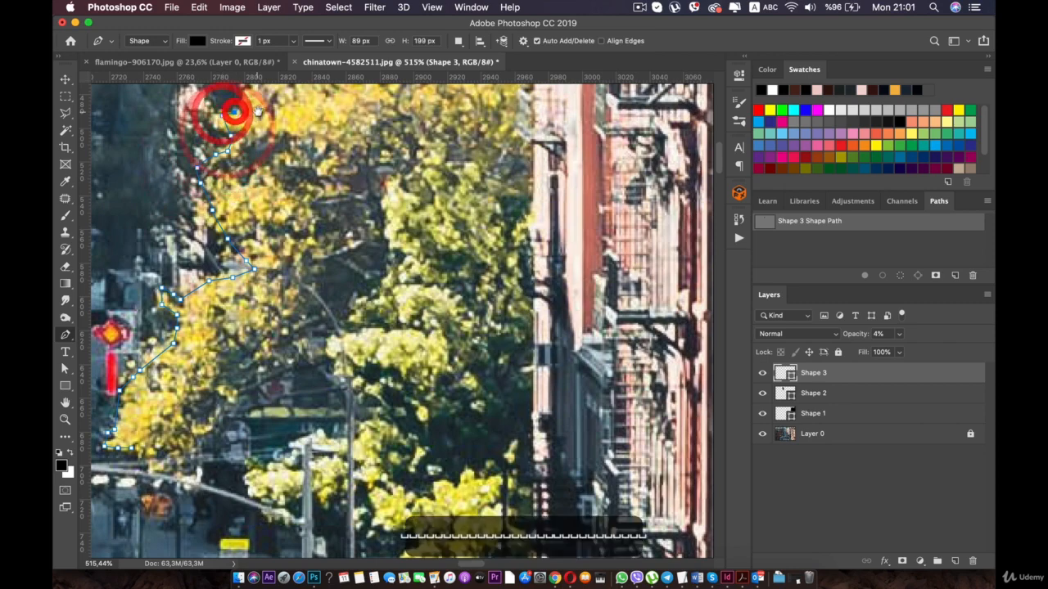
pyautogui.moveTo(239, 102); pyautogui.dragTo(254, 224)
# - Trace the path inward beneath the gap in the upper foliage and around its inner end
pyautogui.click(255, 215)
pyautogui.click(282, 213)
pyautogui.click(315, 200)
pyautogui.click(321, 182)
pyautogui.click(303, 171)
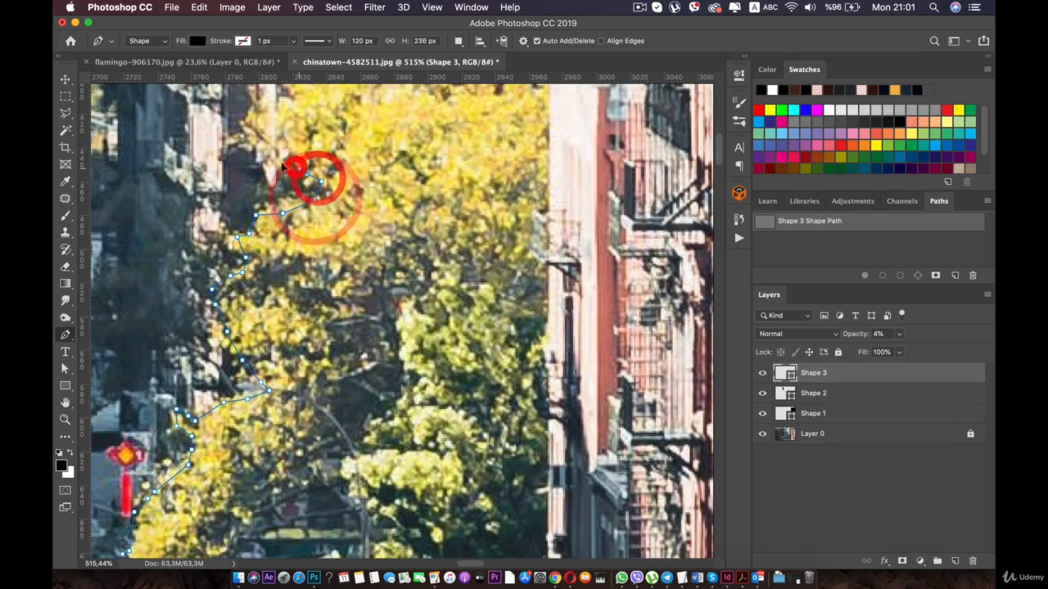
# - Bring the path back out around the protruding upper leaf cluster and inward again above it
pyautogui.click(284, 165)
pyautogui.click(262, 145)
pyautogui.click(254, 129)
pyautogui.press('space')
pyautogui.moveTo(307, 108); pyautogui.dragTo(269, 277)
pyautogui.moveTo(296, 266); pyautogui.dragTo(304, 268)
pyautogui.click(316, 266)
pyautogui.click(268, 235)
pyautogui.press('super+z')
pyautogui.click(284, 229)
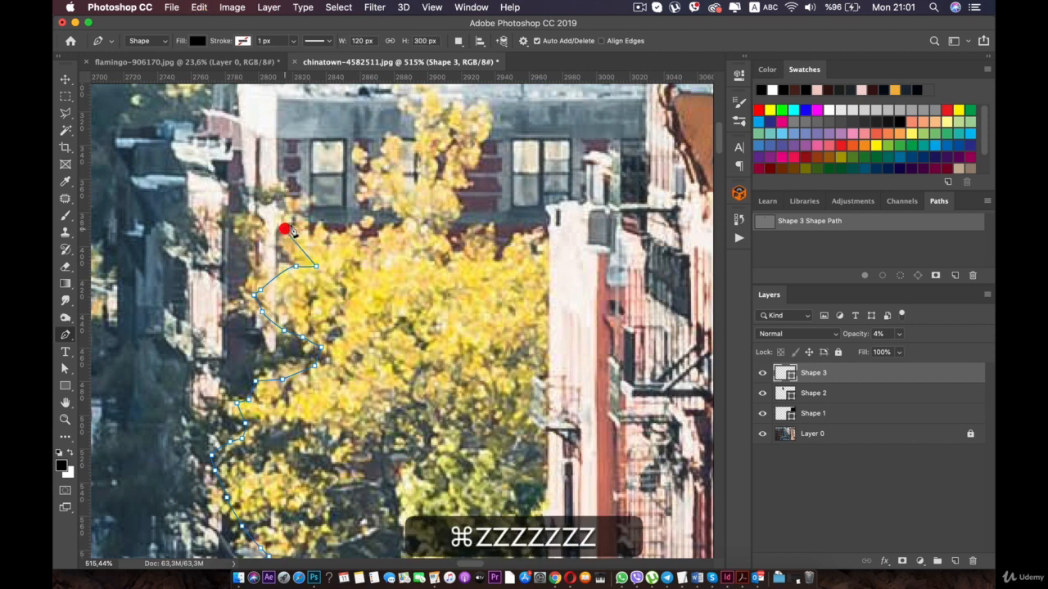
pyautogui.press('super+z')
pyautogui.press('super+z')
pyautogui.press('super+z')
pyautogui.press('super+z')
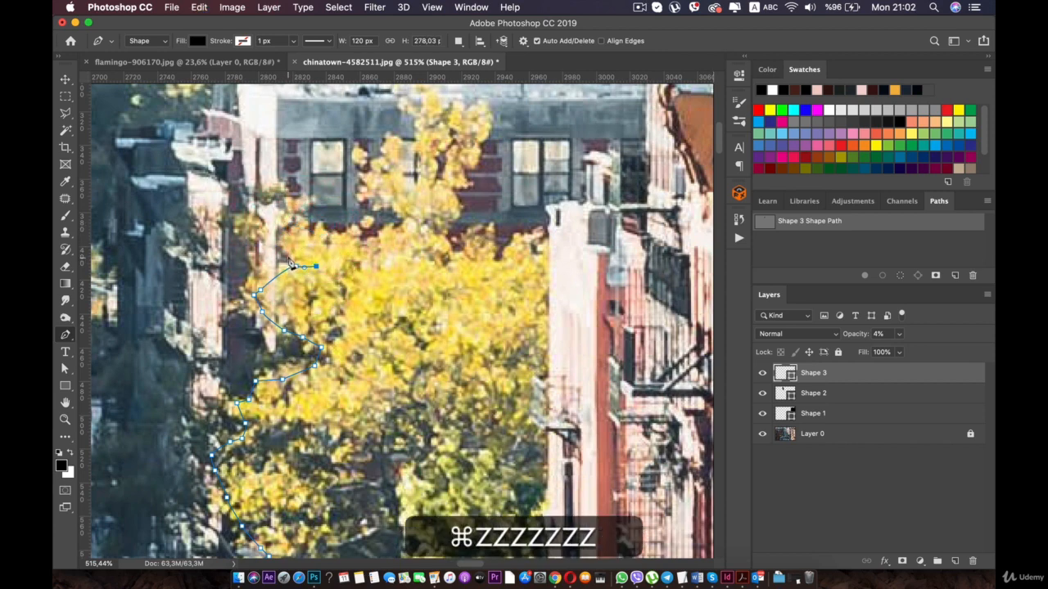
# - Trace the path around the small leaf tip and along the crown's upper edge to the foot of the tall leaf cluster
pyautogui.click(281, 234)
pyautogui.click(295, 220)
pyautogui.click(322, 233)
pyautogui.click(335, 236)
pyautogui.click(356, 239)
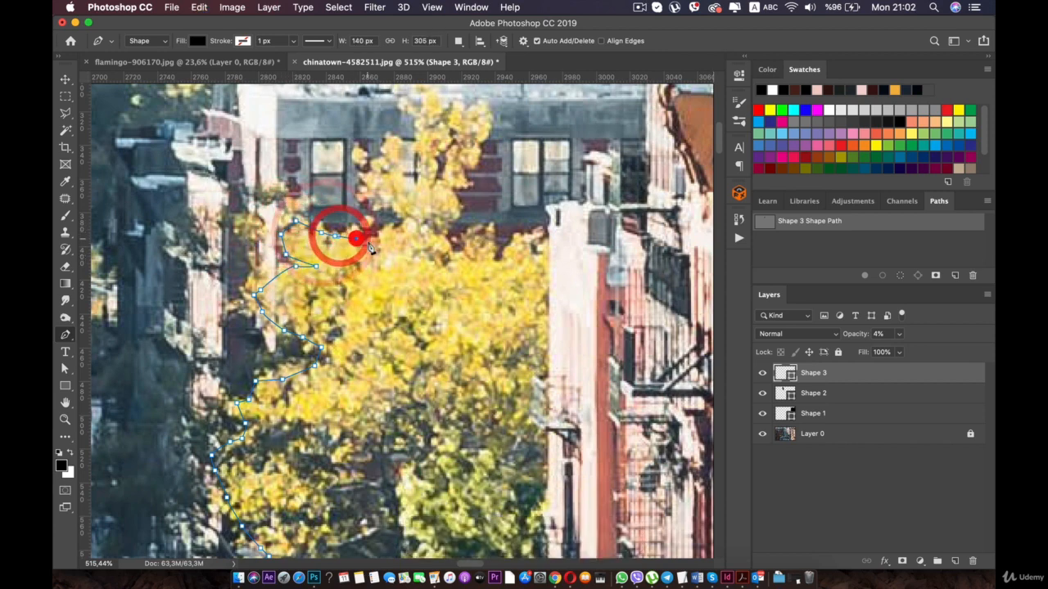
pyautogui.click(399, 226)
pyautogui.click(406, 220)
# - Trace the path around the tall cluster's smaller side lobe and down into the notch beside it
pyautogui.click(379, 199)
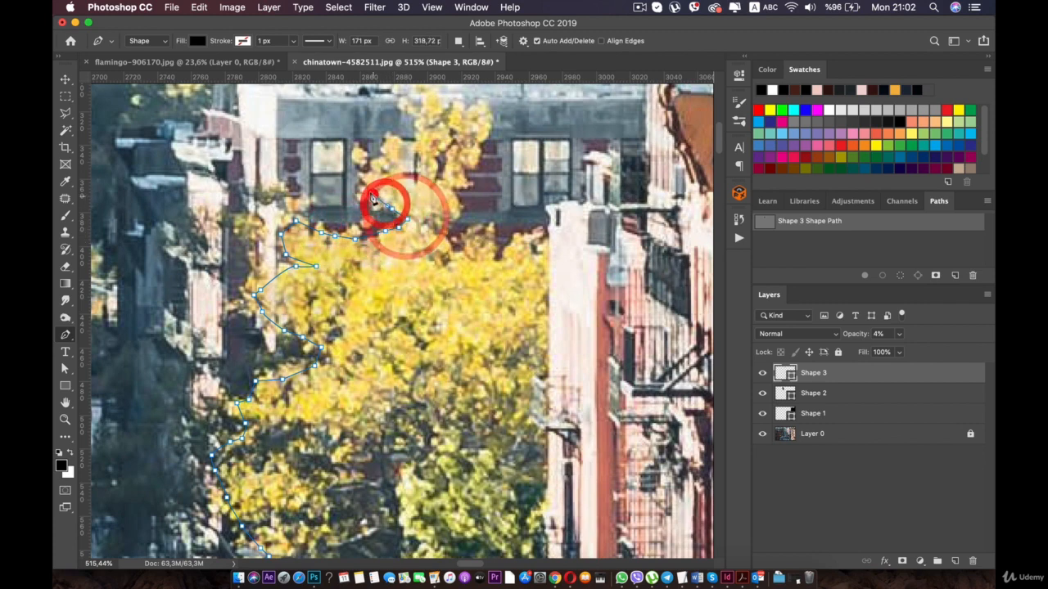
pyautogui.click(369, 190)
pyautogui.click(361, 162)
pyautogui.click(375, 149)
pyautogui.click(392, 149)
pyautogui.click(422, 200)
pyautogui.click(434, 187)
# - Trace the path up out of the notch and over the top of the tall yellow leaf cluster
pyautogui.click(420, 143)
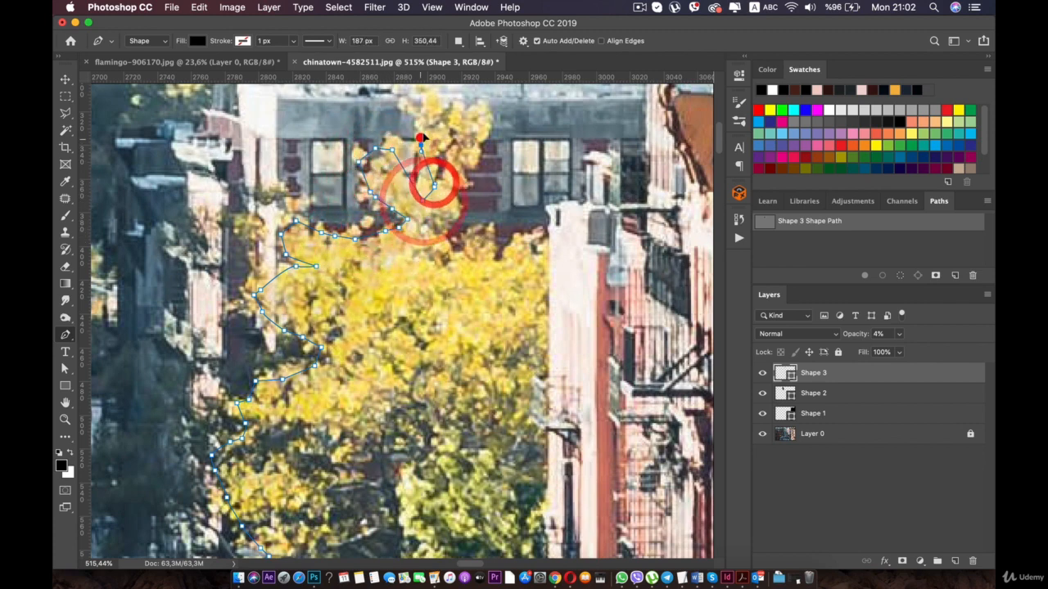
pyautogui.click(422, 109)
pyautogui.click(452, 109)
pyautogui.click(483, 118)
pyautogui.click(486, 146)
pyautogui.click(442, 203)
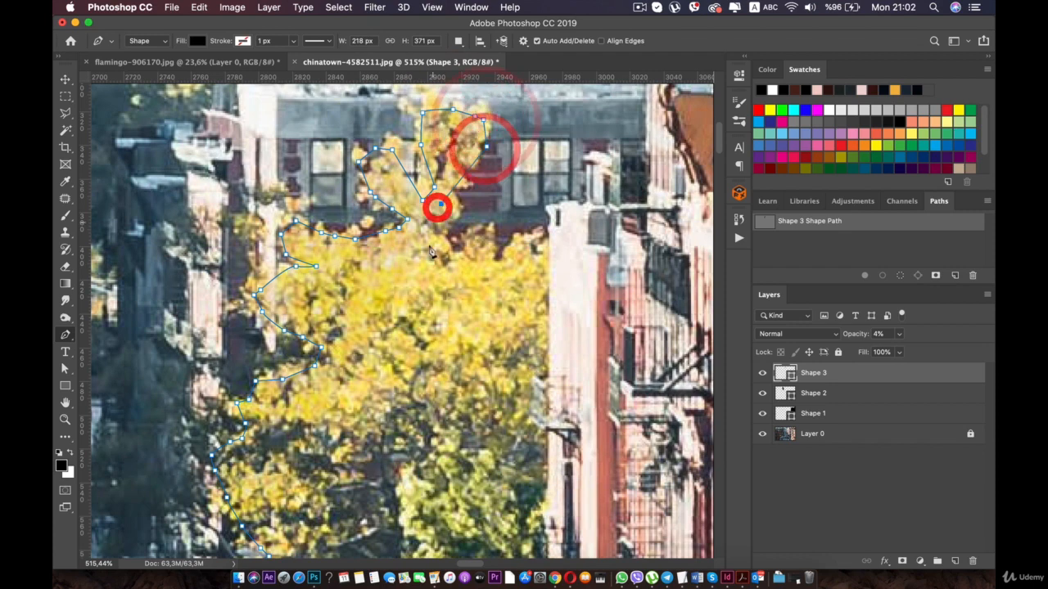
pyautogui.click(429, 244)
pyautogui.click(448, 259)
pyautogui.press('super+z')
pyautogui.press('super+z')
pyautogui.press('super+z')
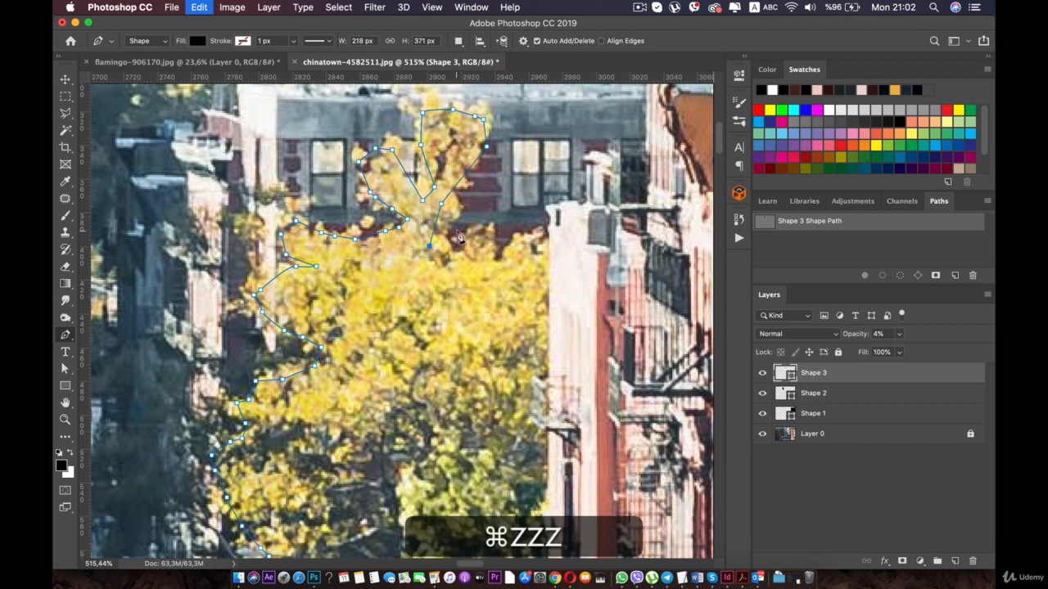
pyautogui.press('super+z')
pyautogui.press('super+z')
pyautogui.press('super+z')
pyautogui.press('super+z')
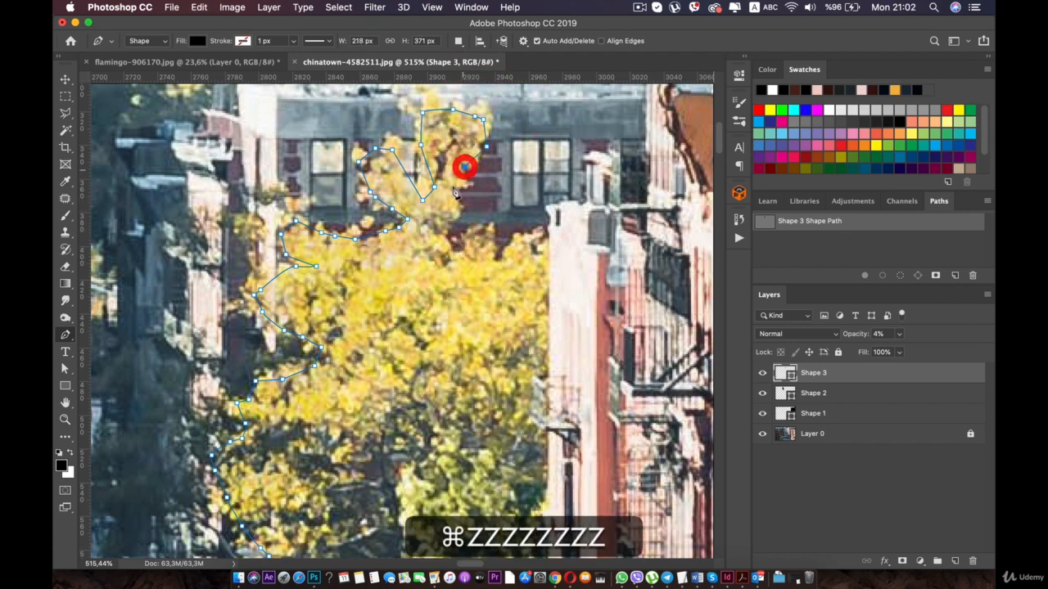
# - Trace the path down the building-side edge of the tall cluster and back onto the main crown
pyautogui.click(452, 190)
pyautogui.click(453, 217)
pyautogui.click(427, 238)
pyautogui.click(455, 249)
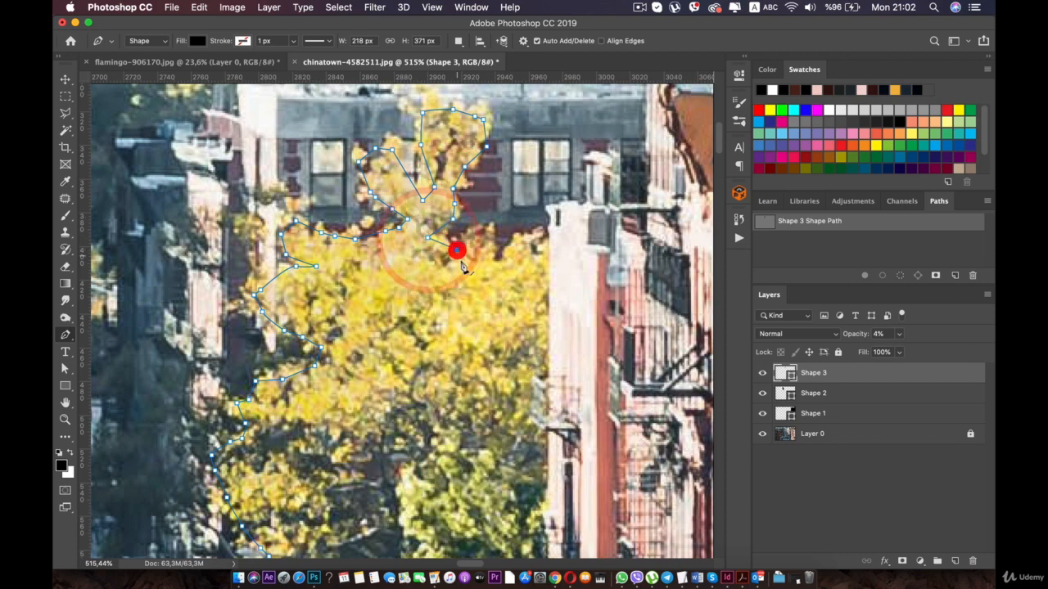
# - Follow the crown's upper edge to the pale building and continue the path up to its roof corner
pyautogui.click(463, 260)
pyautogui.click(497, 239)
pyautogui.click(513, 250)
pyautogui.click(531, 239)
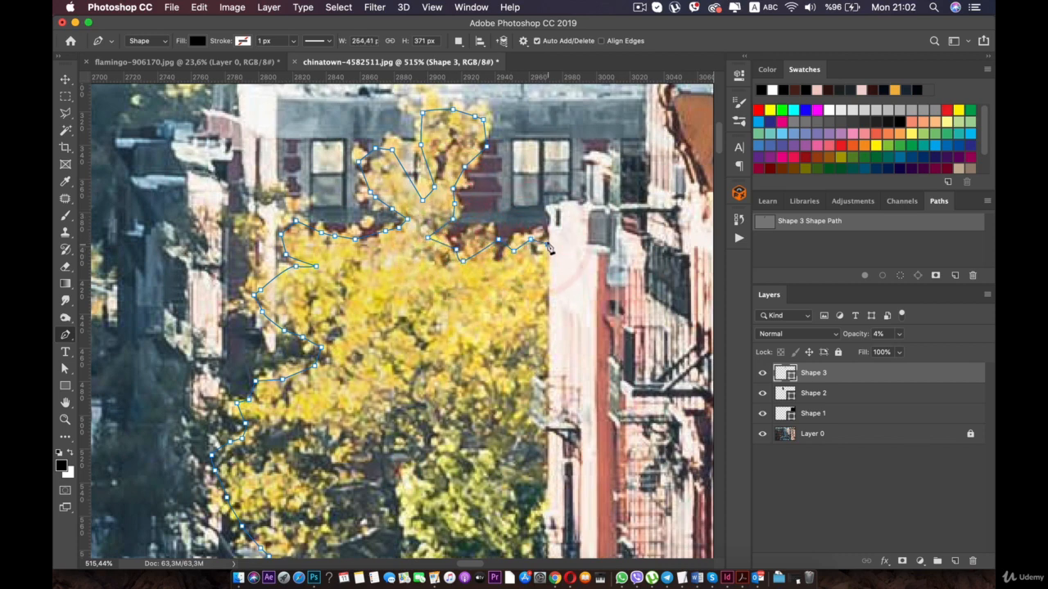
pyautogui.click(548, 244)
pyautogui.click(546, 211)
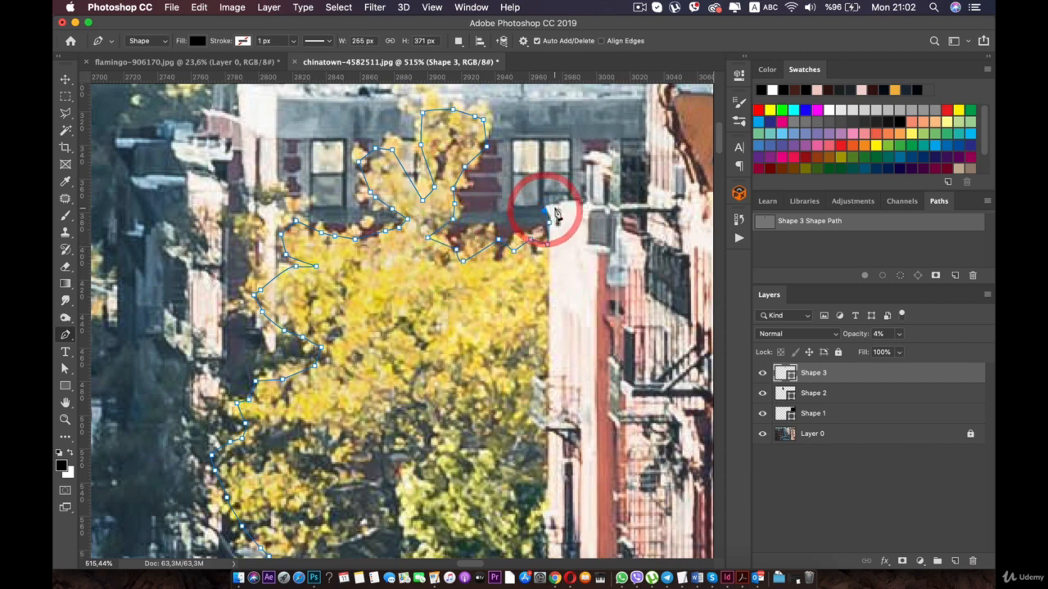
# - Trace the path along the pale building's roof edge and up the near side of its chimney
pyautogui.scroll(5, 555, 210)
pyautogui.moveTo(569, 204); pyautogui.dragTo(385, 314)
pyautogui.click(454, 253)
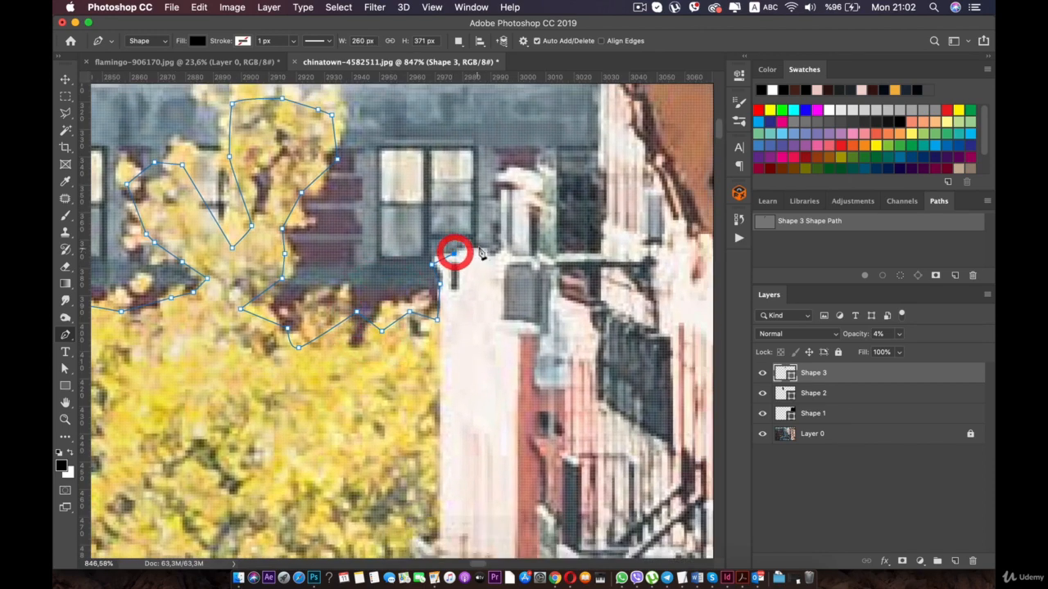
pyautogui.click(478, 247)
pyautogui.click(497, 252)
pyautogui.click(503, 234)
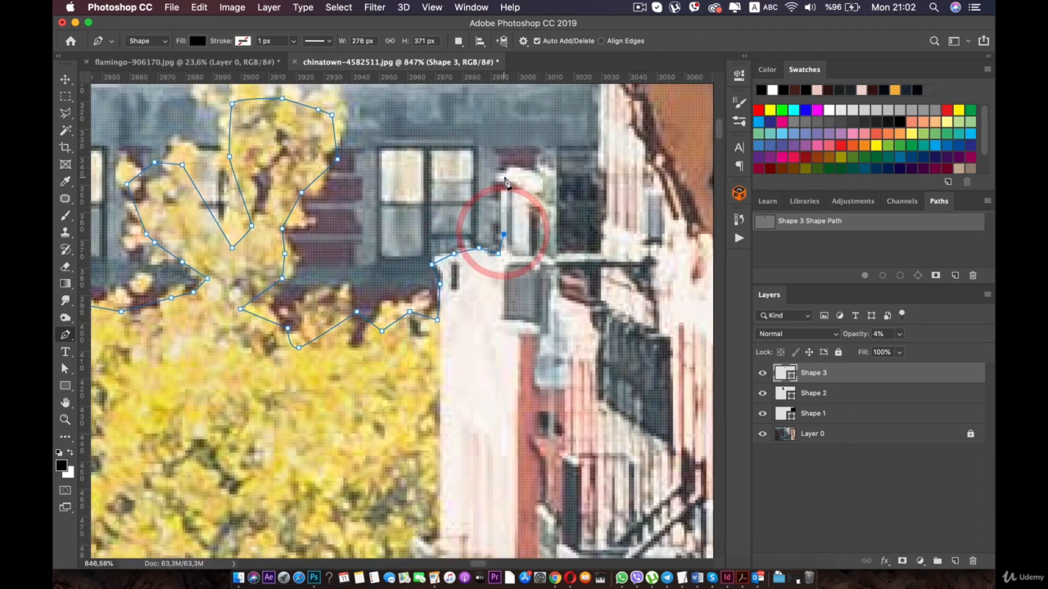
pyautogui.click(504, 175)
pyautogui.click(533, 170)
pyautogui.click(545, 203)
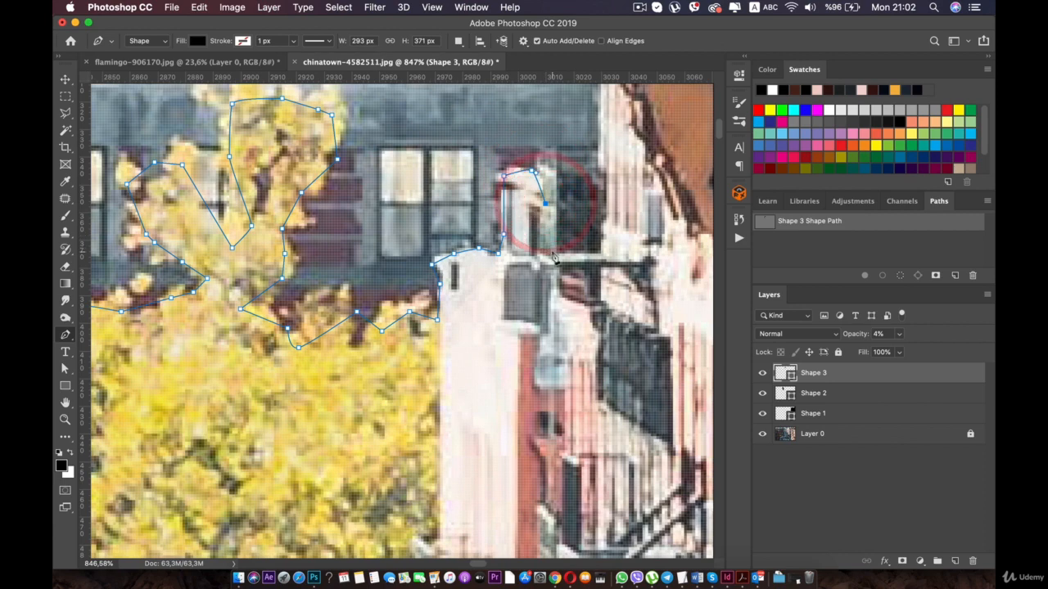
pyautogui.click(602, 248)
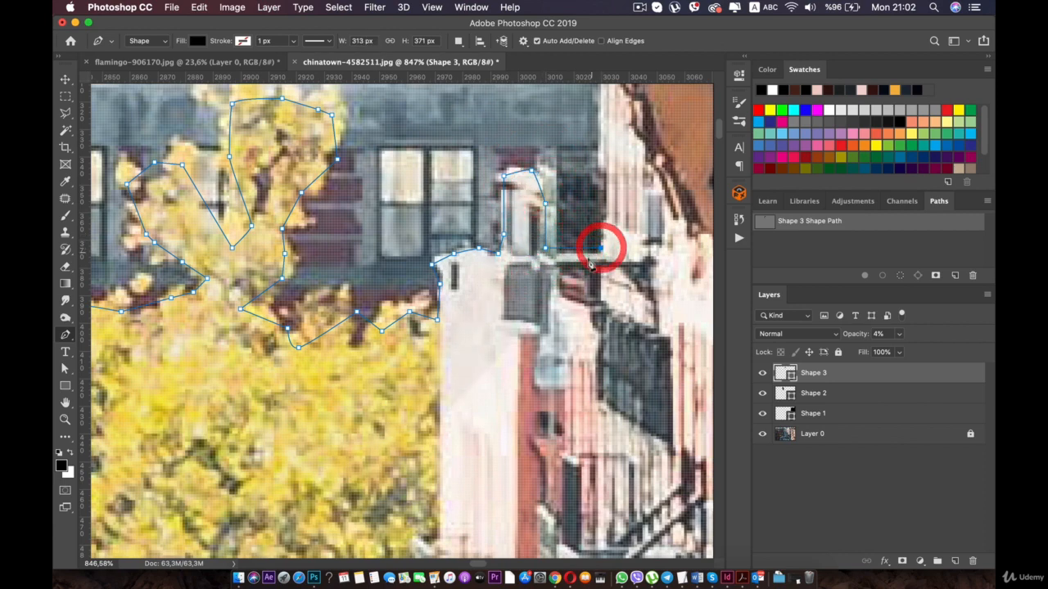
pyautogui.press('super+z')
pyautogui.press('super+z')
pyautogui.press('super+z')
pyautogui.press('super+z')
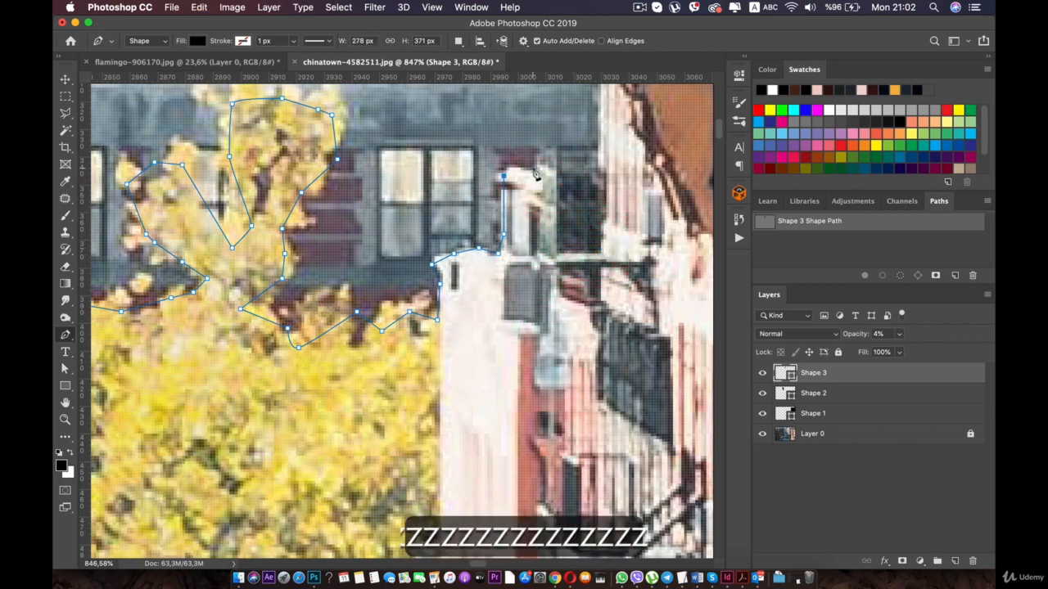
# - Trace the path over the chimney top, down its far side and across to the neighbouring building's wall
pyautogui.click(533, 169)
pyautogui.click(554, 183)
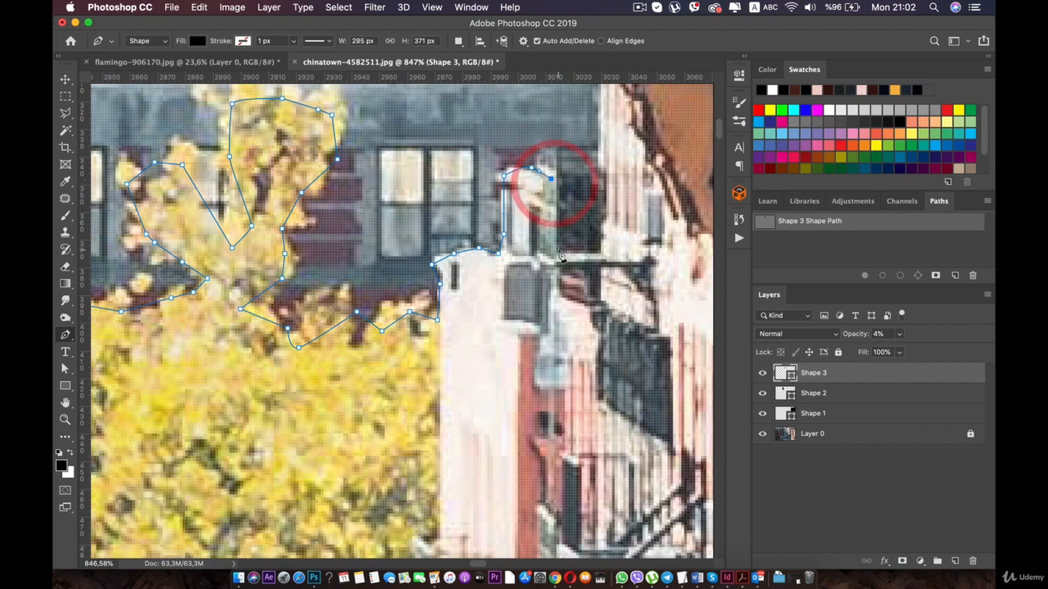
pyautogui.click(560, 251)
pyautogui.click(602, 249)
pyautogui.click(604, 223)
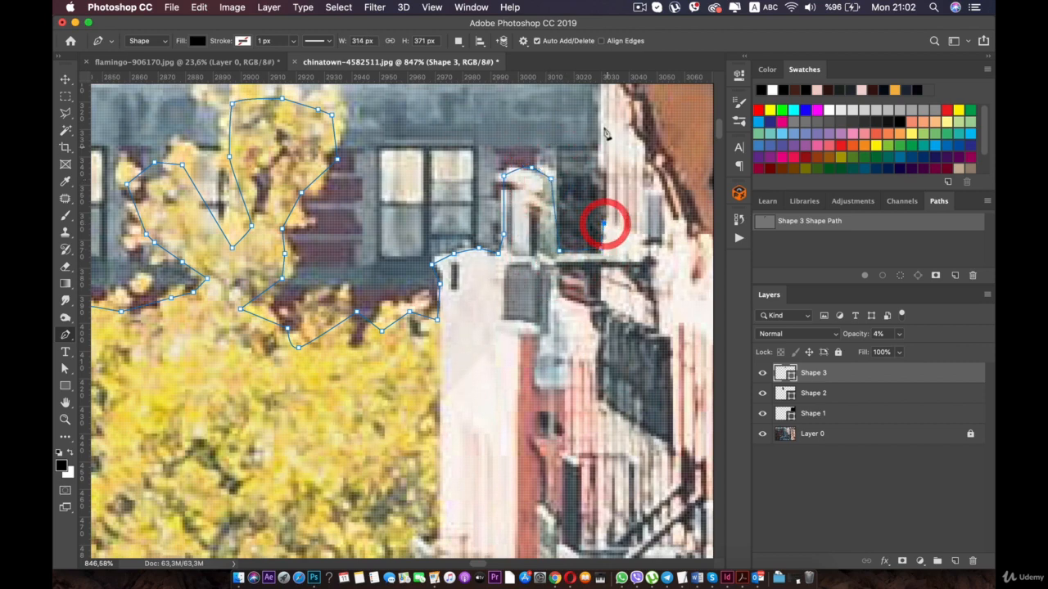
# - Carry the path up the neighbouring building's wall and along the ledge at its upper end
pyautogui.scroll(5, 605, 224)
pyautogui.click(523, 169)
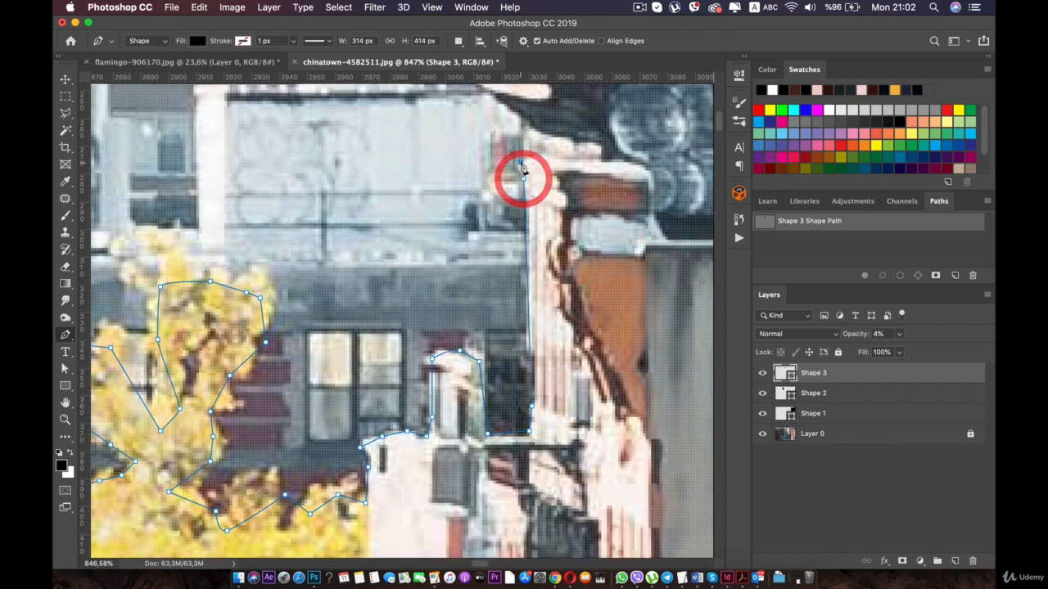
pyautogui.click(536, 154)
pyautogui.click(593, 153)
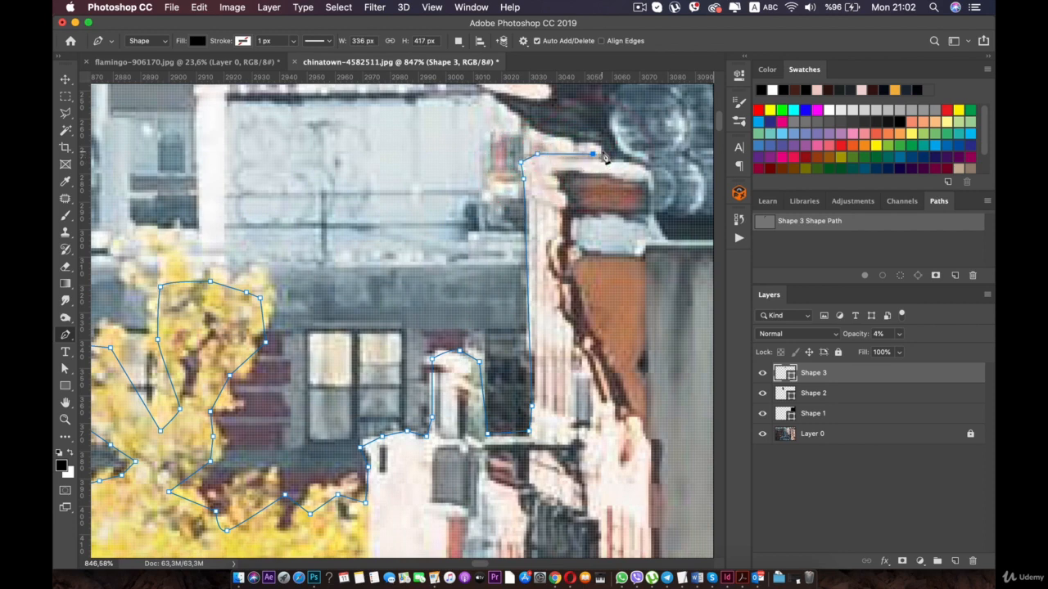
pyautogui.click(602, 155)
# - Trace the path along the sloping underside of the dark cornice out to its projecting tip
pyautogui.moveTo(603, 154); pyautogui.dragTo(463, 268)
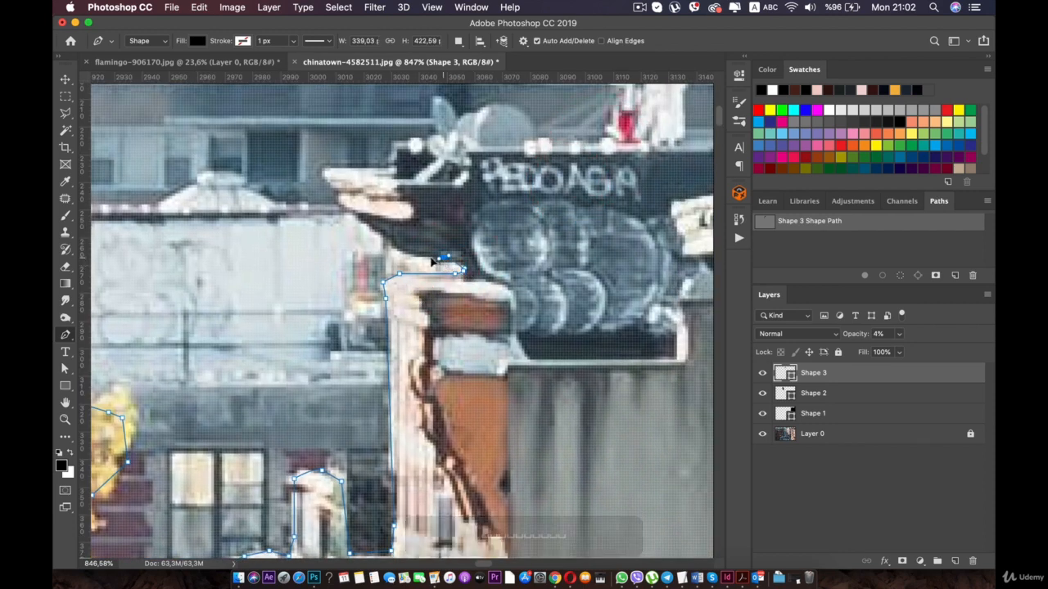
pyautogui.click(443, 256)
pyautogui.click(393, 238)
pyautogui.click(361, 215)
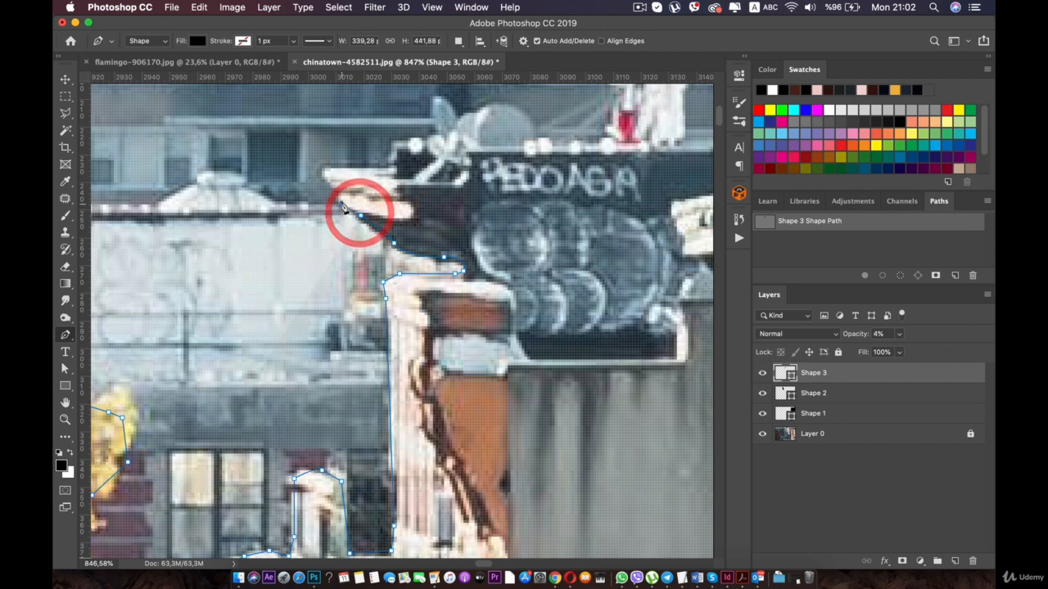
pyautogui.click(341, 203)
pyautogui.click(317, 169)
# - Trace the path back along the cornice top and the graffitied wall's upper edge to the red and white rooftop object
pyautogui.click(358, 160)
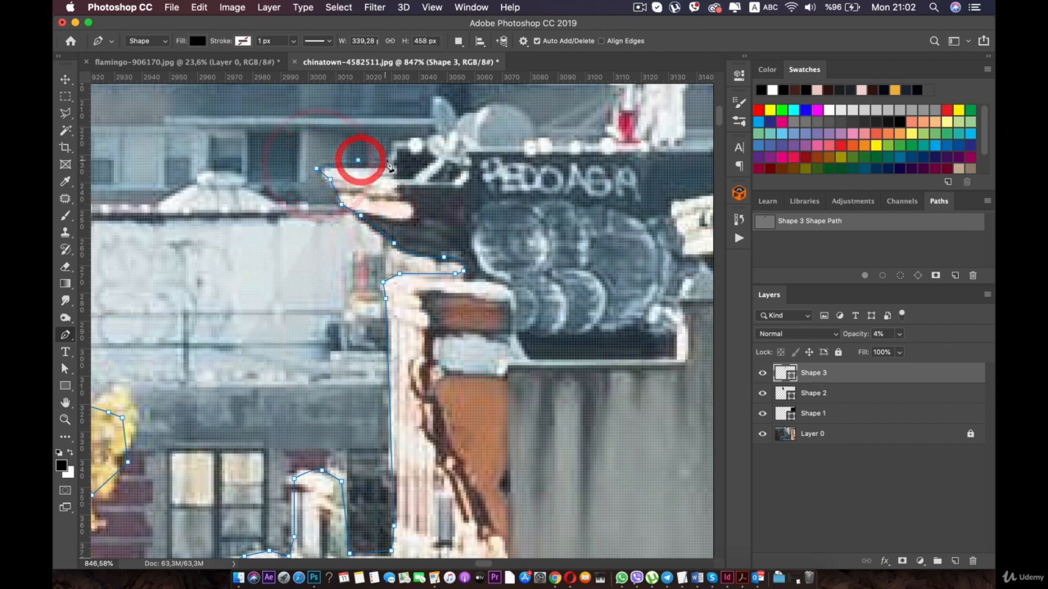
pyautogui.click(388, 159)
pyautogui.click(396, 141)
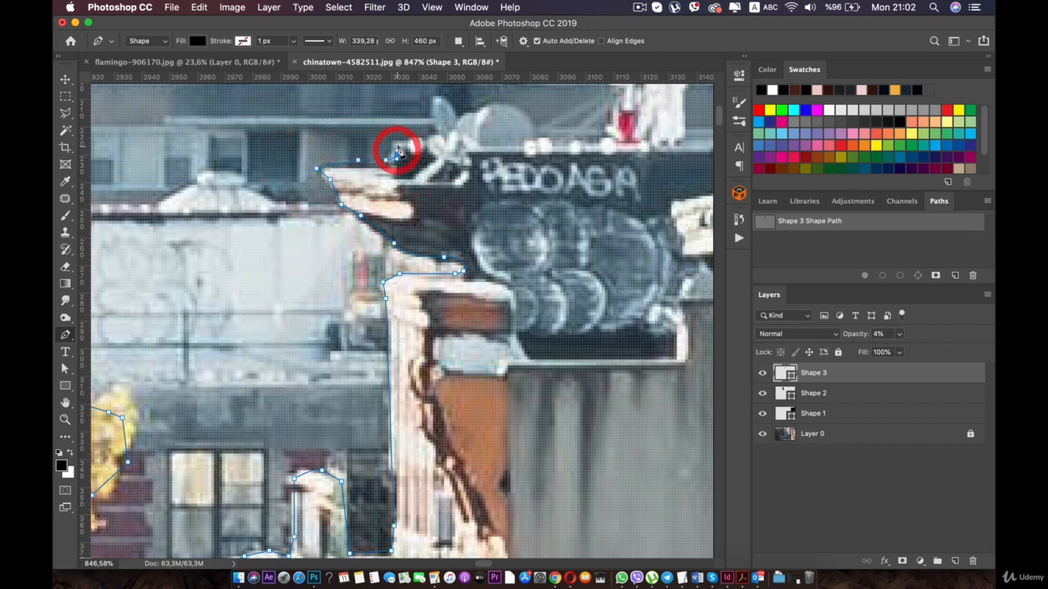
pyautogui.click(488, 145)
pyautogui.click(628, 141)
pyautogui.moveTo(628, 141); pyautogui.dragTo(444, 233)
pyautogui.press('super+z')
pyautogui.click(411, 236)
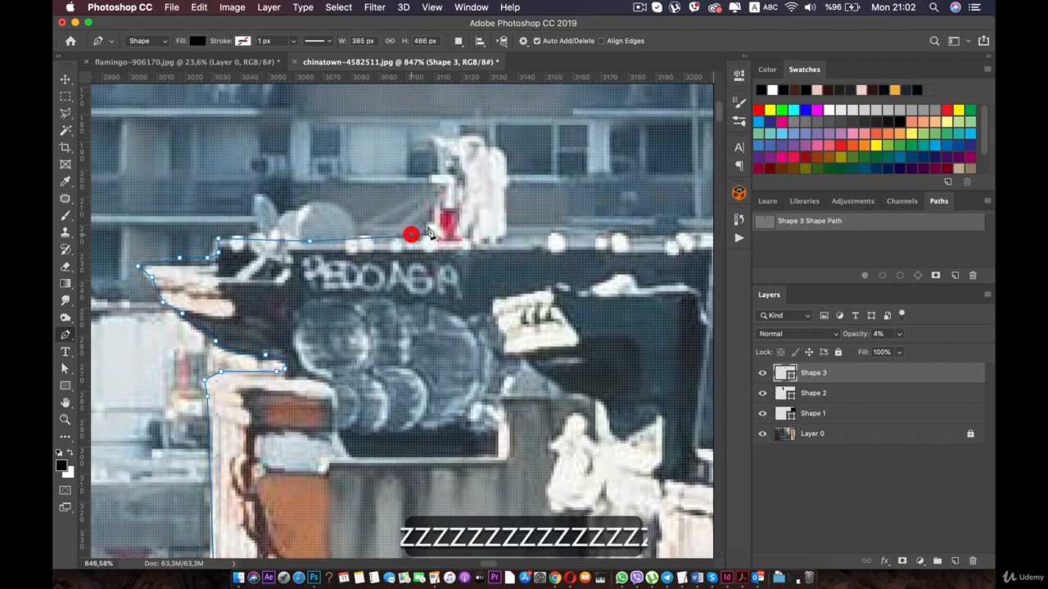
# - Trace the path up the near side of the red and white rooftop object and across its top
pyautogui.click(431, 224)
pyautogui.click(439, 203)
pyautogui.click(435, 168)
pyautogui.click(442, 134)
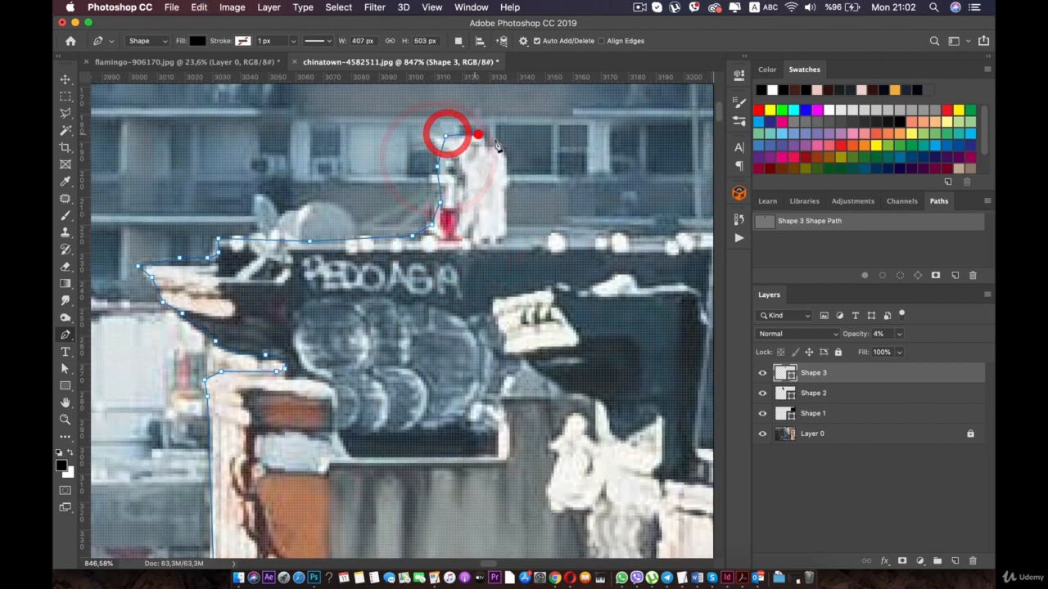
pyautogui.click(473, 133)
pyautogui.click(494, 140)
pyautogui.click(501, 178)
pyautogui.click(505, 218)
pyautogui.press('super+z')
pyautogui.press('super+z')
pyautogui.press('super+z')
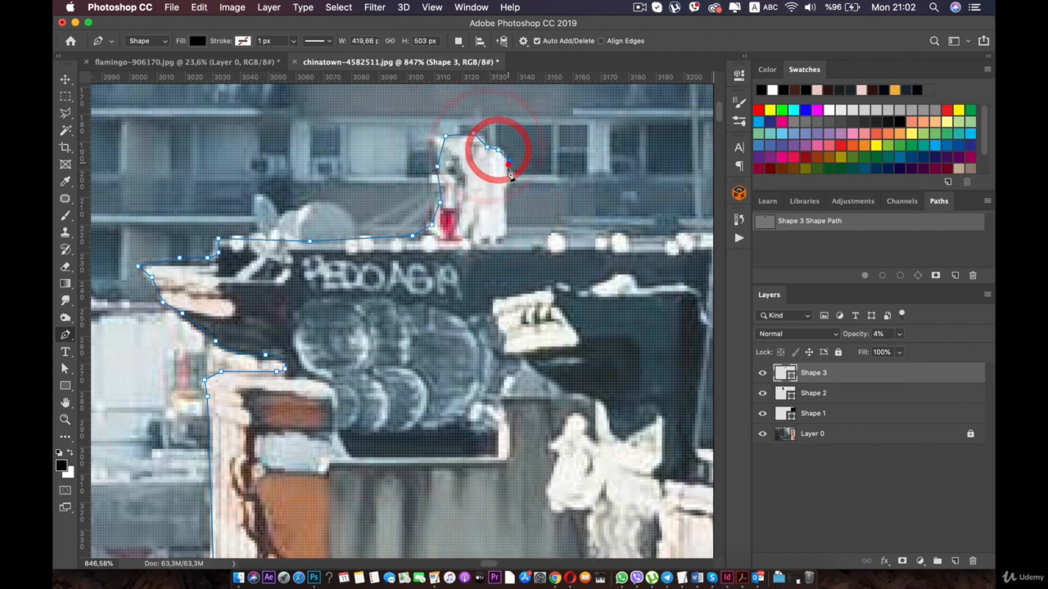
# - Trace the path down the rooftop object's far side and along the roofline to the tall rooftop posts
pyautogui.click(509, 160)
pyautogui.click(511, 227)
pyautogui.click(609, 227)
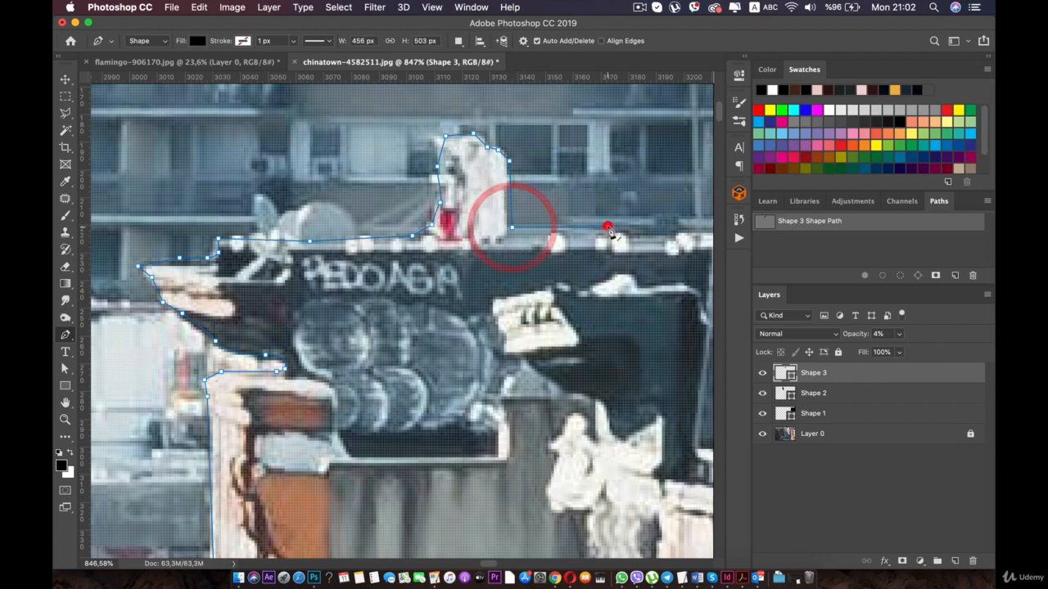
pyautogui.scroll(-5, 609, 228)
pyautogui.moveTo(612, 228); pyautogui.dragTo(464, 228)
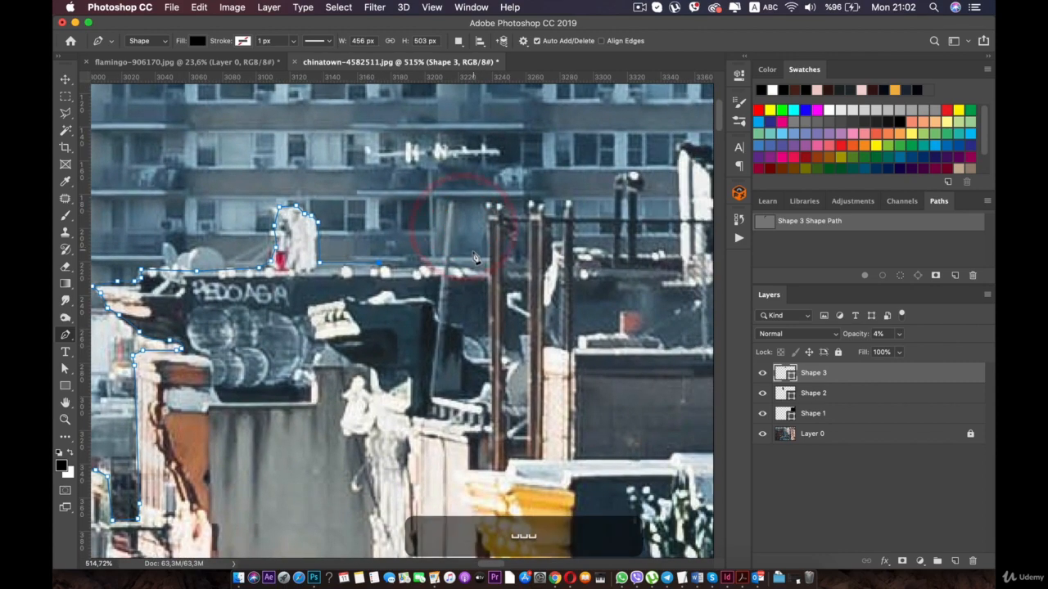
pyautogui.click(473, 259)
pyautogui.click(501, 259)
# - Run the path roughly down across the building facades and fire escapes to the pavement below the trees
pyautogui.scroll(-5, 502, 259)
pyautogui.scroll(-4, 502, 259)
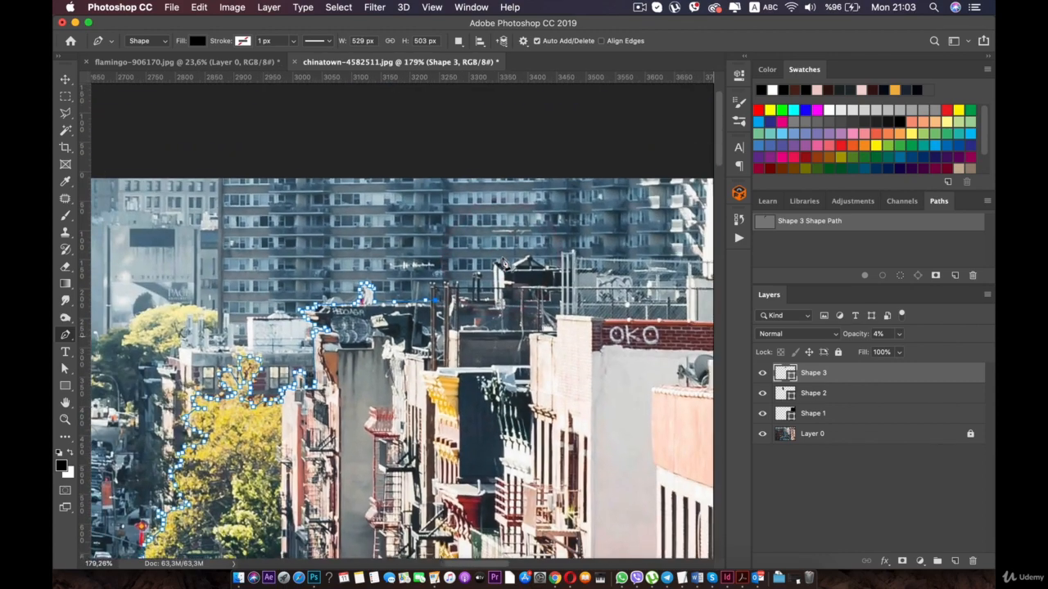
pyautogui.click(470, 325)
pyautogui.moveTo(469, 389); pyautogui.dragTo(492, 250)
pyautogui.click(494, 334)
pyautogui.click(492, 408)
pyautogui.click(438, 465)
pyautogui.moveTo(331, 528); pyautogui.dragTo(339, 374)
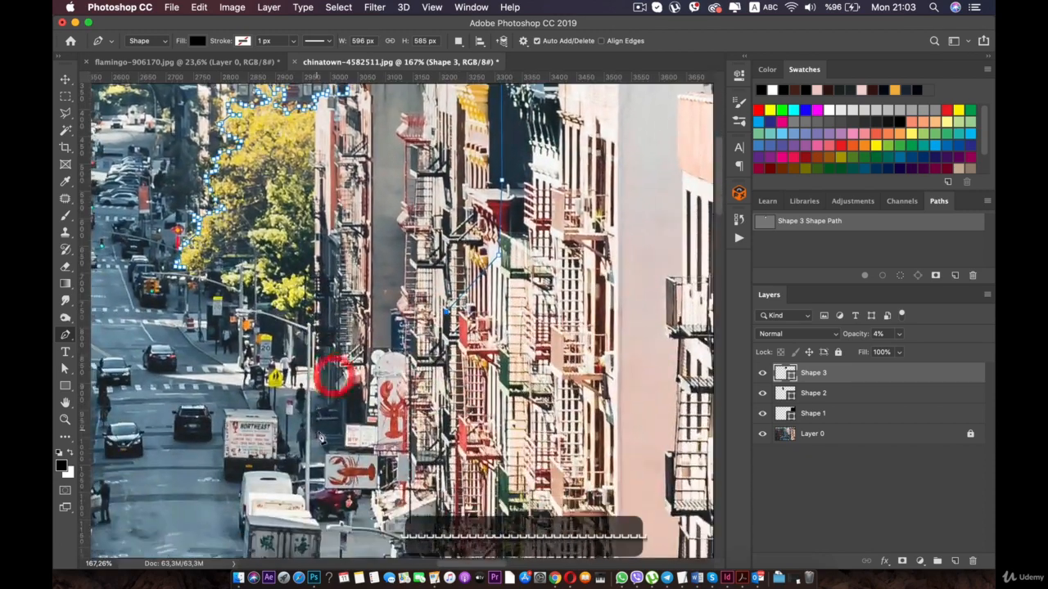
pyautogui.click(318, 430)
# - Bring the path up past the street signs, along the lower foliage edge, and close it at its starting point
pyautogui.click(297, 415)
pyautogui.click(281, 384)
pyautogui.click(281, 342)
pyautogui.click(279, 308)
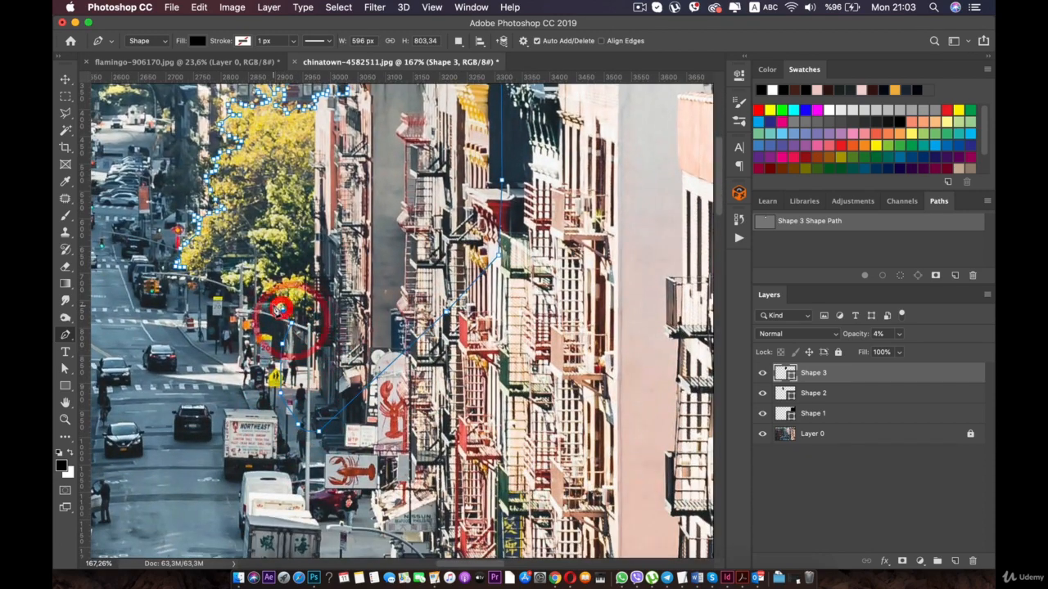
pyautogui.click(231, 279)
pyautogui.click(208, 275)
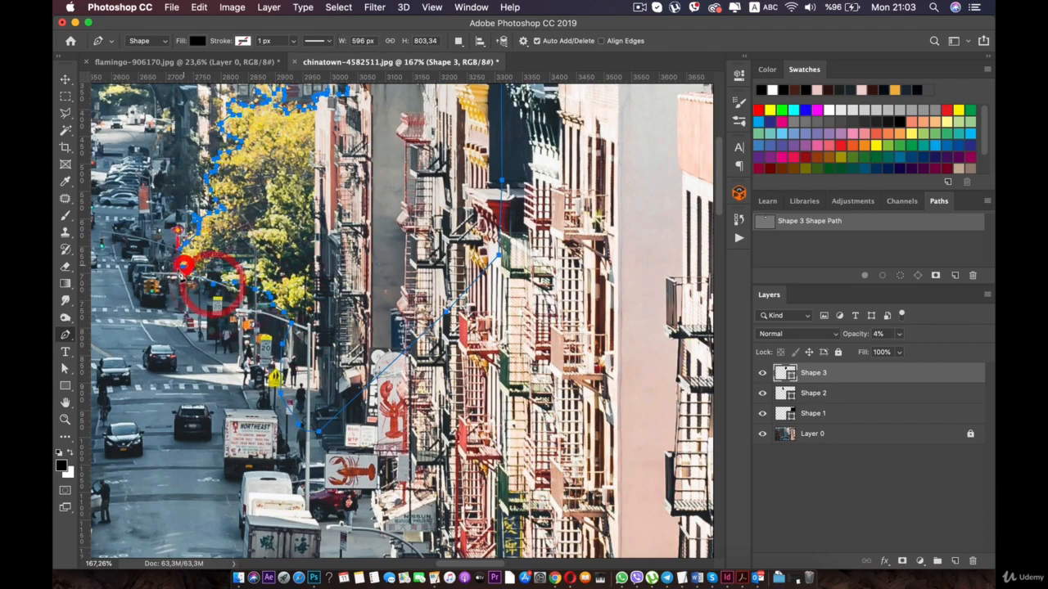
pyautogui.click(182, 260)
# - Rename the Shape 1 layer as "main selection"
pyautogui.scroll(-10, 180, 260)
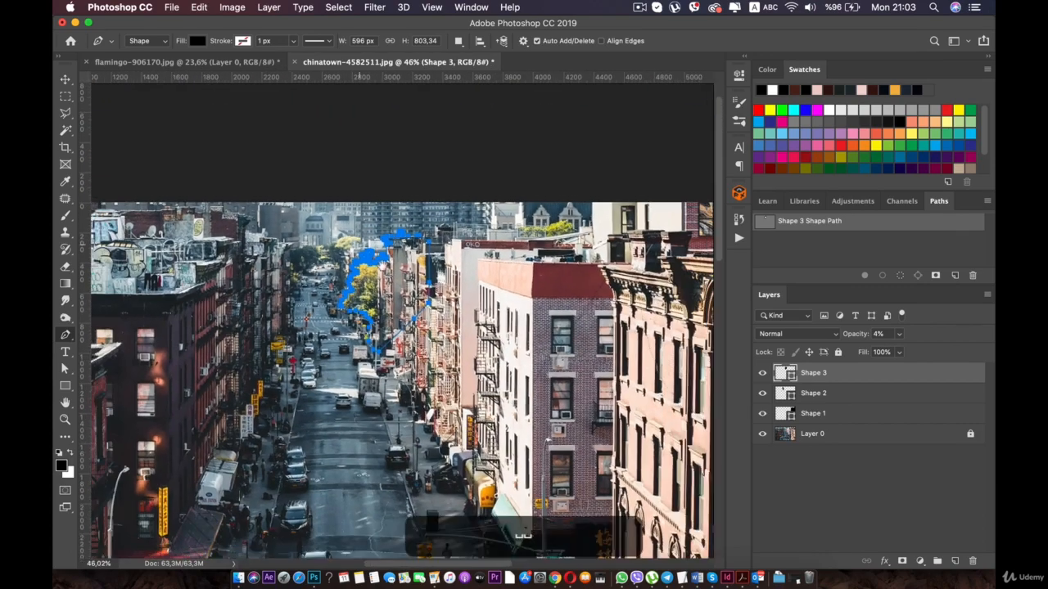
pyautogui.scroll(-4, 320, 79)
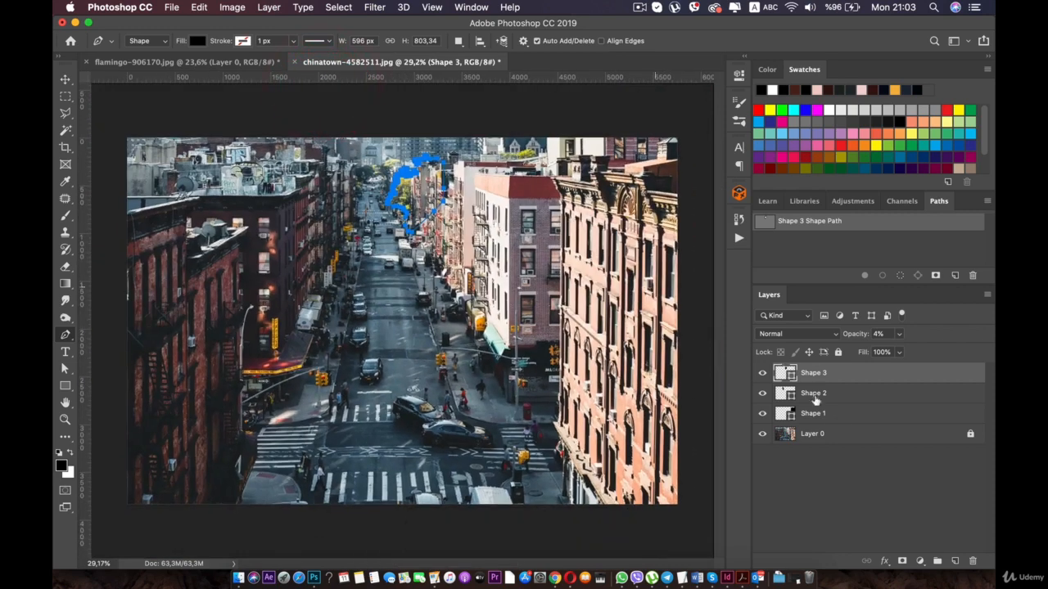
pyautogui.click(804, 415)
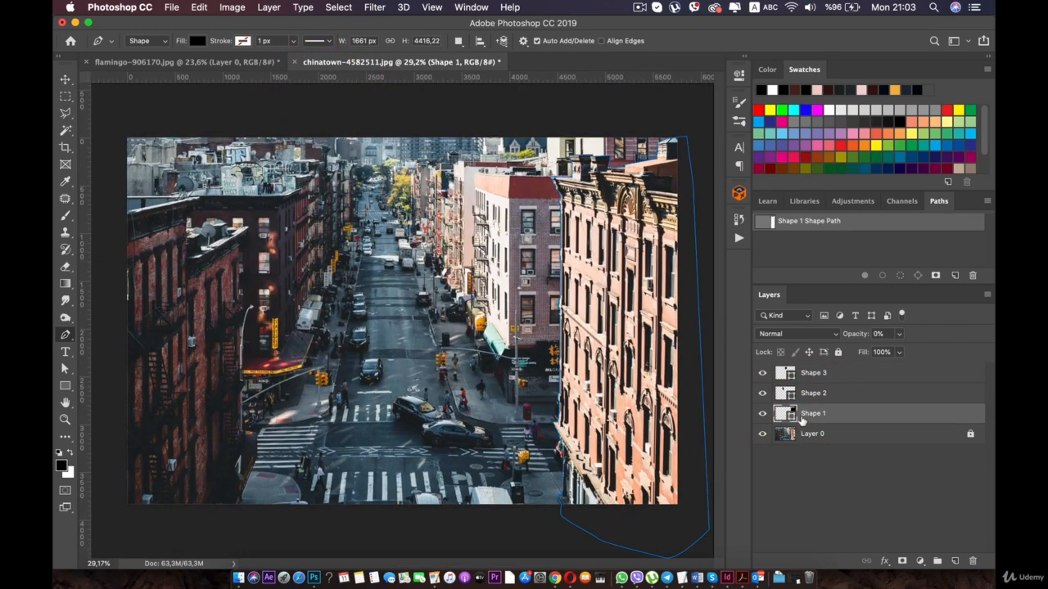
pyautogui.press('Return')
pyautogui.press('Return')
pyautogui.press('Return')
pyautogui.press('Return')
pyautogui.press('Return')
pyautogui.press('Return')
pyautogui.press('Return')
pyautogui.press('Return')
pyautogui.press('Return')
pyautogui.doubleClick(812, 415)
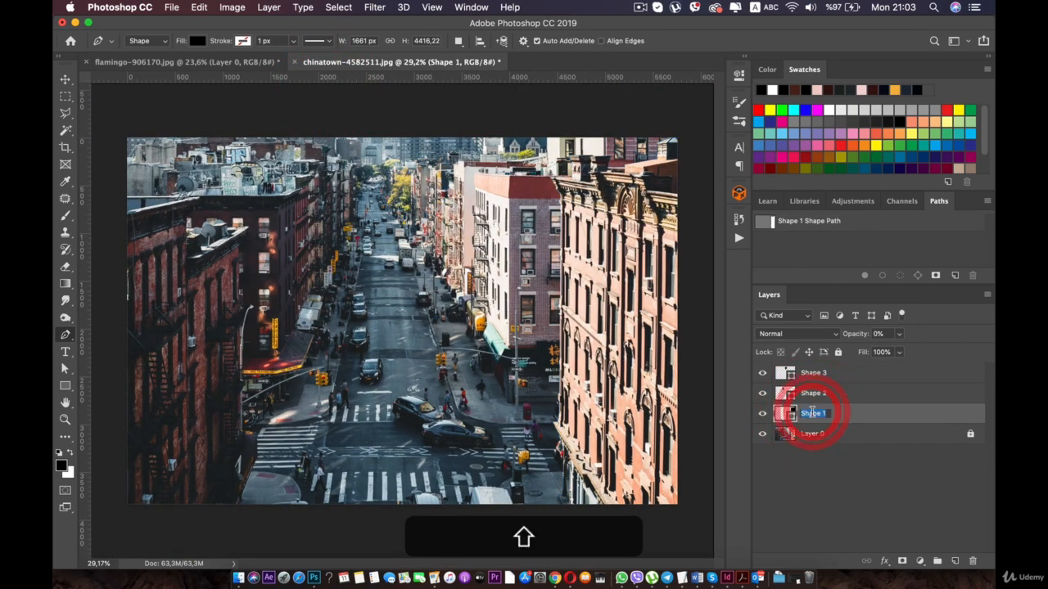
pyautogui.write('main selection')
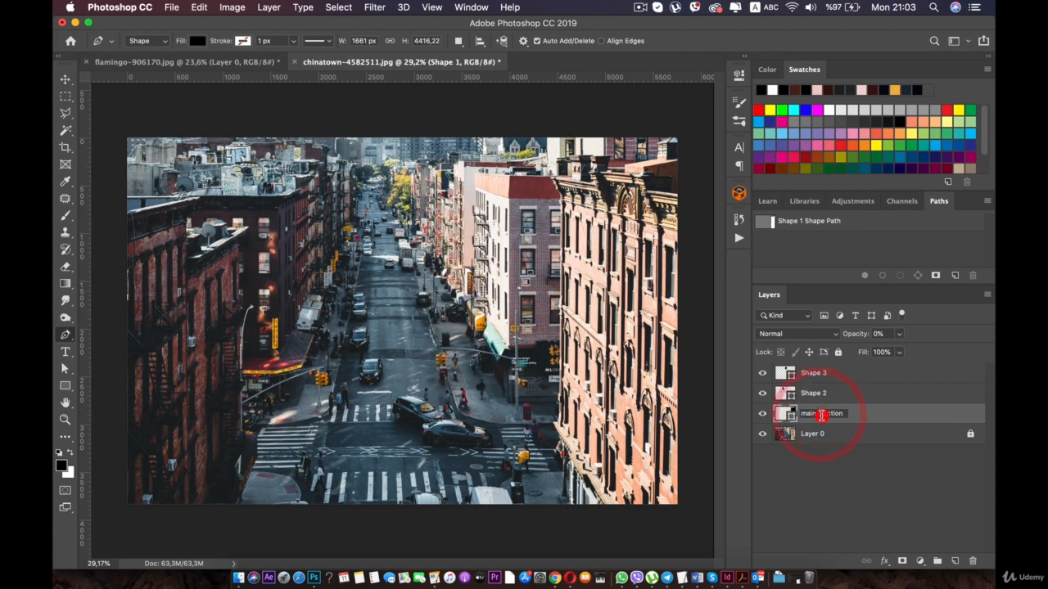
pyautogui.write('e')
# - Rename the Shape 2 layer as "second selection"
pyautogui.click(806, 396)
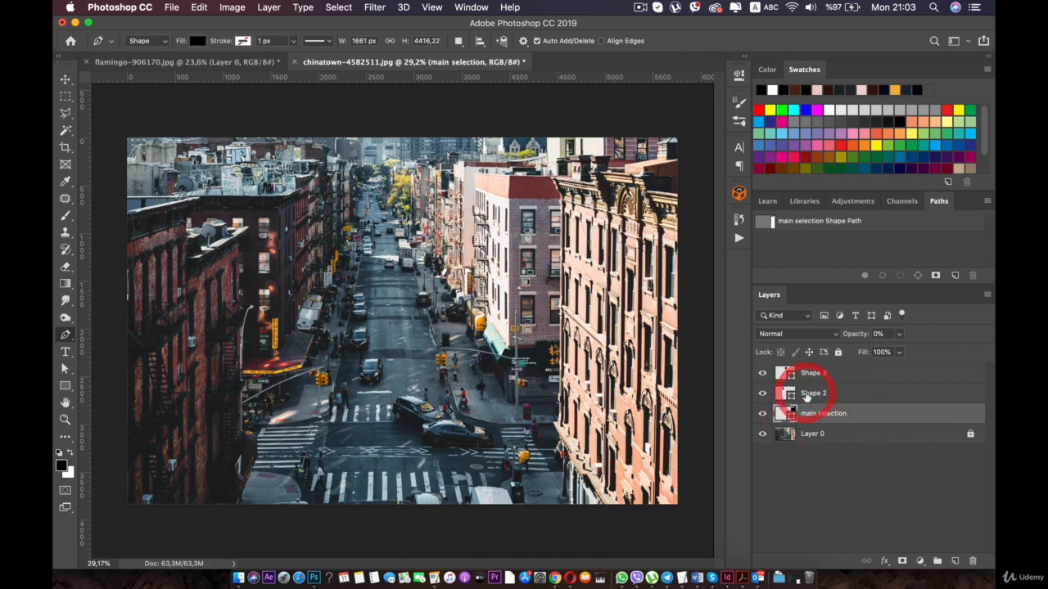
pyautogui.click(811, 395)
pyautogui.press('Return')
pyautogui.press('Return')
pyautogui.press('Return')
pyautogui.press('Return')
pyautogui.press('Return')
pyautogui.press('Return')
pyautogui.press('Return')
pyautogui.press('Return')
pyautogui.press('Return')
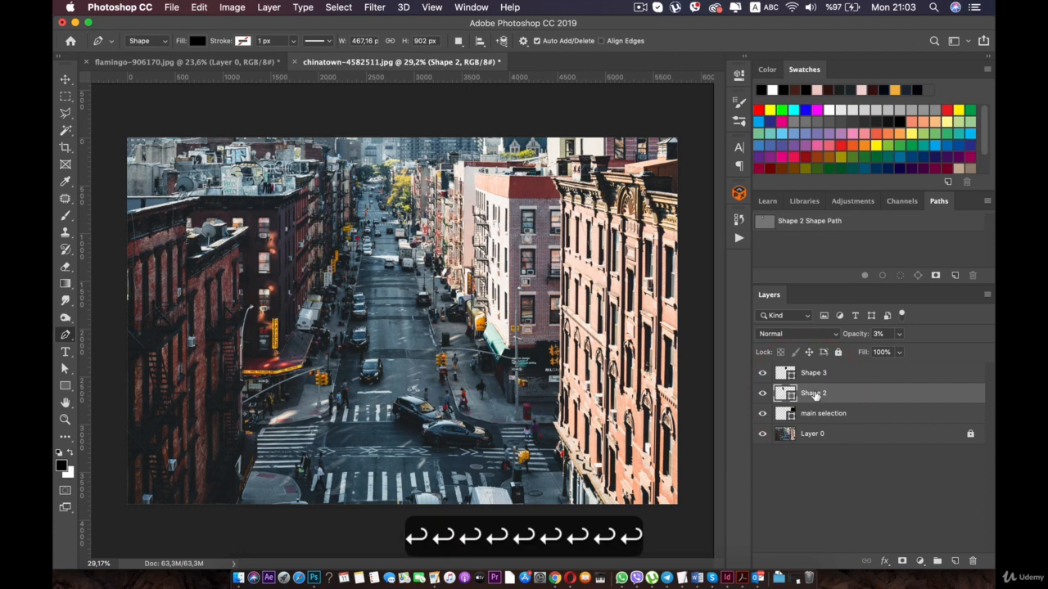
pyautogui.doubleClick(813, 393)
pyautogui.write('seco')
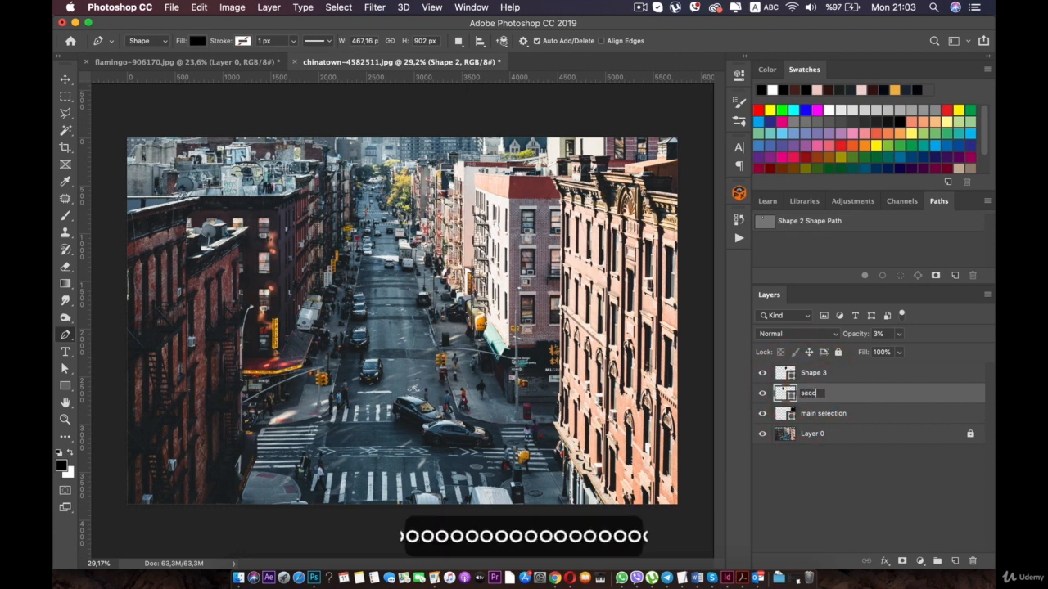
pyautogui.write('nd selection')
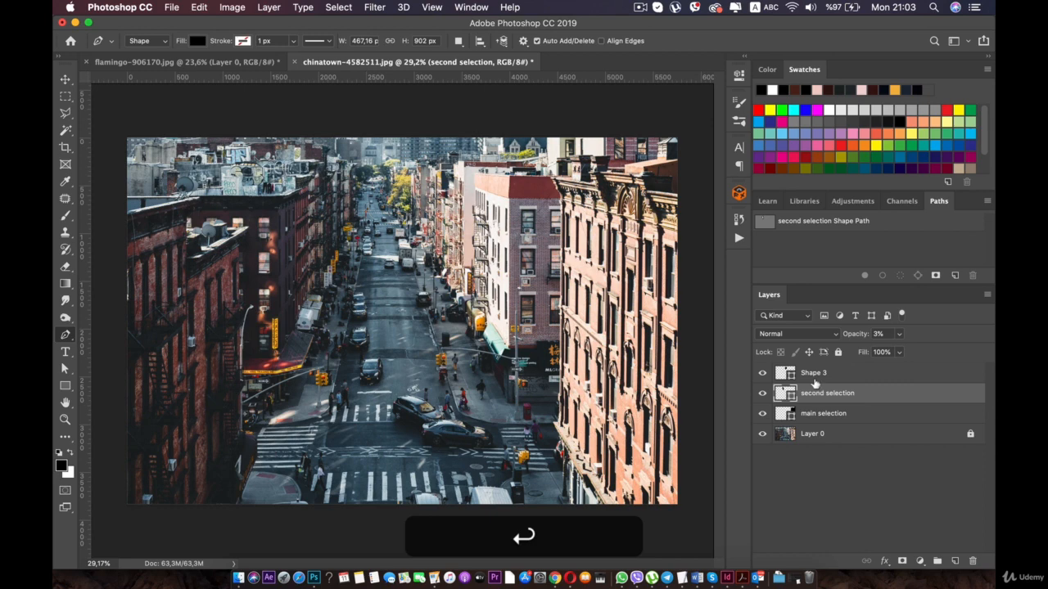
# - Rename the Shape 3 layer as "third selsection"
pyautogui.doubleClick(811, 373)
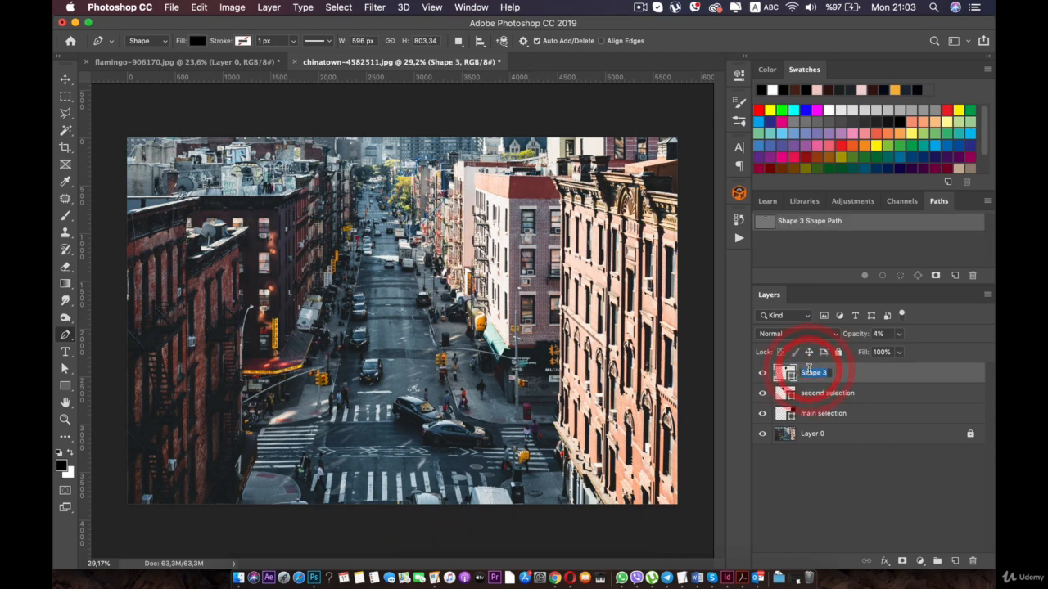
pyautogui.write('third se')
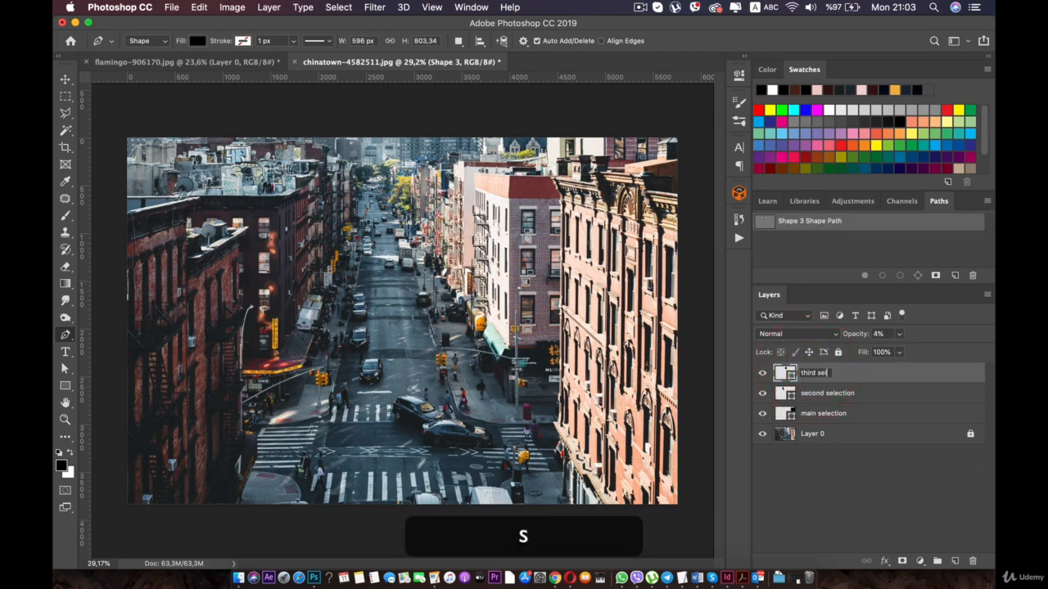
pyautogui.write('lsection')
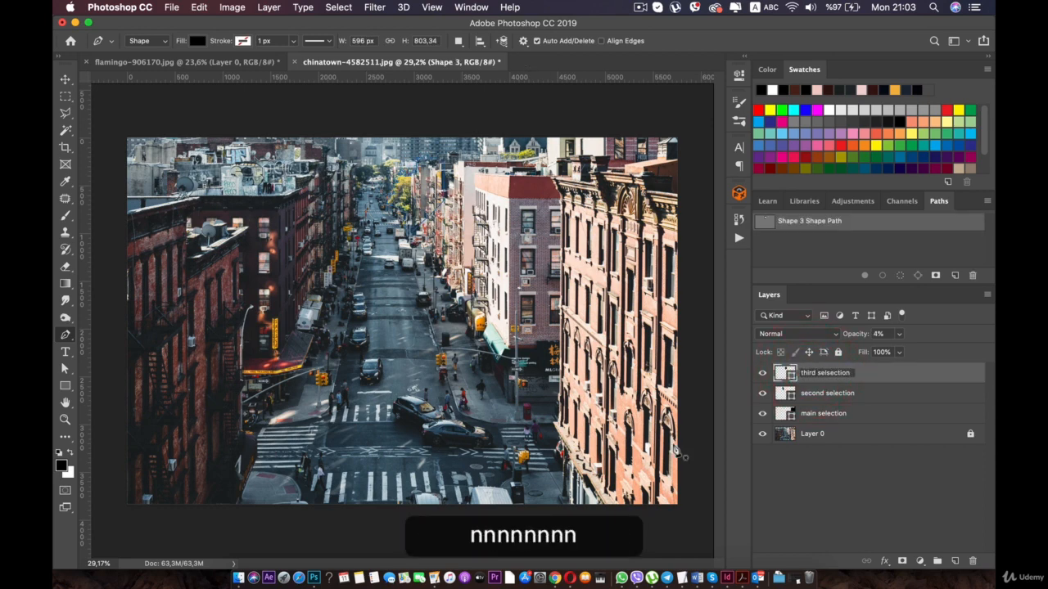
pyautogui.click(800, 459)
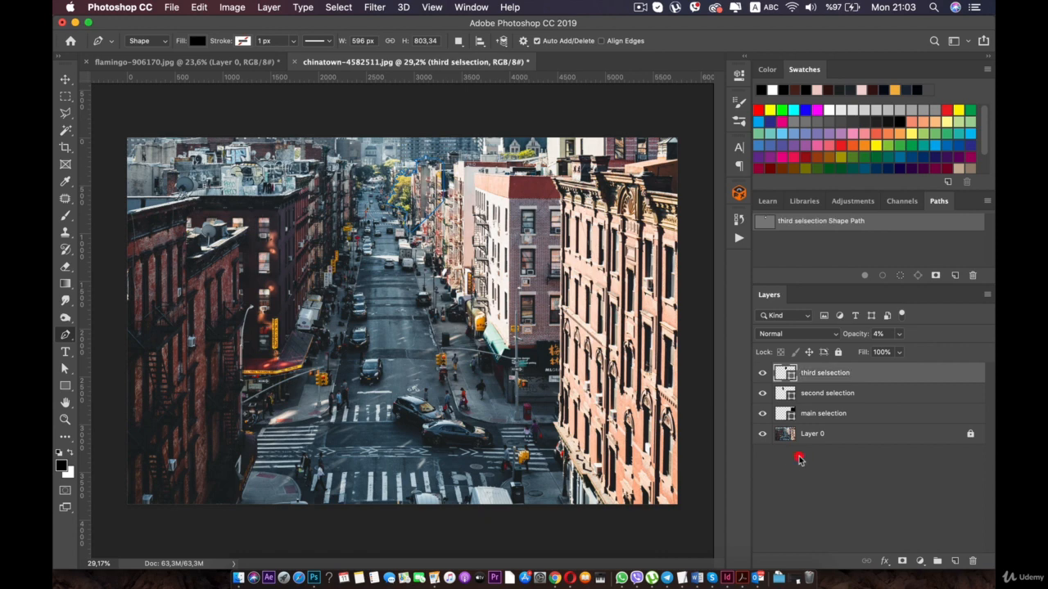
# - Load the outline of the main selection shape as an active selection around the large brick building
pyautogui.click(835, 414)
pyautogui.press('super')
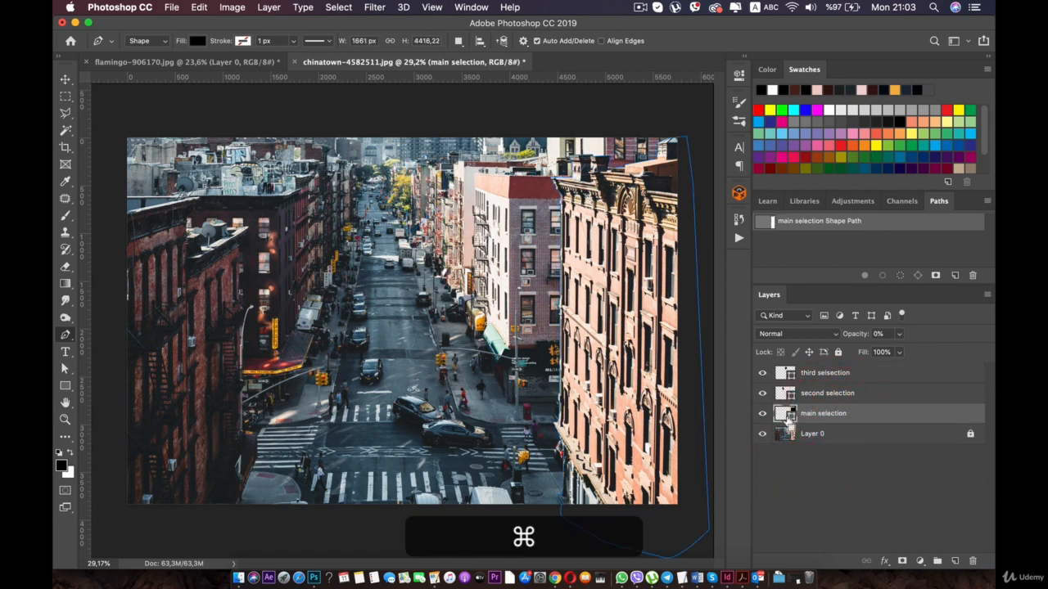
pyautogui.keyDown('super'); pyautogui.click(791, 418); pyautogui.keyUp('super')
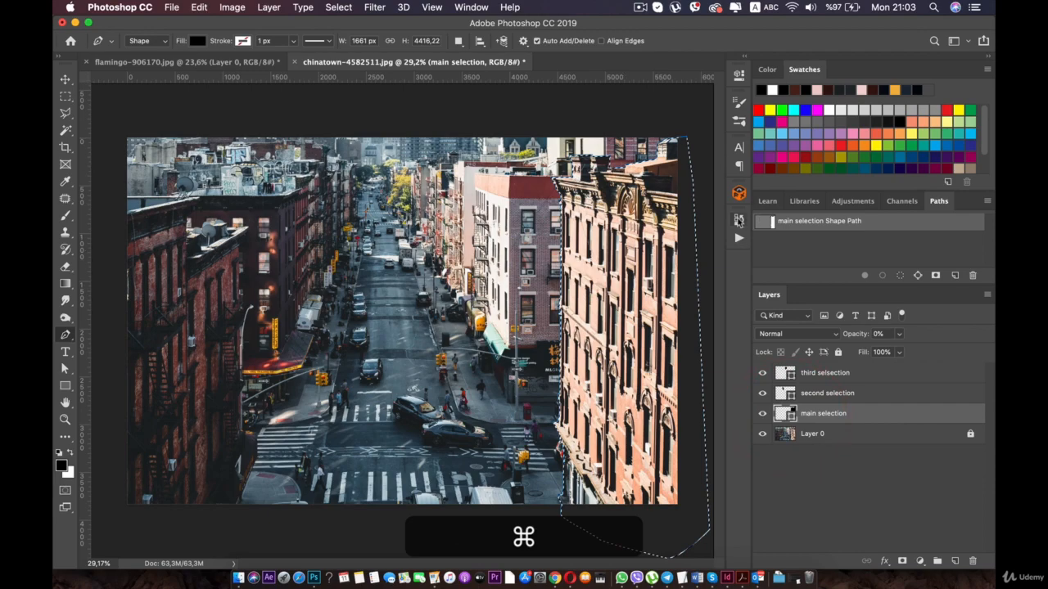
pyautogui.scroll(6, 397, 305)
pyautogui.moveTo(631, 219)
pyautogui.mouseDown()
pyautogui.moveTo(372, 179)
pyautogui.moveTo(365, 259)
pyautogui.mouseUp()
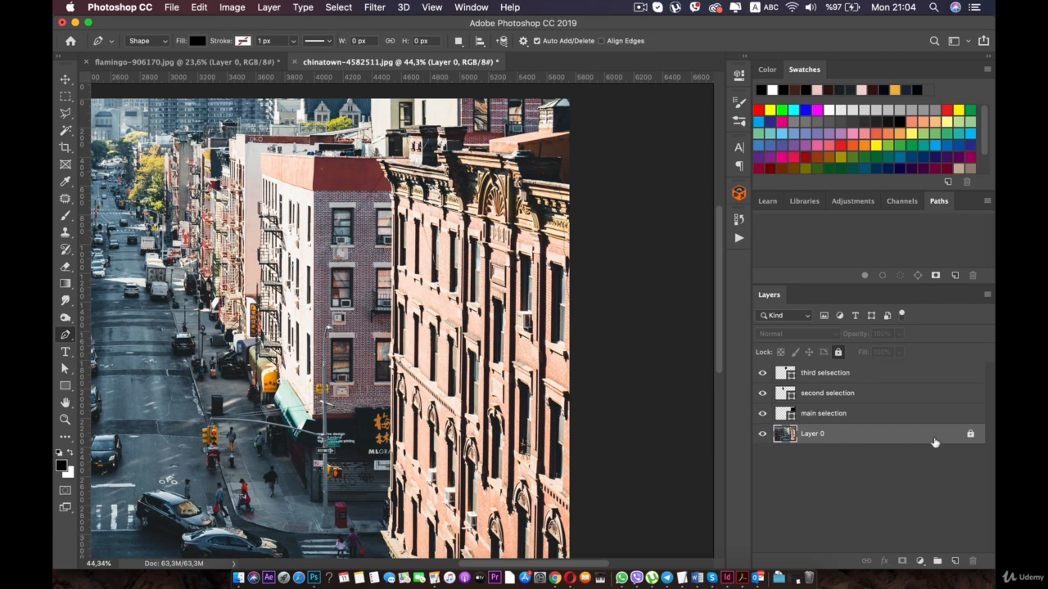
# - Duplicate Layer 0 and name the copy "Main"
pyautogui.press('super+j')
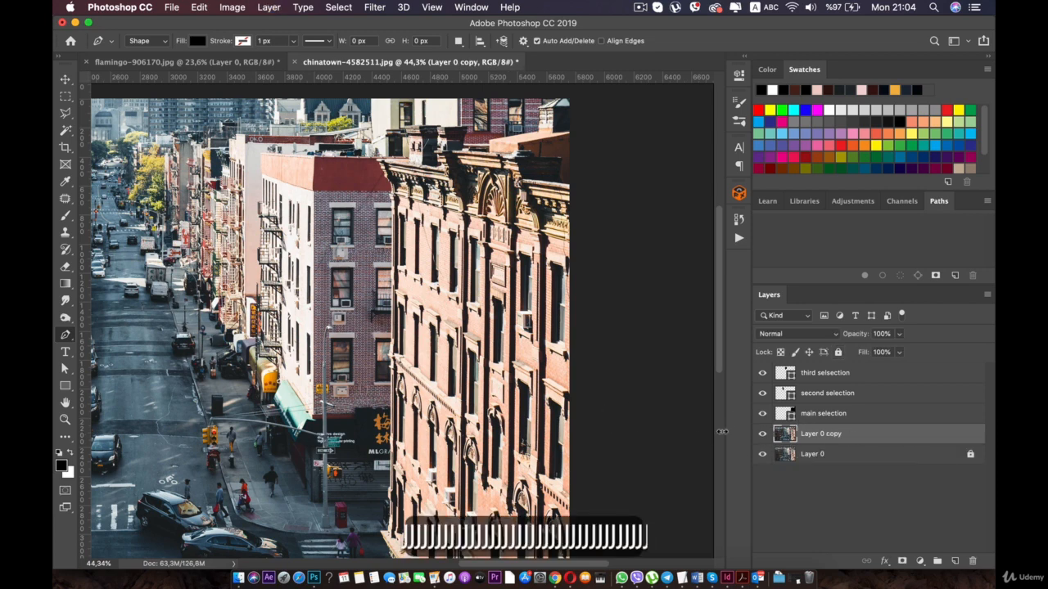
pyautogui.press('Return')
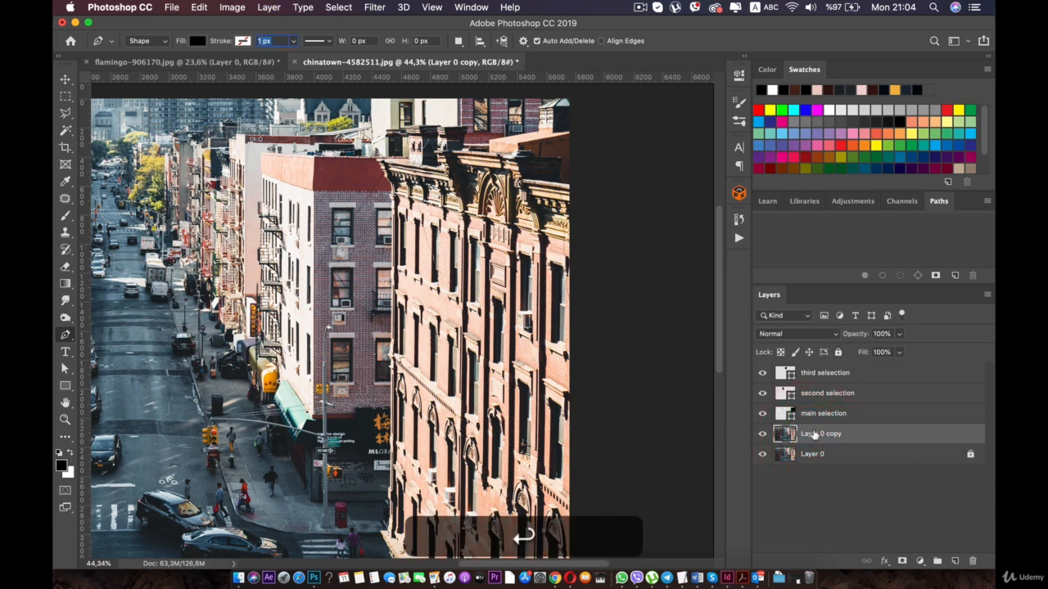
pyautogui.doubleClick(813, 434)
pyautogui.write('Main se')
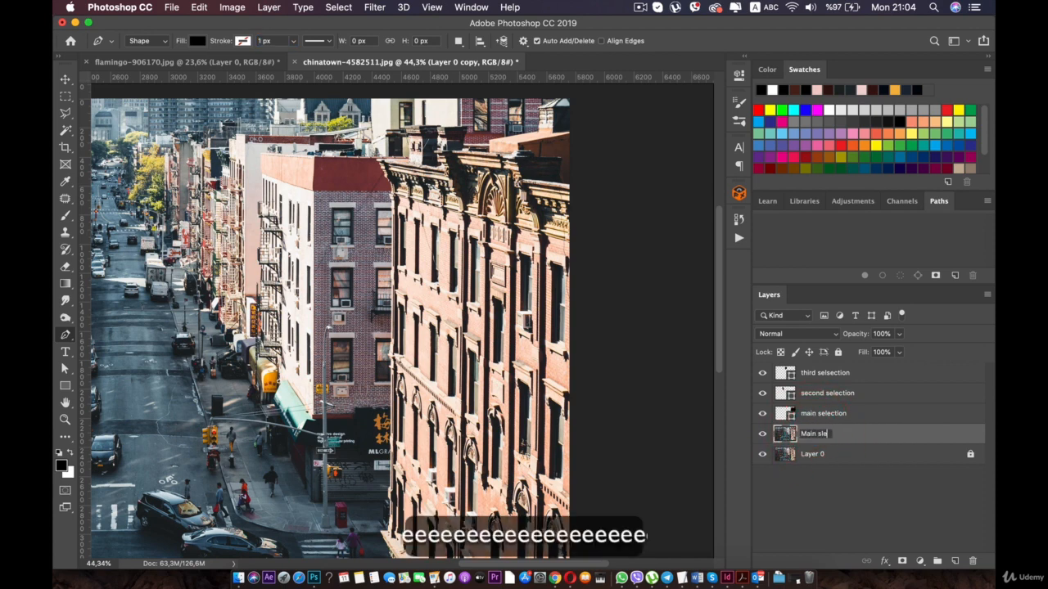
pyautogui.press('BackSpace')
pyautogui.press('BackSpace')
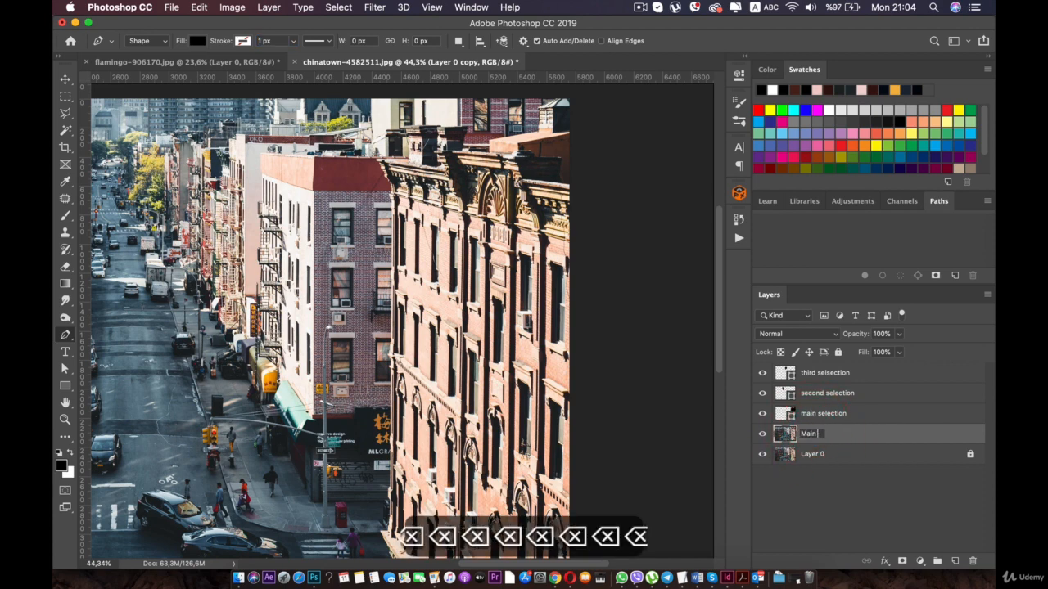
pyautogui.click(822, 491)
# - Load the main selection shape as a selection and apply it as a layer mask on the Main layer
pyautogui.click(793, 414)
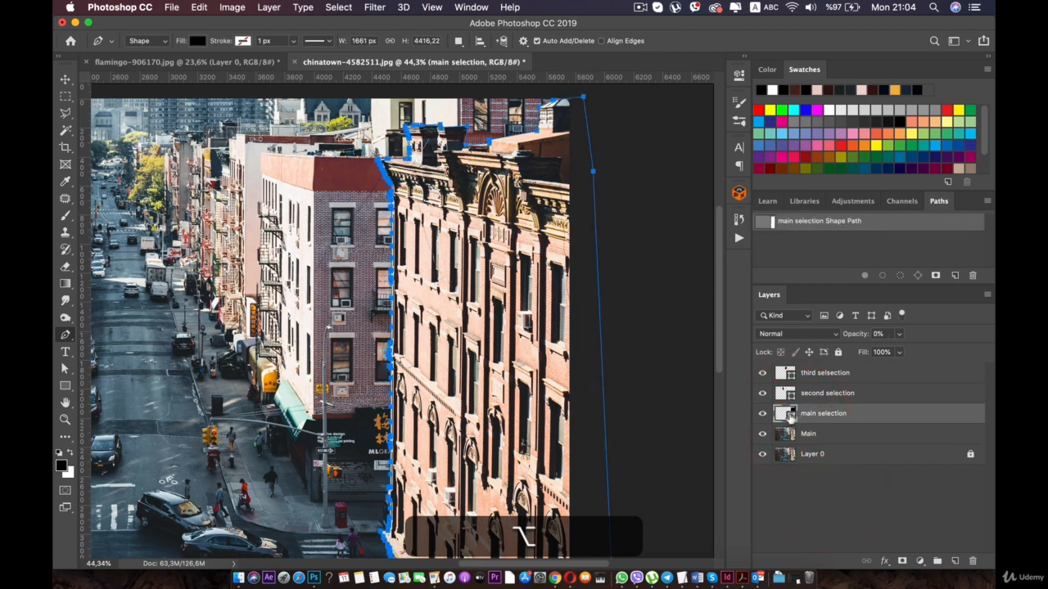
pyautogui.keyDown('super'); pyautogui.click(791, 418); pyautogui.keyUp('super')
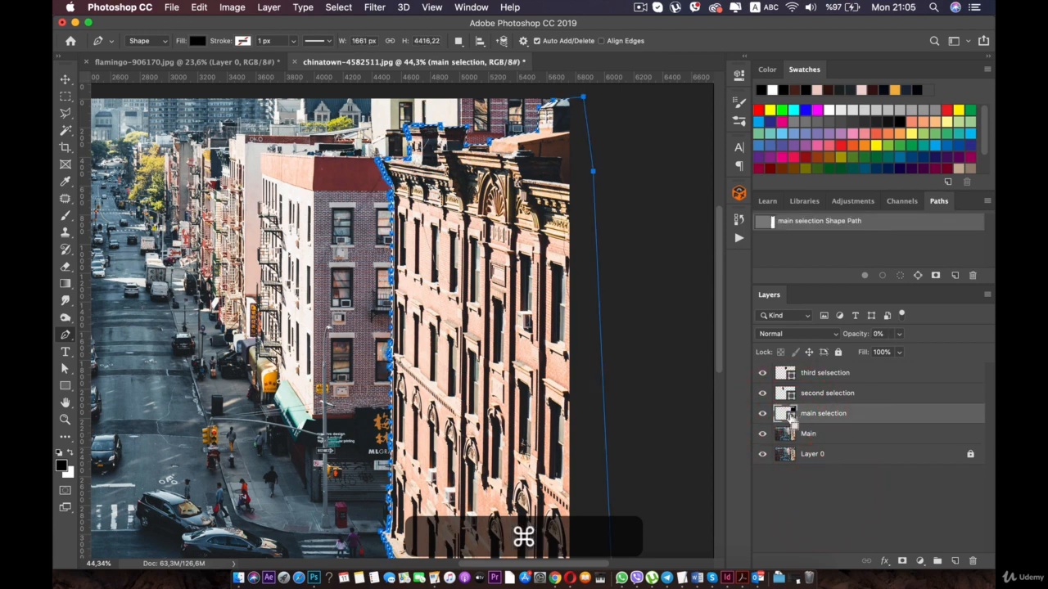
pyautogui.click(791, 442)
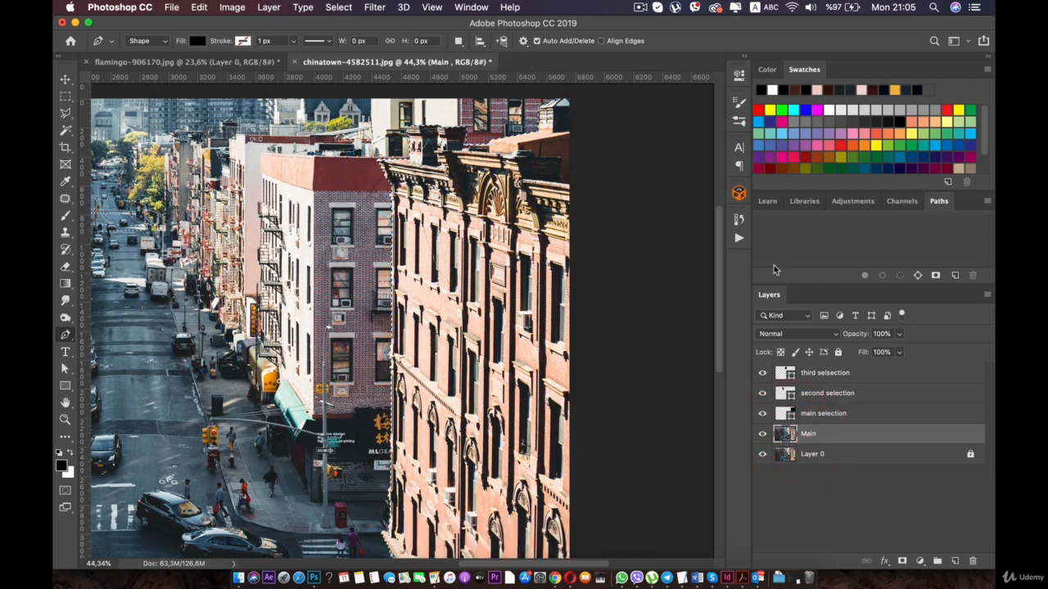
pyautogui.click(903, 562)
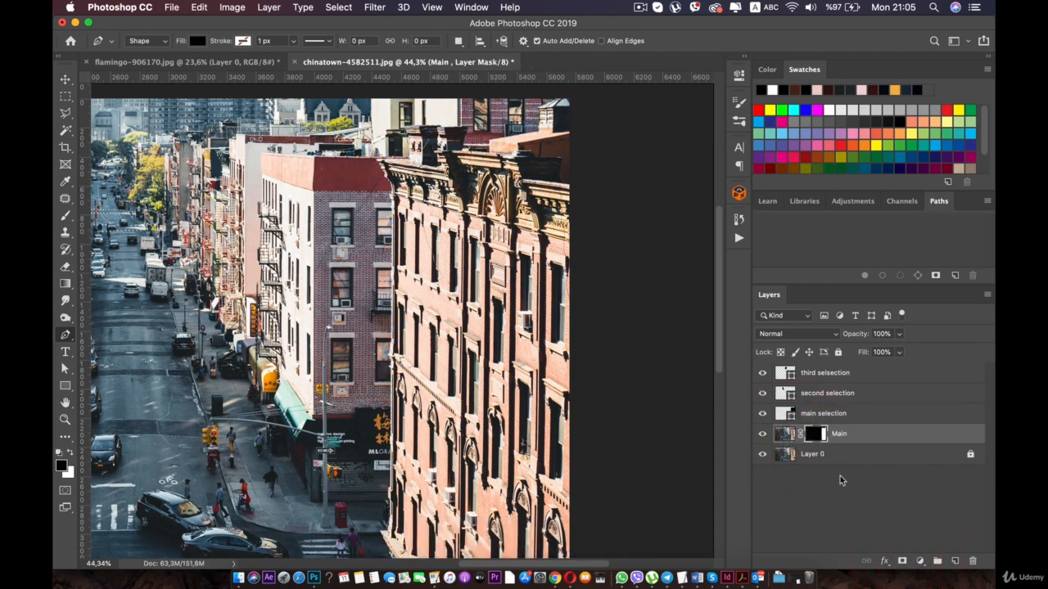
# - Hide Layer 0 and examine the masked building's cut-out edges along the rooftop
pyautogui.click(763, 455)
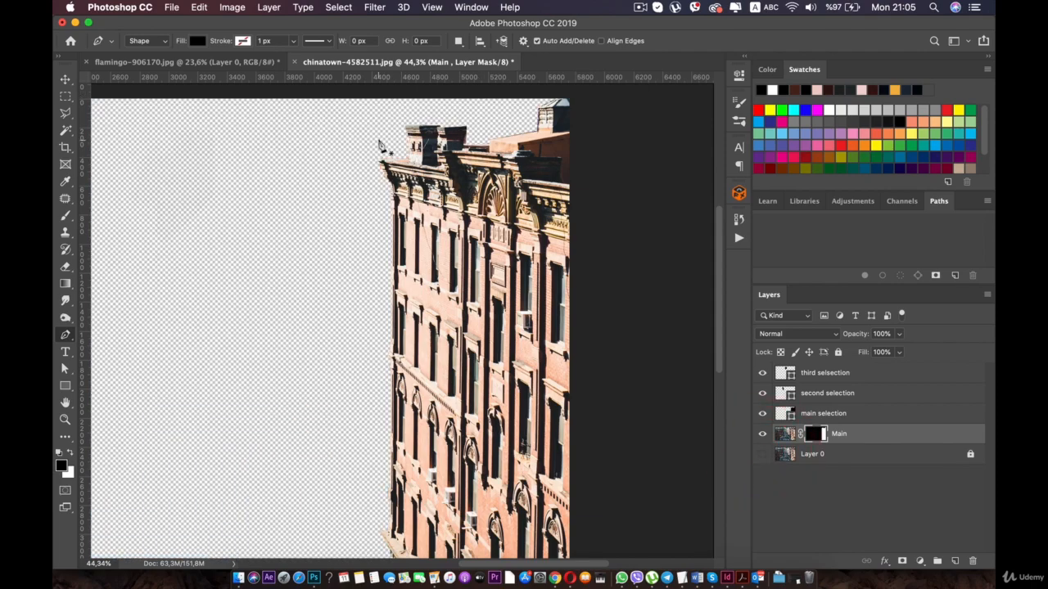
pyautogui.scroll(5, 379, 148)
pyautogui.moveTo(387, 131); pyautogui.dragTo(375, 289)
pyautogui.scroll(2, 379, 293)
pyautogui.moveTo(654, 241); pyautogui.dragTo(496, 273)
pyautogui.moveTo(513, 274); pyautogui.dragTo(680, 292)
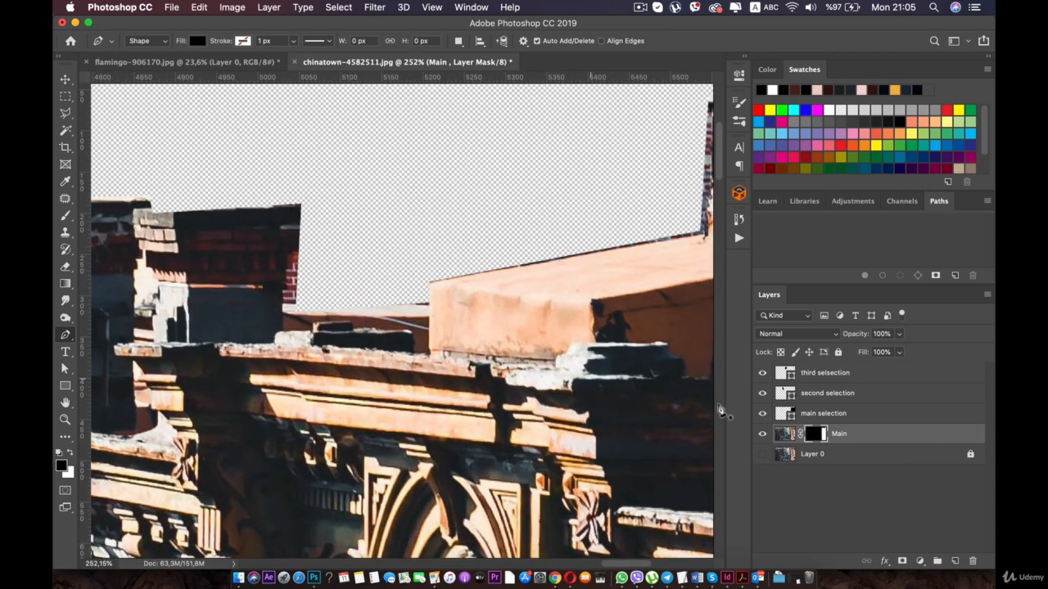
# - Try painting black along the rooftop edge on the Main layer's mask with a 43 px Soft Round brush, and undo the stroke
pyautogui.click(67, 217)
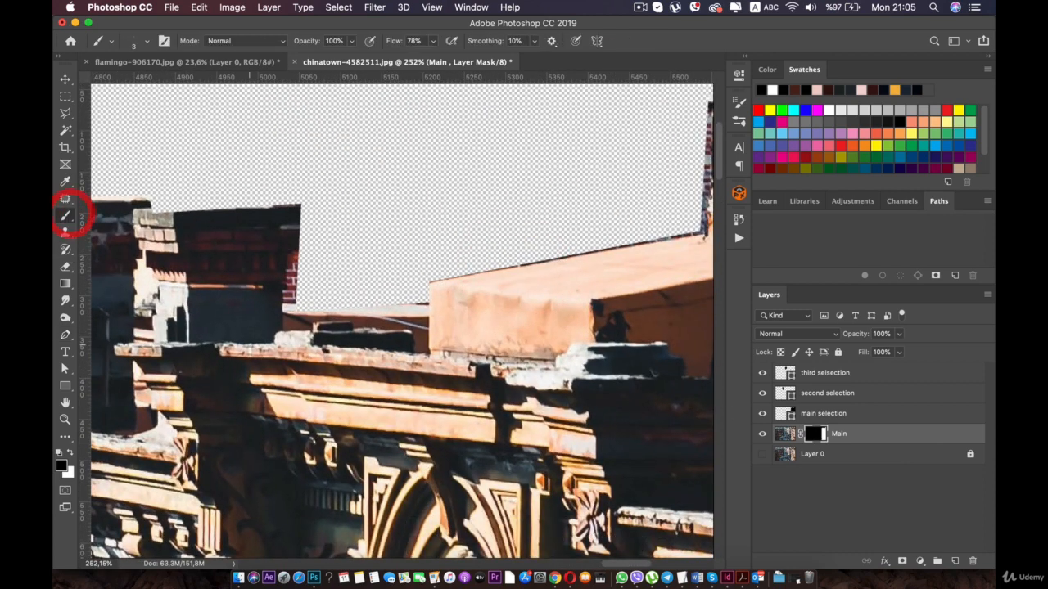
pyautogui.click(484, 238)
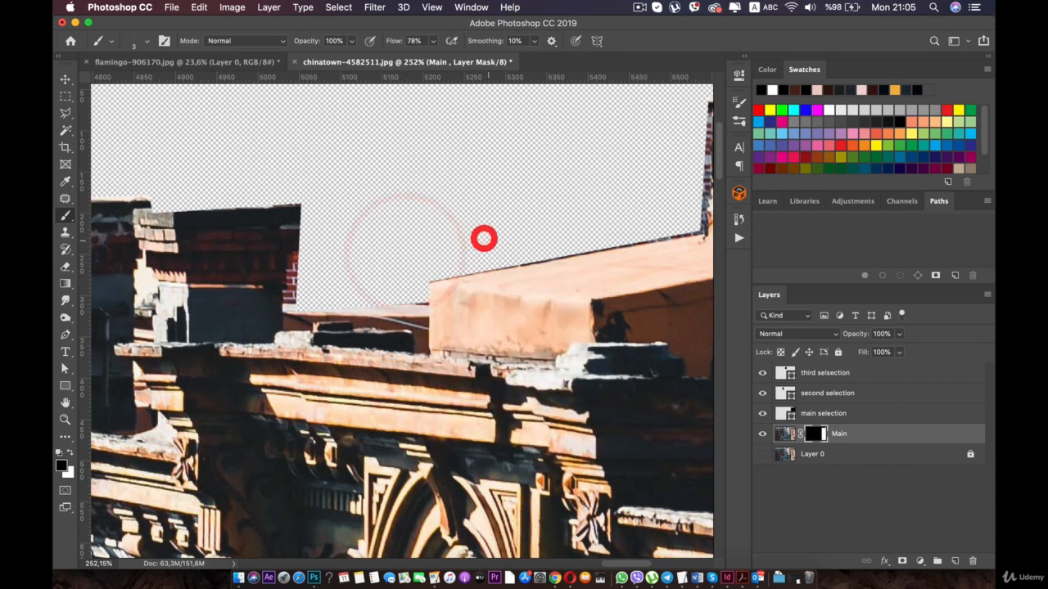
pyautogui.rightClick(365, 210)
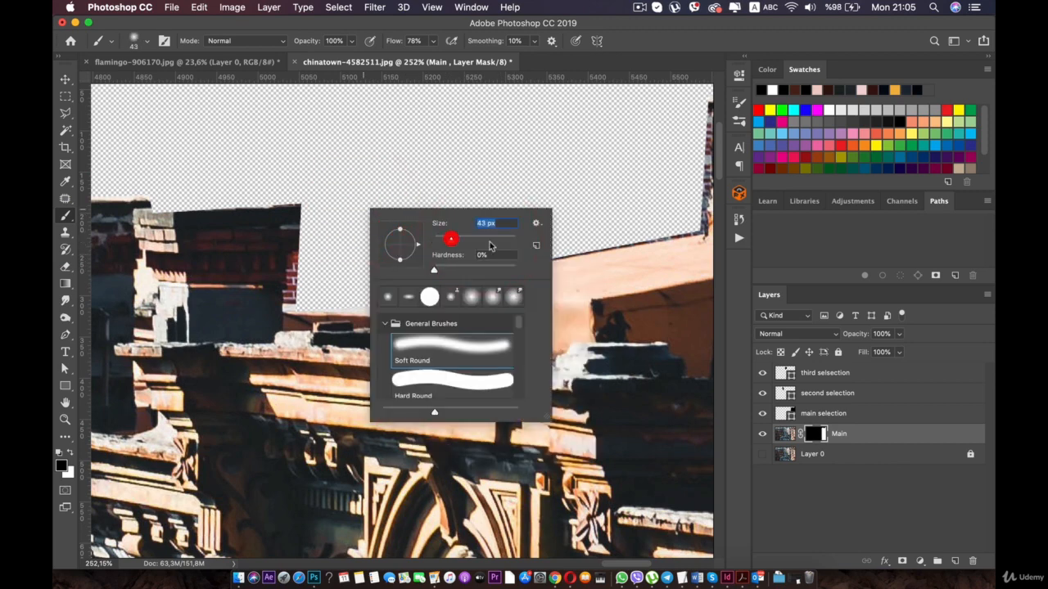
pyautogui.press('Return')
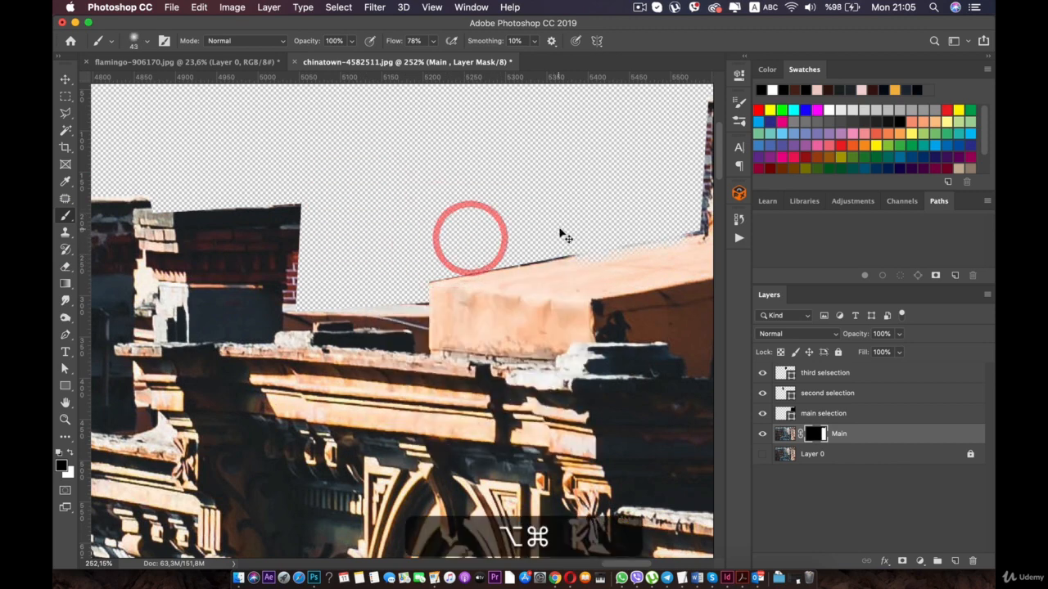
pyautogui.press('alt+super+z')
pyautogui.keyDown('alt'); pyautogui.click(492, 244); pyautogui.keyUp('alt')
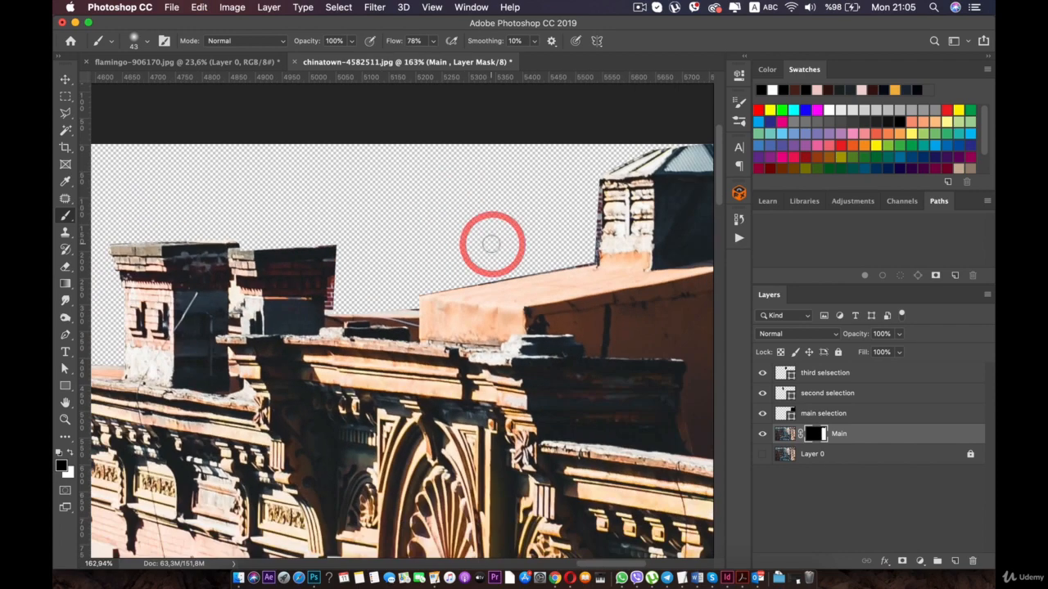
pyautogui.moveTo(398, 255); pyautogui.dragTo(436, 158)
pyautogui.click(372, 220)
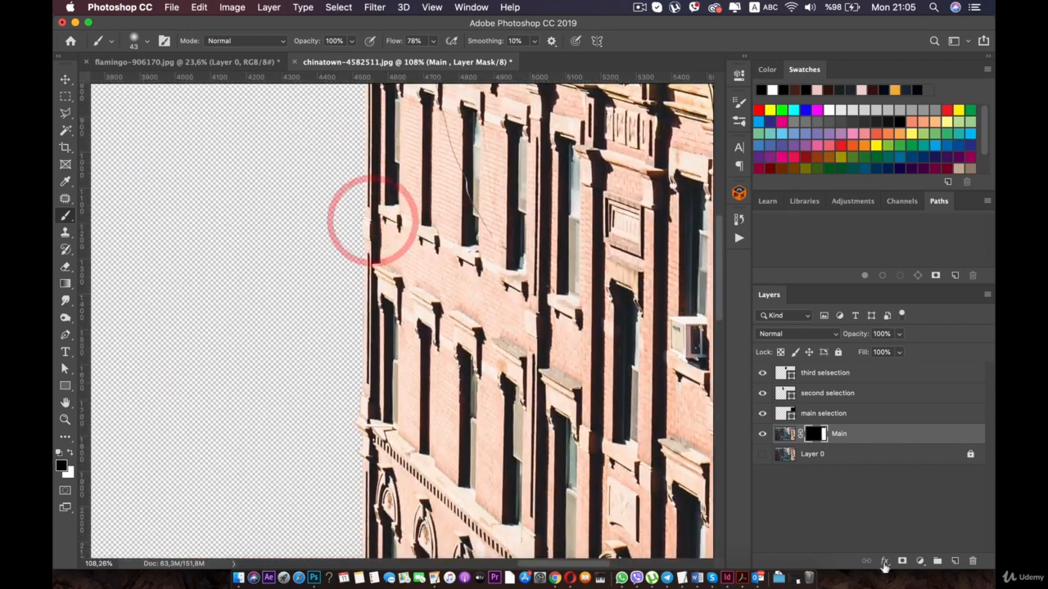
pyautogui.scroll(-3, 402, 320)
pyautogui.doubleClick(815, 434)
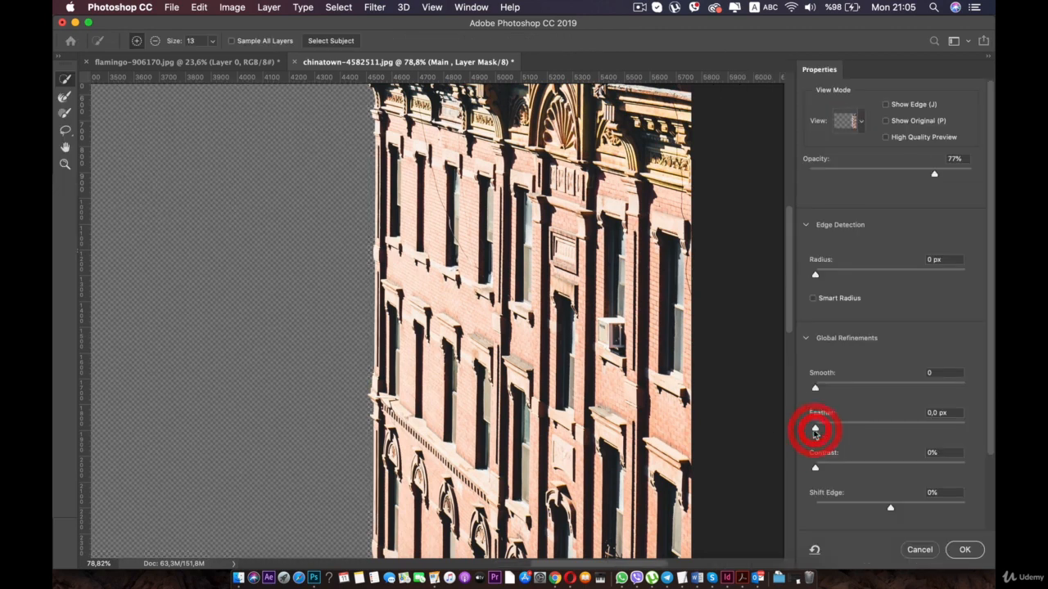
pyautogui.click(911, 550)
# - Hide the masked Main layer and show Layer 0 again
pyautogui.scroll(-4, 459, 217)
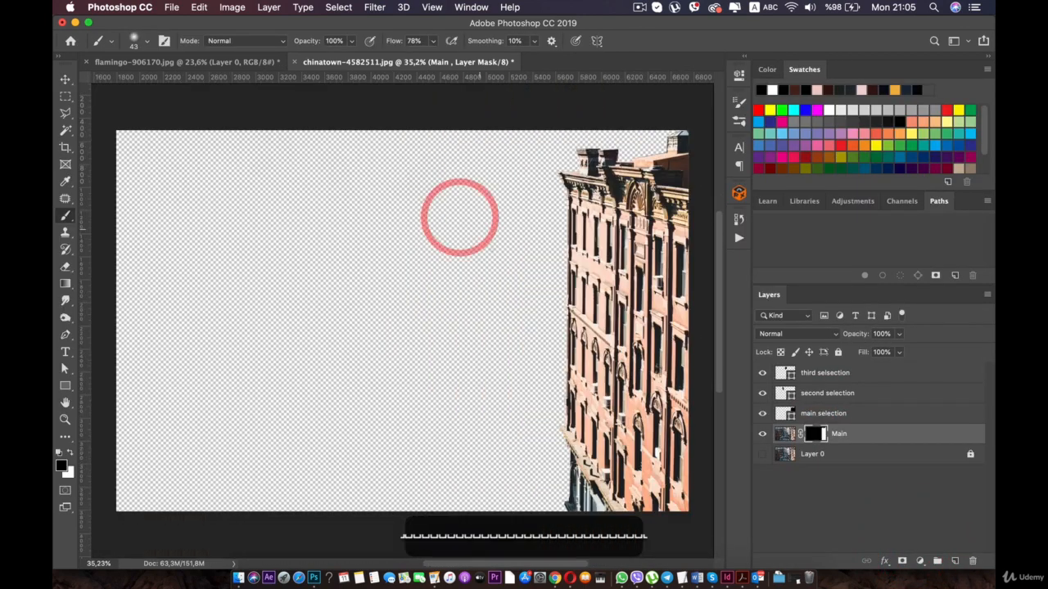
pyautogui.scroll(-1, 459, 217)
pyautogui.click(762, 434)
pyautogui.click(763, 455)
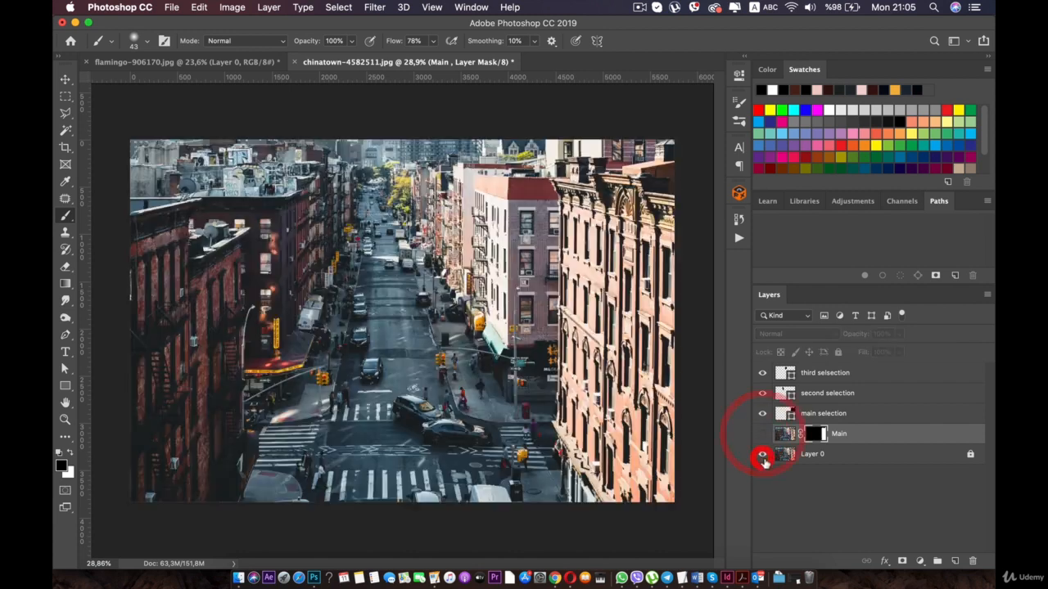
# - Duplicate Layer 0 and rename the copy as second
pyautogui.click(862, 457)
pyautogui.press('super+j')
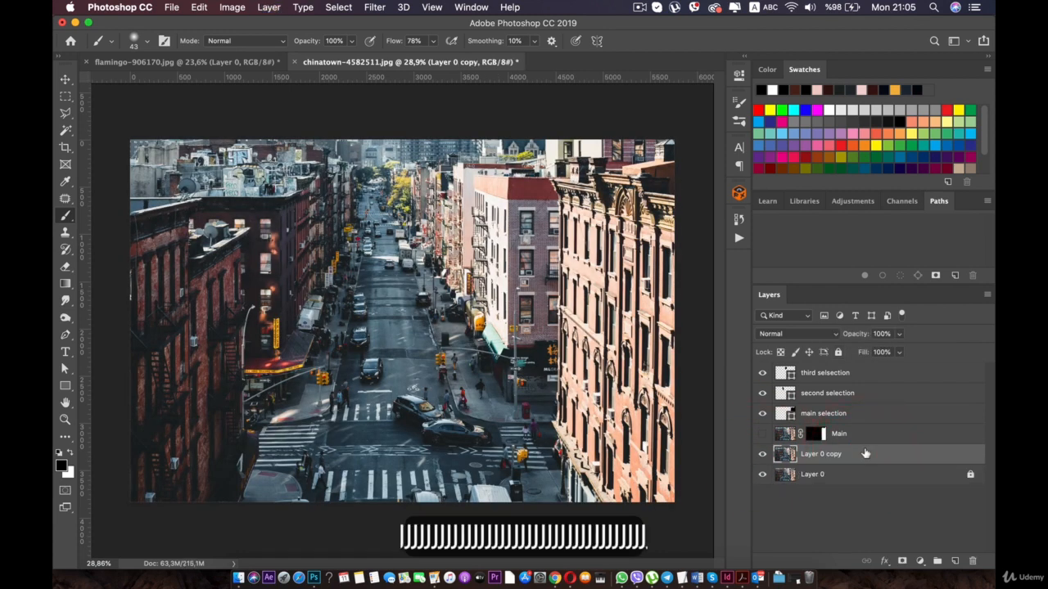
pyautogui.doubleClick(836, 456)
pyautogui.write('s')
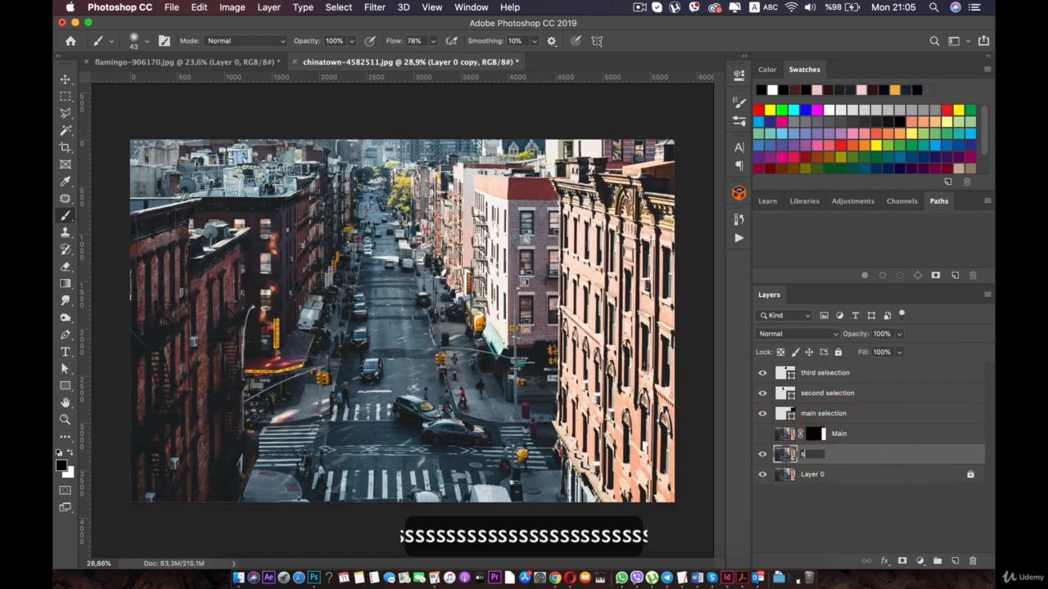
pyautogui.write('econsd')
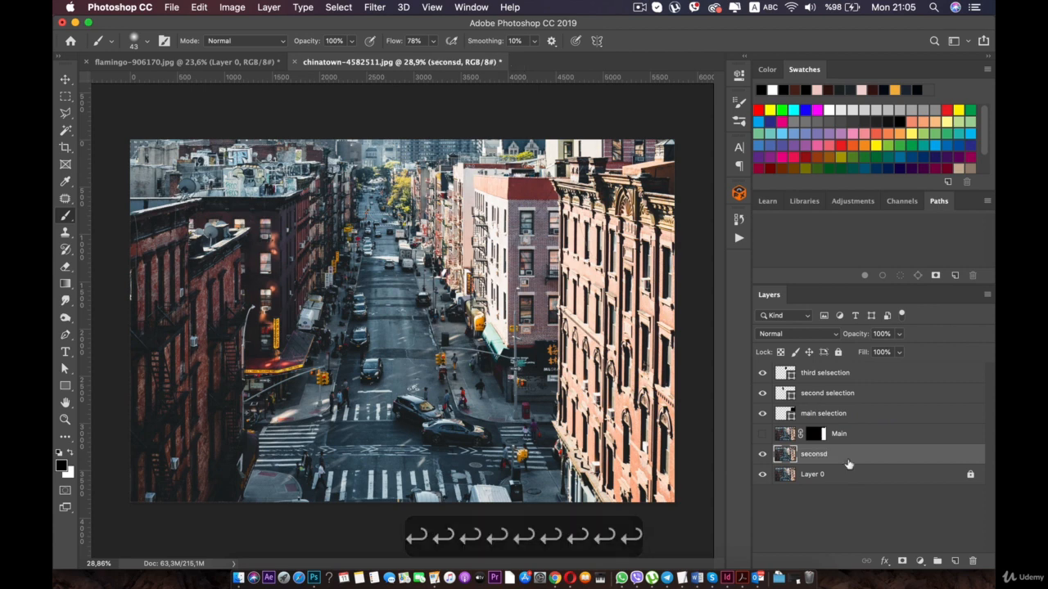
pyautogui.write('sec')
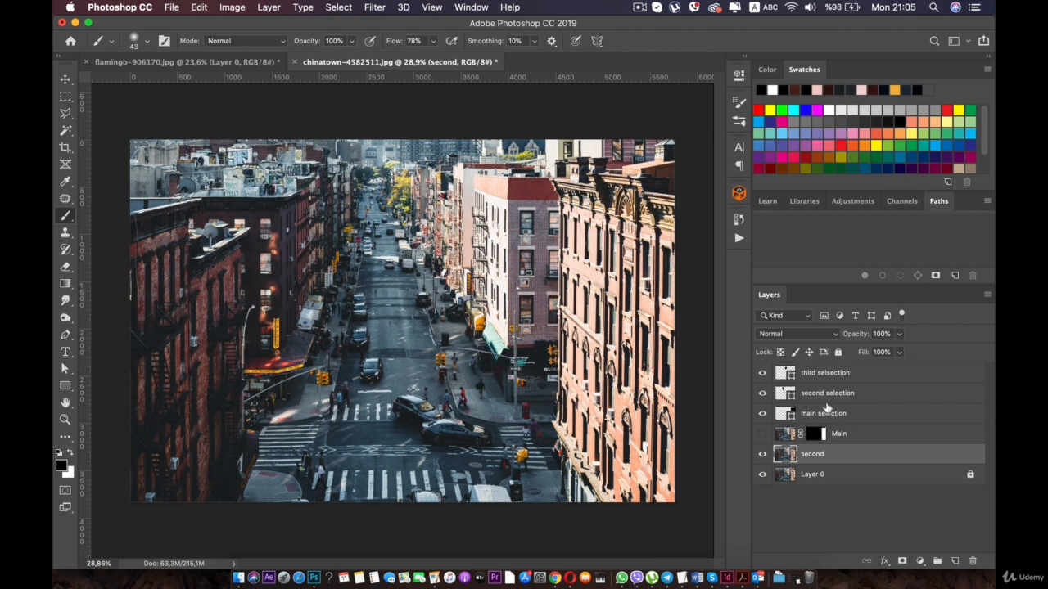
# - Load the second selection shape as a selection and apply it as a layer mask on the second layer
pyautogui.click(815, 393)
pyautogui.keyDown('super'); pyautogui.click(787, 395); pyautogui.keyUp('super')
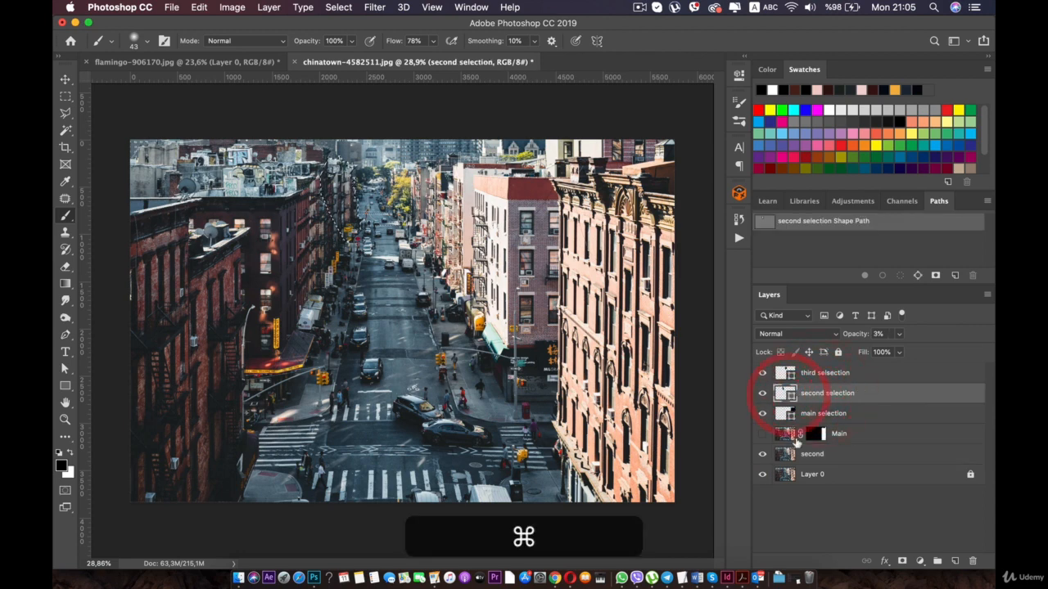
pyautogui.click(810, 456)
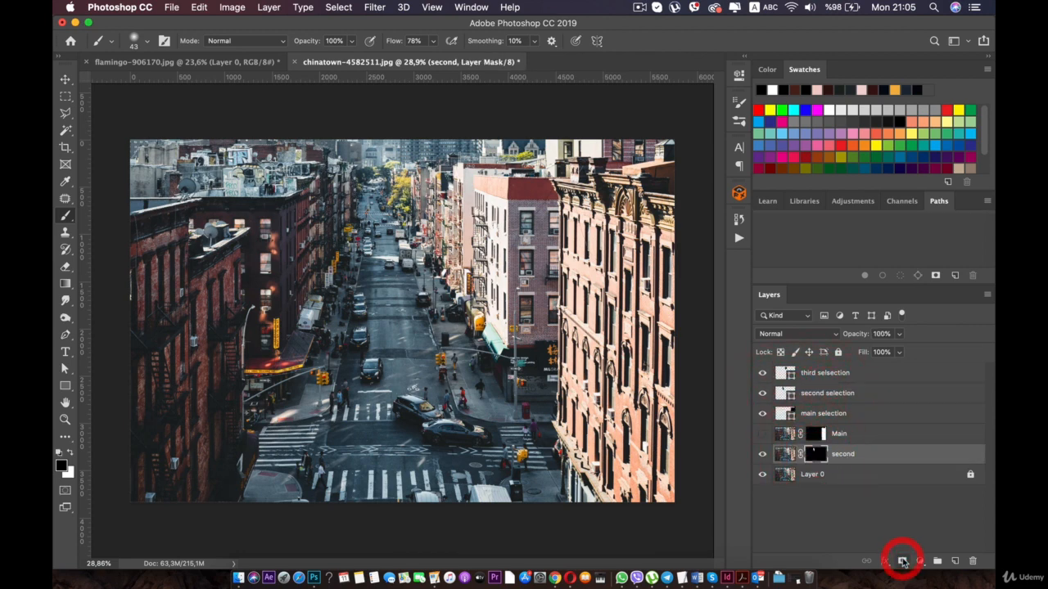
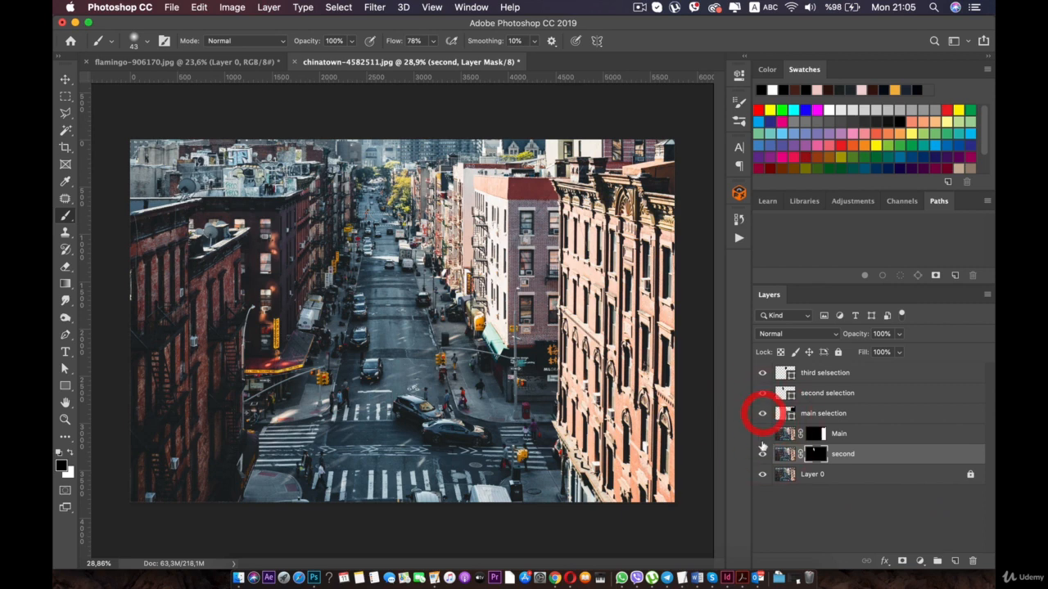
# - Check the Main and second masked cut-outs one at a time, with Layer 0 and the main selection shape hidden
pyautogui.click(762, 453)
pyautogui.click(761, 474)
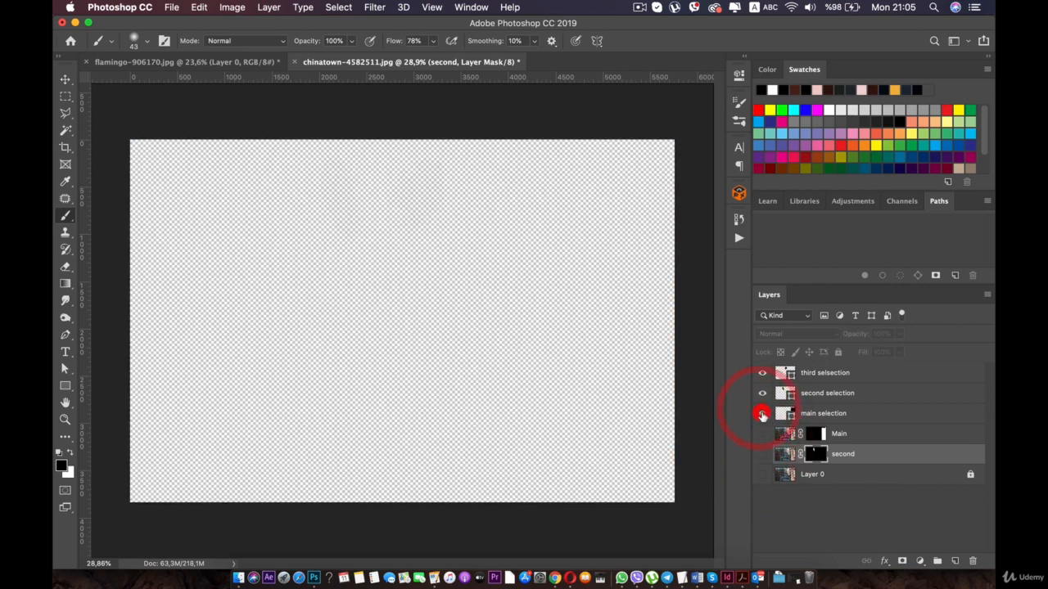
pyautogui.click(762, 434)
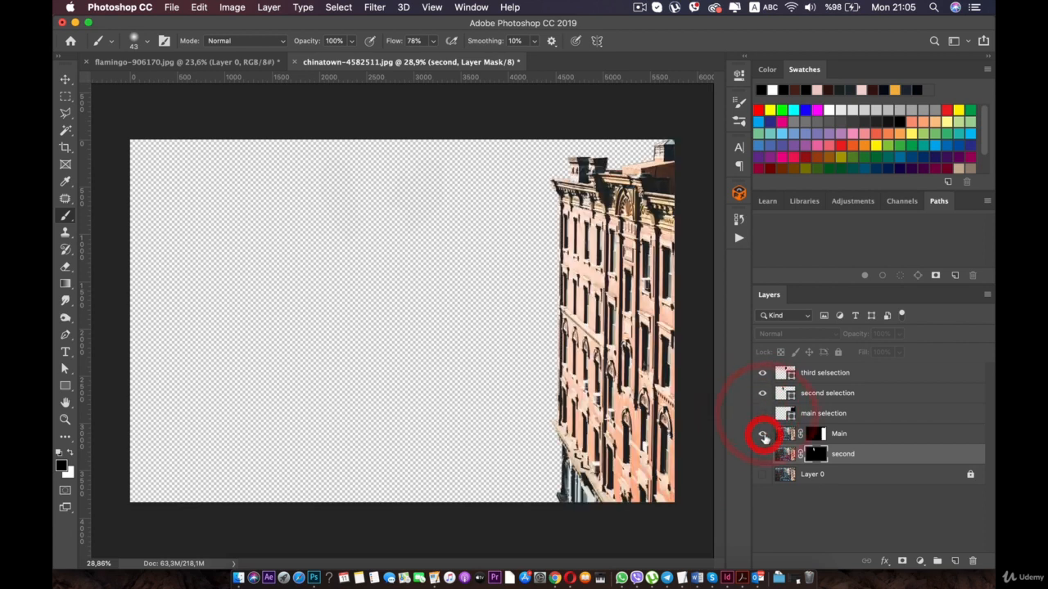
pyautogui.click(762, 434)
pyautogui.click(762, 454)
pyautogui.click(762, 453)
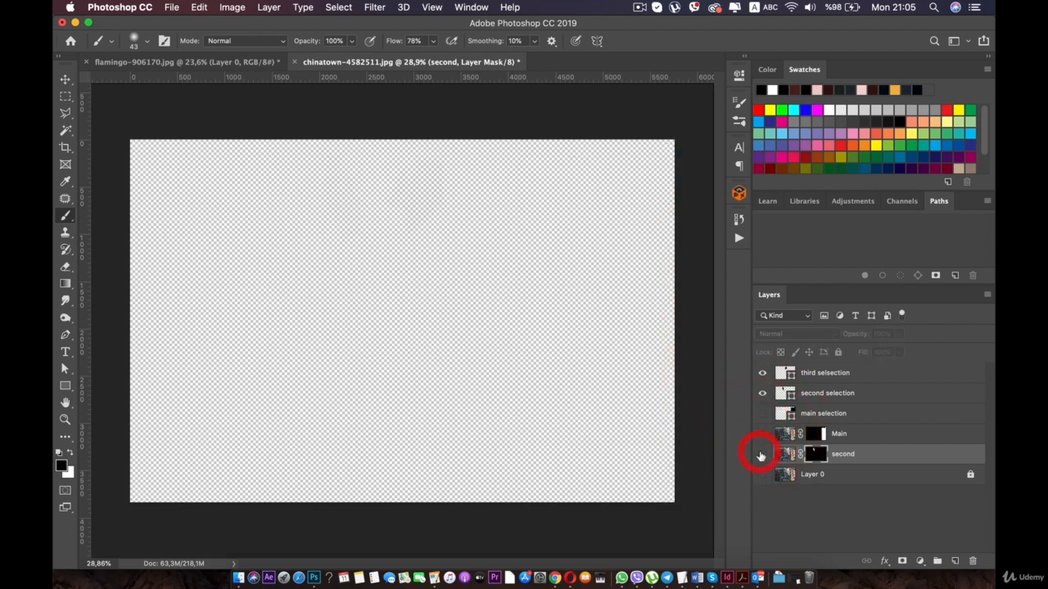
pyautogui.click(762, 454)
pyautogui.click(762, 453)
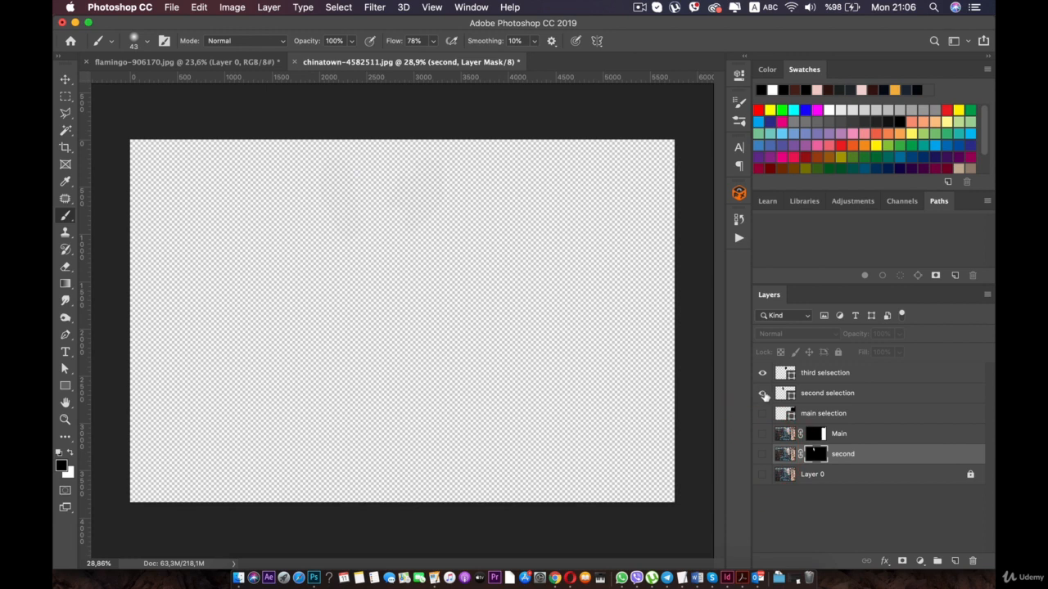
# - Show Layer 0 again, duplicate it, and rename the copy as Third
pyautogui.click(762, 474)
pyautogui.click(827, 474)
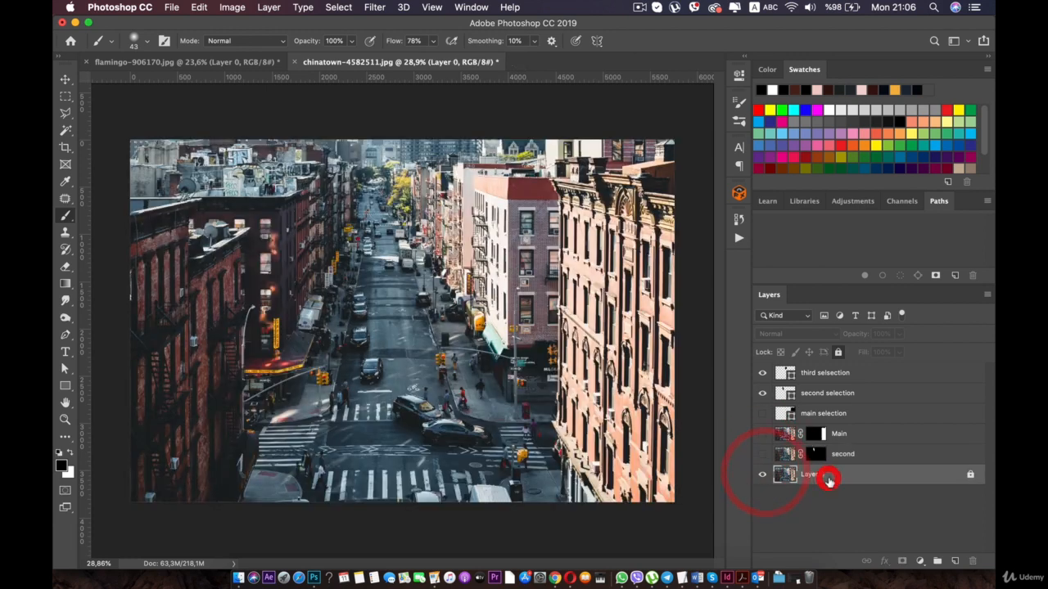
pyautogui.press('super+j')
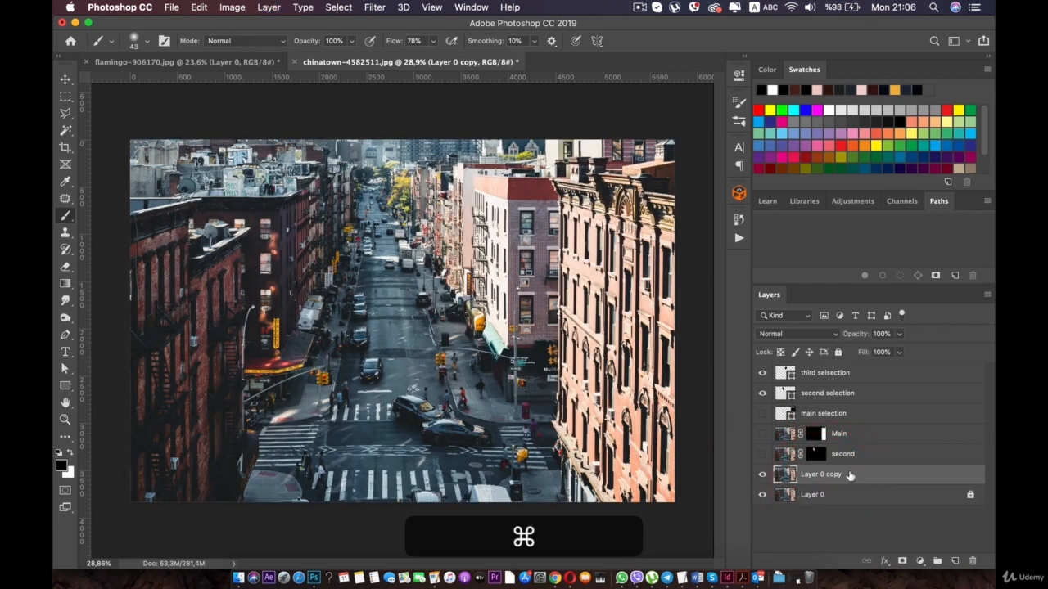
pyautogui.click(843, 473)
pyautogui.write('Third')
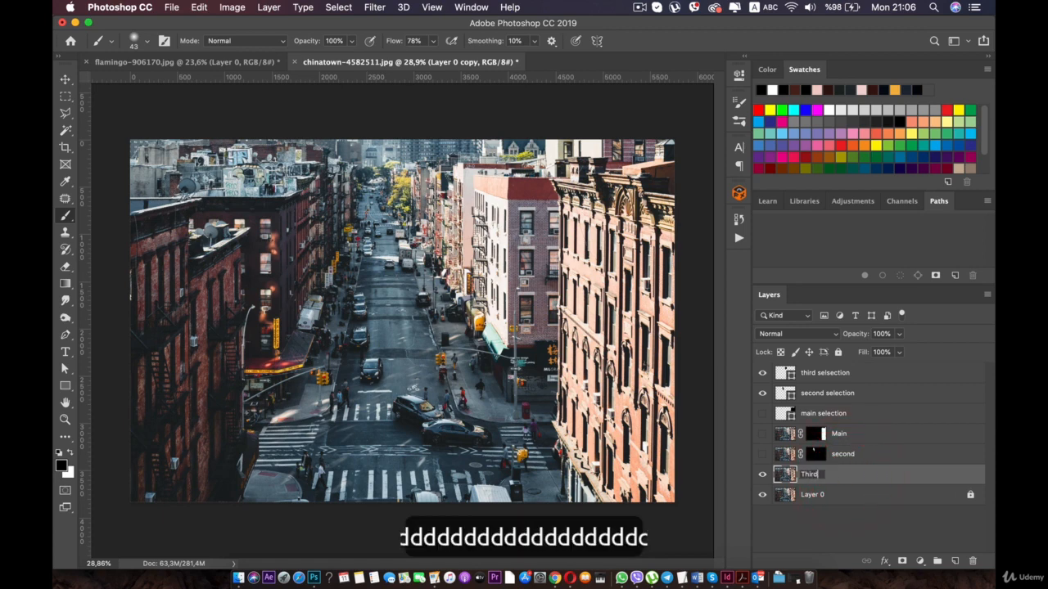
pyautogui.press('Return')
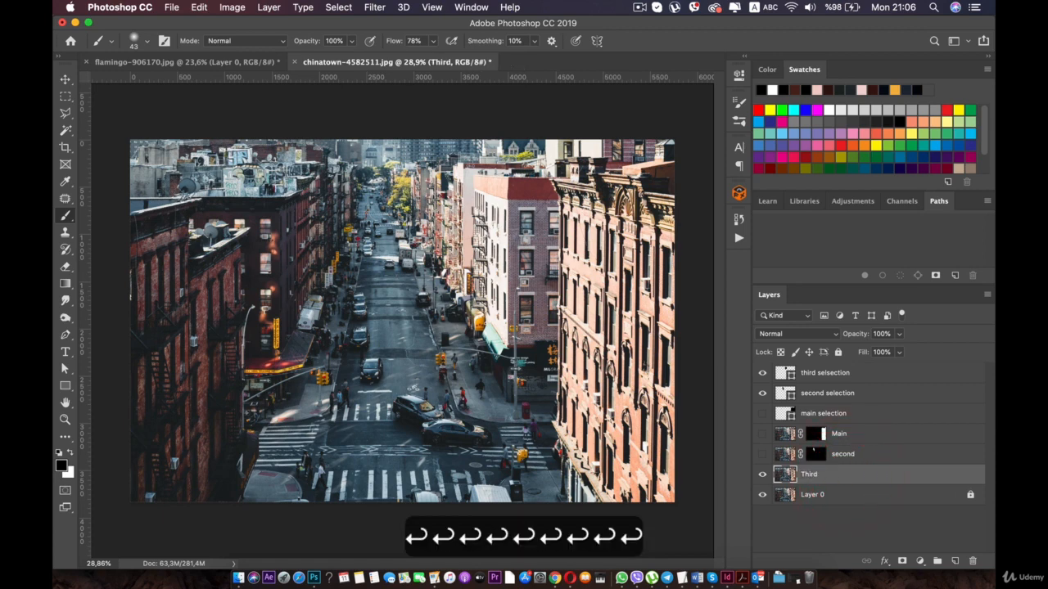
# - Load the third selection shape as a selection and apply it as a layer mask on the Third layer
pyautogui.click(832, 376)
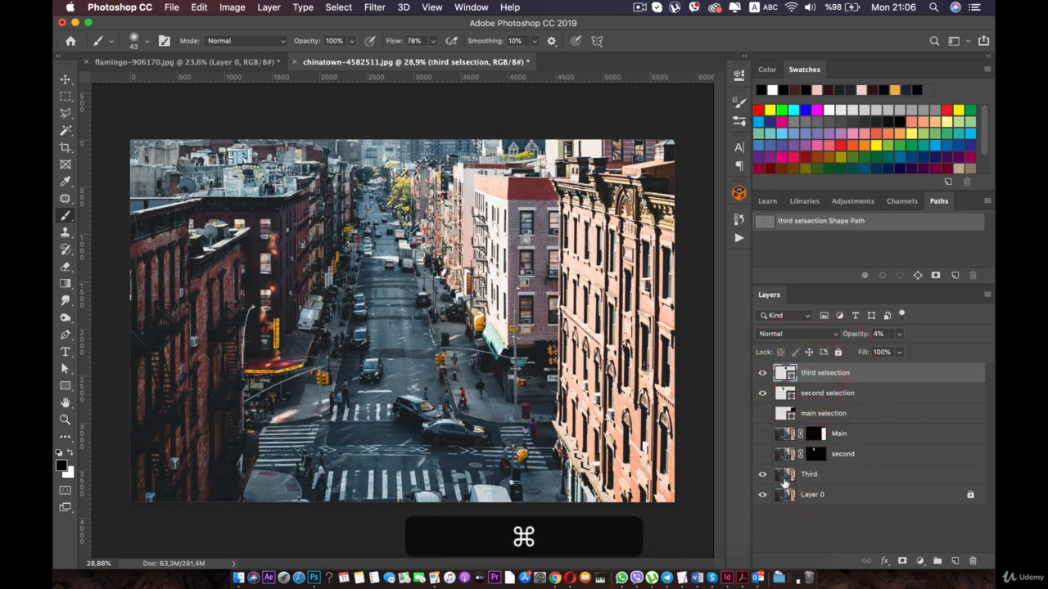
pyautogui.click(820, 478)
pyautogui.click(902, 561)
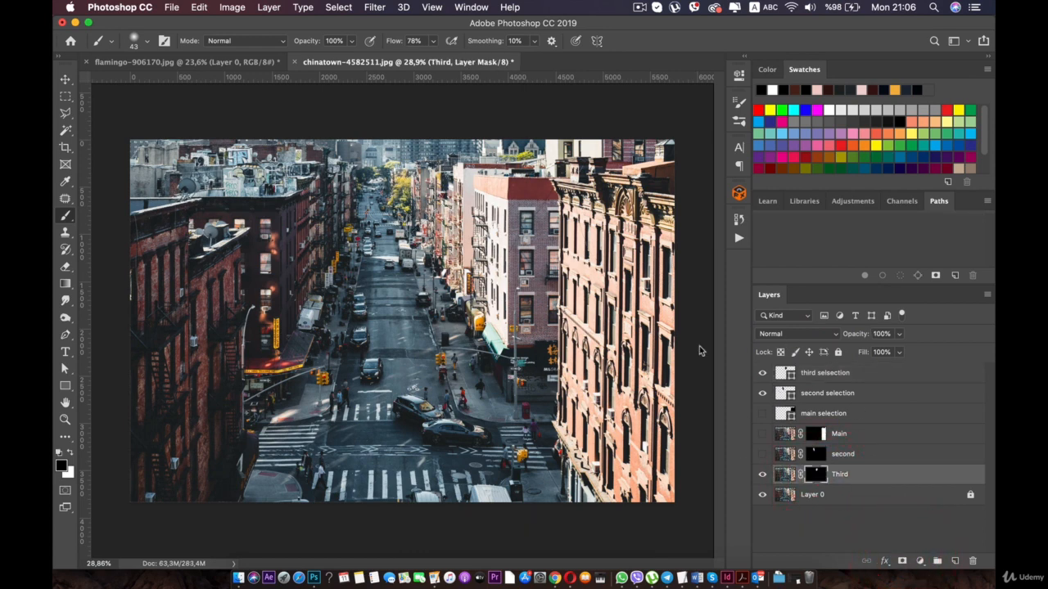
# - Show the Main and second layers again, and rename Layer 0 as BG
pyautogui.click(762, 434)
pyautogui.click(762, 454)
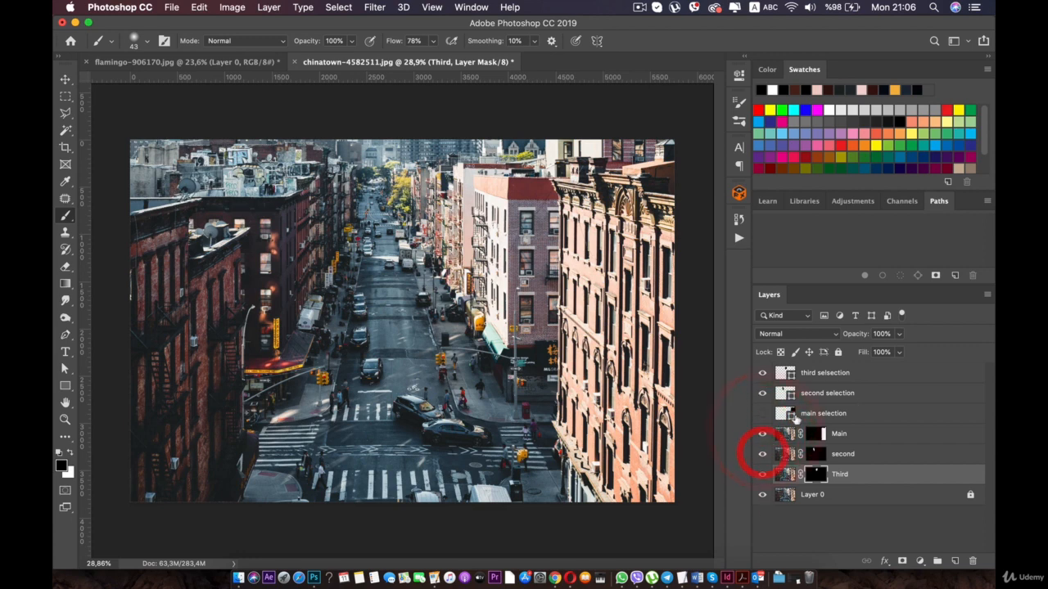
pyautogui.click(819, 495)
pyautogui.doubleClick(817, 496)
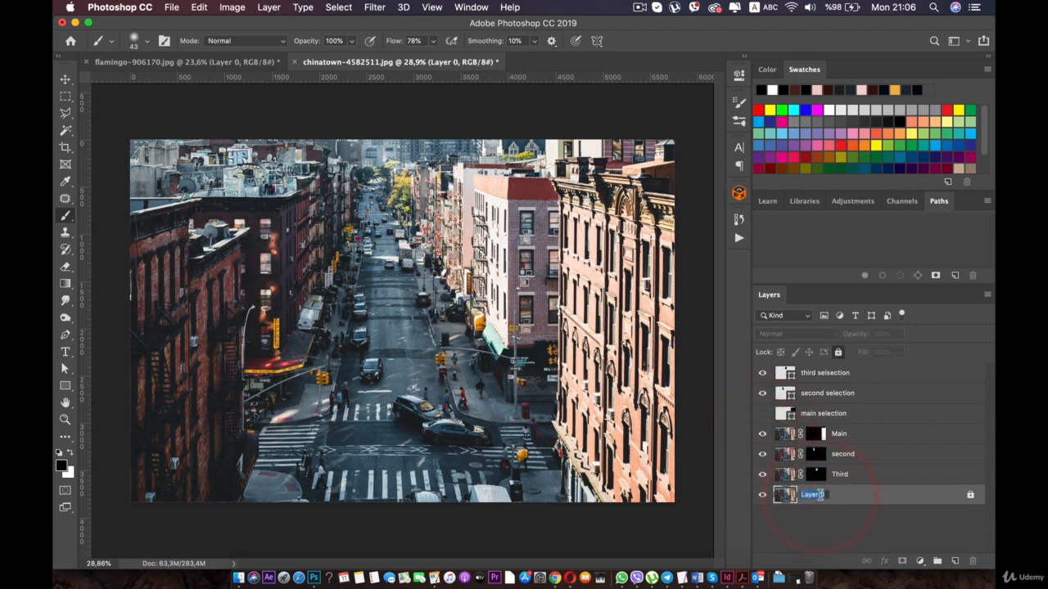
pyautogui.write('BG')
pyautogui.press('Return')
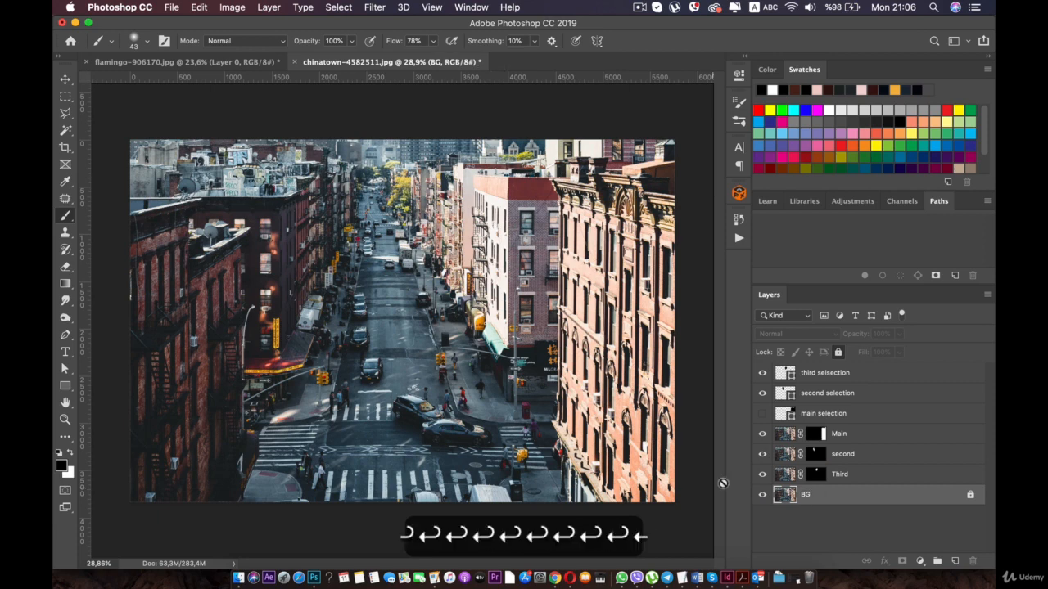
# - Group the main, second and third selection shape layers as Selection, and place the group hidden below the BG layer
pyautogui.click(843, 415)
pyautogui.click(764, 414)
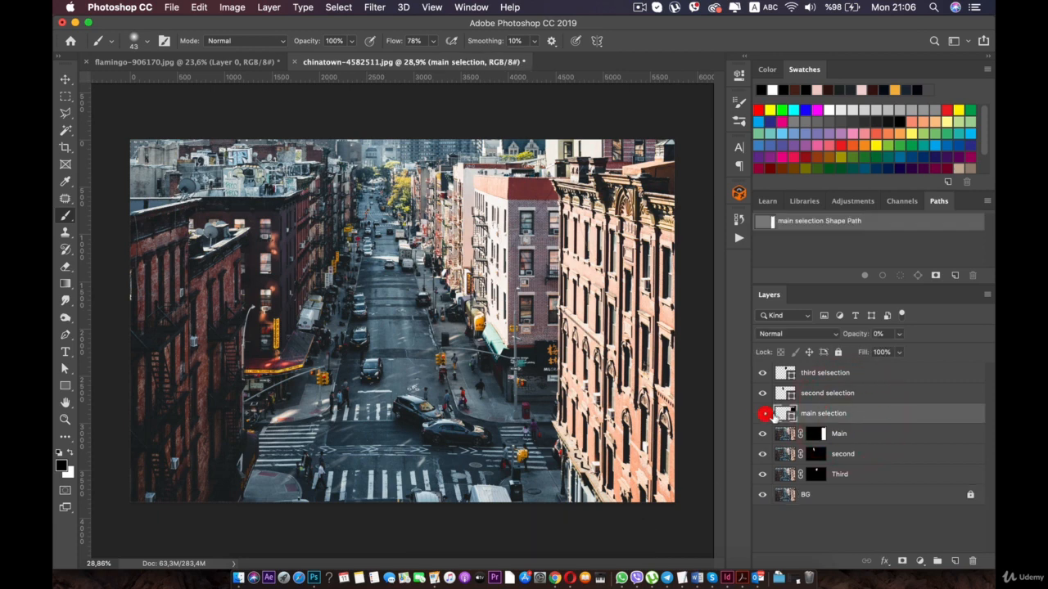
pyautogui.keyDown('shift'); pyautogui.click(825, 394); pyautogui.keyUp('shift')
pyautogui.keyDown('shift'); pyautogui.click(824, 374); pyautogui.keyUp('shift')
pyautogui.rightClick(823, 376)
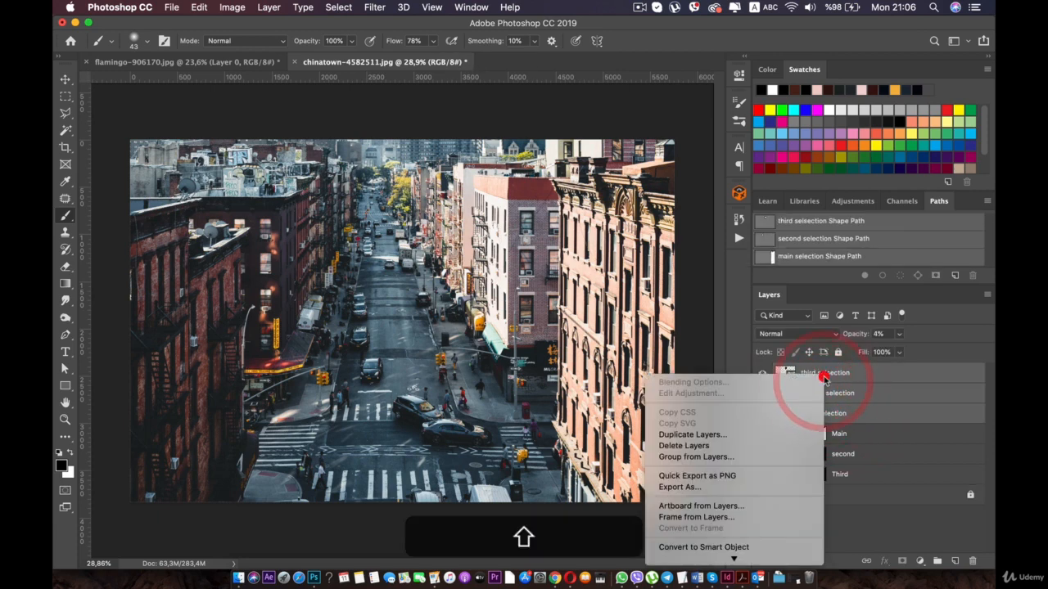
pyautogui.click(705, 456)
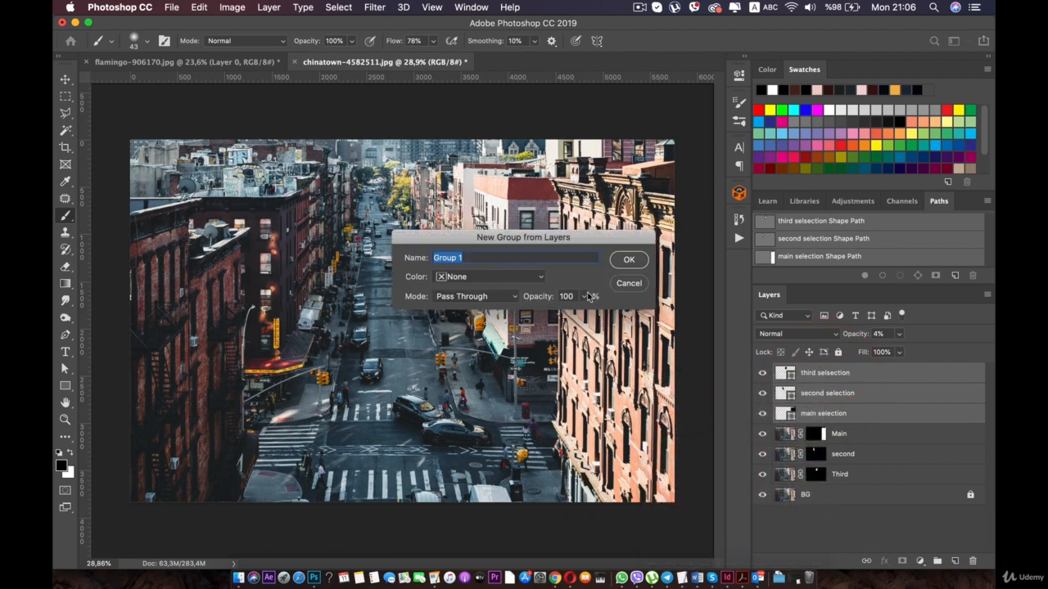
pyautogui.write('Sece')
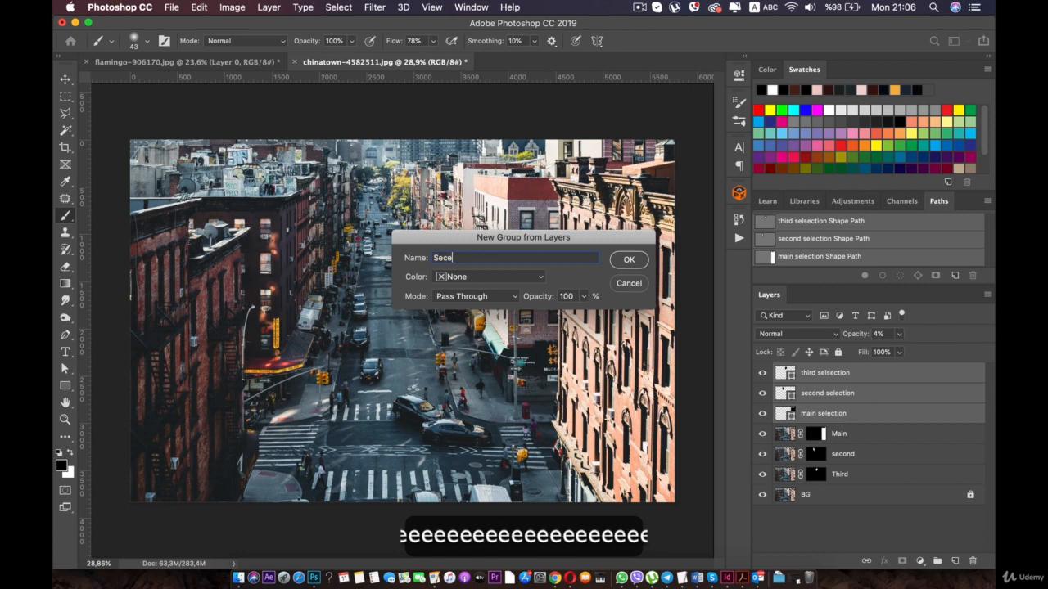
pyautogui.press('BackSpace')
pyautogui.press('BackSpace')
pyautogui.write('lection')
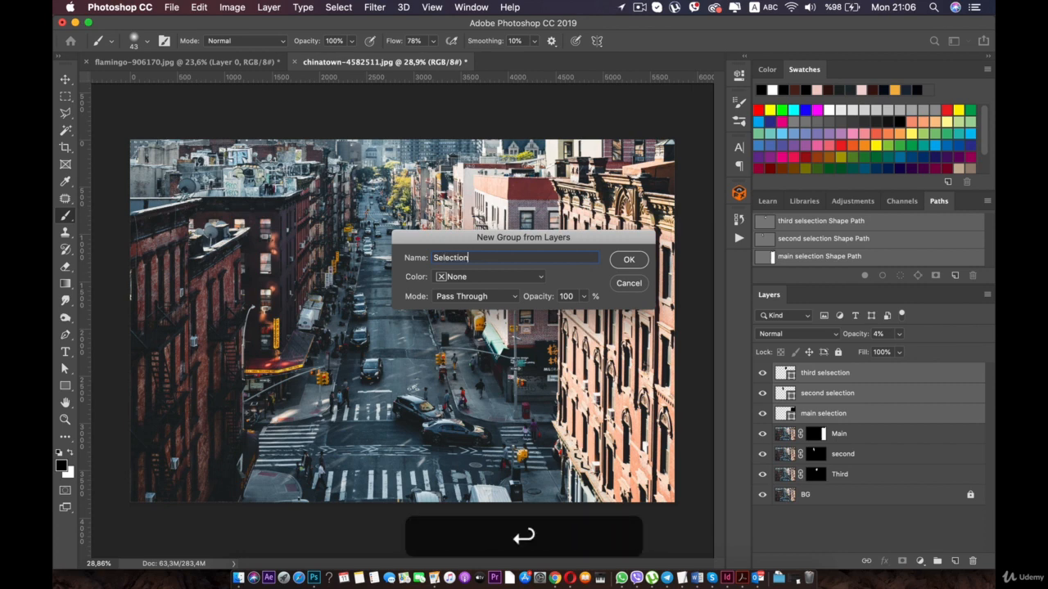
pyautogui.press('Return')
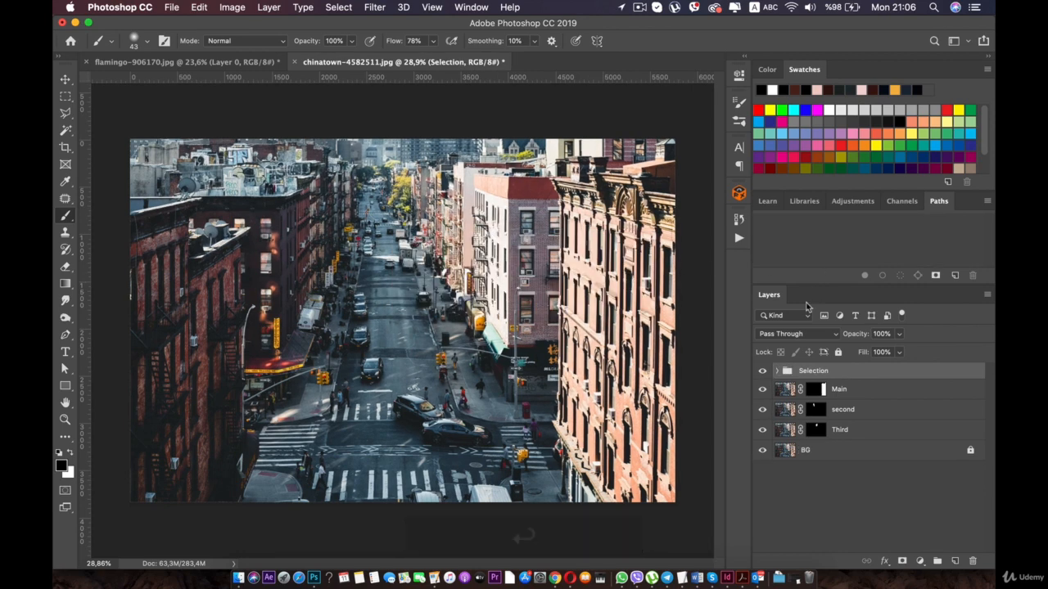
pyautogui.moveTo(773, 375); pyautogui.dragTo(814, 487)
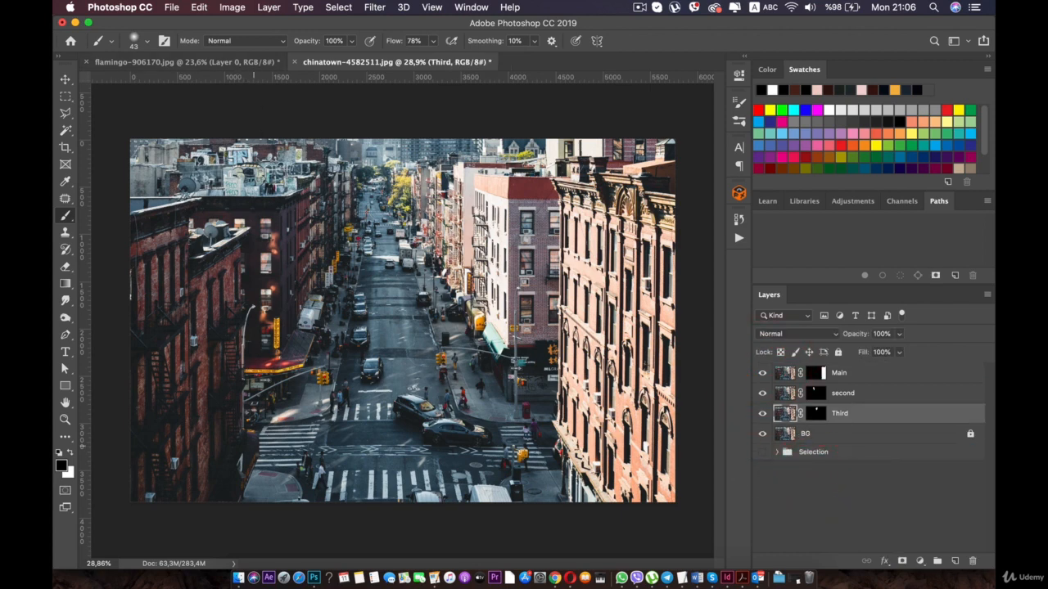
# - Preview flamingo-400340.jpg in Finder's Mega Flamingo folder and open it with Adobe Photoshop CC 2019
pyautogui.click(238, 577)
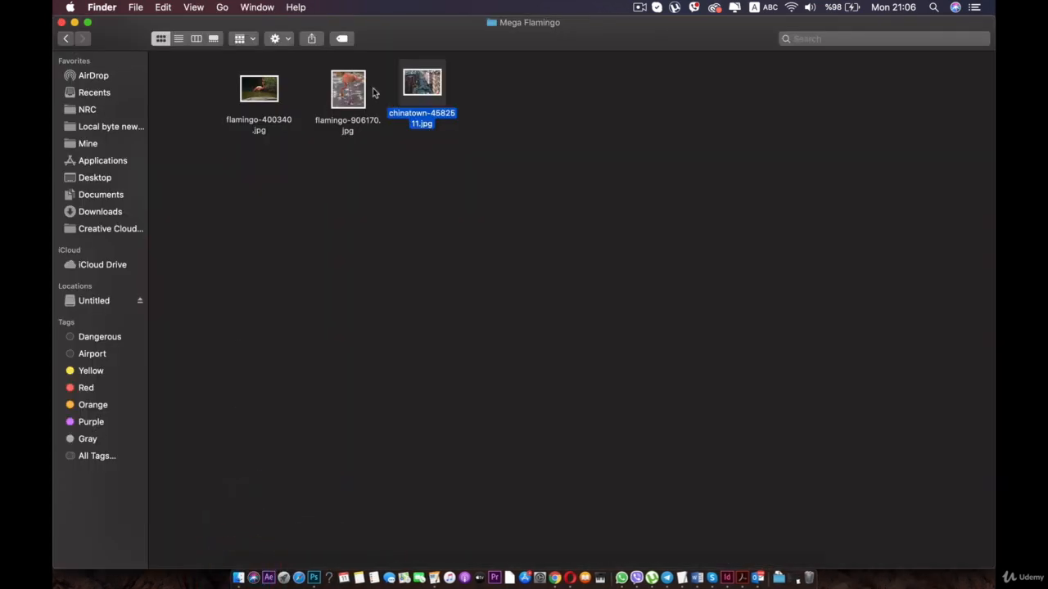
pyautogui.click(259, 89)
pyautogui.press('space')
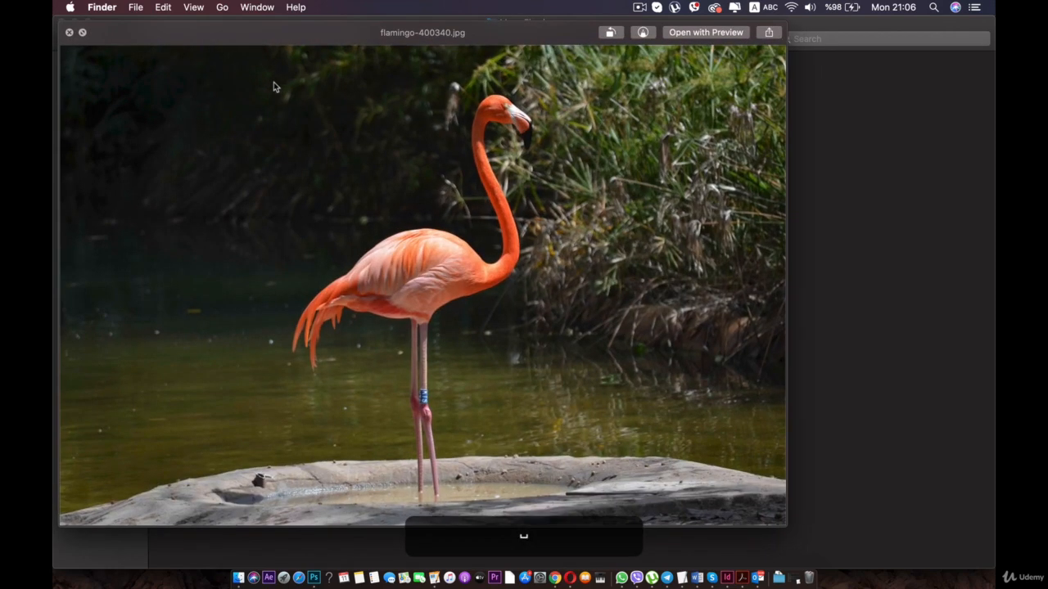
pyautogui.press('space')
pyautogui.rightClick(273, 82)
pyautogui.moveTo(312, 111)
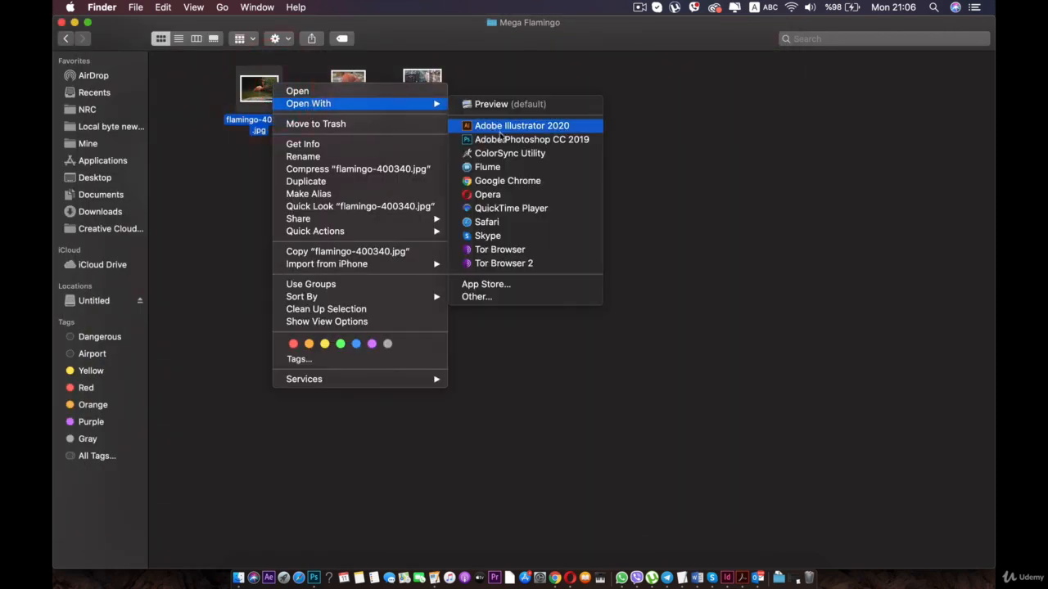
pyautogui.click(501, 140)
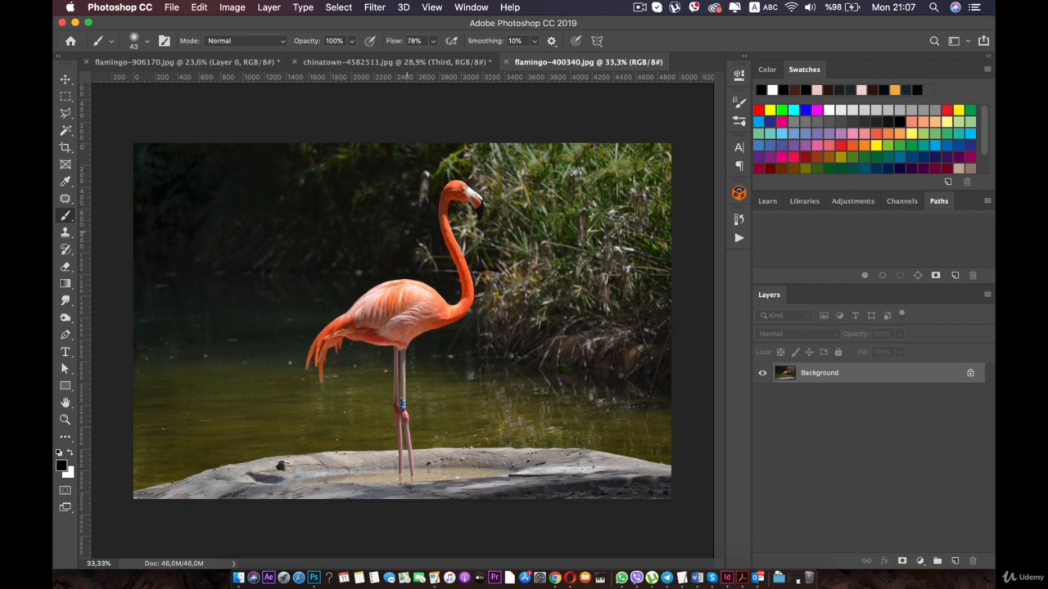
# - Start a Pen tool shape with its first anchor on the outer edge of the flamingo's left-hand leg at the waterline
pyautogui.scroll(5, 376, 303)
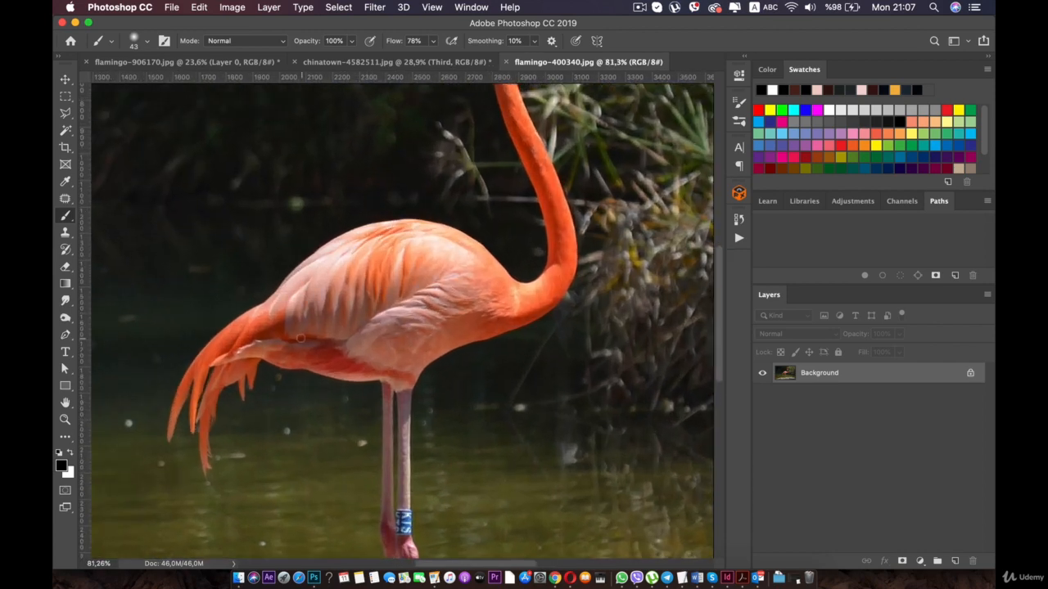
pyautogui.scroll(-5, 301, 338)
pyautogui.scroll(3, 346, 104)
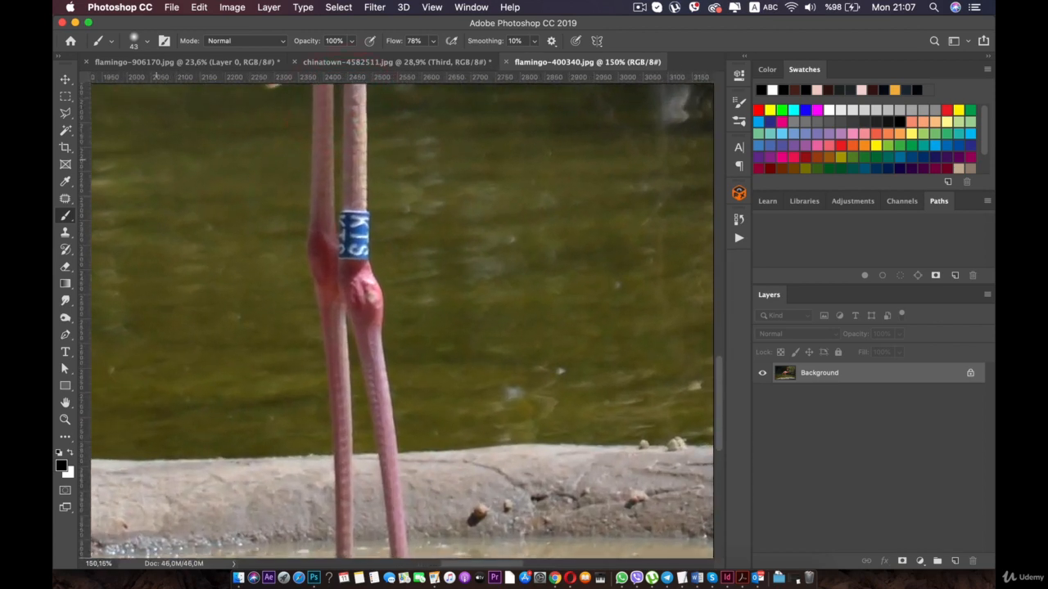
pyautogui.scroll(1, 154, 224)
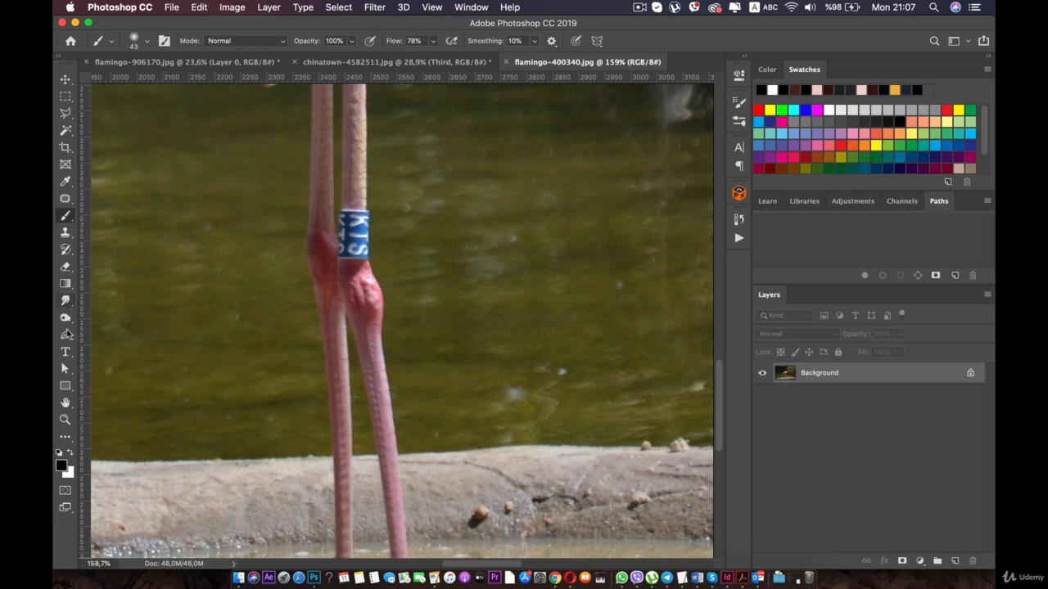
pyautogui.click(66, 335)
pyautogui.scroll(-5, 289, 217)
pyautogui.scroll(1, 288, 217)
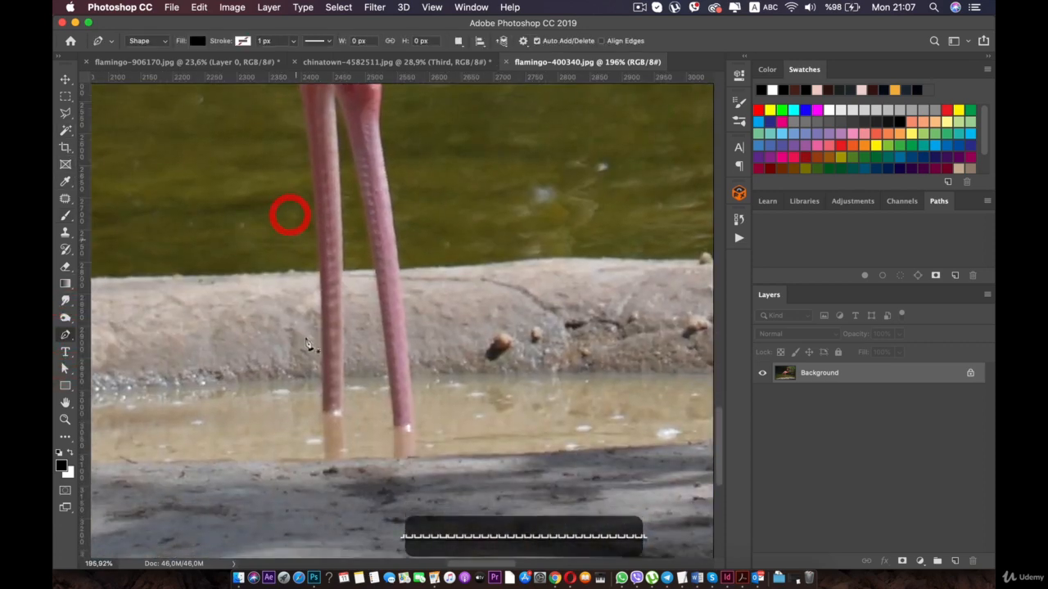
pyautogui.scroll(3, 307, 344)
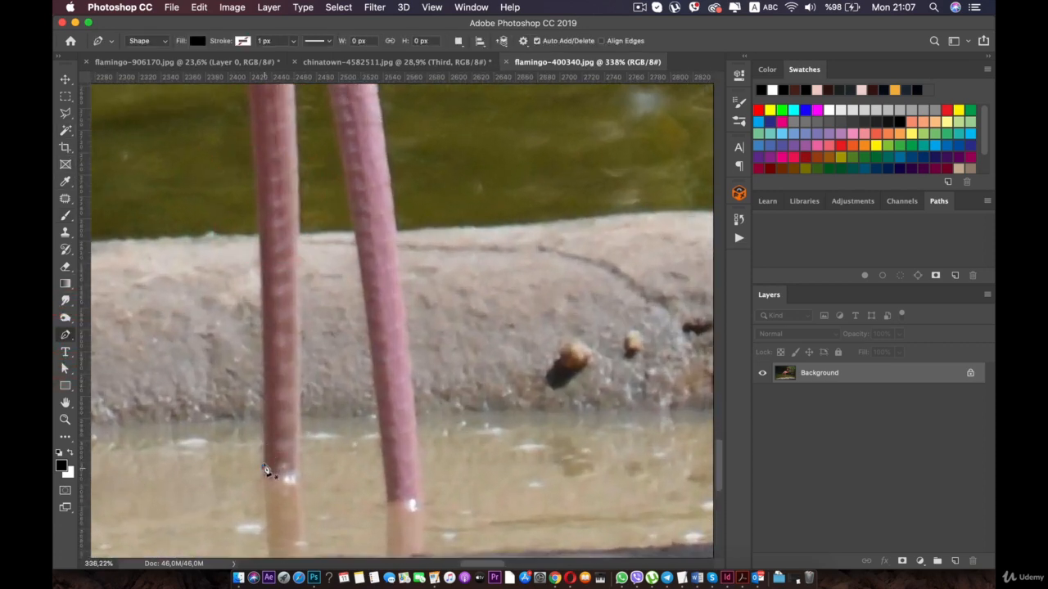
pyautogui.click(264, 469)
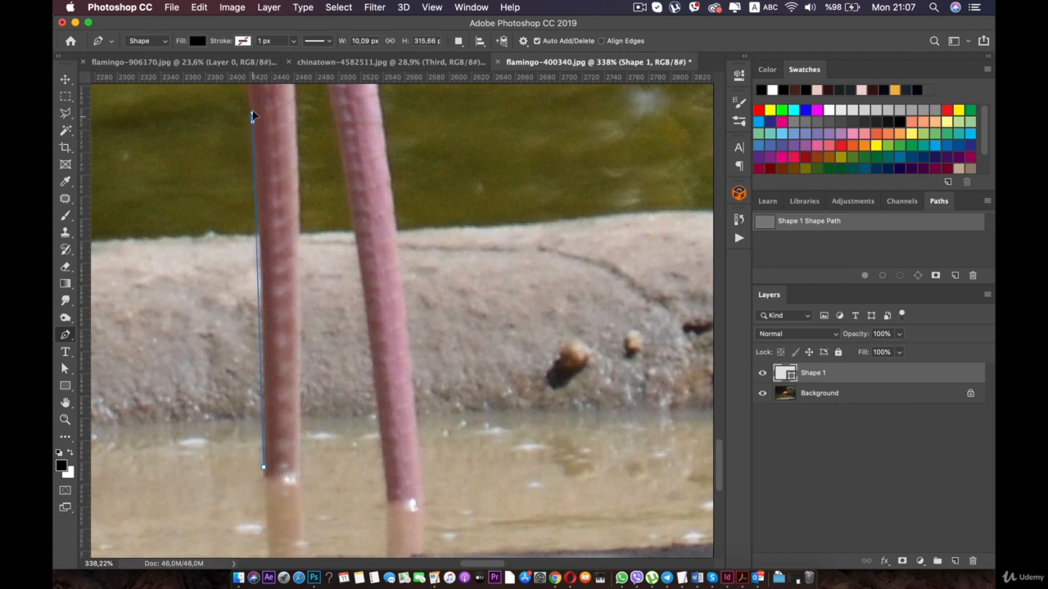
pyautogui.moveTo(249, 98); pyautogui.dragTo(245, 72)
pyautogui.press('space')
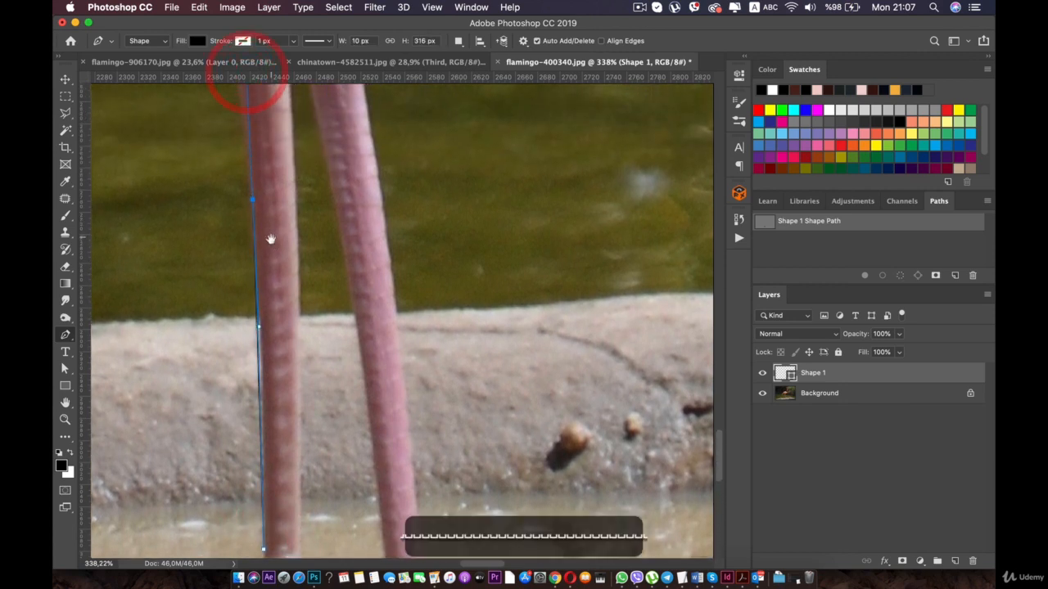
pyautogui.press('super+z')
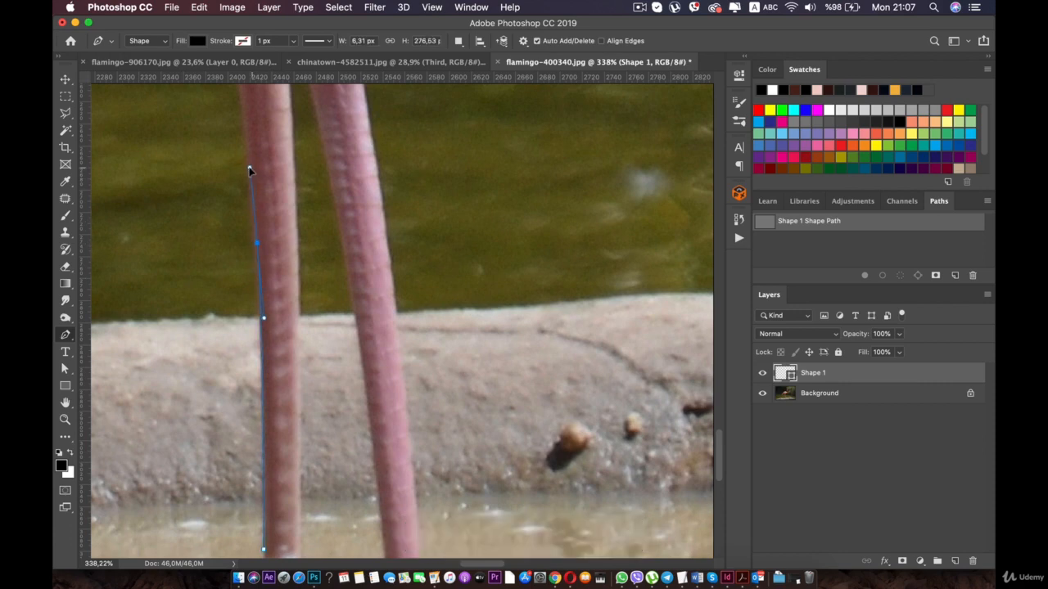
# - Trace the outer edge of the left-hand leg with curved Pen points up to just below the knee joint
pyautogui.press('space')
pyautogui.moveTo(253, 150); pyautogui.dragTo(270, 326)
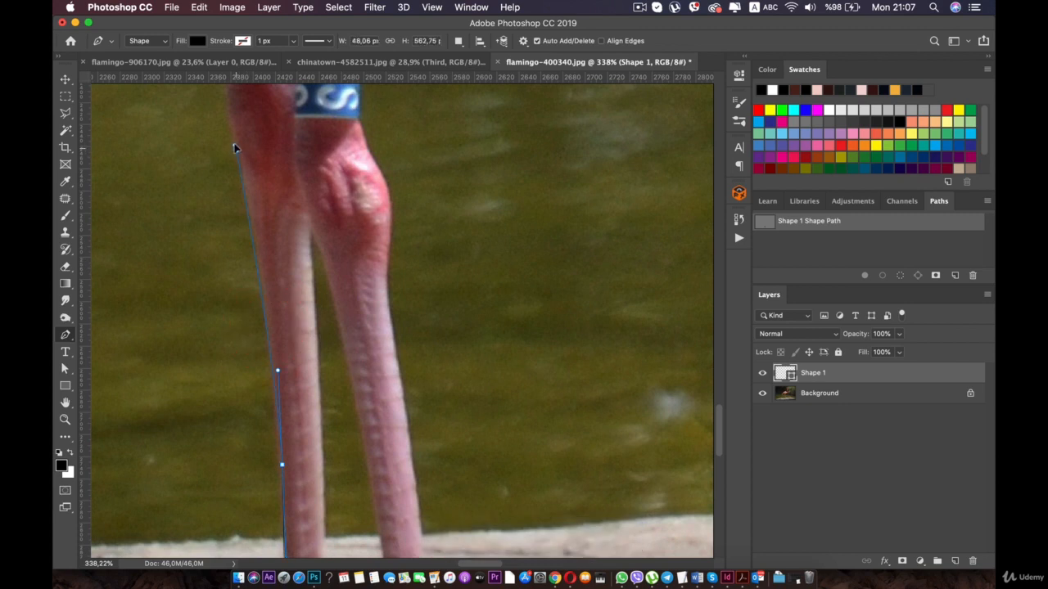
pyautogui.press('space')
pyautogui.moveTo(227, 131); pyautogui.dragTo(288, 424)
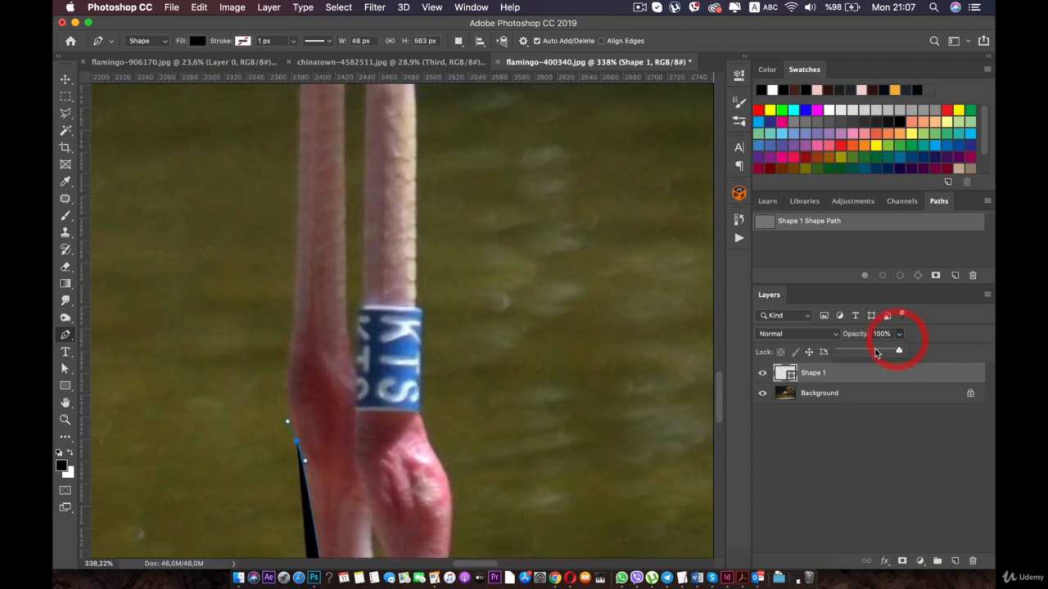
# - Lower the Shape 1 layer's opacity to 12% and trace the left-hand leg's outer edge from the knee up to the belly
pyautogui.moveTo(898, 347); pyautogui.dragTo(846, 357)
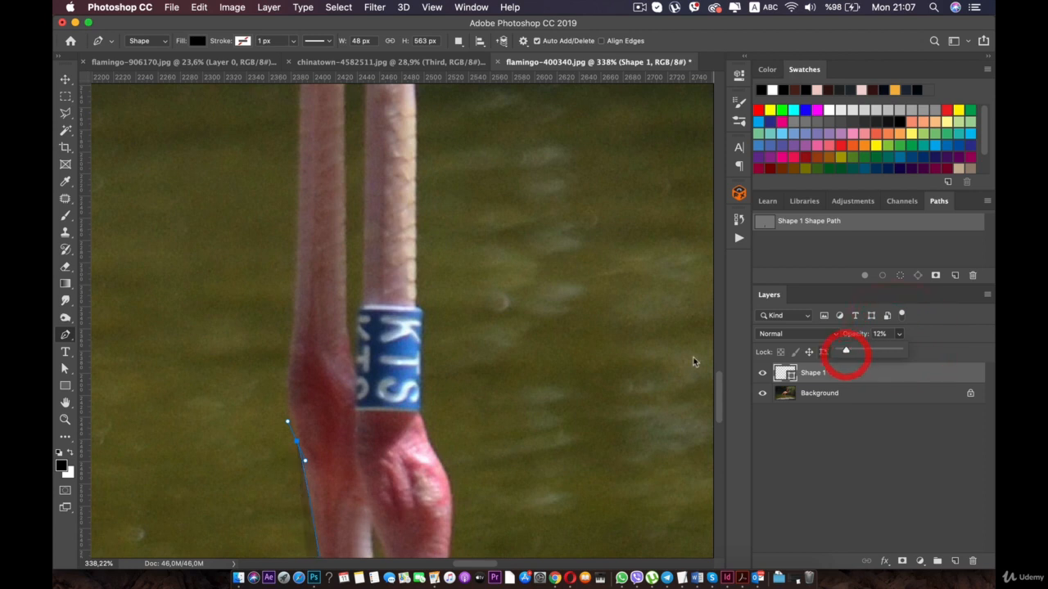
pyautogui.click(289, 374)
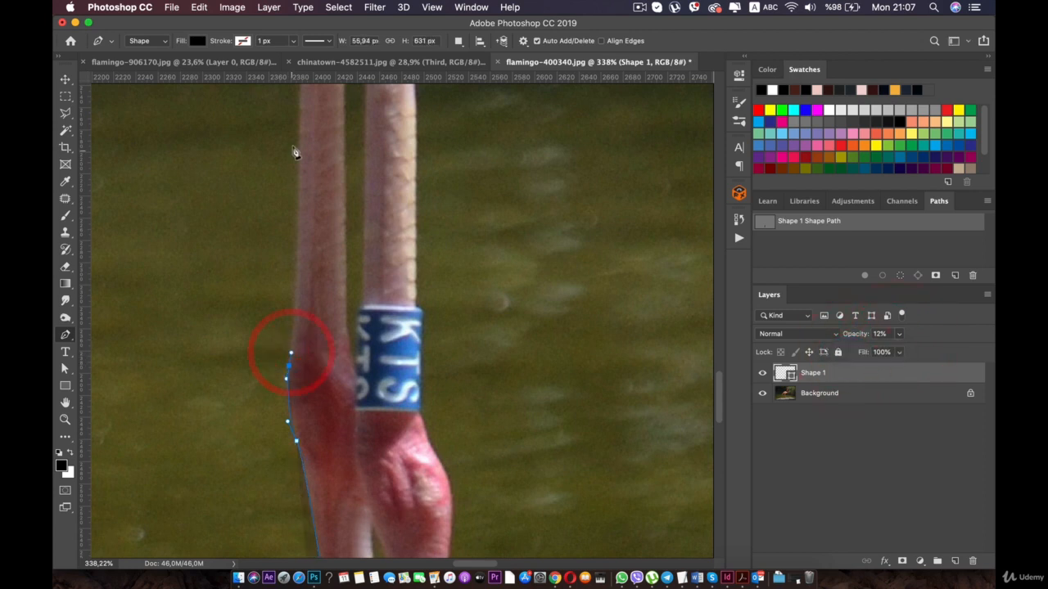
pyautogui.press('space')
pyautogui.moveTo(300, 122); pyautogui.dragTo(318, 358)
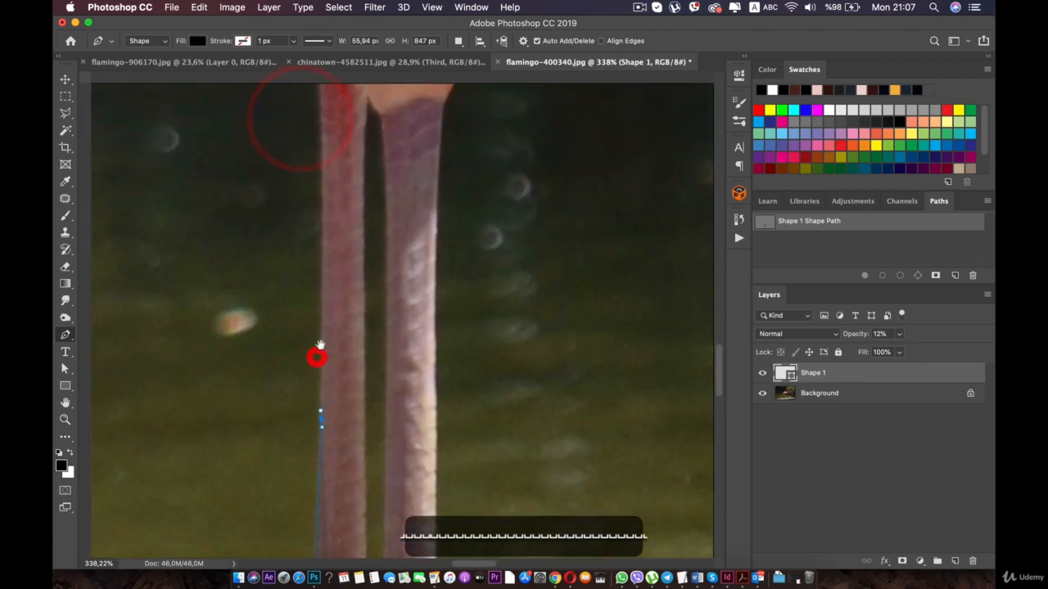
pyautogui.click(326, 154)
pyautogui.click(314, 97)
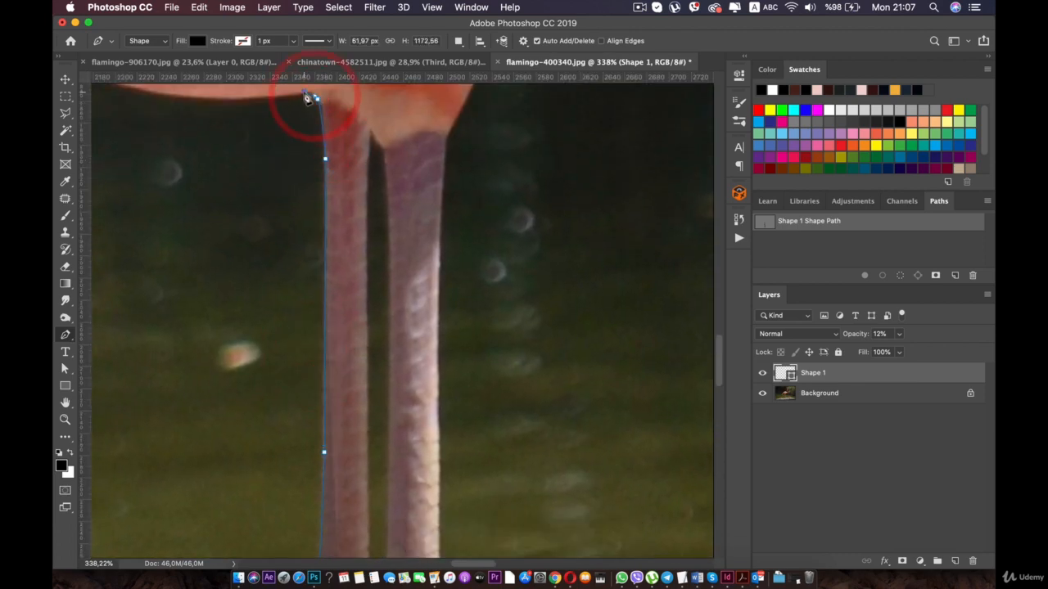
# - Continue the Pen outline along the underside of the flamingo's belly to where the first short tail feather hangs down
pyautogui.press('space')
pyautogui.moveTo(307, 98); pyautogui.dragTo(478, 259)
pyautogui.moveTo(308, 248); pyautogui.dragTo(288, 246)
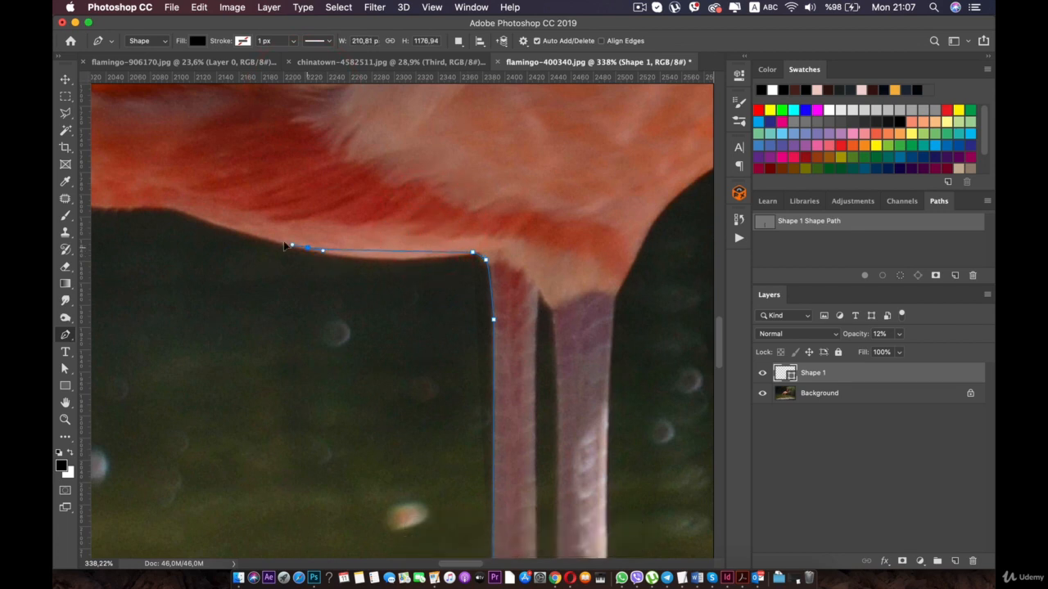
pyautogui.click(229, 229)
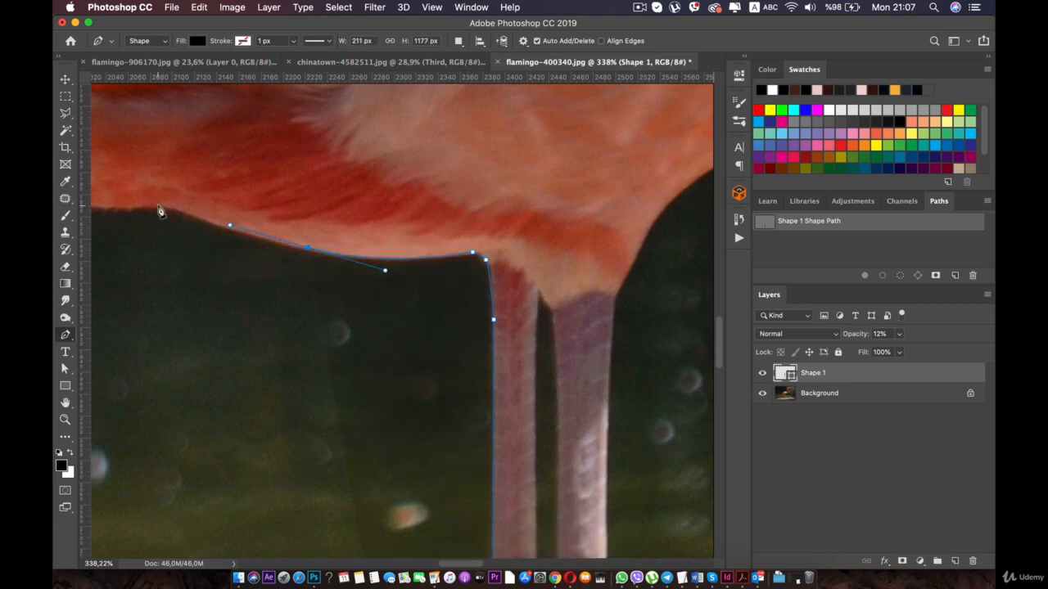
pyautogui.press('space')
pyautogui.moveTo(152, 203); pyautogui.dragTo(468, 236)
pyautogui.press('space')
pyautogui.moveTo(611, 252); pyautogui.dragTo(529, 240)
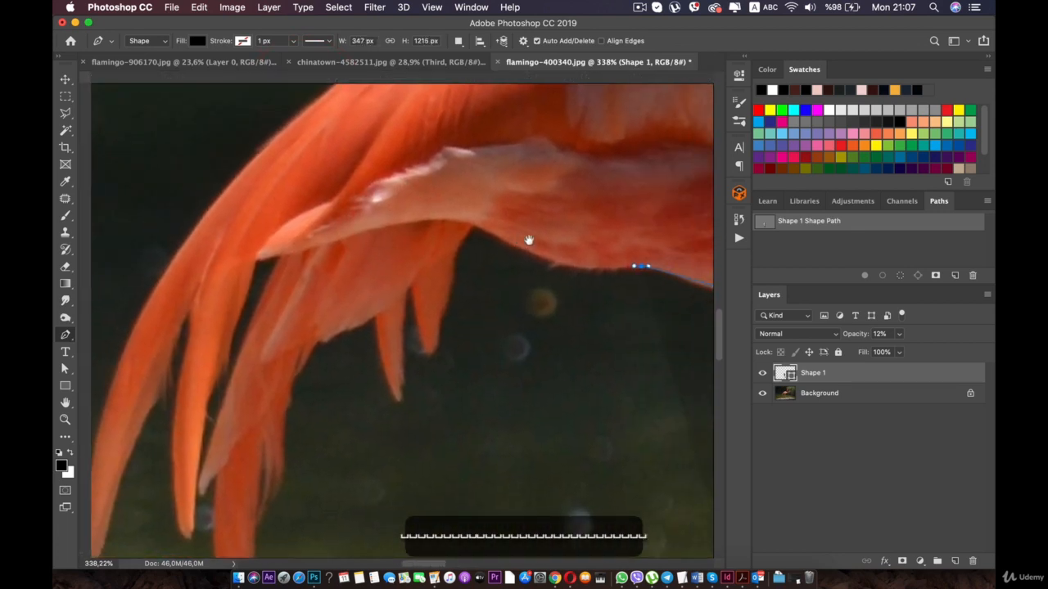
pyautogui.moveTo(463, 246); pyautogui.dragTo(396, 267)
pyautogui.click(409, 222)
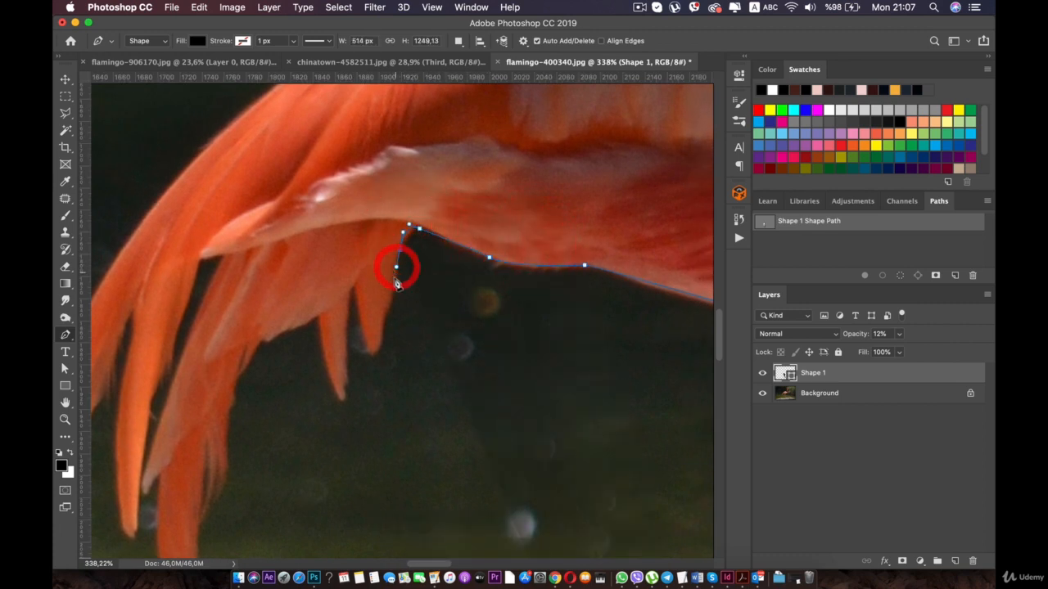
# - Trace around the two short pointed feathers under the tail with curved Pen points
pyautogui.moveTo(382, 329); pyautogui.dragTo(373, 352)
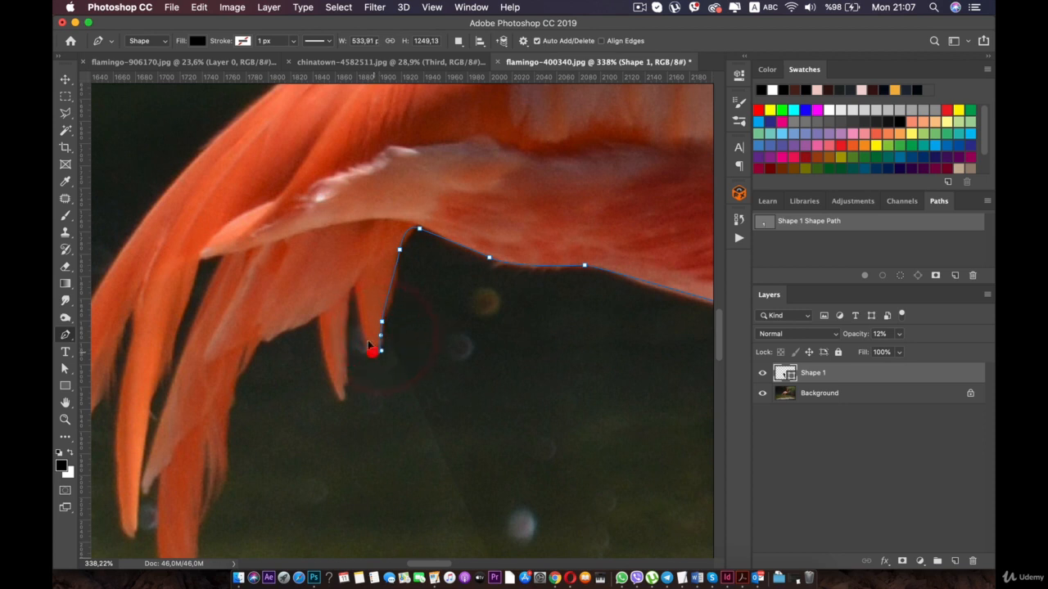
pyautogui.press('space')
pyautogui.moveTo(354, 288); pyautogui.dragTo(353, 288)
pyautogui.click(355, 287)
pyautogui.moveTo(344, 332); pyautogui.dragTo(345, 350)
pyautogui.moveTo(343, 395); pyautogui.dragTo(340, 396)
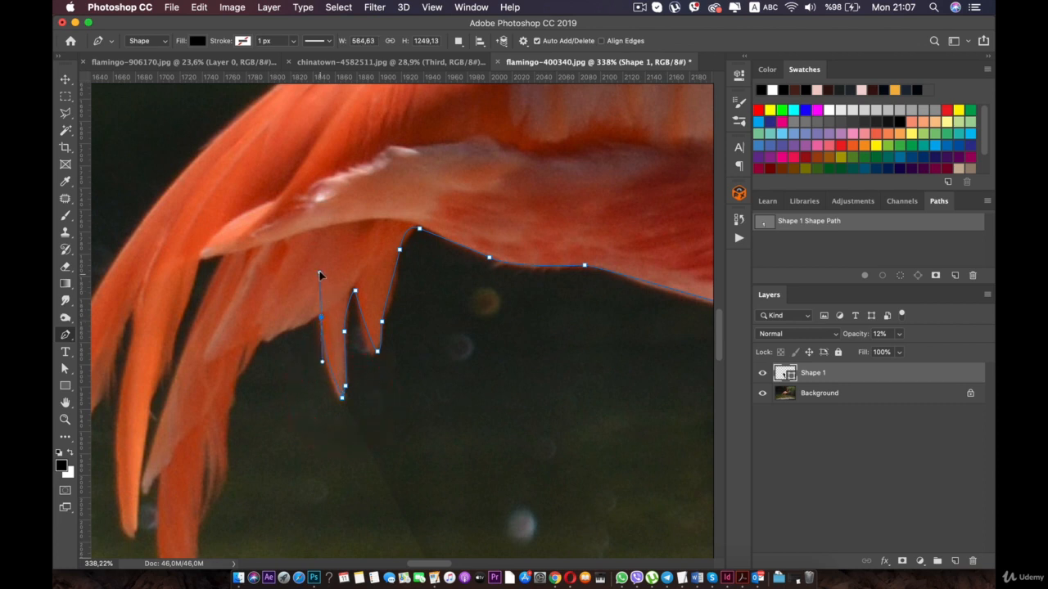
pyautogui.click(319, 273)
pyautogui.click(276, 334)
pyautogui.press('super+z')
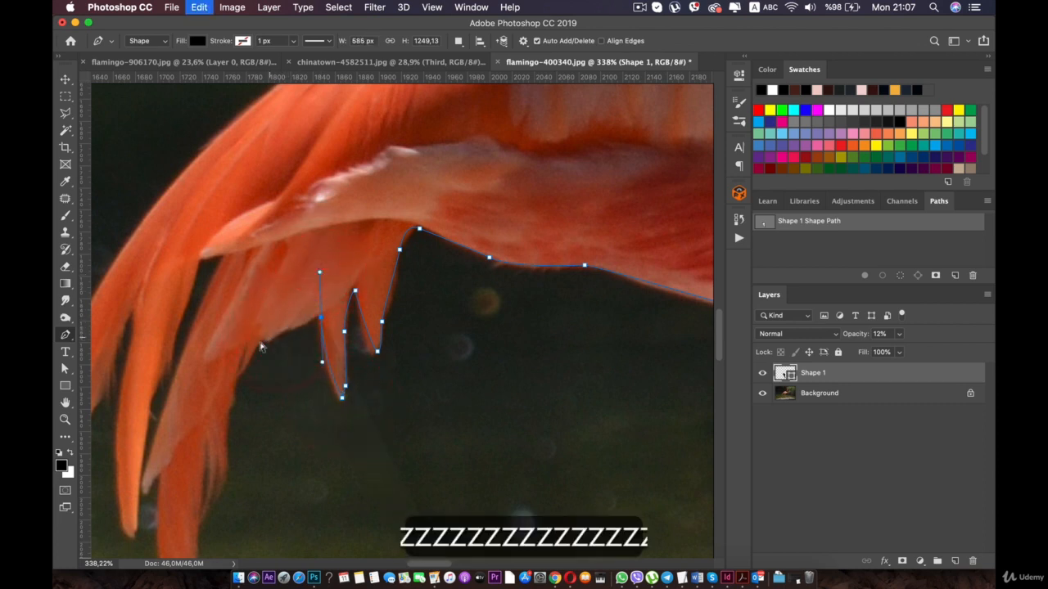
pyautogui.press('super+z')
pyautogui.press('super+z')
pyautogui.press('super+z')
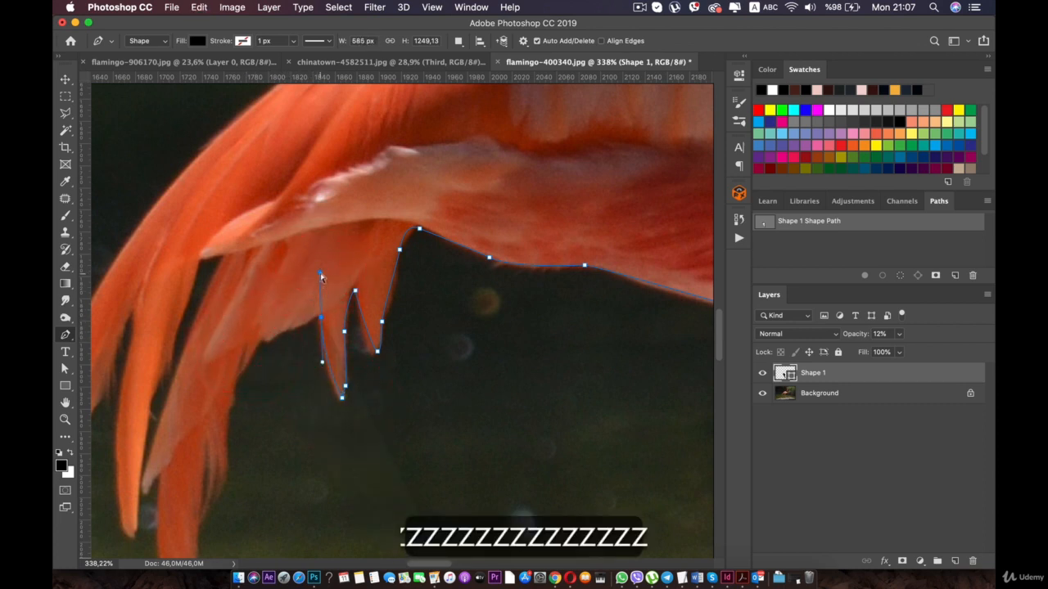
# - Trace from the short feathers along the edge of the tail plumage down to the tip of the longest feather
pyautogui.moveTo(322, 312); pyautogui.dragTo(238, 374)
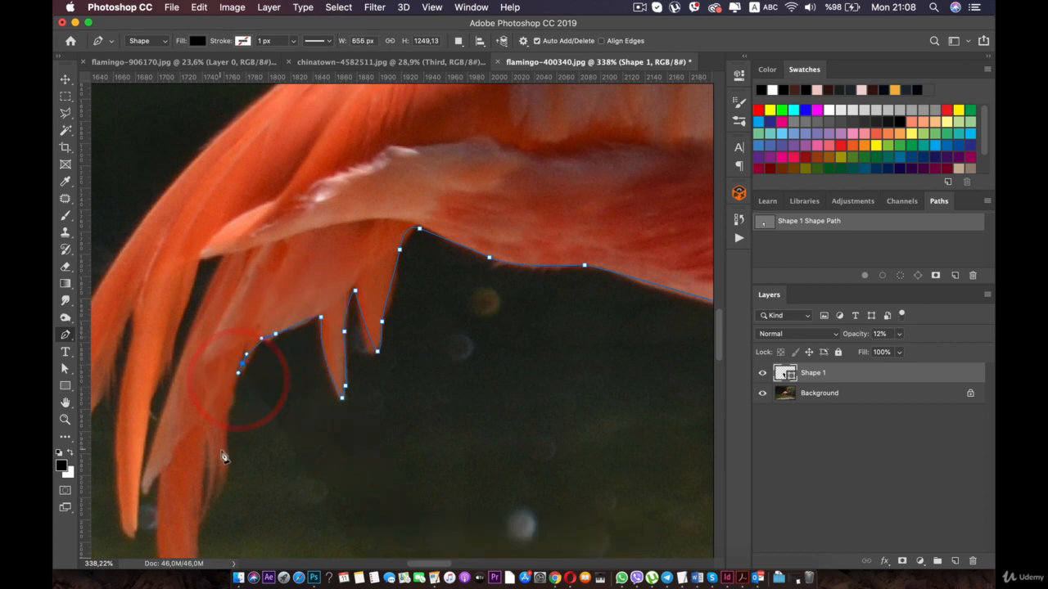
pyautogui.moveTo(216, 492); pyautogui.dragTo(219, 476)
pyautogui.click(205, 503)
pyautogui.press('space')
pyautogui.moveTo(172, 535); pyautogui.dragTo(245, 364)
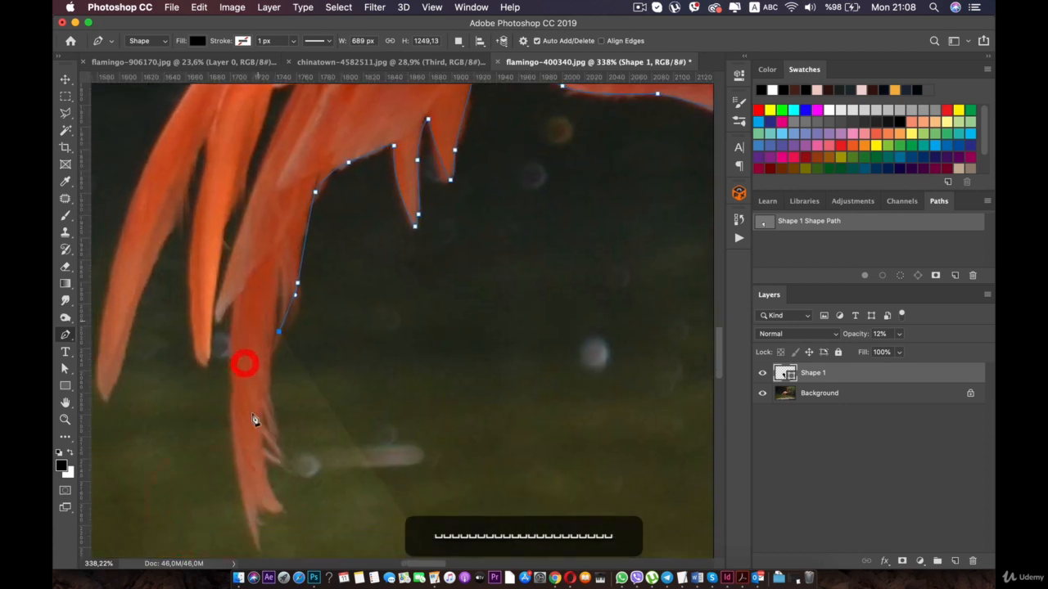
pyautogui.moveTo(267, 402); pyautogui.dragTo(265, 407)
pyautogui.click(261, 425)
pyautogui.click(269, 501)
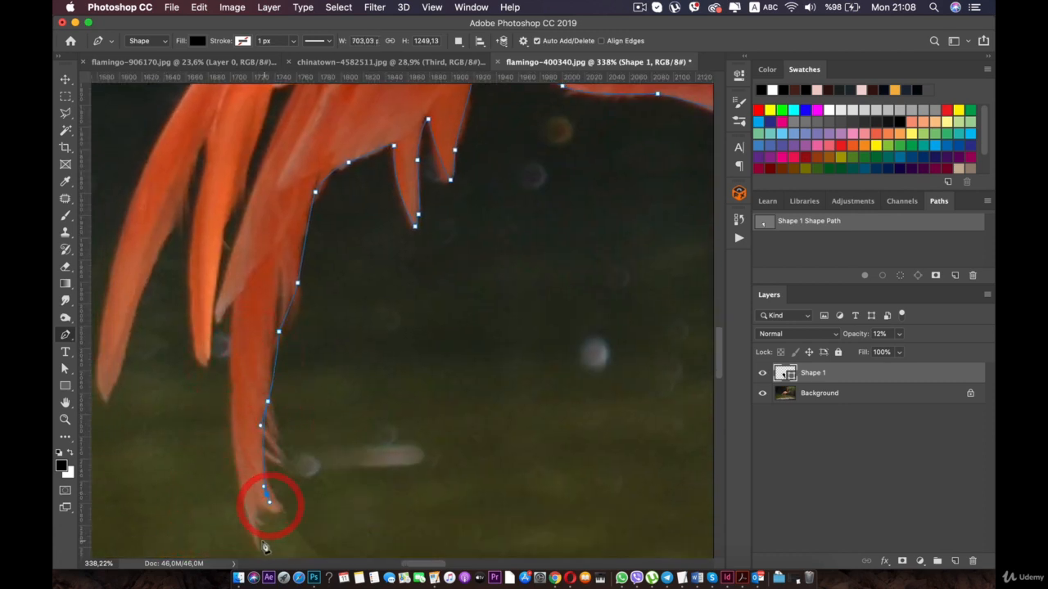
pyautogui.click(257, 540)
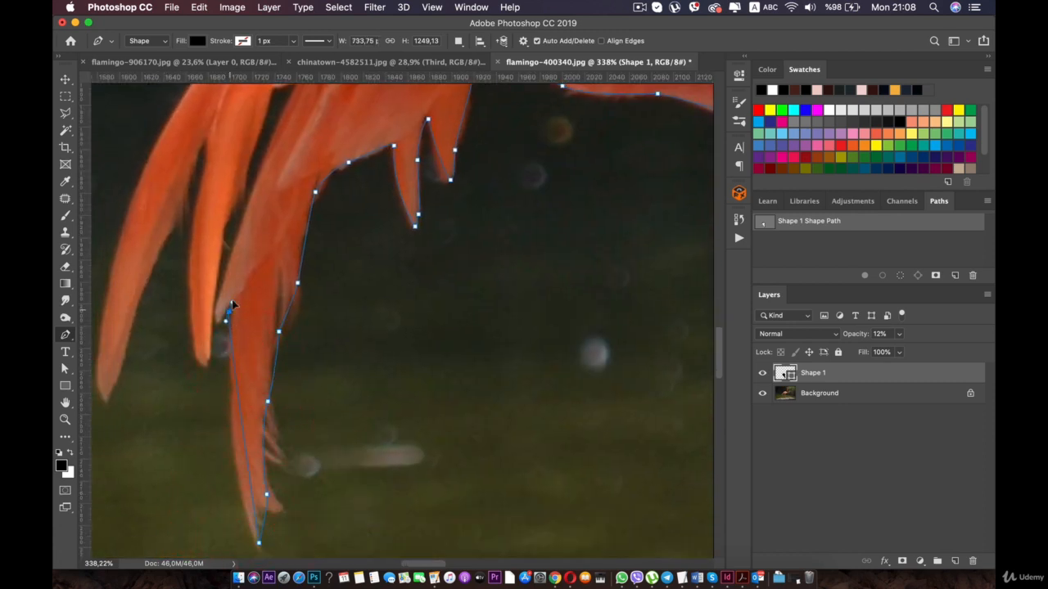
pyautogui.press('super+z')
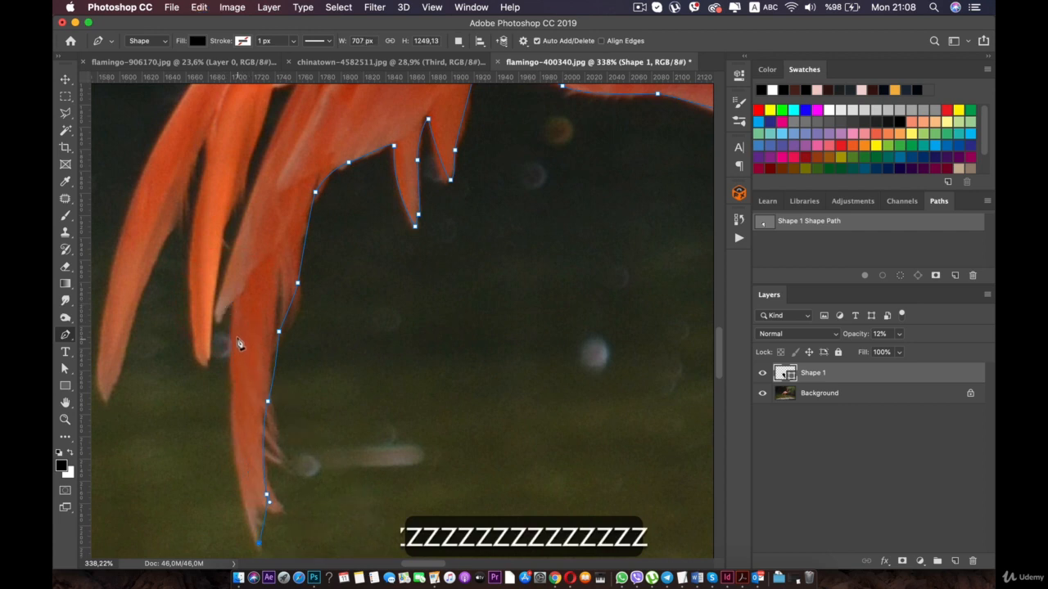
pyautogui.moveTo(236, 336); pyautogui.dragTo(237, 302)
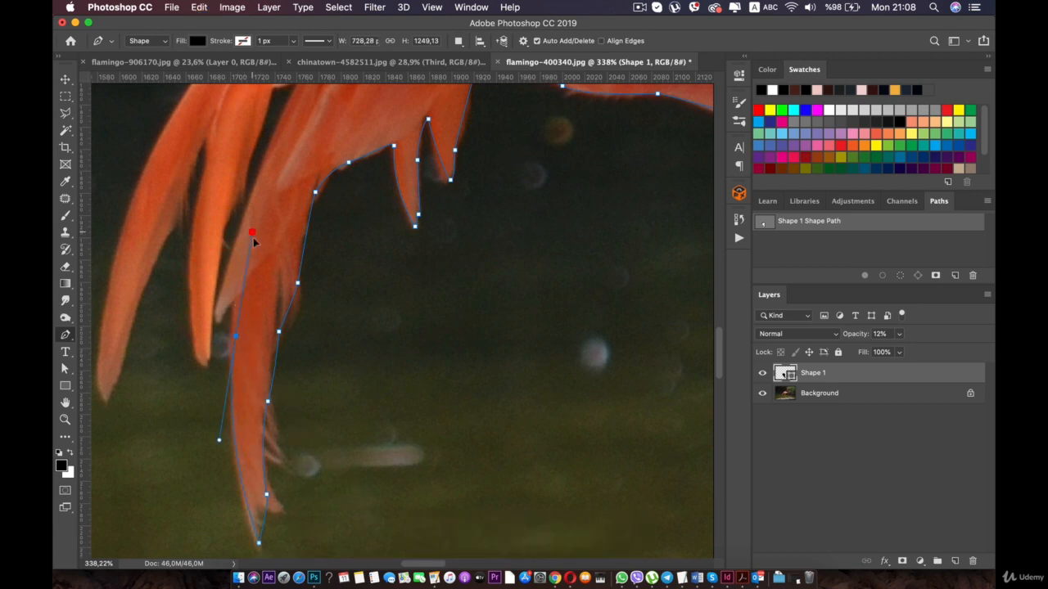
pyautogui.click(231, 310)
pyautogui.press('super+z')
pyautogui.press('super+z')
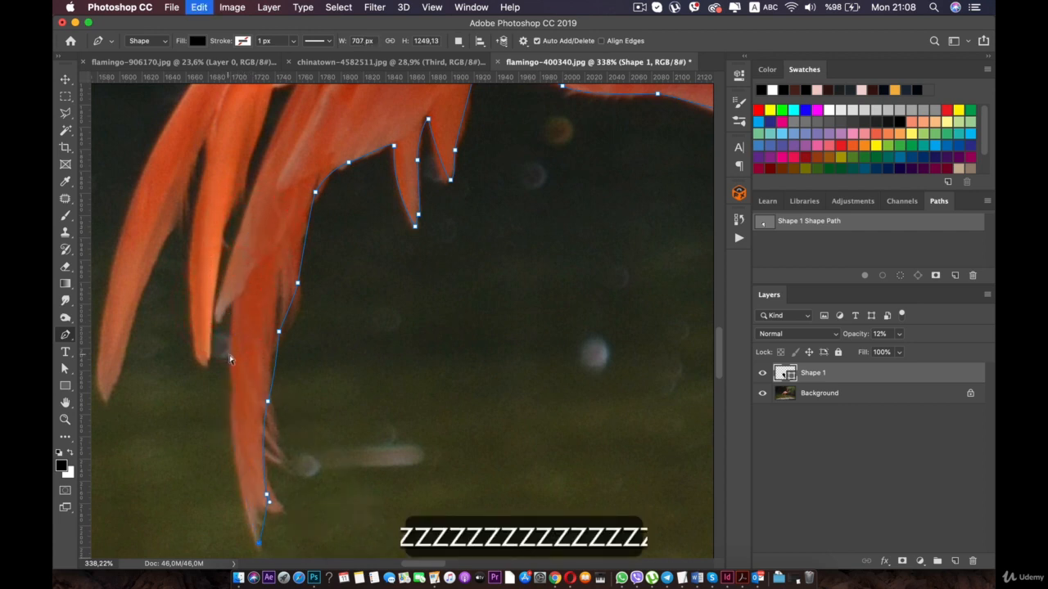
# - Trace up the other edge of the longest feather and around the tip of the neighbouring bright orange feather
pyautogui.click(236, 304)
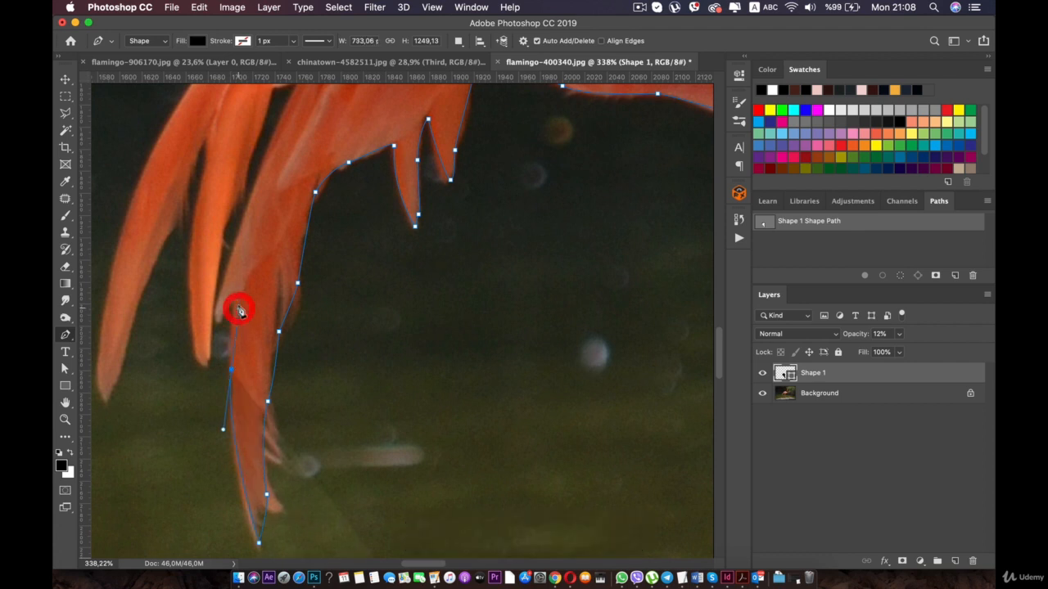
pyautogui.click(217, 318)
pyautogui.click(208, 346)
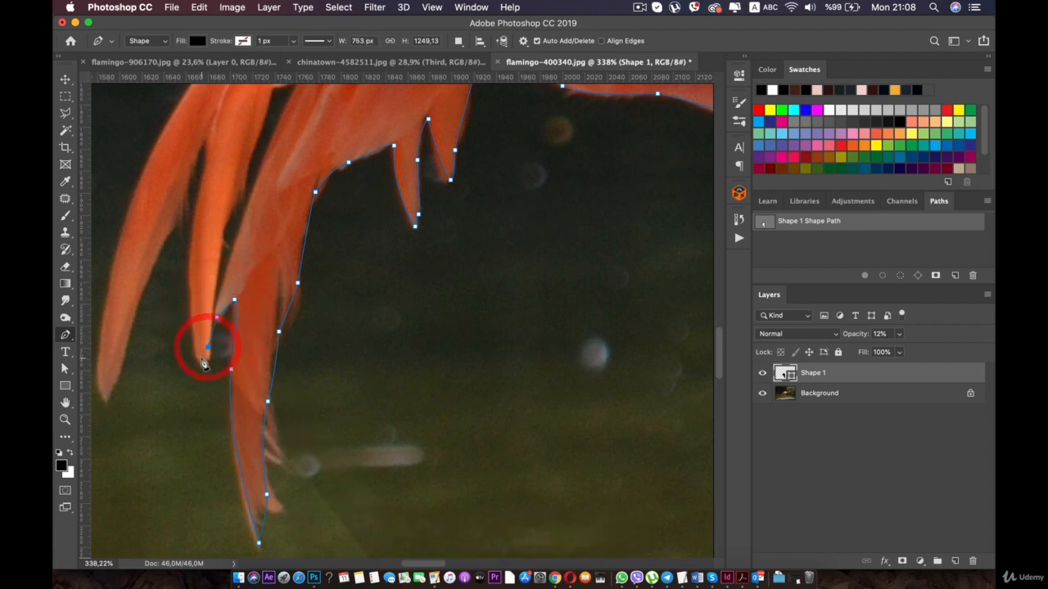
pyautogui.click(201, 358)
pyautogui.press('super+z')
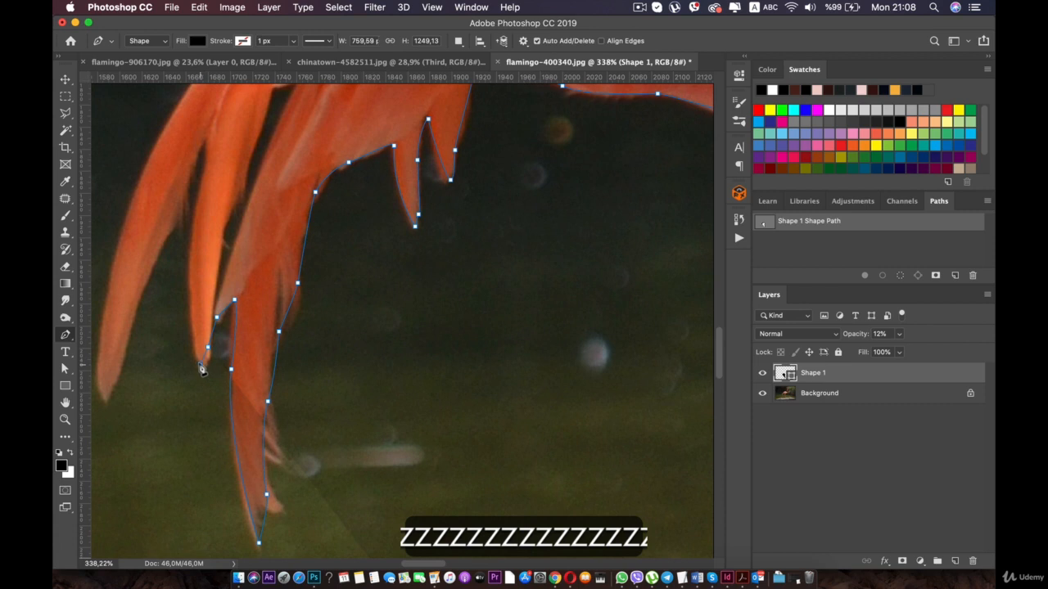
pyautogui.click(196, 357)
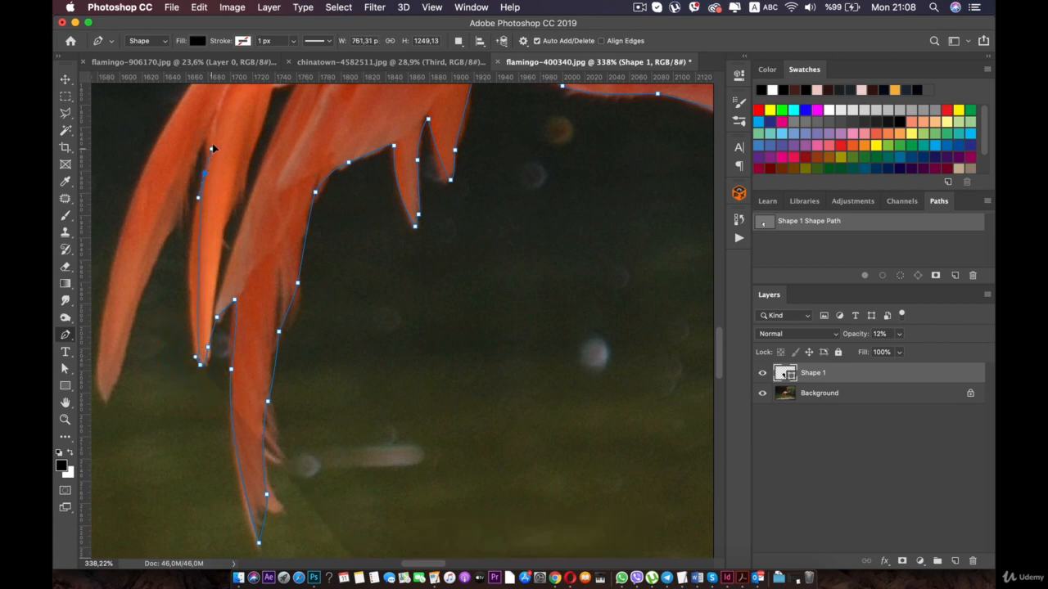
# - Trace up to the top of the gap between the orange feathers and down the outermost feather's inner edge to its tip
pyautogui.click(224, 112)
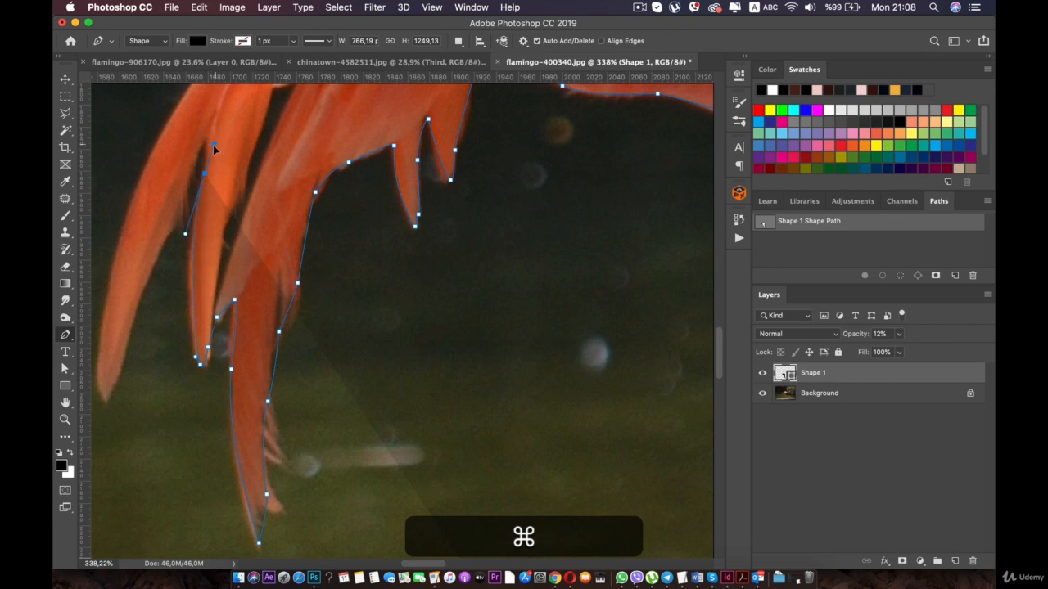
pyautogui.click(213, 145)
pyautogui.click(204, 144)
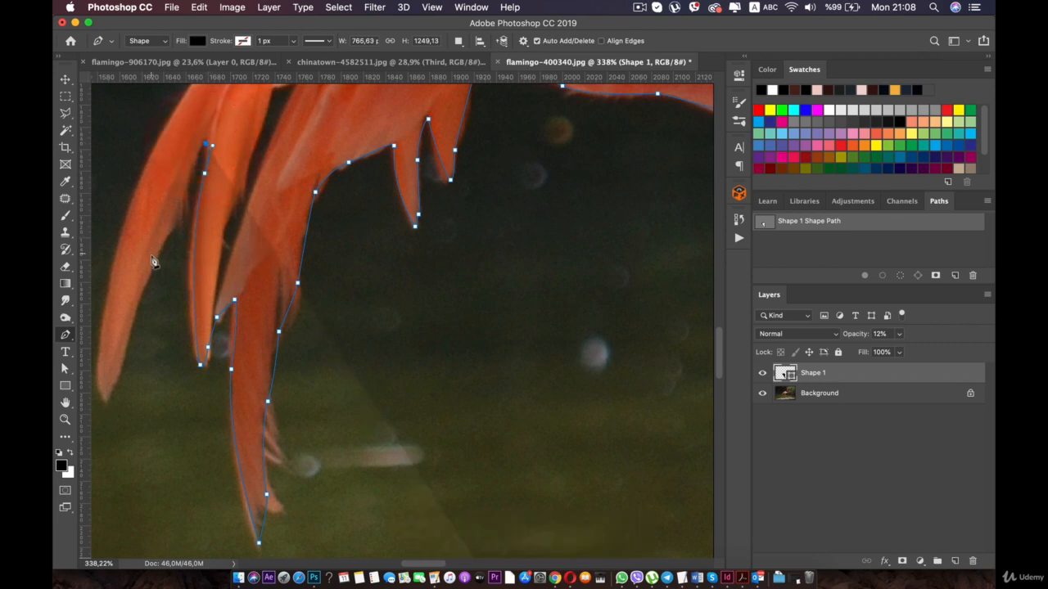
pyautogui.moveTo(149, 275); pyautogui.dragTo(225, 290)
pyautogui.press('space')
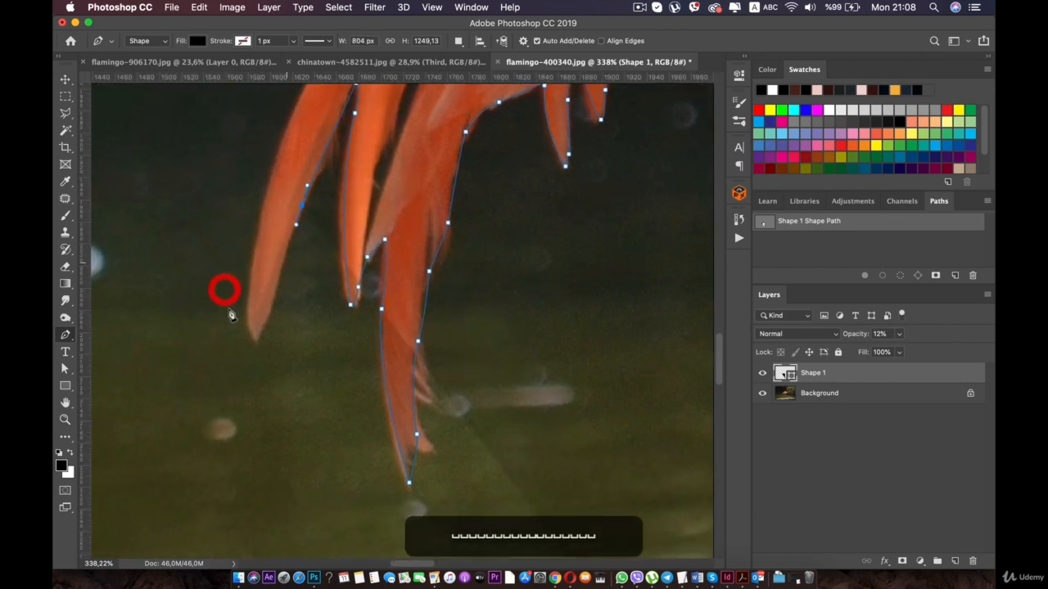
pyautogui.click(252, 338)
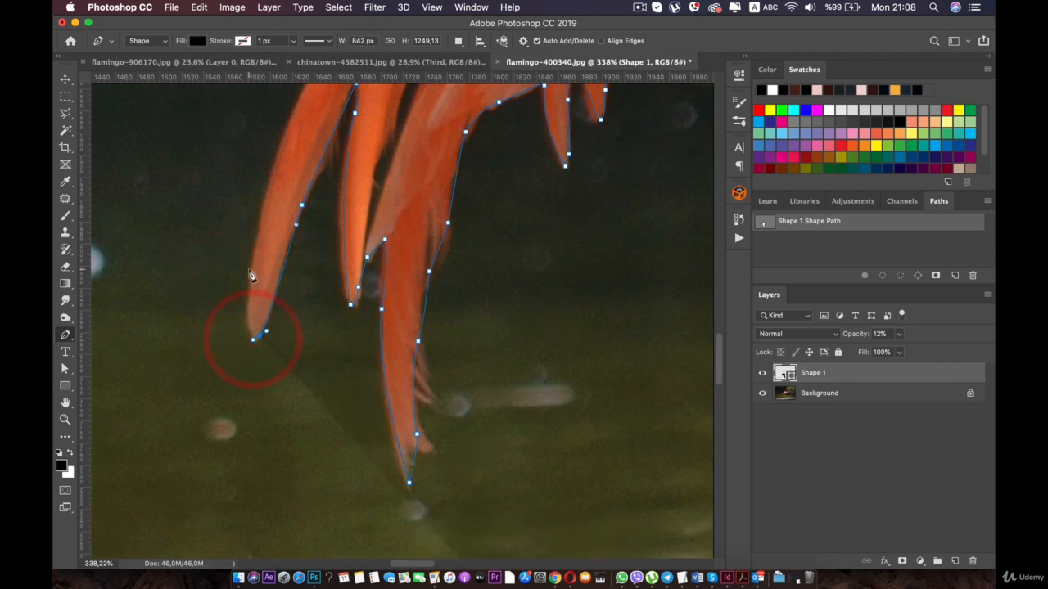
# - Trace the outermost tail feather's outer edge from its tip up along the curve toward the flamingo's back
pyautogui.moveTo(253, 254); pyautogui.dragTo(253, 248)
pyautogui.press('super+z')
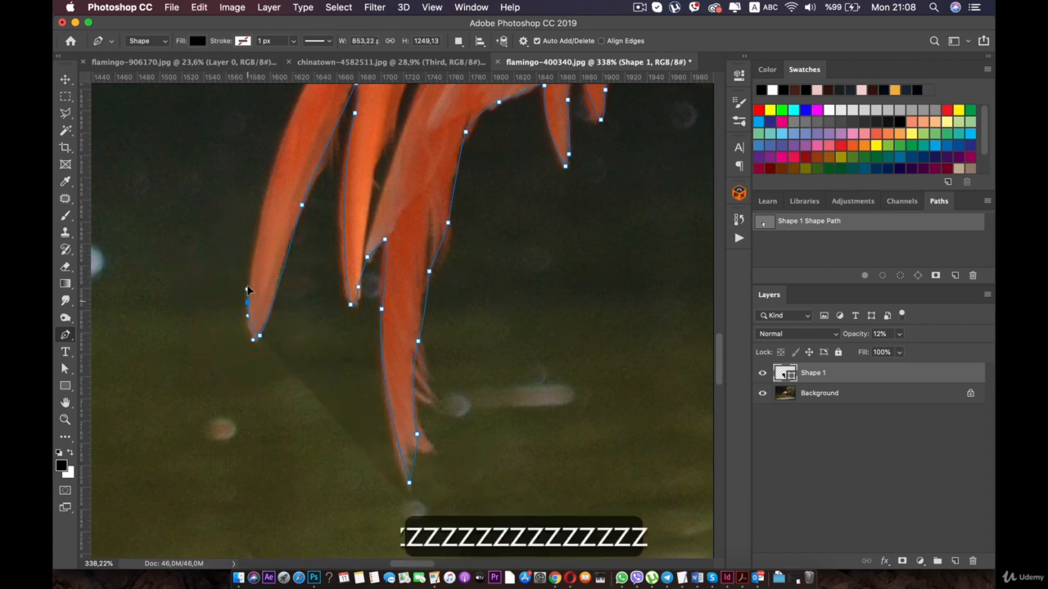
pyautogui.moveTo(247, 290); pyautogui.dragTo(249, 281)
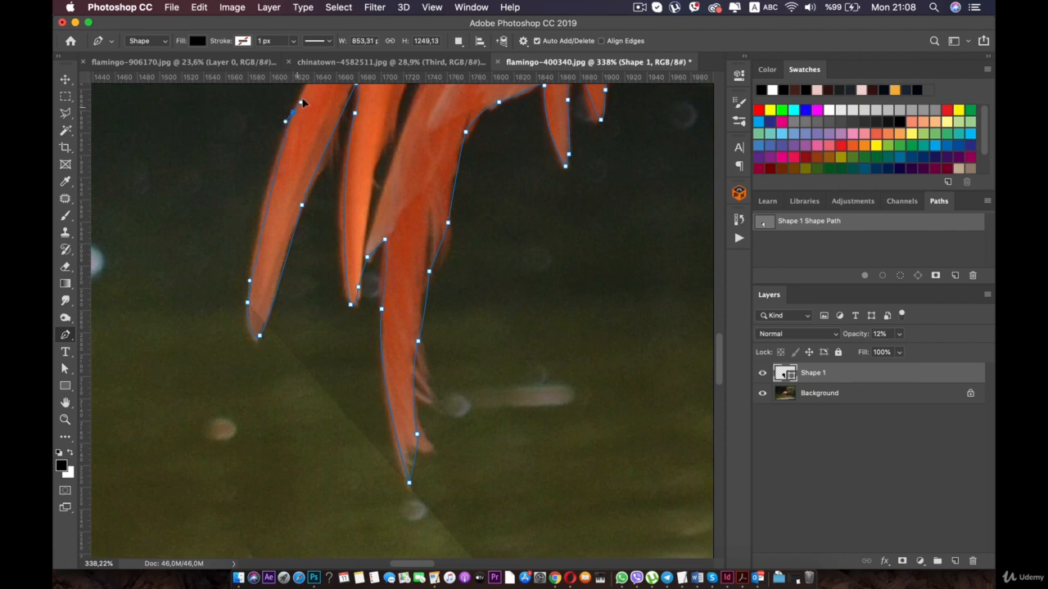
pyautogui.moveTo(307, 88); pyautogui.dragTo(228, 379)
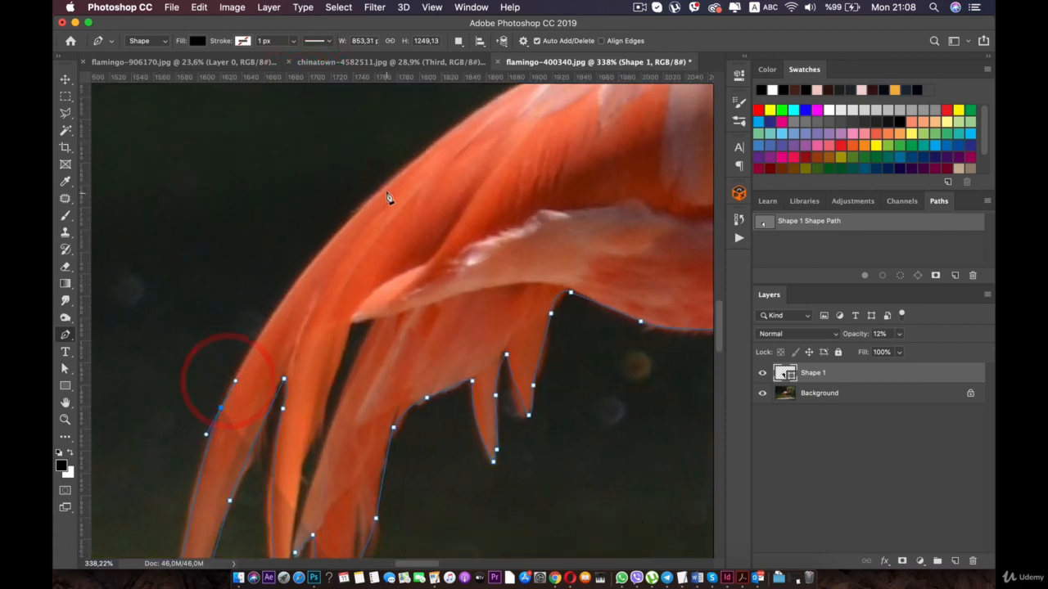
pyautogui.moveTo(443, 148); pyautogui.dragTo(344, 307)
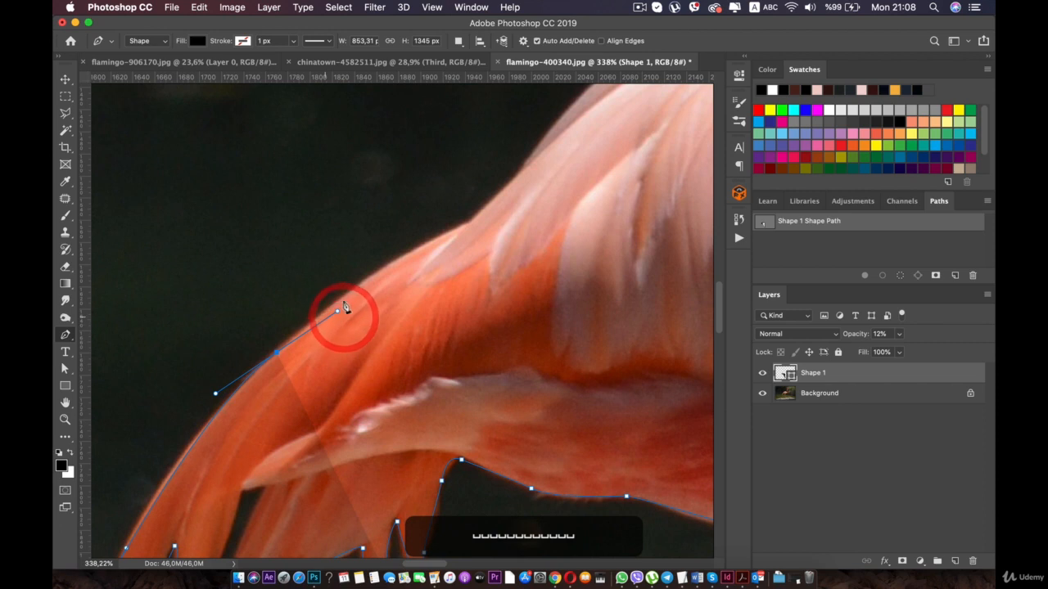
pyautogui.keyDown('super'); pyautogui.click(413, 253); pyautogui.keyUp('super')
pyautogui.press('BackSpace')
pyautogui.press('BackSpace')
pyautogui.press('BackSpace')
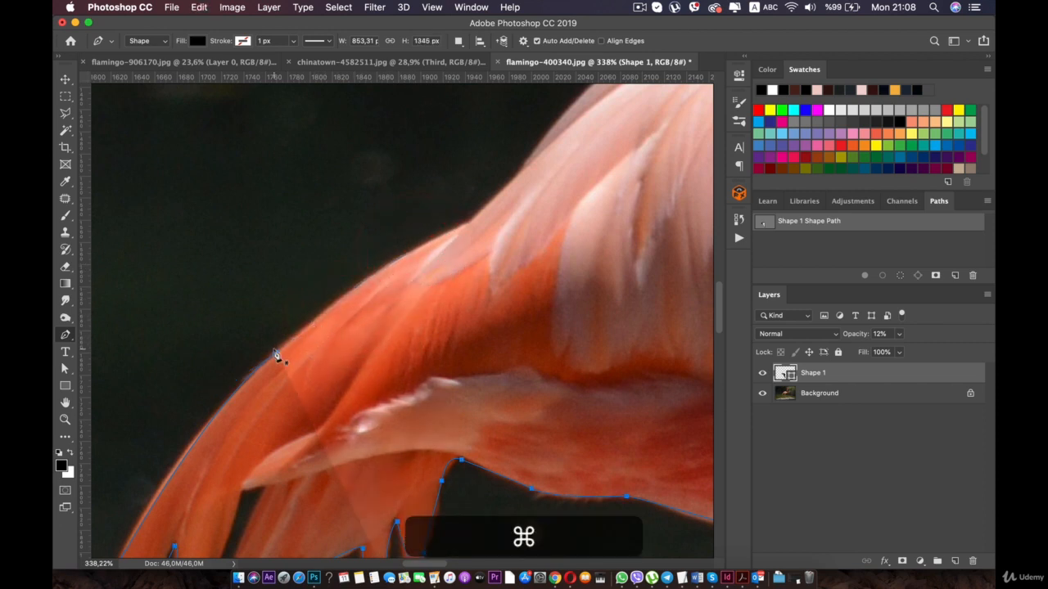
pyautogui.keyDown('super'); pyautogui.click(310, 325); pyautogui.keyUp('super')
pyautogui.press('super+space')
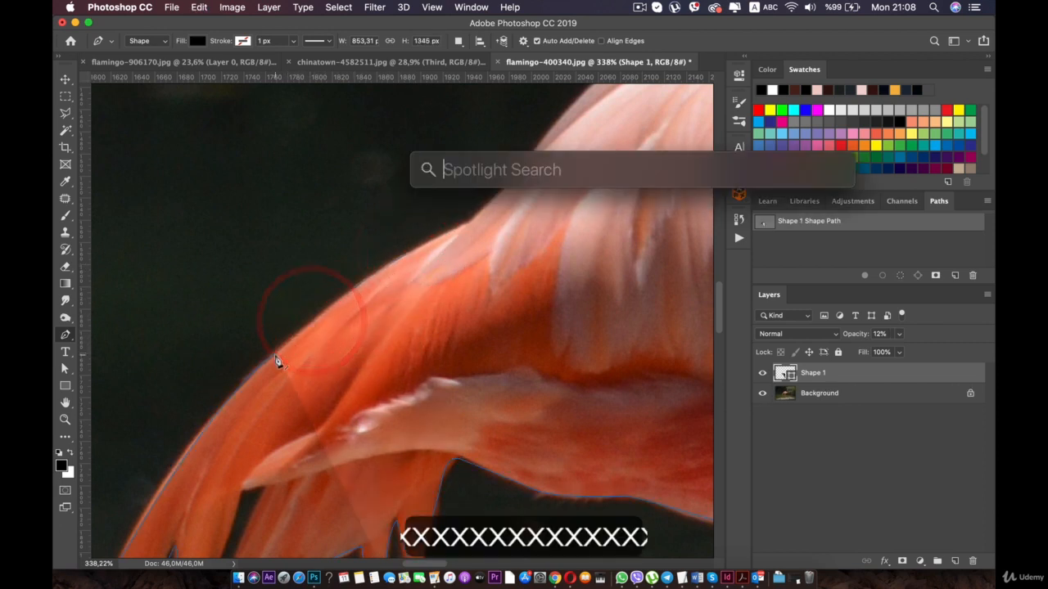
pyautogui.press('Escape')
pyautogui.moveTo(276, 354); pyautogui.dragTo(378, 274)
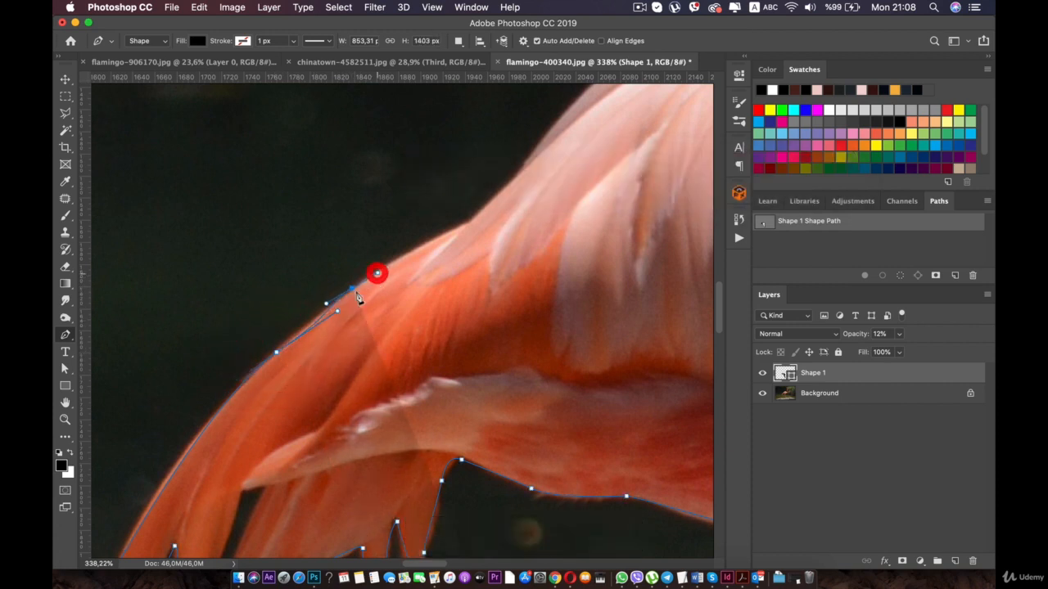
pyautogui.press('super+z')
# - Undo the last anchor points above the tail and retrace the edge up to the notch where the pale back feathers begin
pyautogui.press('super+z')
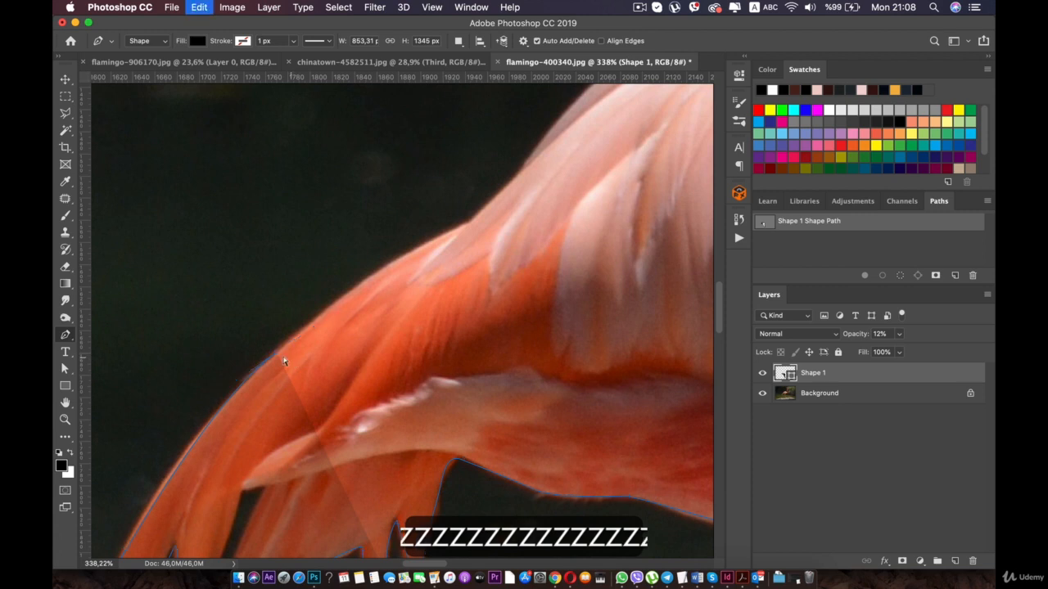
pyautogui.press('super+z')
pyautogui.press('super+z')
pyautogui.press('super+z')
pyautogui.press('super+z')
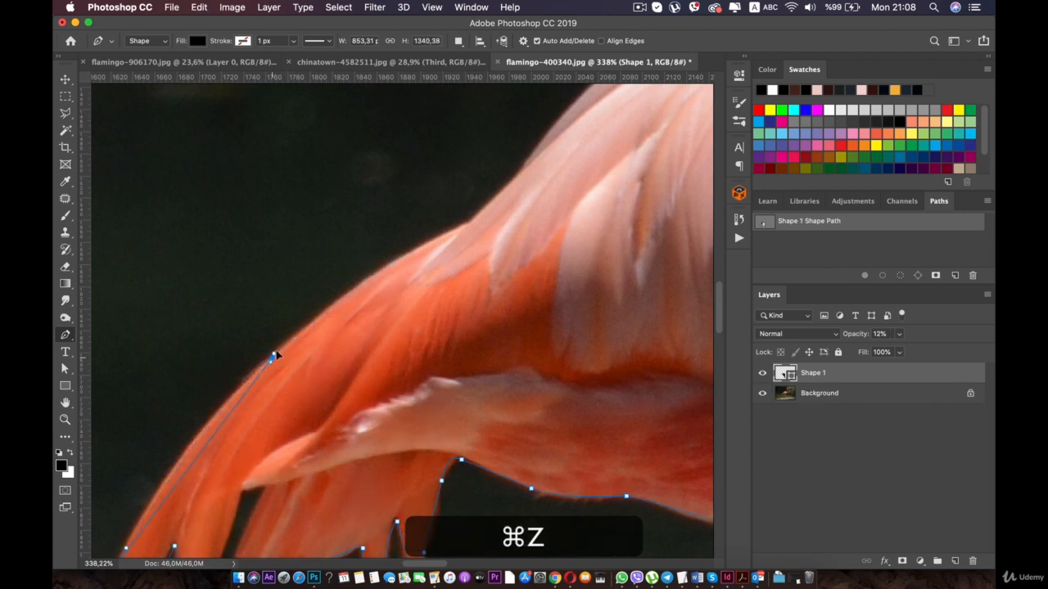
pyautogui.click(310, 333)
pyautogui.click(330, 307)
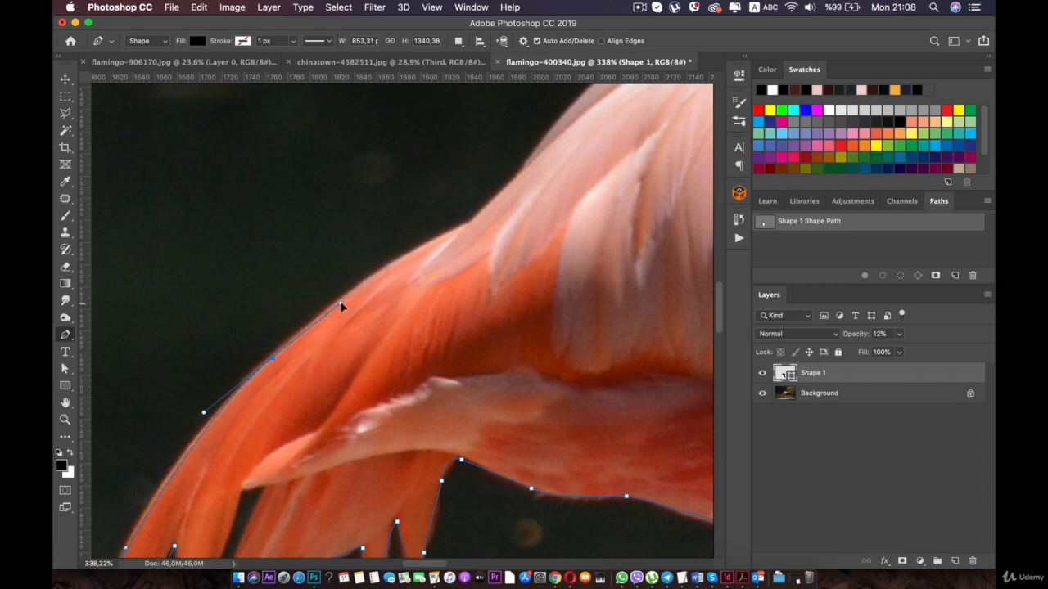
pyautogui.click(340, 302)
pyautogui.click(464, 228)
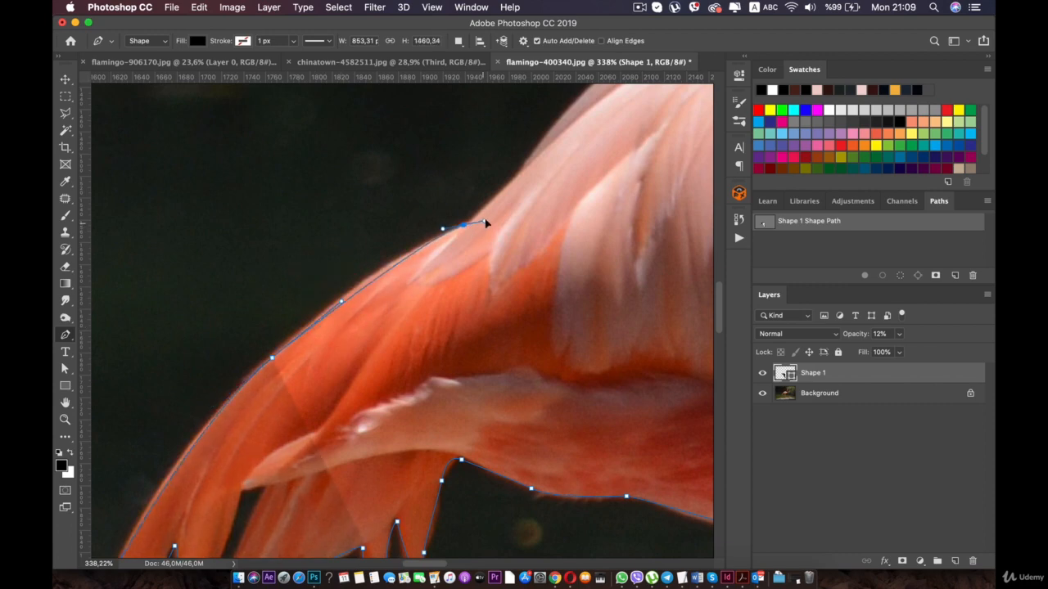
# - Trace the pale feathers' upper edge from the notch up to the highest point of the flamingo's back
pyautogui.press('space')
pyautogui.moveTo(485, 219); pyautogui.dragTo(311, 414)
pyautogui.moveTo(348, 374); pyautogui.dragTo(353, 366)
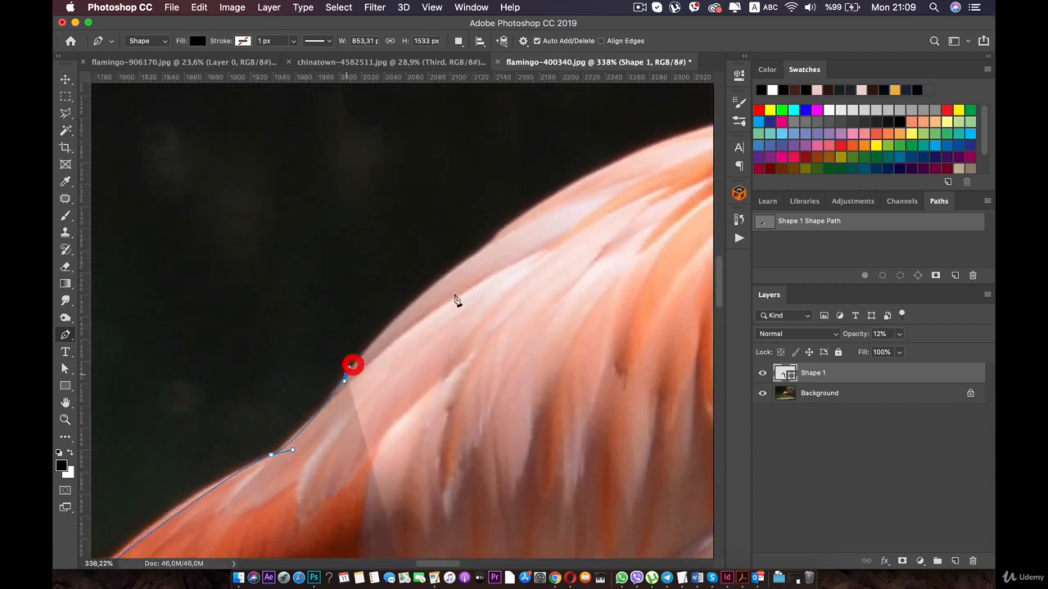
pyautogui.moveTo(490, 244); pyautogui.dragTo(538, 206)
pyautogui.press('space')
pyautogui.moveTo(609, 208); pyautogui.dragTo(409, 407)
pyautogui.moveTo(498, 325); pyautogui.dragTo(343, 385)
pyautogui.press('space')
pyautogui.moveTo(431, 336); pyautogui.dragTo(365, 346)
pyautogui.press('space')
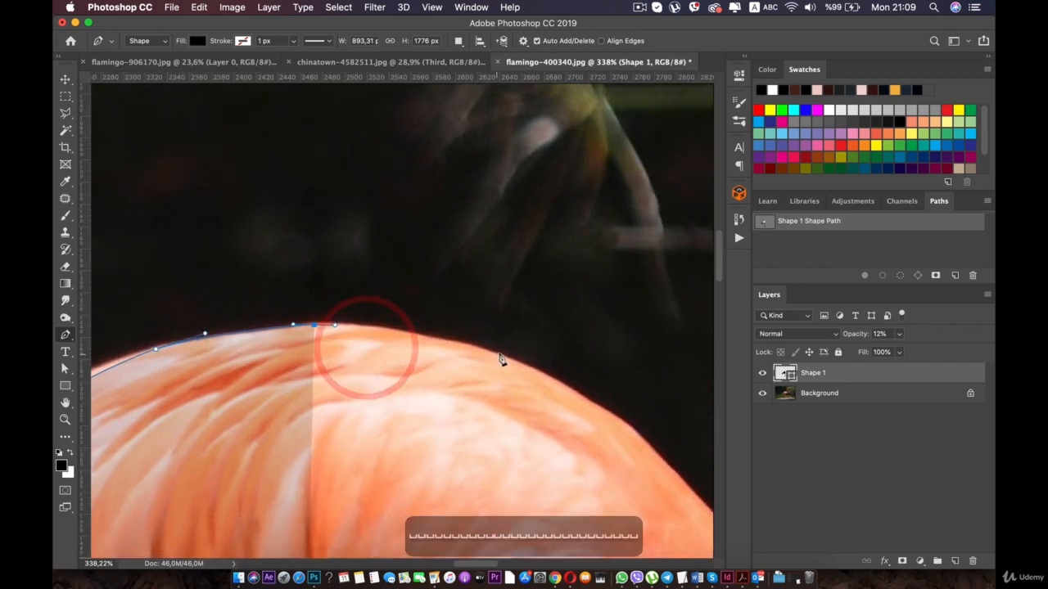
# - Trace down the sloping back to the start of the hollow before the neck, redoing misplaced anchor points
pyautogui.click(503, 354)
pyautogui.press('super+z')
pyautogui.press('super+z')
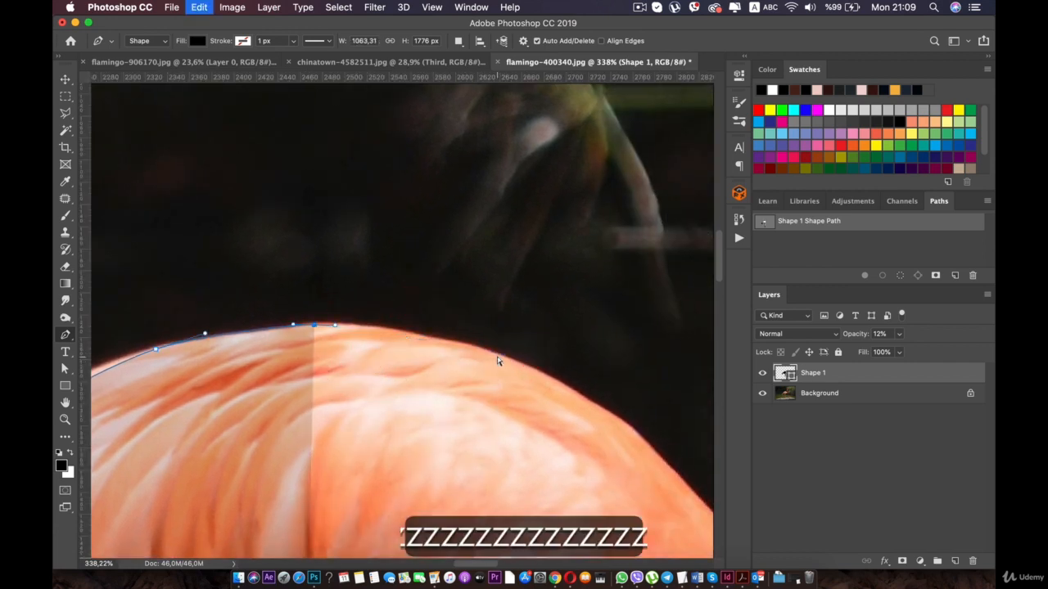
pyautogui.moveTo(498, 353); pyautogui.dragTo(385, 335)
pyautogui.press('space')
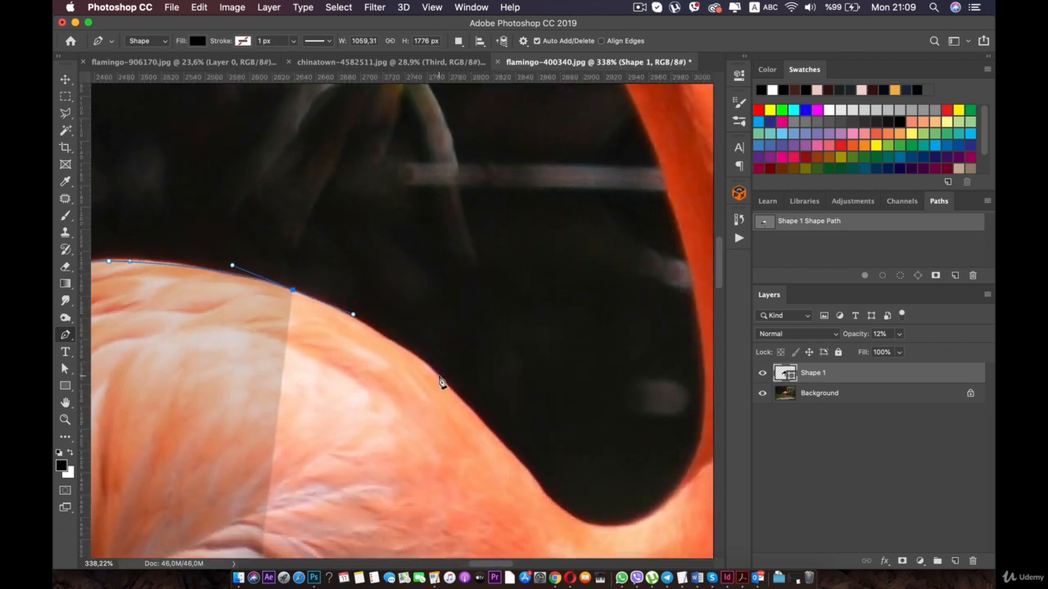
pyautogui.click(446, 386)
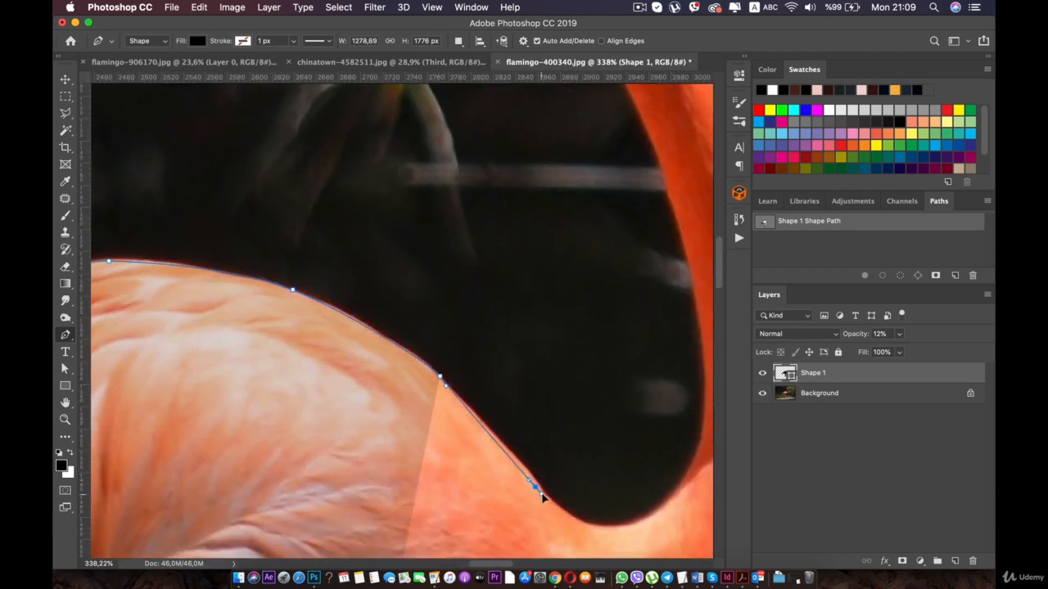
pyautogui.press('super+z')
pyautogui.click(534, 481)
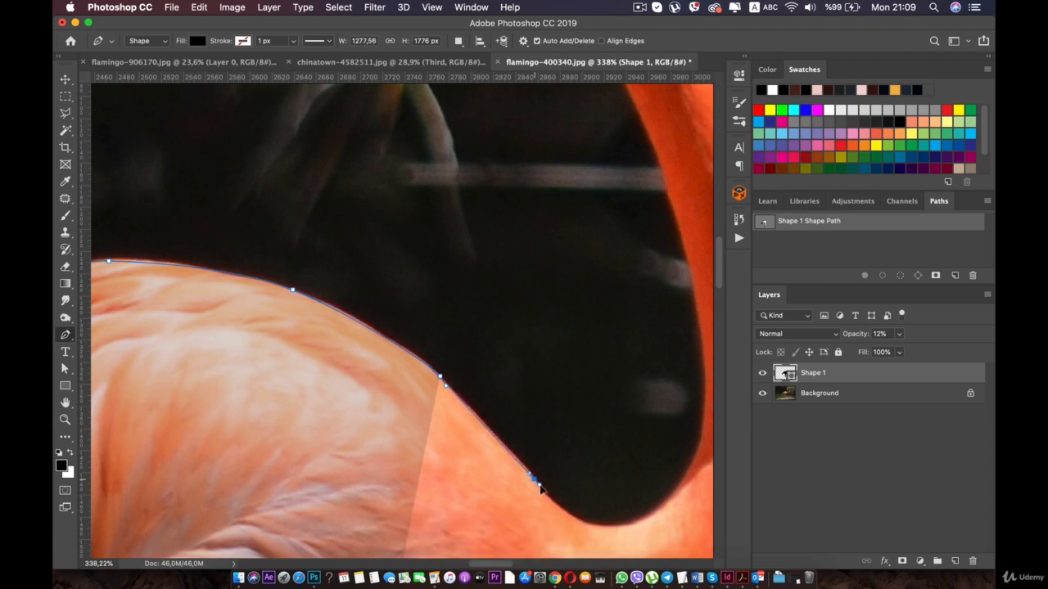
pyautogui.moveTo(552, 502); pyautogui.dragTo(554, 501)
pyautogui.press('space')
pyautogui.moveTo(479, 451); pyautogui.dragTo(428, 428)
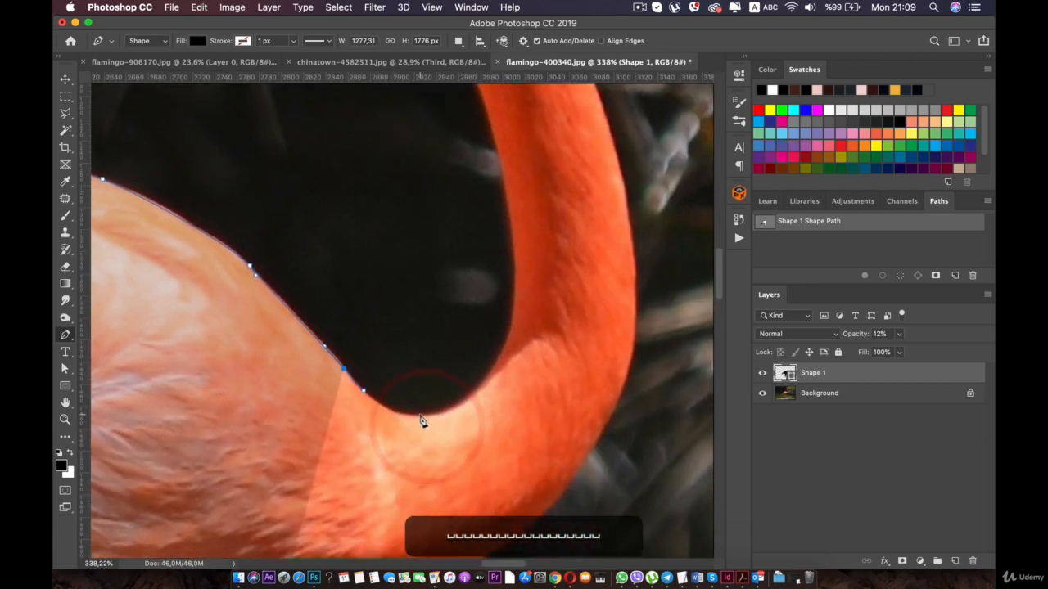
# - Trace around the bottom of the hollow between back and neck and up onto the neck's rear edge
pyautogui.scroll(4, 420, 428)
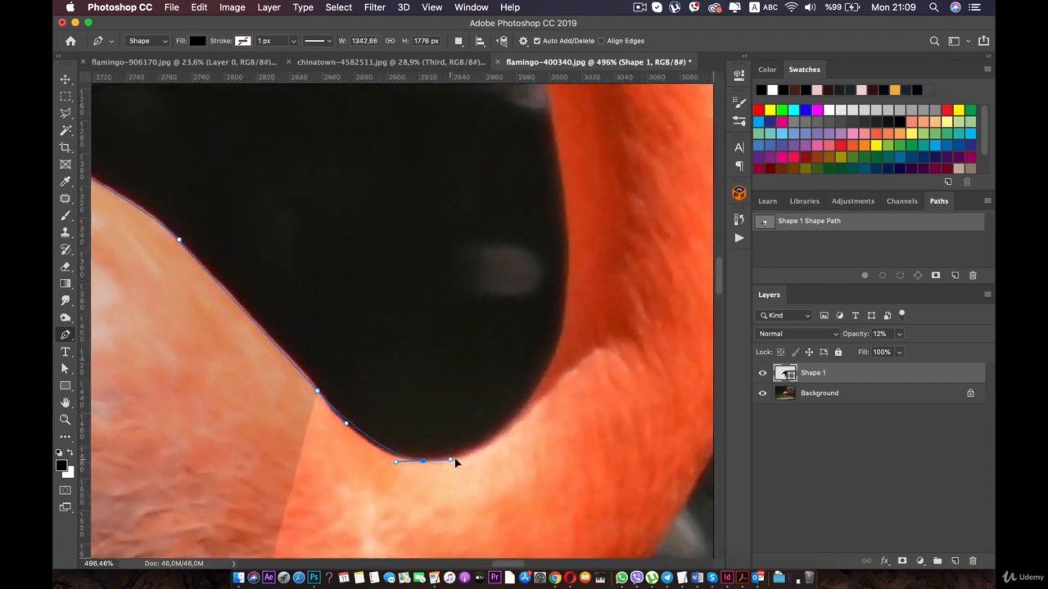
pyautogui.moveTo(477, 461); pyautogui.dragTo(475, 452)
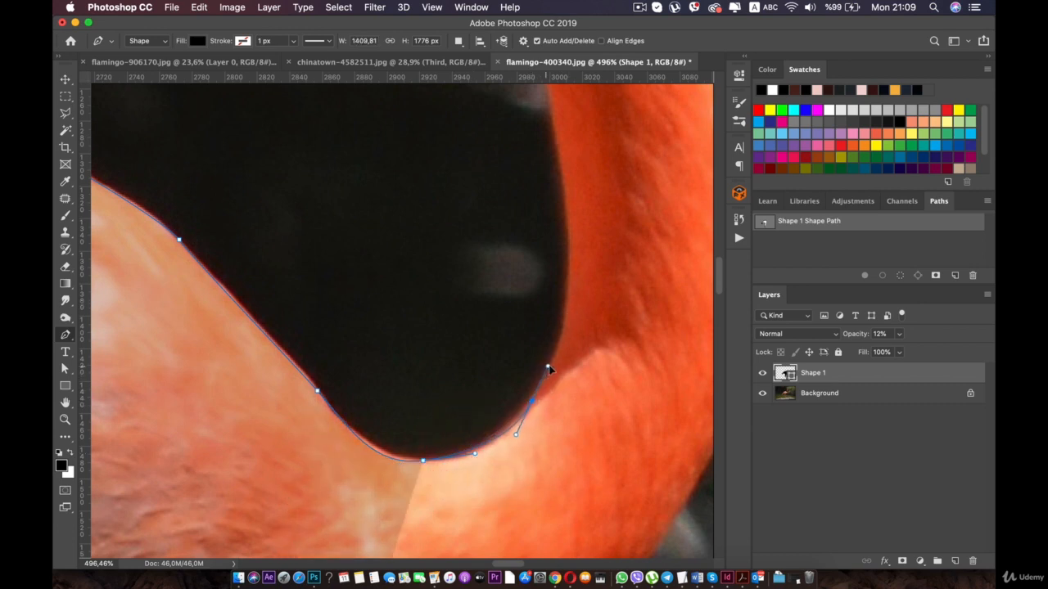
pyautogui.moveTo(549, 369); pyautogui.dragTo(554, 363)
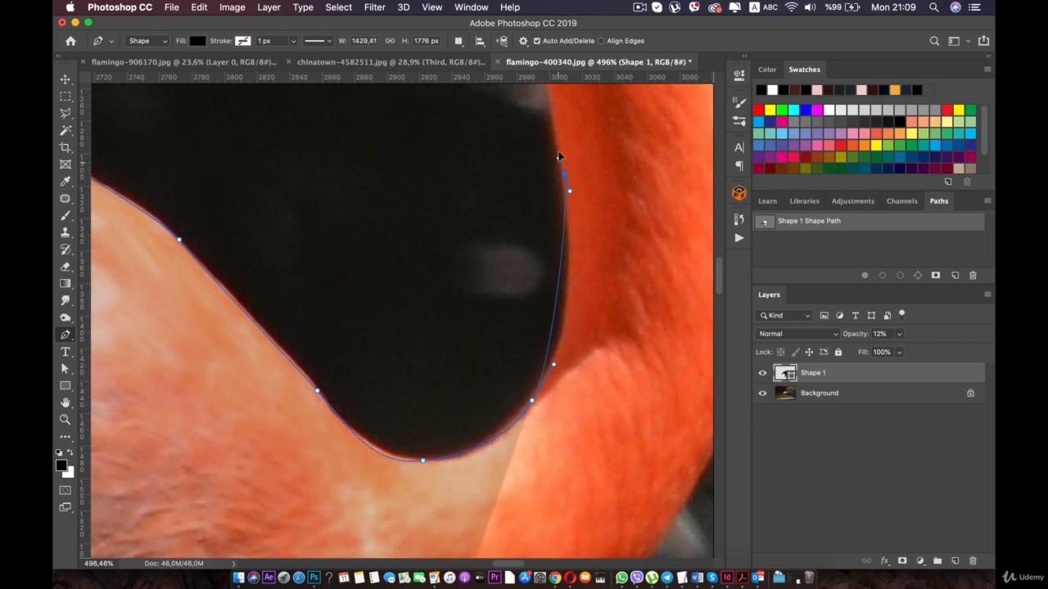
pyautogui.moveTo(543, 97)
pyautogui.mouseDown()
pyautogui.moveTo(547, 81)
pyautogui.moveTo(550, 113)
pyautogui.mouseUp()
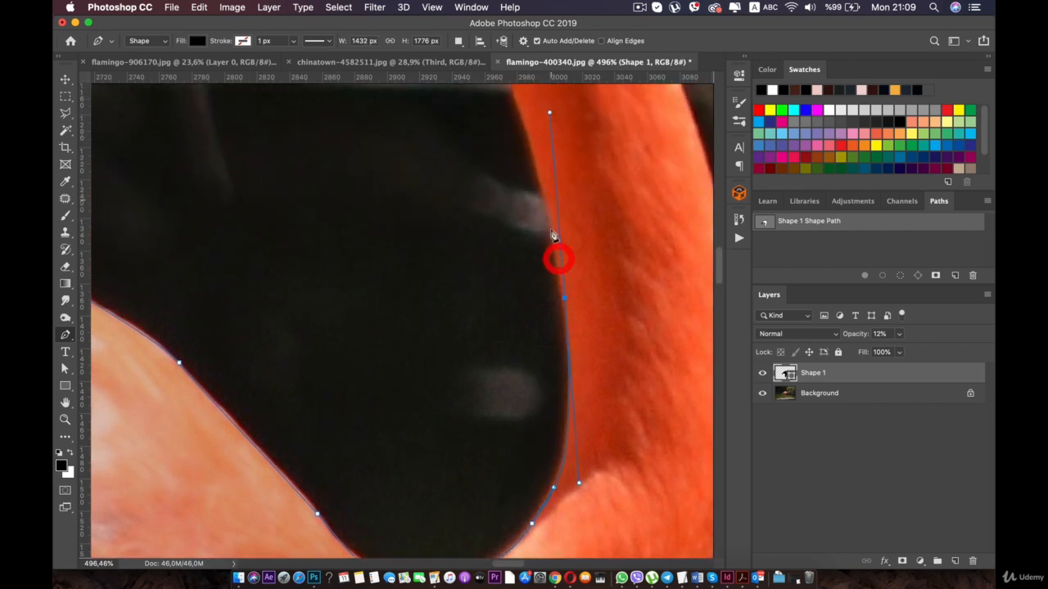
pyautogui.moveTo(562, 298); pyautogui.dragTo(564, 298)
# - Trace the neck's rear edge upward from above the hollow to the bend just below the head
pyautogui.moveTo(524, 221); pyautogui.dragTo(550, 348)
pyautogui.moveTo(500, 166); pyautogui.dragTo(546, 345)
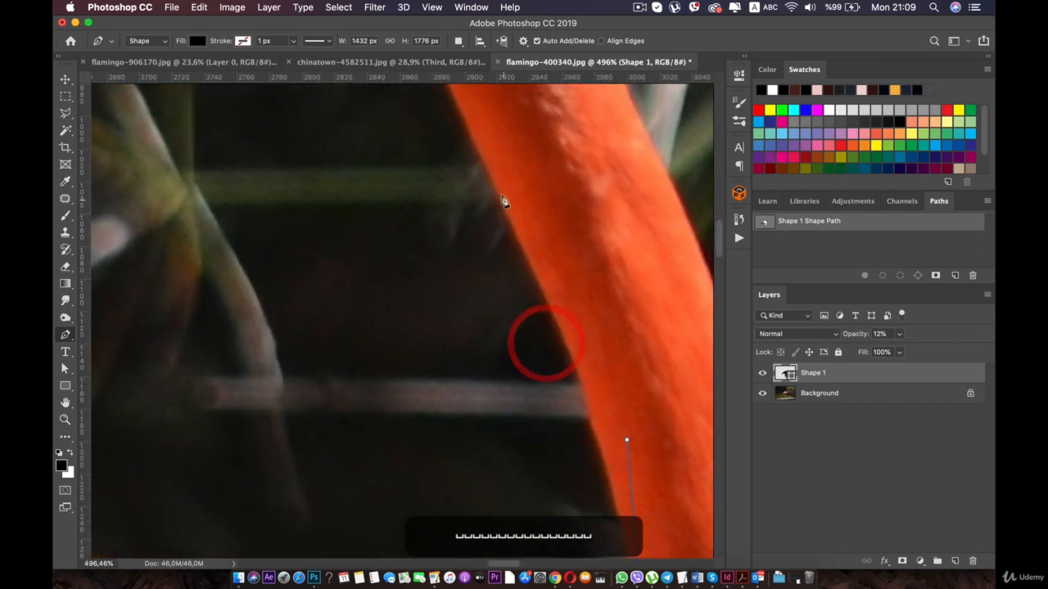
pyautogui.click(473, 144)
pyautogui.moveTo(472, 144); pyautogui.dragTo(541, 399)
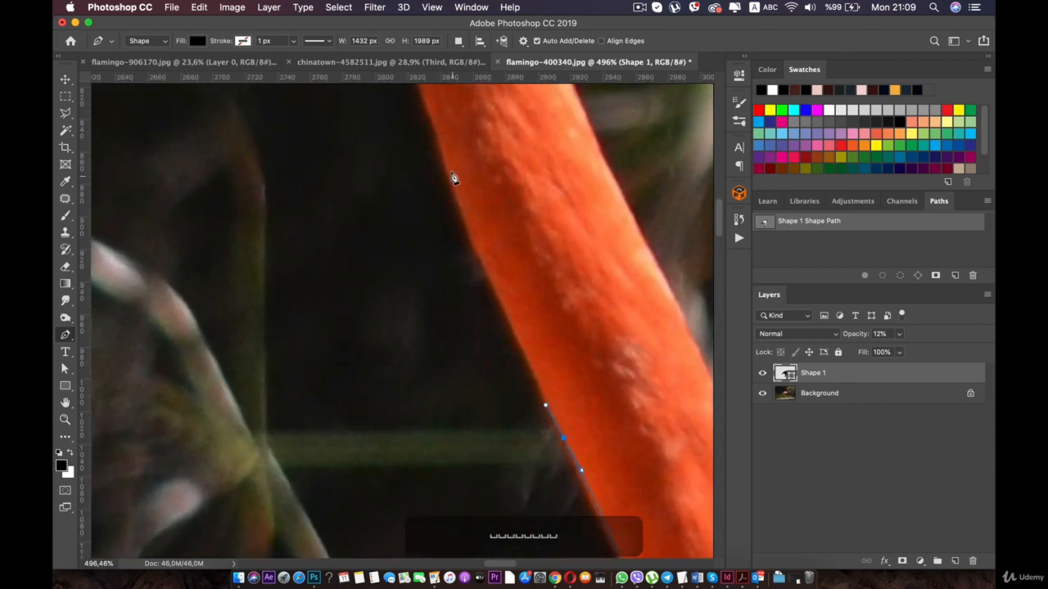
pyautogui.moveTo(437, 137); pyautogui.dragTo(436, 134)
pyautogui.moveTo(435, 136); pyautogui.dragTo(501, 402)
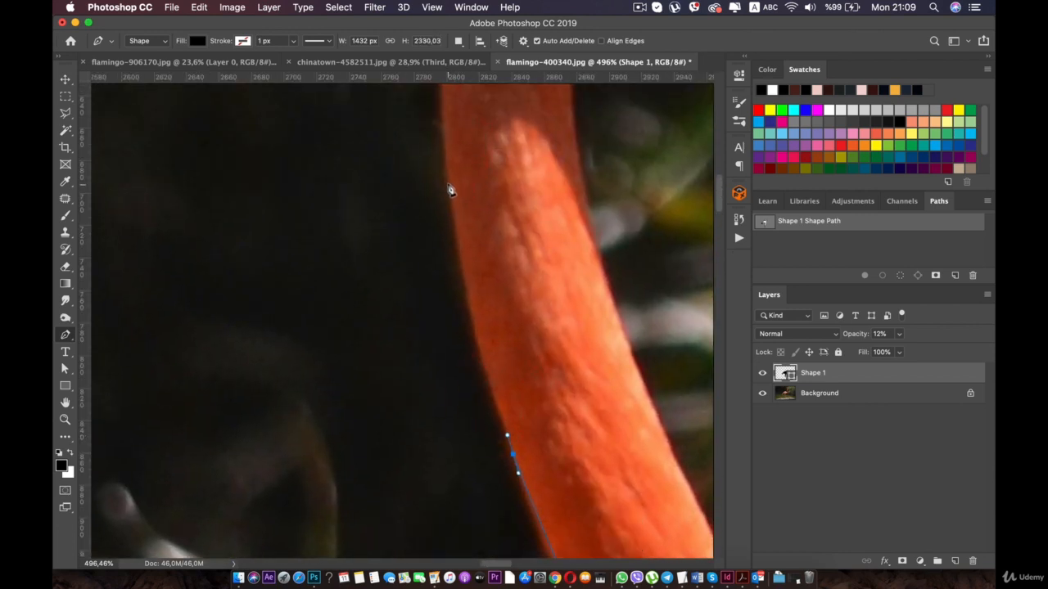
pyautogui.moveTo(444, 110); pyautogui.dragTo(450, 336)
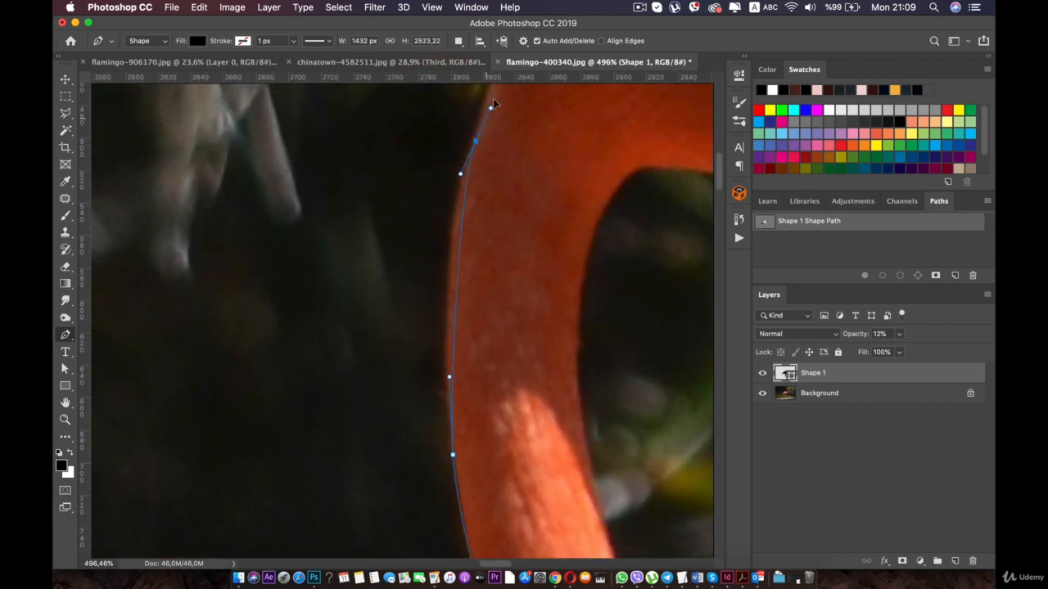
# - Trace around the upper neck bend and the back of the head over the crown to above the eye
pyautogui.moveTo(493, 104); pyautogui.dragTo(469, 290)
pyautogui.press('space')
pyautogui.moveTo(528, 229); pyautogui.dragTo(529, 226)
pyautogui.press('space')
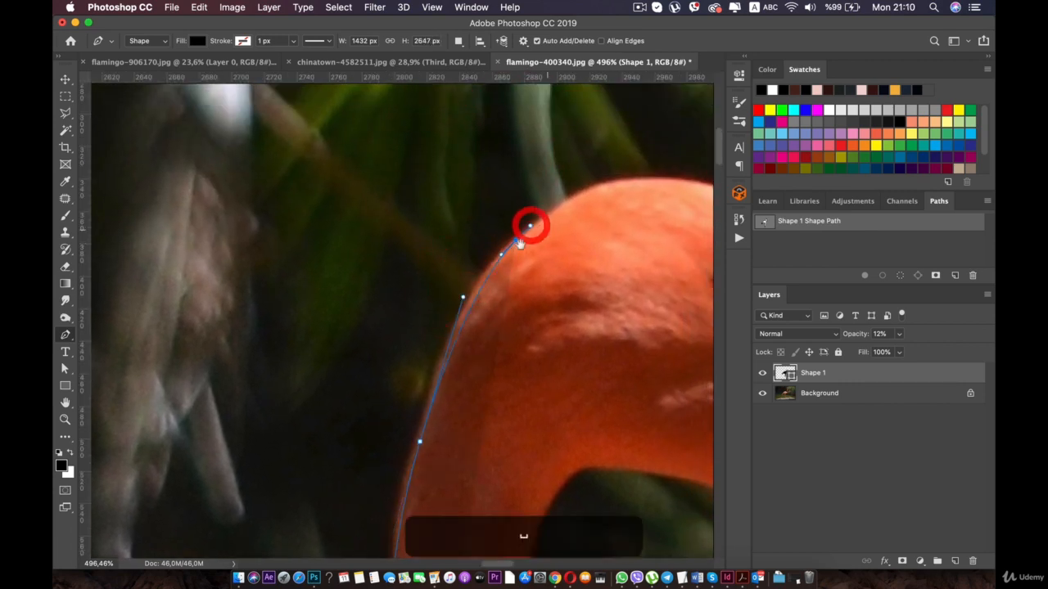
pyautogui.moveTo(598, 213); pyautogui.dragTo(433, 269)
pyautogui.moveTo(462, 236); pyautogui.dragTo(508, 237)
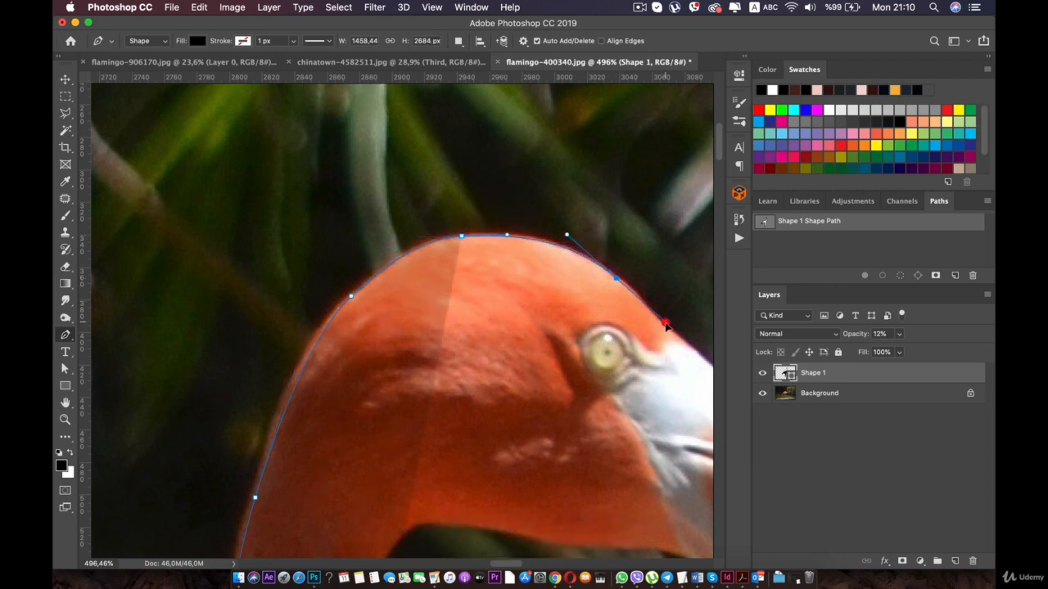
# - Trace the forehead's slope and the white upper beak toward the beak's bend
pyautogui.press('space')
pyautogui.moveTo(665, 326); pyautogui.dragTo(412, 272)
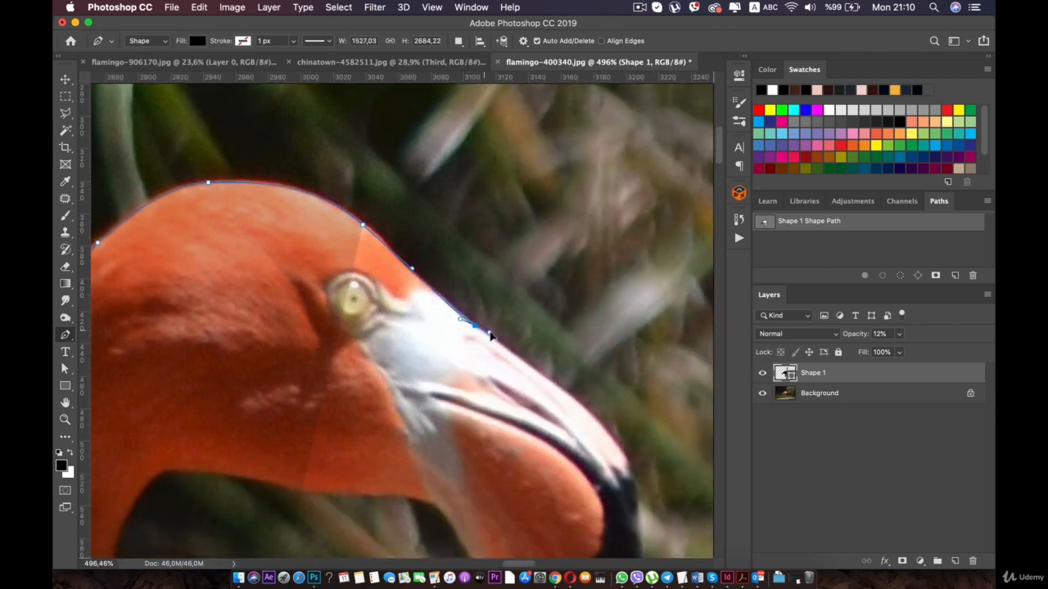
pyautogui.moveTo(489, 334); pyautogui.dragTo(490, 334)
pyautogui.moveTo(562, 388); pyautogui.dragTo(574, 398)
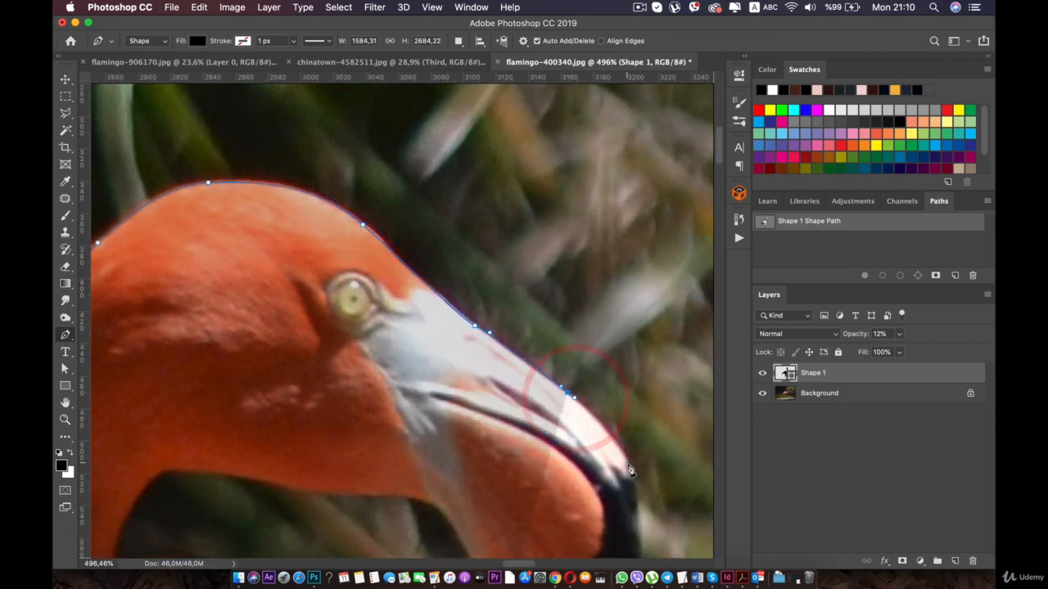
# - Trace around the beak's bend and down the outer edge of its black part to the tip
pyautogui.press('space')
pyautogui.moveTo(631, 484); pyautogui.dragTo(543, 336)
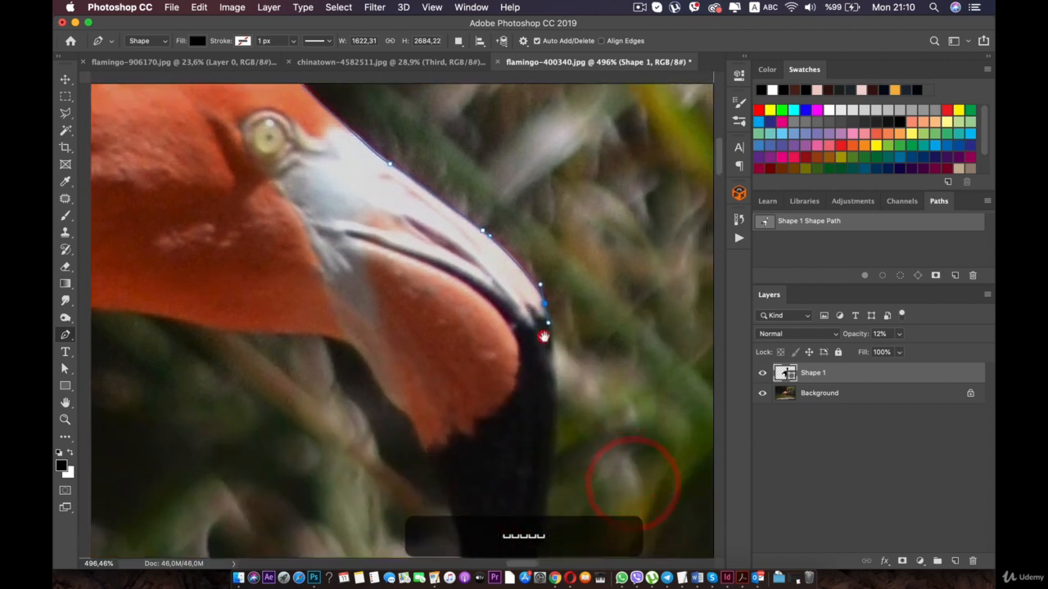
pyautogui.moveTo(544, 396); pyautogui.dragTo(531, 282)
pyautogui.press('space')
pyautogui.moveTo(498, 428); pyautogui.dragTo(492, 441)
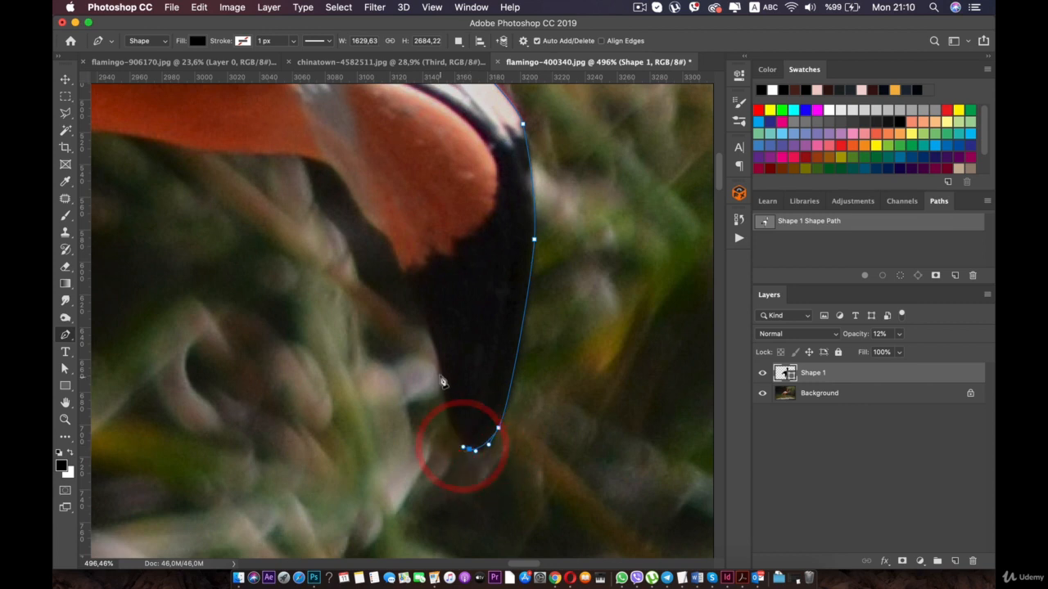
# - Trace the beak's inner edge from the tip up past the orange lower beak to the underside of the head
pyautogui.click(434, 347)
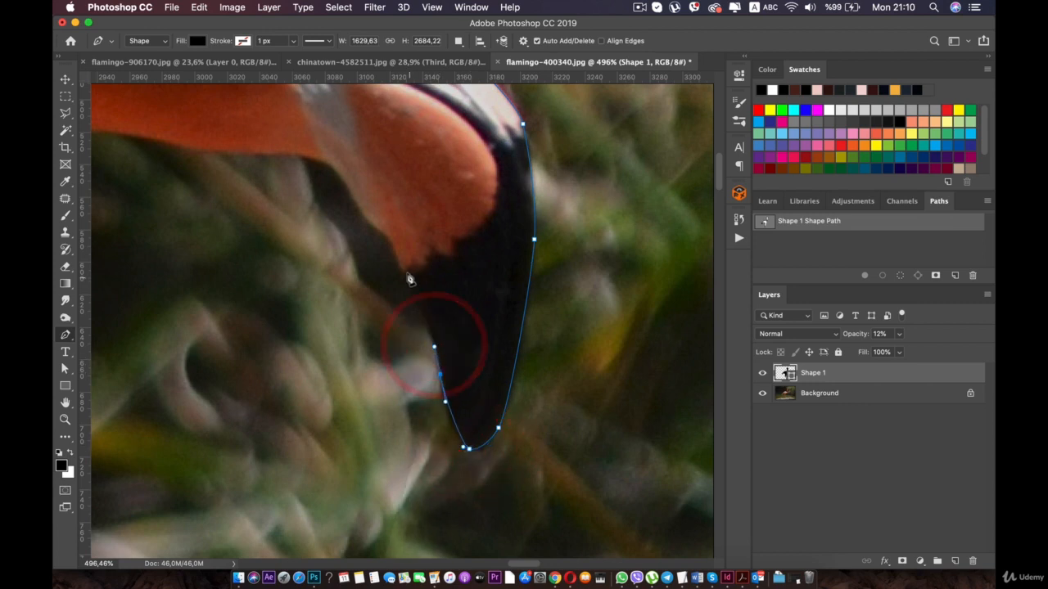
pyautogui.click(402, 267)
pyautogui.click(384, 231)
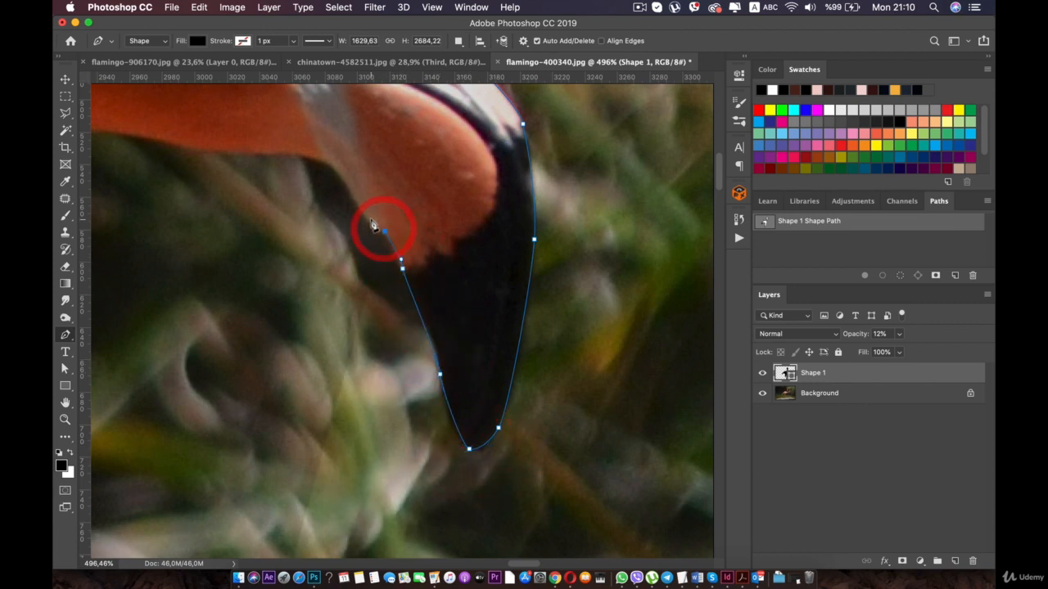
pyautogui.click(360, 216)
pyautogui.click(334, 169)
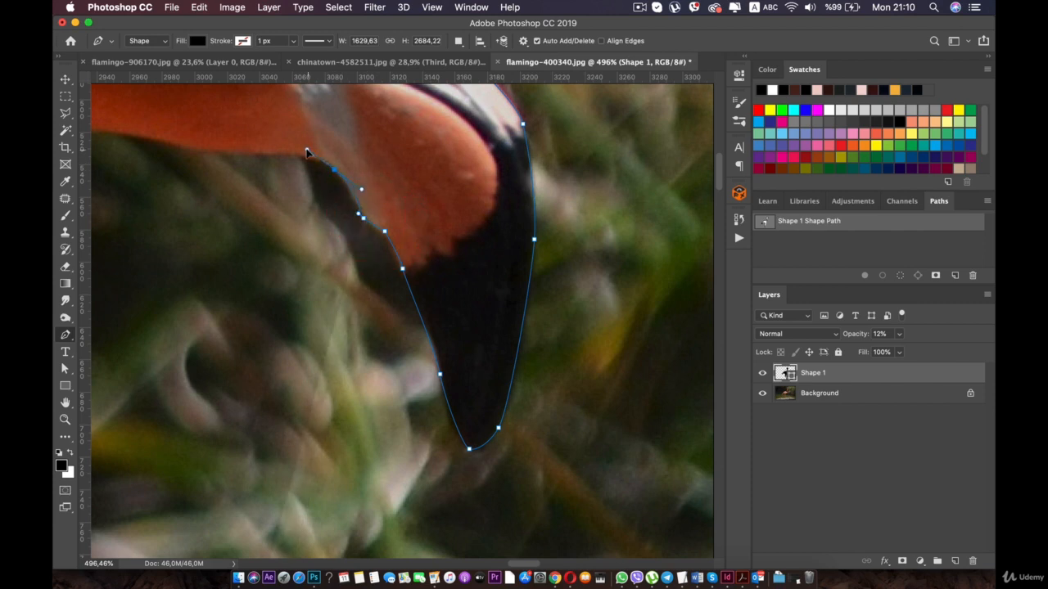
pyautogui.press('space')
pyautogui.moveTo(306, 152); pyautogui.dragTo(489, 235)
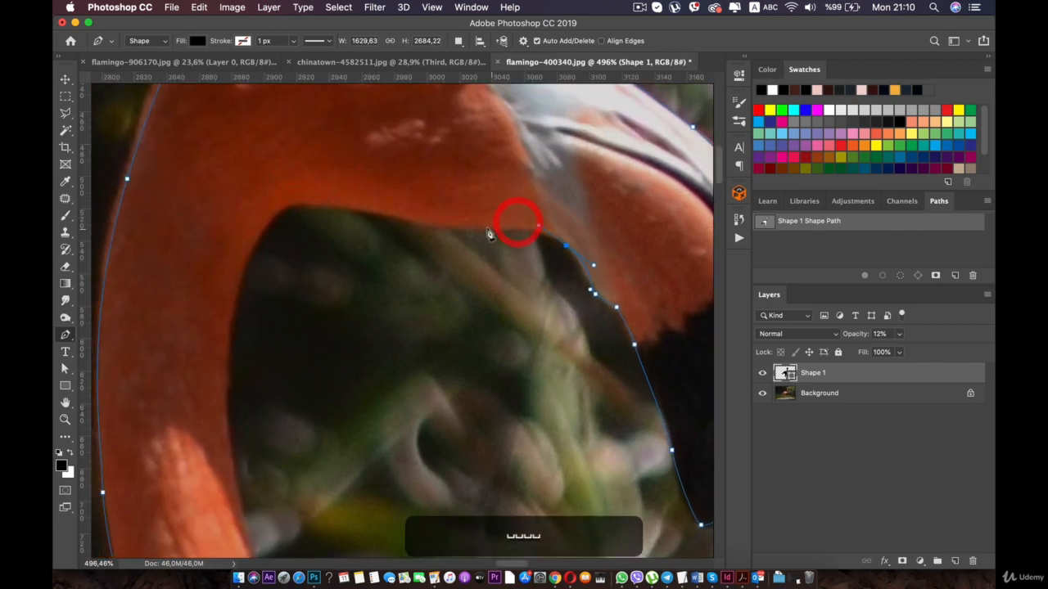
# - Trace the underside of the head and around the throat's inner corner onto the neck's front edge
pyautogui.click(406, 218)
pyautogui.click(294, 204)
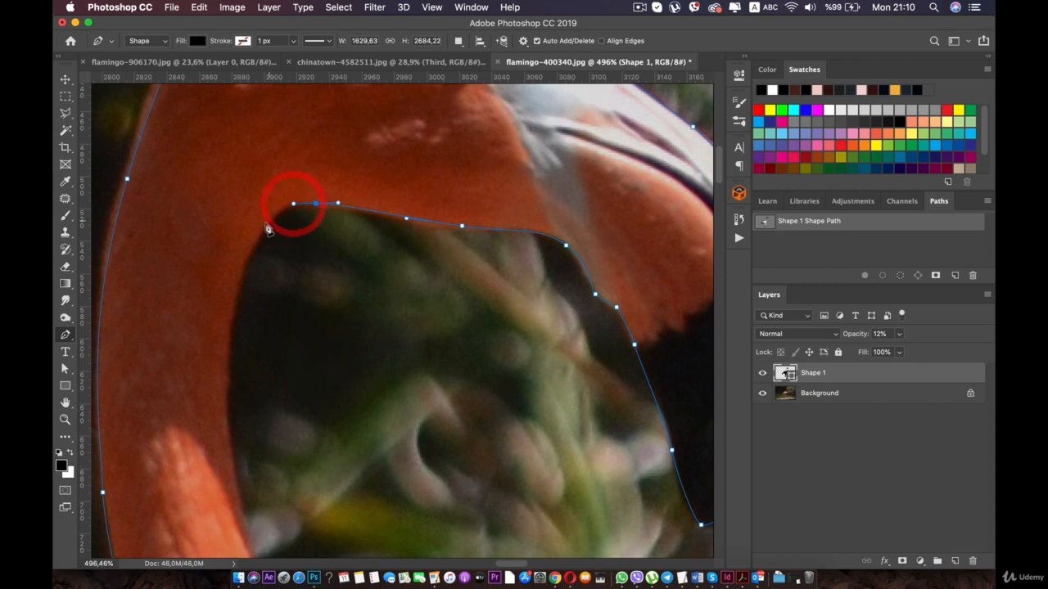
pyautogui.click(254, 245)
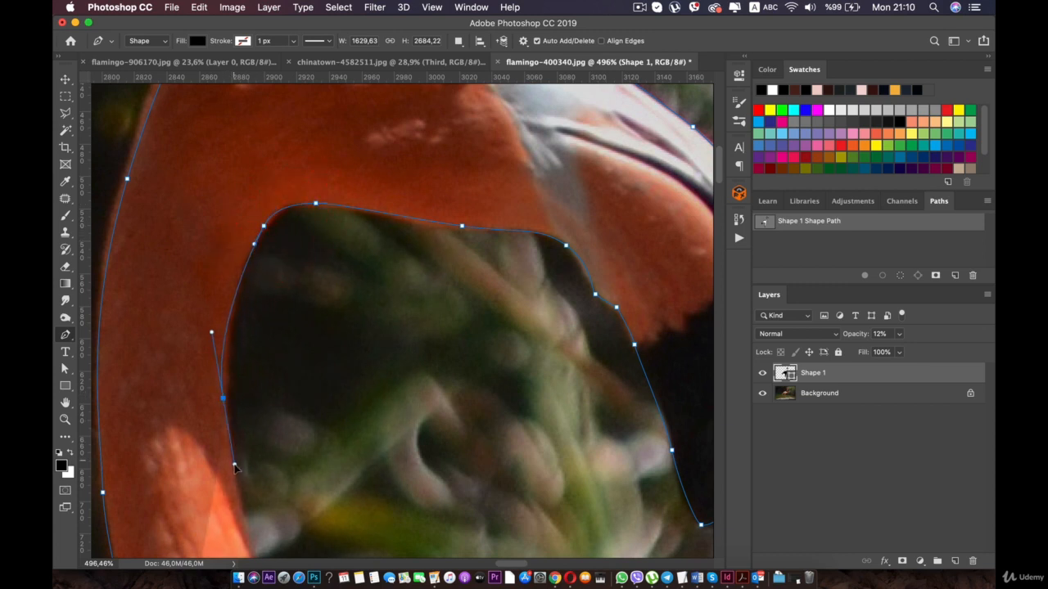
pyautogui.moveTo(234, 469); pyautogui.dragTo(231, 205)
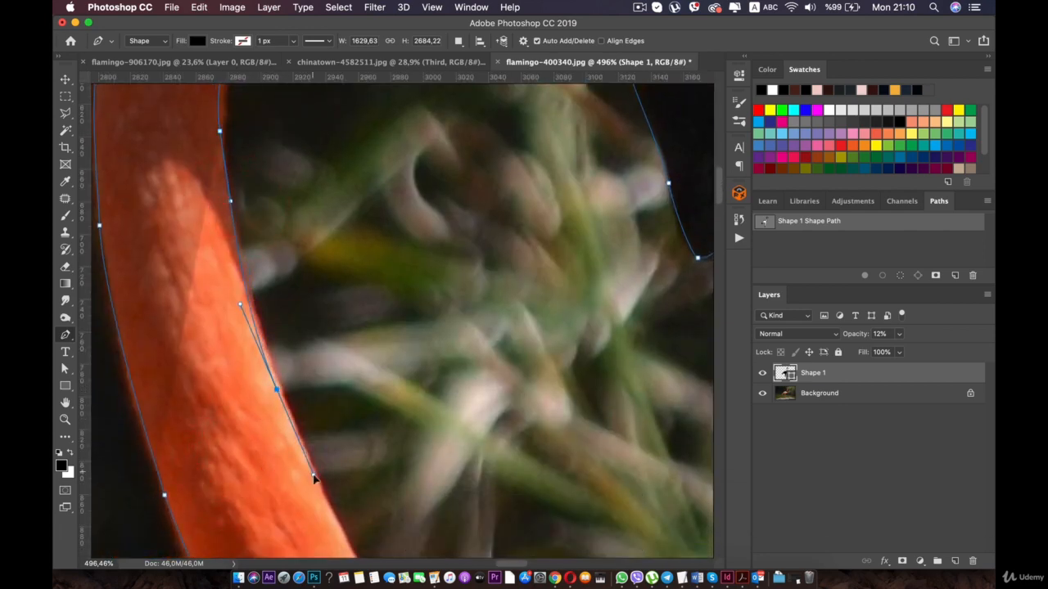
# - Trace the neck's front edge downward from below the throat to the bend above the chest
pyautogui.moveTo(314, 475); pyautogui.dragTo(232, 201)
pyautogui.click(335, 402)
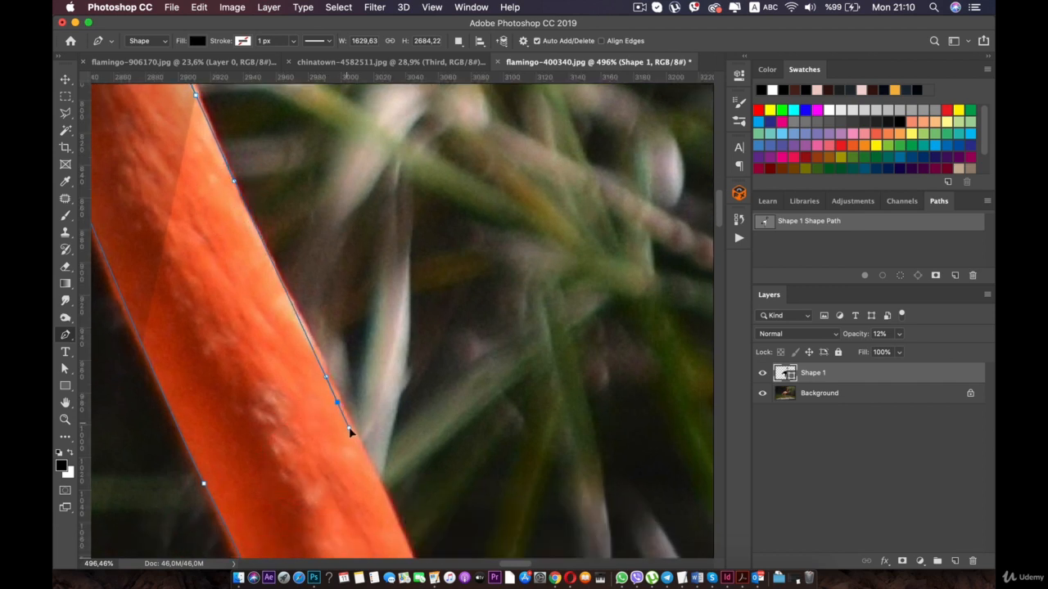
pyautogui.moveTo(349, 427); pyautogui.dragTo(263, 185)
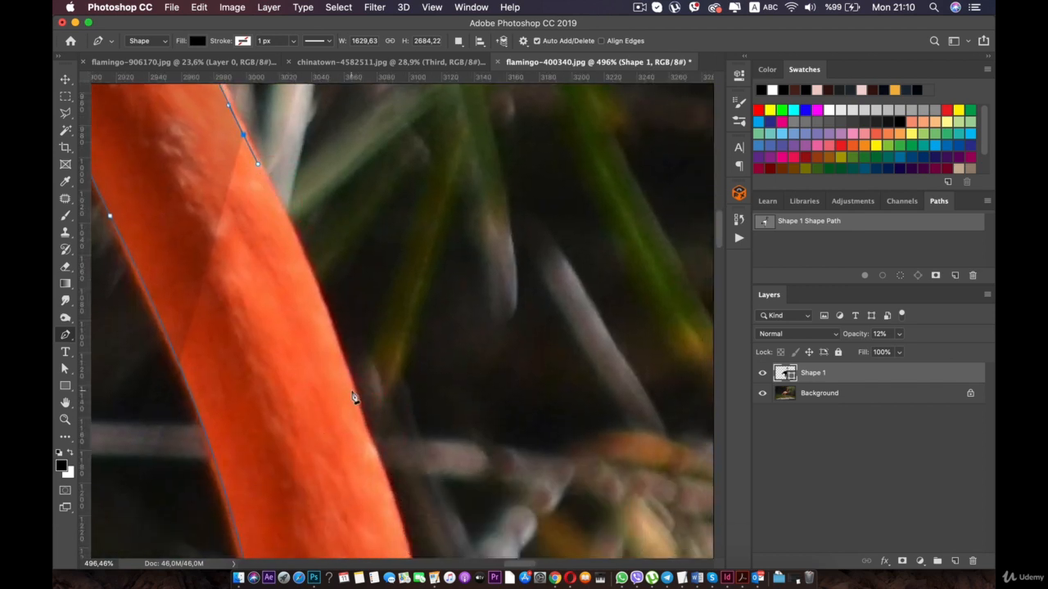
pyautogui.moveTo(363, 434); pyautogui.dragTo(279, 251)
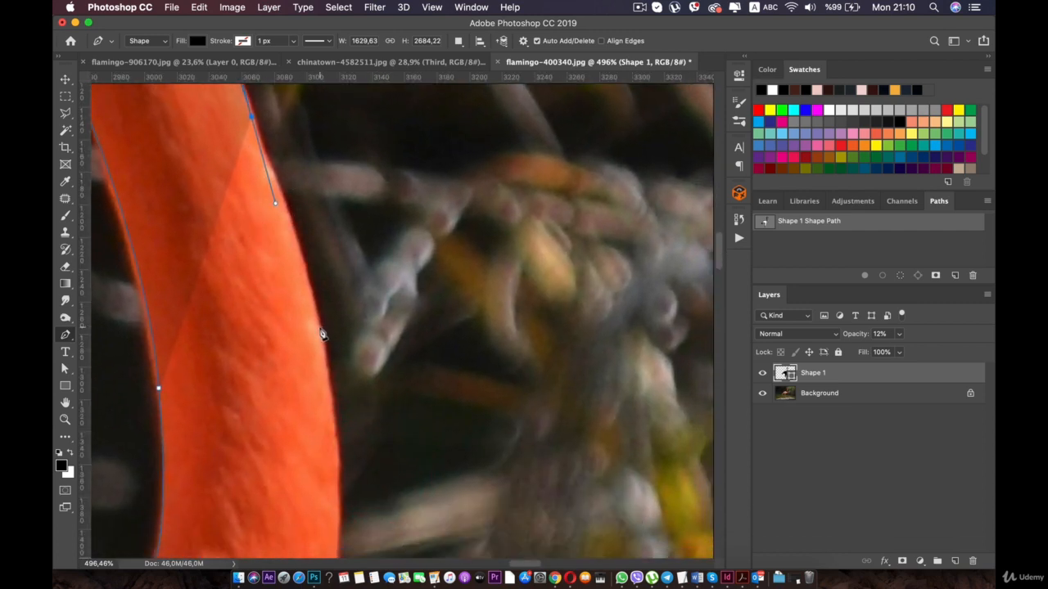
pyautogui.moveTo(340, 410); pyautogui.dragTo(304, 214)
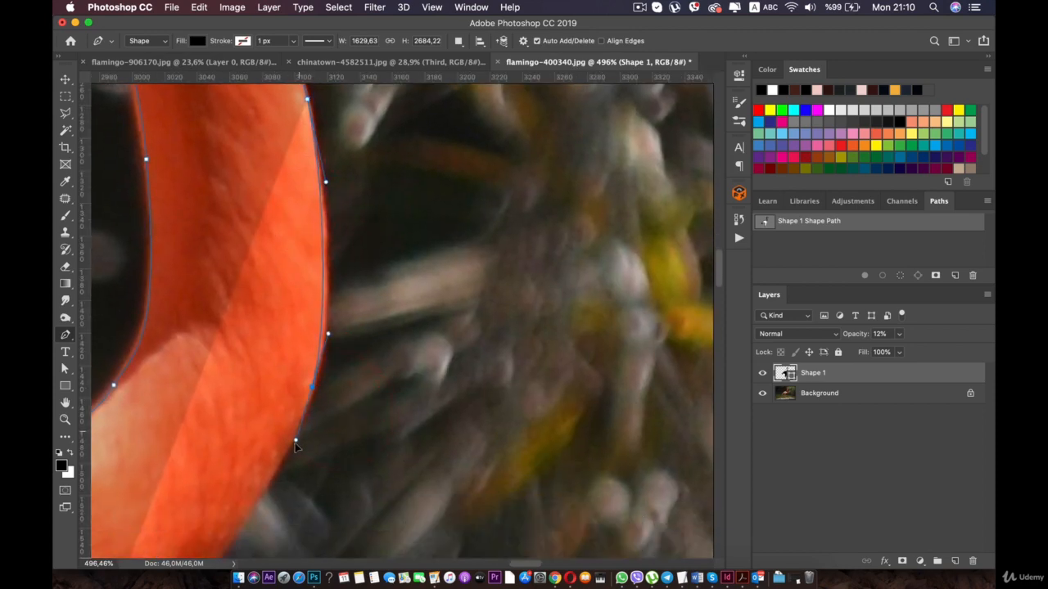
# - Trace from the neck's bend around the chest and along the belly's underside to the top of the banded leg
pyautogui.moveTo(284, 464); pyautogui.dragTo(378, 179)
pyautogui.moveTo(230, 324); pyautogui.dragTo(224, 328)
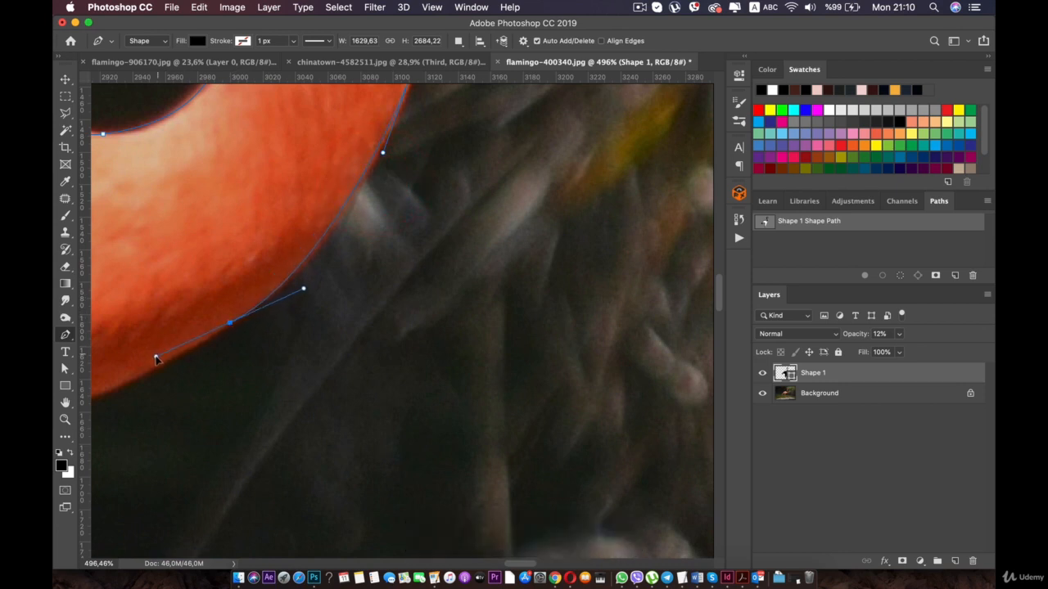
pyautogui.moveTo(145, 366); pyautogui.dragTo(140, 369)
pyautogui.moveTo(155, 284); pyautogui.dragTo(498, 158)
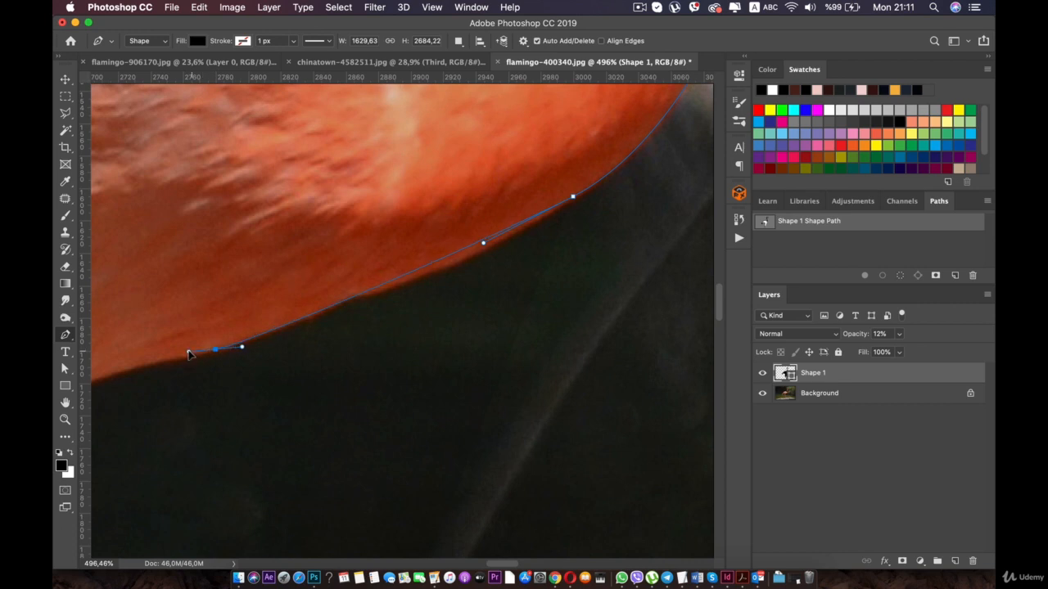
pyautogui.moveTo(188, 353); pyautogui.dragTo(468, 188)
pyautogui.moveTo(243, 350); pyautogui.dragTo(235, 354)
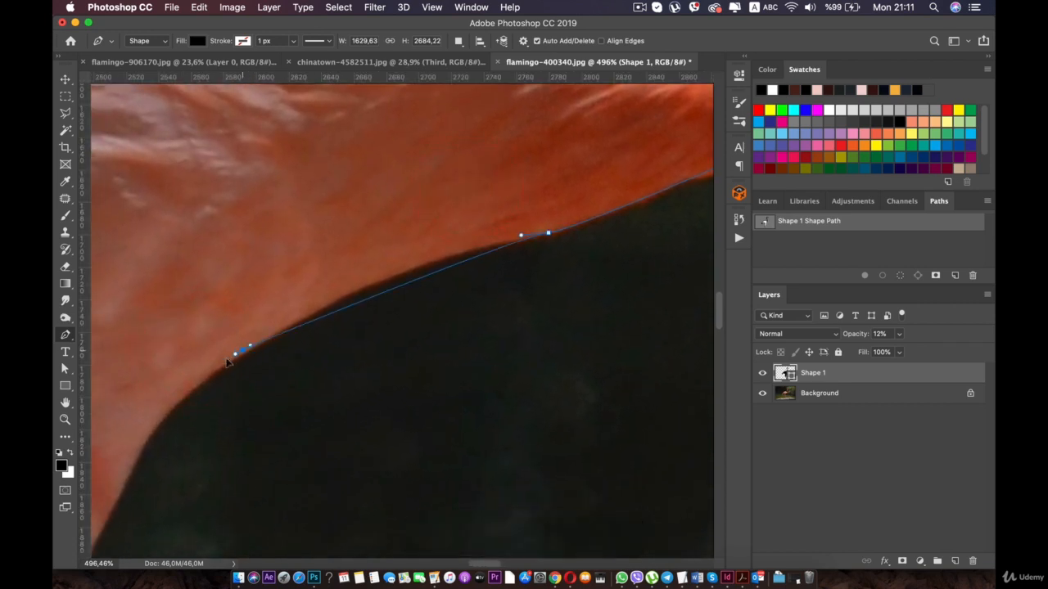
pyautogui.moveTo(132, 443); pyautogui.dragTo(348, 190)
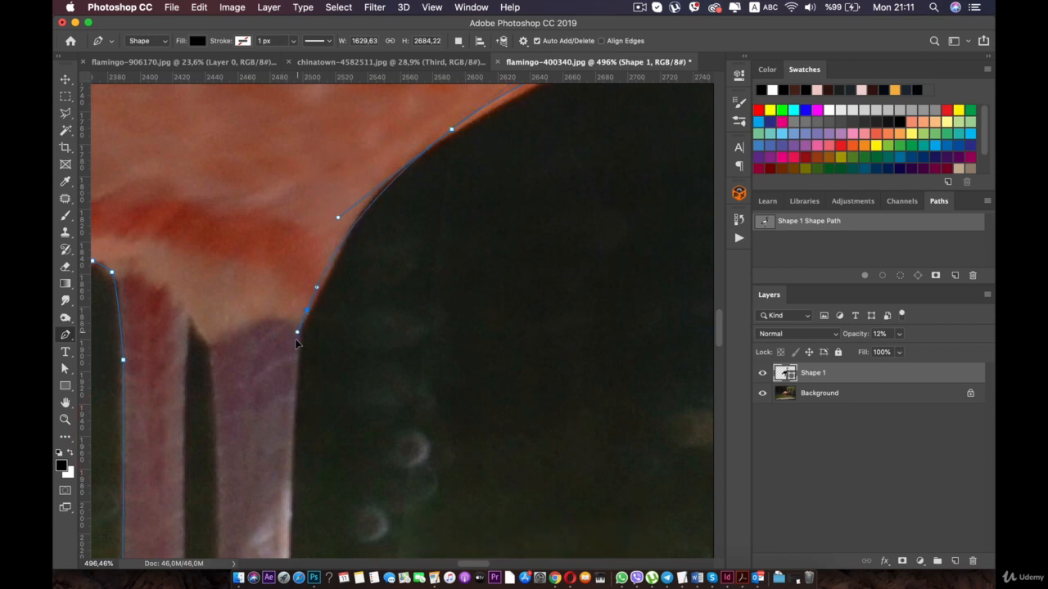
# - Trace the banded leg's outer edge from the belly down to the upper corner of the blue leg band
pyautogui.moveTo(296, 360); pyautogui.dragTo(312, 131)
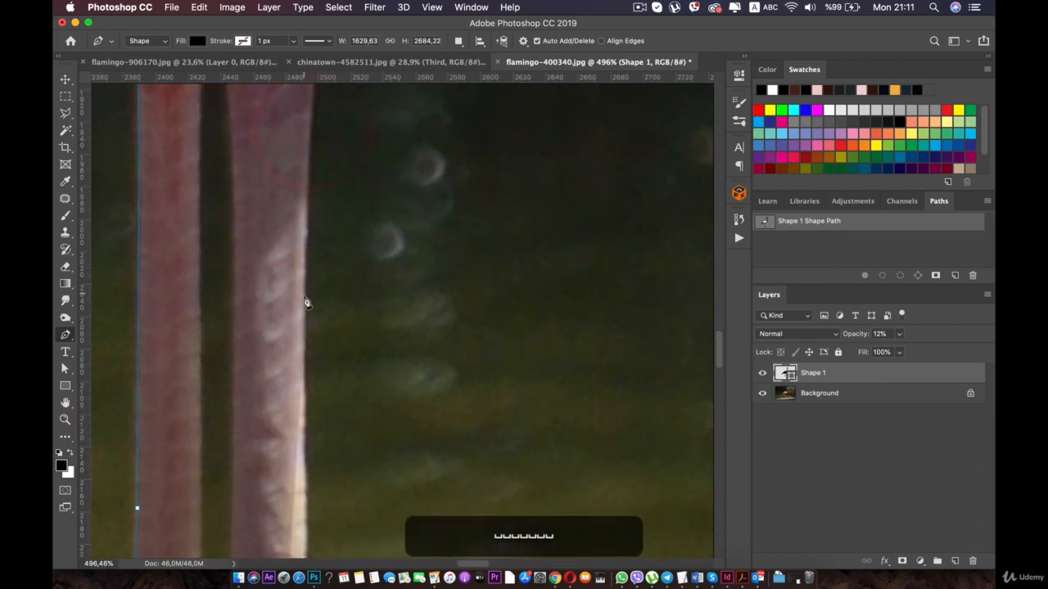
pyautogui.moveTo(306, 303); pyautogui.dragTo(307, 381)
pyautogui.click(306, 381)
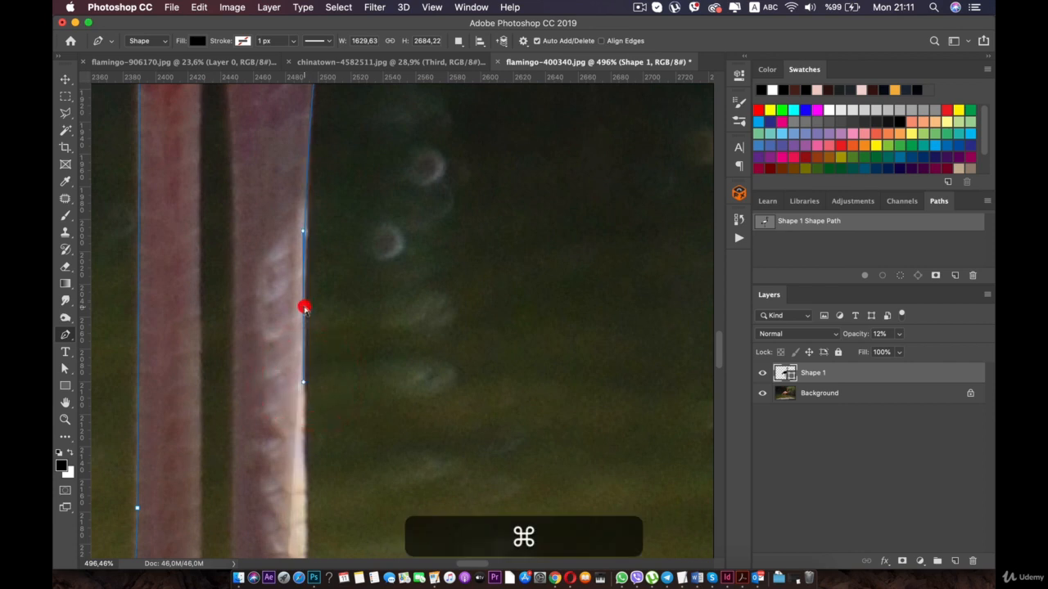
pyautogui.moveTo(308, 328); pyautogui.dragTo(253, 100)
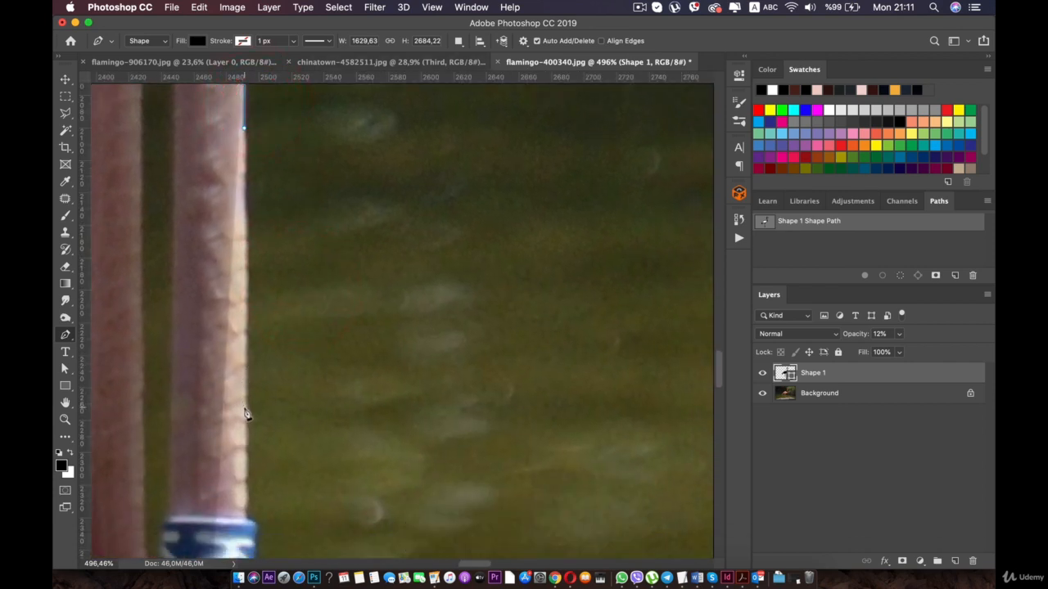
pyautogui.moveTo(245, 450); pyautogui.dragTo(226, 223)
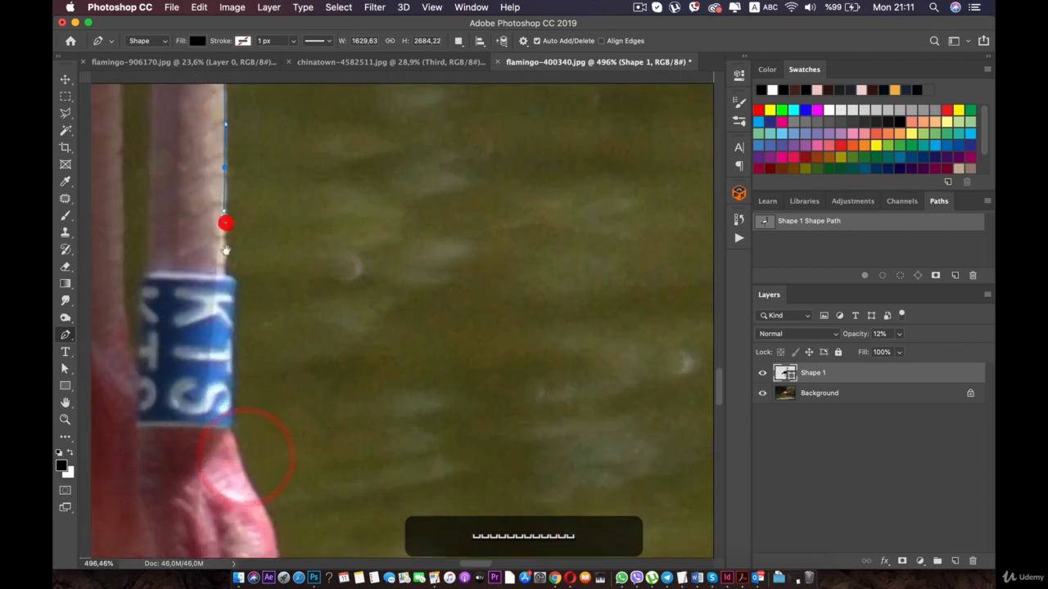
pyautogui.click(228, 265)
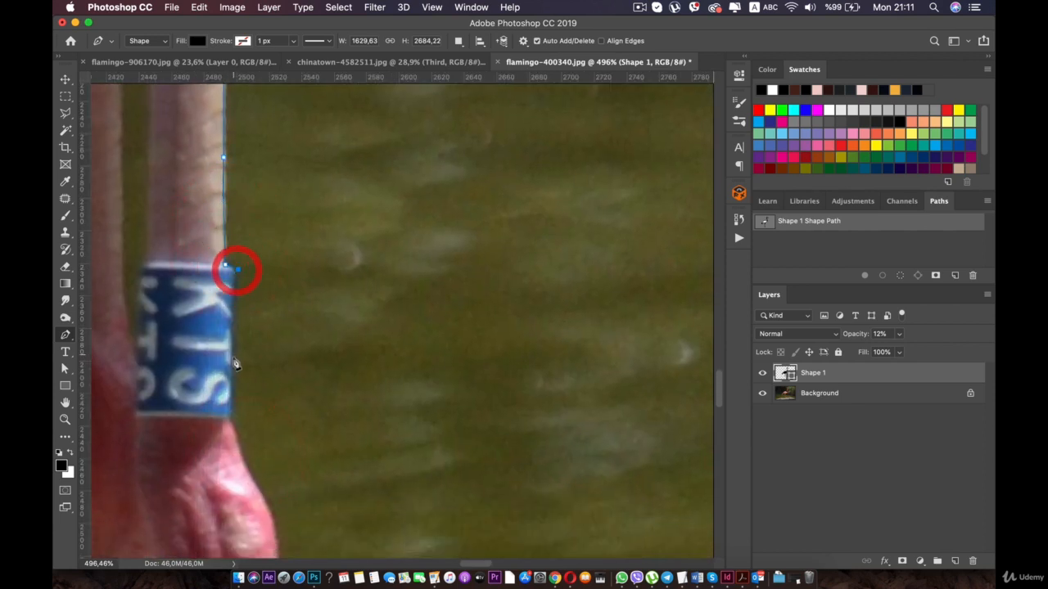
# - Trace the outer side of the blue leg band and around the knee joint below it
pyautogui.moveTo(230, 404); pyautogui.dragTo(230, 411)
pyautogui.moveTo(237, 357); pyautogui.dragTo(231, 125)
pyautogui.moveTo(230, 201); pyautogui.dragTo(230, 205)
pyautogui.click(232, 218)
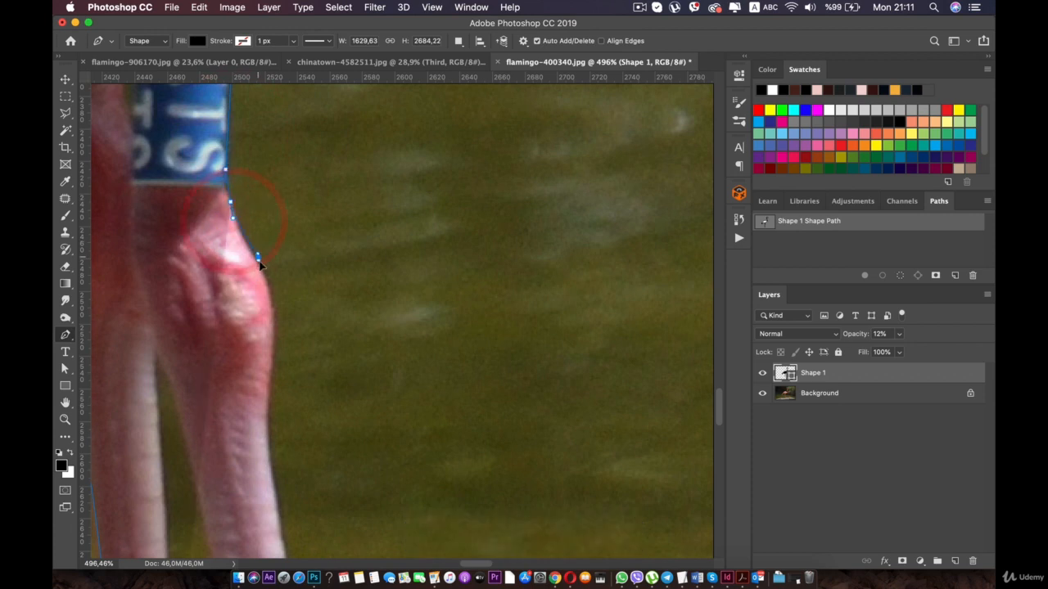
pyautogui.click(262, 264)
pyautogui.press('super+z')
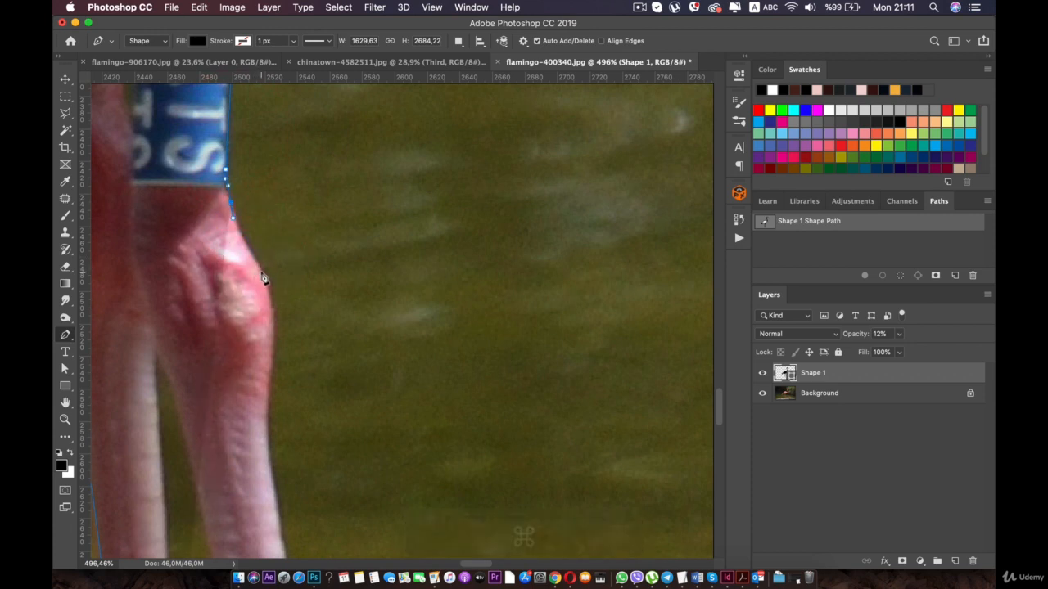
pyautogui.press('space')
pyautogui.moveTo(270, 293); pyautogui.dragTo(300, 128)
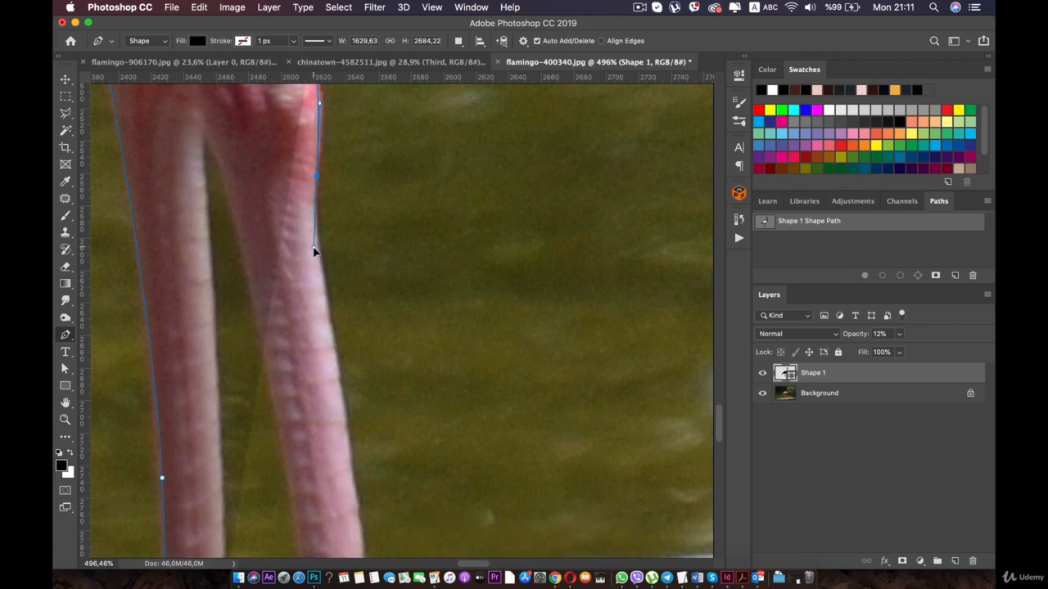
# - Trace the banded leg's outer edge from below the knee joint down to the waterline
pyautogui.press('space')
pyautogui.moveTo(313, 251); pyautogui.dragTo(250, 108)
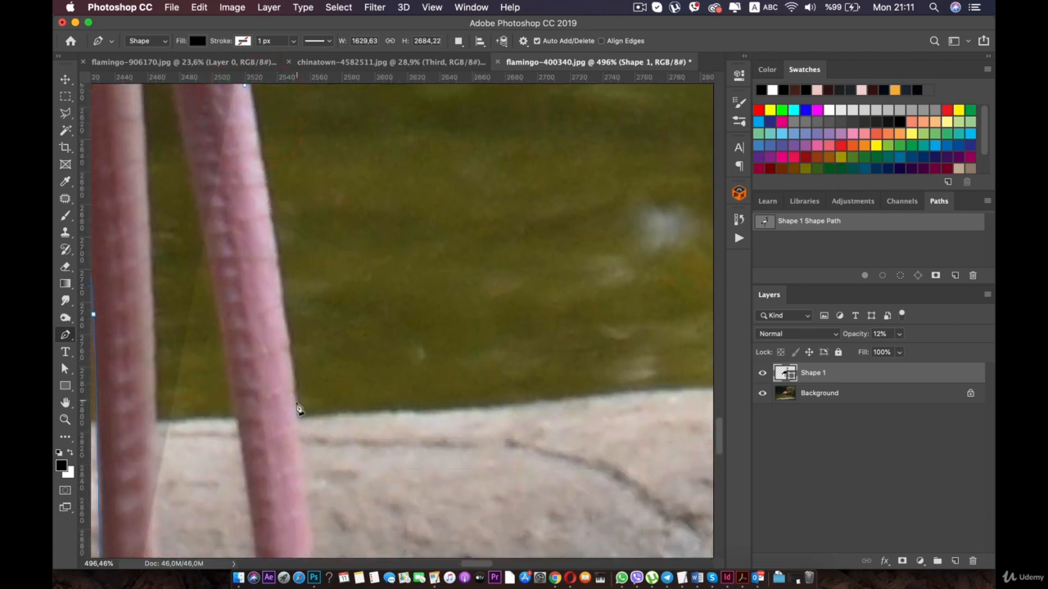
pyautogui.press('space')
pyautogui.moveTo(300, 444); pyautogui.dragTo(239, 160)
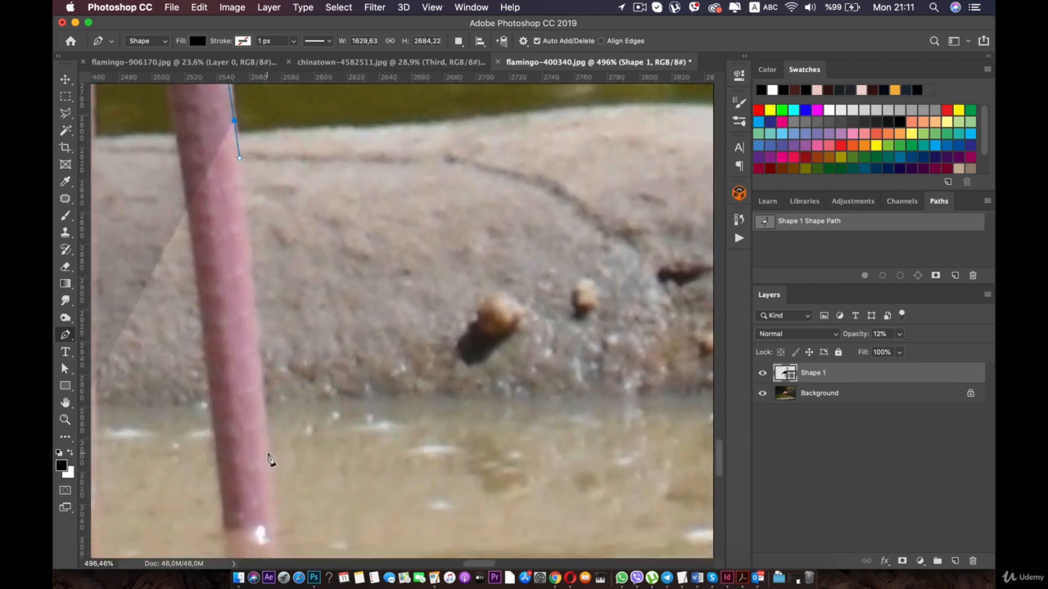
pyautogui.click(271, 529)
# - Trace across the end of the banded leg at the waterline to its inner edge
pyautogui.press('space')
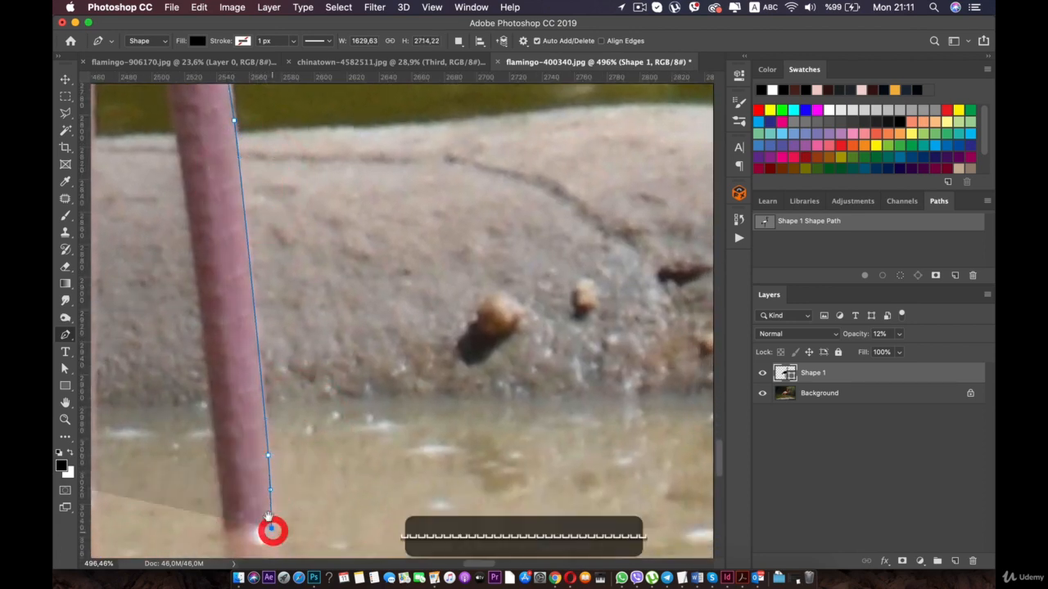
pyautogui.moveTo(271, 529); pyautogui.dragTo(307, 398)
pyautogui.click(288, 397)
pyautogui.click(264, 392)
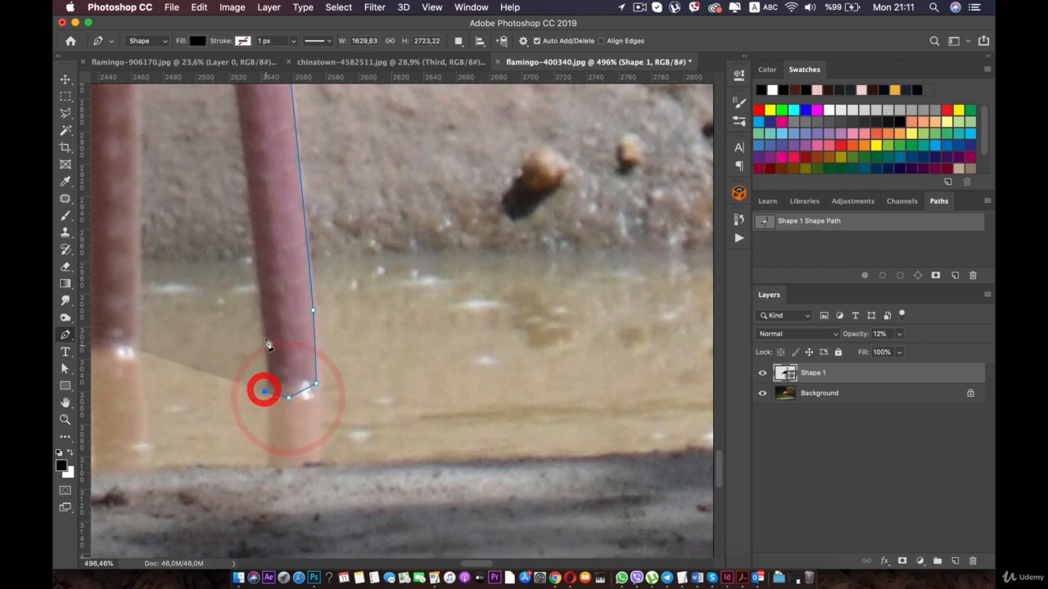
pyautogui.click(250, 235)
pyautogui.click(250, 213)
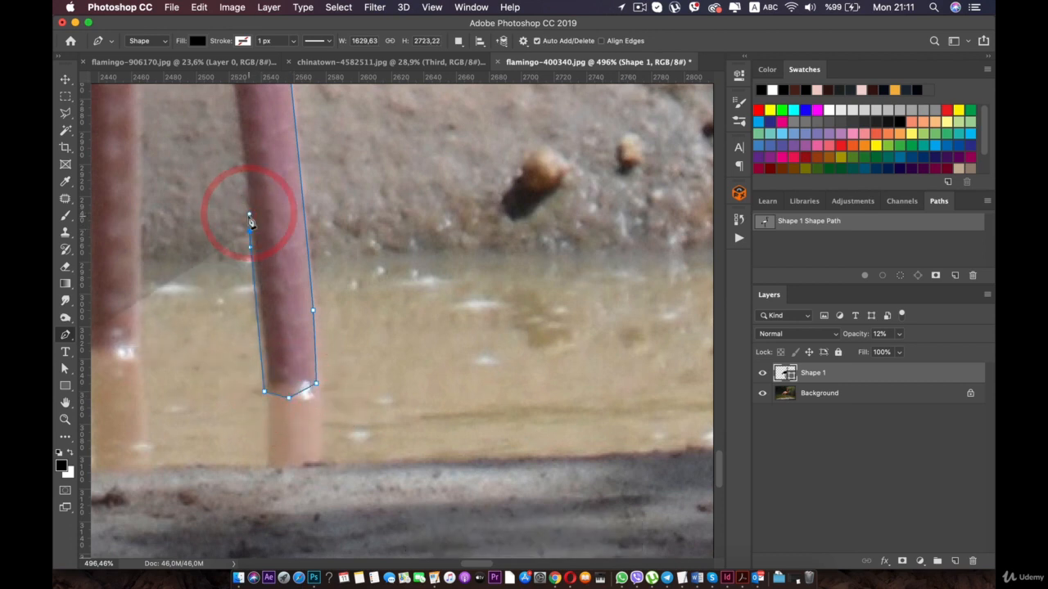
pyautogui.press('space')
pyautogui.moveTo(250, 196); pyautogui.dragTo(260, 308)
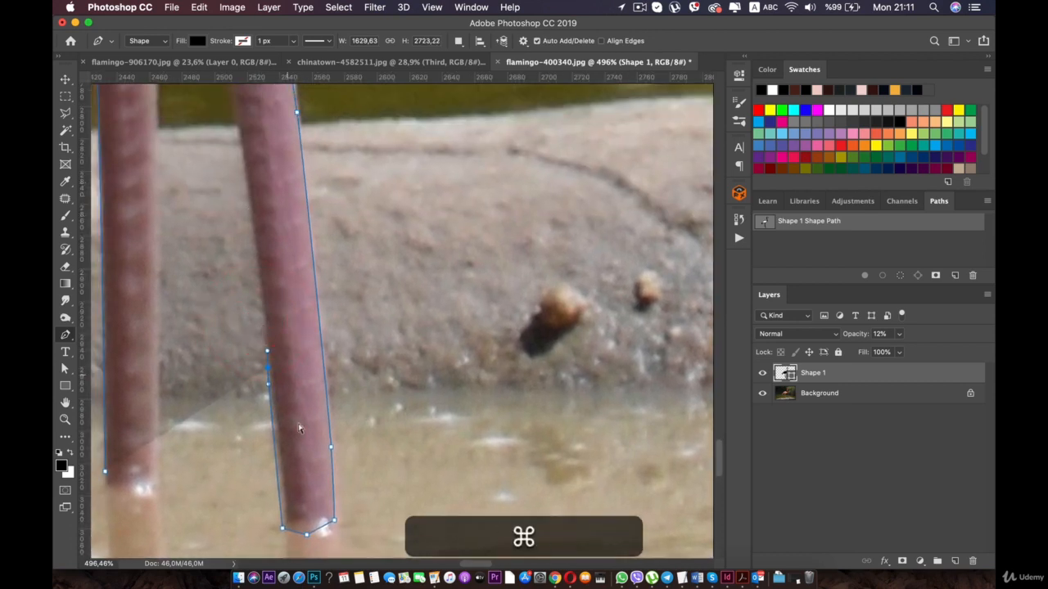
pyautogui.press('super+z')
pyautogui.press('super+z')
pyautogui.press('super+z')
pyautogui.press('super+z')
pyautogui.press('super+z')
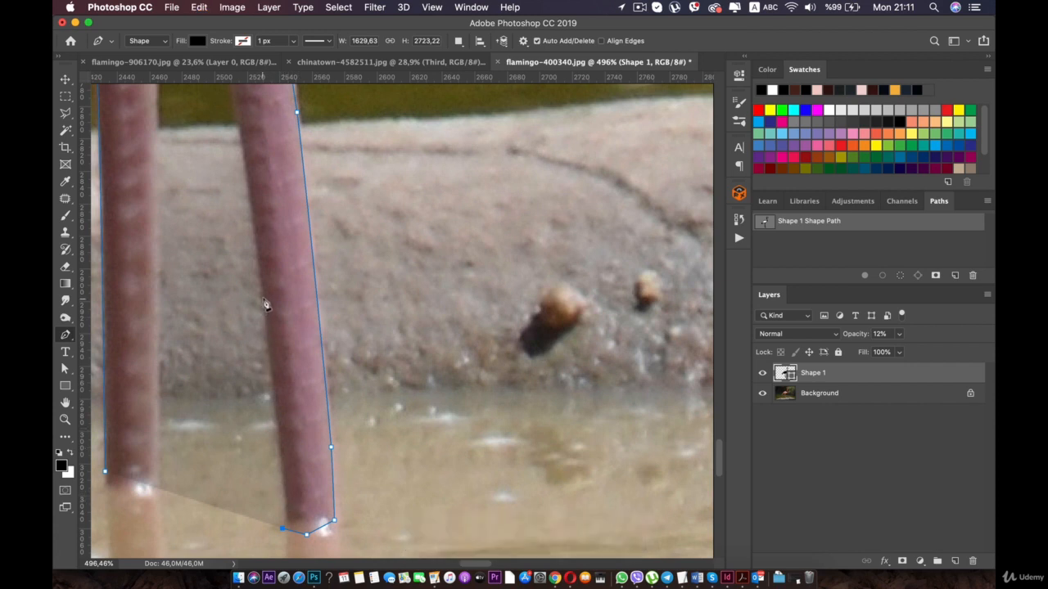
pyautogui.press('super+z')
pyautogui.press('super+z')
pyautogui.press('super+z')
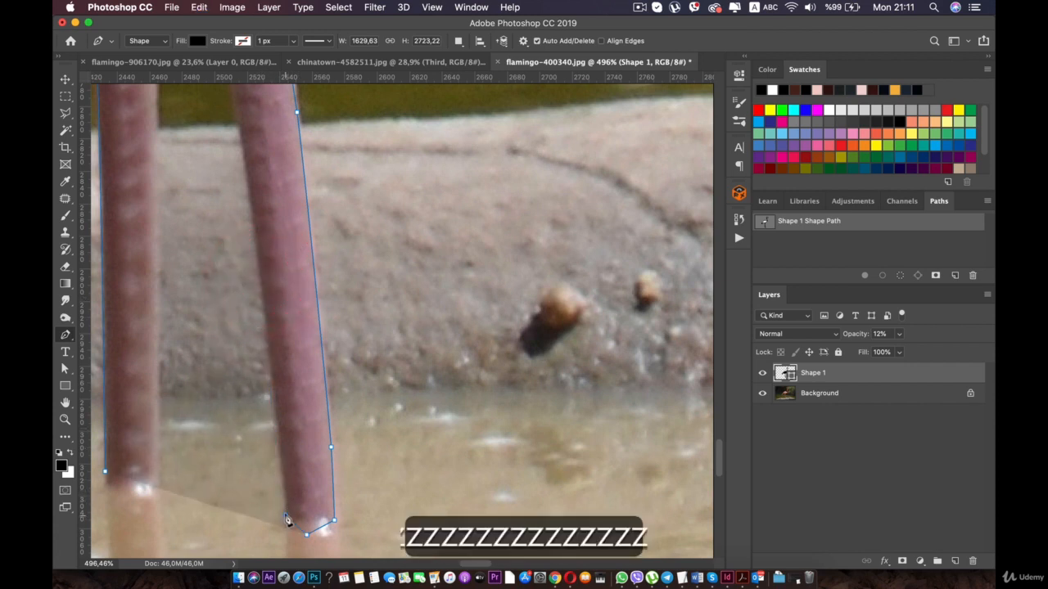
# - Trace the banded leg's inner edge from the waterline up to the gap between the legs below the knees
pyautogui.click(285, 515)
pyautogui.click(266, 329)
pyautogui.click(263, 287)
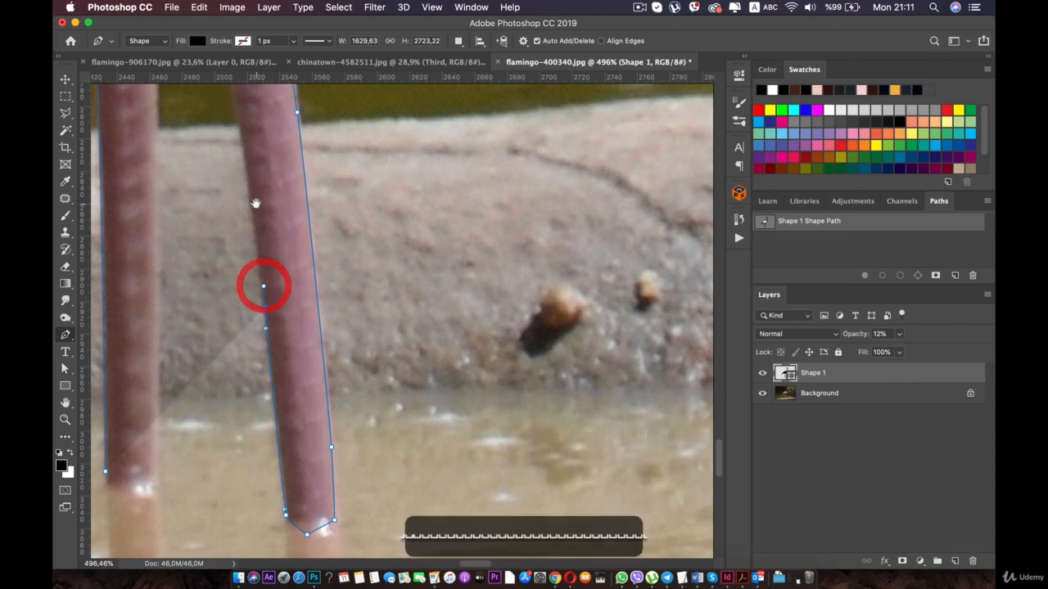
pyautogui.moveTo(255, 203); pyautogui.dragTo(257, 402)
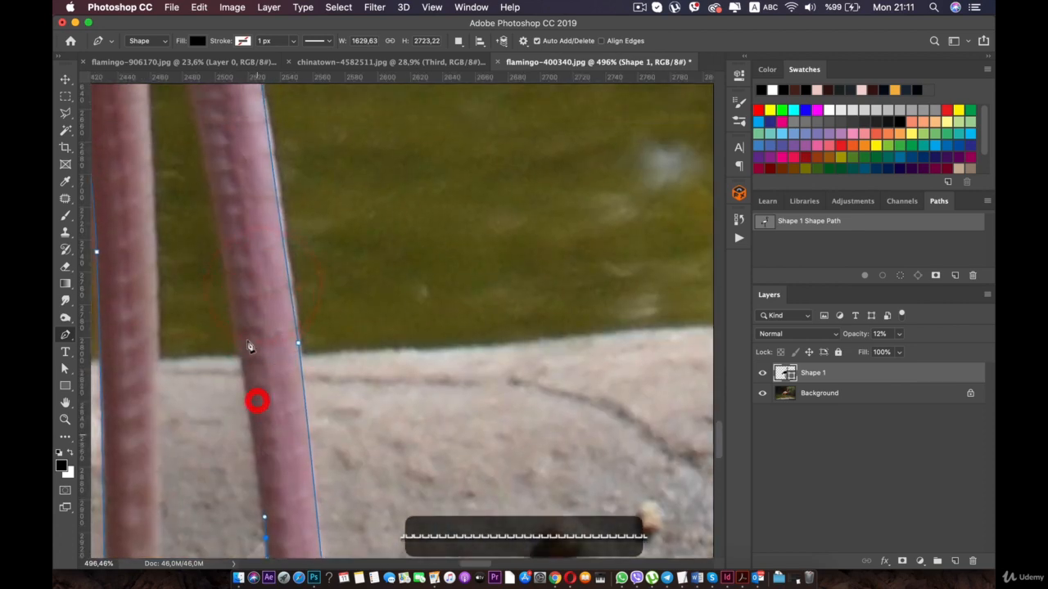
pyautogui.click(220, 243)
pyautogui.moveTo(204, 90); pyautogui.dragTo(241, 226)
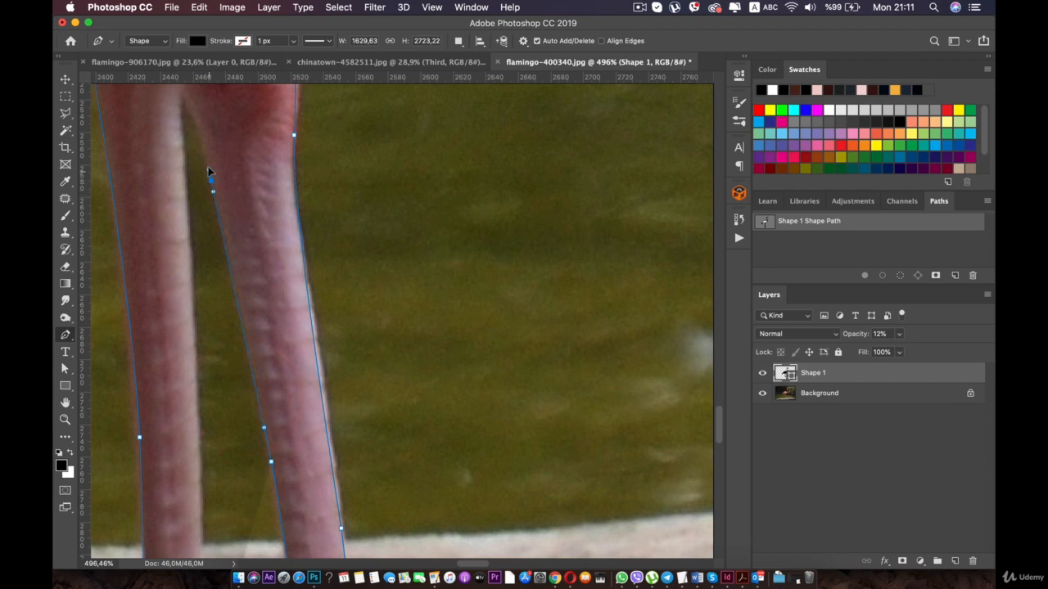
pyautogui.click(205, 157)
pyautogui.moveTo(190, 112); pyautogui.dragTo(189, 106)
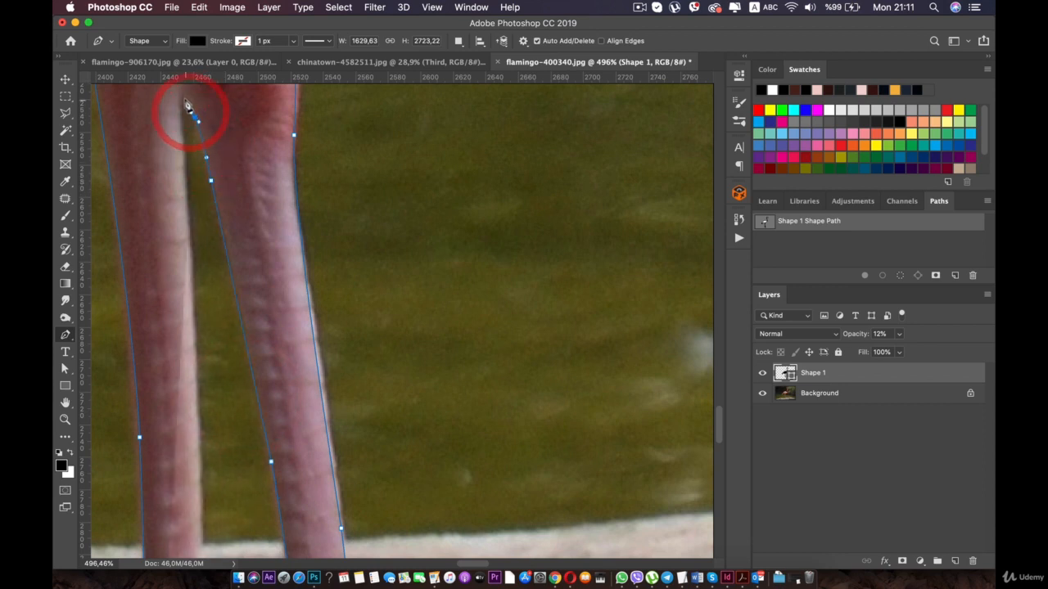
# - Trace around the top of the gap between the legs and partway down the other leg's inner edge
pyautogui.click(185, 100)
pyautogui.click(178, 107)
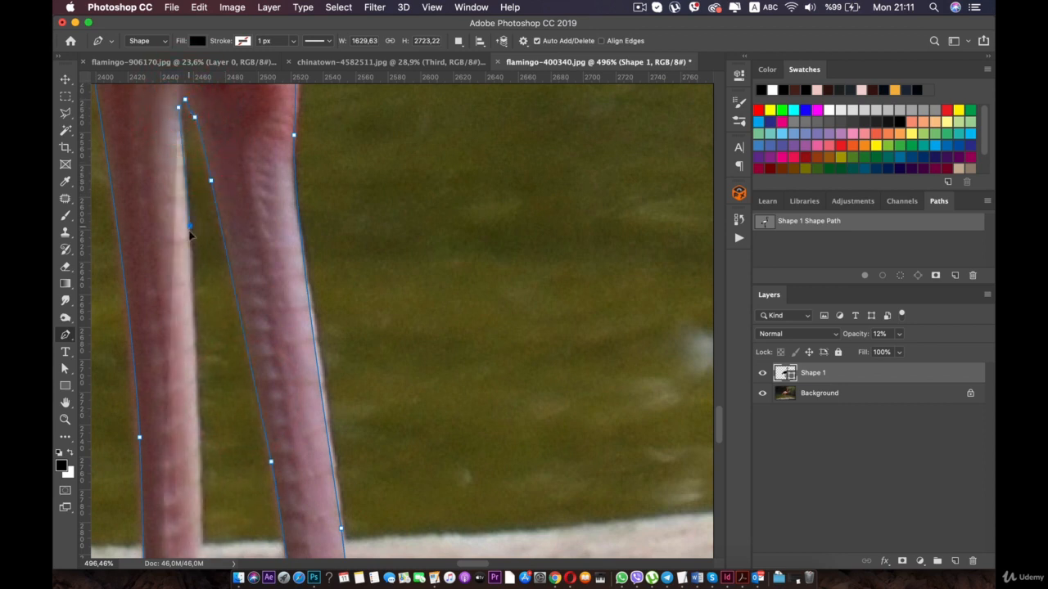
pyautogui.click(193, 261)
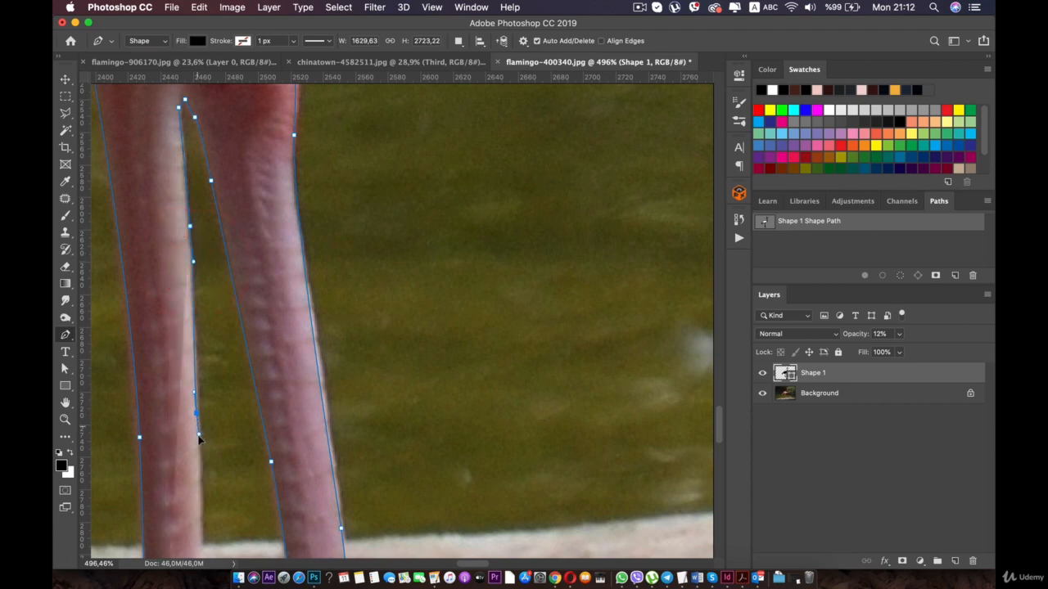
pyautogui.moveTo(198, 437); pyautogui.dragTo(199, 440)
pyautogui.press('space')
pyautogui.moveTo(194, 491); pyautogui.dragTo(217, 197)
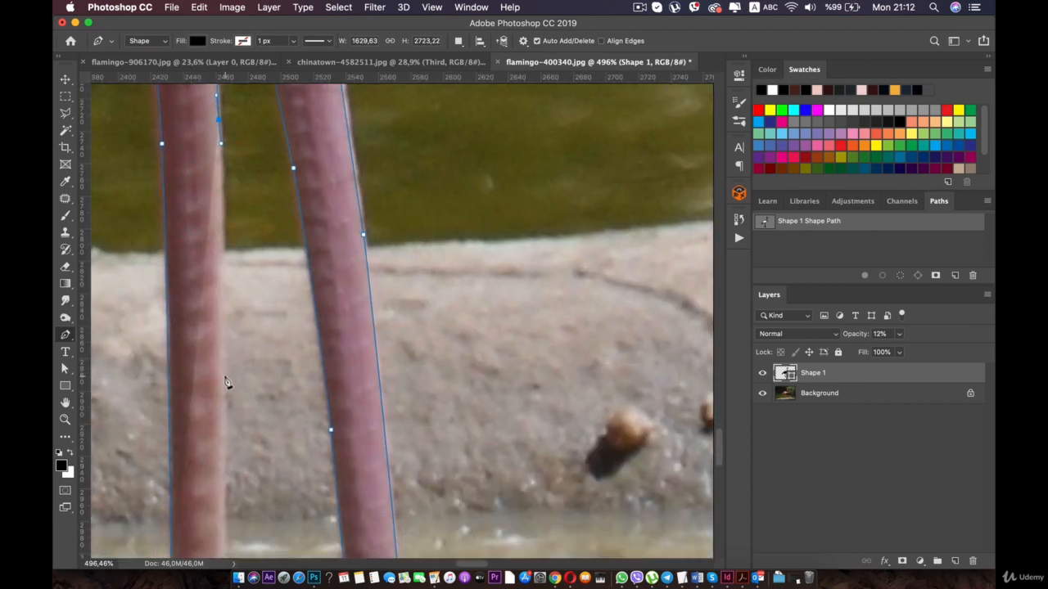
# - Trace the second leg's inner edge down to the waterline and across its end, bringing the outline back to its start
pyautogui.press('space')
pyautogui.moveTo(221, 496); pyautogui.dragTo(225, 183)
pyautogui.moveTo(227, 277); pyautogui.dragTo(227, 284)
pyautogui.click(212, 297)
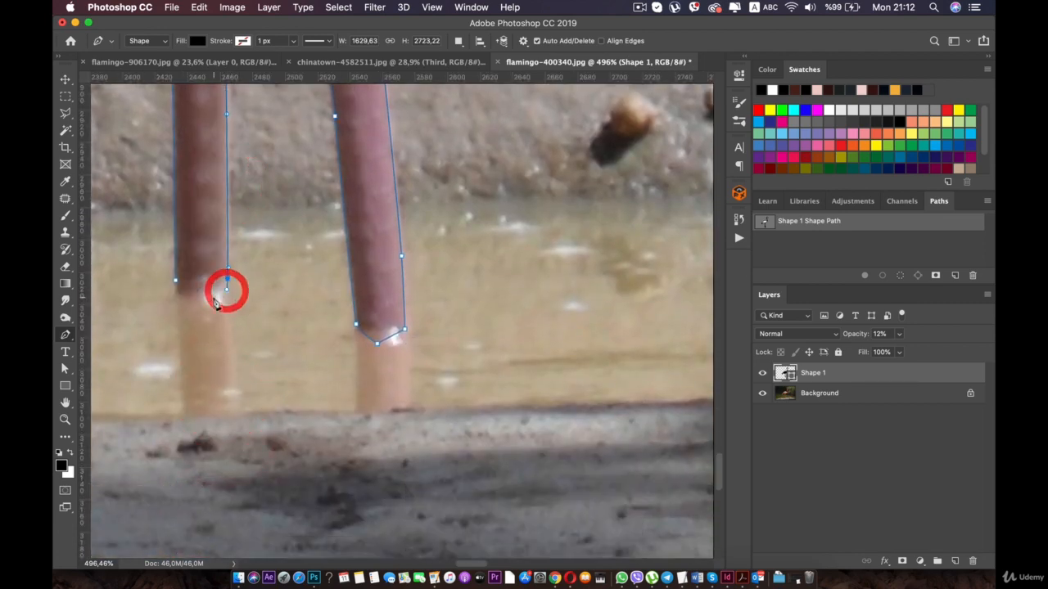
pyautogui.click(172, 296)
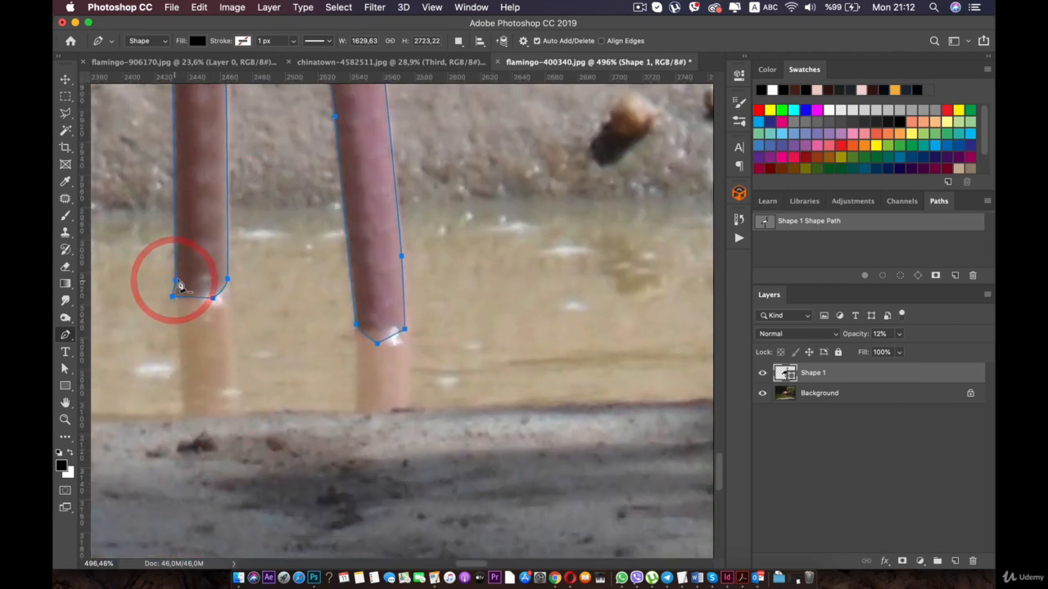
# - Load the finished flamingo outline of the Shape 1 layer as a selection
pyautogui.scroll(-10, 180, 286)
pyautogui.scroll(-2, 188, 289)
pyautogui.press('space')
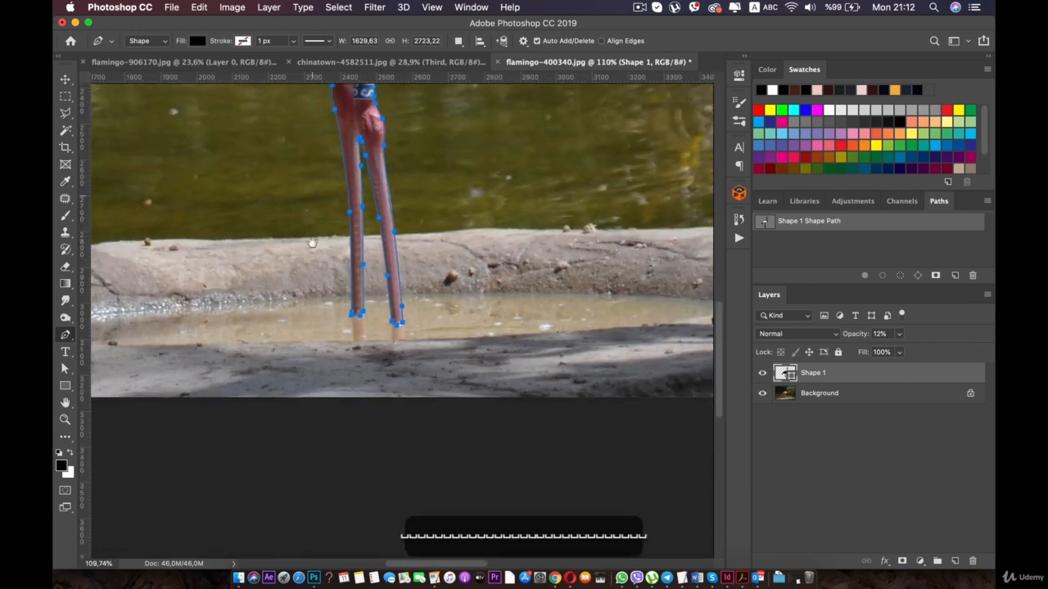
pyautogui.moveTo(312, 180); pyautogui.dragTo(313, 351)
pyautogui.scroll(-7, 320, 357)
pyautogui.press('space')
pyautogui.moveTo(335, 243); pyautogui.dragTo(287, 405)
pyautogui.click(861, 388)
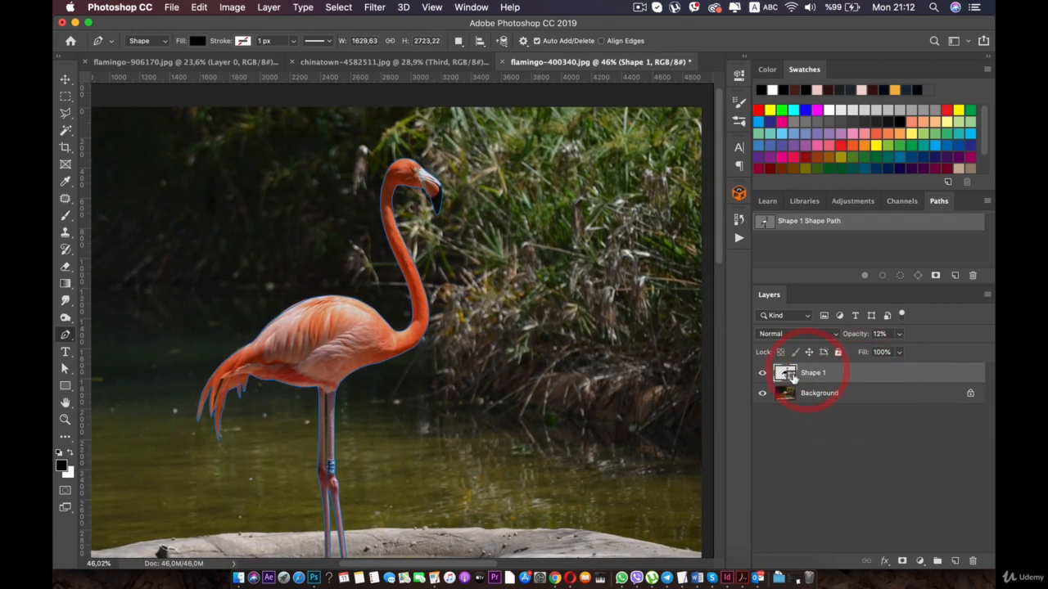
pyautogui.keyDown('super'); pyautogui.click(787, 379); pyautogui.keyUp('super')
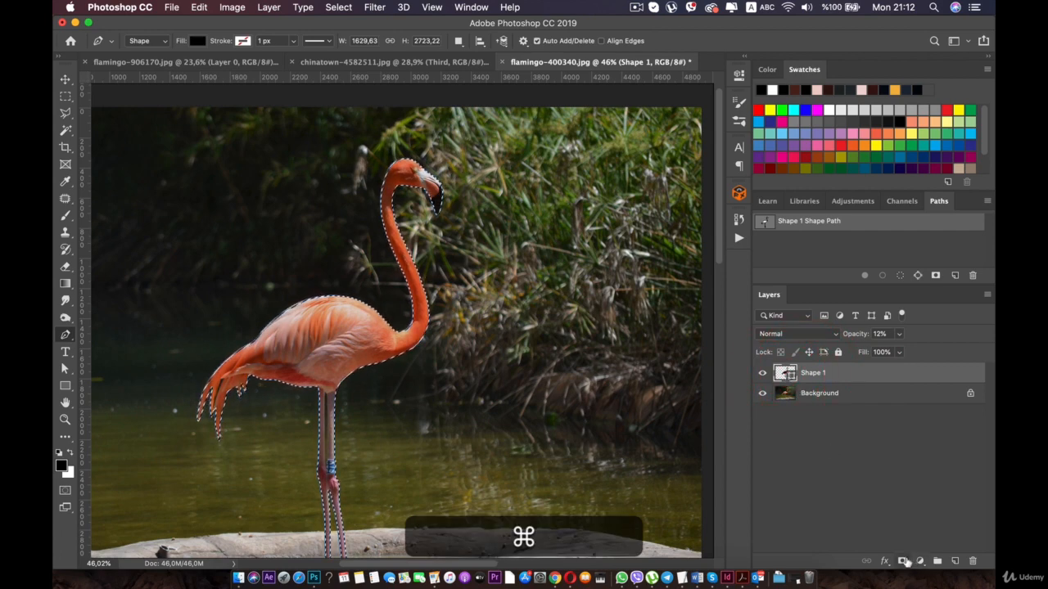
pyautogui.click(901, 561)
pyautogui.scroll(-2, 524, 262)
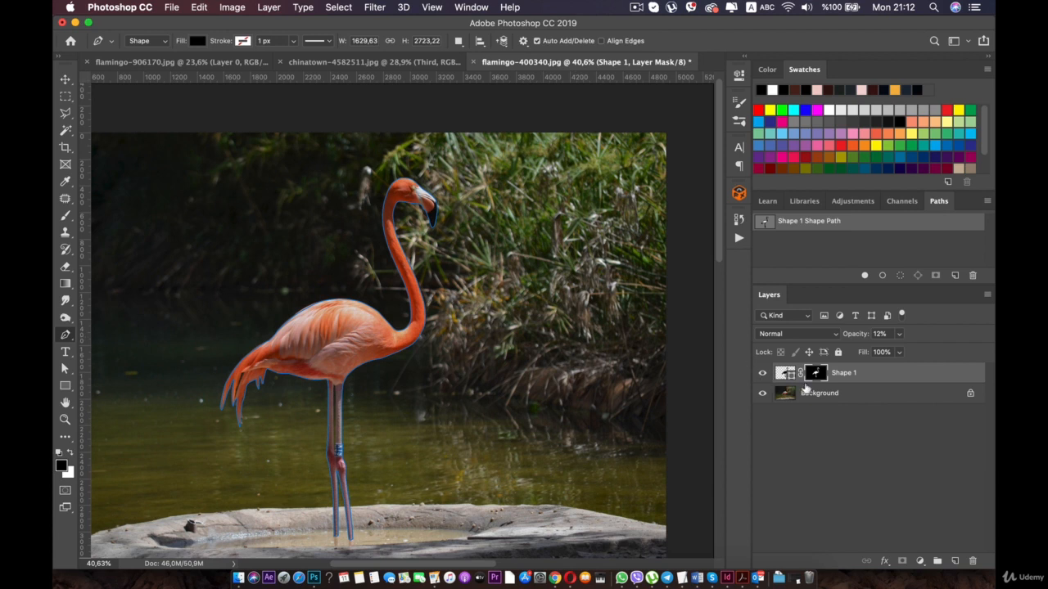
pyautogui.press('super+z')
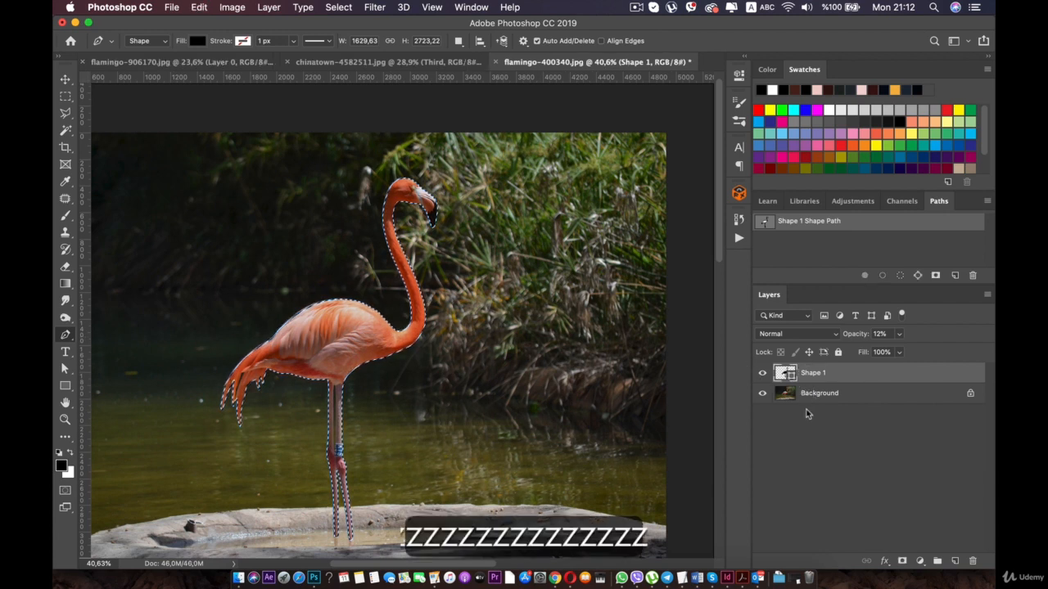
# - Reload the flamingo selection from the Shape 1 layer's outline
pyautogui.click(808, 400)
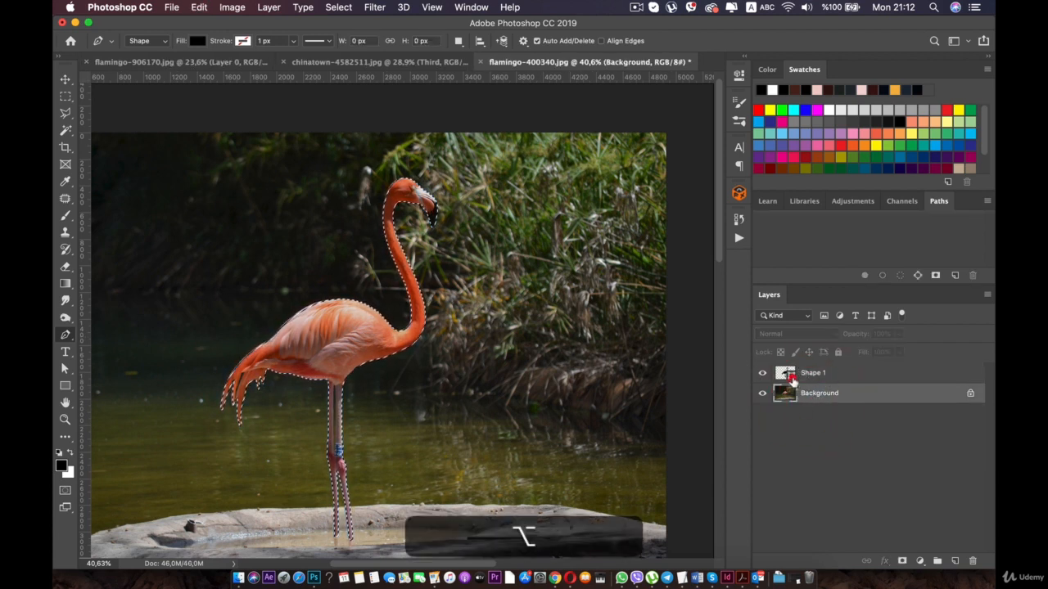
pyautogui.click(790, 376)
pyautogui.keyDown('super'); pyautogui.click(791, 375); pyautogui.keyUp('super')
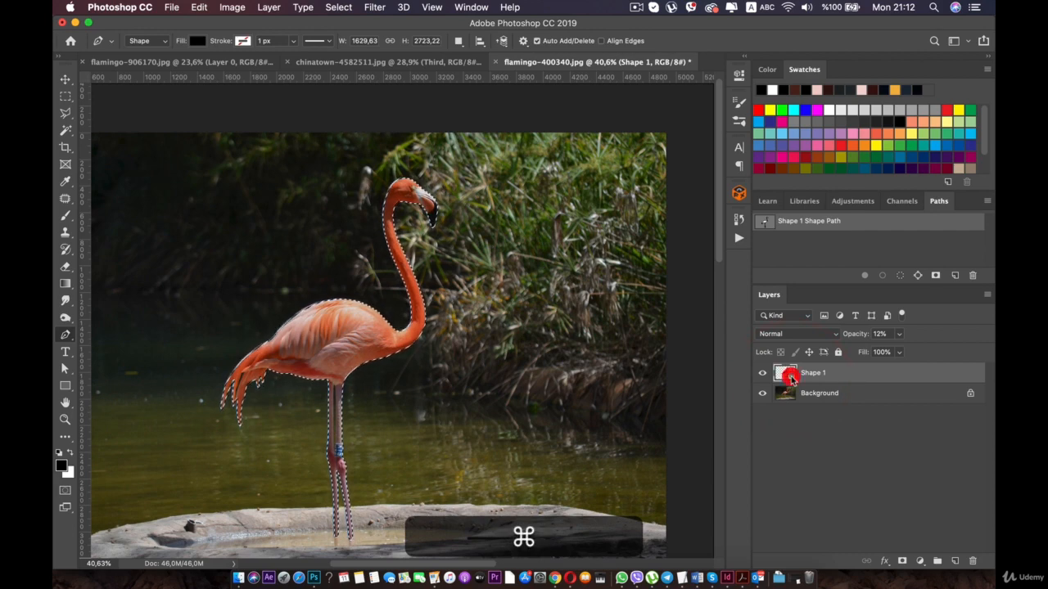
# - Mask the Background layer with the loaded flamingo selection to cut the bird out of its surroundings
pyautogui.click(785, 396)
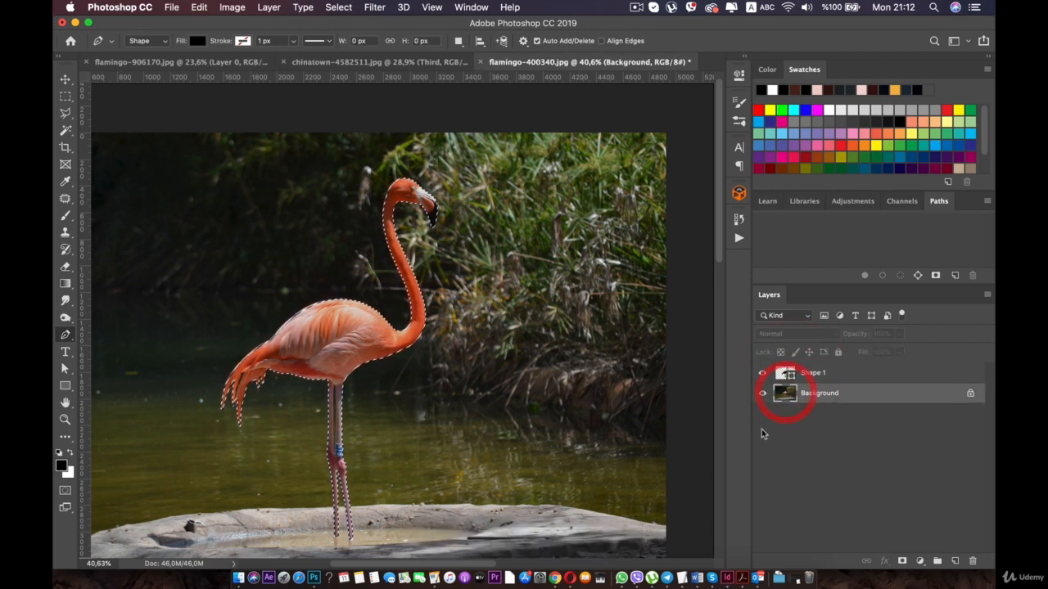
pyautogui.click(902, 561)
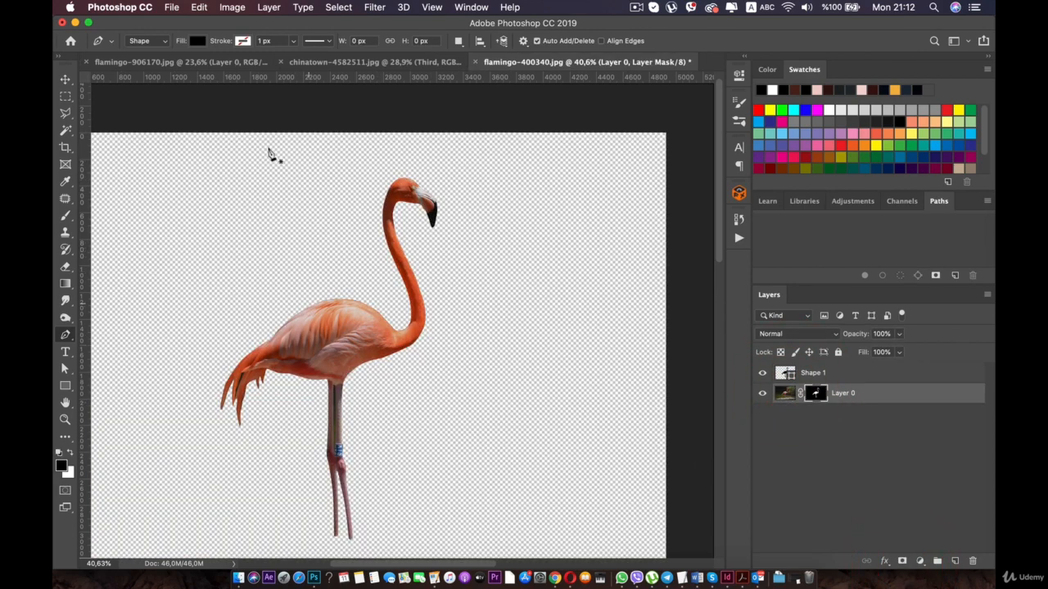
pyautogui.click(178, 62)
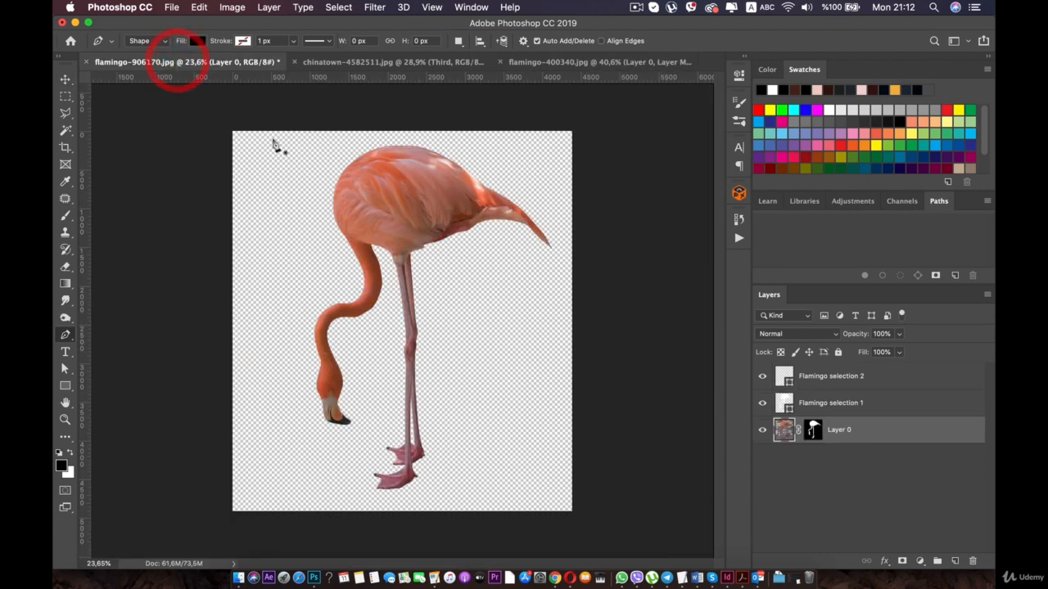
pyautogui.click(342, 63)
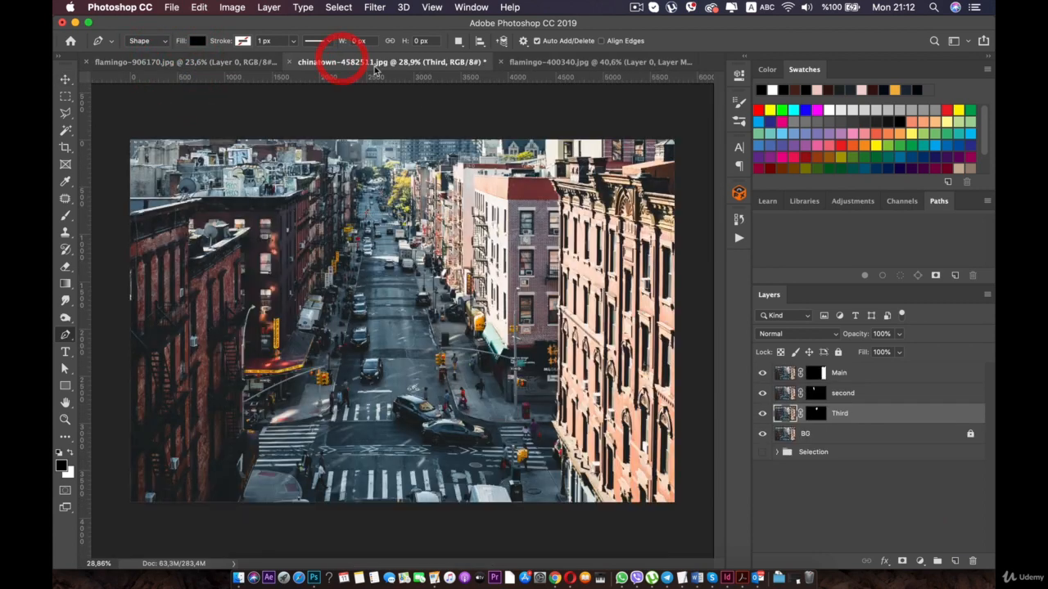
pyautogui.click(533, 64)
# - Start saving flamingo-906170.jpg as a new file and create a folder named Assets inside Mega Flamingo
pyautogui.click(233, 62)
pyautogui.click(172, 7)
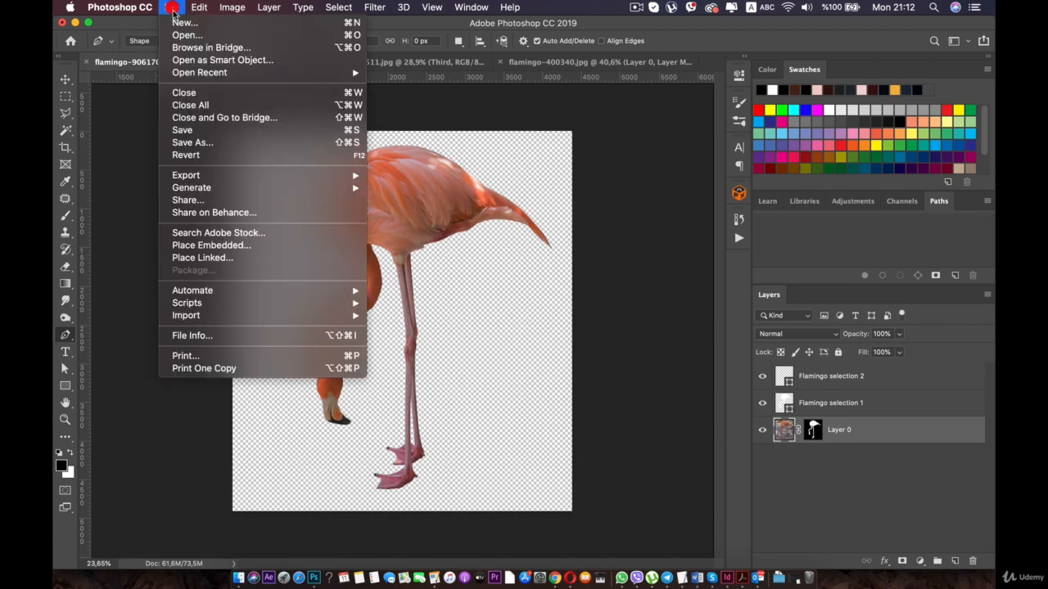
pyautogui.click(198, 142)
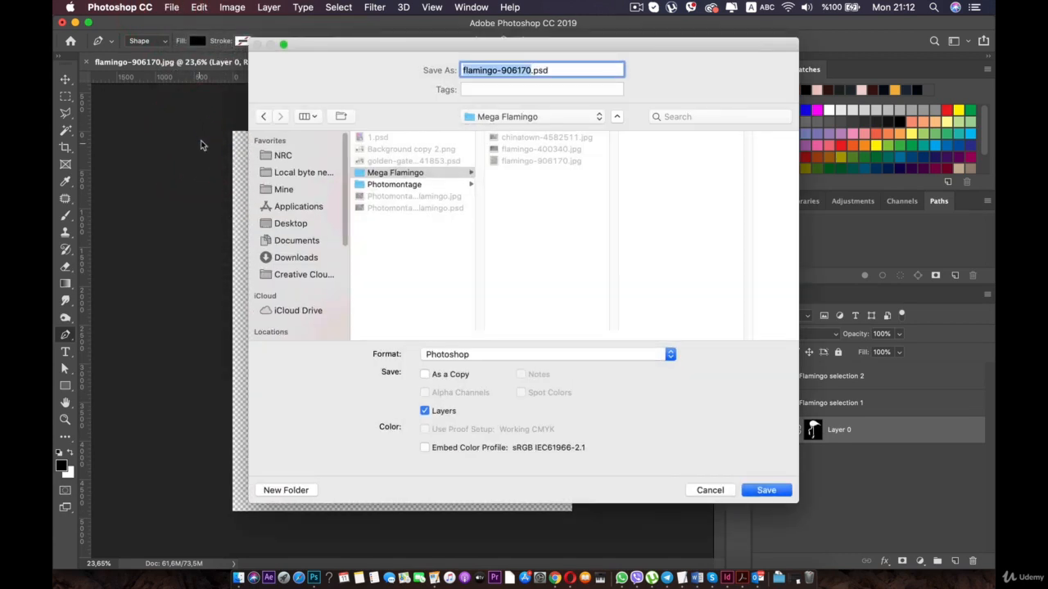
pyautogui.click(407, 177)
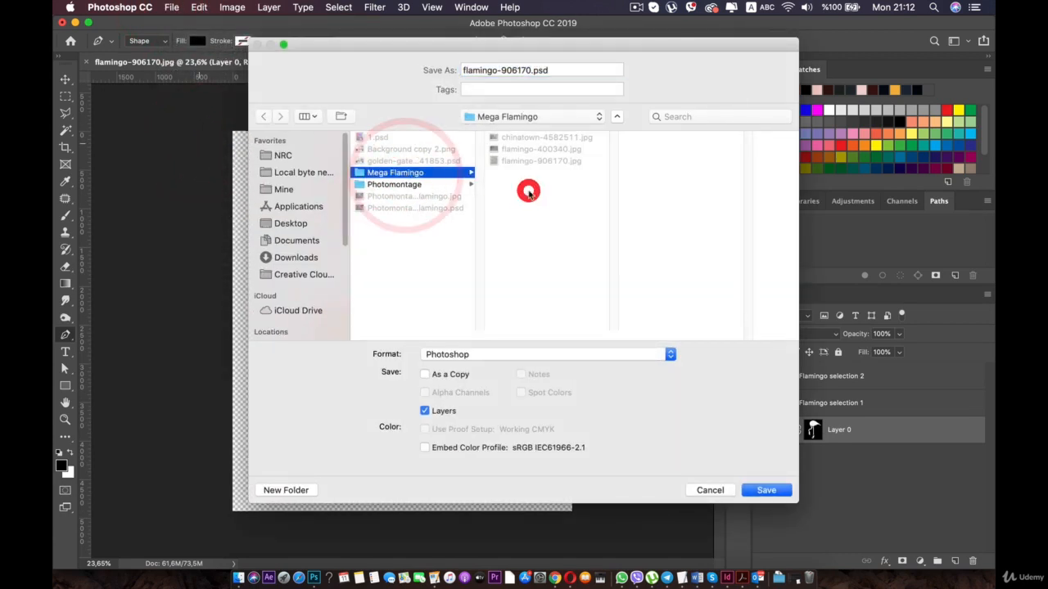
pyautogui.click(286, 490)
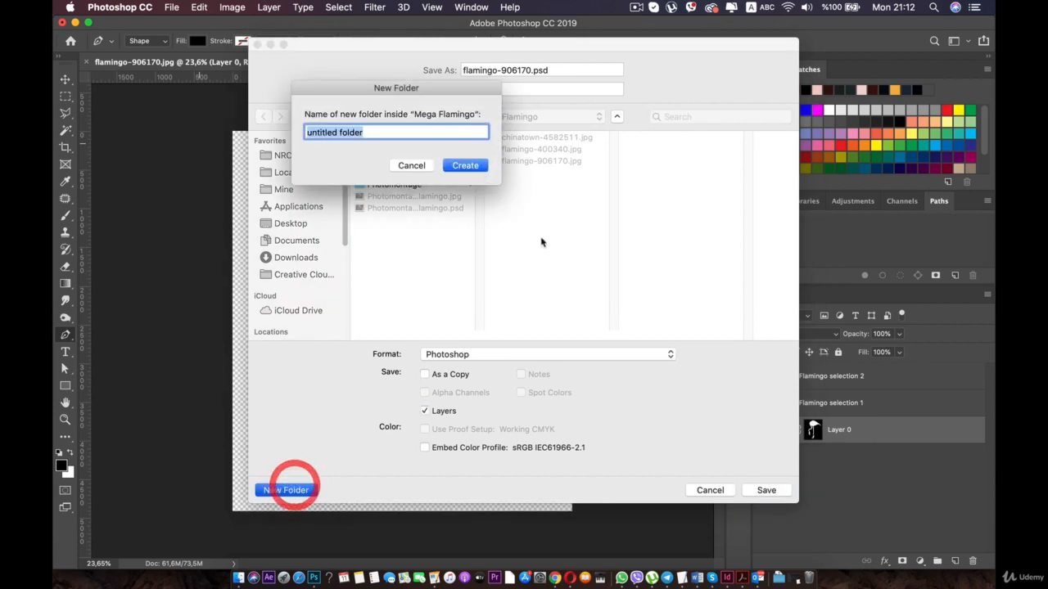
pyautogui.write('Flamin')
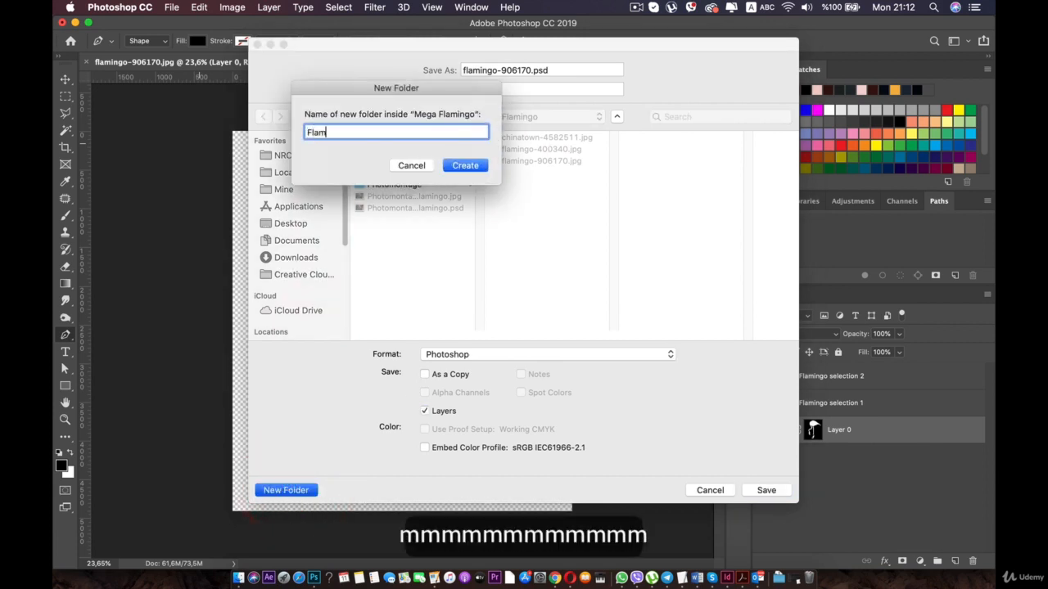
pyautogui.press('BackSpace')
pyautogui.press('BackSpace')
pyautogui.press('BackSpace')
pyautogui.press('BackSpace')
pyautogui.press('BackSpace')
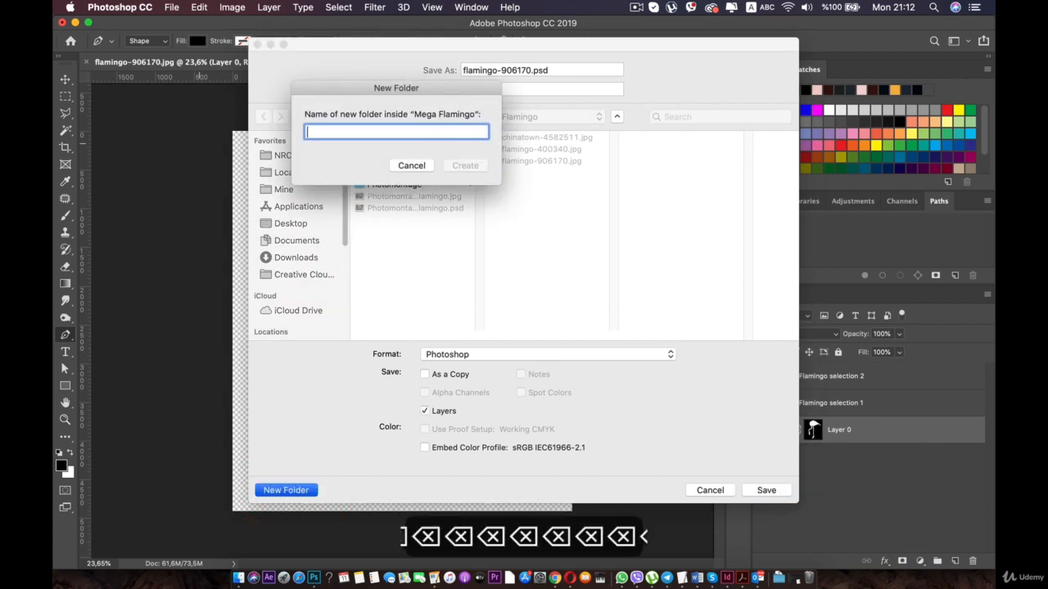
pyautogui.write('Assest')
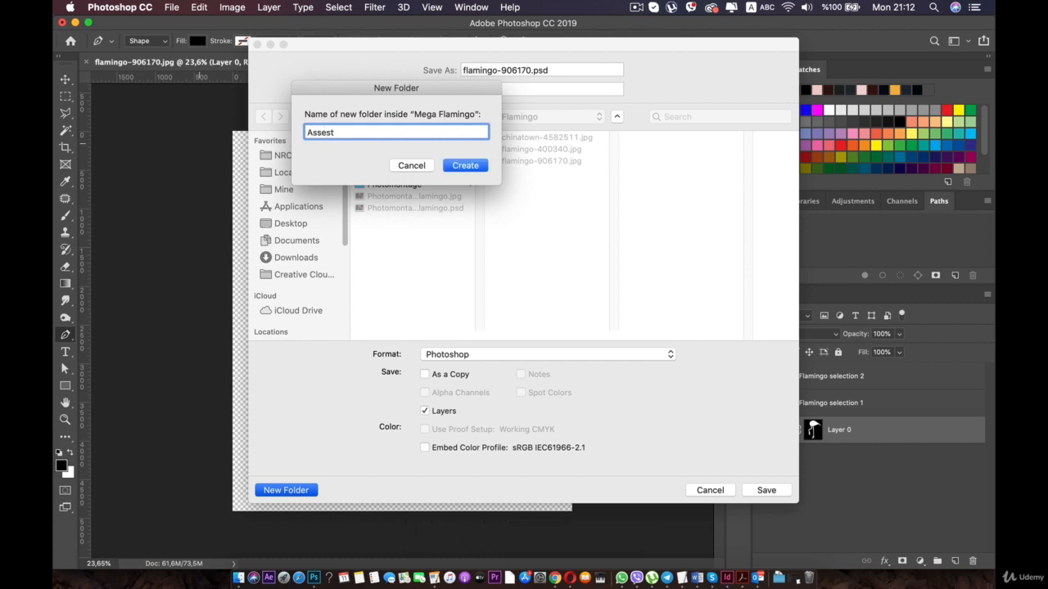
pyautogui.press('BackSpace')
pyautogui.press('BackSpace')
pyautogui.press('Return')
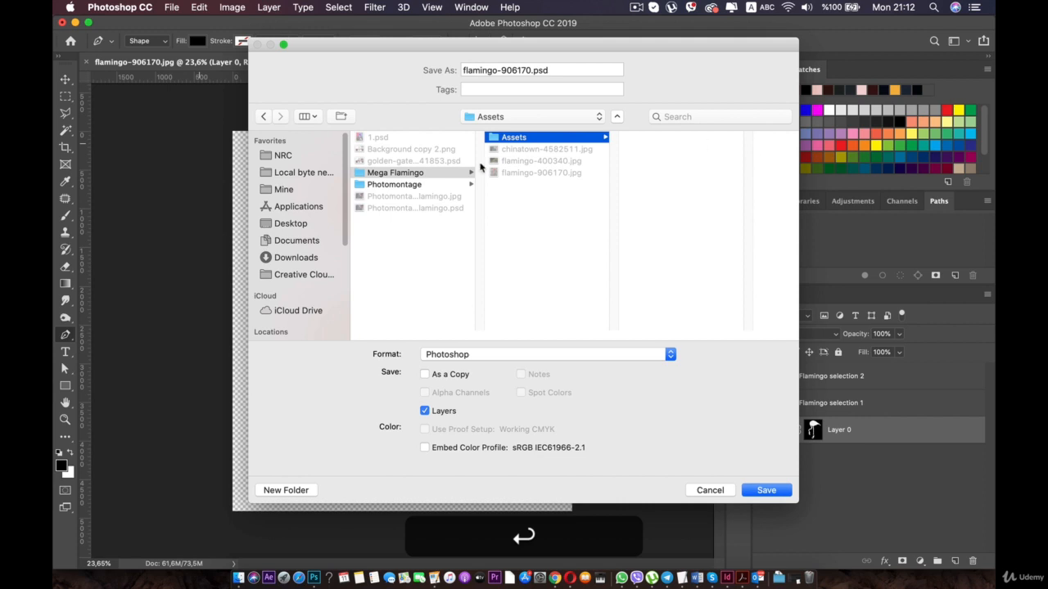
# - Name the file Flamingo main.psd and save it with layers in Photoshop format in the Assets folder
pyautogui.doubleClick(484, 70)
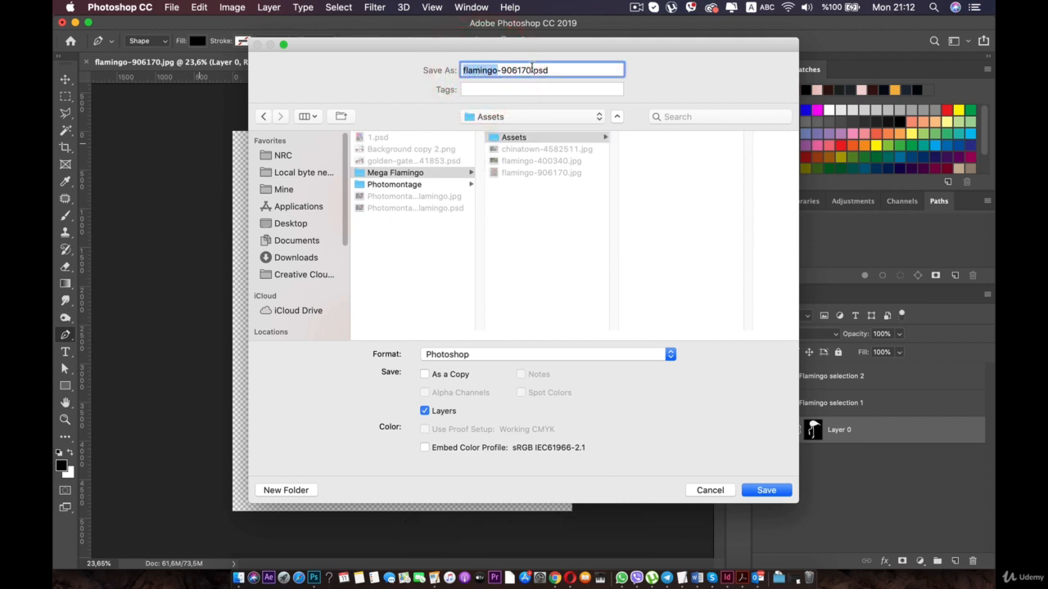
pyautogui.moveTo(530, 70); pyautogui.dragTo(431, 72)
pyautogui.write('Flamingo main')
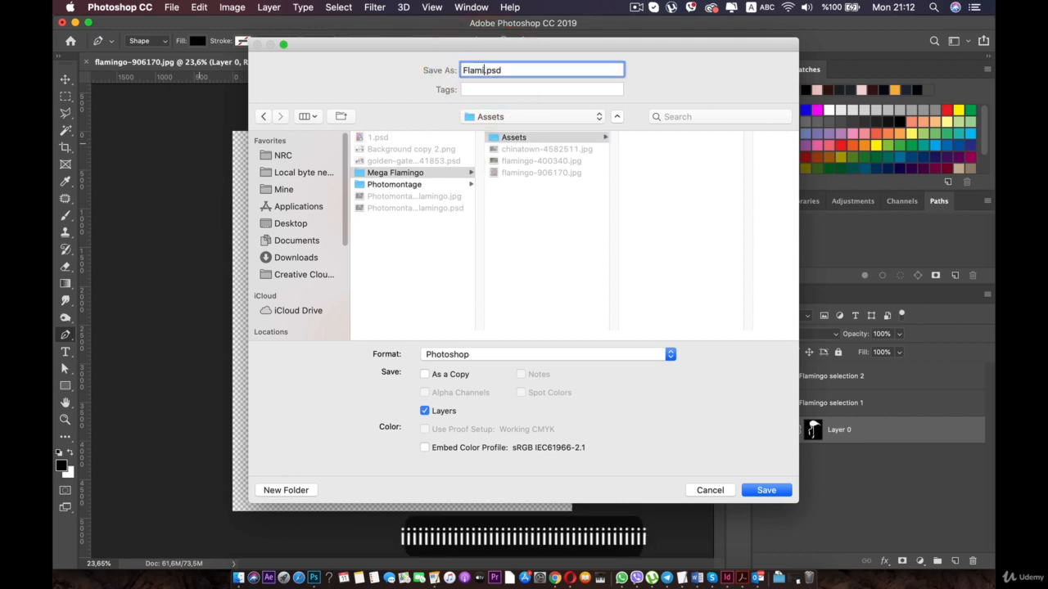
pyautogui.press('Return')
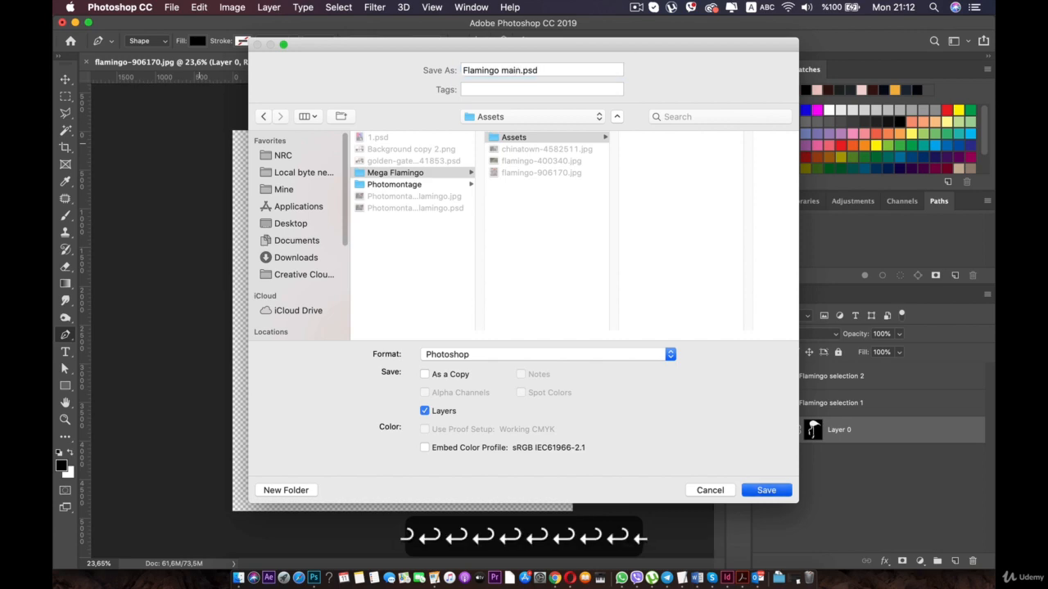
pyautogui.click(670, 235)
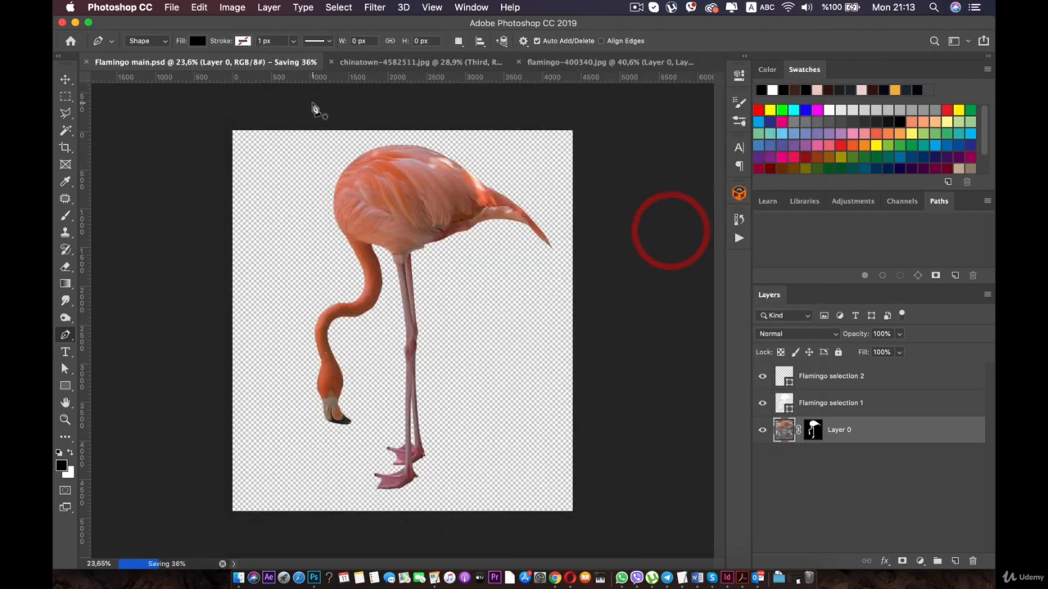
# - Save the chinatown-4582511.jpg document as City BG.psd with its layers in the Assets folder
pyautogui.click(341, 64)
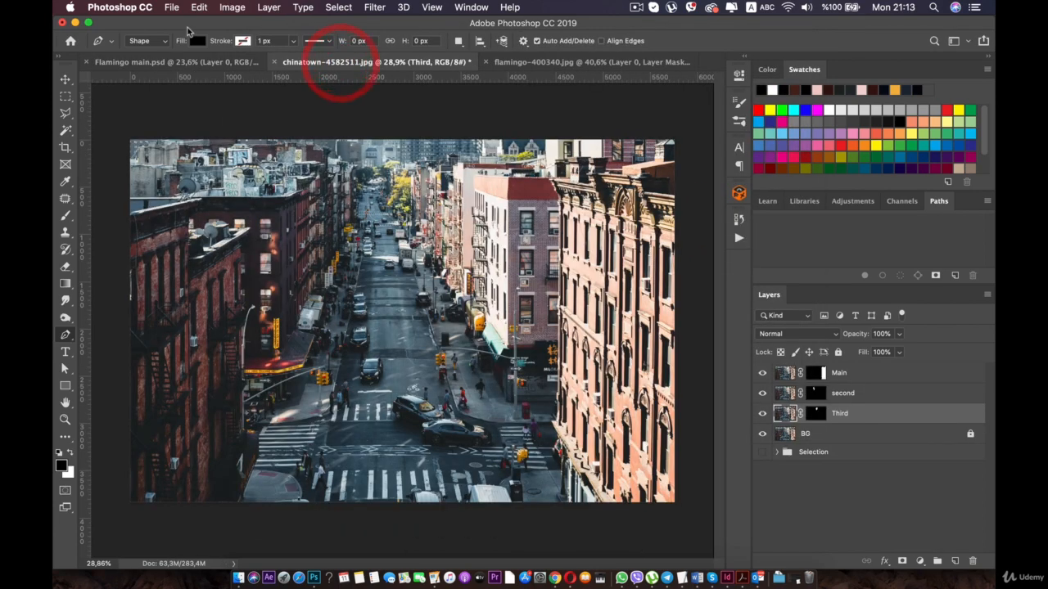
pyautogui.click(172, 8)
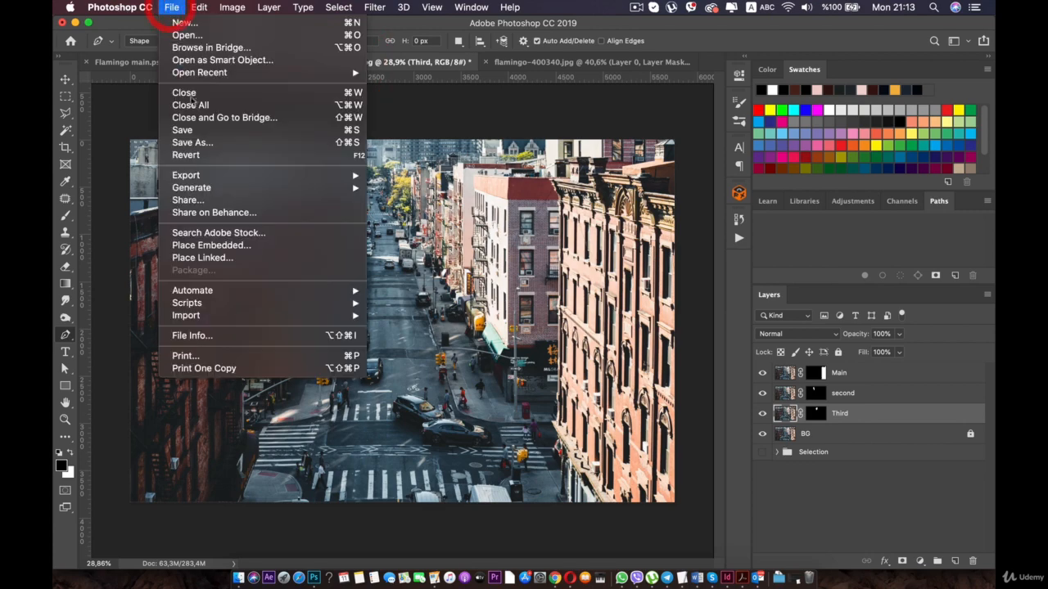
pyautogui.click(191, 141)
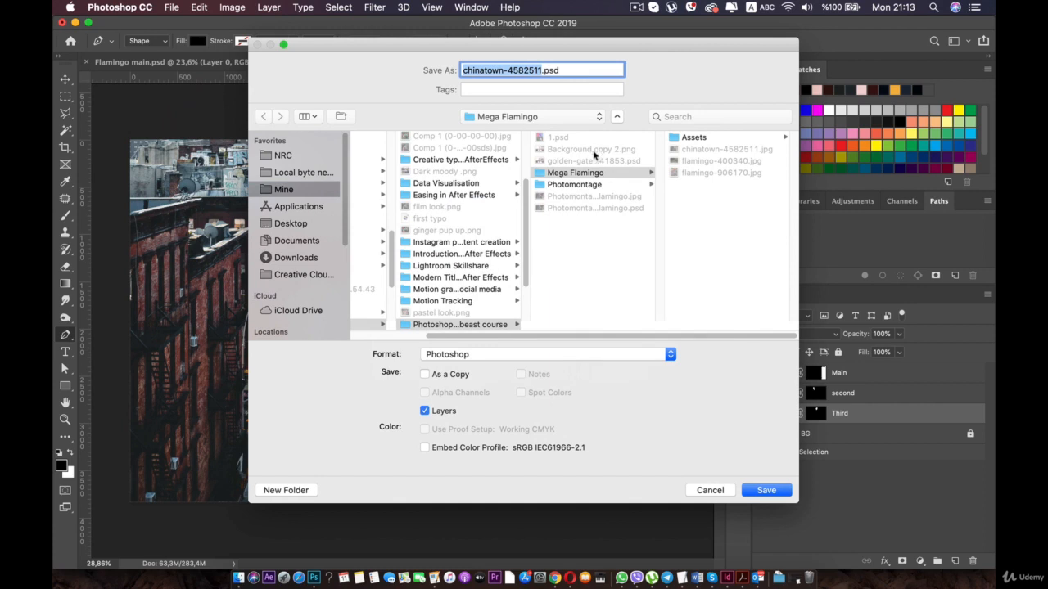
pyautogui.click(691, 136)
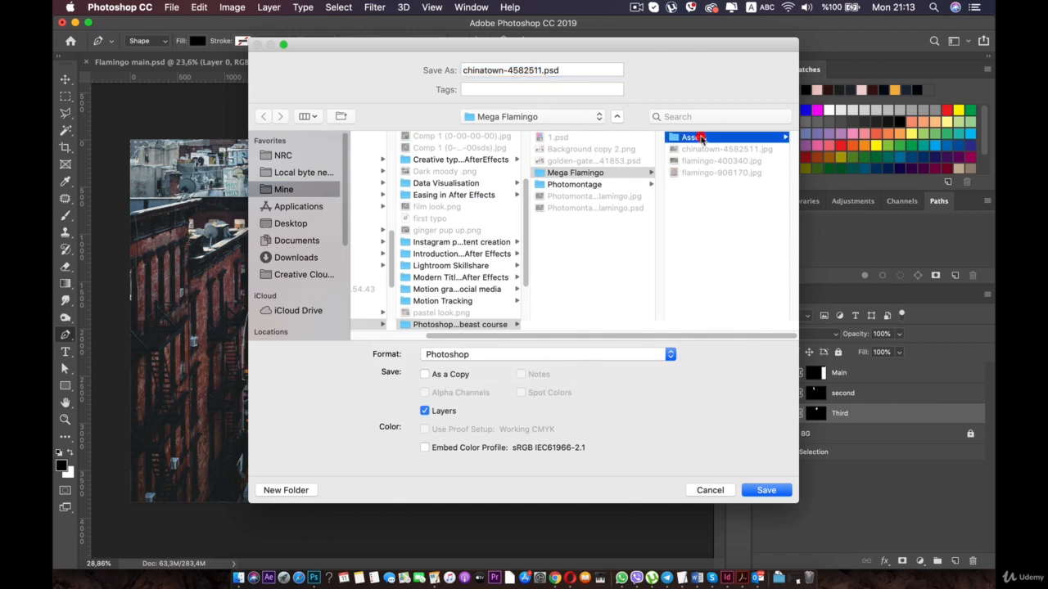
pyautogui.click(498, 71)
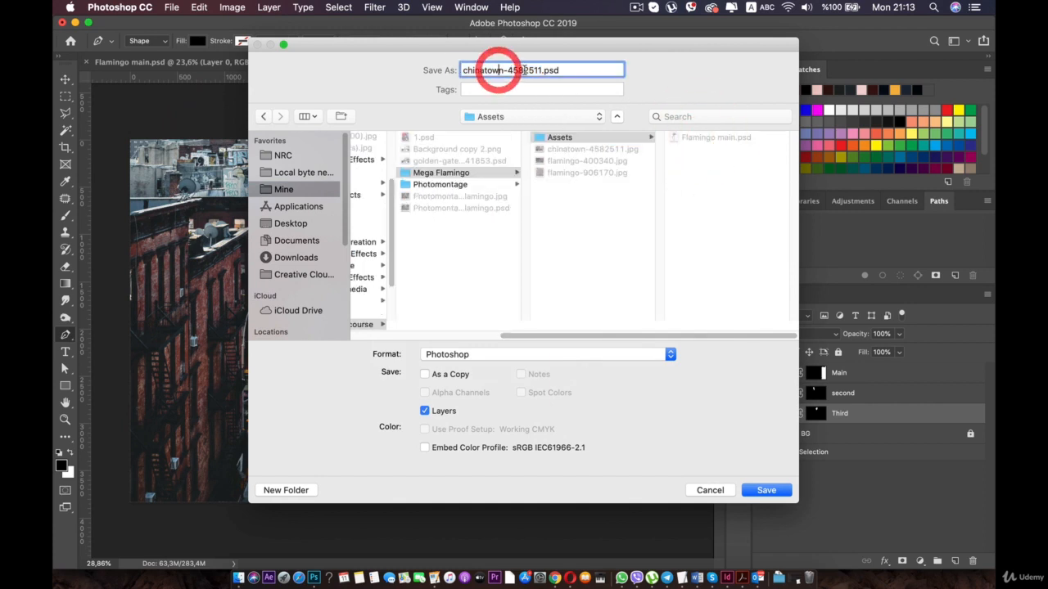
pyautogui.click(423, 71)
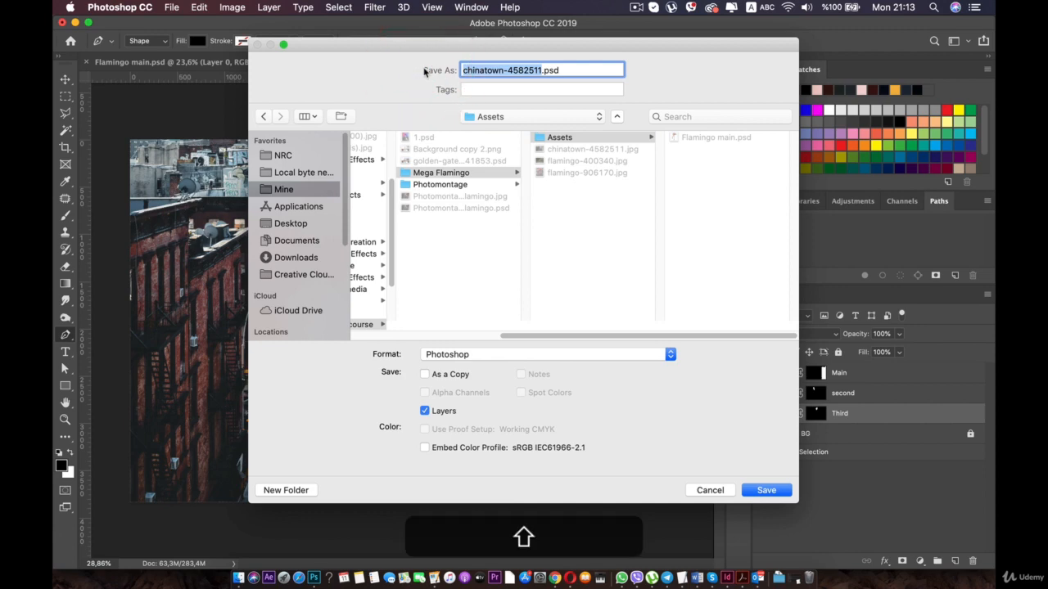
pyautogui.write('City BG')
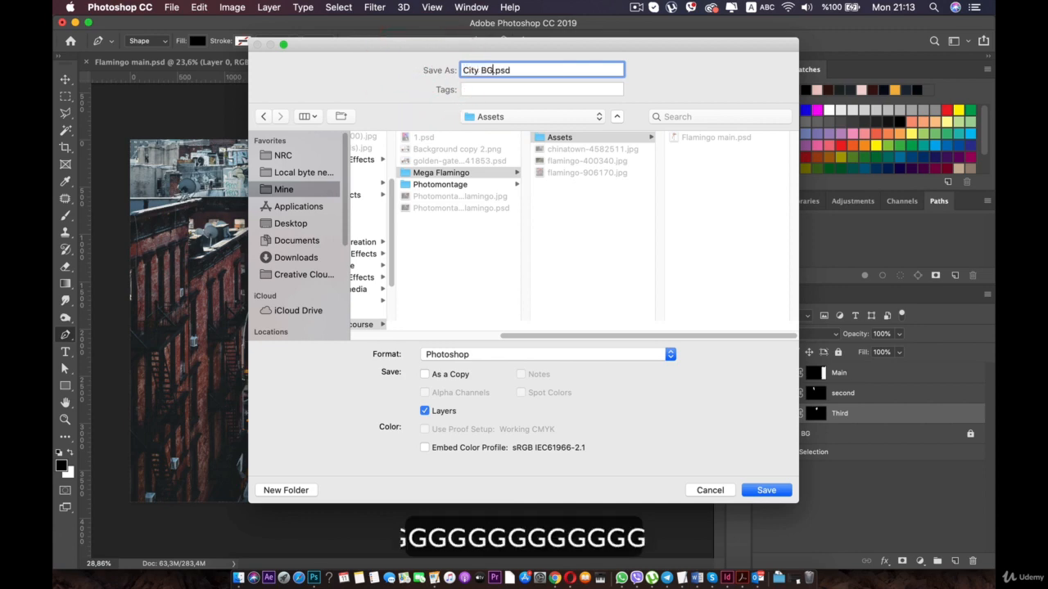
pyautogui.press('Return')
pyautogui.click(683, 234)
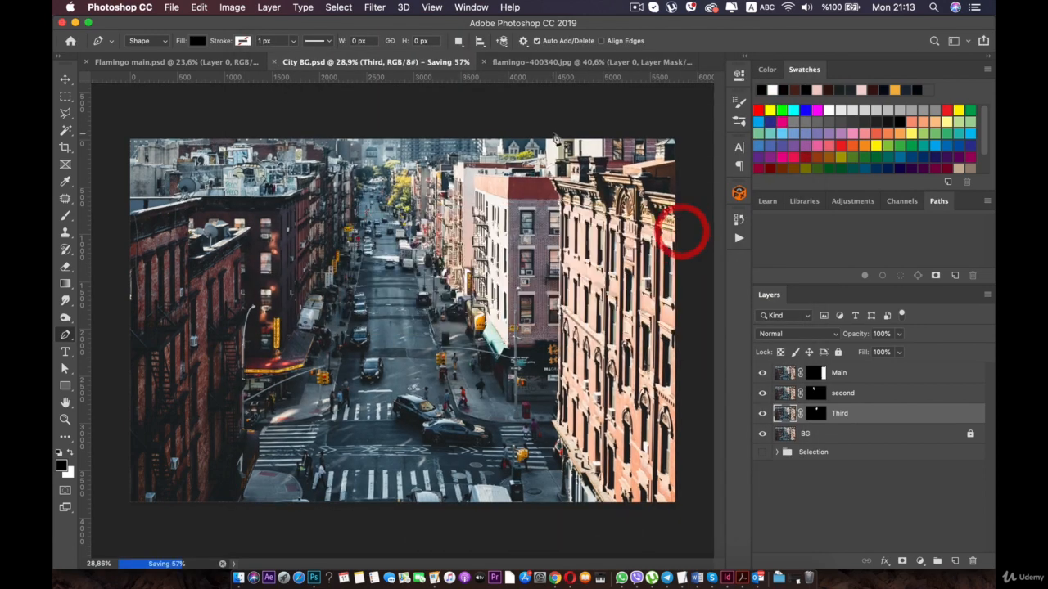
# - Save the flamingo-400340.jpg document as Flamingo secondery.psd with its layers in the Assets folder
pyautogui.click(561, 62)
pyautogui.click(172, 7)
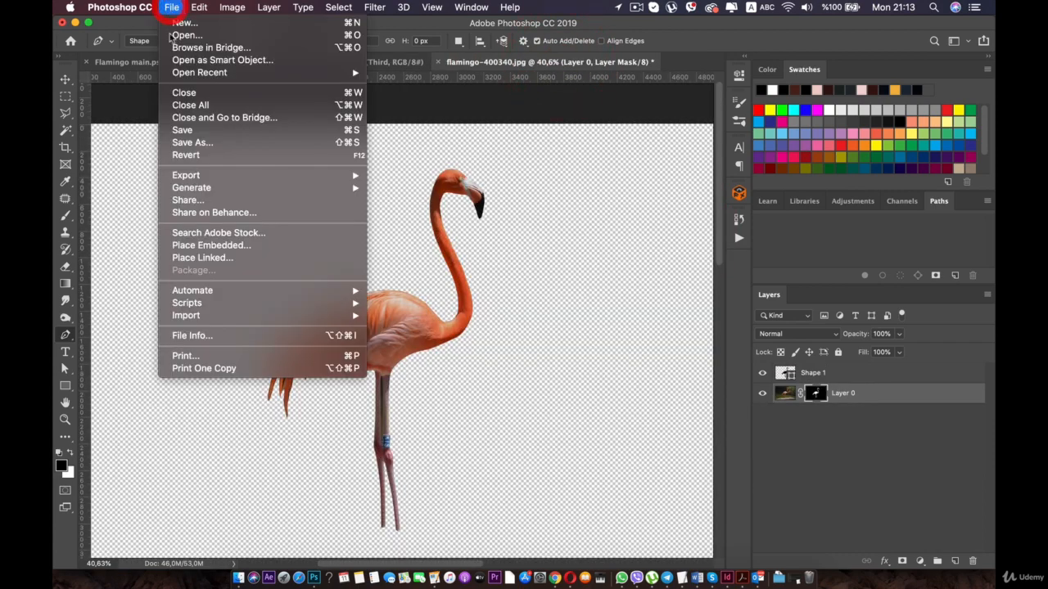
pyautogui.click(202, 143)
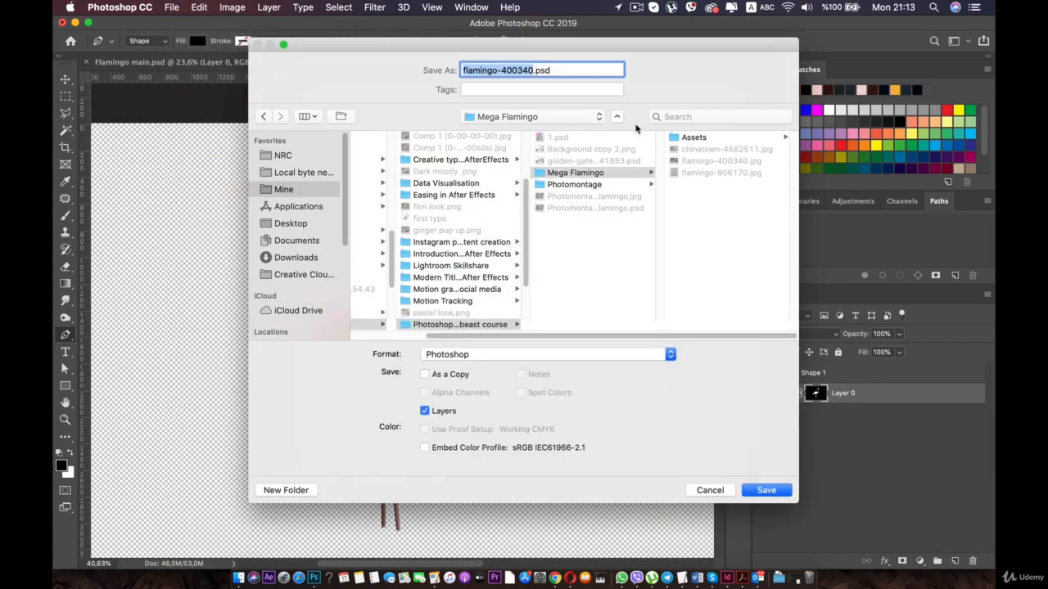
pyautogui.click(692, 137)
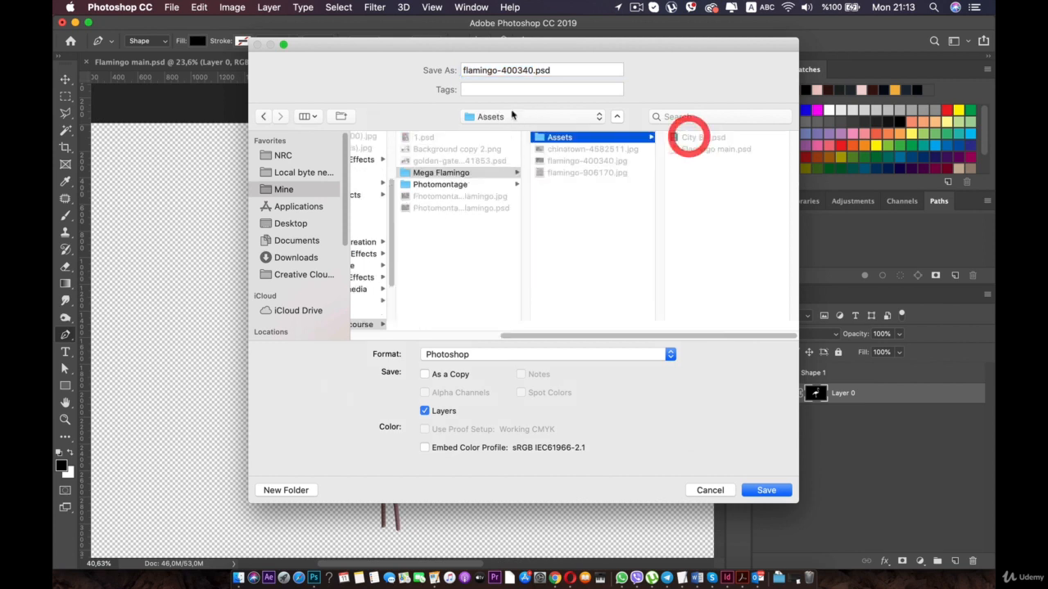
pyautogui.click(531, 70)
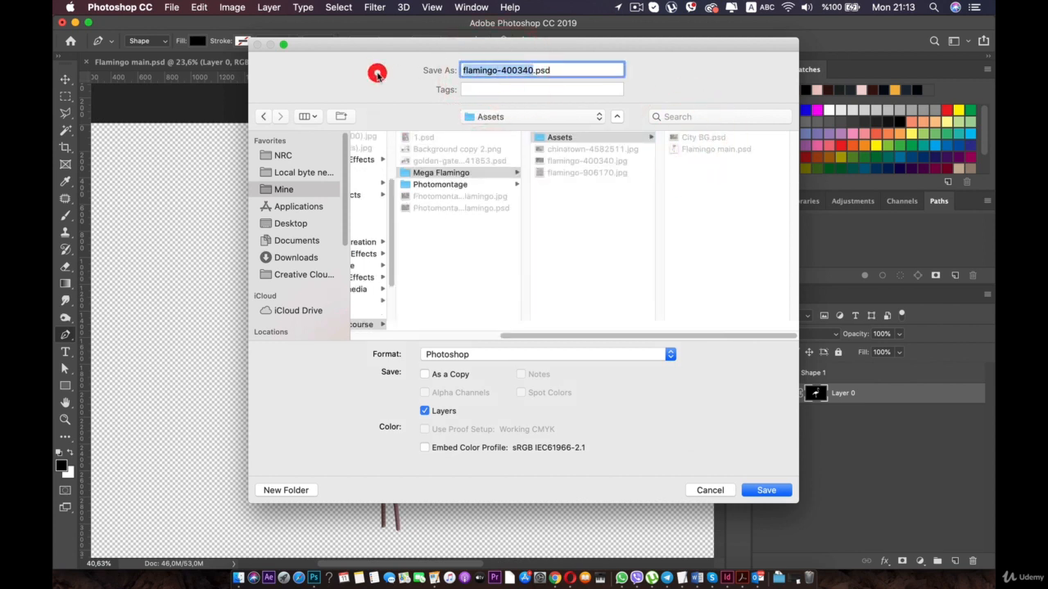
pyautogui.write('Flamingo s')
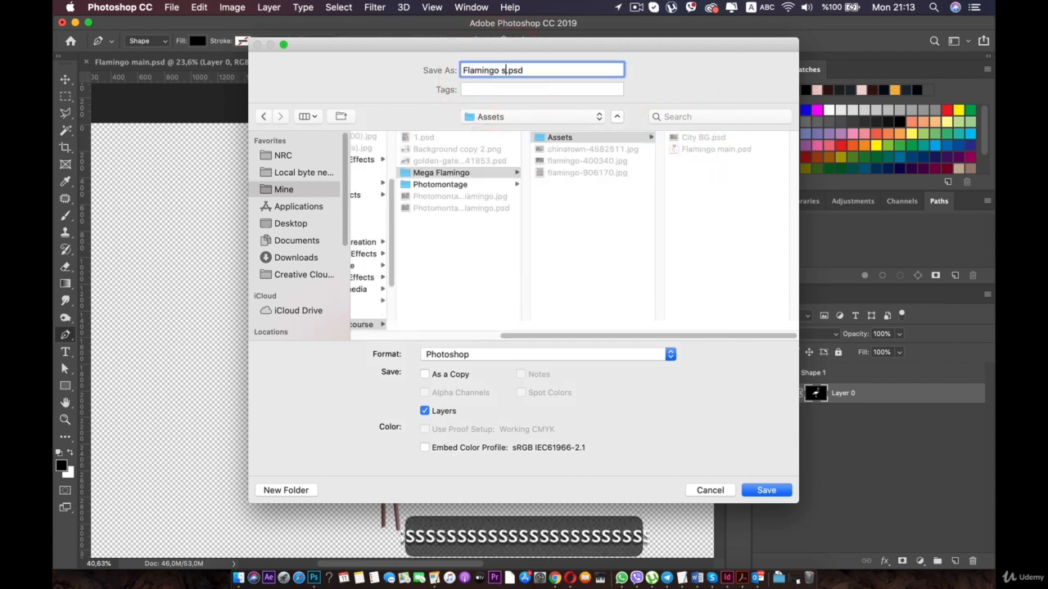
pyautogui.write('econd')
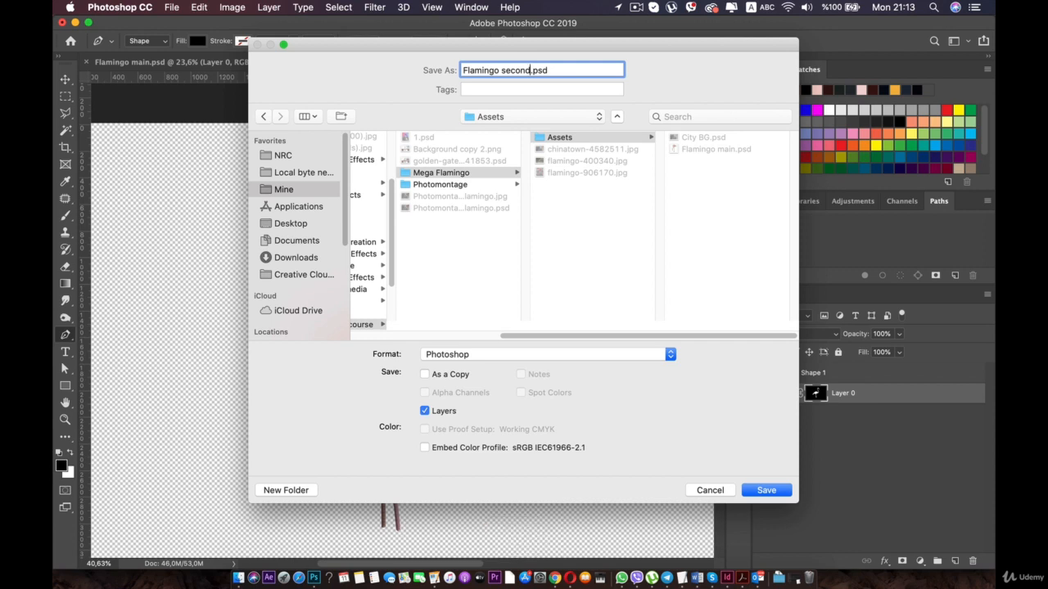
pyautogui.write('ery')
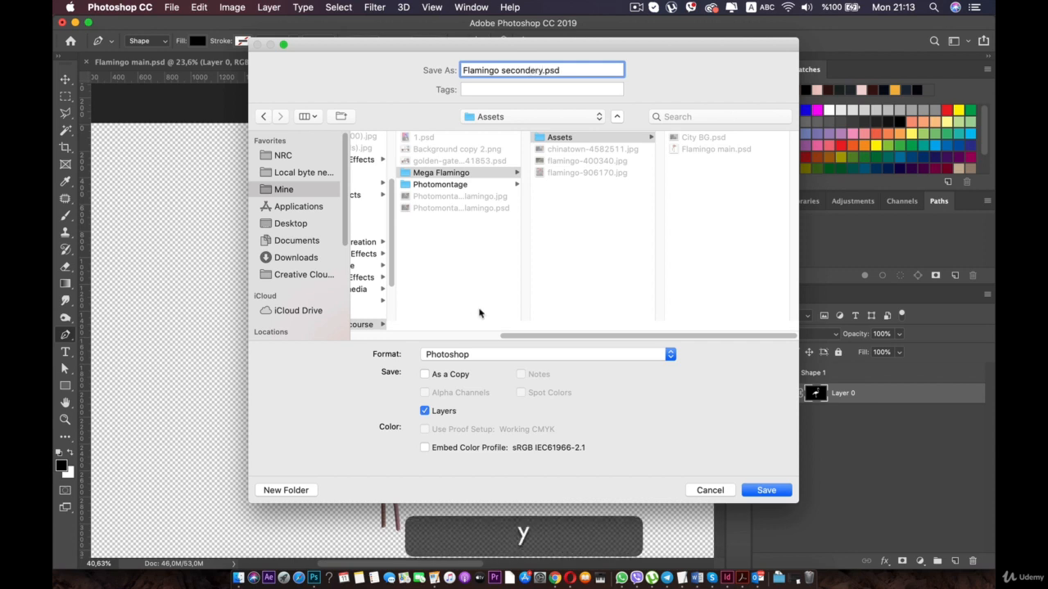
pyautogui.click(765, 490)
pyautogui.click(694, 237)
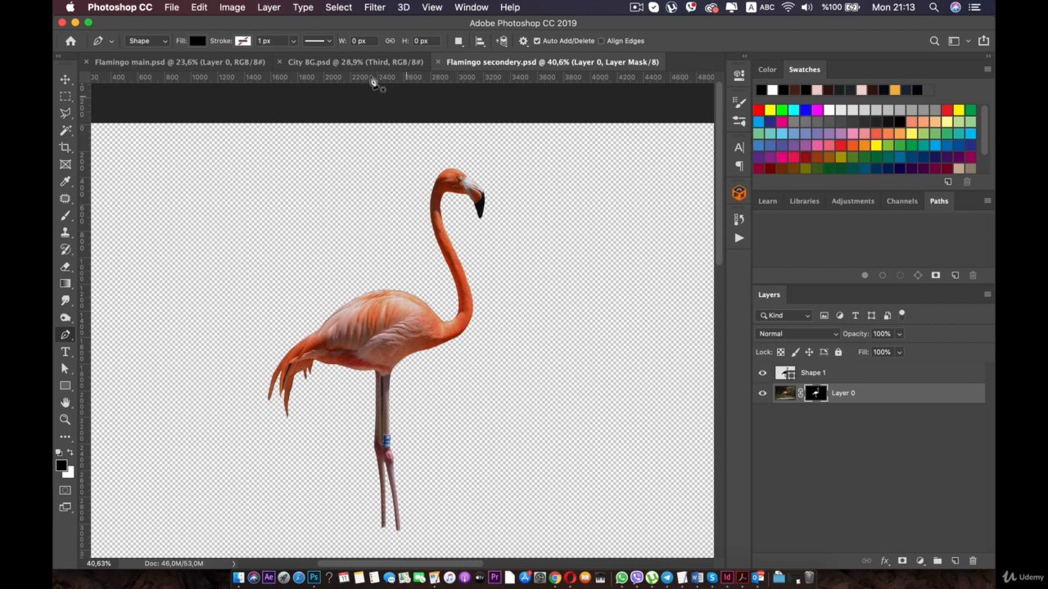
pyautogui.click(355, 61)
pyautogui.click(218, 61)
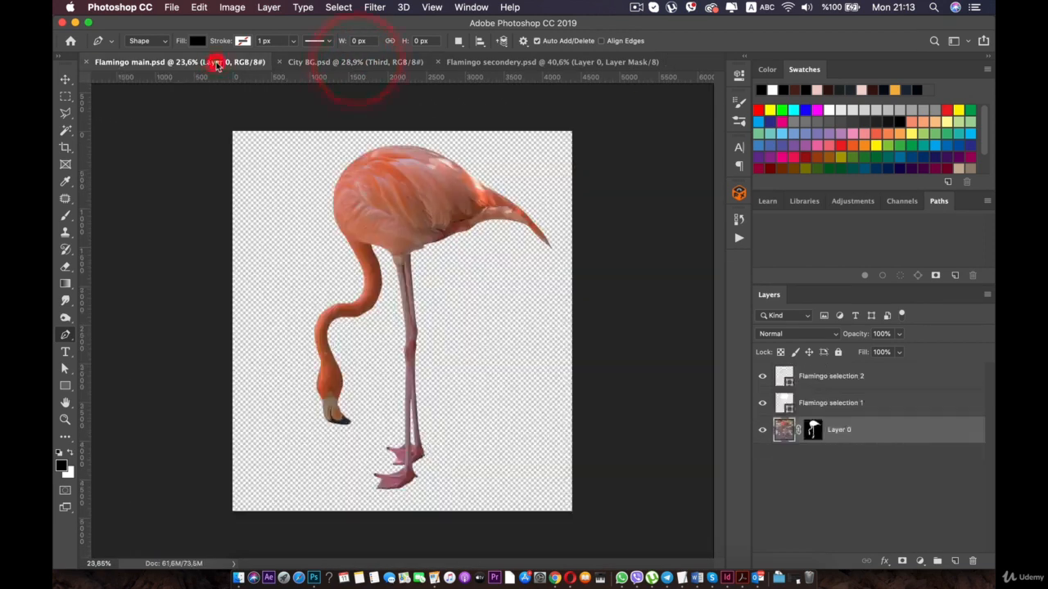
pyautogui.click(476, 64)
pyautogui.click(636, 7)
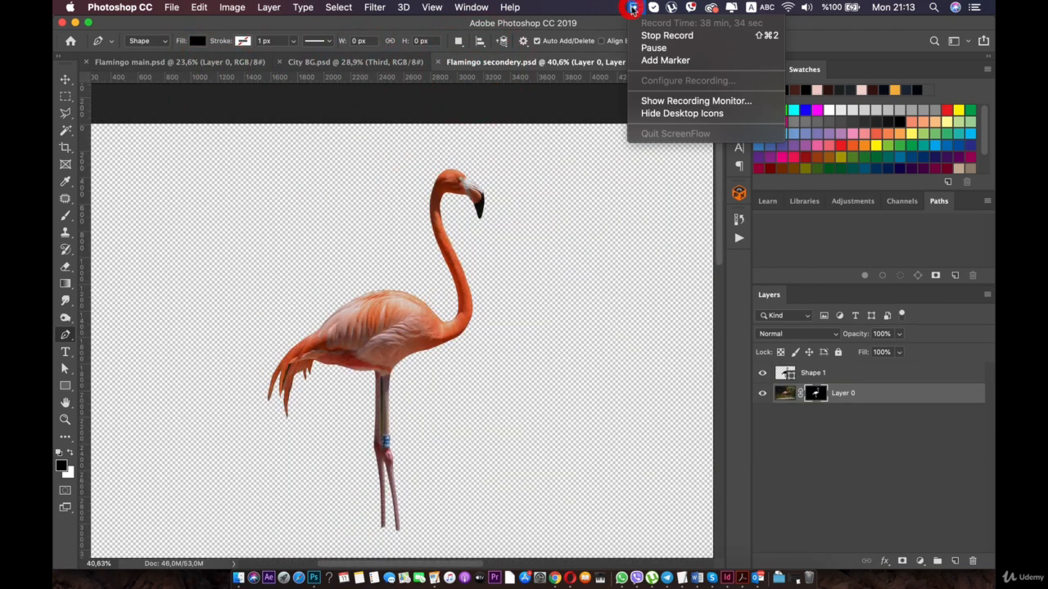